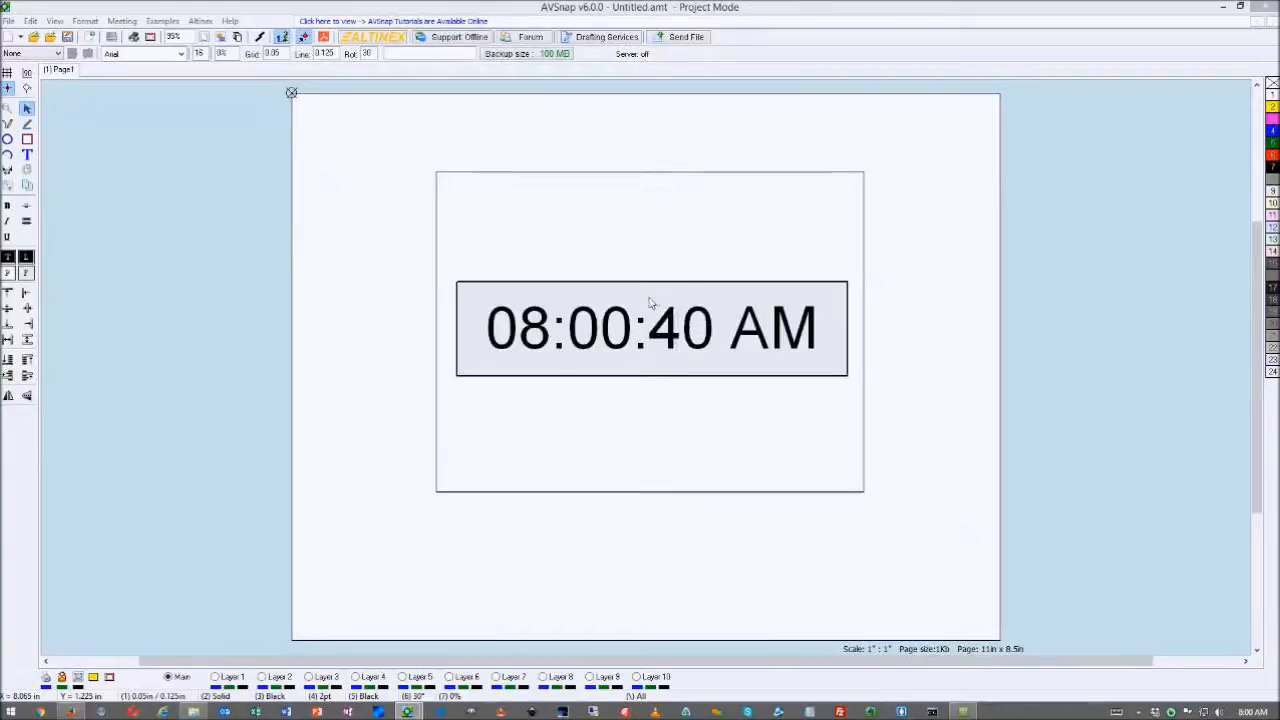
# - Stop the running clock preview and close Control Mode without saving Untitled1.amt
pyautogui.moveTo(680, 209); pyautogui.dragTo(720, 211)
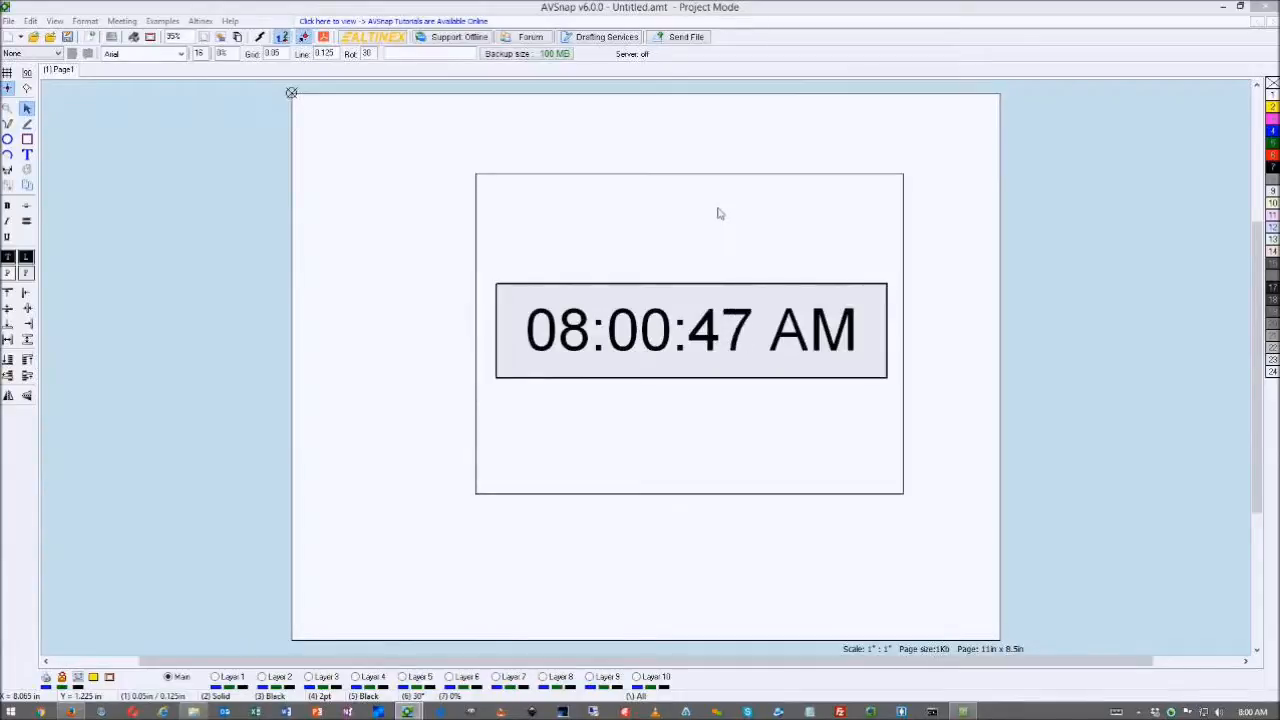
pyautogui.press('Escape')
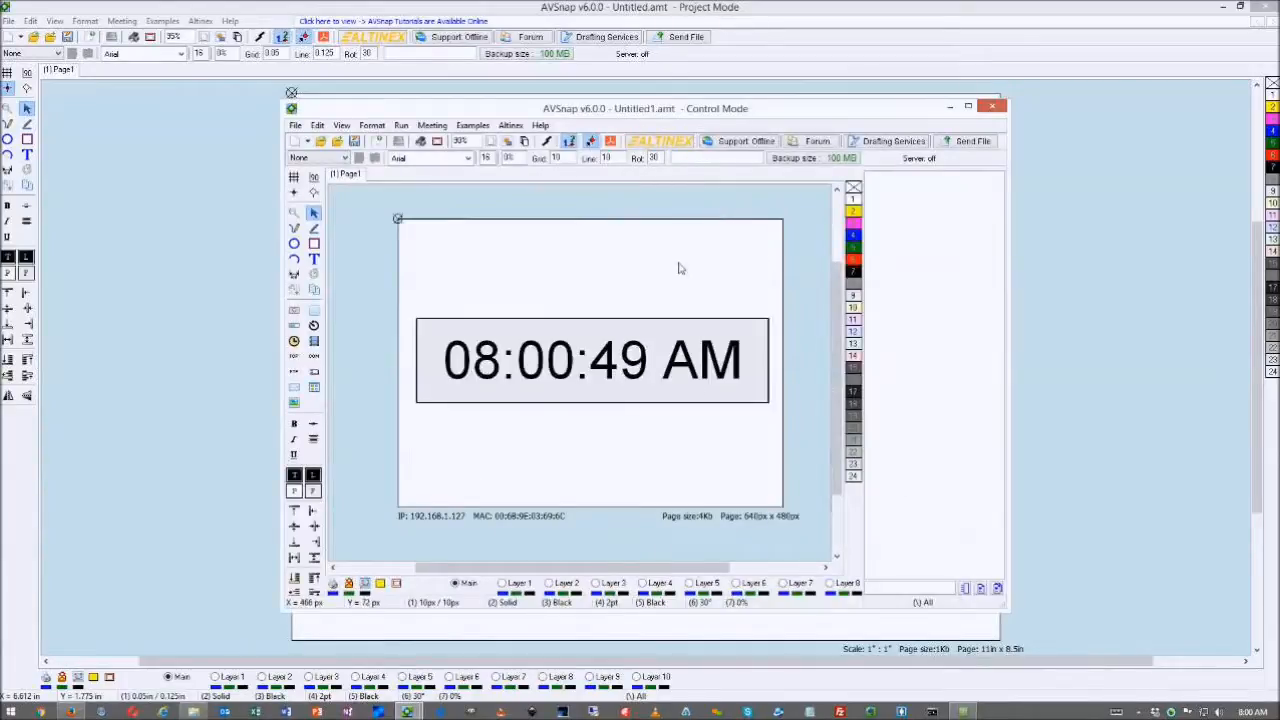
pyautogui.moveTo(620, 352); pyautogui.dragTo(610, 329)
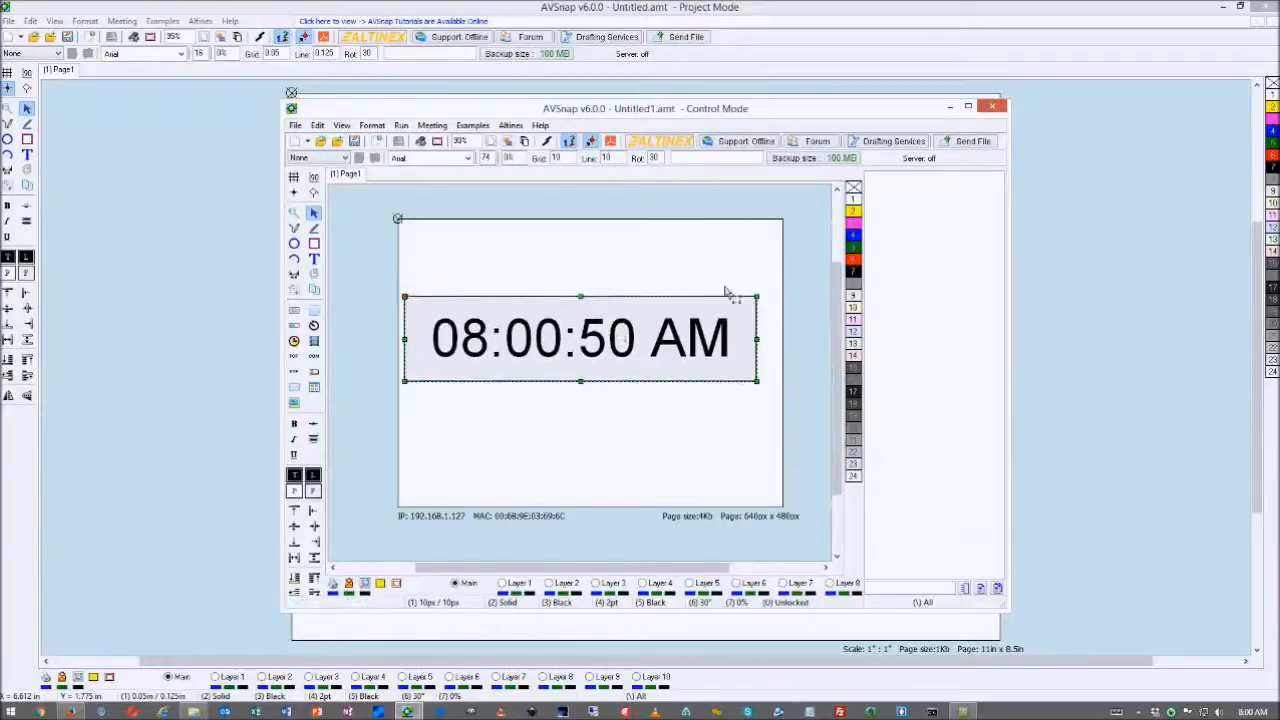
pyautogui.click(992, 107)
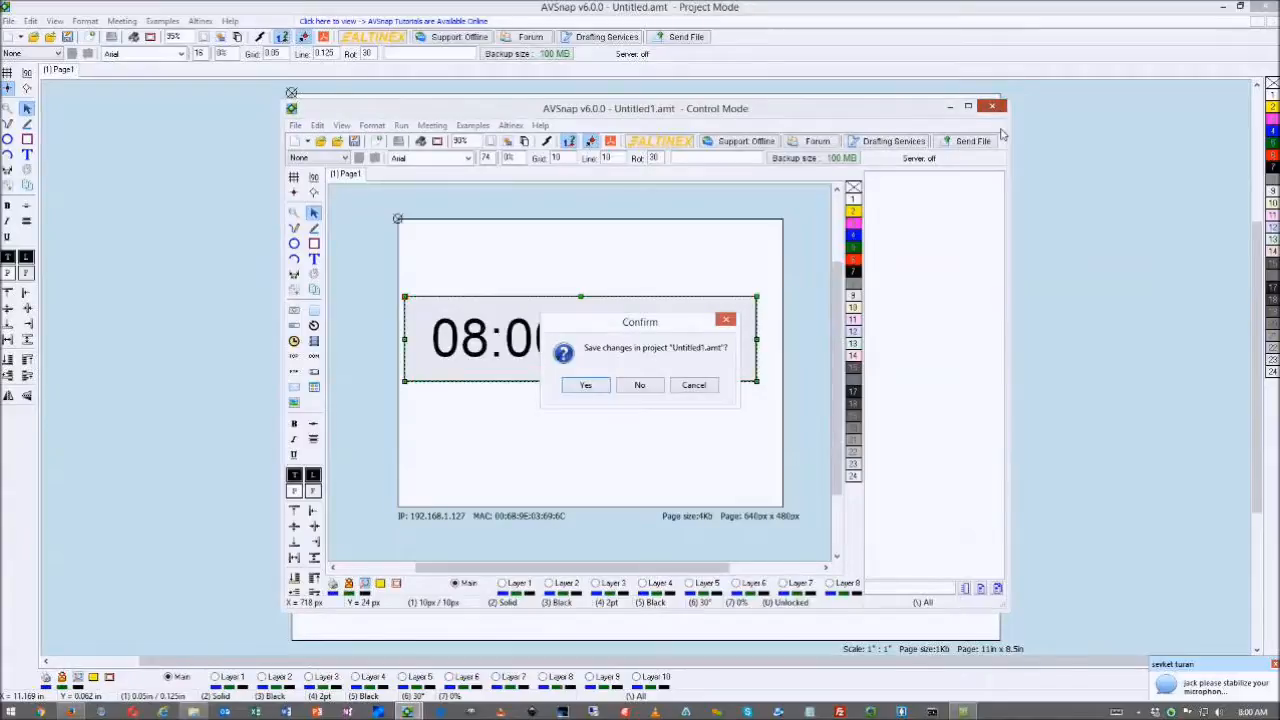
pyautogui.click(645, 385)
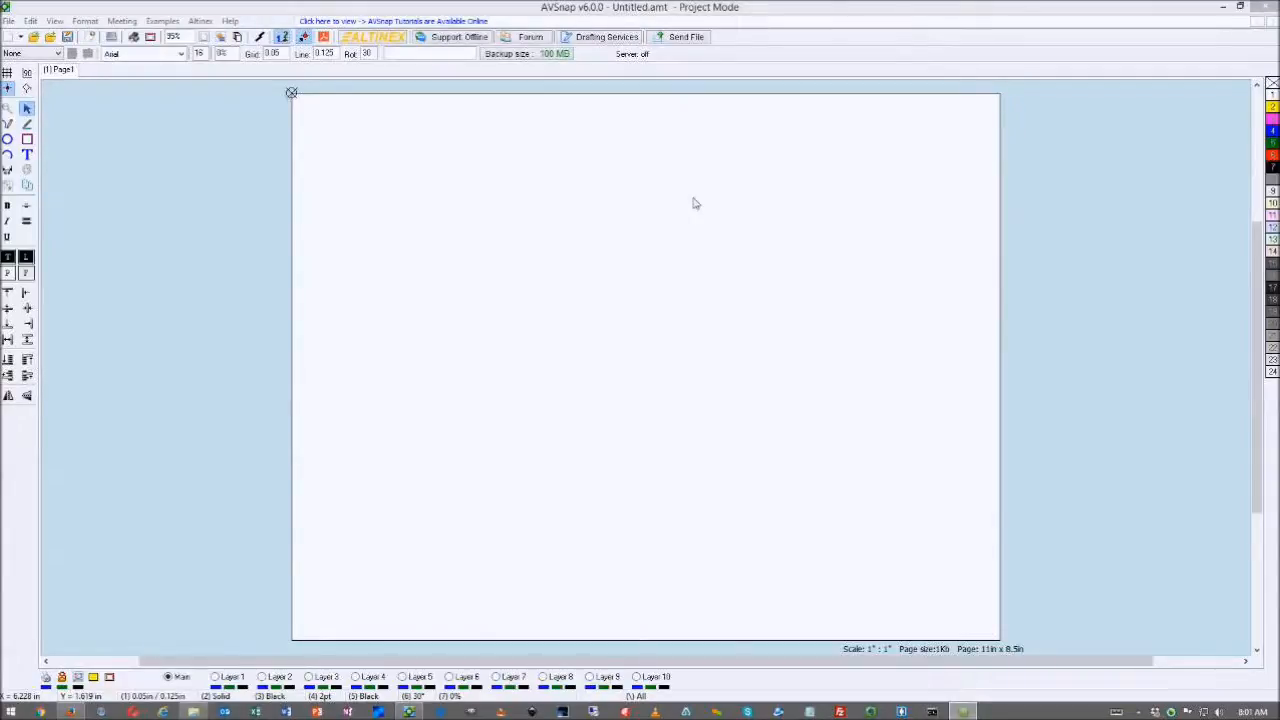
# - Review the F1 keyboard shortcuts list, then show the library panel with the E toggle
pyautogui.press('F1')
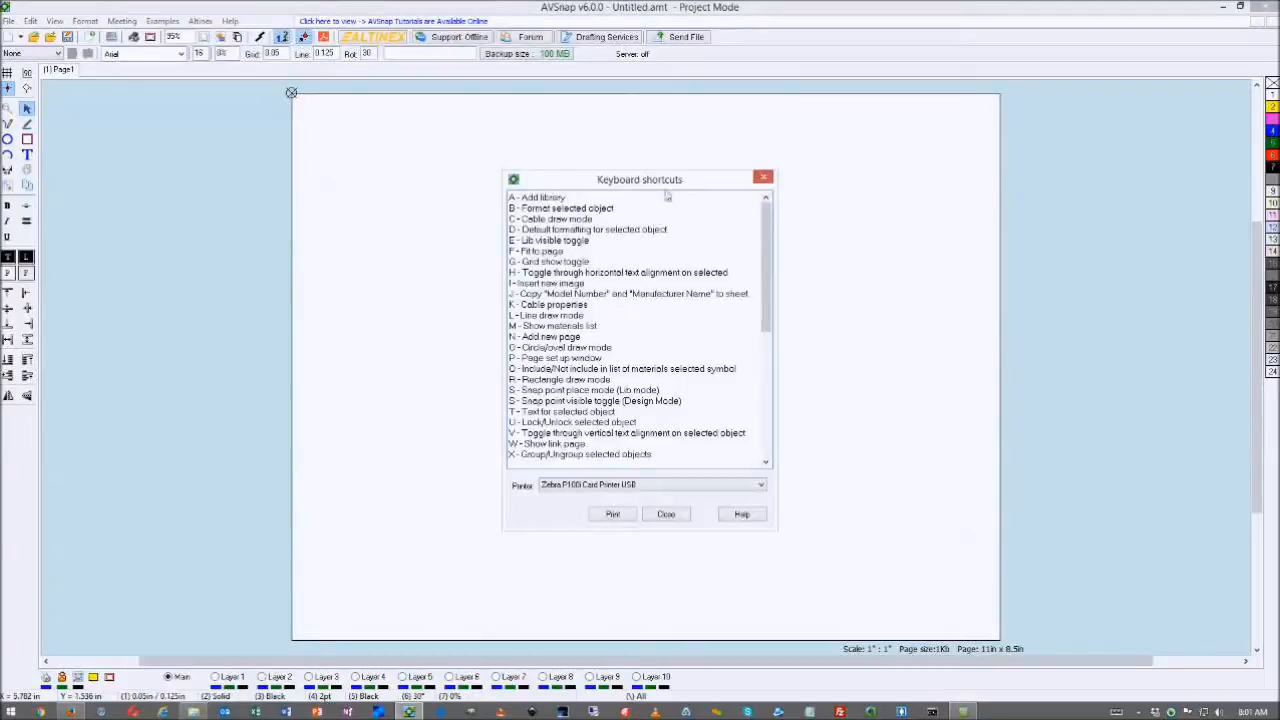
pyautogui.moveTo(645, 180); pyautogui.dragTo(671, 149)
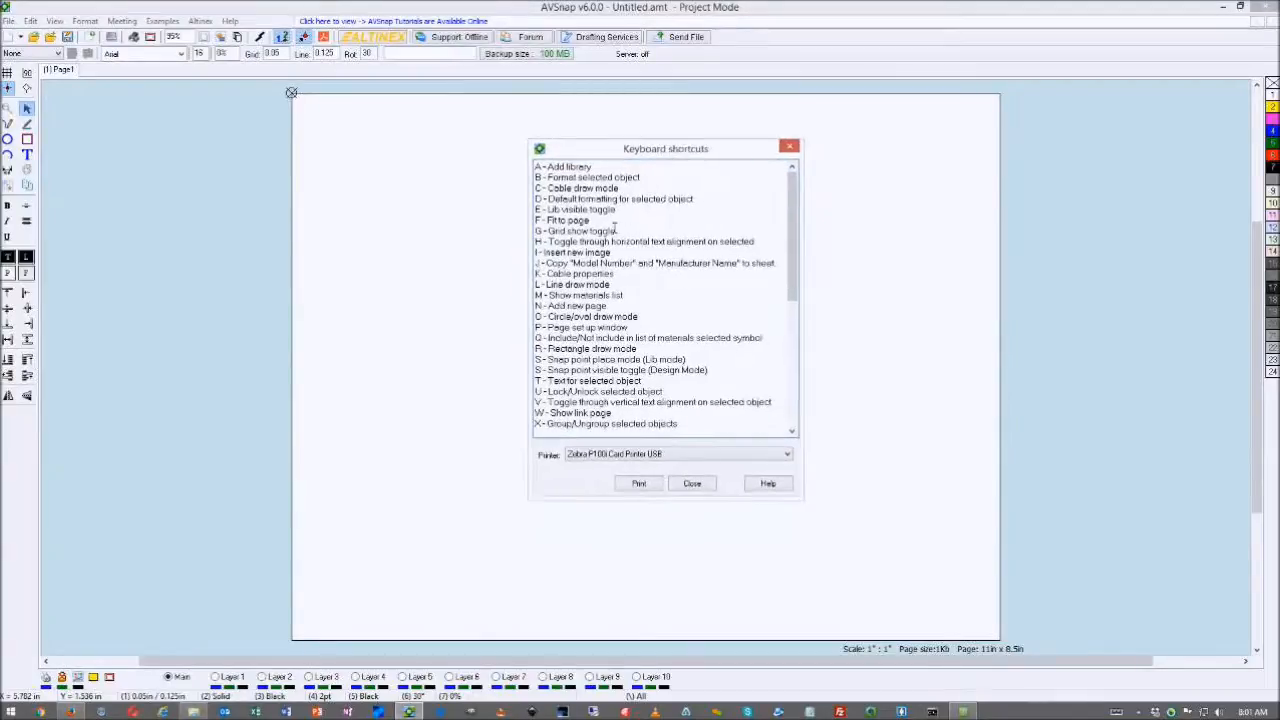
pyautogui.moveTo(537, 211); pyautogui.dragTo(633, 218)
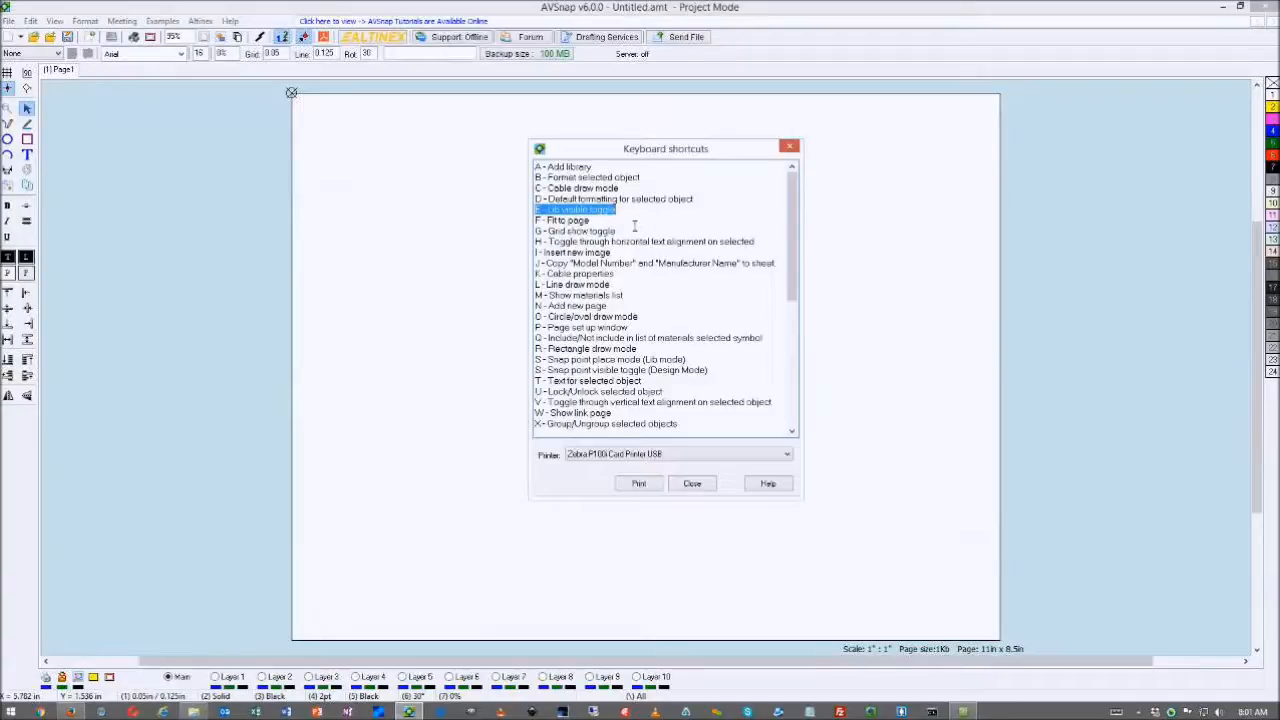
pyautogui.click(634, 226)
pyautogui.click(790, 147)
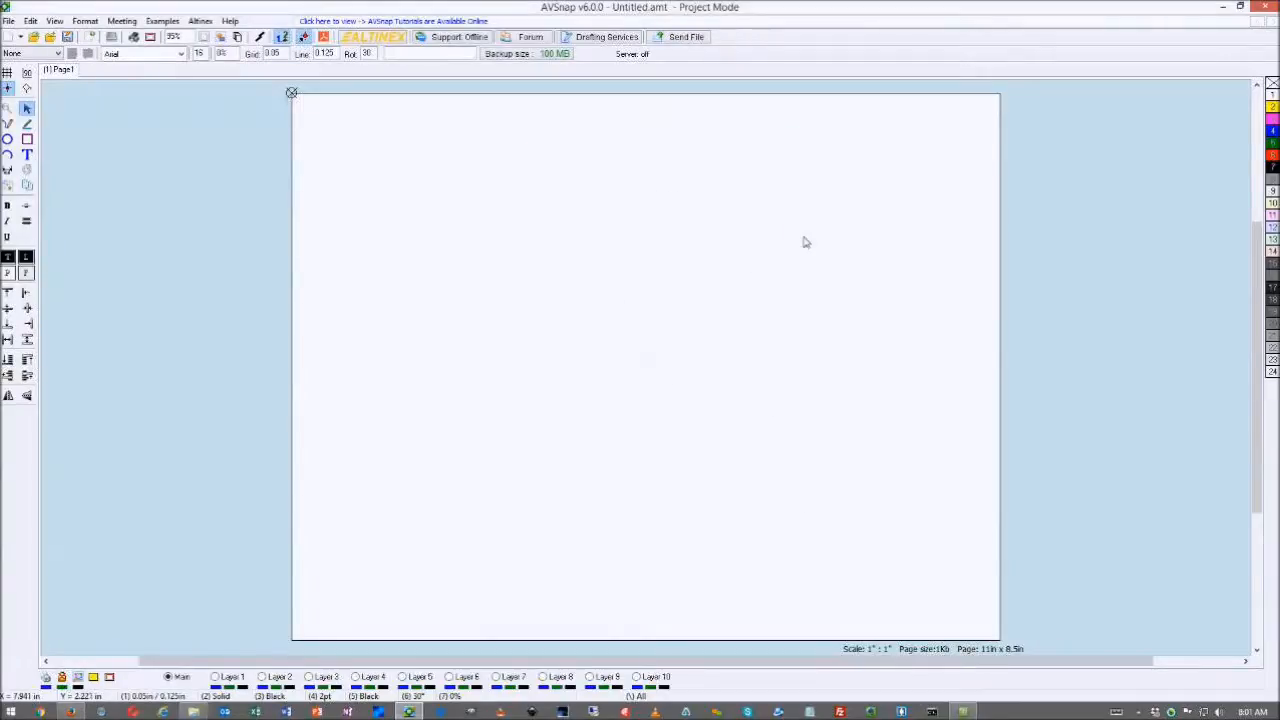
pyautogui.press('e')
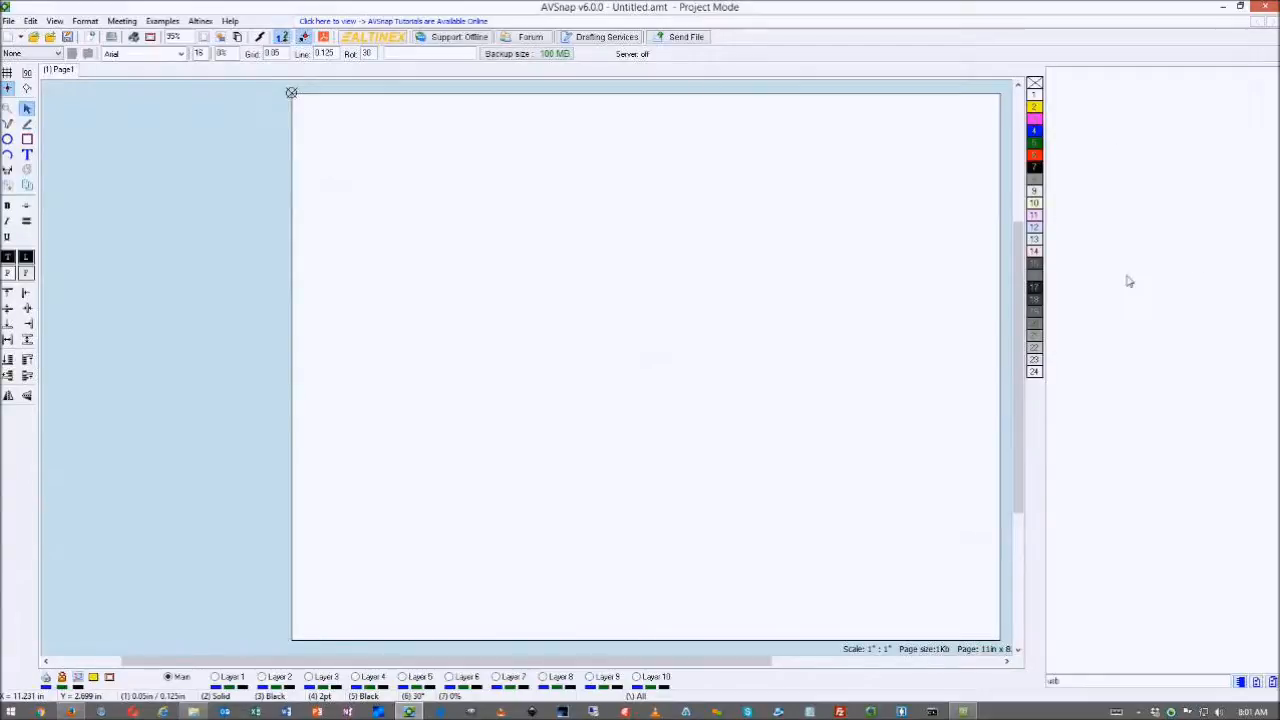
# - Clear the leftover usb search text and select the Snap-In Outline Symbols 2016 library
pyautogui.moveTo(1072, 682); pyautogui.dragTo(1022, 684)
pyautogui.press('BackSpace')
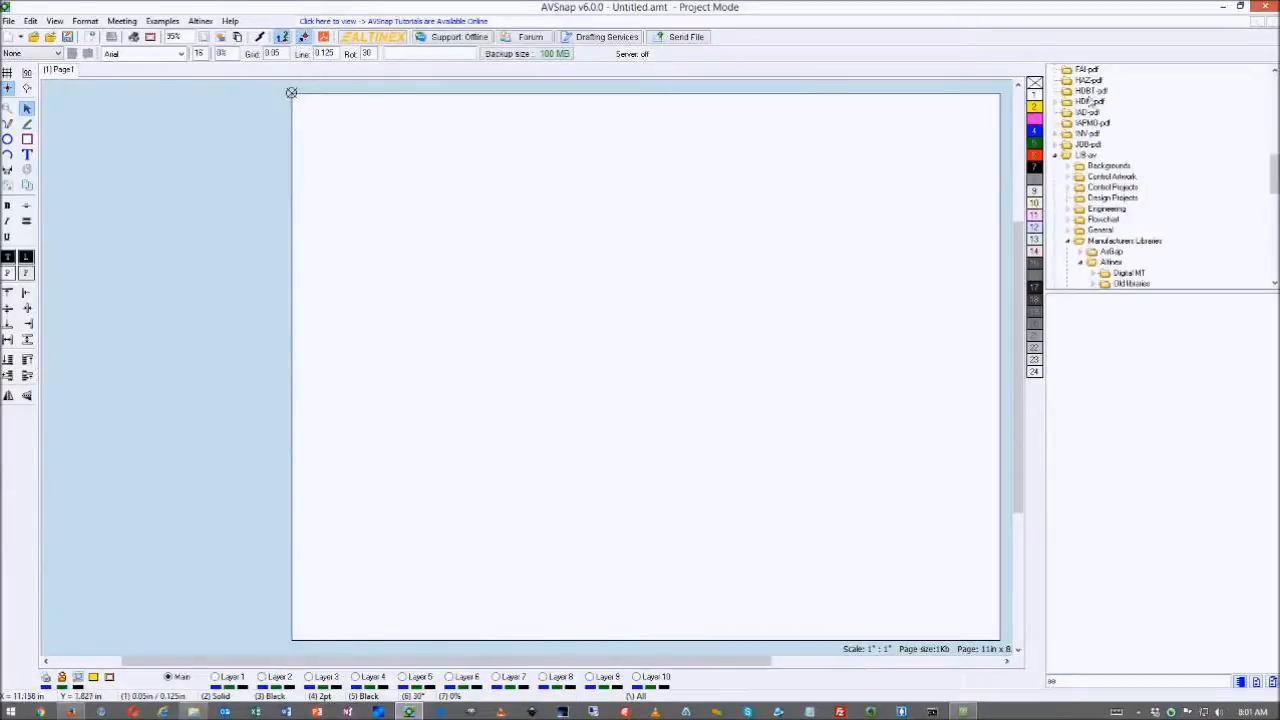
pyautogui.moveTo(1275, 171); pyautogui.dragTo(1276, 198)
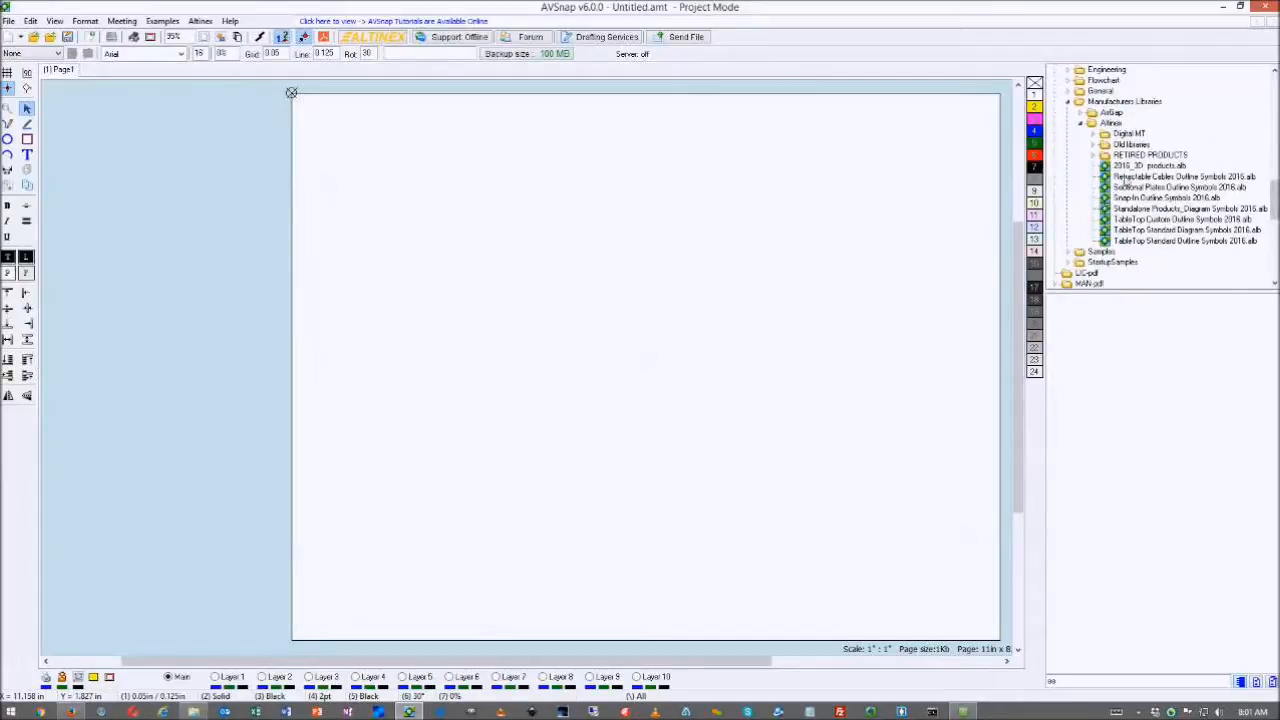
pyautogui.click(1130, 198)
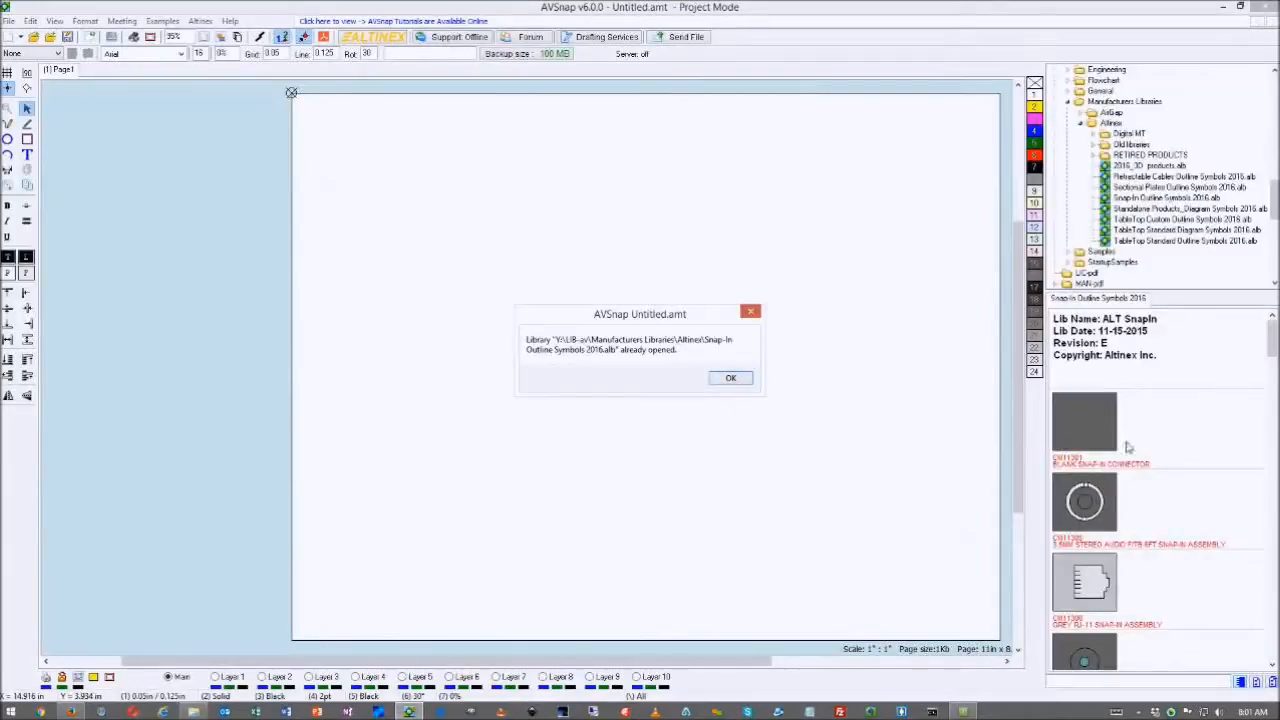
pyautogui.click(731, 378)
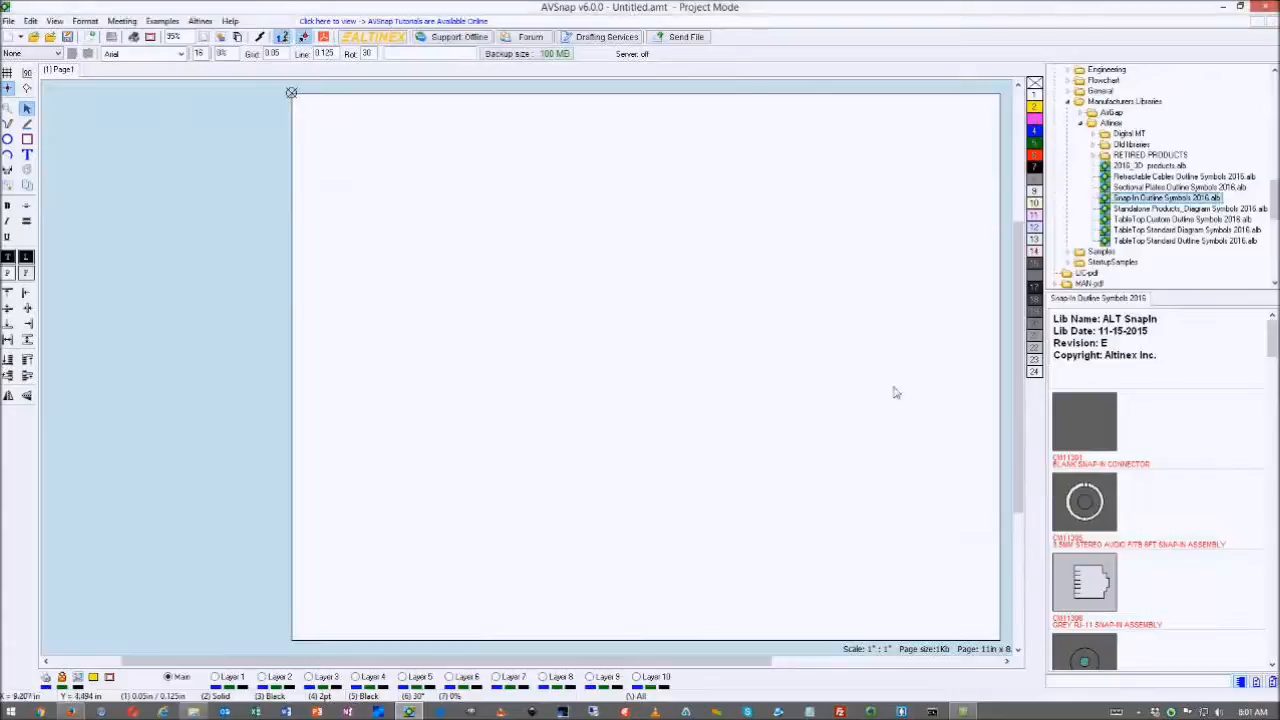
# - Close the Snap-In Outline Symbols 2016 library from its context menu
pyautogui.moveTo(1273, 327)
pyautogui.mouseDown()
pyautogui.moveTo(1273, 359)
pyautogui.moveTo(1272, 323)
pyautogui.mouseUp()
pyautogui.rightClick(1142, 349)
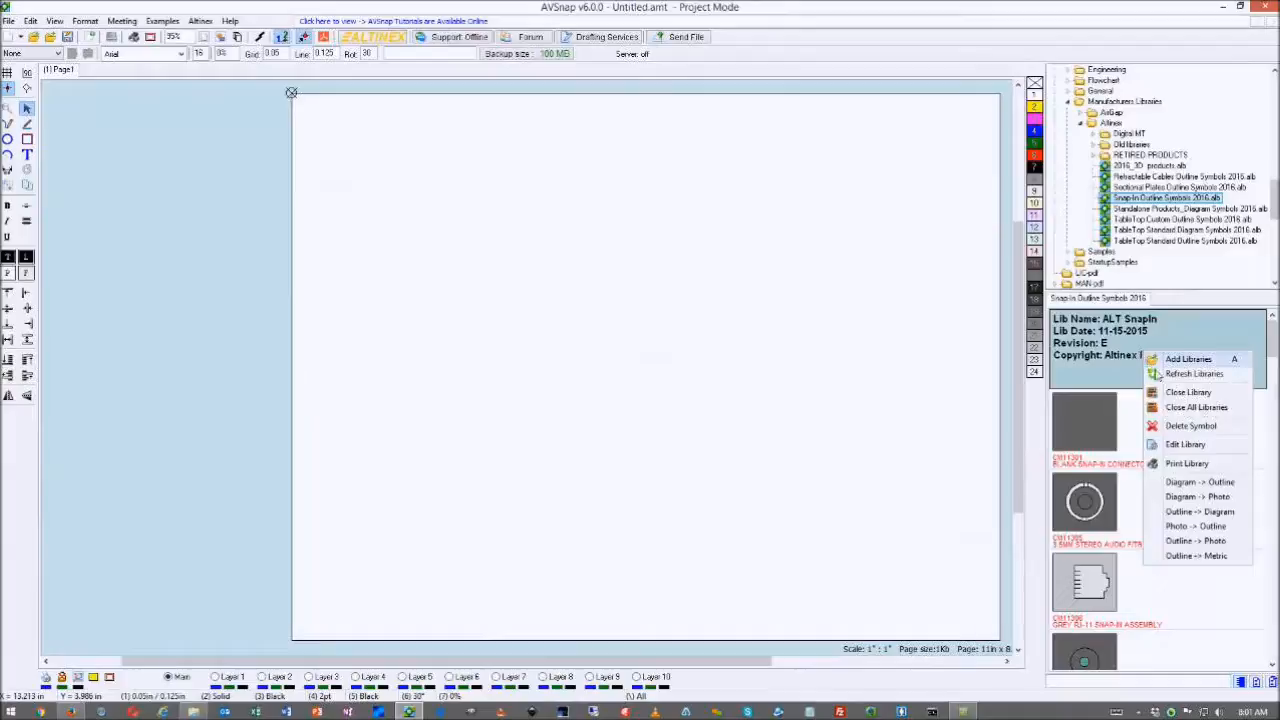
pyautogui.click(1186, 409)
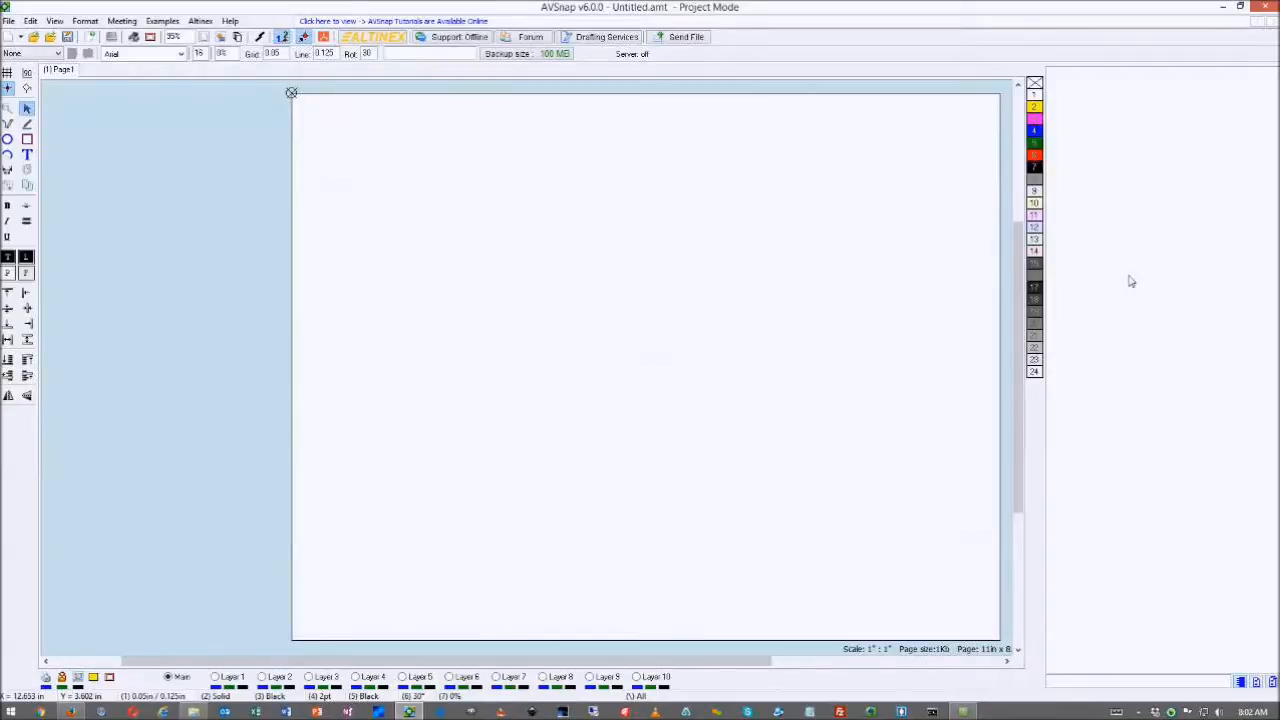
# - Create a new library from the empty panel, declining to save Untitled.amt
pyautogui.rightClick(1075, 256)
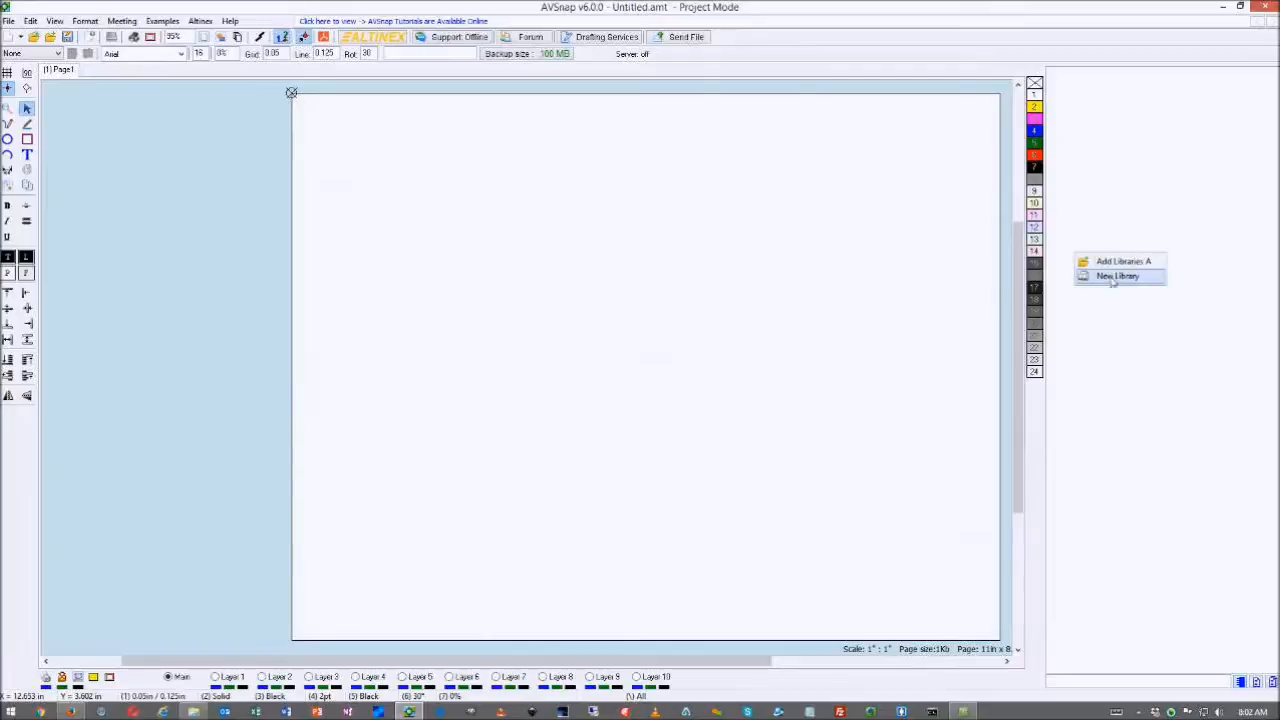
pyautogui.click(1113, 283)
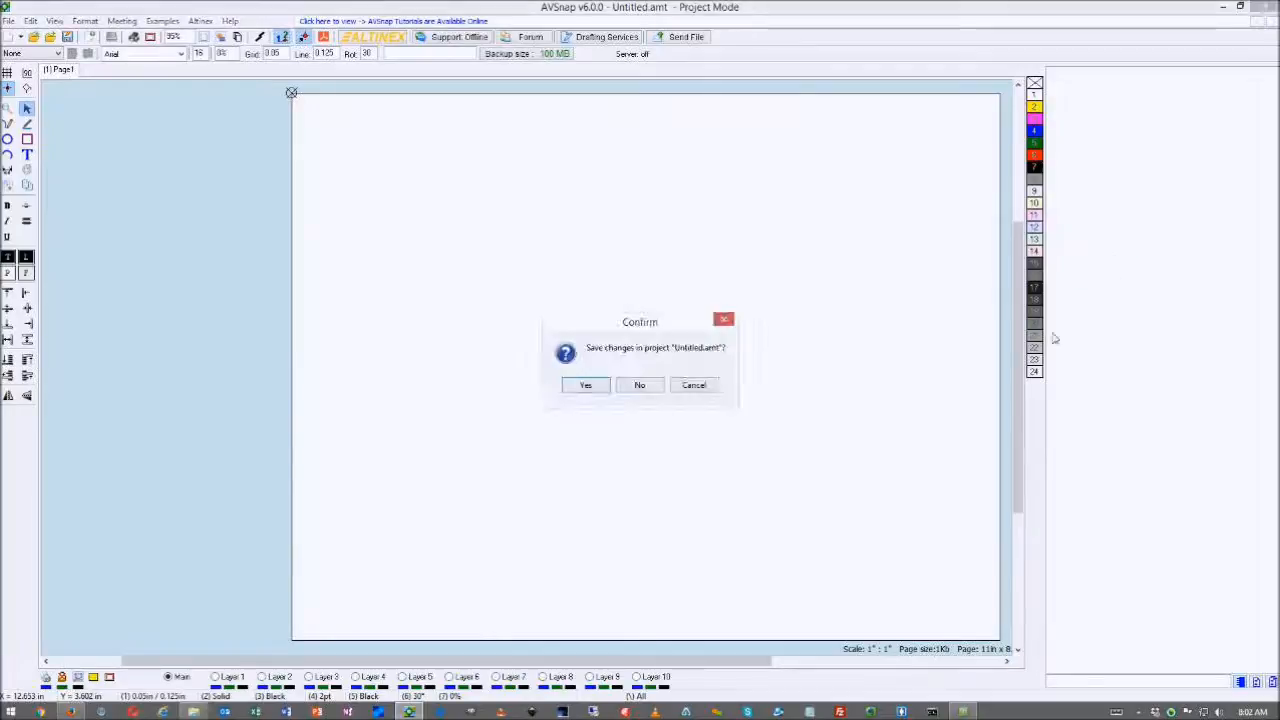
pyautogui.click(642, 386)
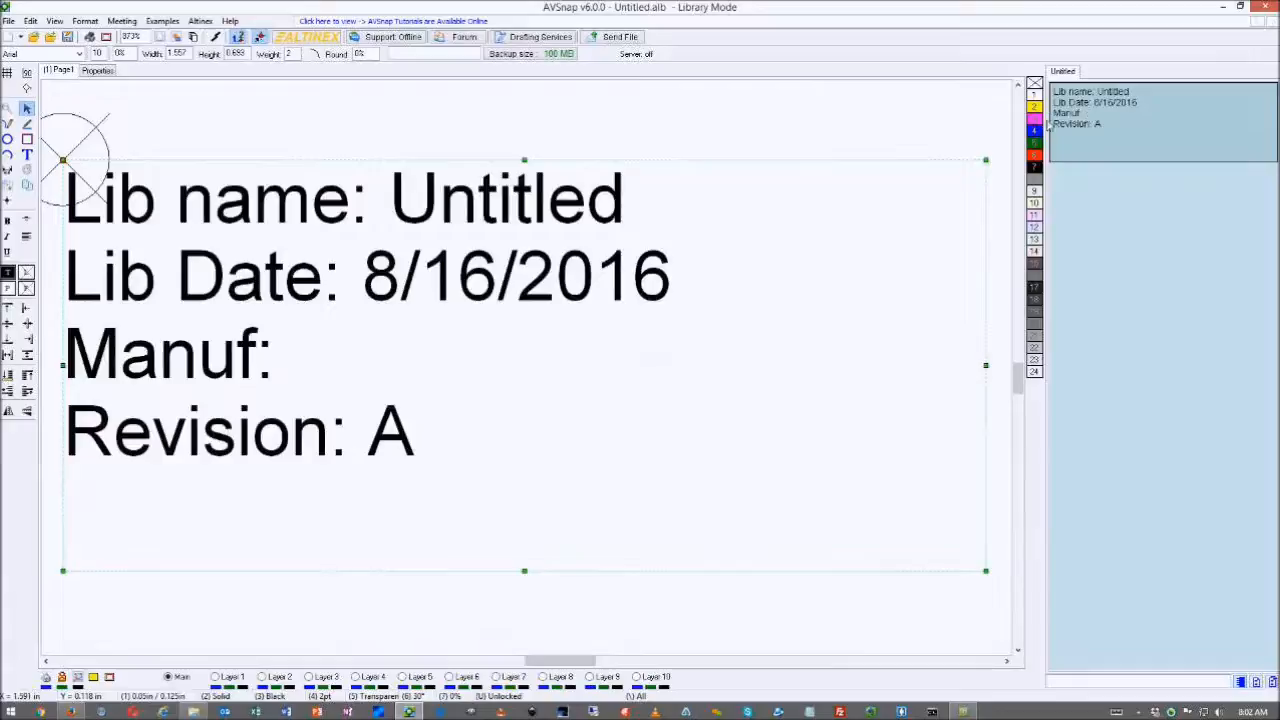
# - Edit the title block to Lib name My Library, Manuf Altinex, plus a Designer line with the designer's name
pyautogui.doubleClick(543, 196)
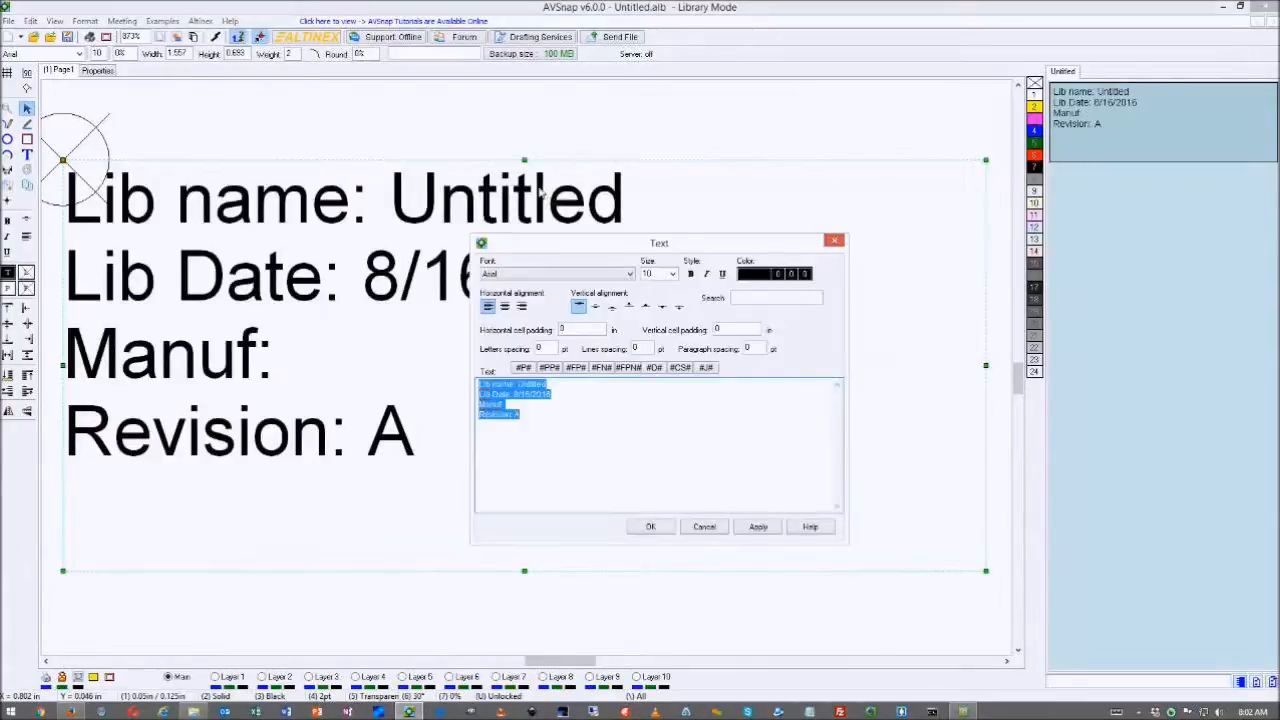
pyautogui.doubleClick(532, 384)
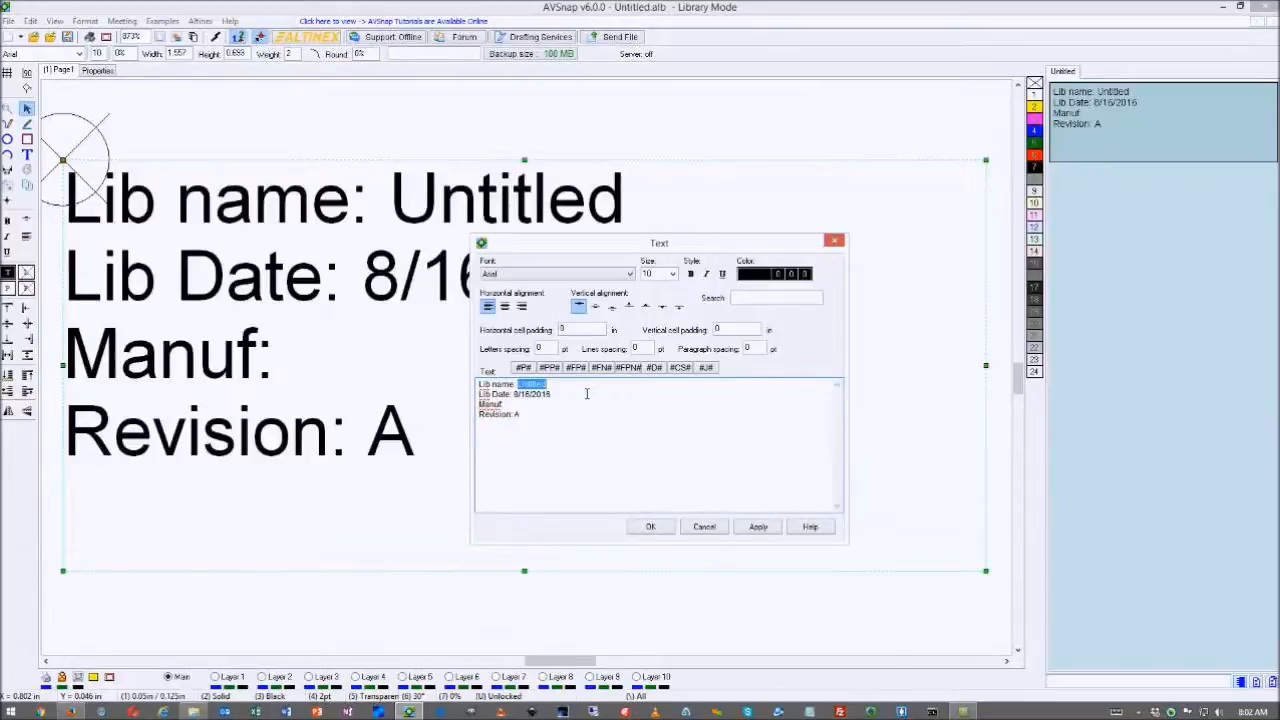
pyautogui.write('My LibraryA')
pyautogui.write('gner')
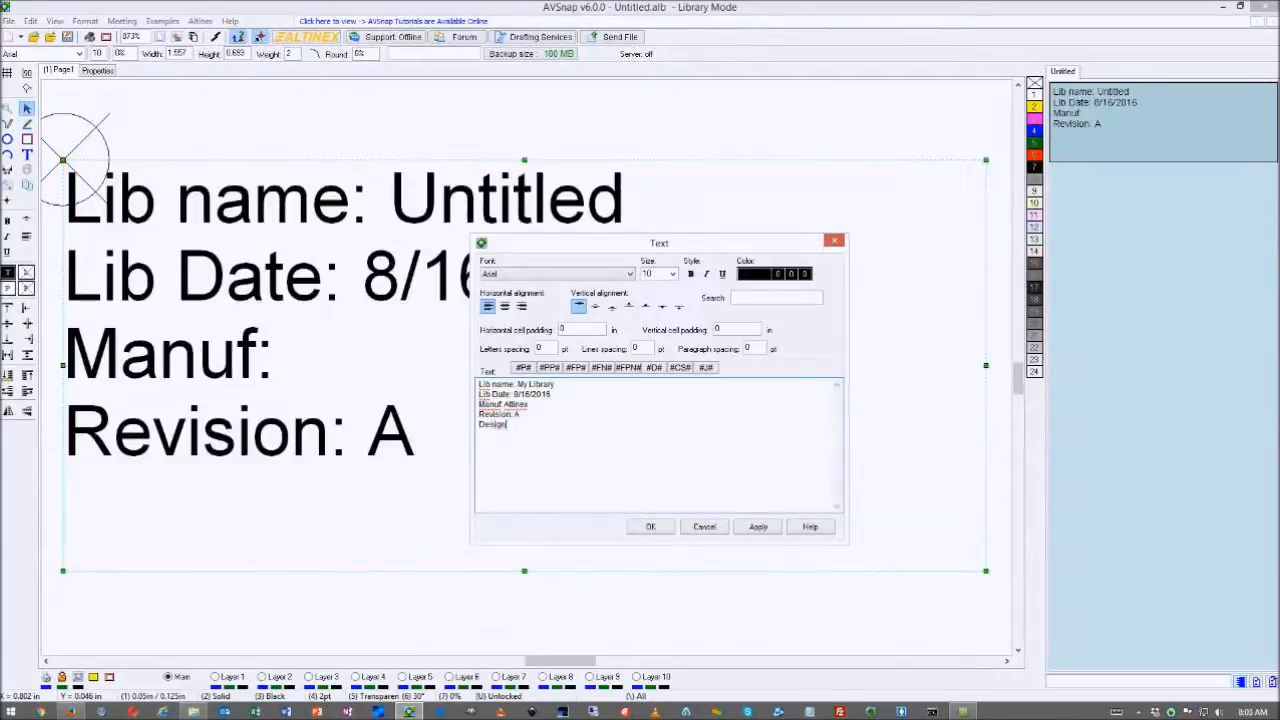
pyautogui.write(': Jack')
pyautogui.click(662, 530)
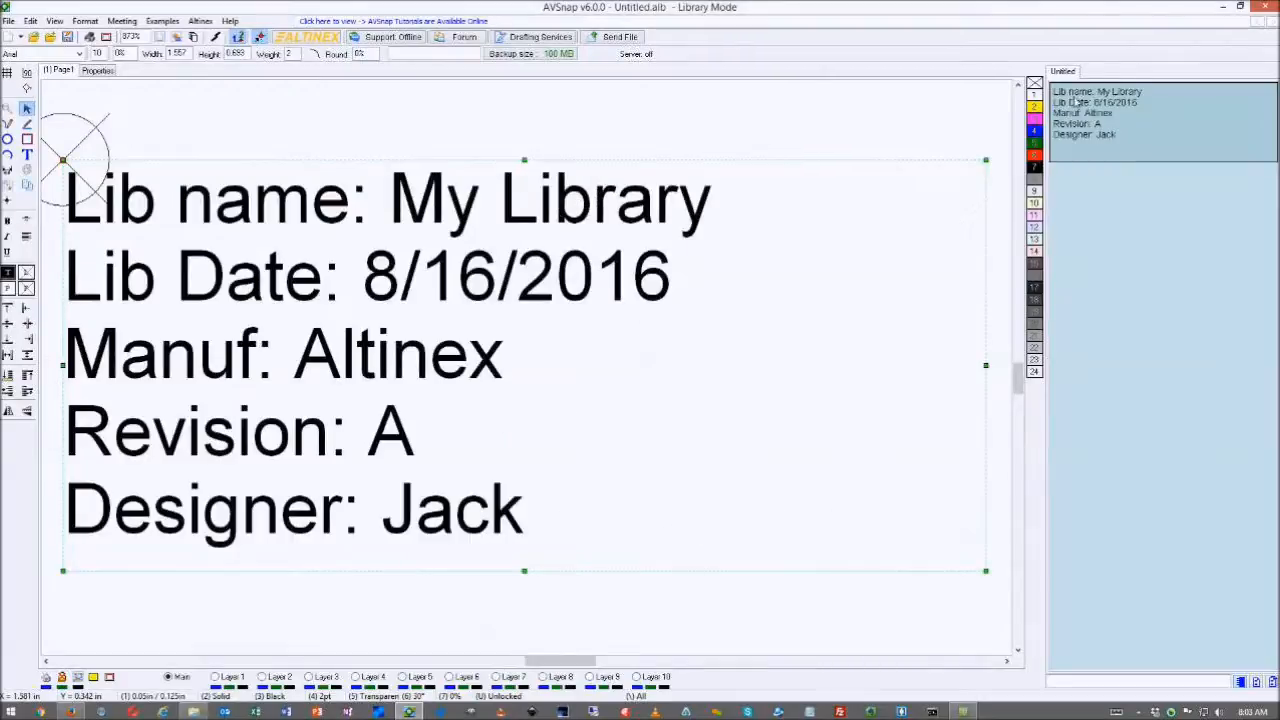
pyautogui.click(1106, 124)
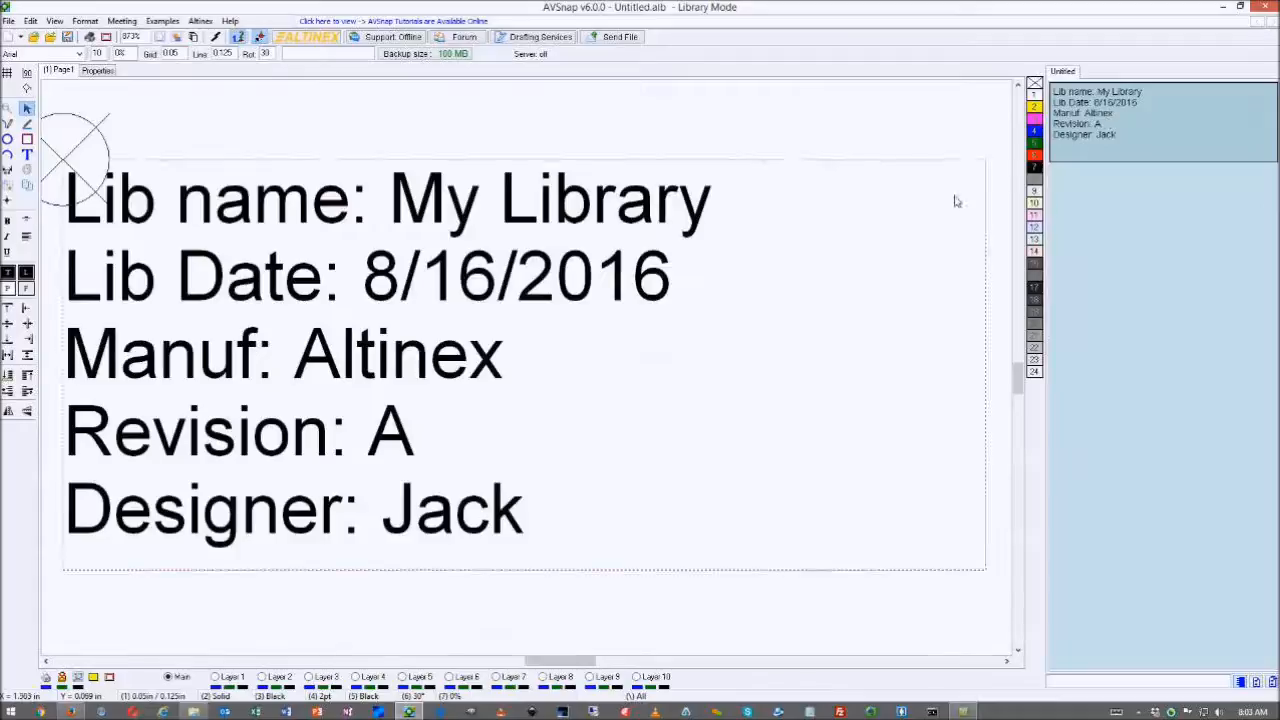
# - Add a new blank symbol to the library and check the library info entry
pyautogui.rightClick(1102, 190)
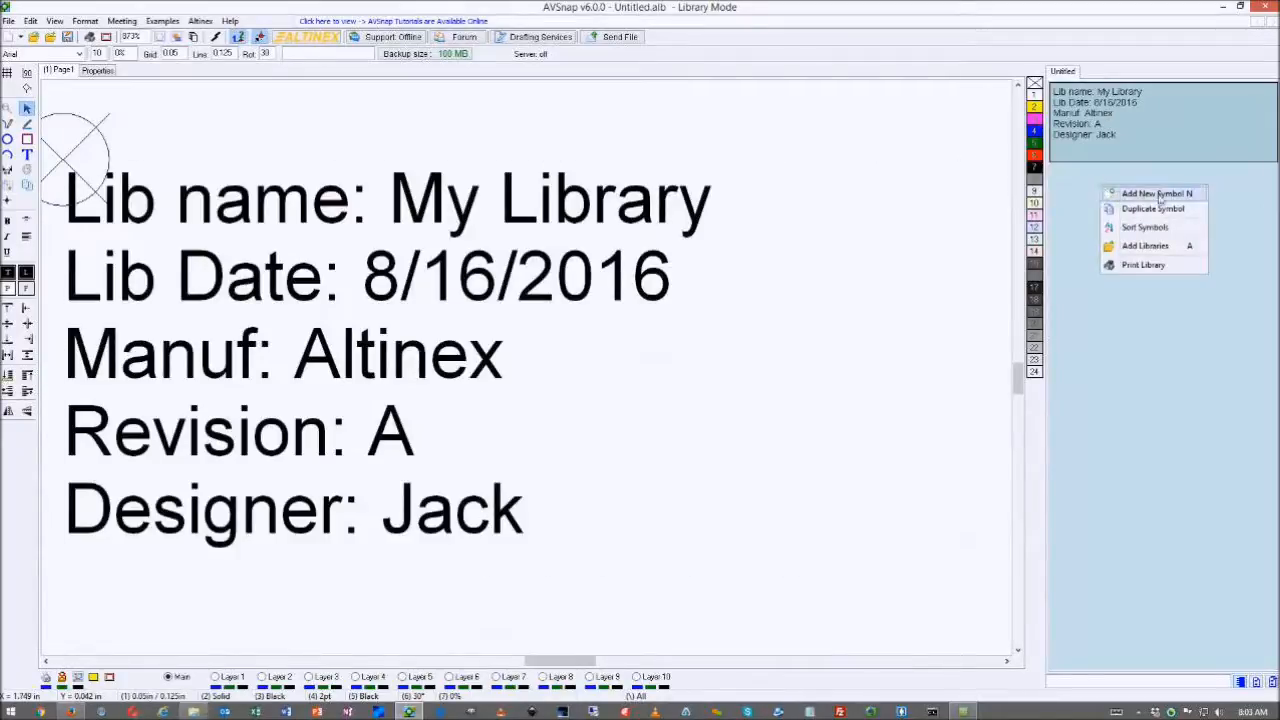
pyautogui.rightClick(1080, 189)
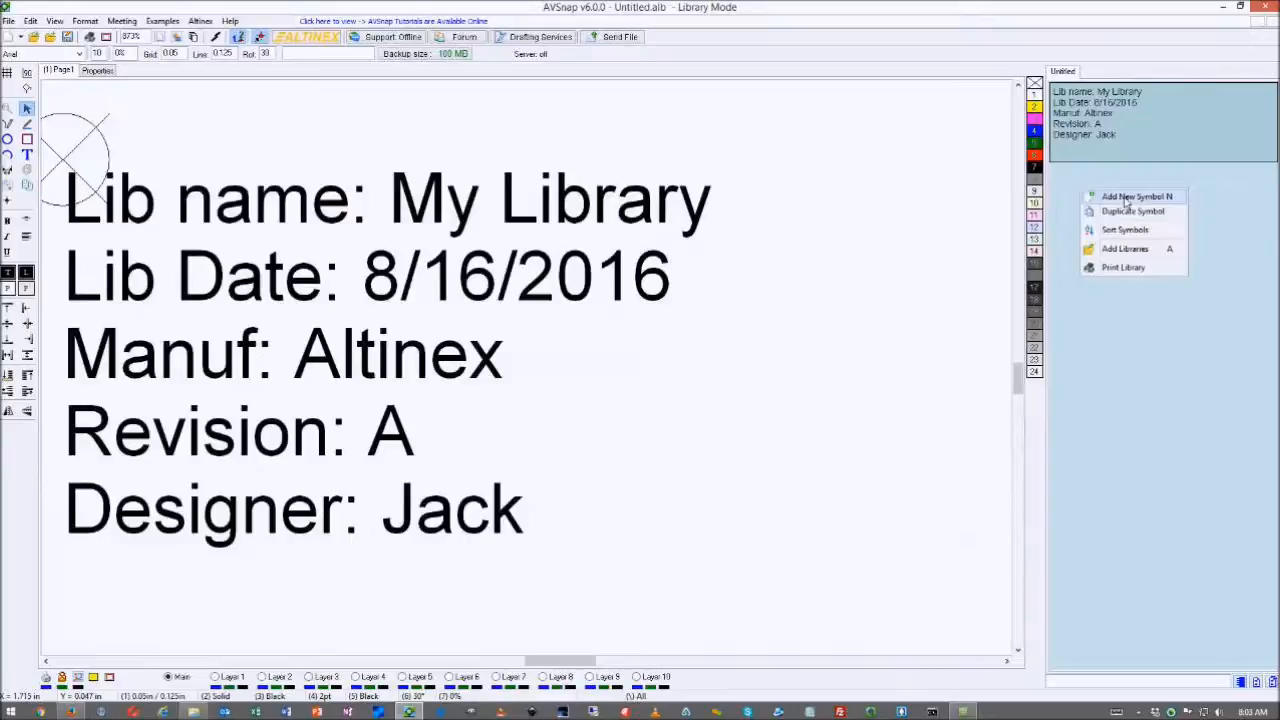
pyautogui.click(1125, 198)
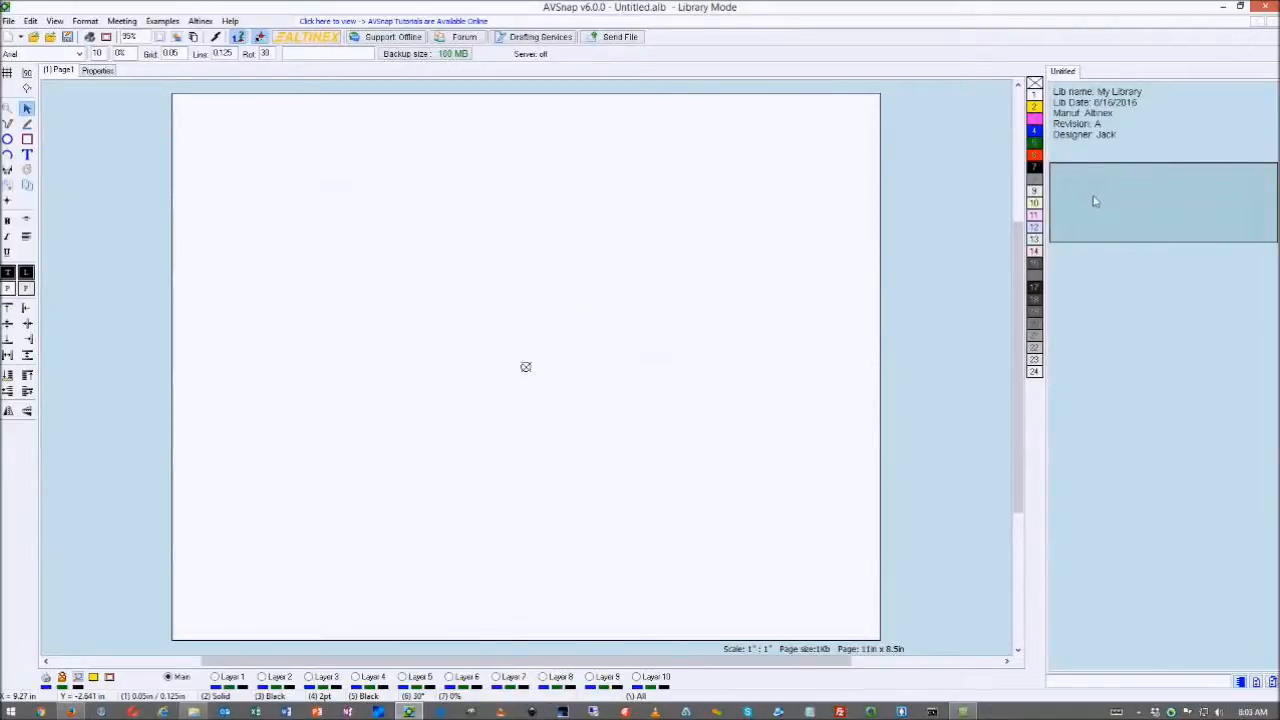
pyautogui.click(1091, 146)
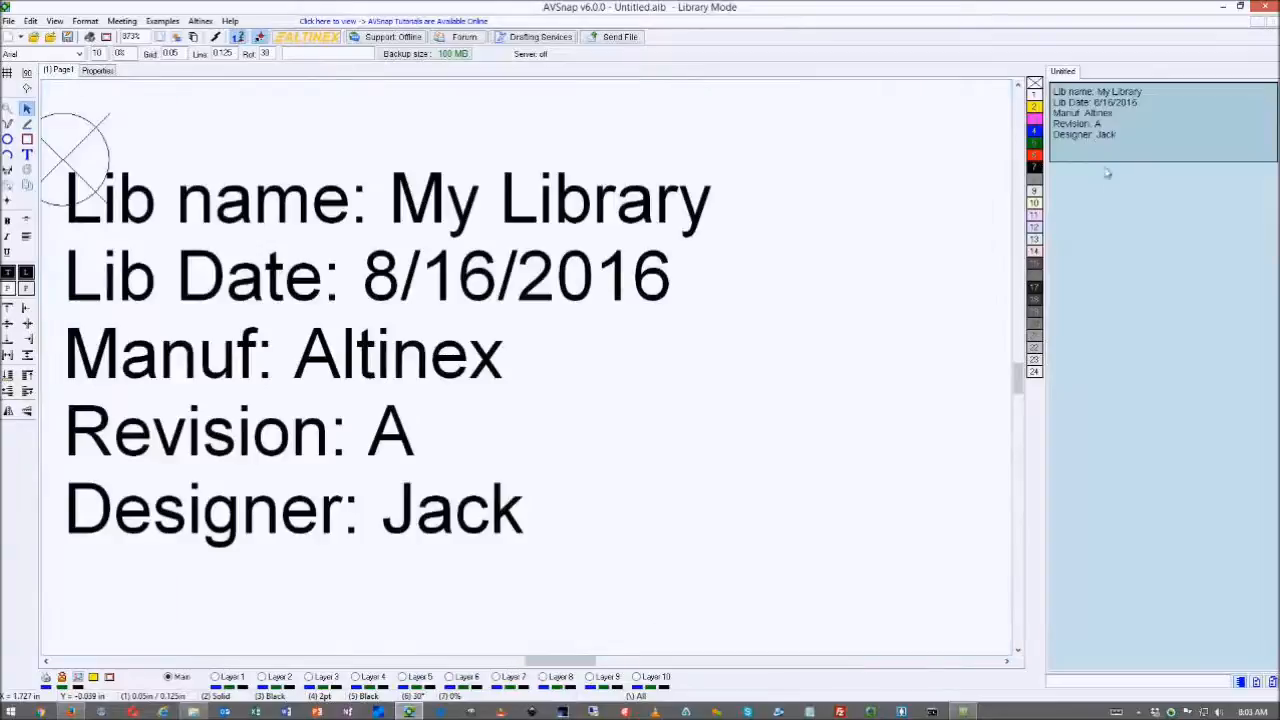
pyautogui.click(1109, 192)
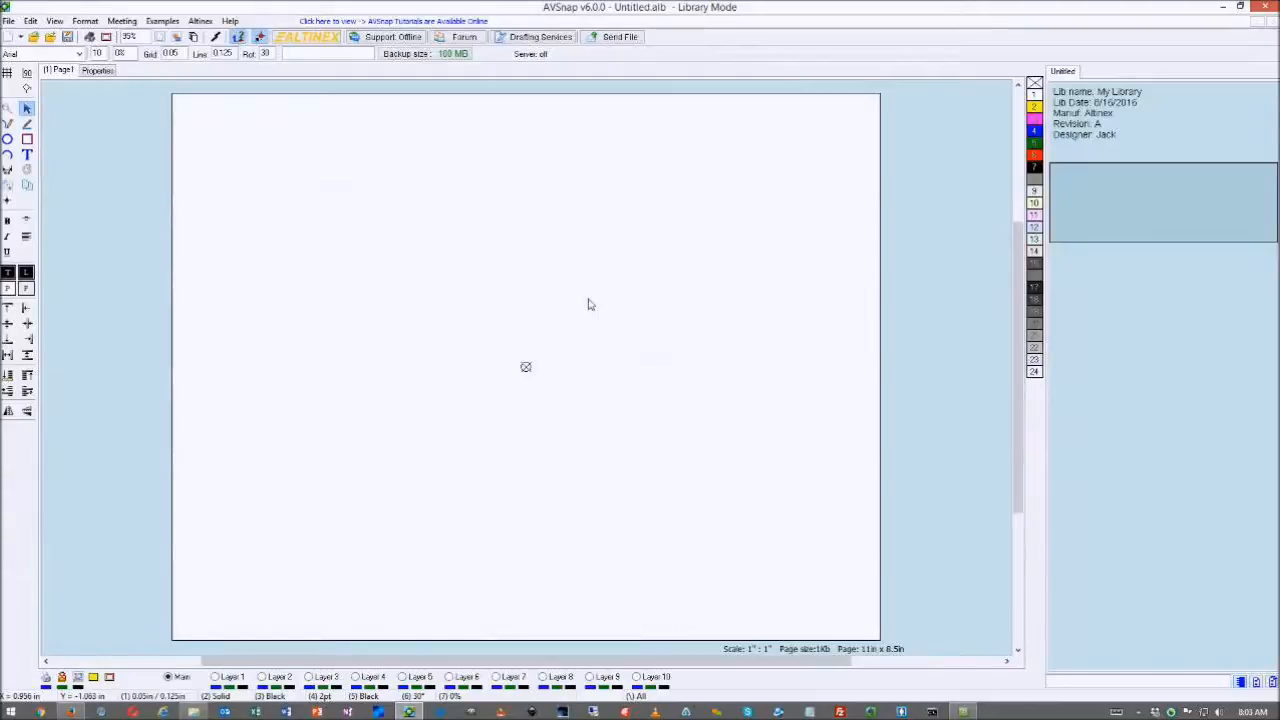
# - Delete the empty symbol, confirming the Remove symbol prompt
pyautogui.rightClick(1122, 204)
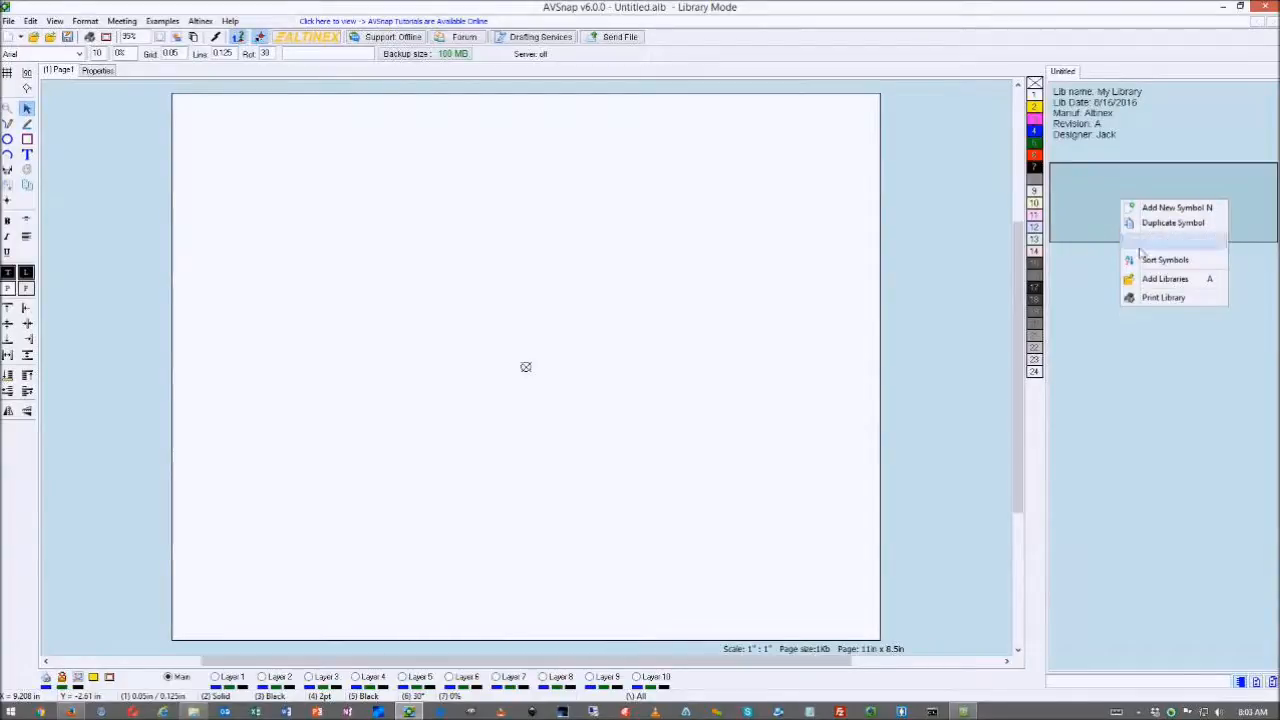
pyautogui.click(1150, 242)
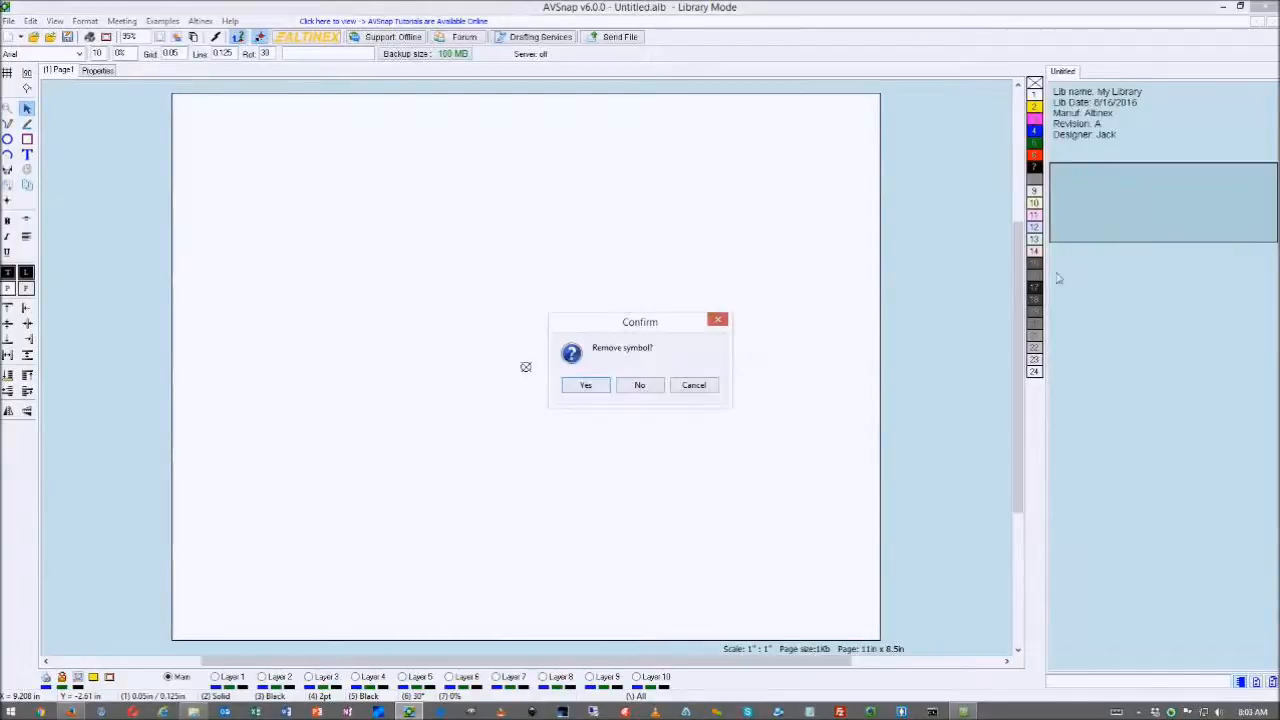
pyautogui.click(587, 387)
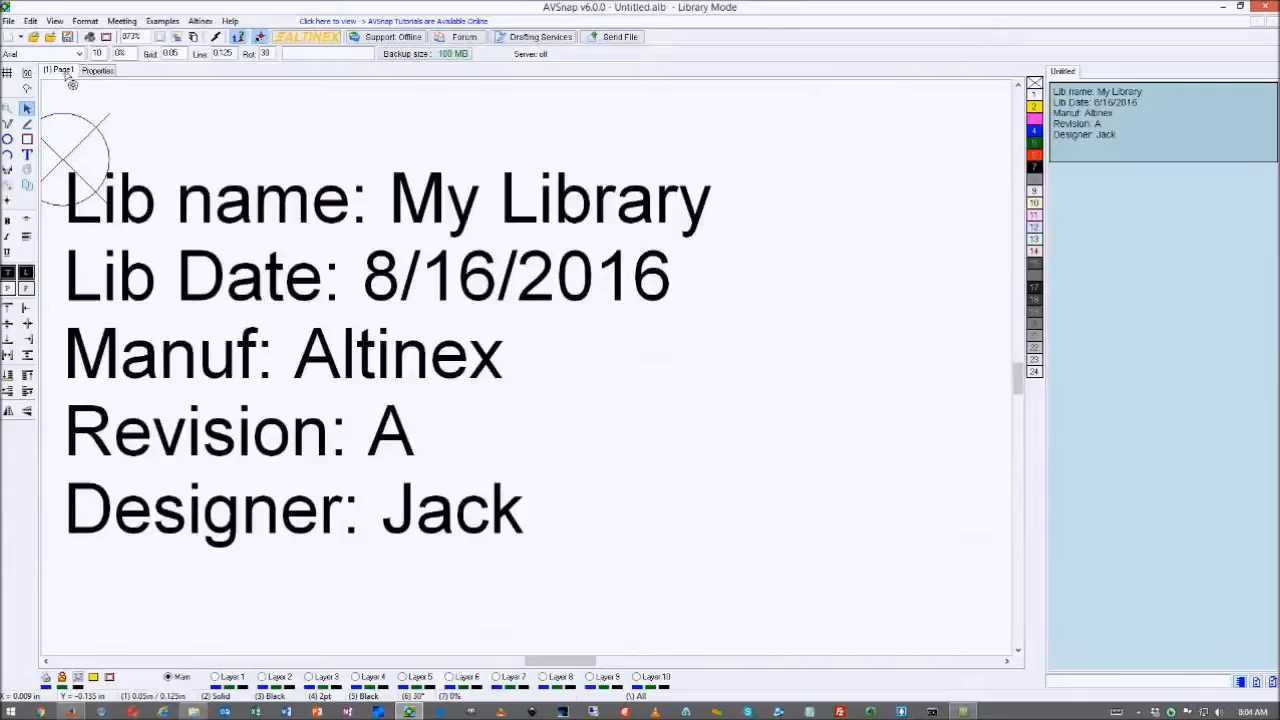
# - In the symbol Properties, set manufacturer name Altinex Inc and designator Sw
pyautogui.click(96, 72)
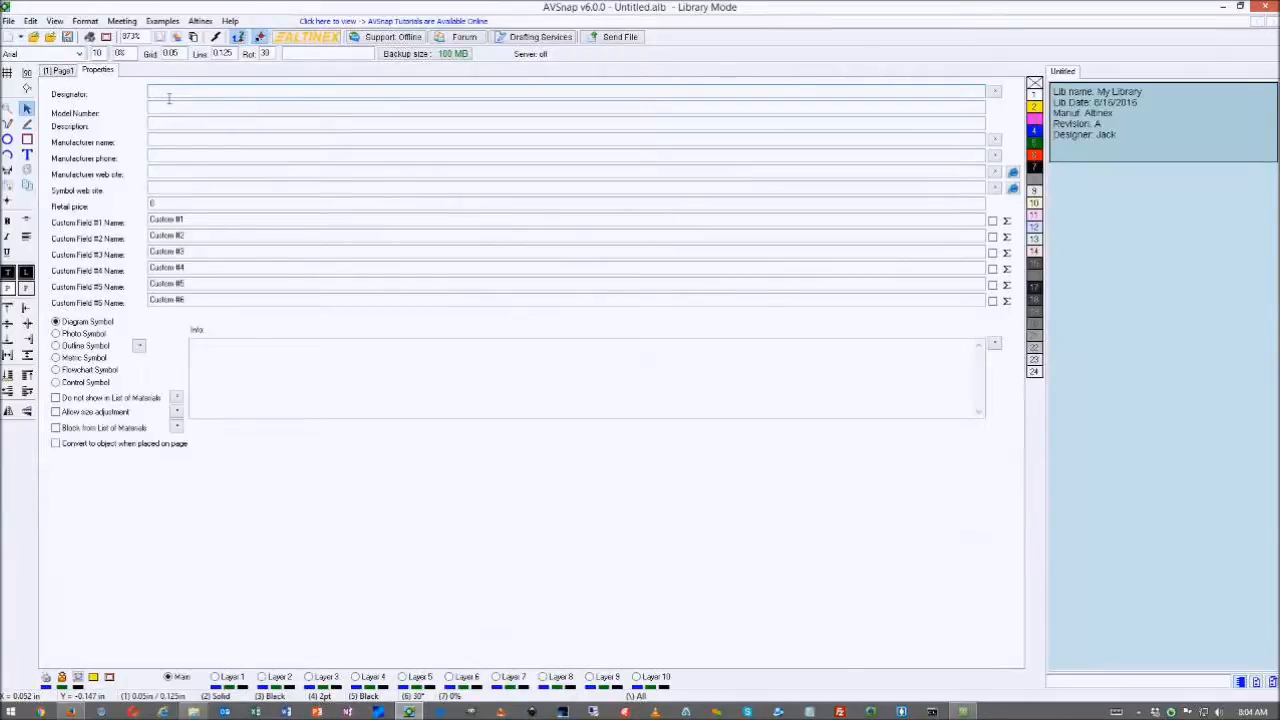
pyautogui.click(169, 142)
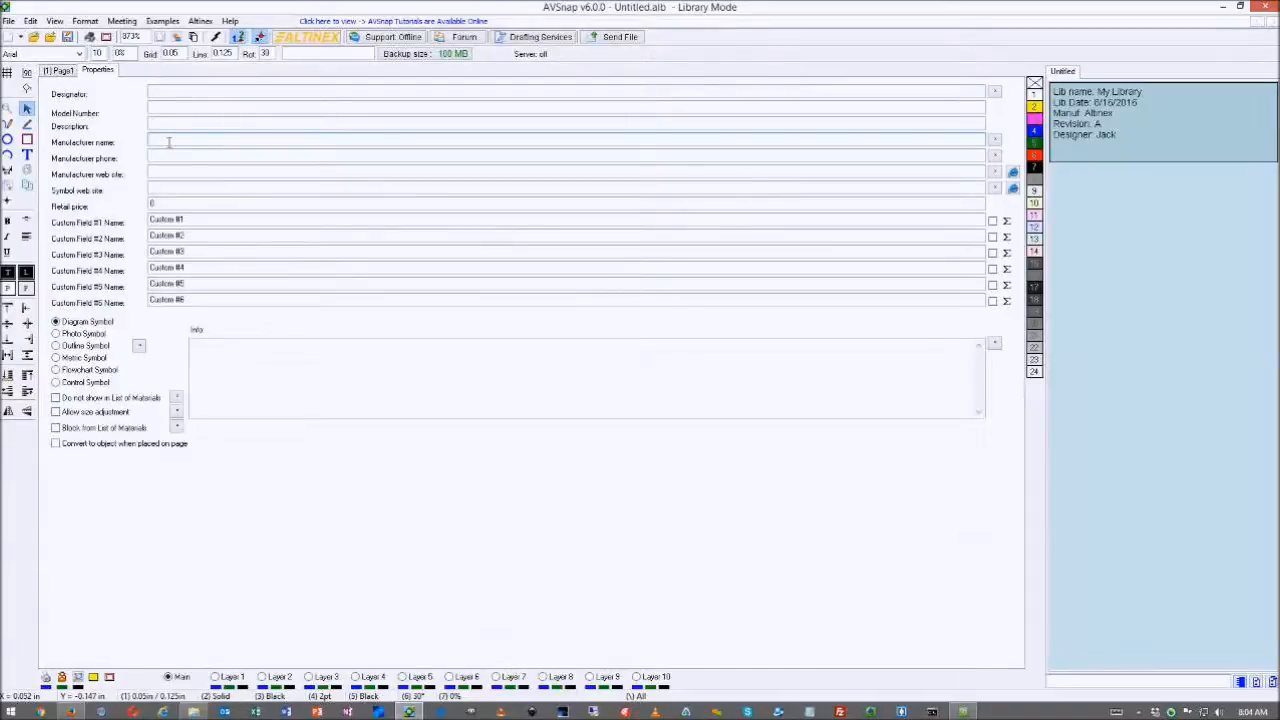
pyautogui.write('Altinex Inc')
pyautogui.click(164, 124)
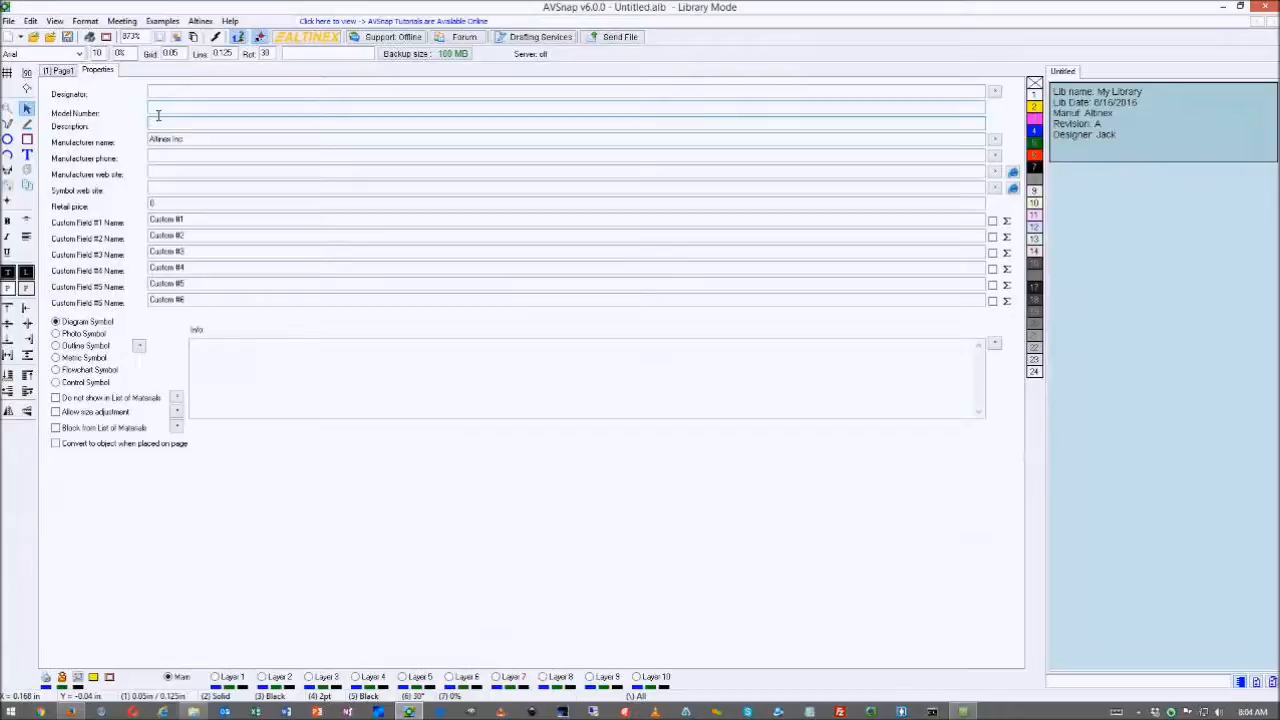
pyautogui.click(162, 94)
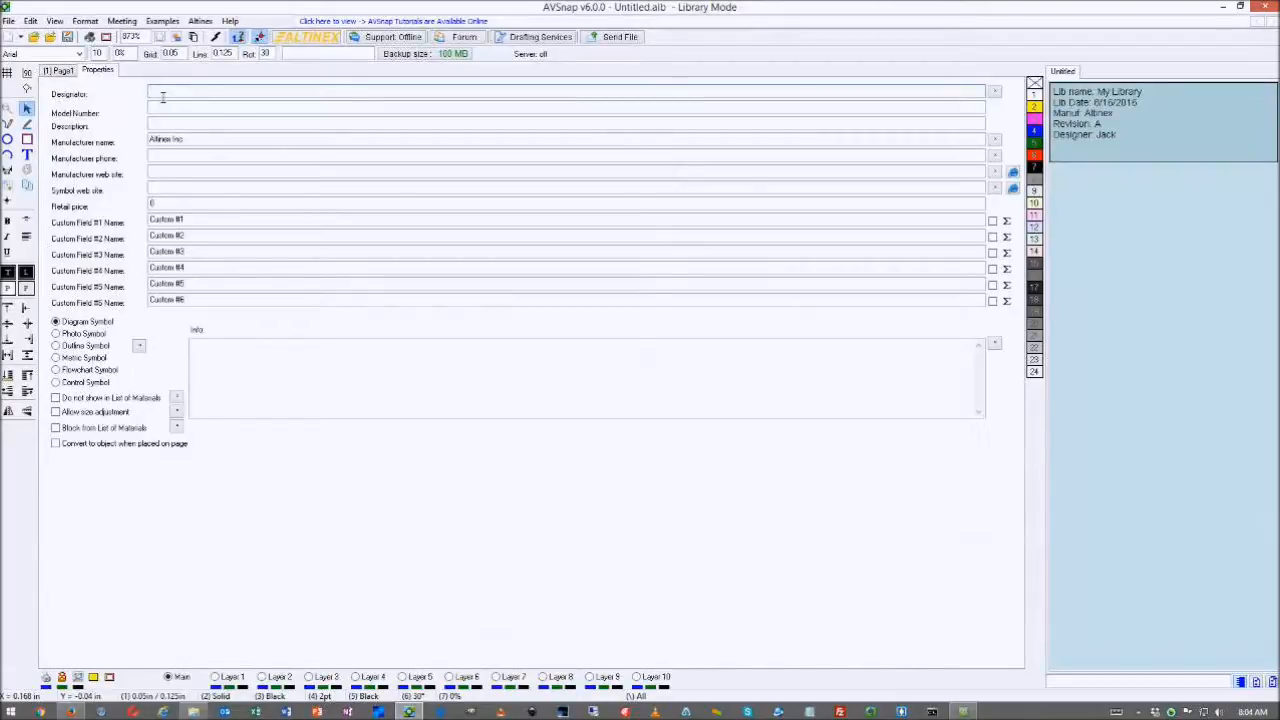
pyautogui.write('Sw')
pyautogui.write('1')
pyautogui.press('BackSpace')
pyautogui.click(171, 159)
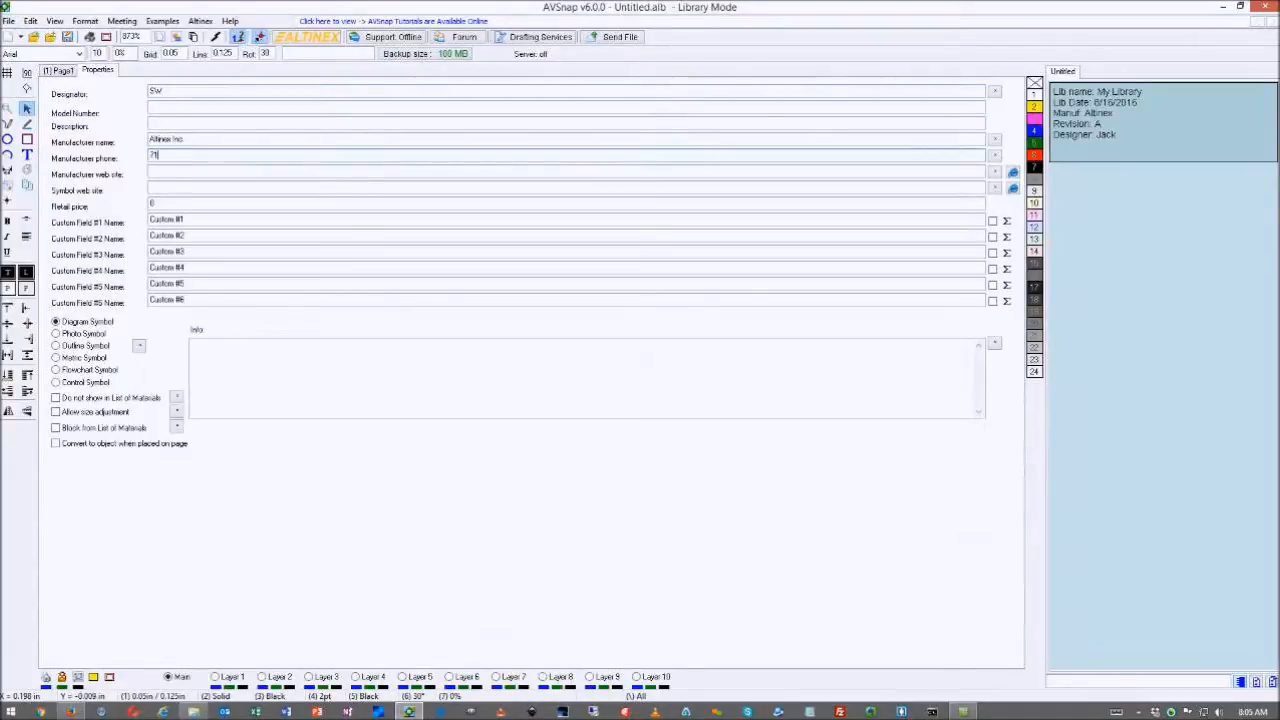
pyautogui.click(184, 174)
pyautogui.write('www.altinex.com')
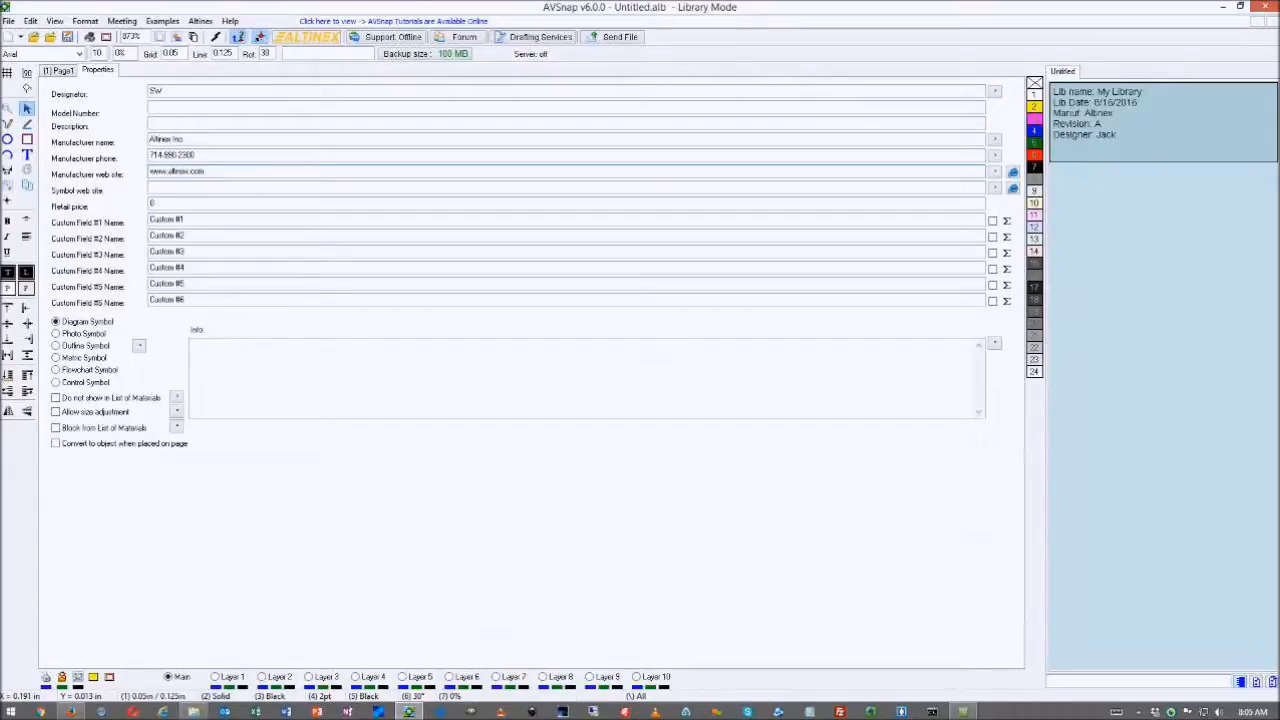
pyautogui.click(163, 190)
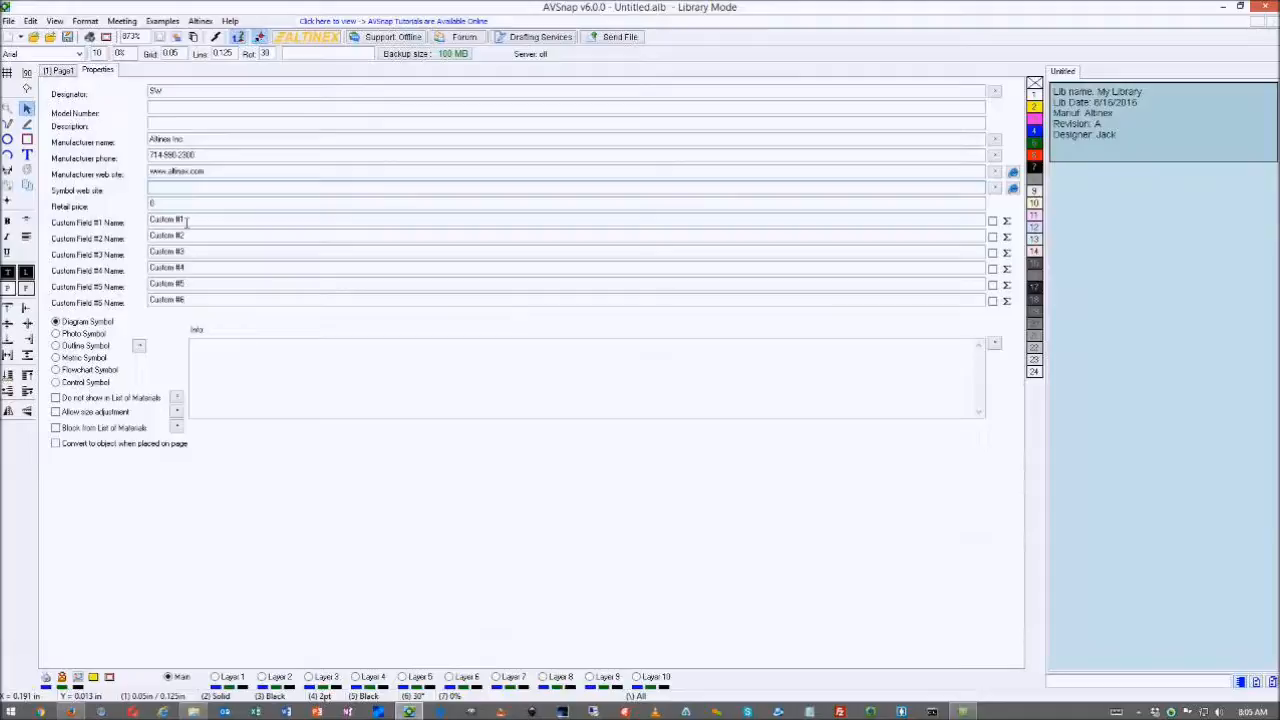
# - Rename Custom #1–#3 to Power, Weight (lb) and Lead Time, and tick Power (W)'s checkbox
pyautogui.moveTo(199, 224); pyautogui.dragTo(137, 224)
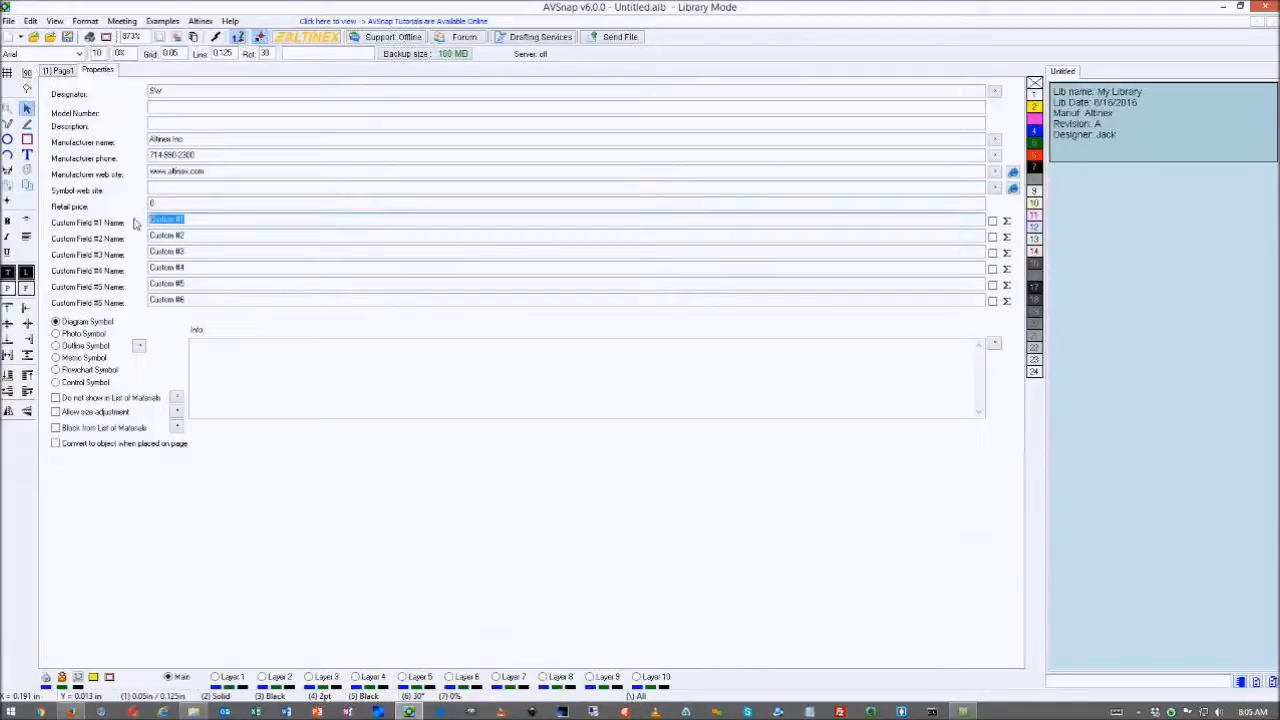
pyautogui.write('Power')
pyautogui.write(' Sw')
pyautogui.moveTo(199, 234); pyautogui.dragTo(138, 239)
pyautogui.write('Wat')
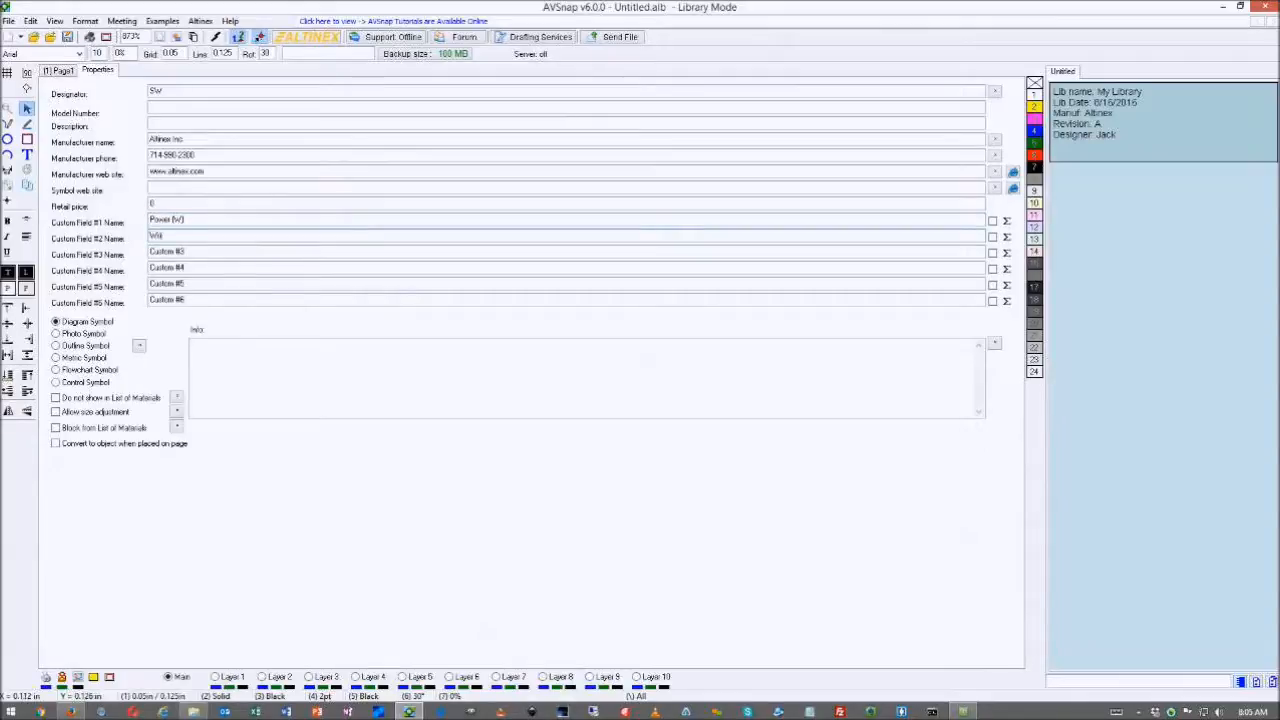
pyautogui.write('ht (lb')
pyautogui.click(200, 252)
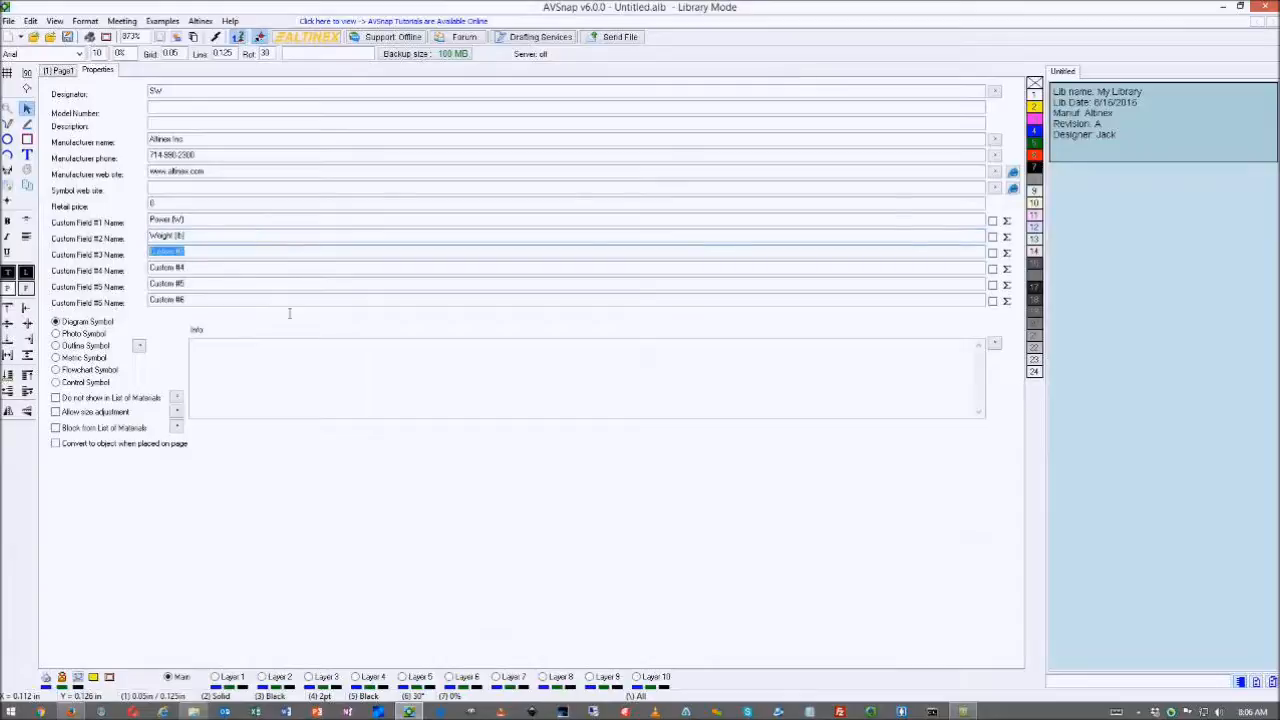
pyautogui.write('Lead (l')
pyautogui.write('ime')
pyautogui.write(' (')
pyautogui.write('(')
pyautogui.write('Wk)')
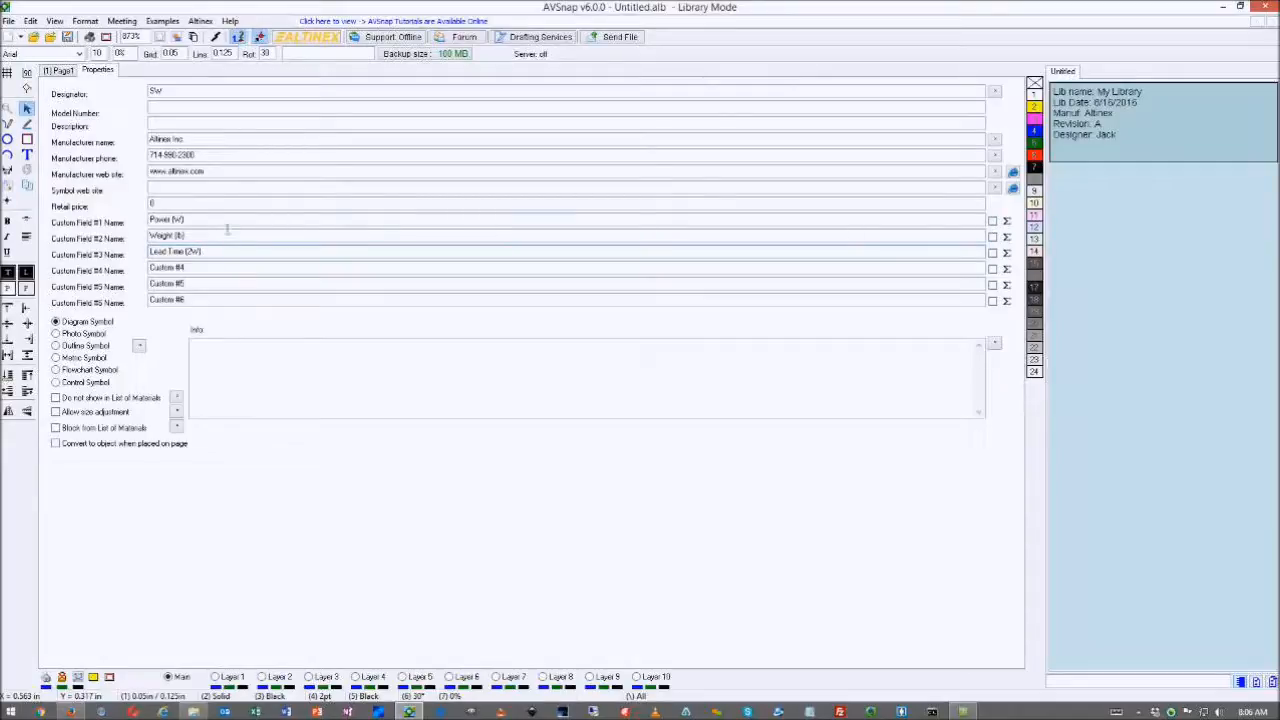
pyautogui.click(993, 221)
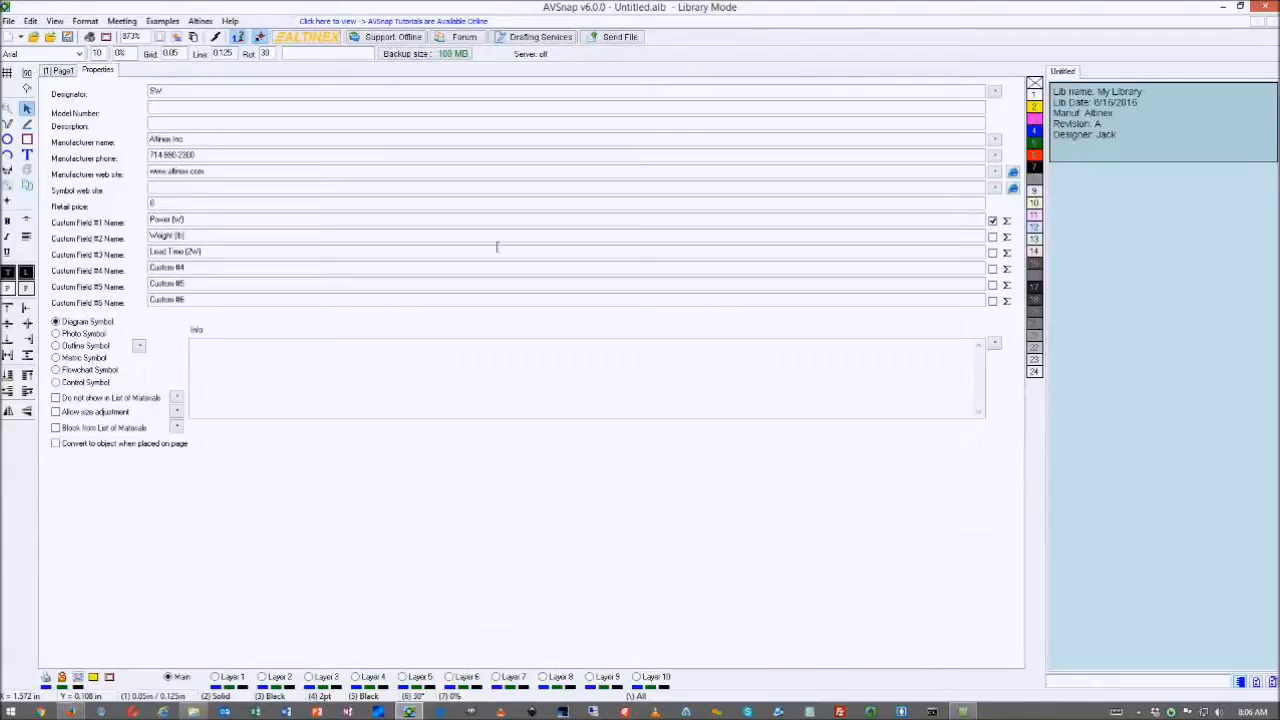
# - Correct the third custom field name to read Lead Time (2 Weeks)
pyautogui.click(204, 251)
pyautogui.press('BackSpace')
pyautogui.write('eeks)')
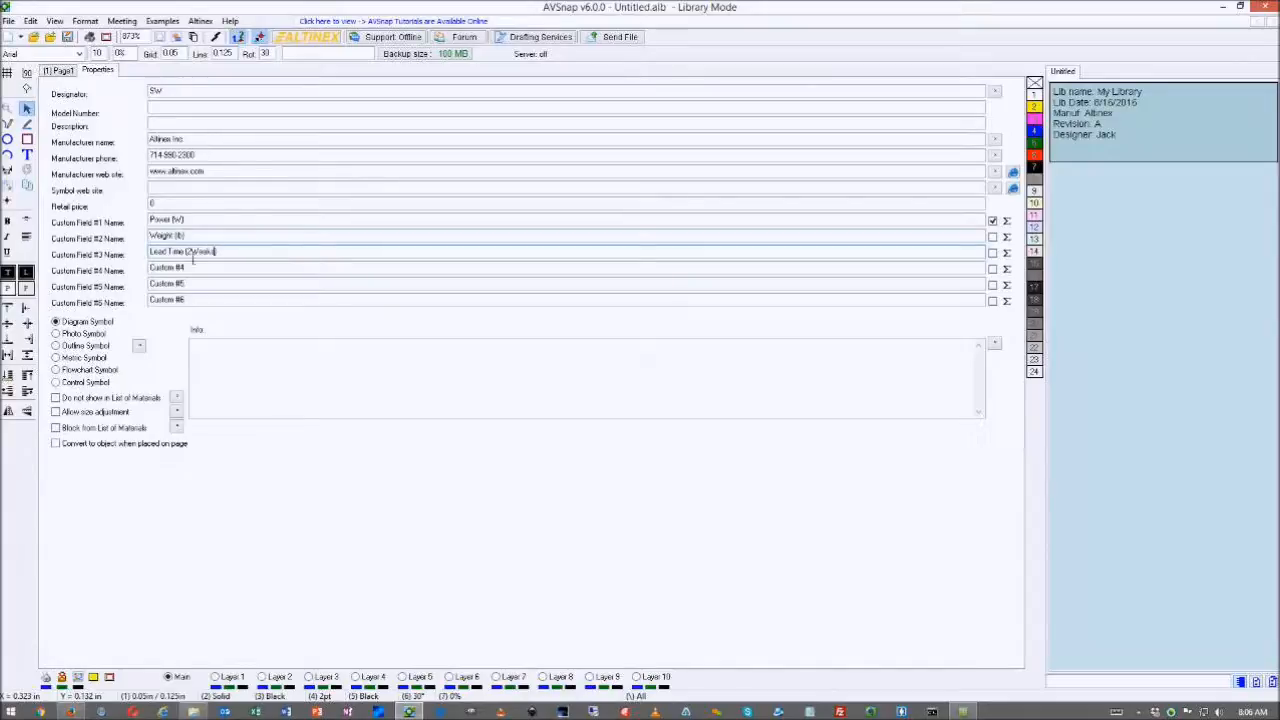
pyautogui.click(194, 255)
# - Switch back to the (1) Page1 drawing page showing the library title block
pyautogui.click(60, 70)
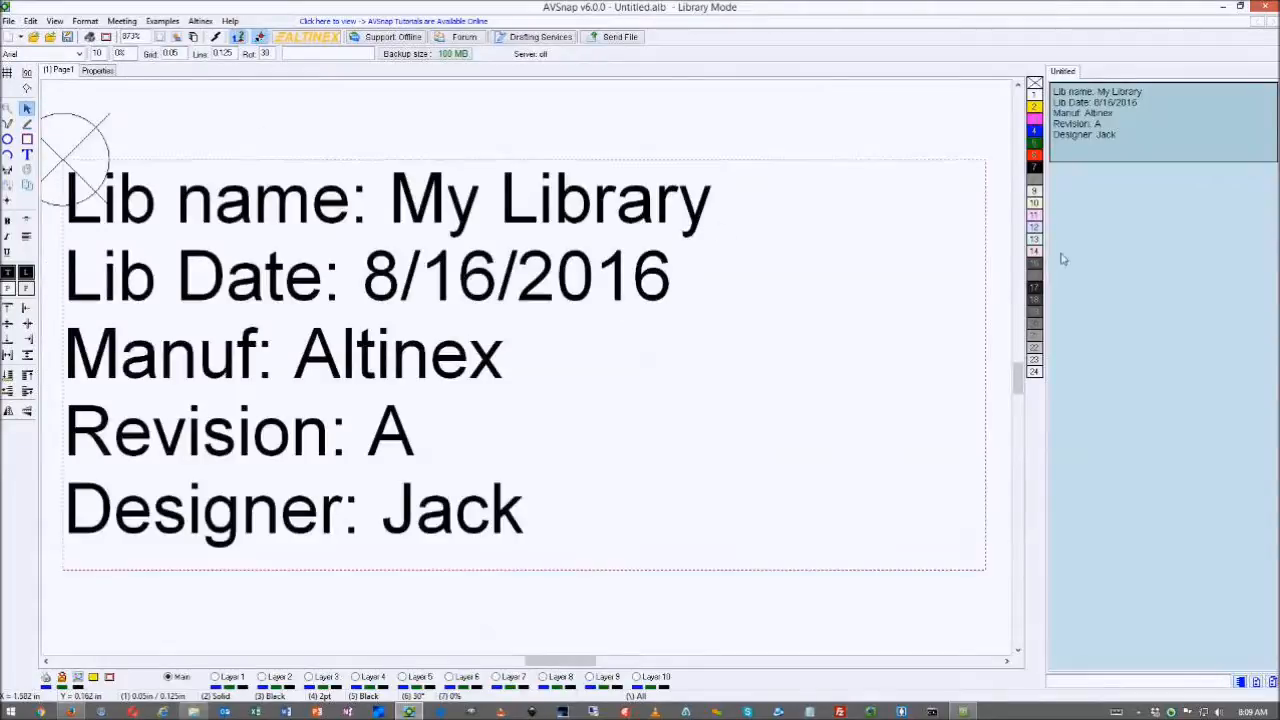
# - Add a new blank symbol and draw a practice square, ellipse and arc on its page
pyautogui.rightClick(1078, 239)
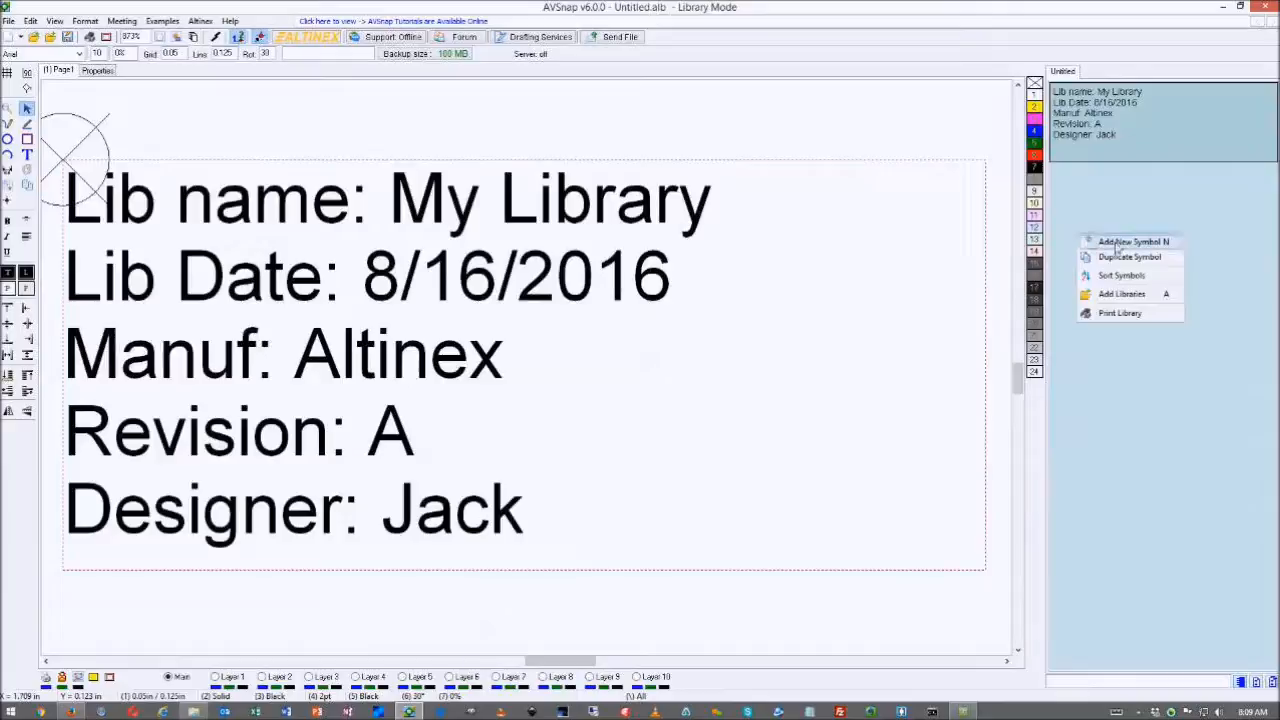
pyautogui.click(1116, 245)
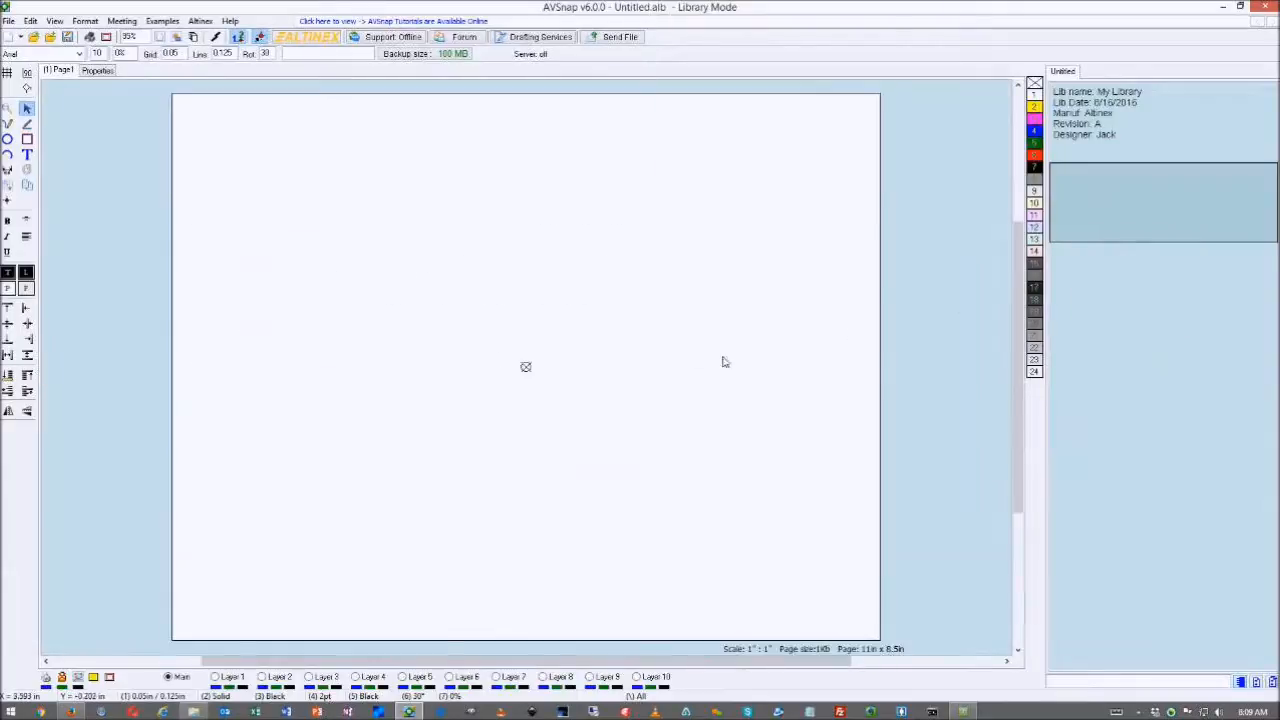
pyautogui.click(27, 139)
pyautogui.moveTo(316, 160); pyautogui.dragTo(420, 249)
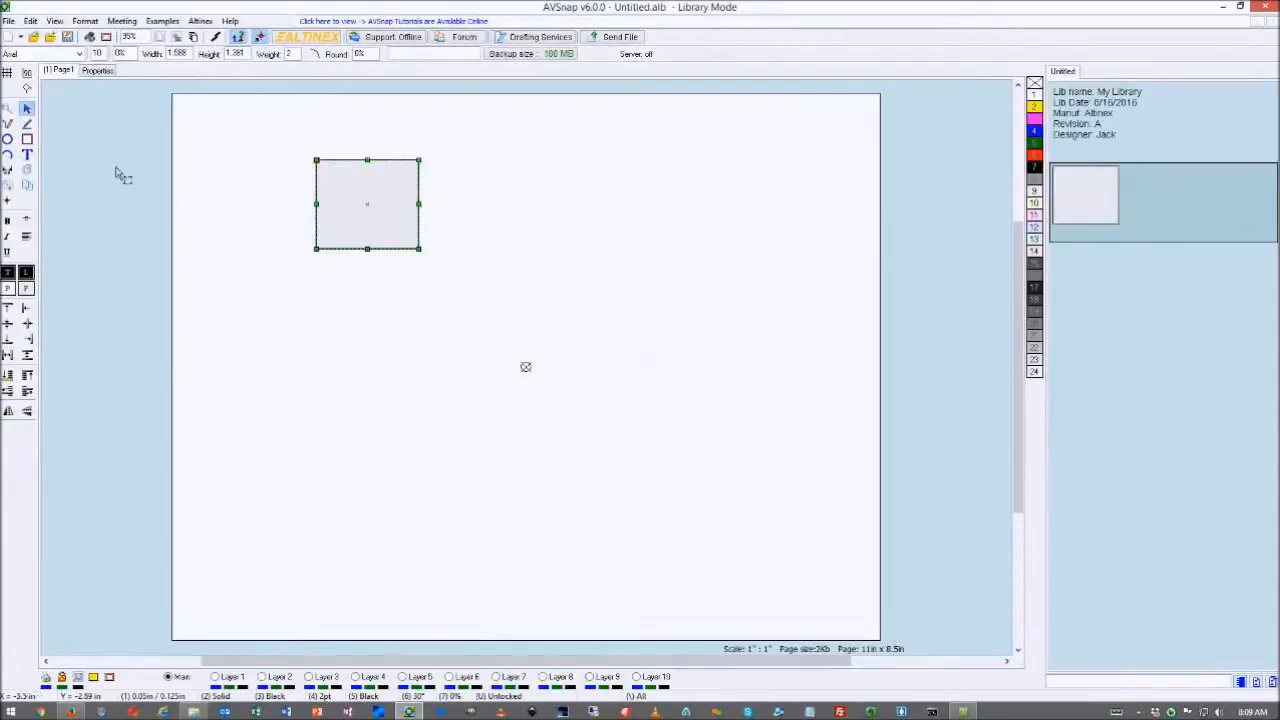
pyautogui.click(7, 139)
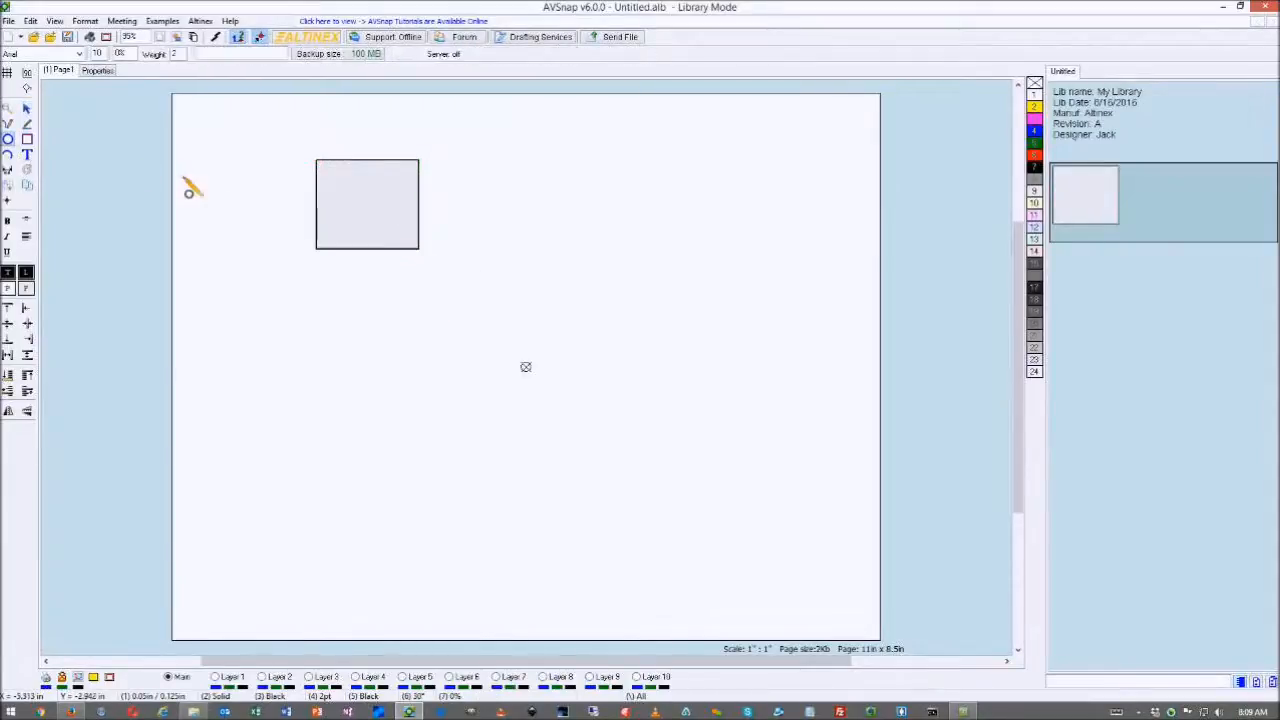
pyautogui.moveTo(184, 178); pyautogui.dragTo(284, 262)
pyautogui.click(8, 155)
pyautogui.moveTo(441, 165); pyautogui.dragTo(523, 266)
# - Overlap and delete the three practice shapes, then bring the Altinex website window onto this screen
pyautogui.moveTo(527, 177); pyautogui.dragTo(263, 243)
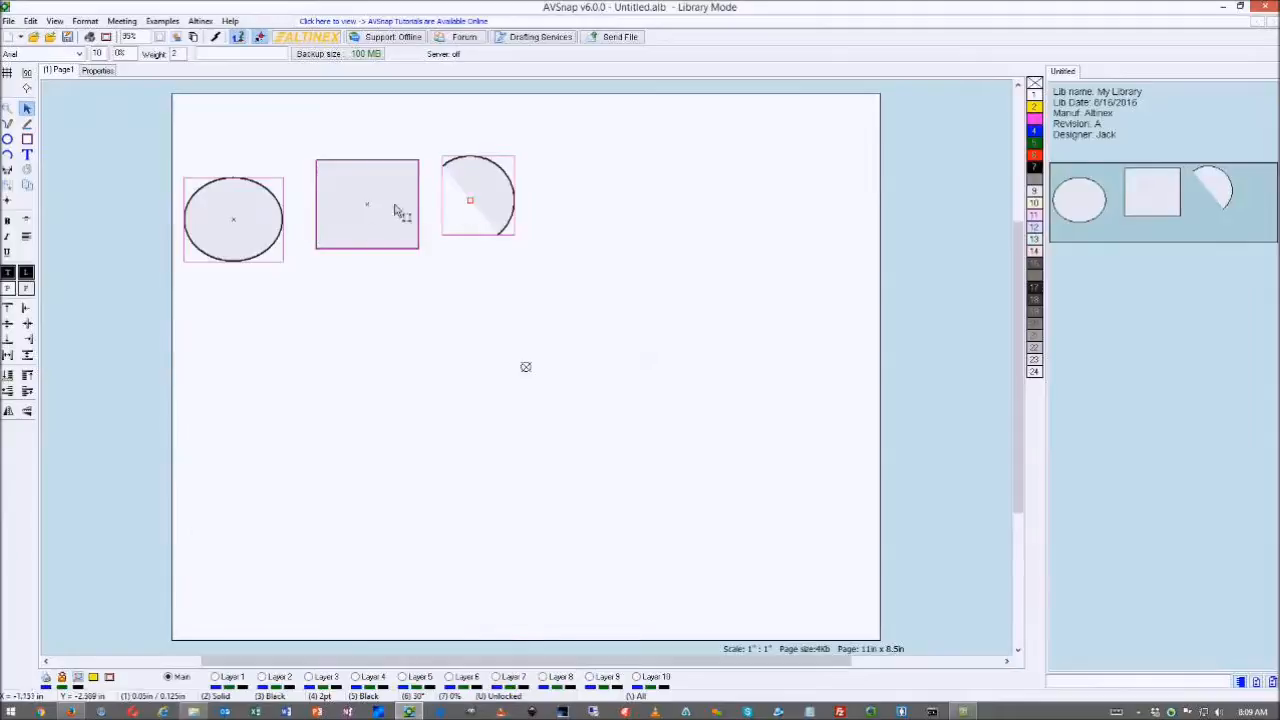
pyautogui.click(445, 284)
pyautogui.moveTo(410, 240); pyautogui.dragTo(496, 343)
pyautogui.moveTo(466, 200); pyautogui.dragTo(460, 285)
pyautogui.moveTo(250, 226); pyautogui.dragTo(428, 297)
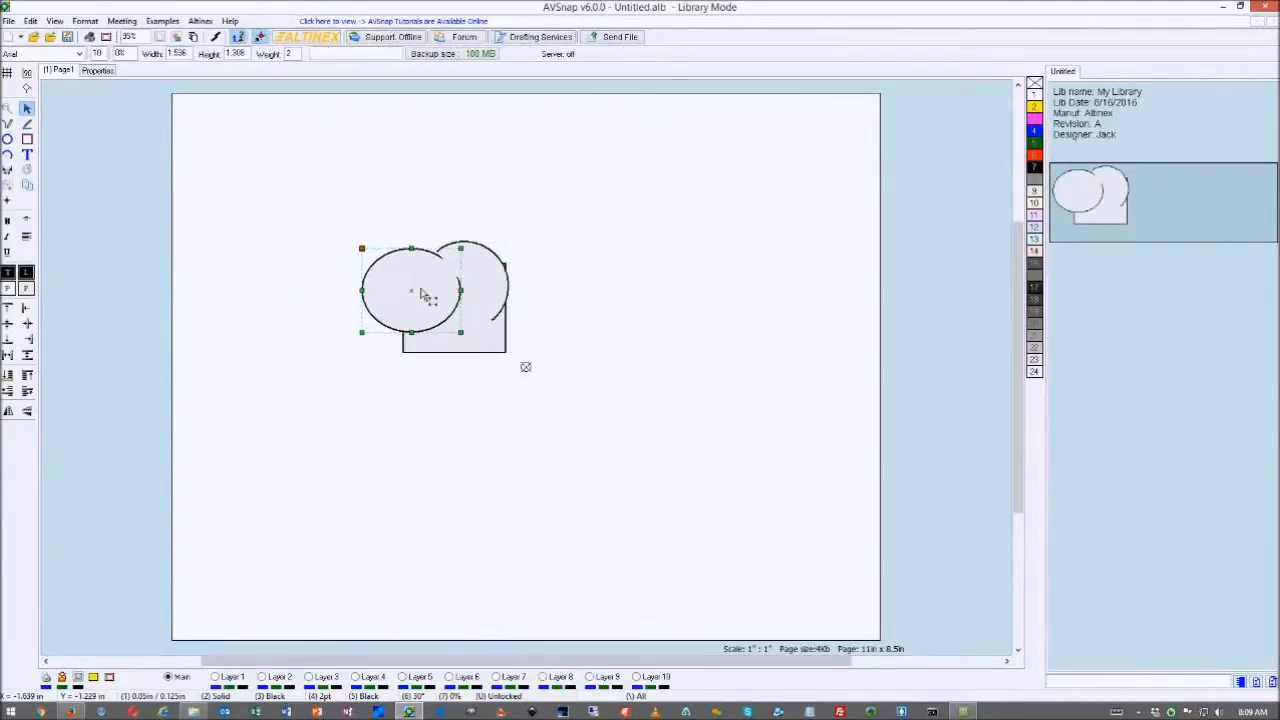
pyautogui.moveTo(311, 208); pyautogui.dragTo(520, 391)
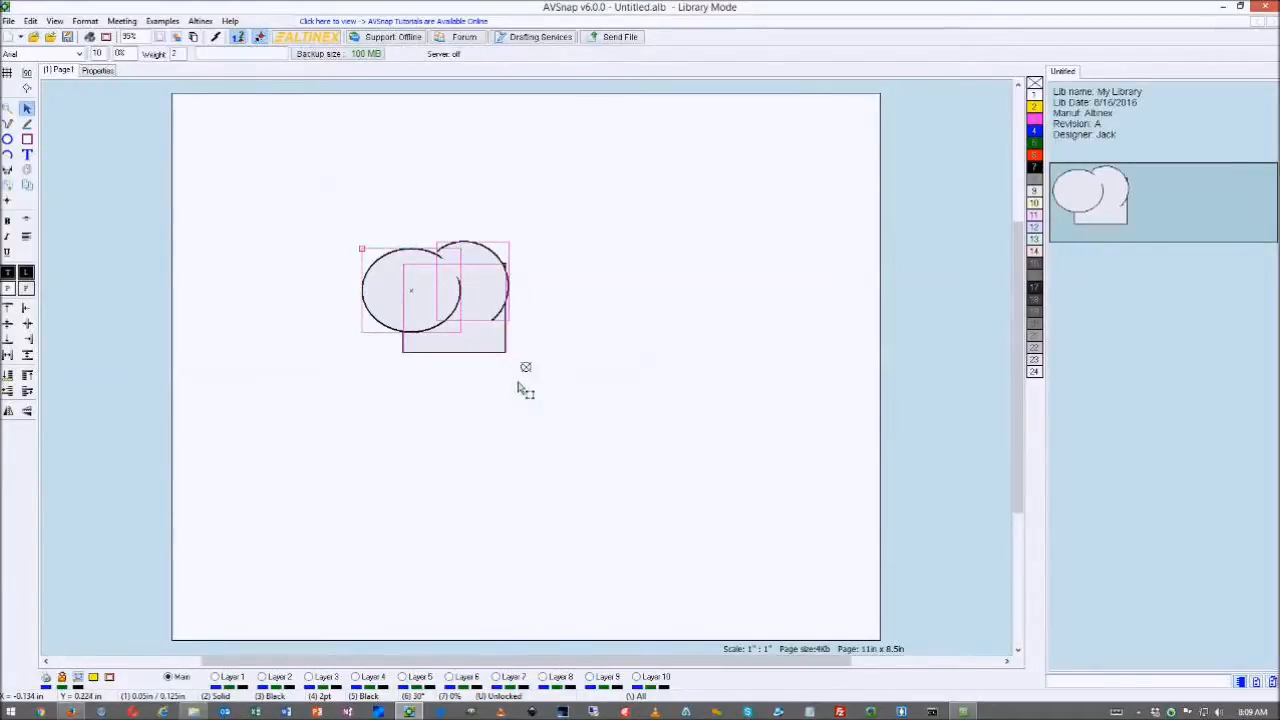
pyautogui.click(536, 344)
pyautogui.moveTo(530, 246); pyautogui.dragTo(382, 324)
pyautogui.press('Delete')
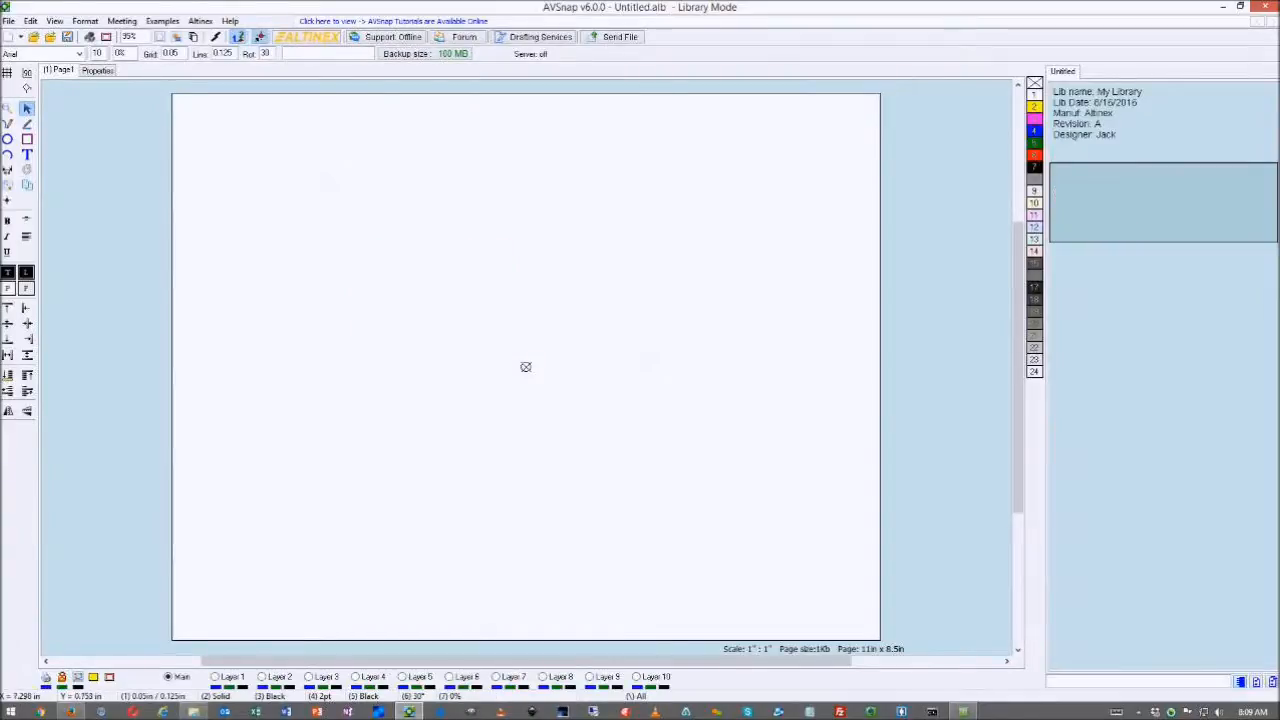
pyautogui.click(73, 713)
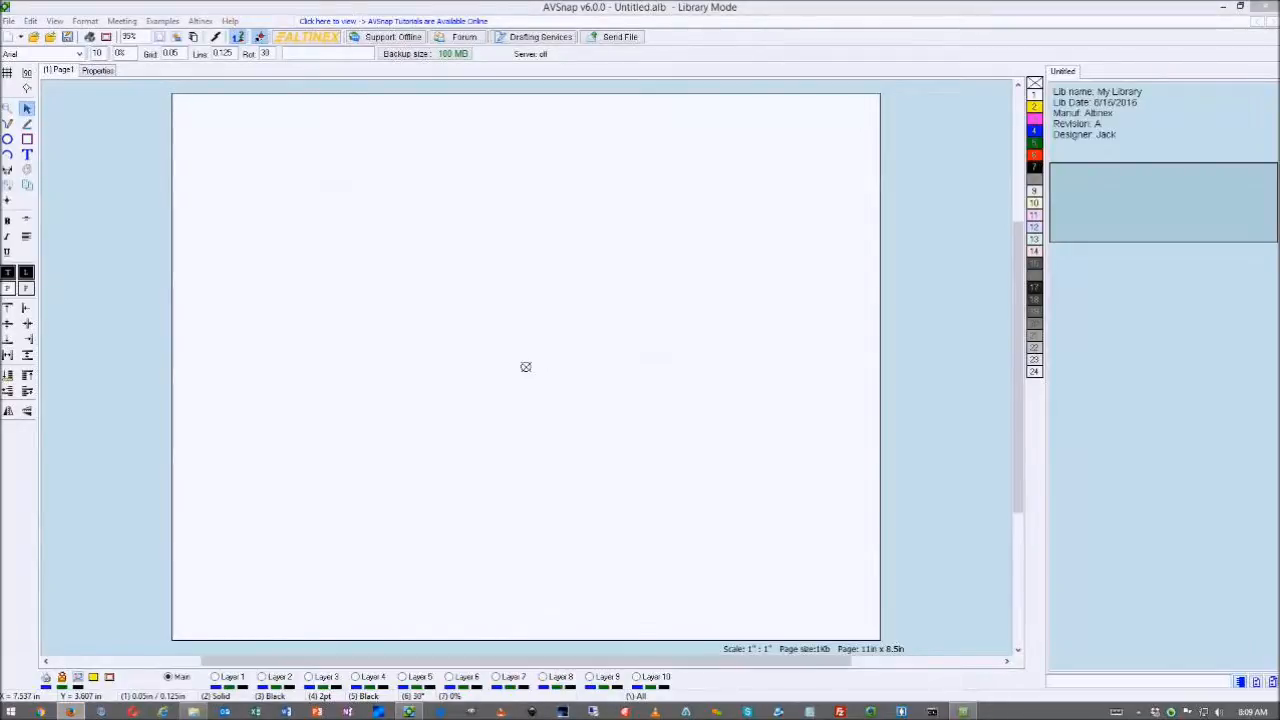
pyautogui.moveTo(1279, 226); pyautogui.dragTo(740, 90)
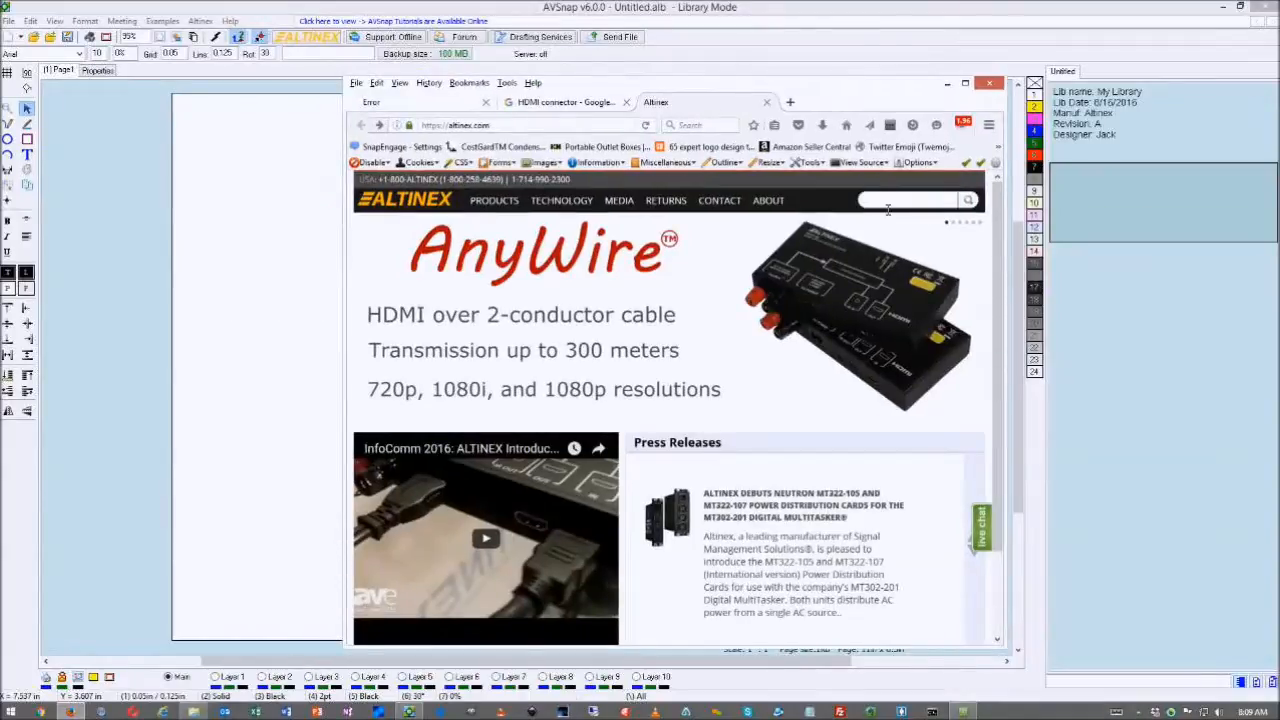
# - Open the UT260-052 product page from the site search and scroll to its dimensions drawing
pyautogui.write('ut26')
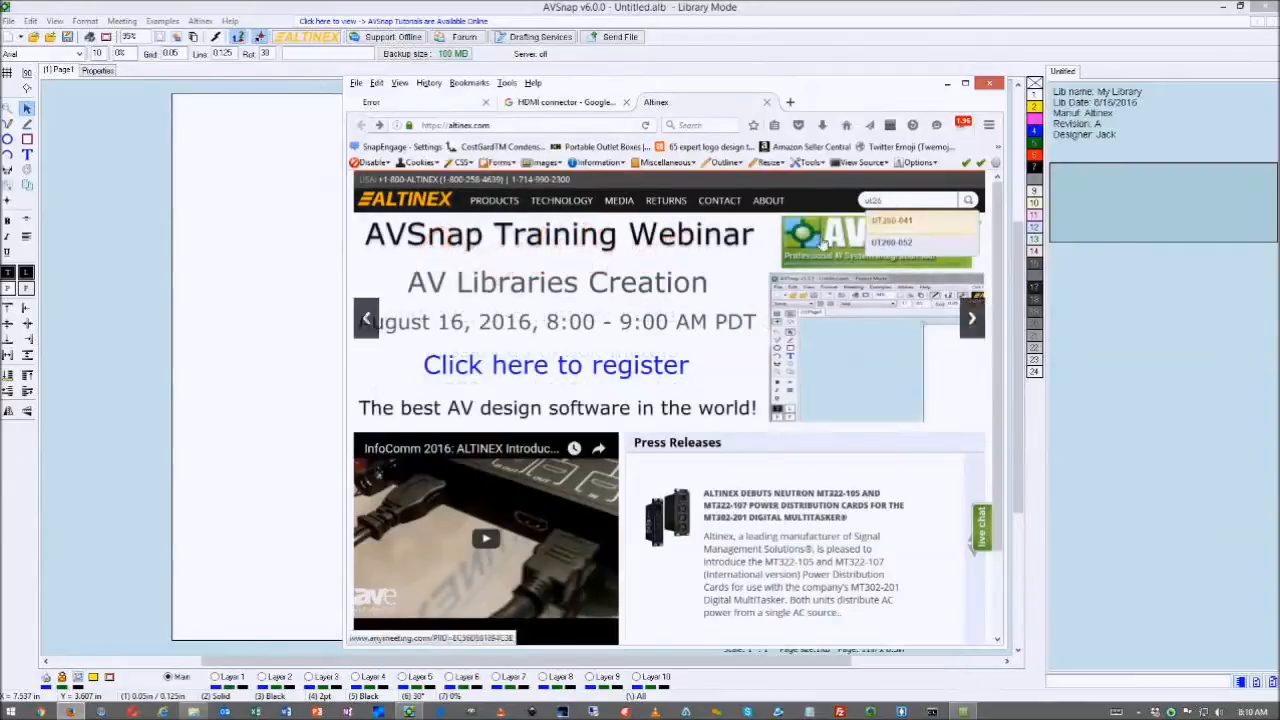
pyautogui.click(891, 241)
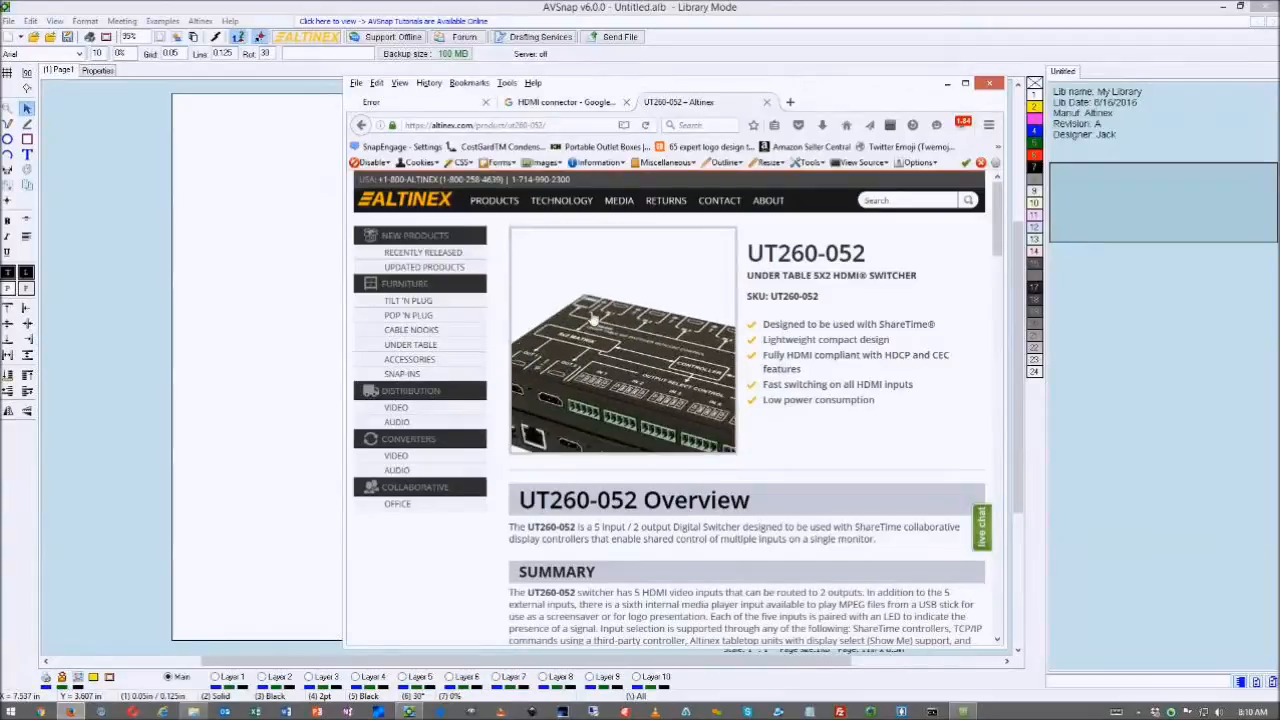
pyautogui.scroll(-10, 751, 323)
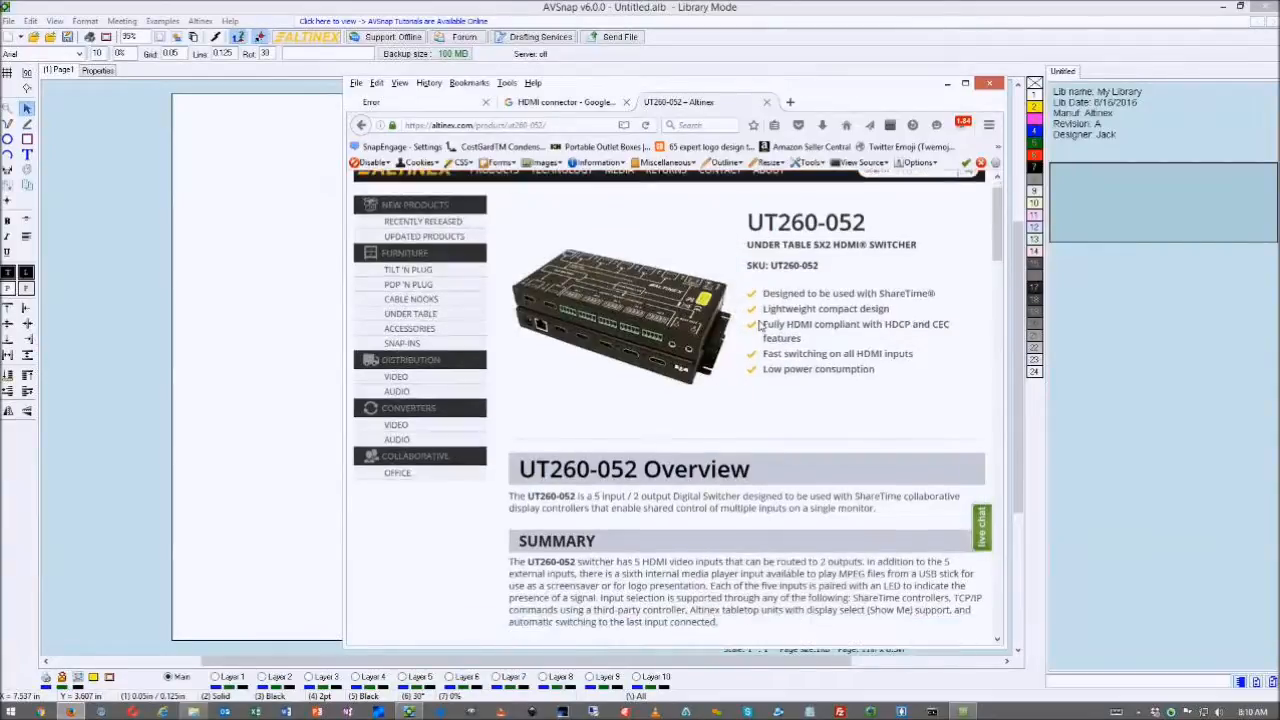
pyautogui.scroll(-12, 761, 323)
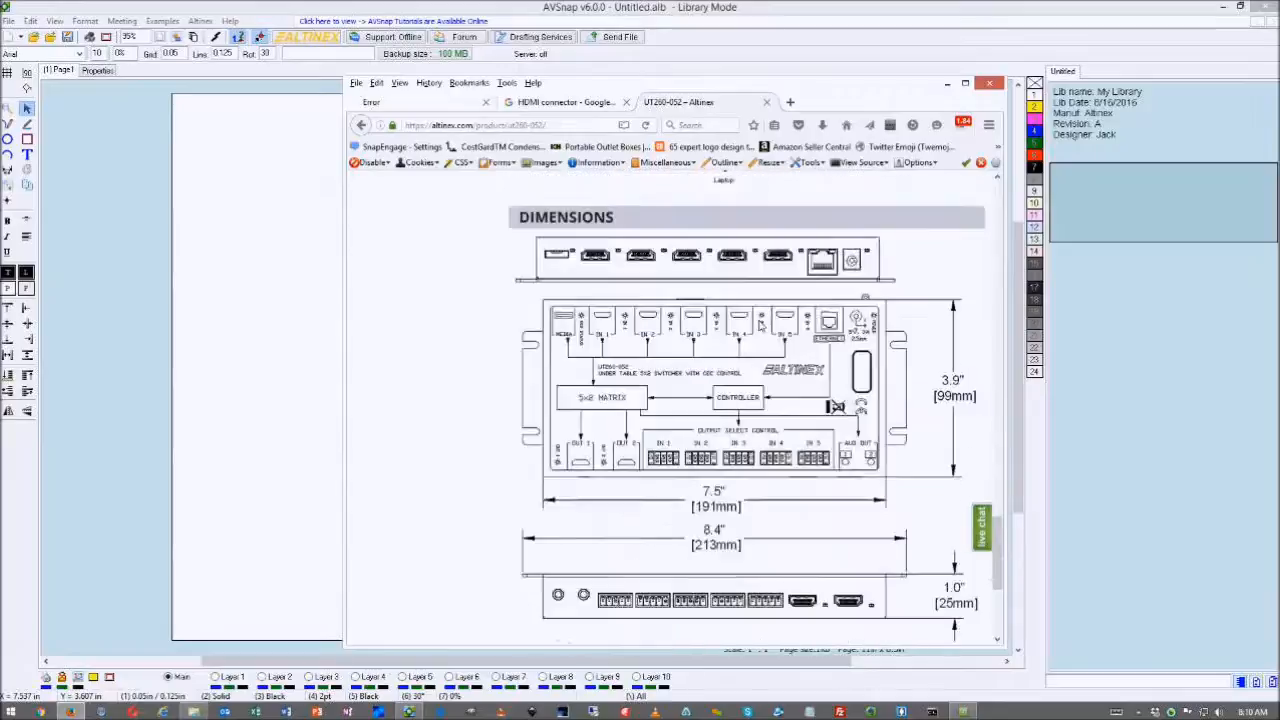
pyautogui.scroll(4, 759, 325)
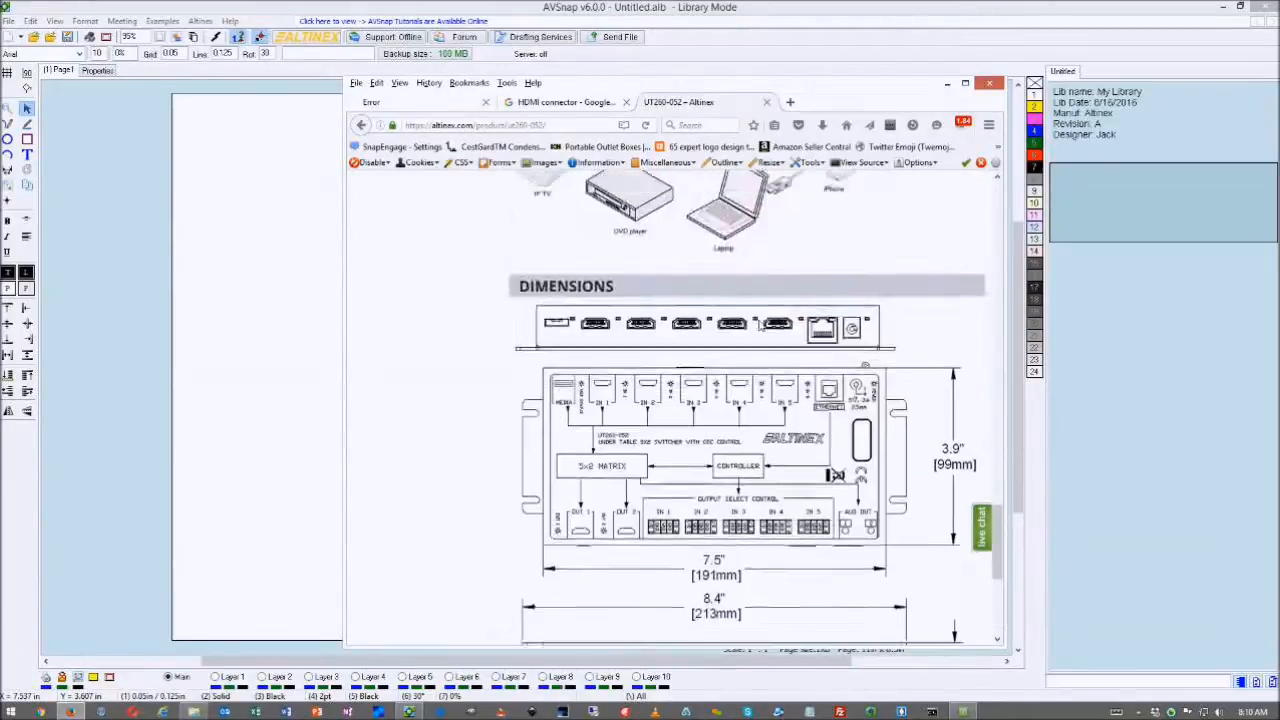
pyautogui.scroll(-2, 759, 325)
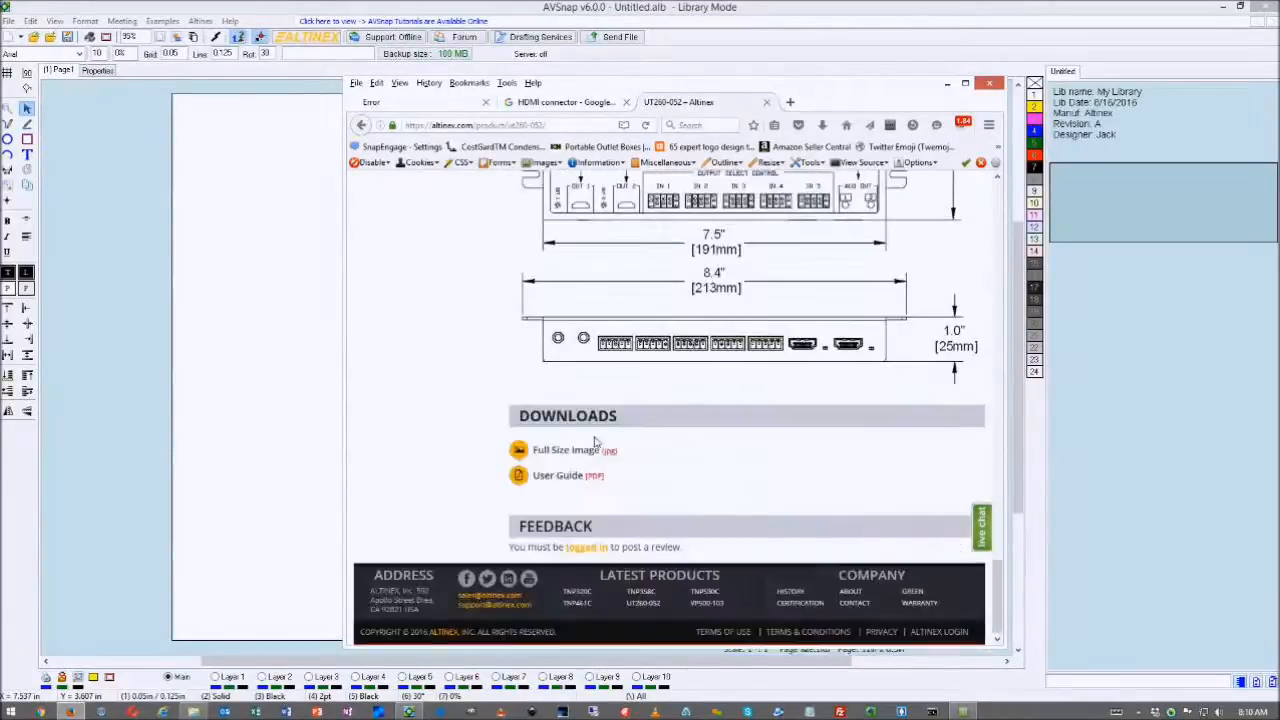
pyautogui.scroll(2, 762, 389)
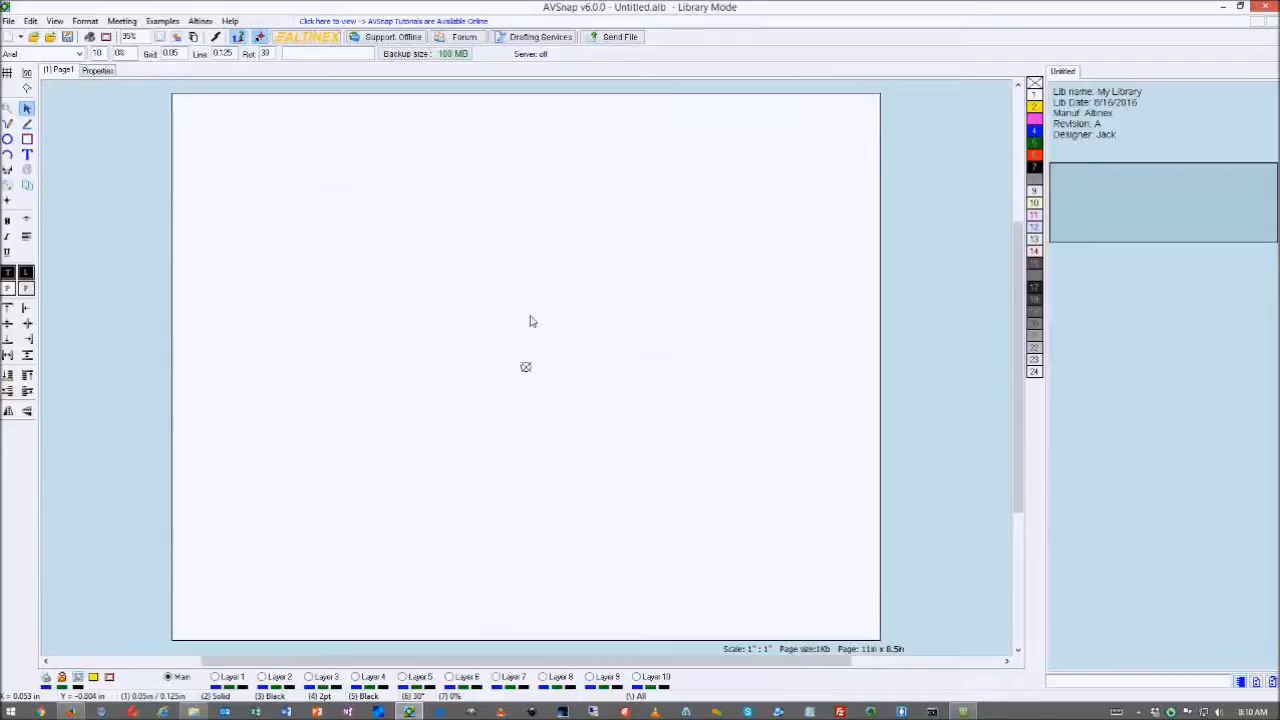
# - Turn on the page grid at 0.05 in spacing with 0.1 in lines, confirming Page Setup
pyautogui.press('g')
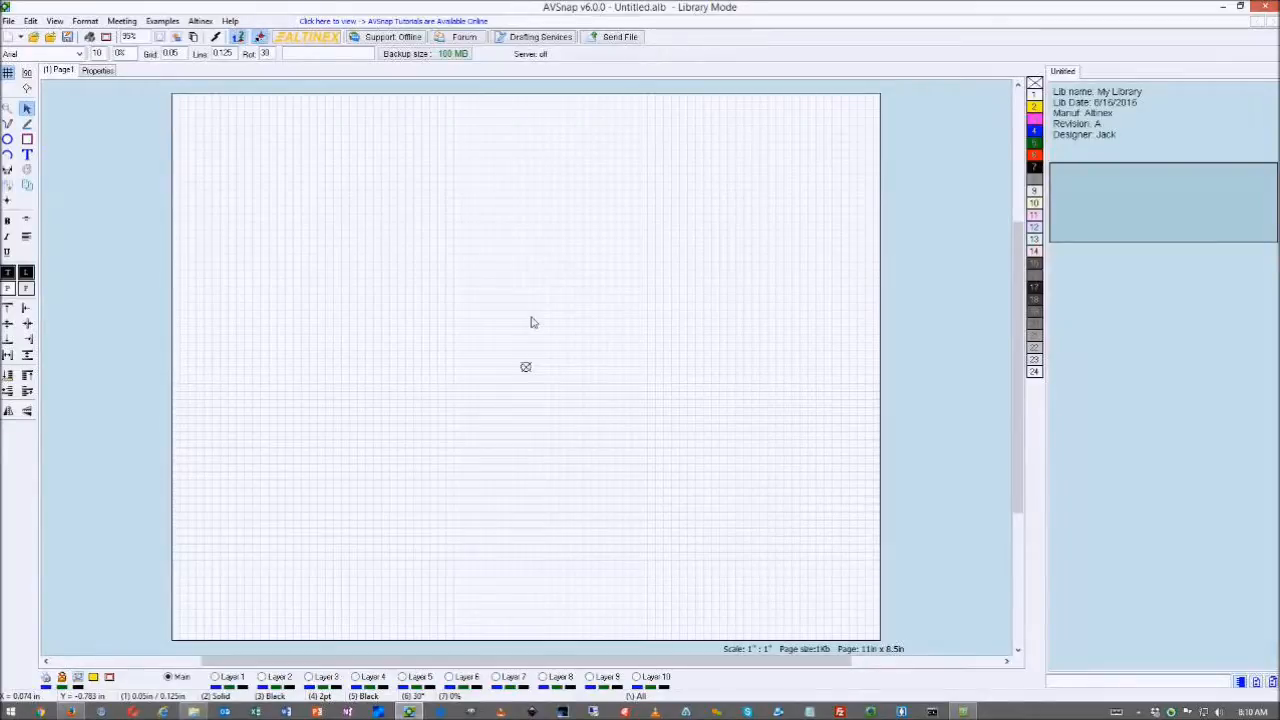
pyautogui.press('g')
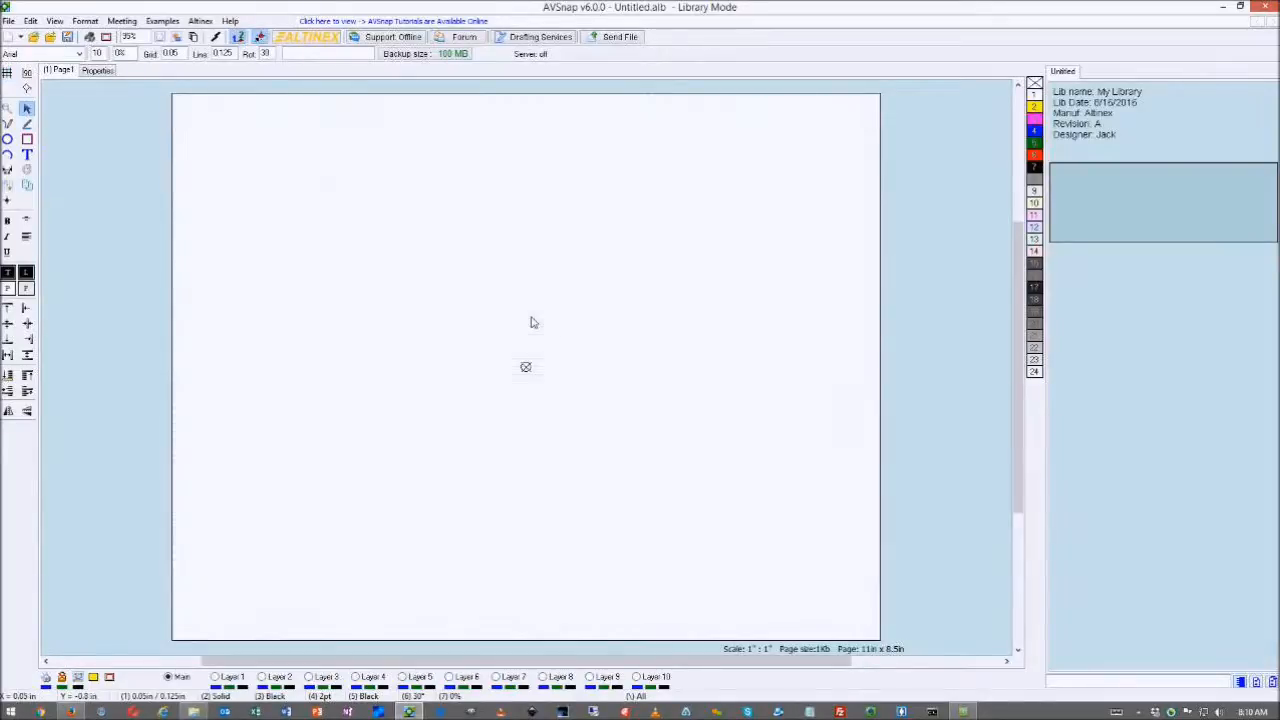
pyautogui.press('g')
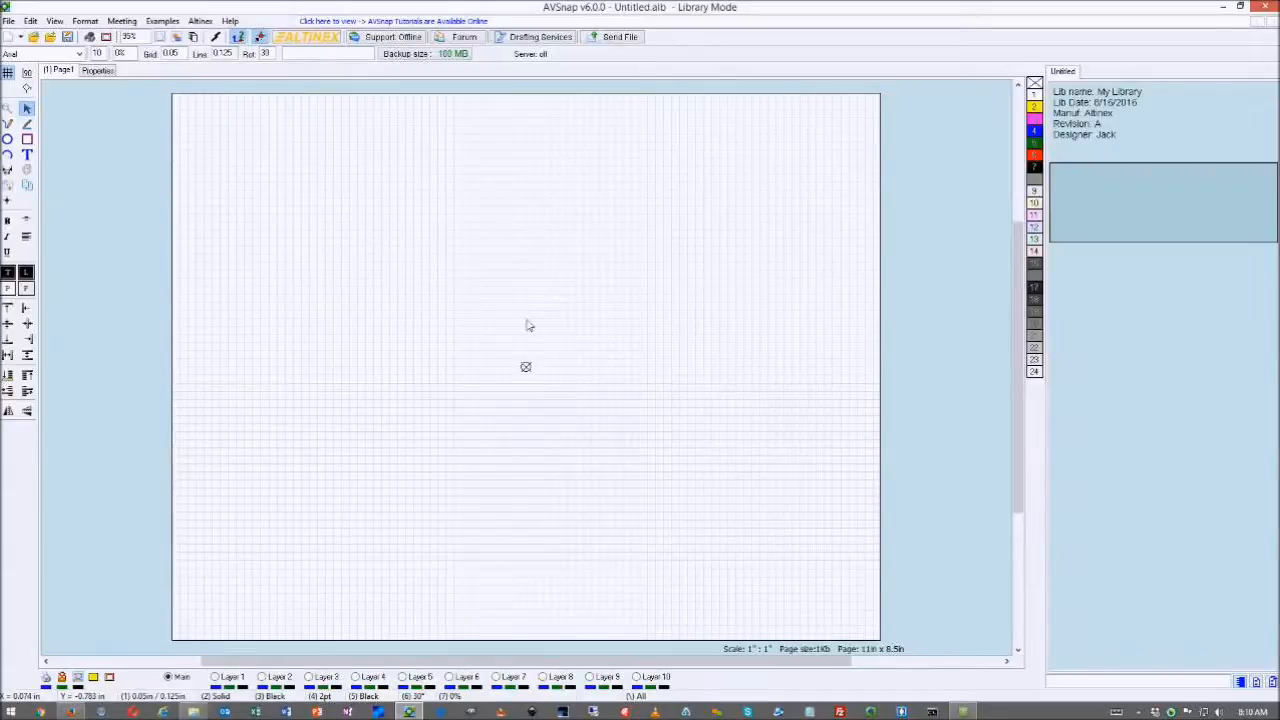
pyautogui.click(158, 700)
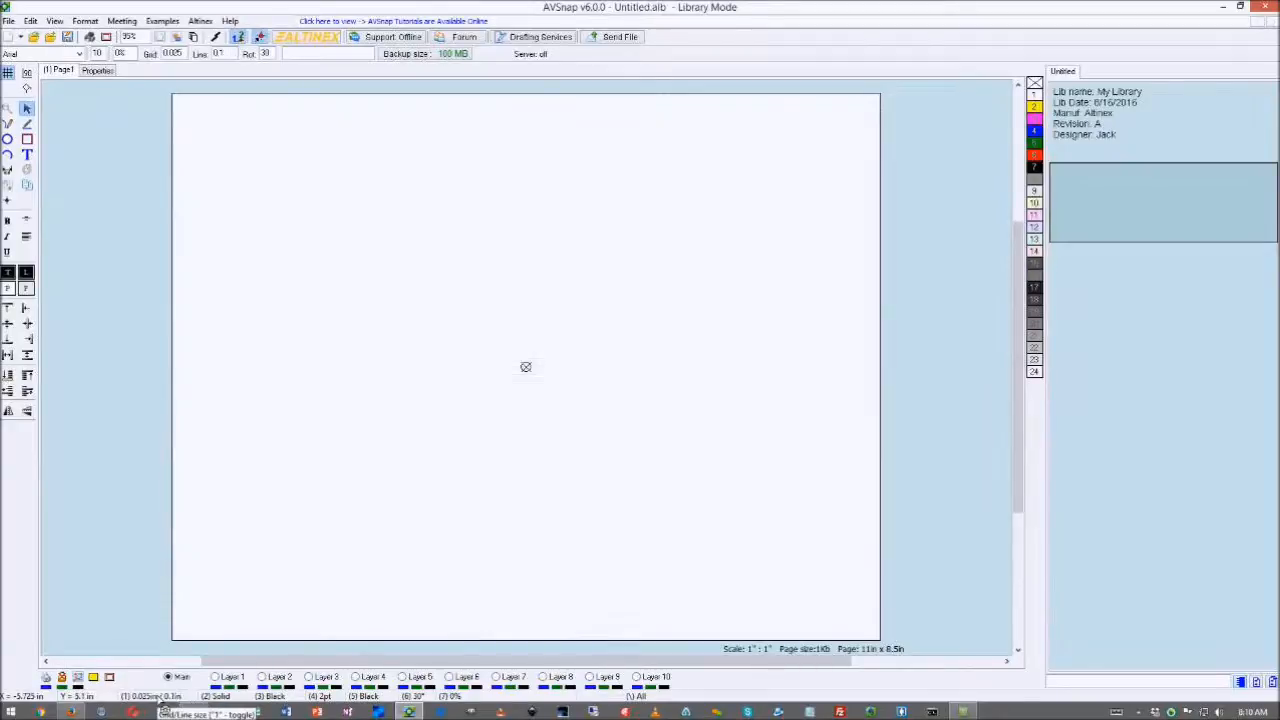
pyautogui.click(160, 700)
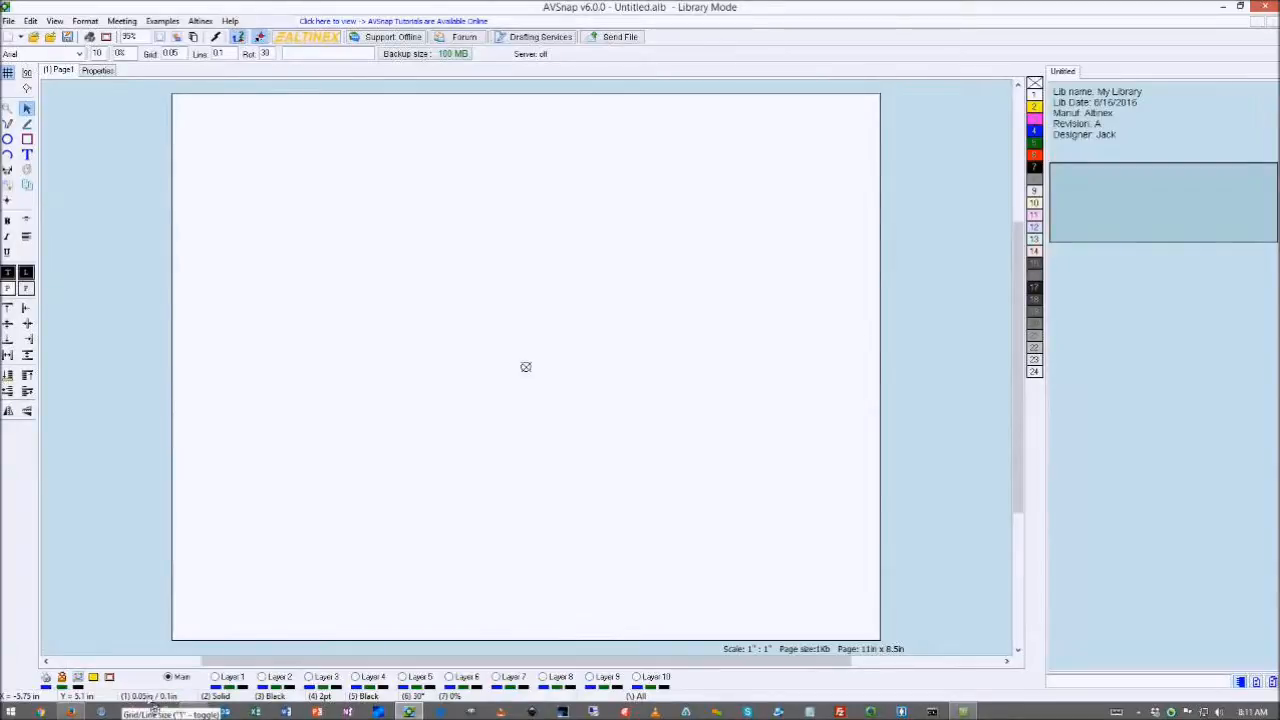
pyautogui.scroll(-2, 508, 434)
pyautogui.scroll(2, 508, 434)
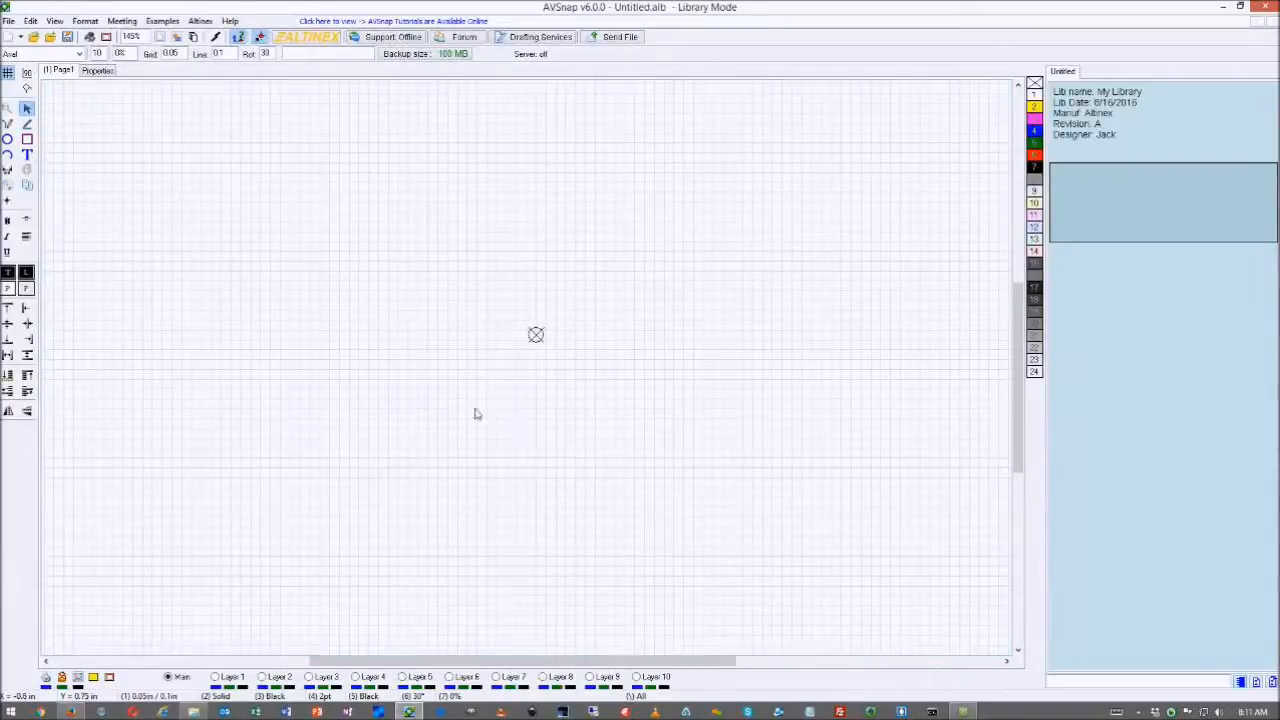
pyautogui.doubleClick(477, 414)
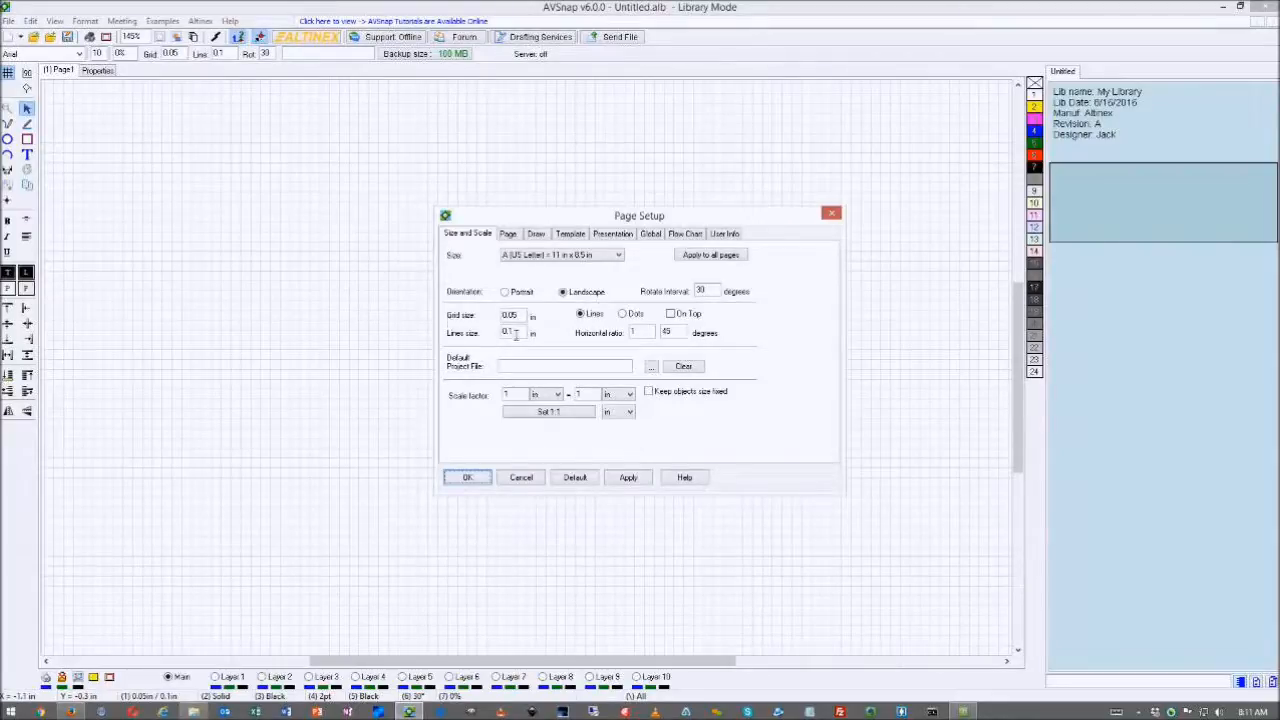
pyautogui.click(465, 479)
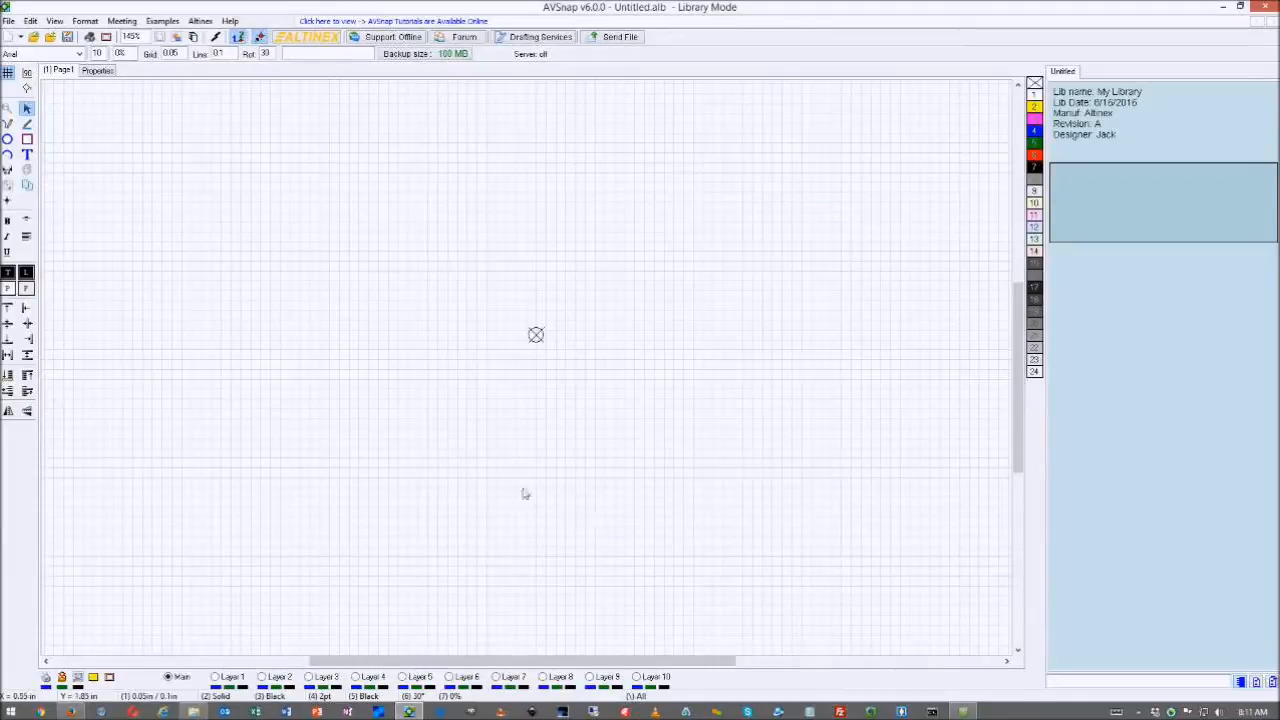
# - Draw the 1.5 by 3 in body rectangle with a transparent fill and 1 pt outline
pyautogui.click(27, 139)
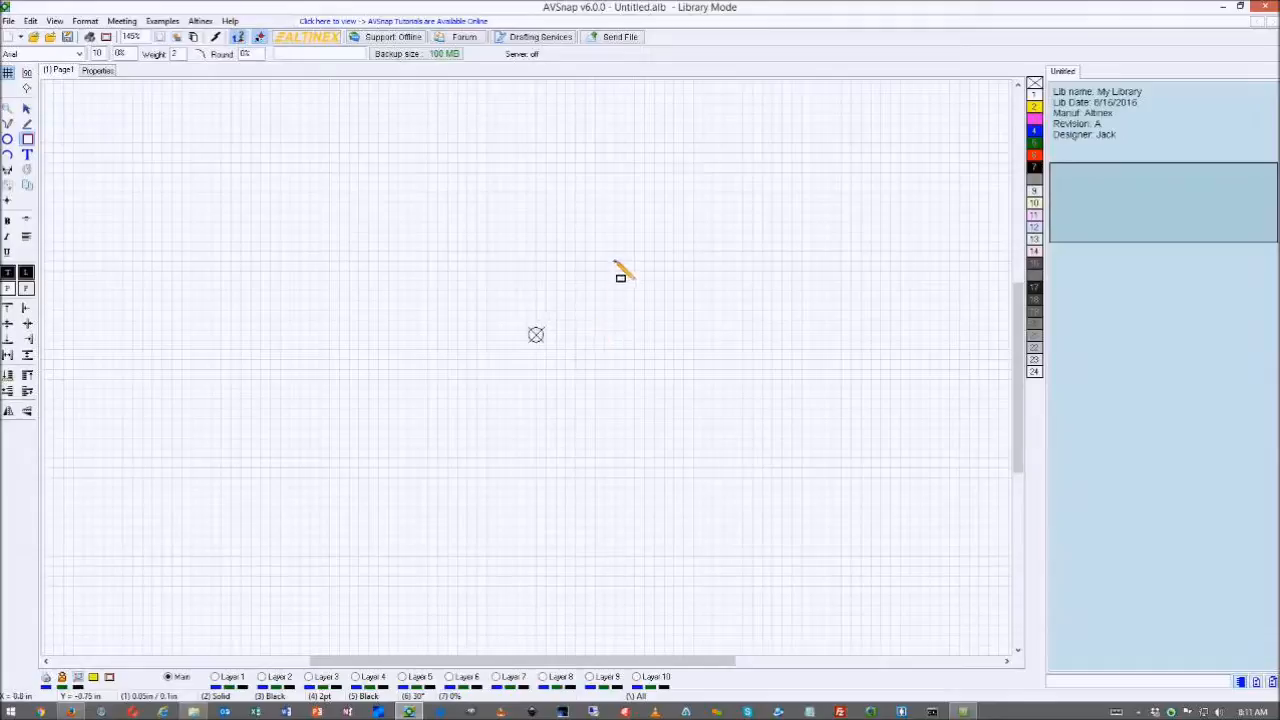
pyautogui.moveTo(614, 261); pyautogui.dragTo(763, 556)
pyautogui.click(1035, 83)
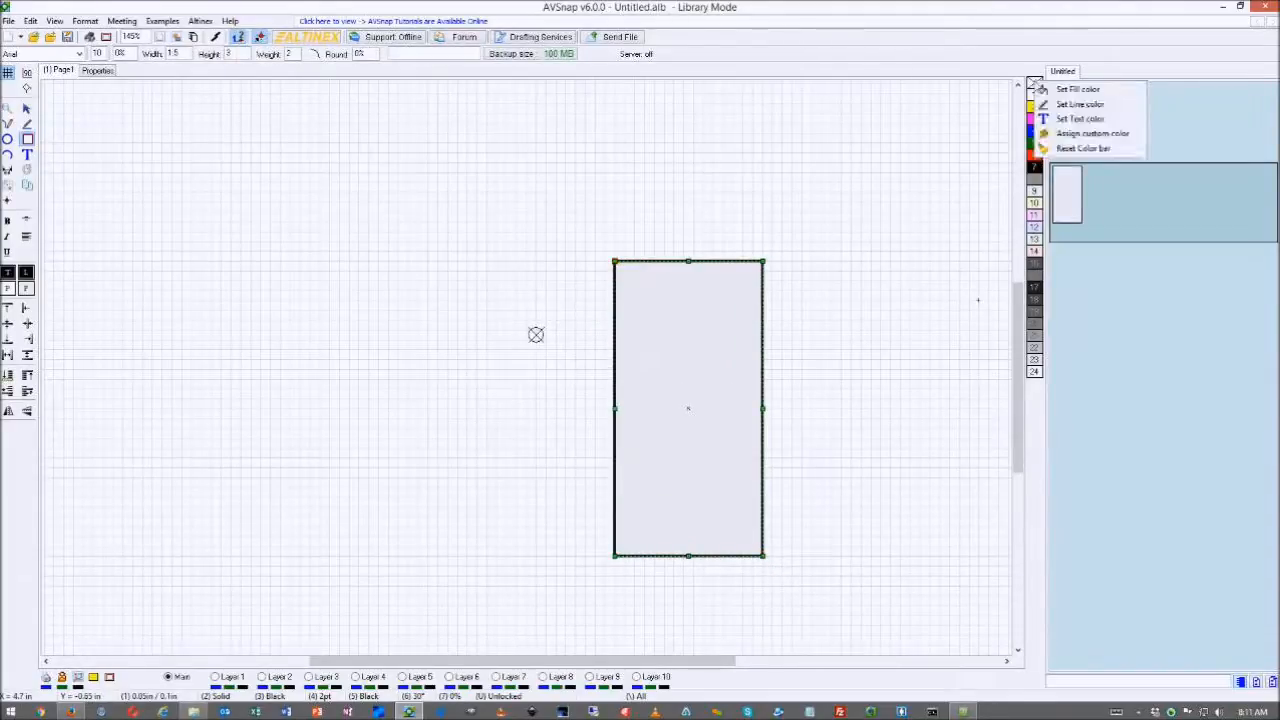
pyautogui.click(1040, 88)
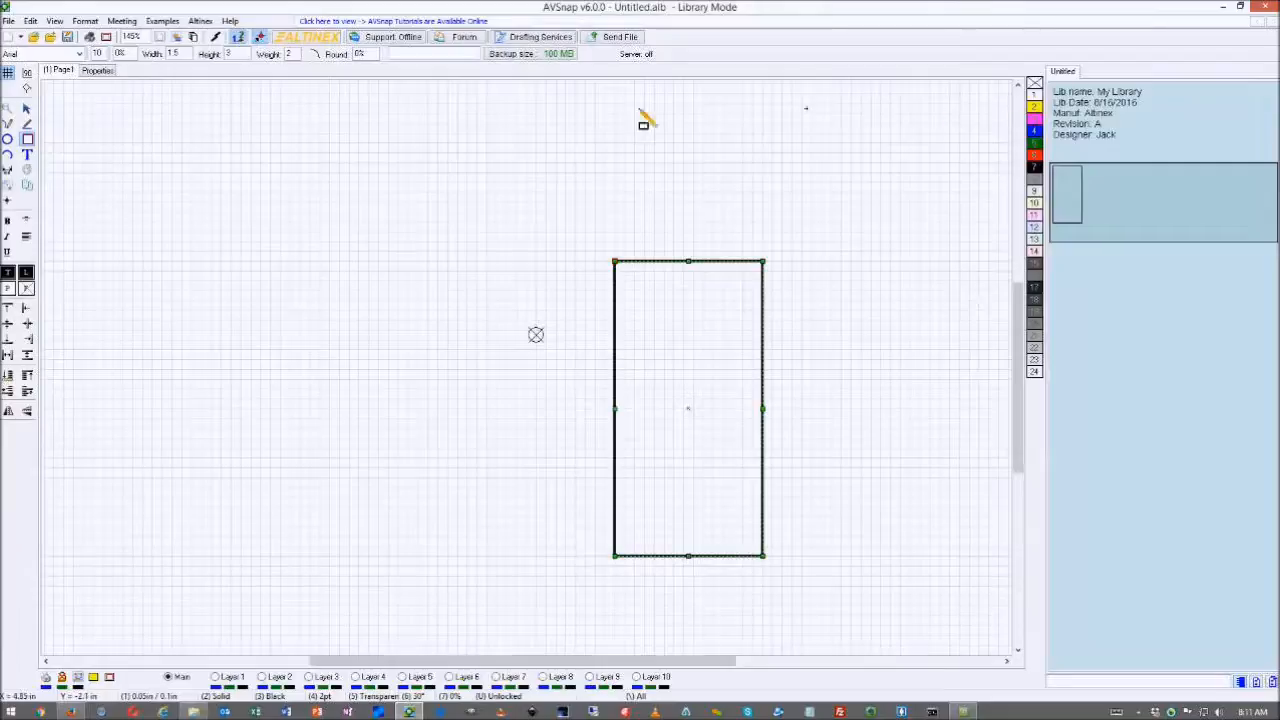
pyautogui.doubleClick(294, 57)
pyautogui.write('1')
pyautogui.press('Return')
pyautogui.press('Escape')
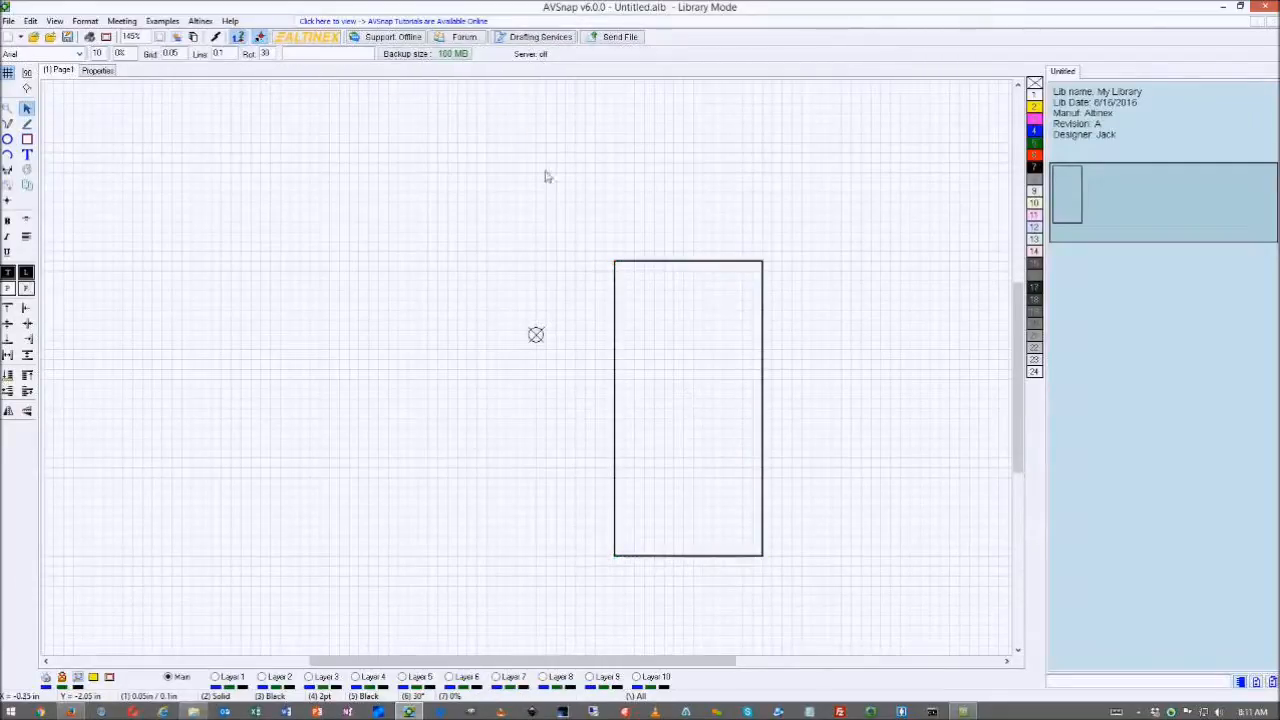
# - Reapply the outline weight and shift the body rectangle onto the grid
pyautogui.click(654, 262)
pyautogui.moveTo(295, 55); pyautogui.dragTo(280, 62)
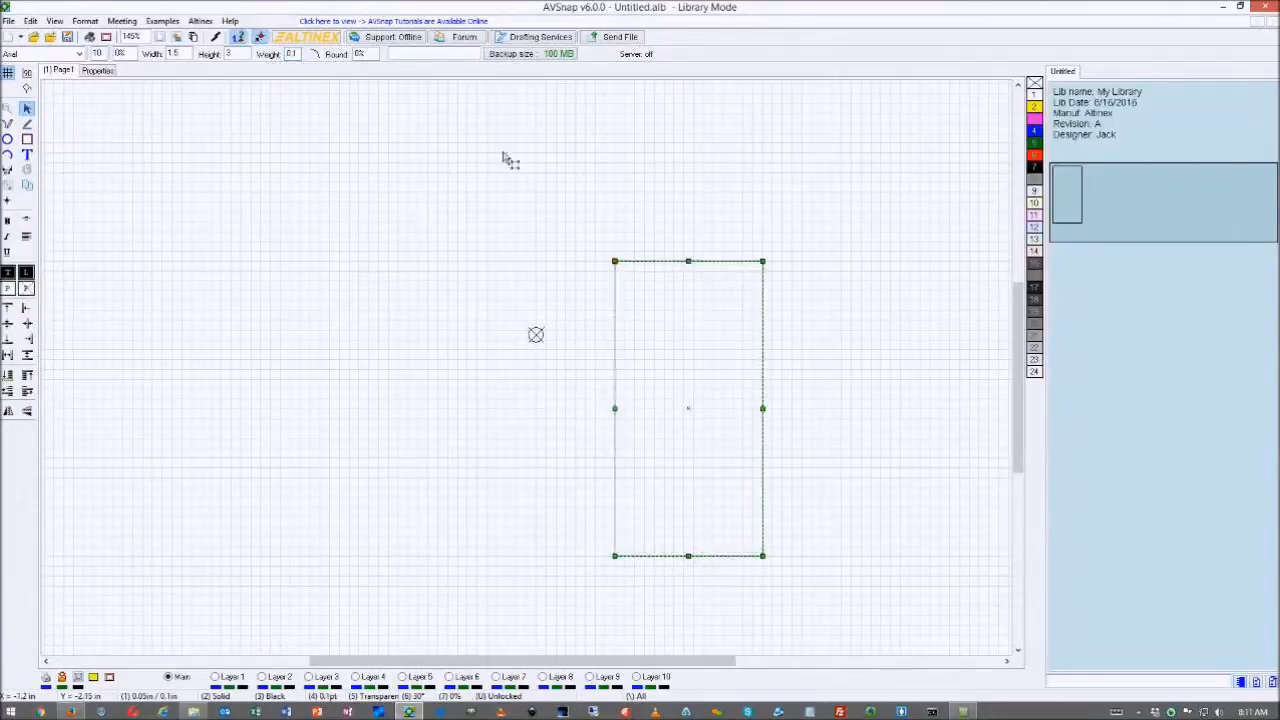
pyautogui.click(815, 294)
pyautogui.moveTo(706, 266); pyautogui.dragTo(672, 272)
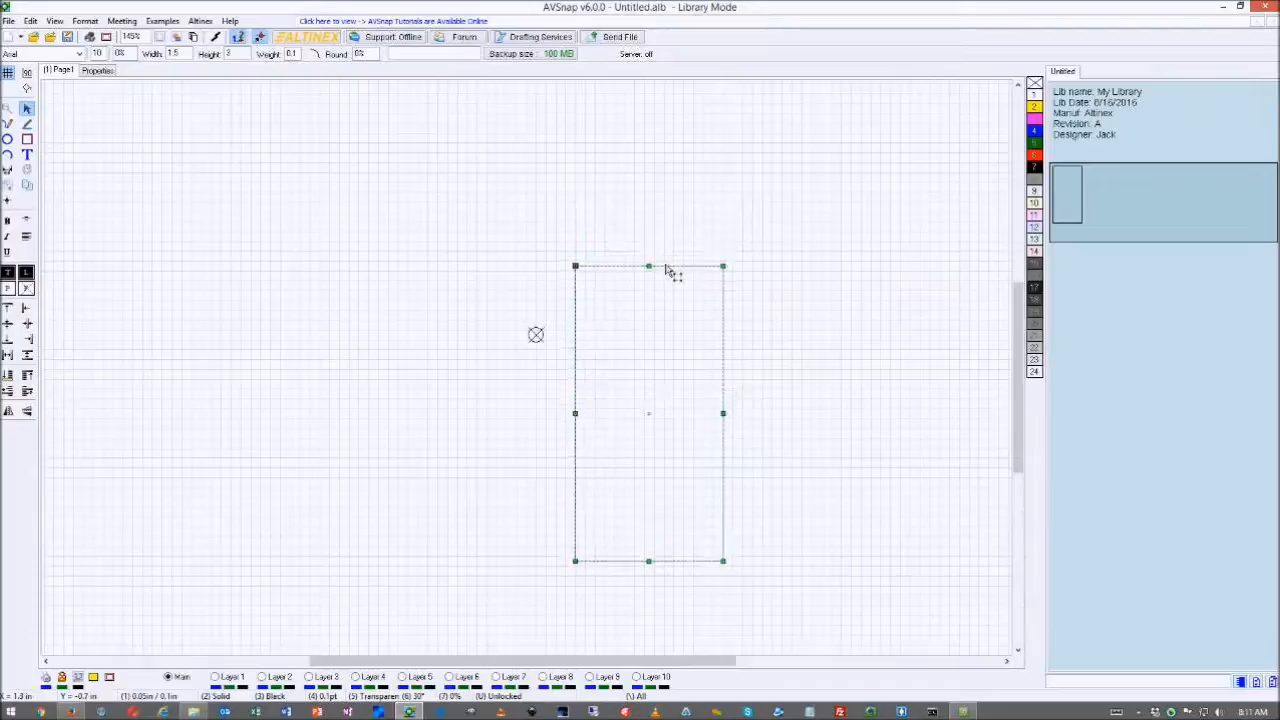
pyautogui.doubleClick(291, 55)
pyautogui.press('Return')
pyautogui.click(886, 329)
pyautogui.click(672, 263)
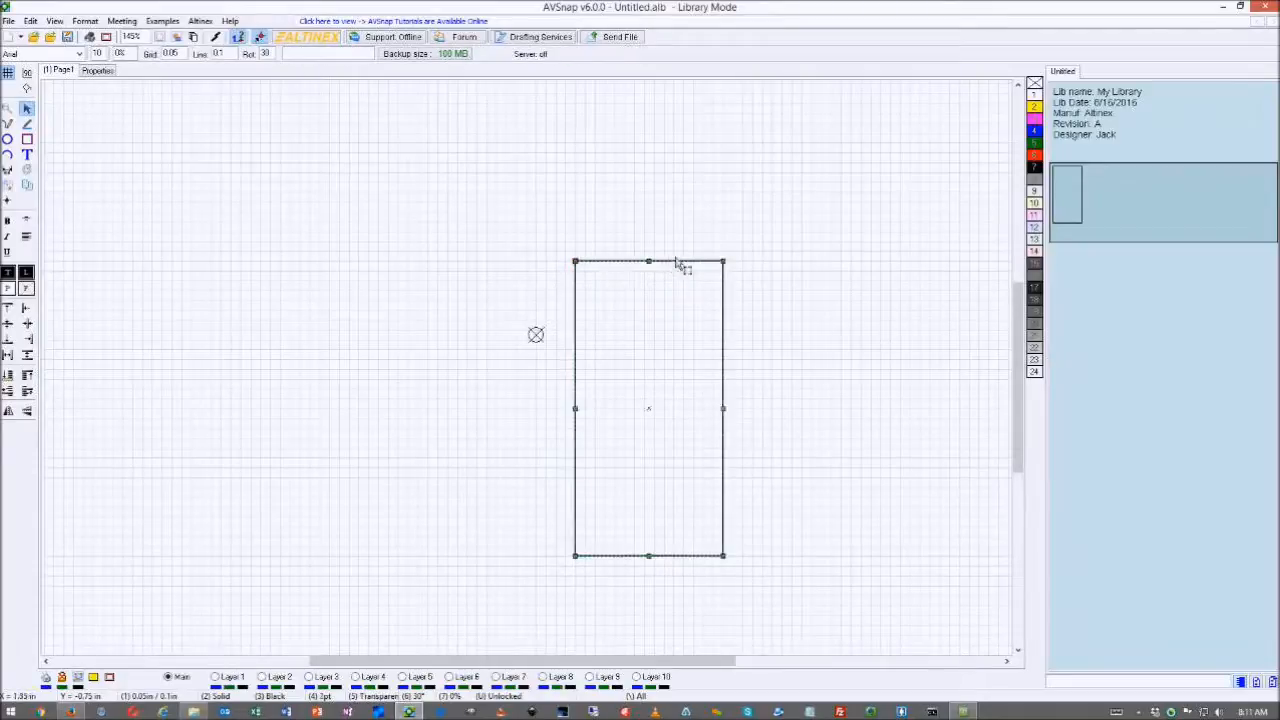
pyautogui.moveTo(680, 271); pyautogui.dragTo(688, 271)
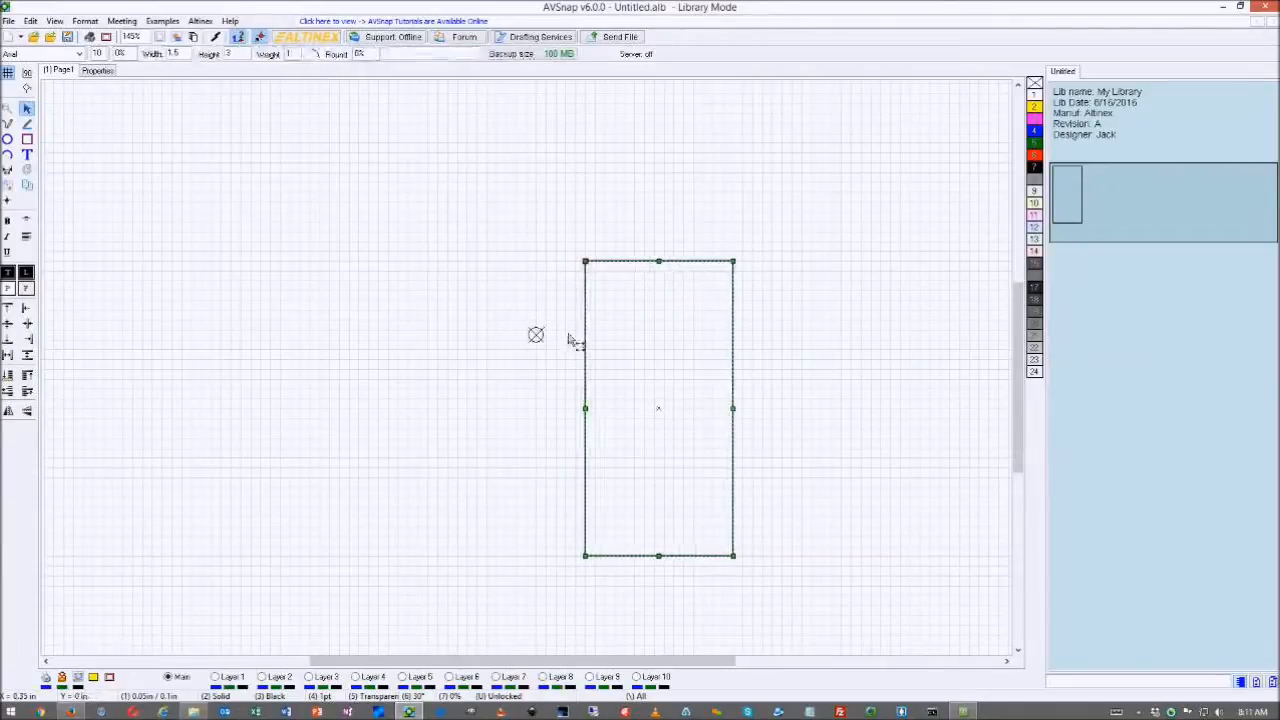
pyautogui.click(536, 335)
# - Move the origin marker above the rectangle's corner and nudge the rectangle slightly right
pyautogui.moveTo(537, 336)
pyautogui.mouseDown()
pyautogui.moveTo(526, 238)
pyautogui.moveTo(611, 229)
pyautogui.moveTo(585, 261)
pyautogui.mouseUp()
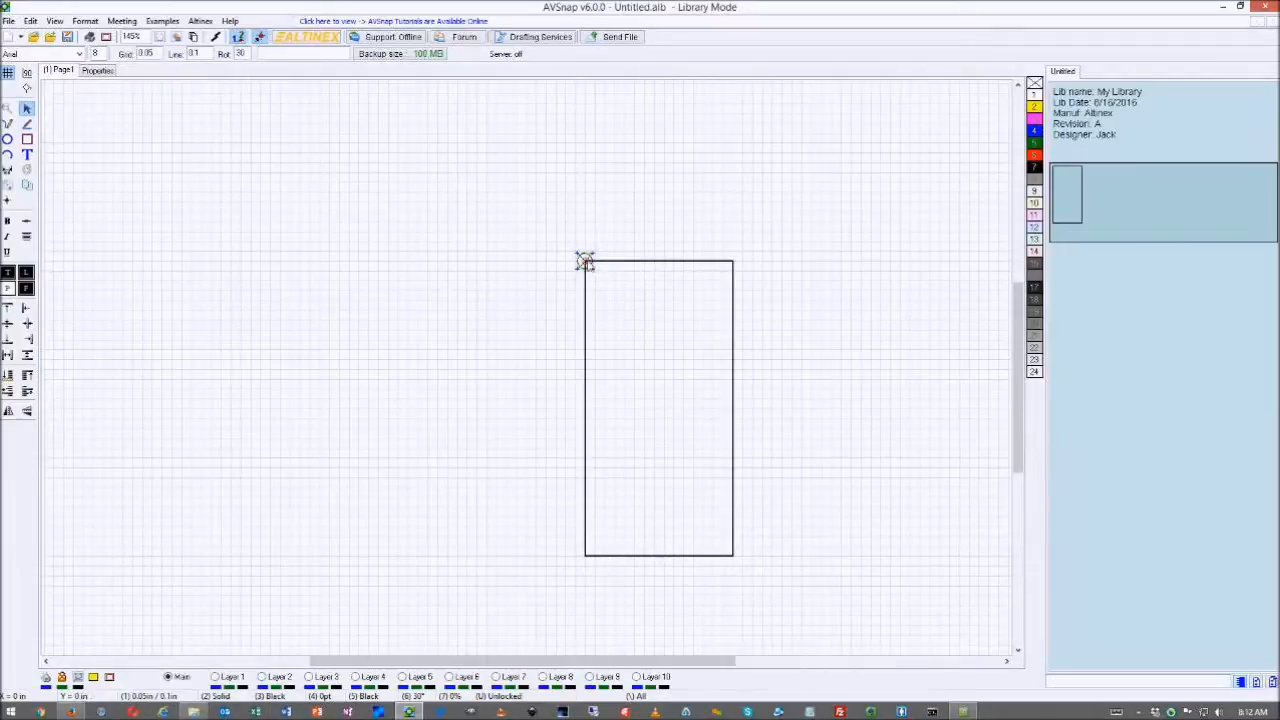
pyautogui.moveTo(585, 261); pyautogui.dragTo(560, 207)
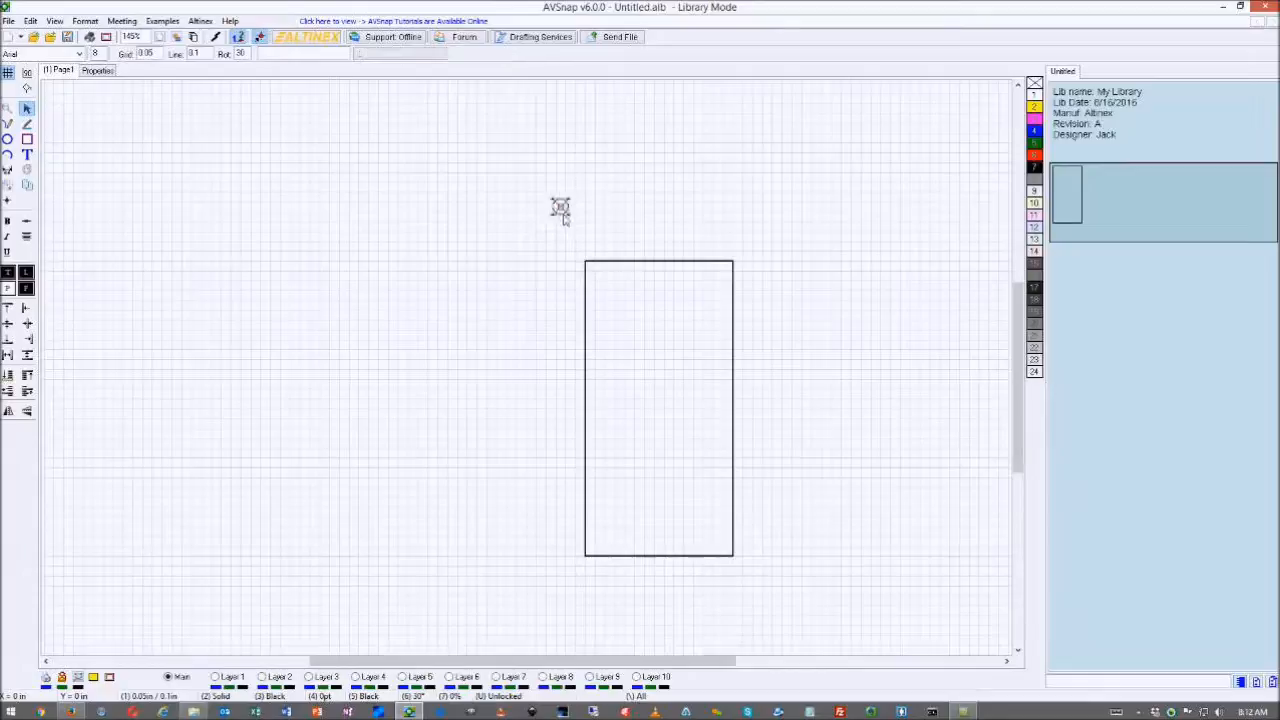
pyautogui.click(604, 262)
pyautogui.moveTo(604, 262); pyautogui.dragTo(614, 266)
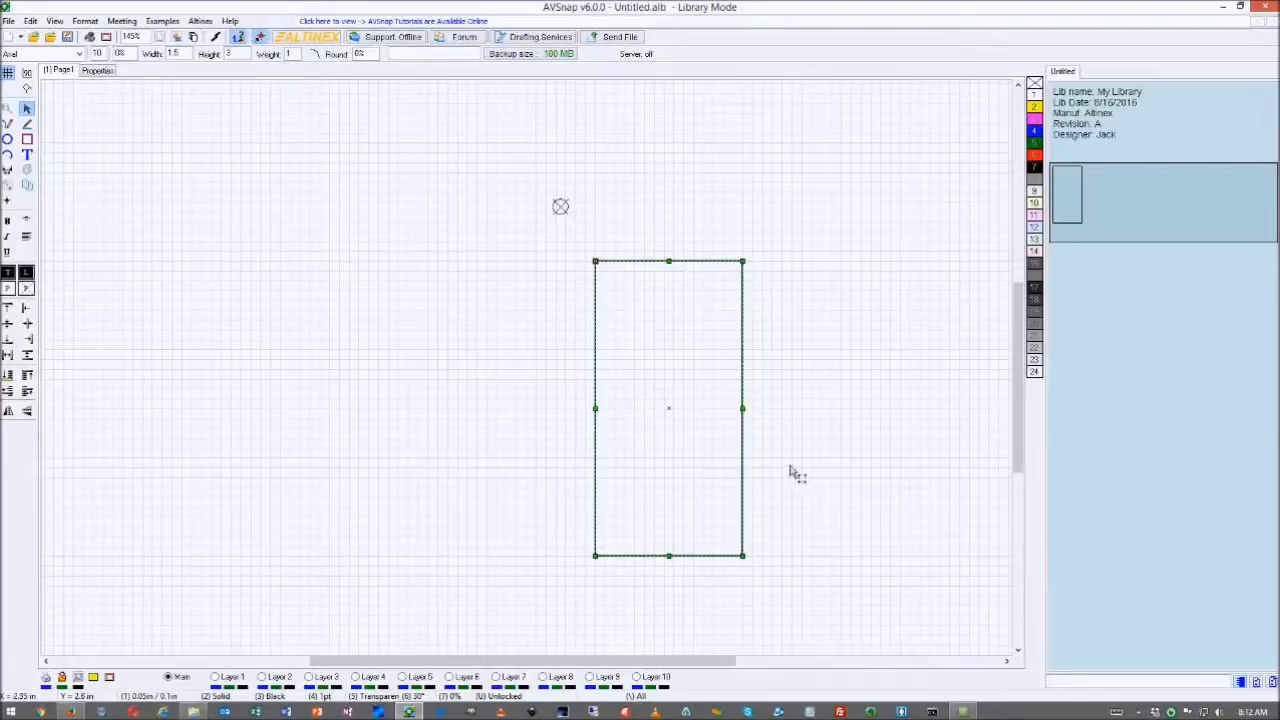
# - Draw a thin 0.7 by 0.1 in pin rectangle against the body's upper left edge
pyautogui.click(27, 139)
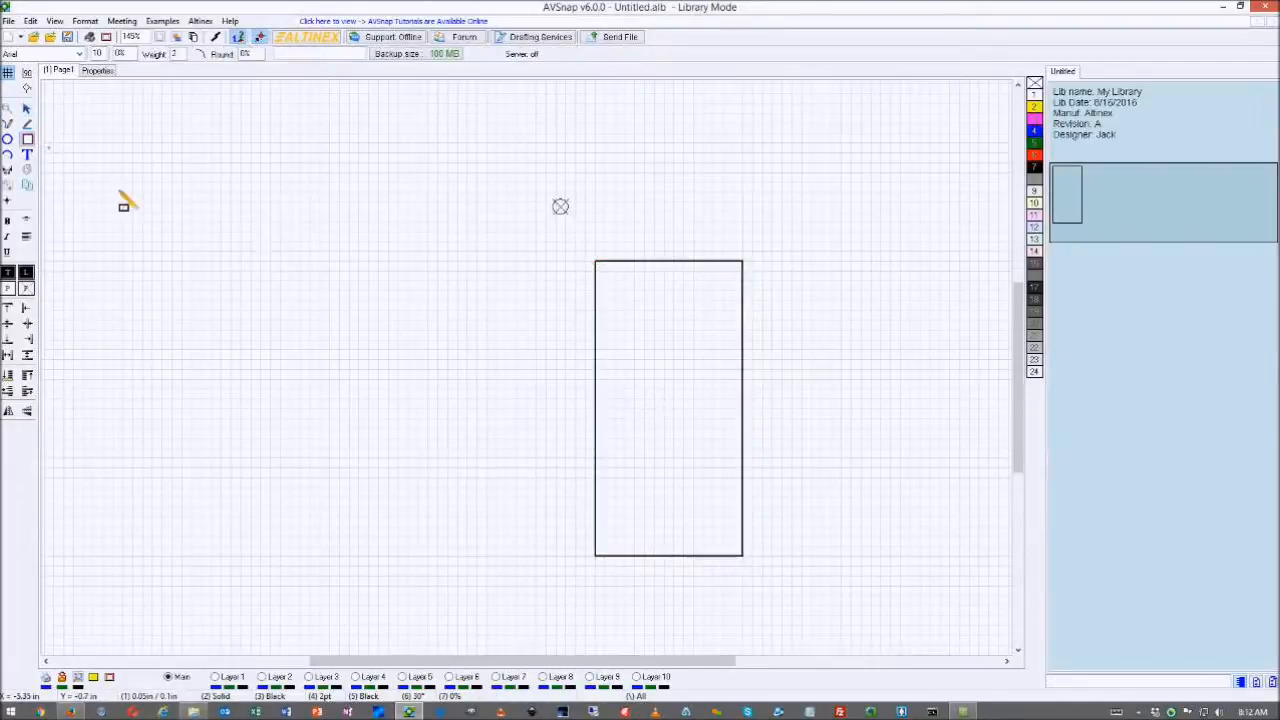
pyautogui.moveTo(526, 281); pyautogui.dragTo(595, 291)
pyautogui.click(578, 289)
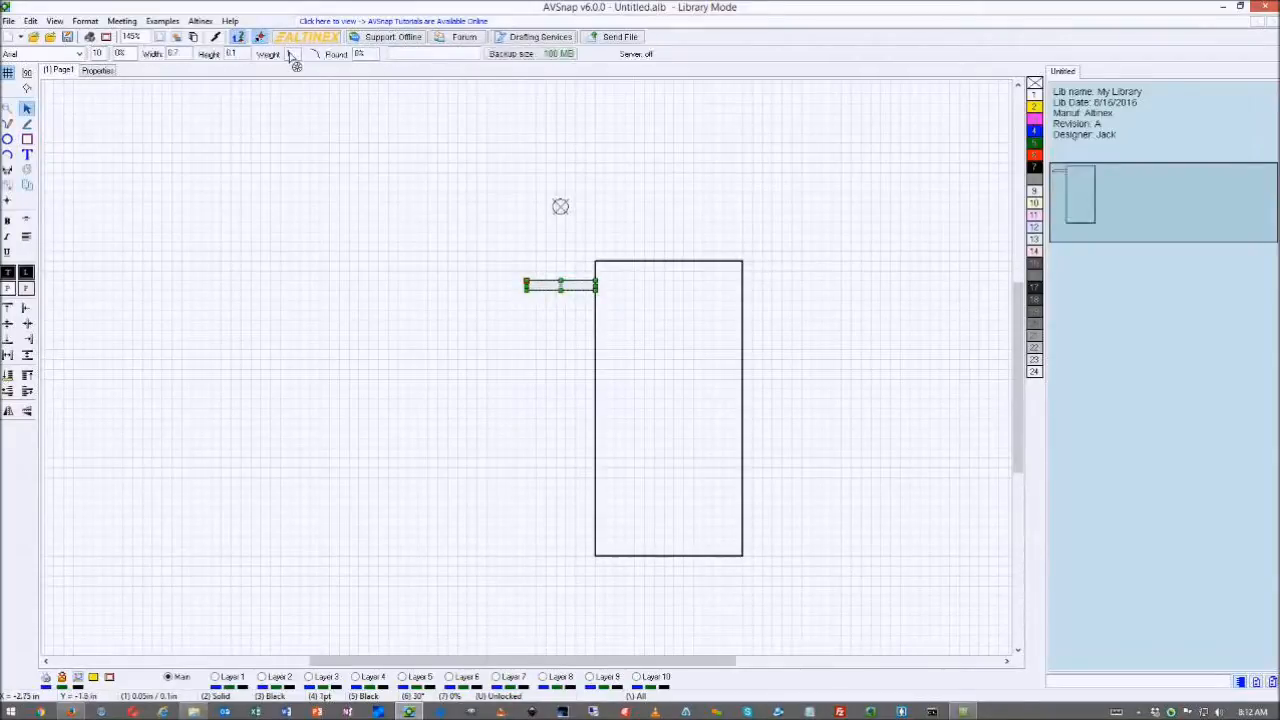
pyautogui.rightClick(1035, 86)
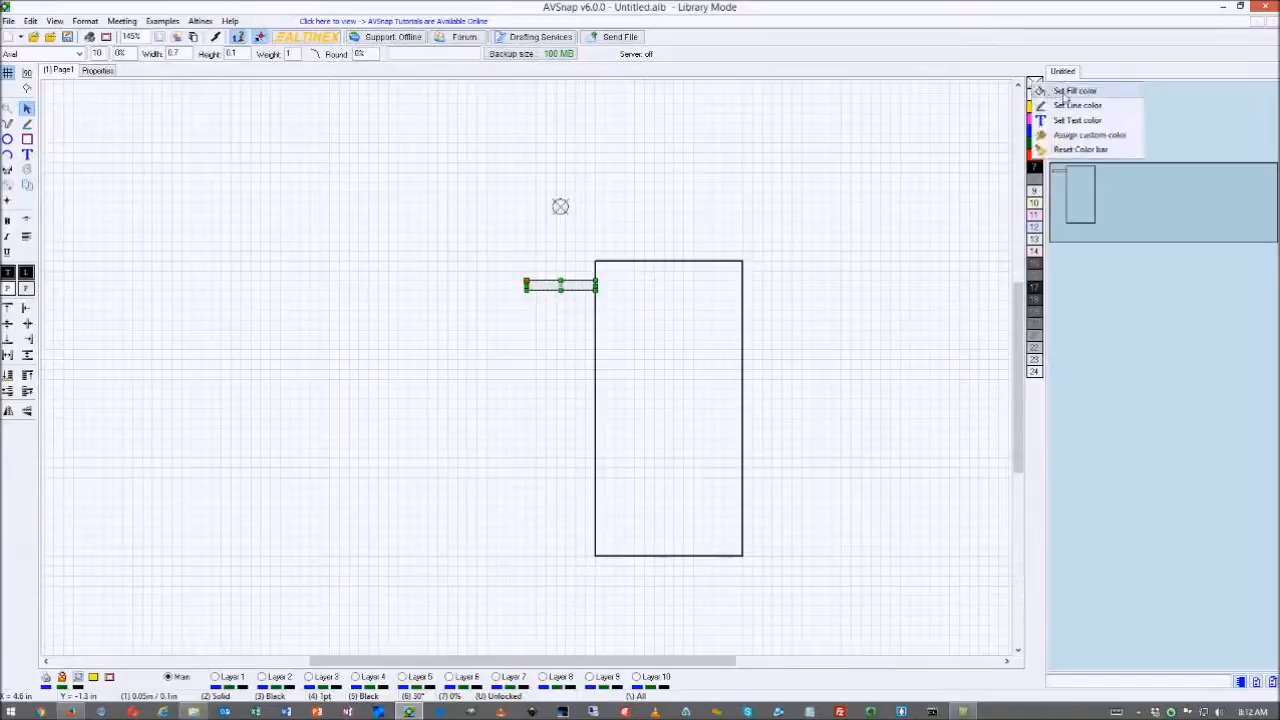
# - Make the pin transparent, label it HDMI IN 1 at font size 9, and heighten it to 0.2 in
pyautogui.click(1064, 92)
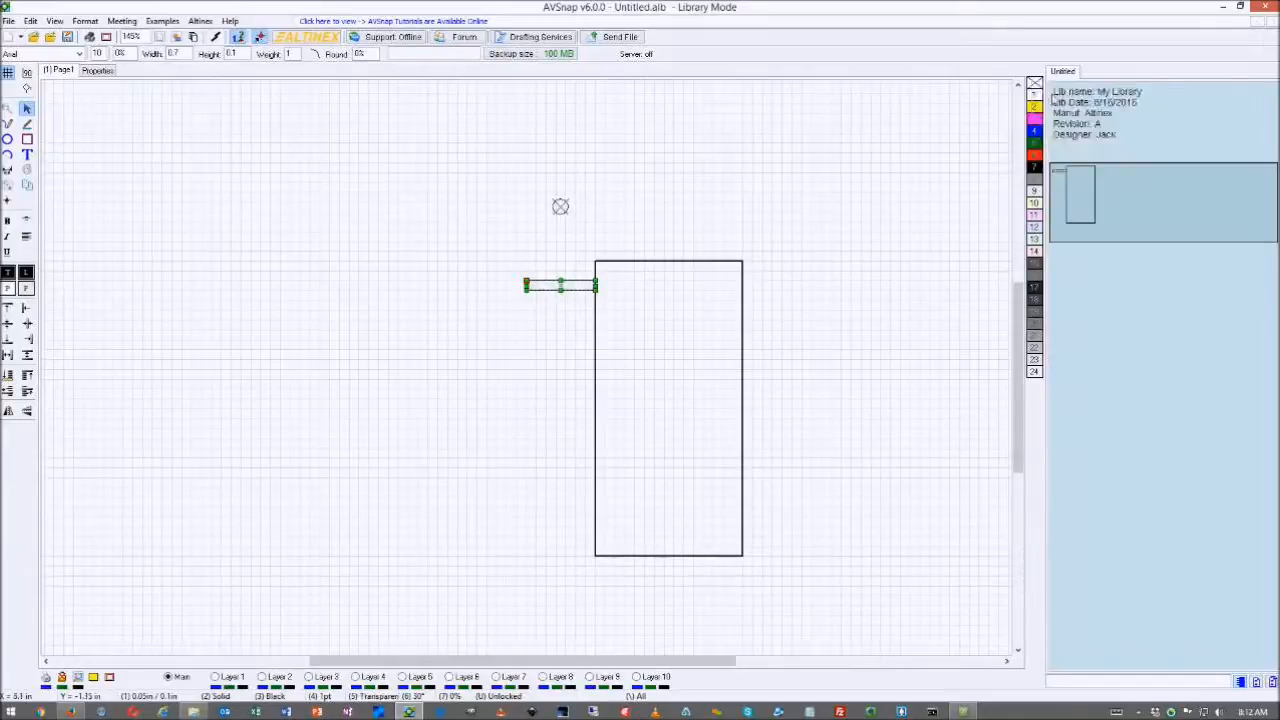
pyautogui.click(573, 287)
pyautogui.doubleClick(573, 287)
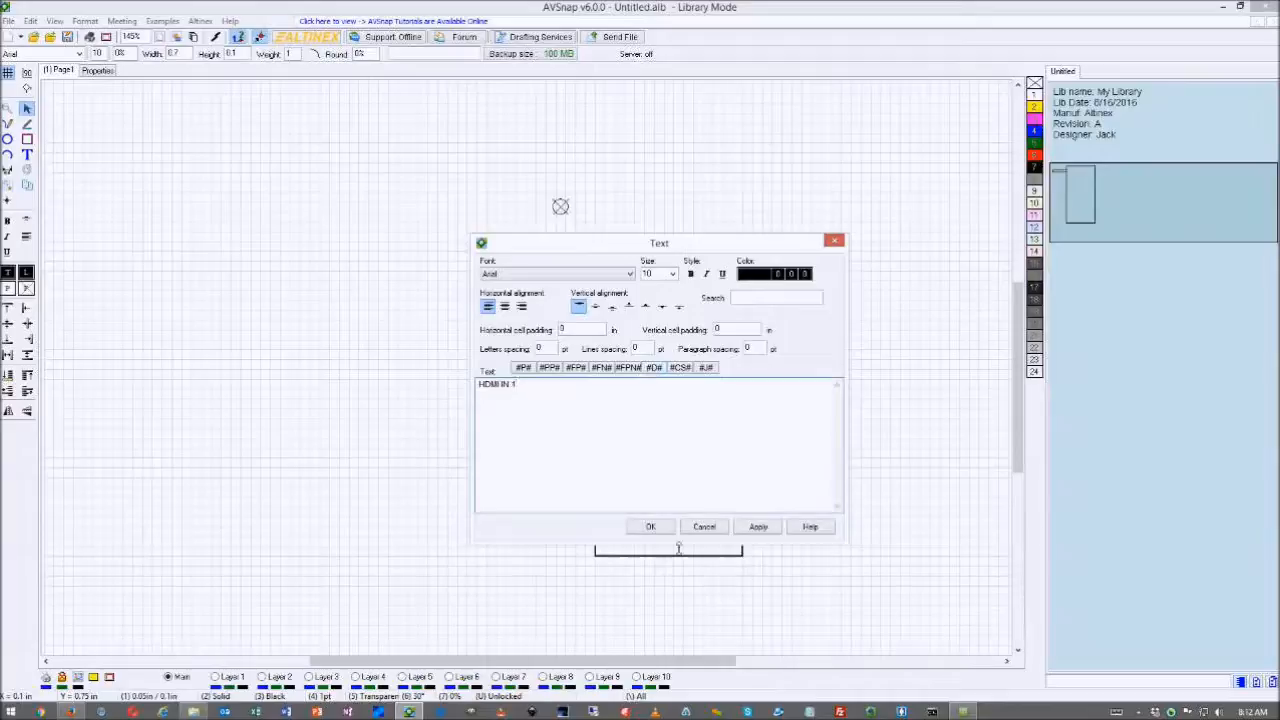
pyautogui.click(650, 526)
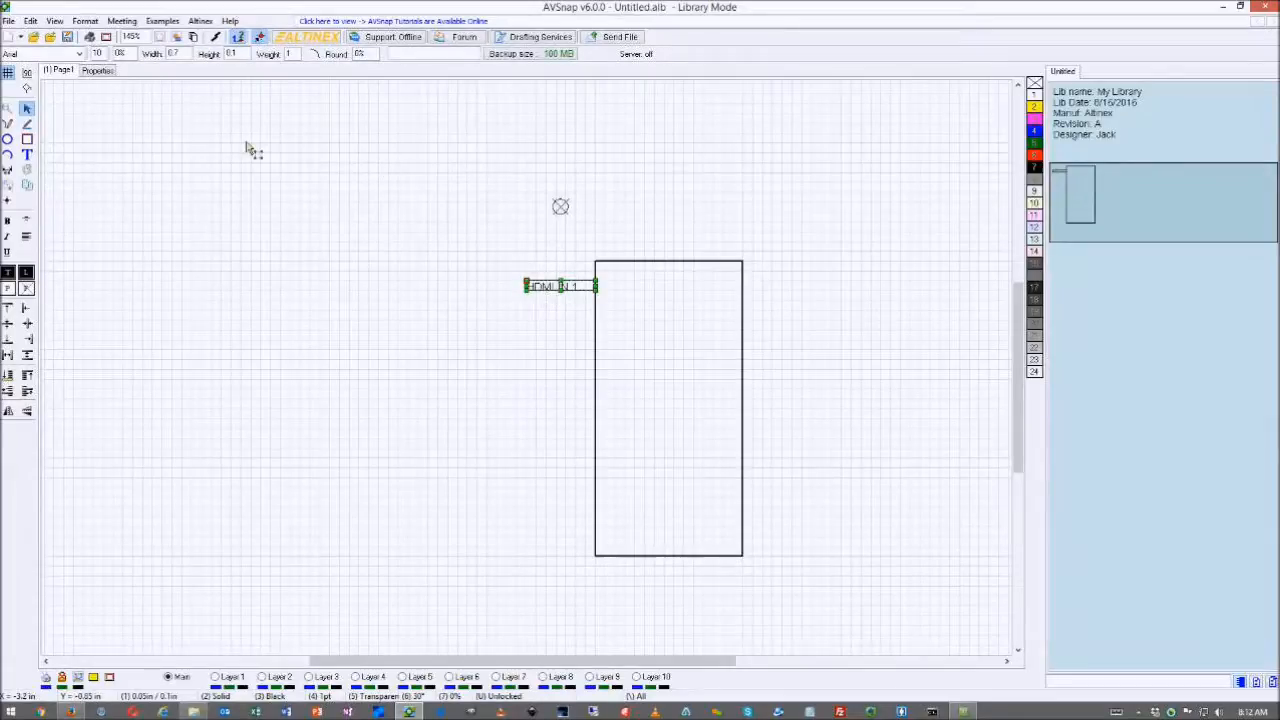
pyautogui.scroll(-1, 101, 61)
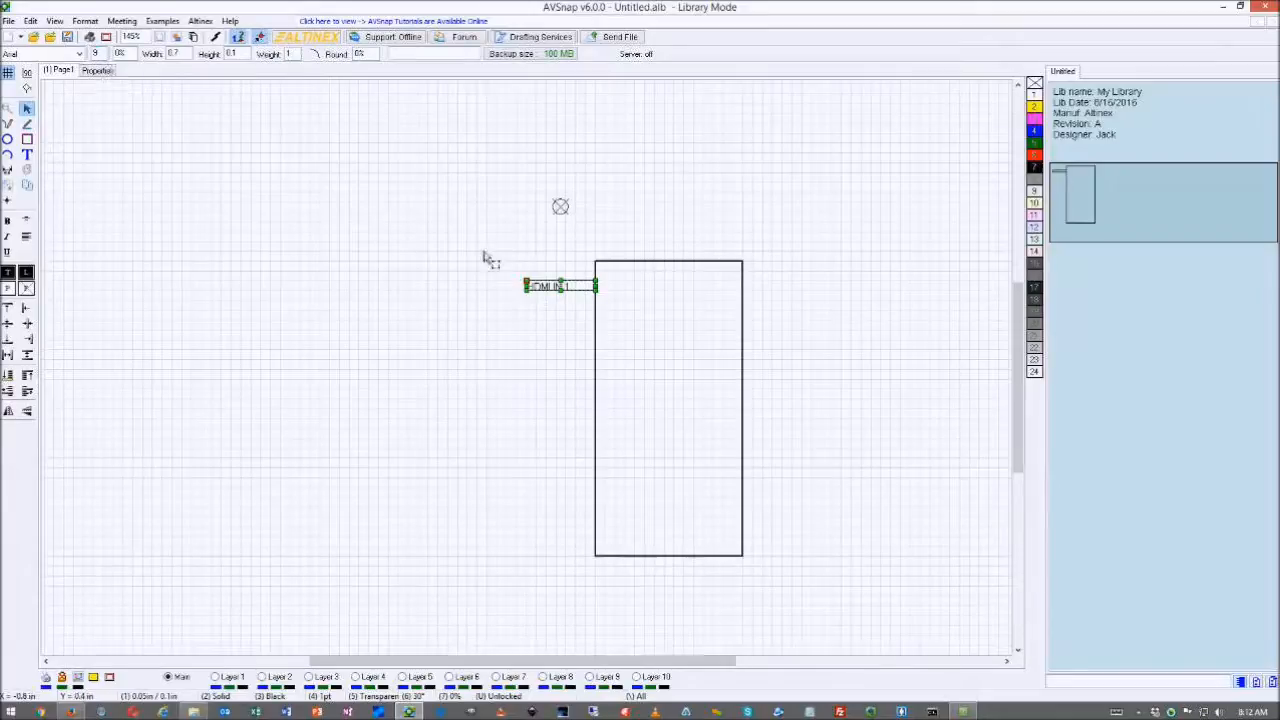
pyautogui.moveTo(561, 291); pyautogui.dragTo(562, 301)
pyautogui.click(555, 312)
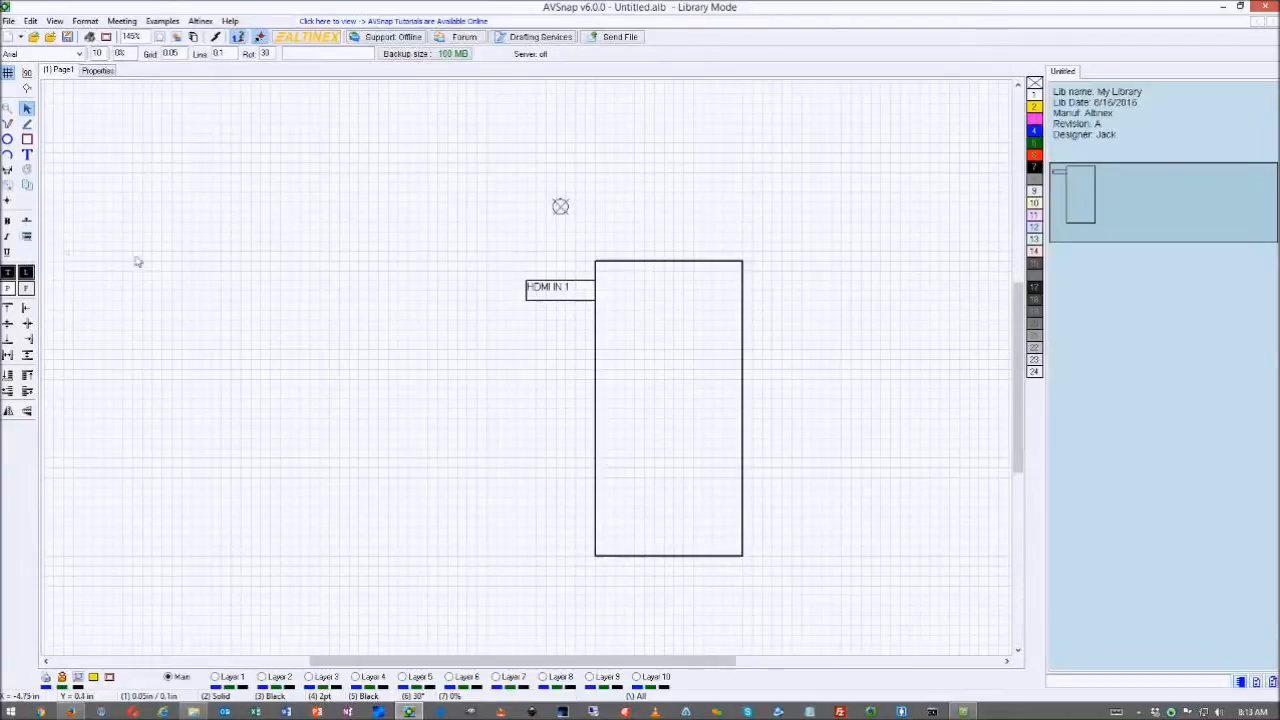
# - Centre the HDMI IN 1 text in its box and resize the box to 0.8 in wide
pyautogui.click(526, 296)
pyautogui.moveTo(526, 300); pyautogui.dragTo(422, 292)
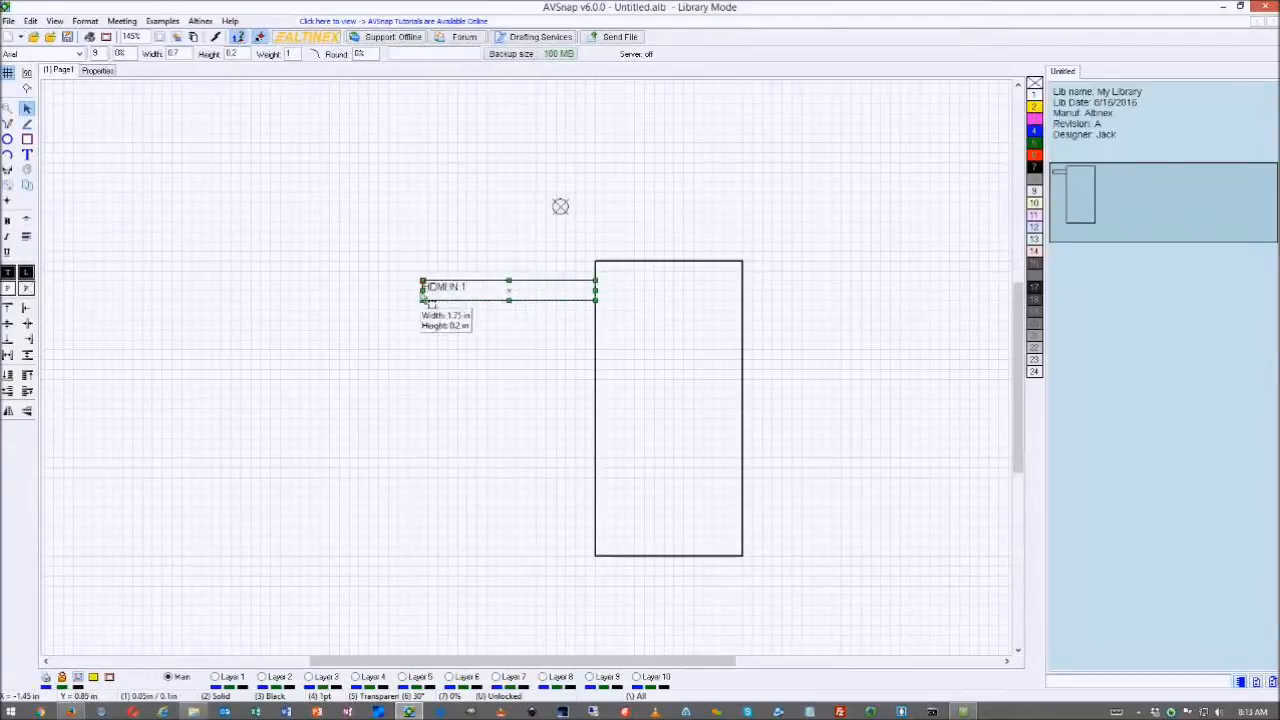
pyautogui.click(30, 242)
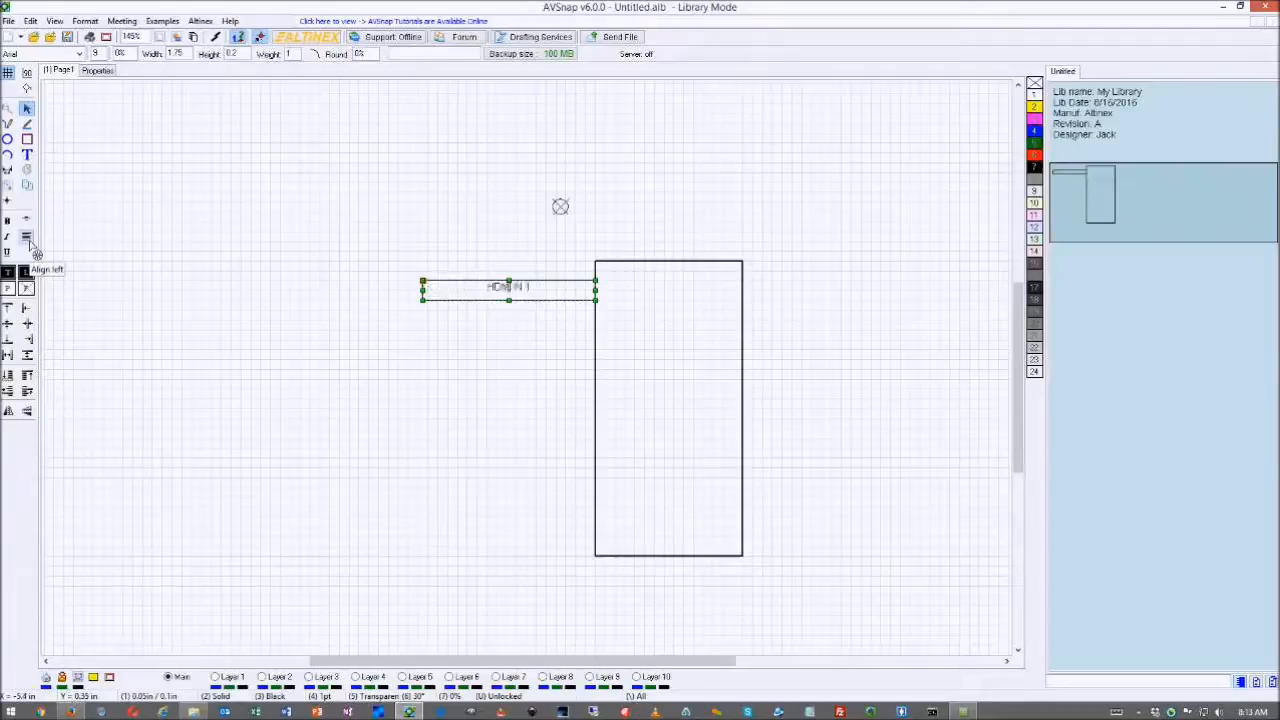
pyautogui.press('space')
pyautogui.press('space')
pyautogui.press('space')
pyautogui.press('space')
pyautogui.press('space')
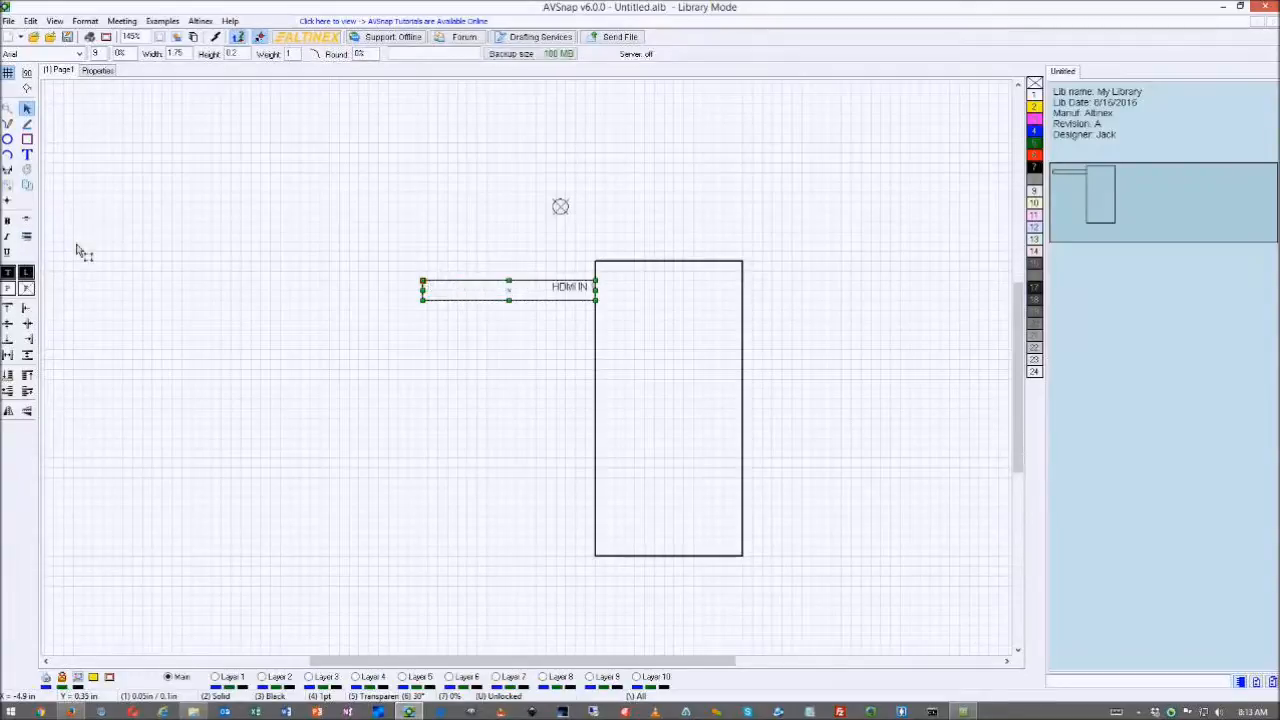
pyautogui.press('space')
pyautogui.press('space')
pyautogui.press('space')
pyautogui.press('space')
pyautogui.hotkey('shift', 'space')
pyautogui.press('Tab')
pyautogui.press('Tab')
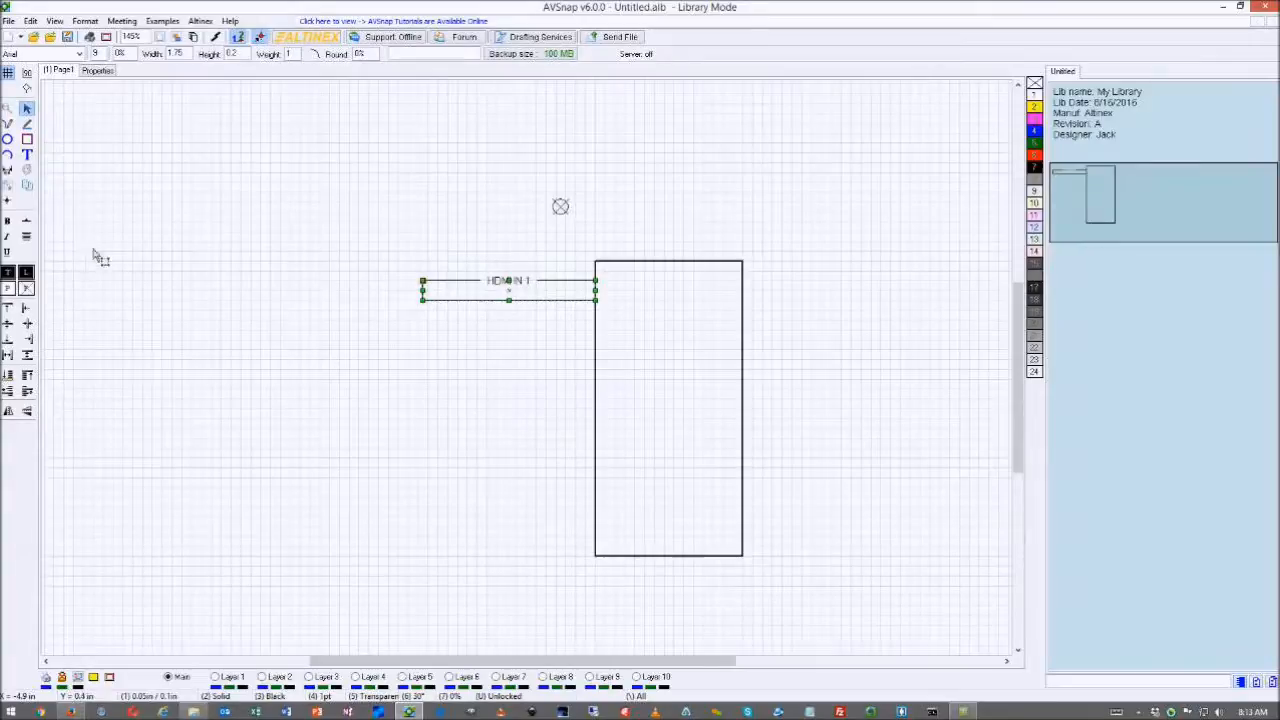
pyautogui.press('Tab')
pyautogui.press('Tab')
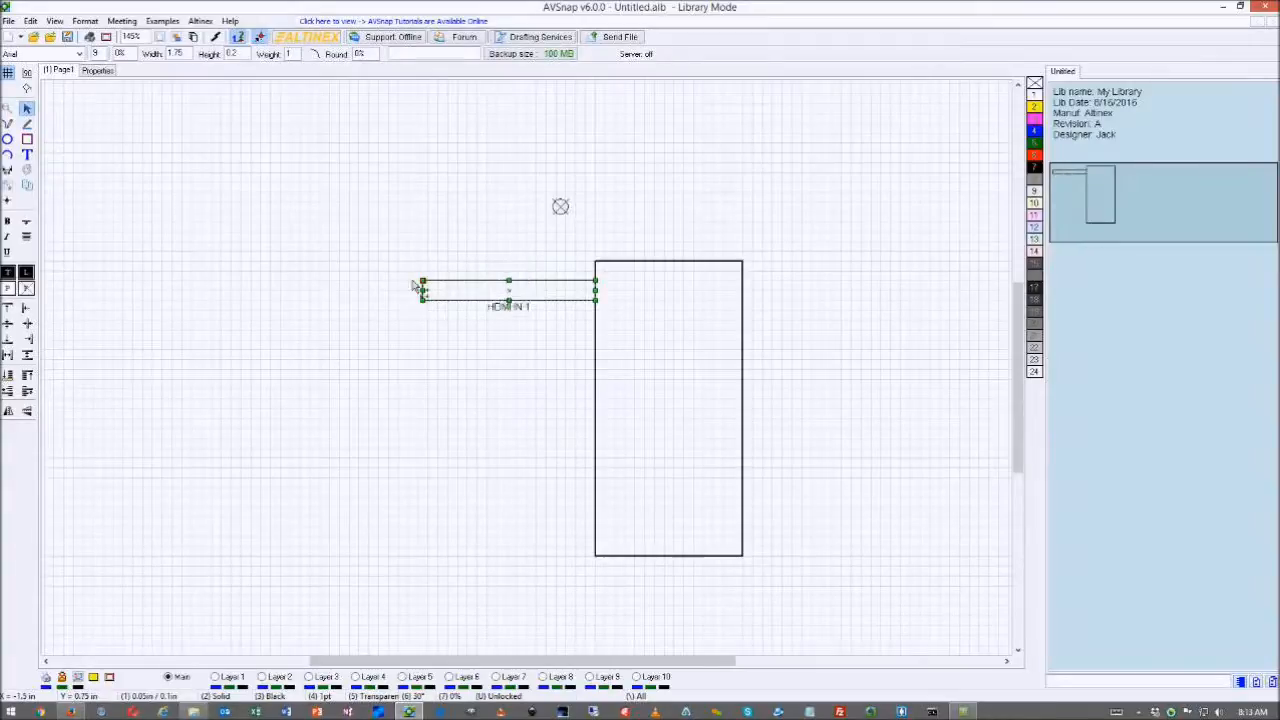
pyautogui.press('Tab')
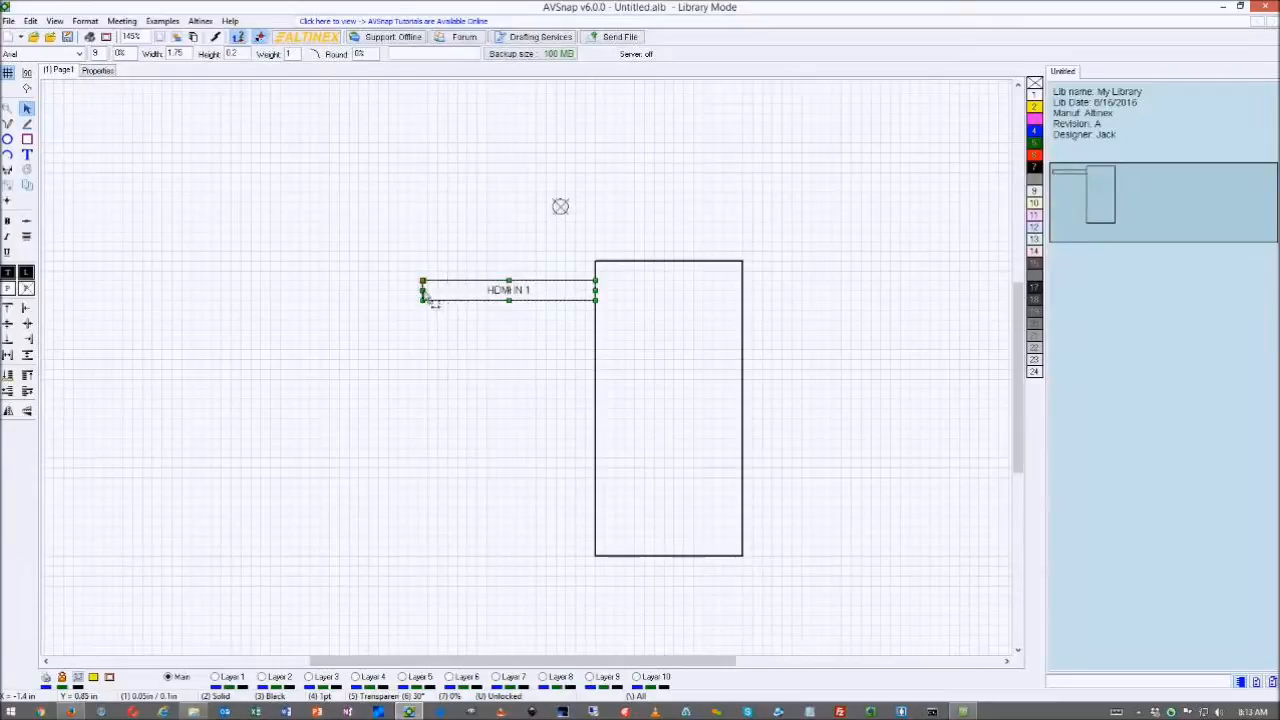
pyautogui.moveTo(429, 294); pyautogui.dragTo(519, 292)
pyautogui.click(560, 347)
pyautogui.click(567, 295)
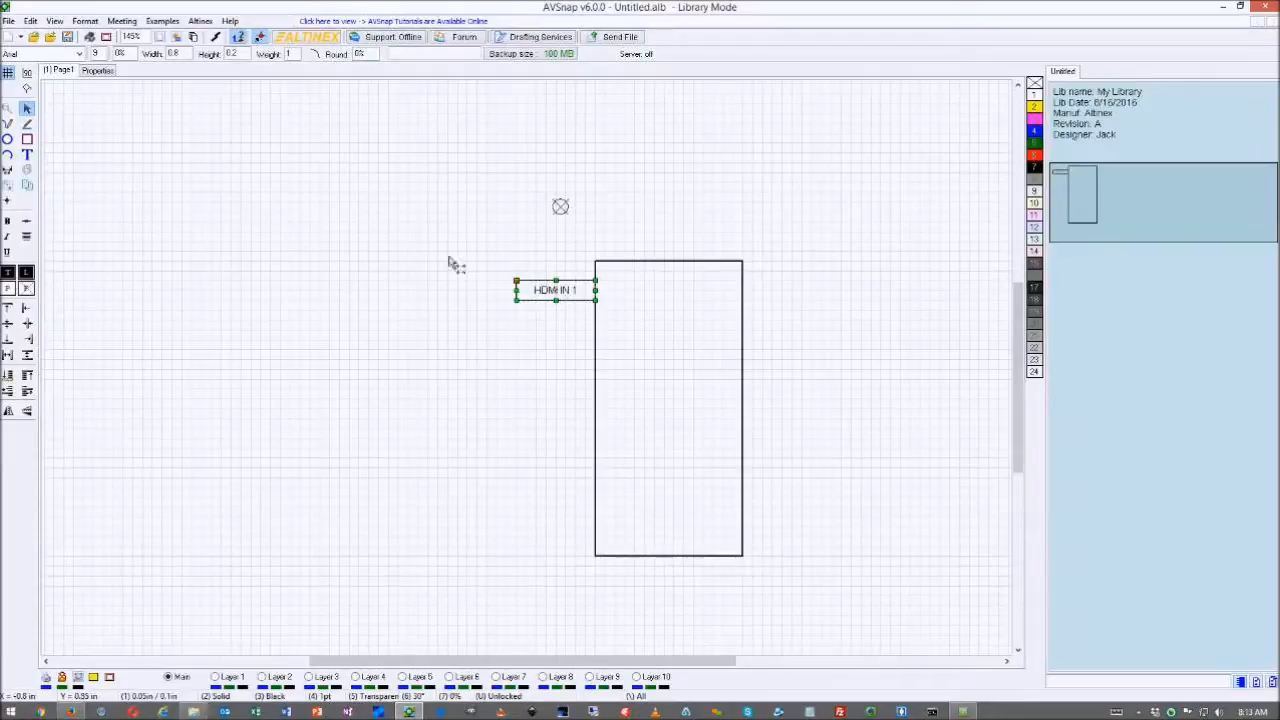
# - Clone HDMI IN 1 downward into HDMI IN 2 through IN 5, lined up beneath it
pyautogui.click(28, 187)
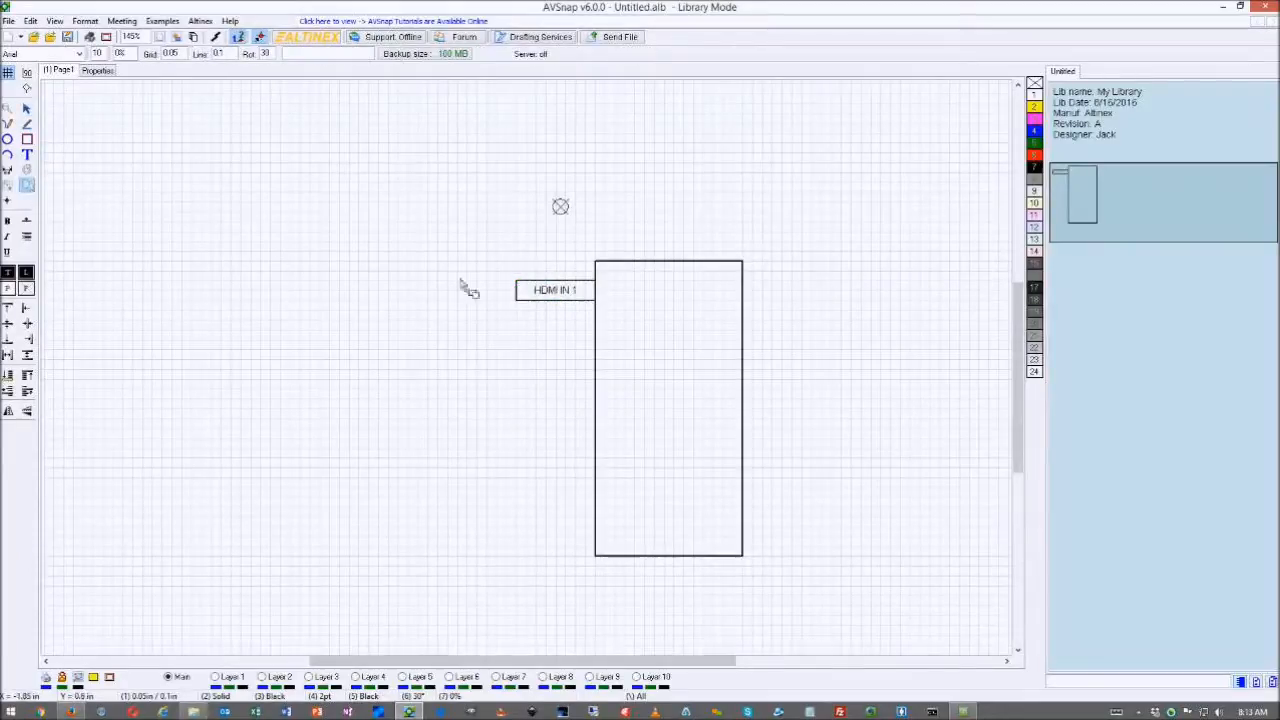
pyautogui.moveTo(571, 297)
pyautogui.mouseDown()
pyautogui.moveTo(580, 329)
pyautogui.moveTo(571, 320)
pyautogui.mouseUp()
pyautogui.moveTo(556, 271)
pyautogui.mouseDown()
pyautogui.moveTo(531, 322)
pyautogui.moveTo(580, 417)
pyautogui.mouseUp()
pyautogui.click(503, 374)
pyautogui.click(27, 185)
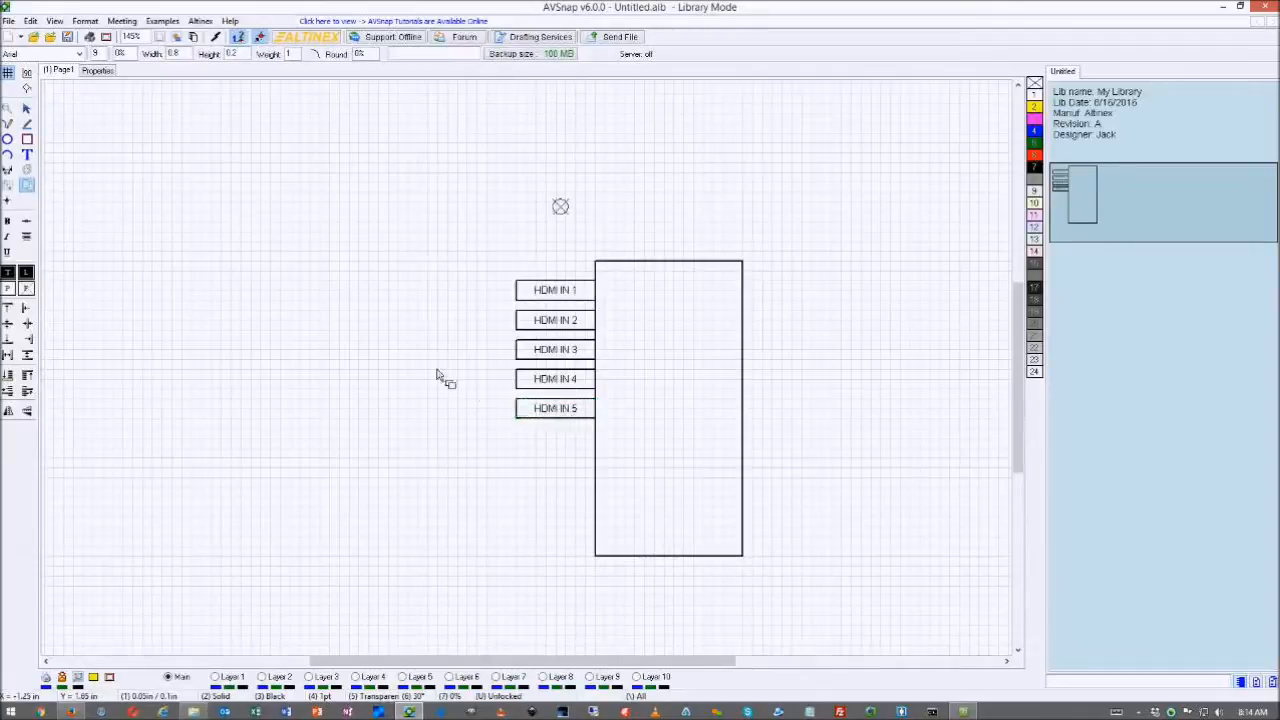
pyautogui.click(392, 321)
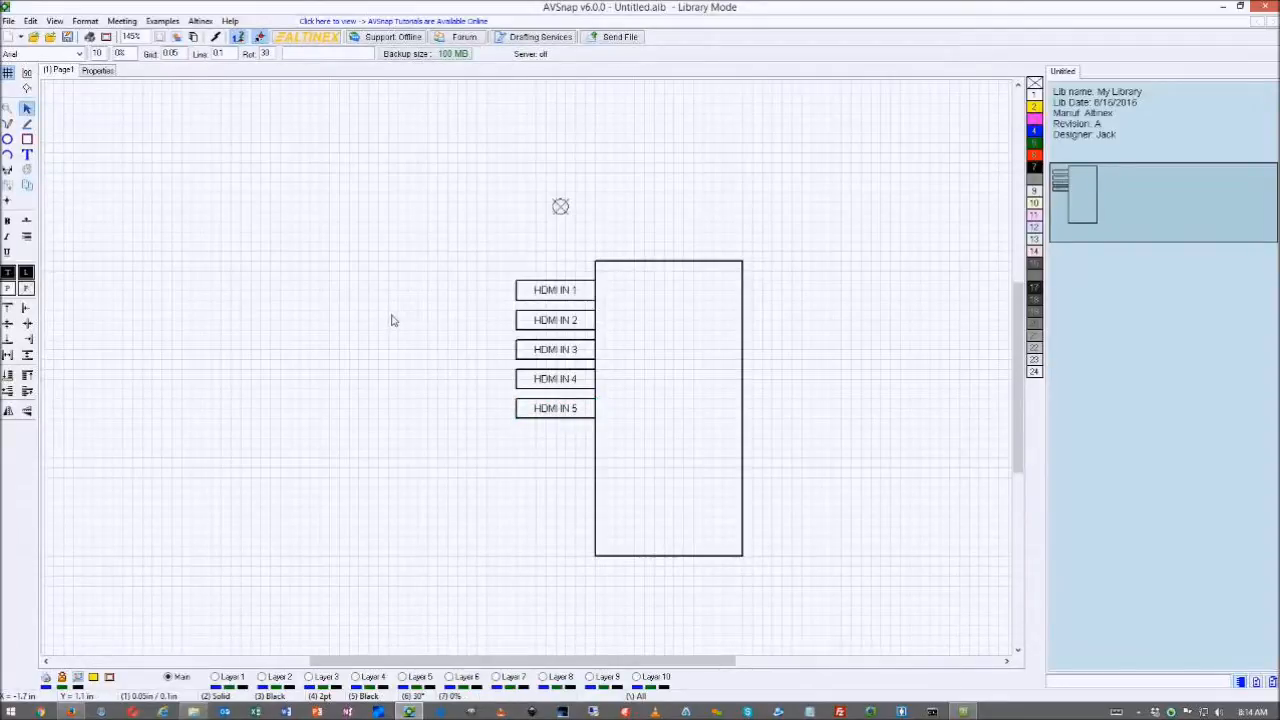
# - Move the Firefox product page aside and reselect HDMI IN 1
pyautogui.hotkey('alt', 'Tab')
pyautogui.moveTo(1020, 91); pyautogui.dragTo(1279, 88)
pyautogui.click(568, 293)
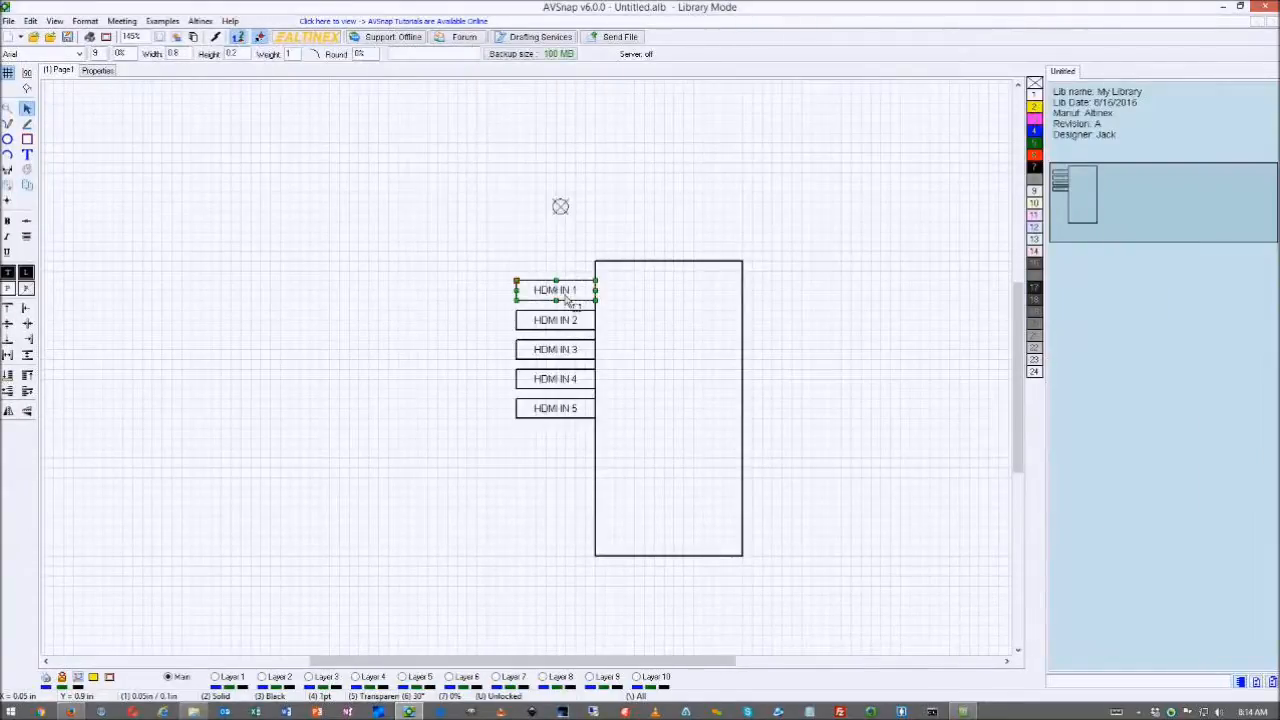
# - Clone HDMI IN 1 to the body's right edge and rename it HDMI OUT 1
pyautogui.moveTo(567, 299); pyautogui.dragTo(780, 295)
pyautogui.doubleClick(782, 292)
pyautogui.moveTo(534, 392); pyautogui.dragTo(500, 392)
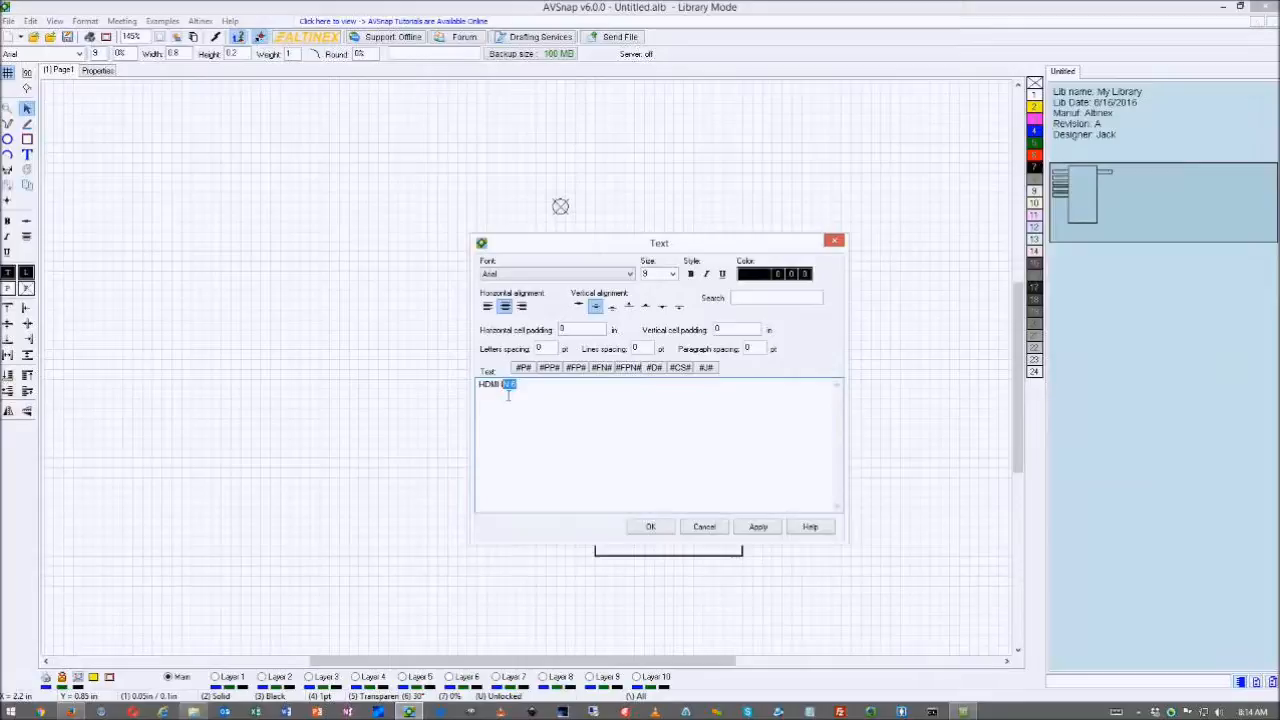
pyautogui.write('OUT')
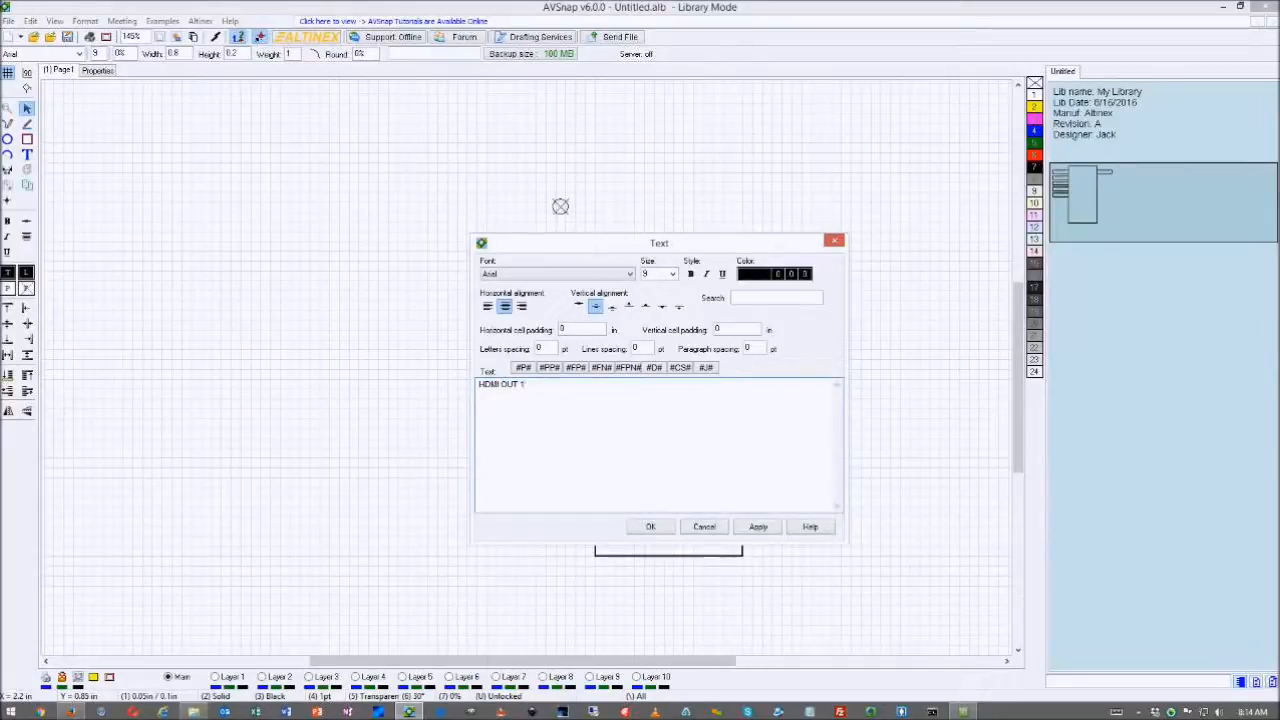
pyautogui.click(648, 528)
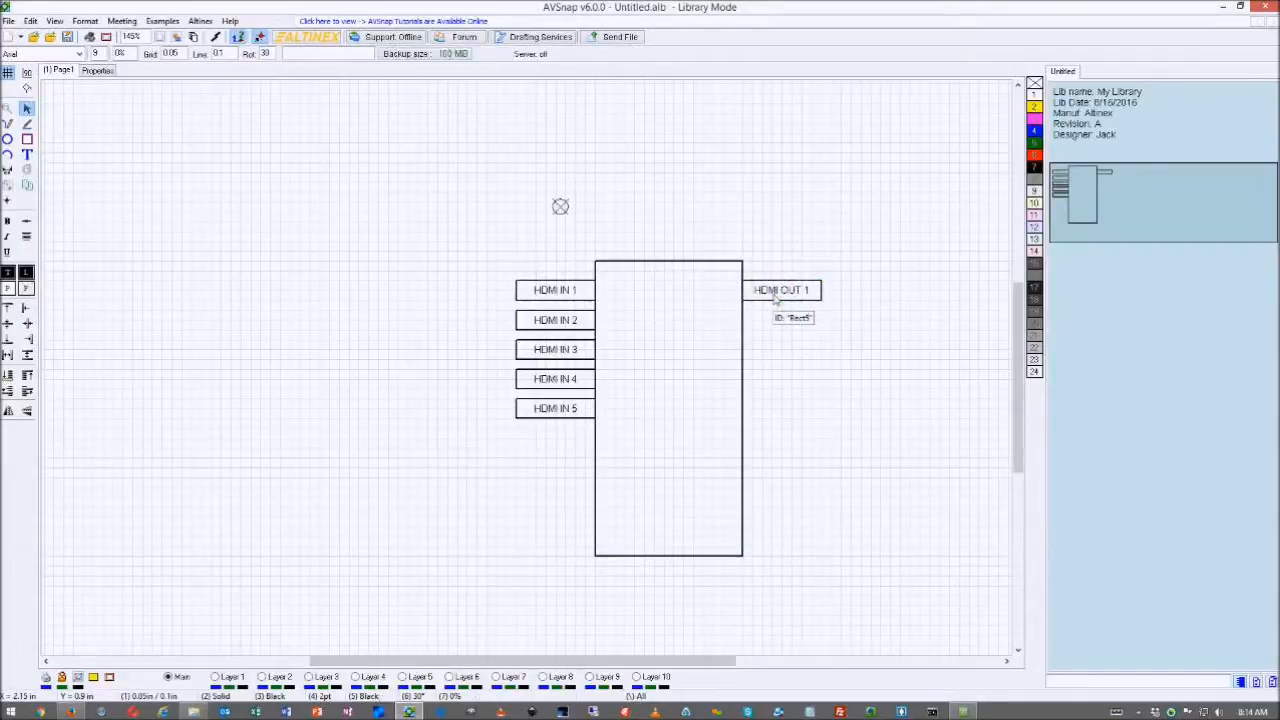
# - Clone HDMI OUT 2 below OUT 1 and place a copy of HDMI IN 5 further down
pyautogui.moveTo(783, 302); pyautogui.dragTo(788, 332)
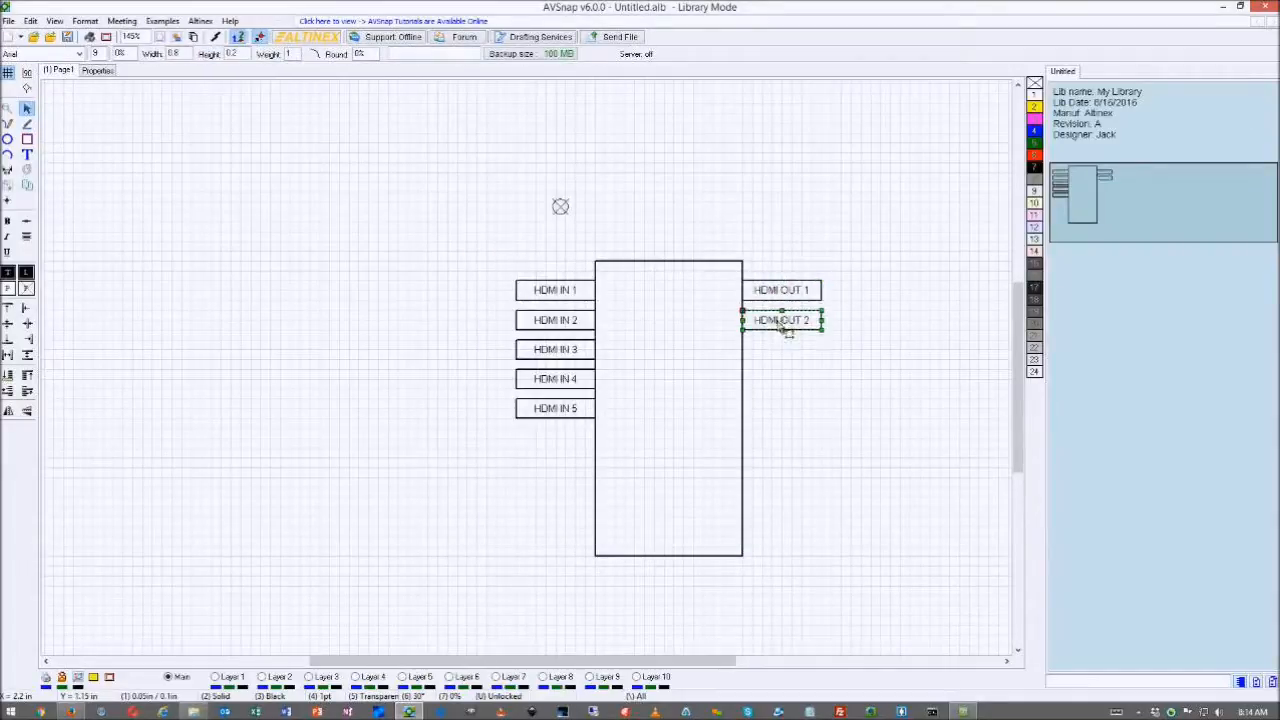
pyautogui.click(770, 437)
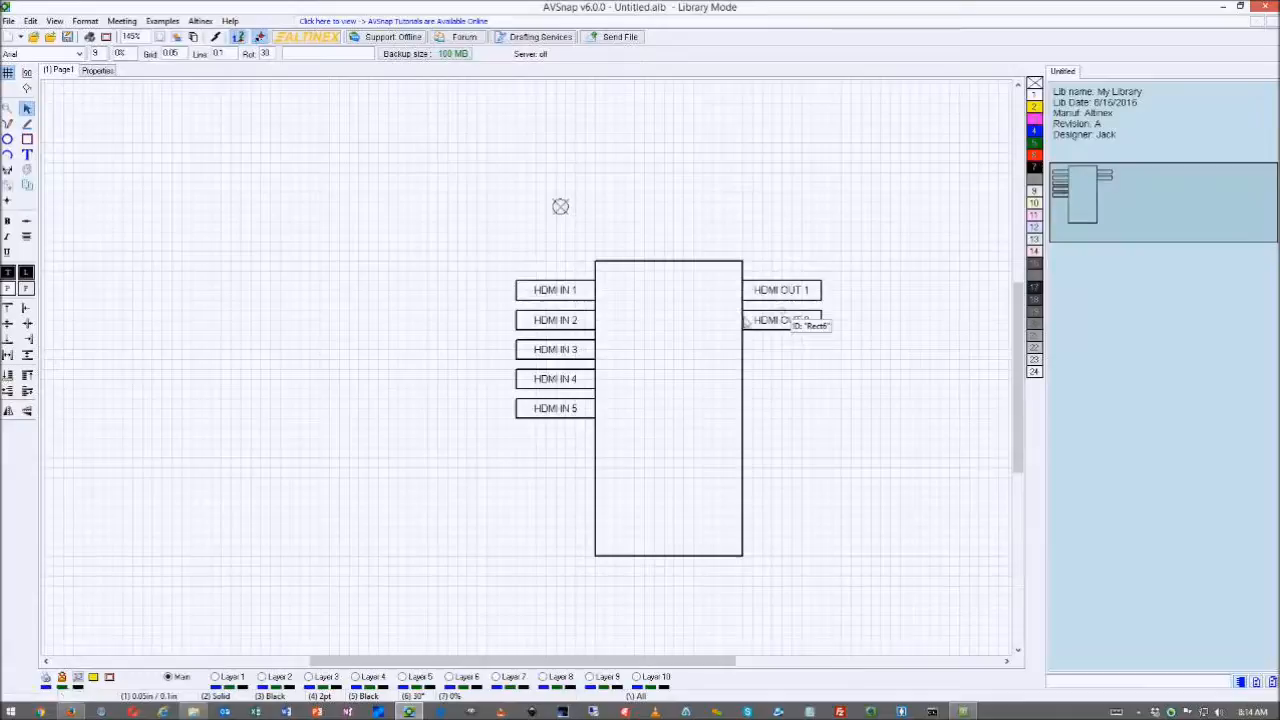
pyautogui.click(557, 411)
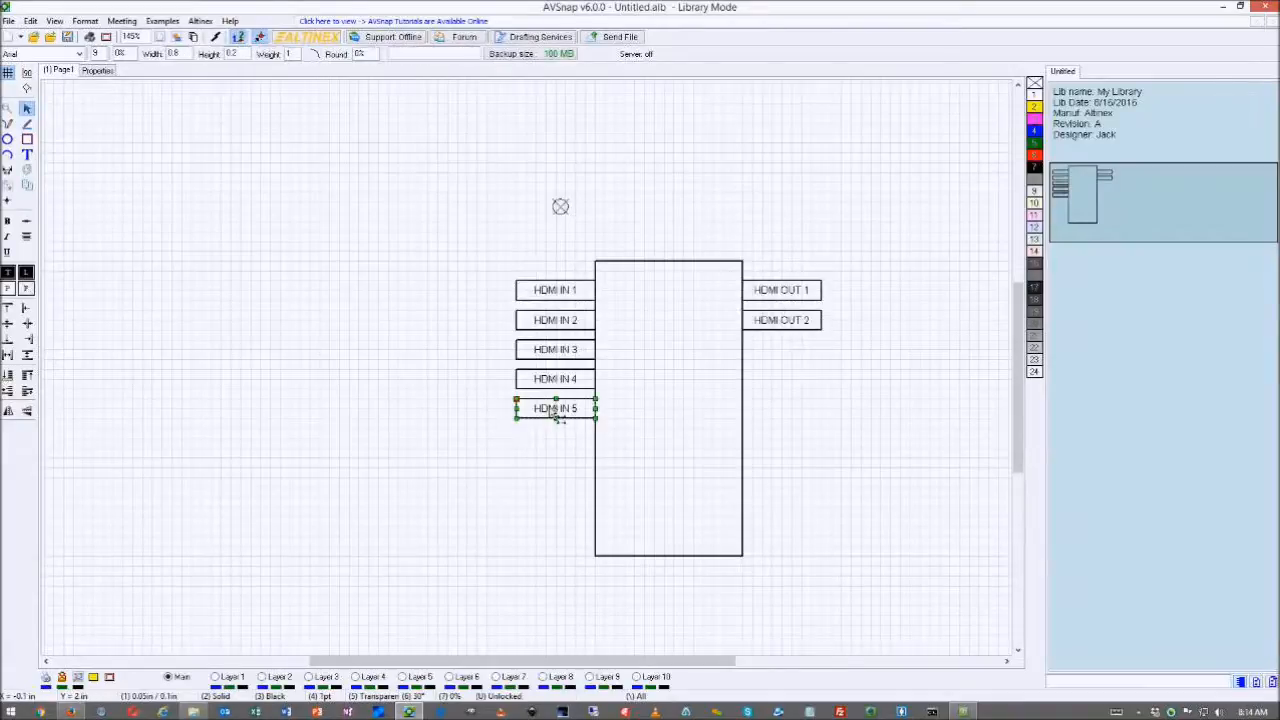
pyautogui.moveTo(549, 430); pyautogui.dragTo(549, 457)
# - Rename the new left box NET and add a copy below it labelled POWER (2.5mm)
pyautogui.doubleClick(557, 466)
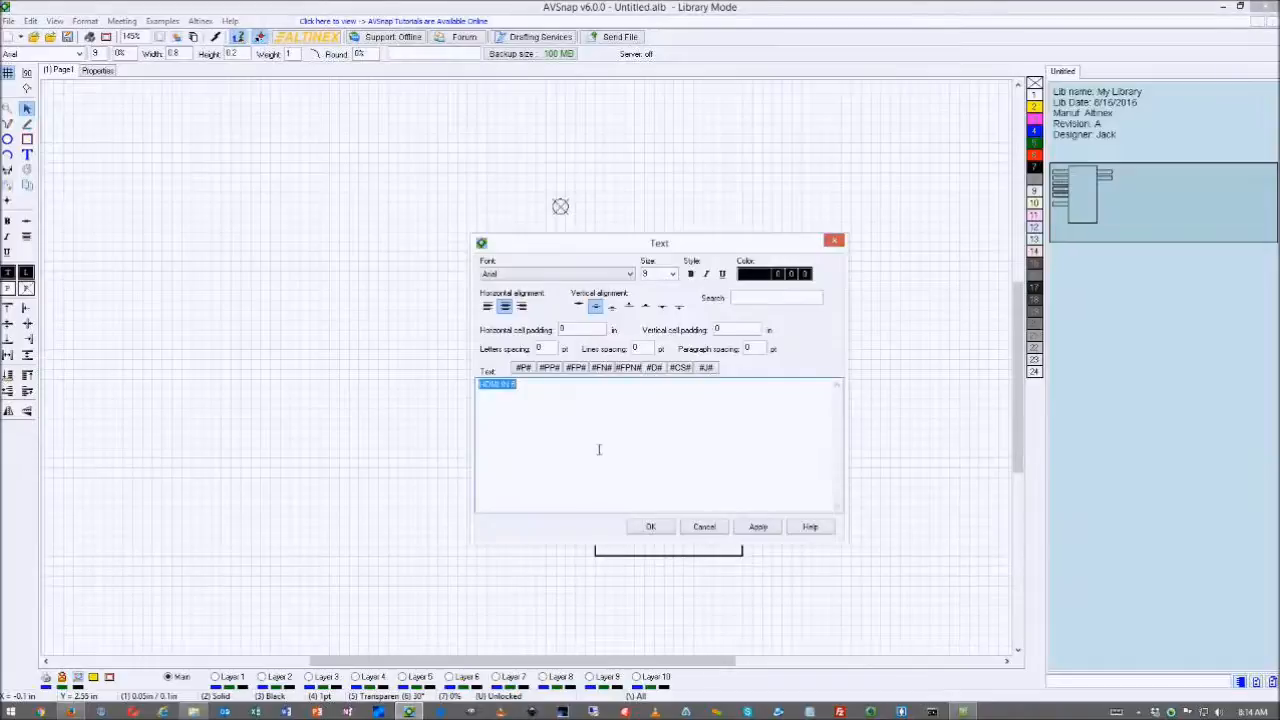
pyautogui.write('H')
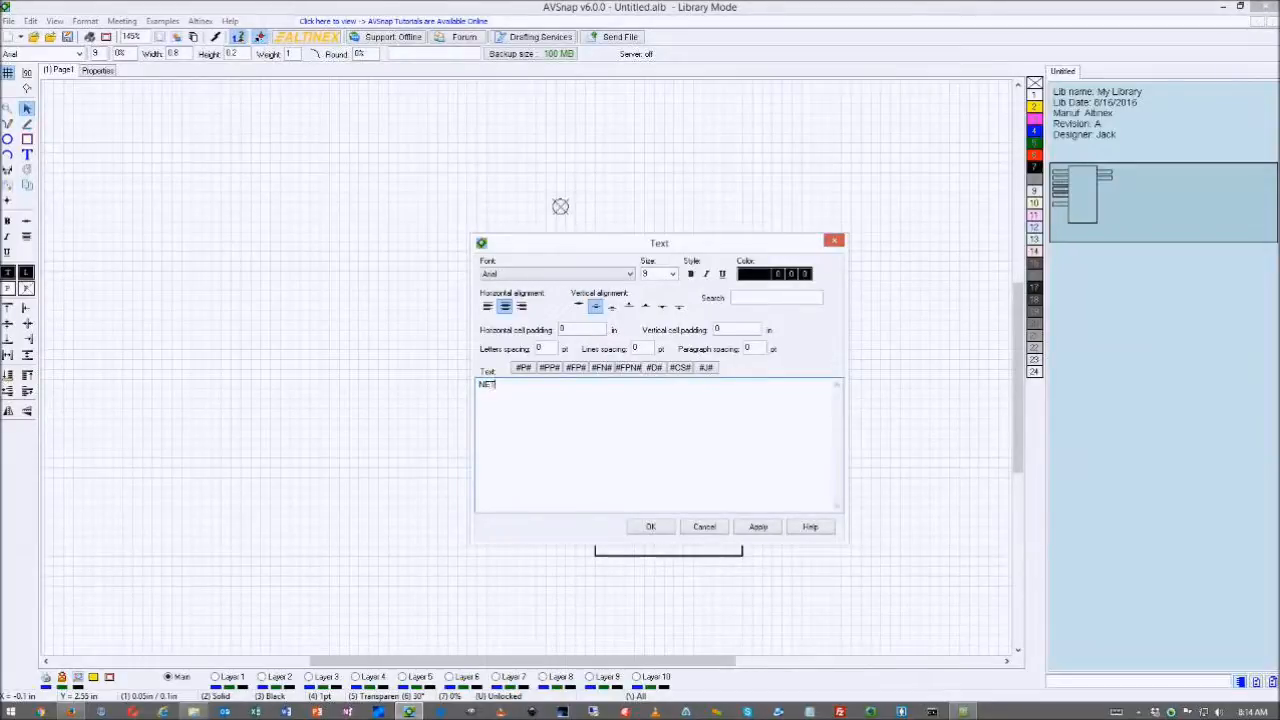
pyautogui.click(651, 526)
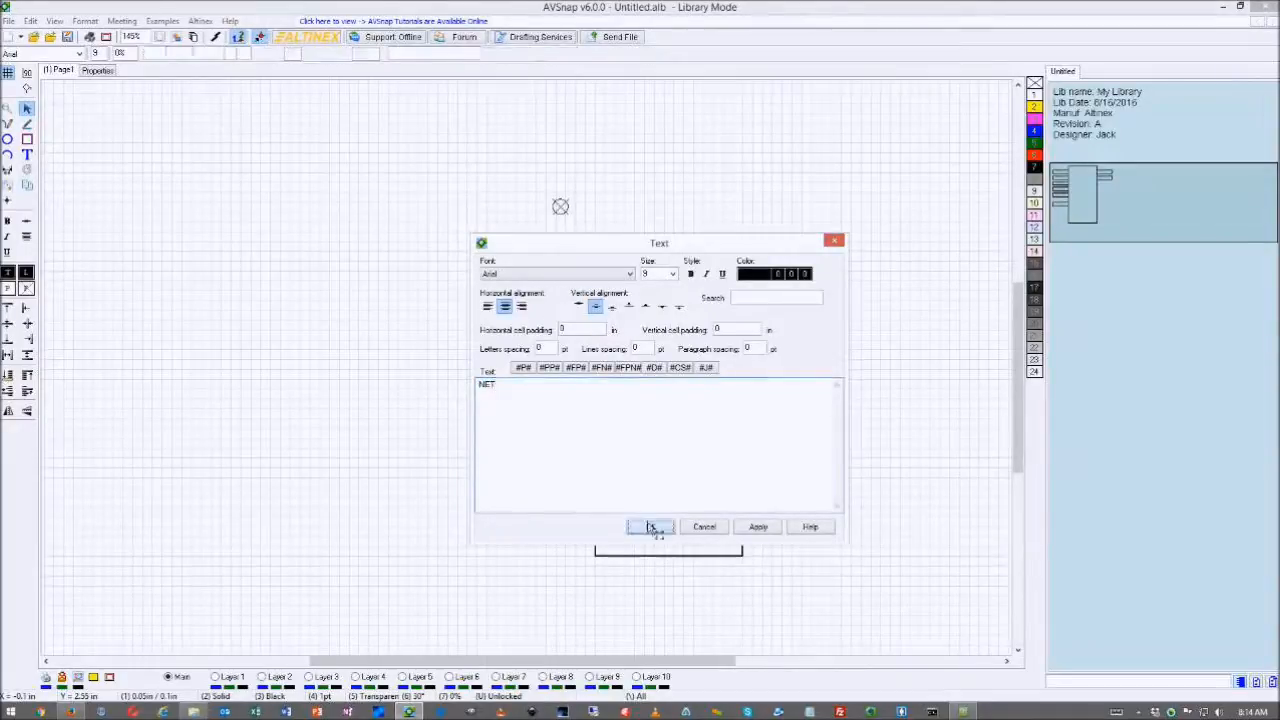
pyautogui.click(574, 494)
pyautogui.moveTo(570, 459); pyautogui.dragTo(568, 497)
pyautogui.doubleClick(568, 497)
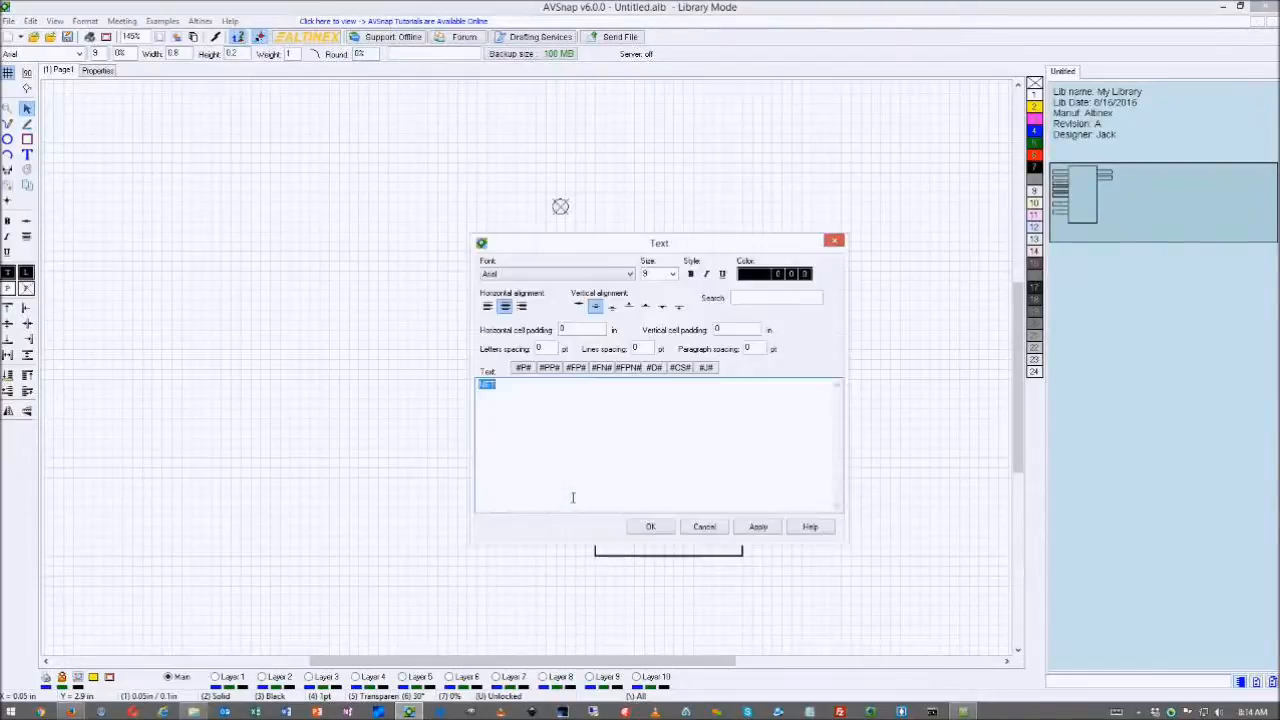
pyautogui.write('POWER (2.5mm')
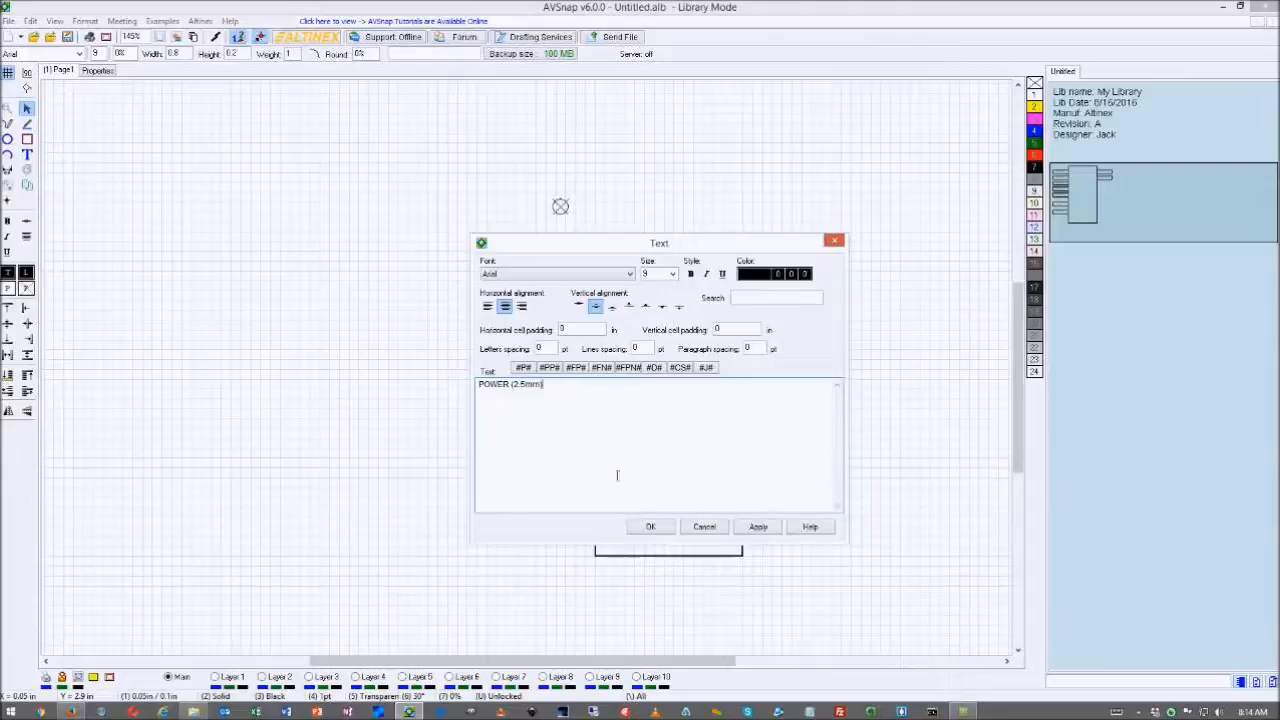
pyautogui.click(651, 526)
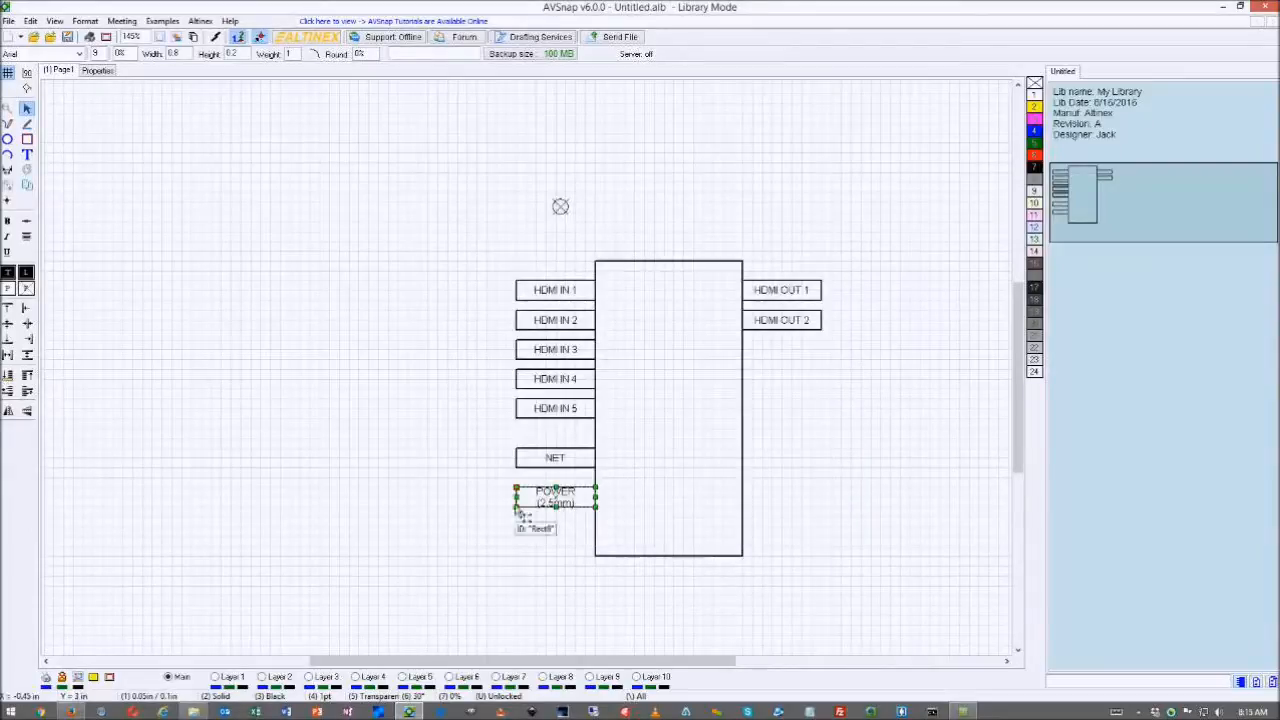
# - Shrink the POWER (2.5mm) font to fit one line and bring the Firefox dimensions drawing back
pyautogui.click(100, 58)
pyautogui.click(100, 58)
pyautogui.click(100, 58)
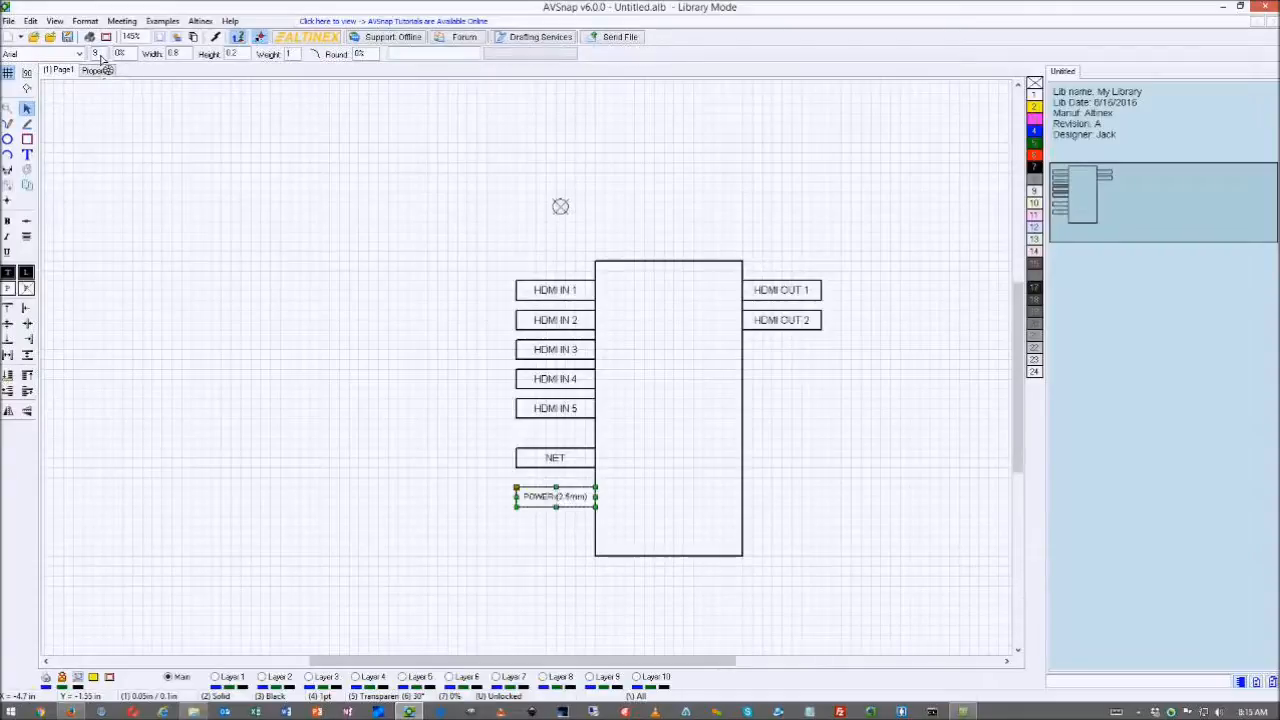
pyautogui.click(858, 362)
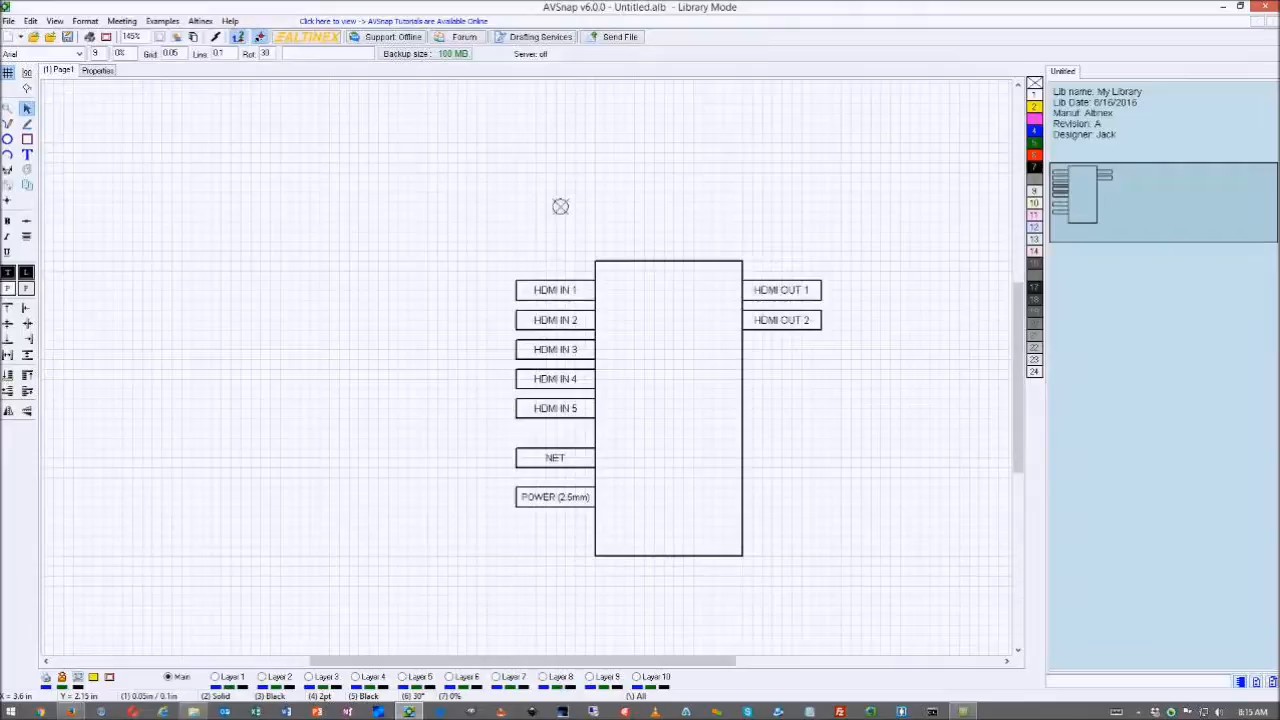
pyautogui.moveTo(1279, 94); pyautogui.dragTo(870, 62)
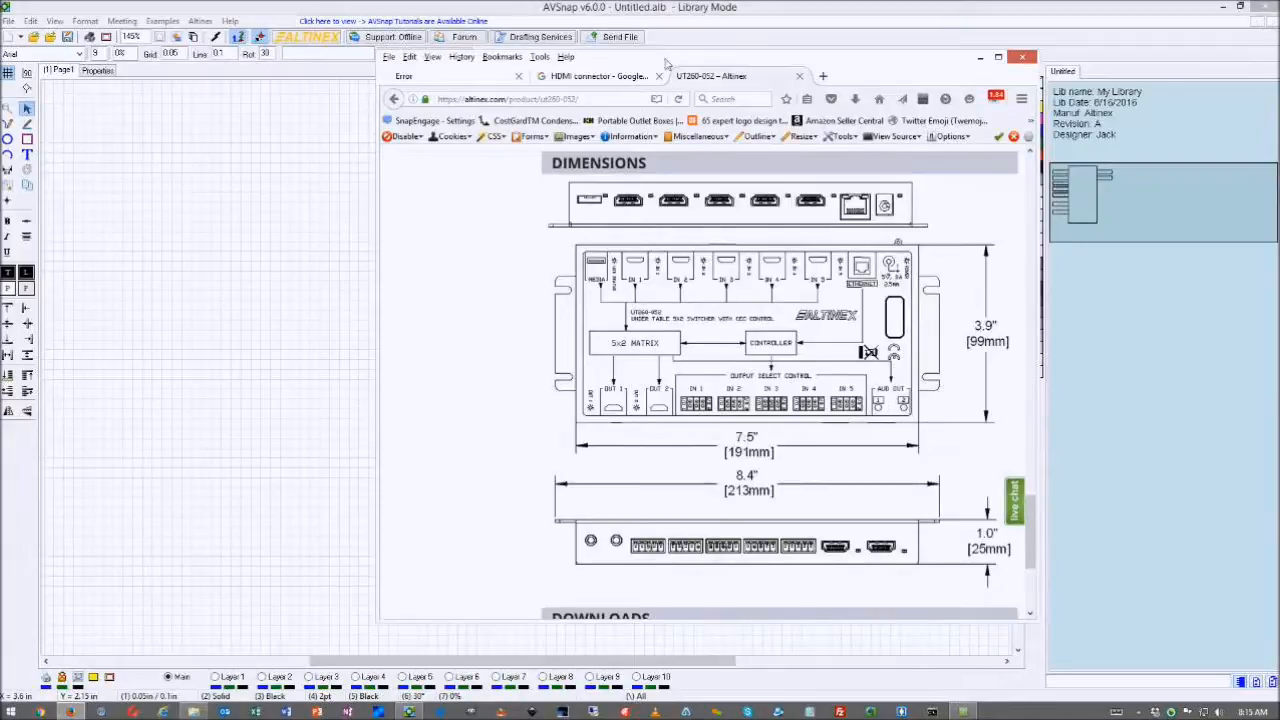
# - Move Firefox aside and copy HDMI OUT 2 into a new pin labelled AUDIO OUT 1
pyautogui.moveTo(668, 63); pyautogui.dragTo(1279, 70)
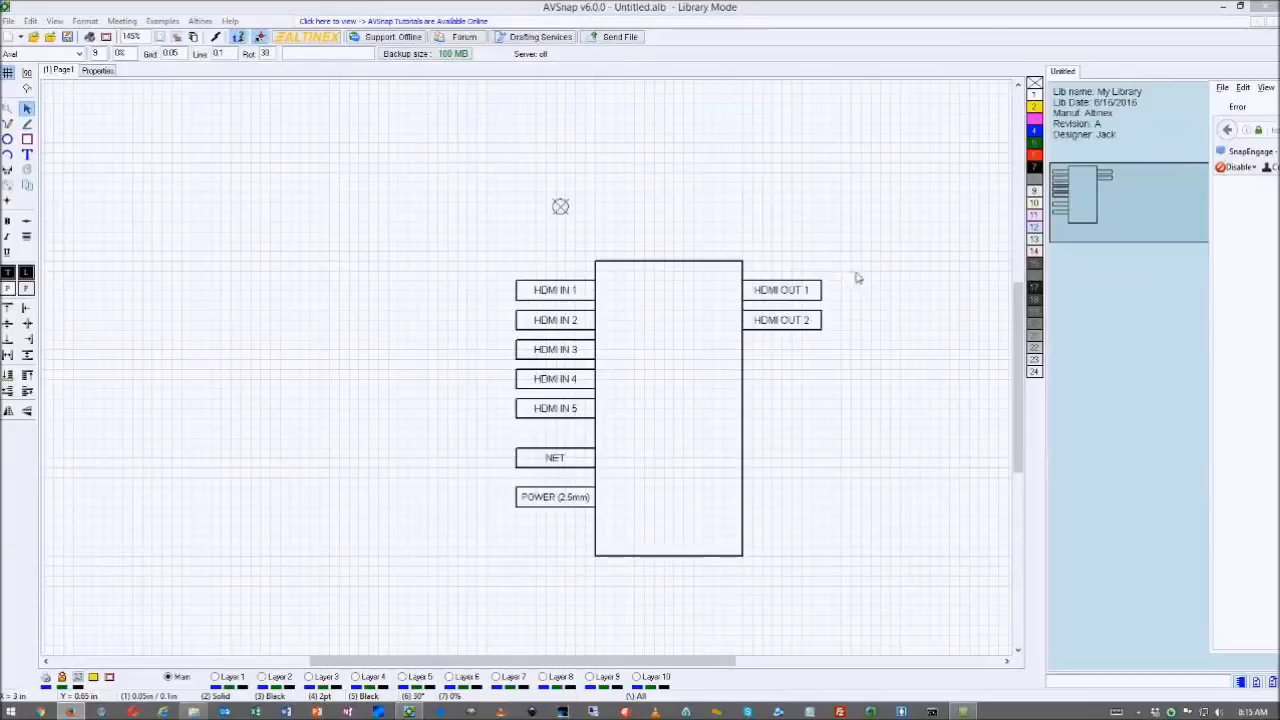
pyautogui.click(857, 278)
pyautogui.click(790, 325)
pyautogui.moveTo(790, 325); pyautogui.dragTo(797, 362)
pyautogui.doubleClick(797, 358)
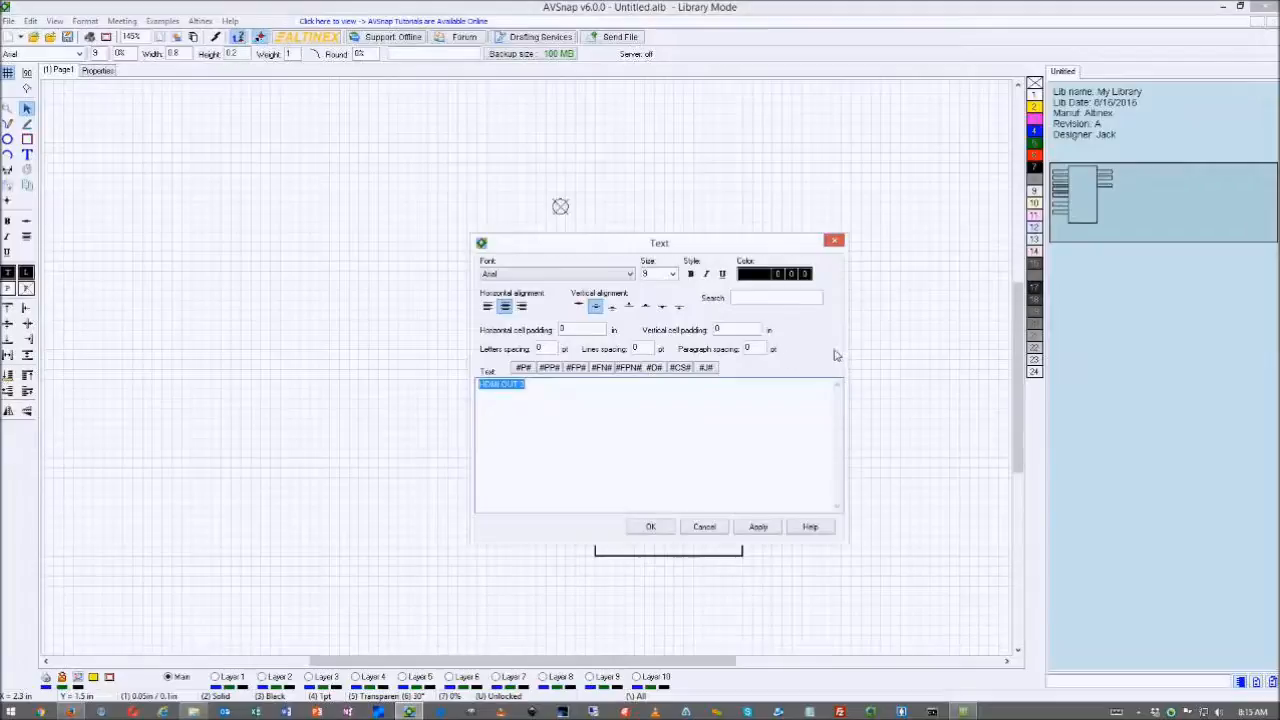
pyautogui.write('AL')
pyautogui.write('DIO ')
pyautogui.write('OU')
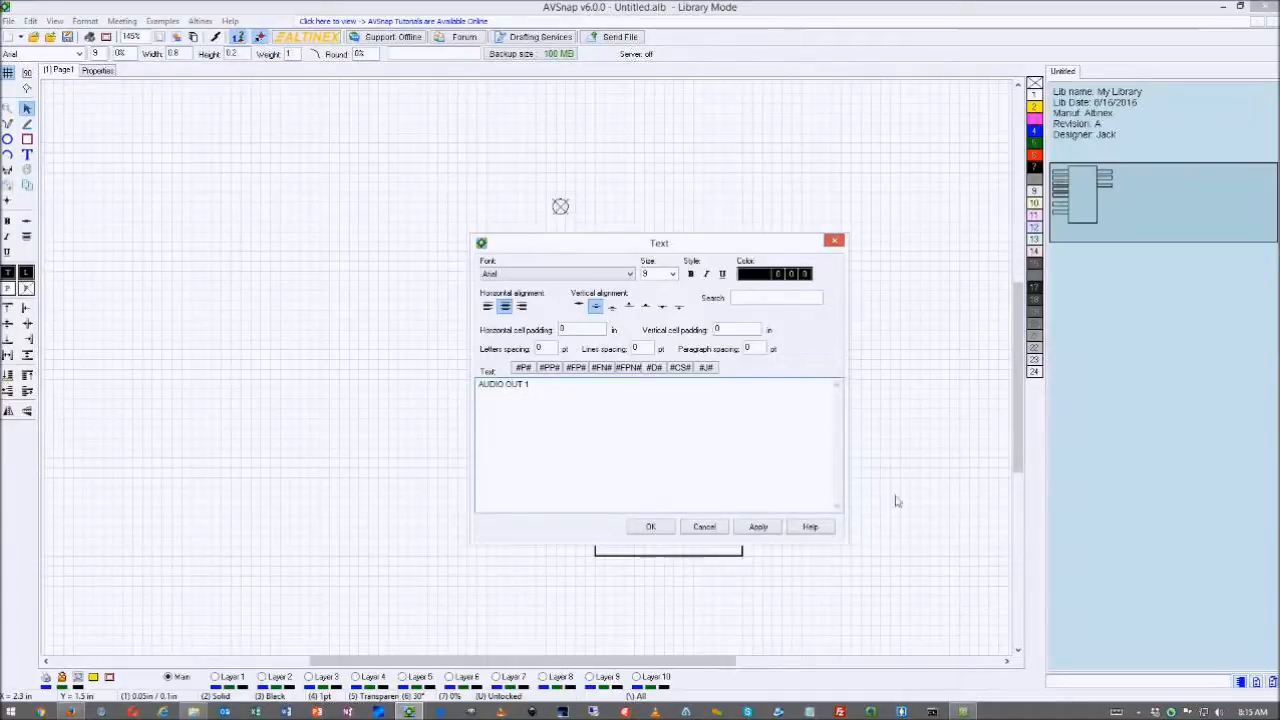
pyautogui.click(652, 527)
# - Copy AUDIO OUT 1 into AUDIO OUT 2, shift both down a grid step, and bring Firefox back
pyautogui.click(805, 411)
pyautogui.click(797, 368)
pyautogui.moveTo(797, 368); pyautogui.dragTo(797, 398)
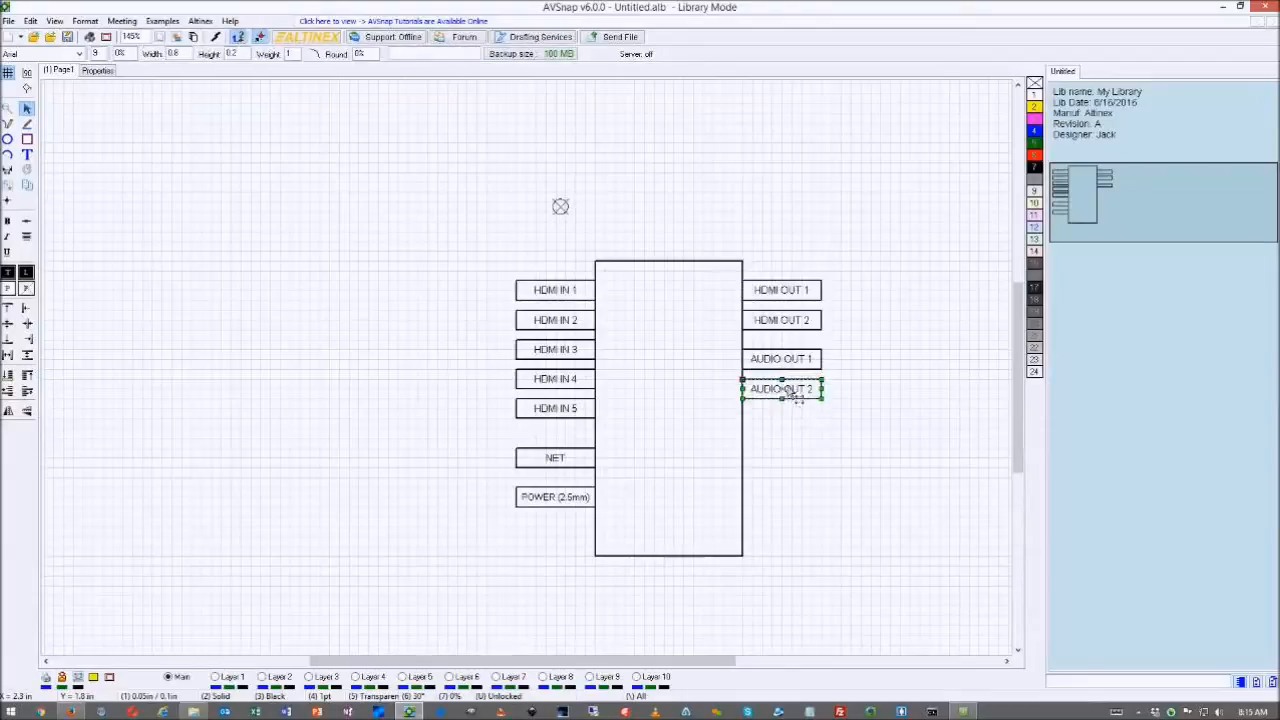
pyautogui.click(864, 390)
pyautogui.moveTo(836, 356); pyautogui.dragTo(773, 371)
pyautogui.click(852, 384)
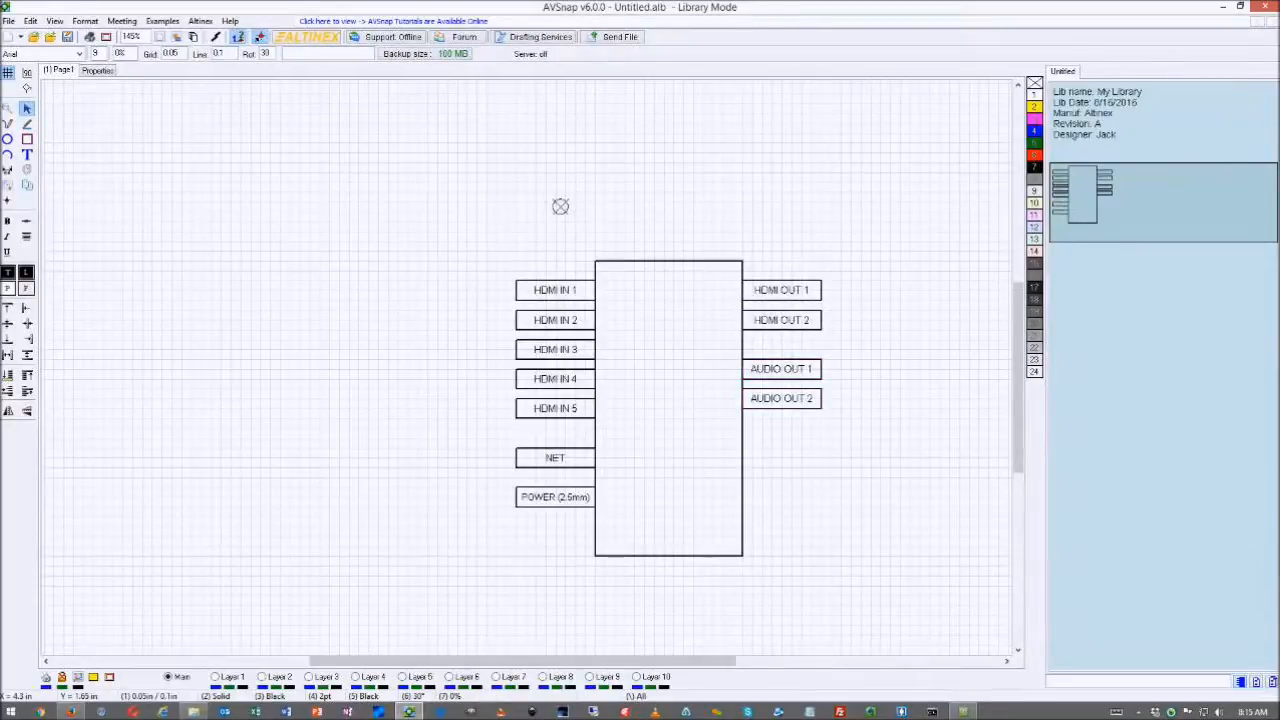
pyautogui.moveTo(1279, 95); pyautogui.dragTo(930, 78)
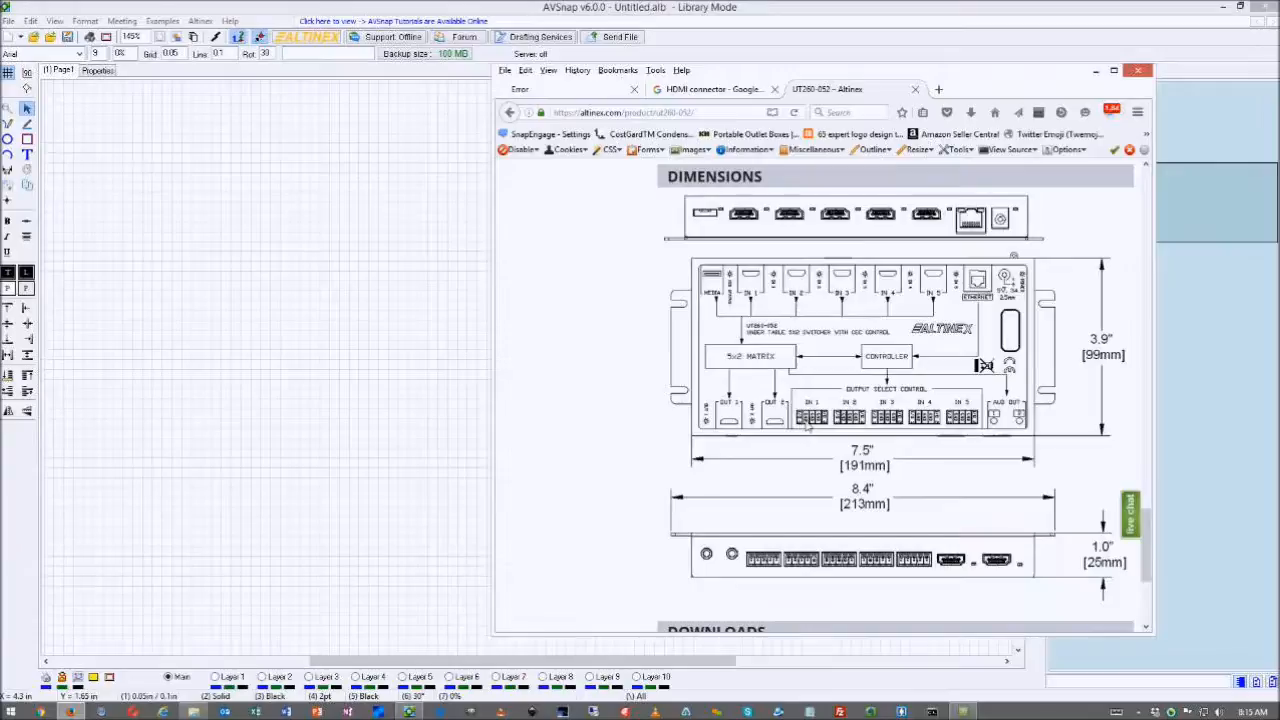
# - Scroll through the UT260-052 Dimensions drawing in Firefox to check the remaining ports
pyautogui.scroll(2, 803, 427)
pyautogui.scroll(-2, 840, 504)
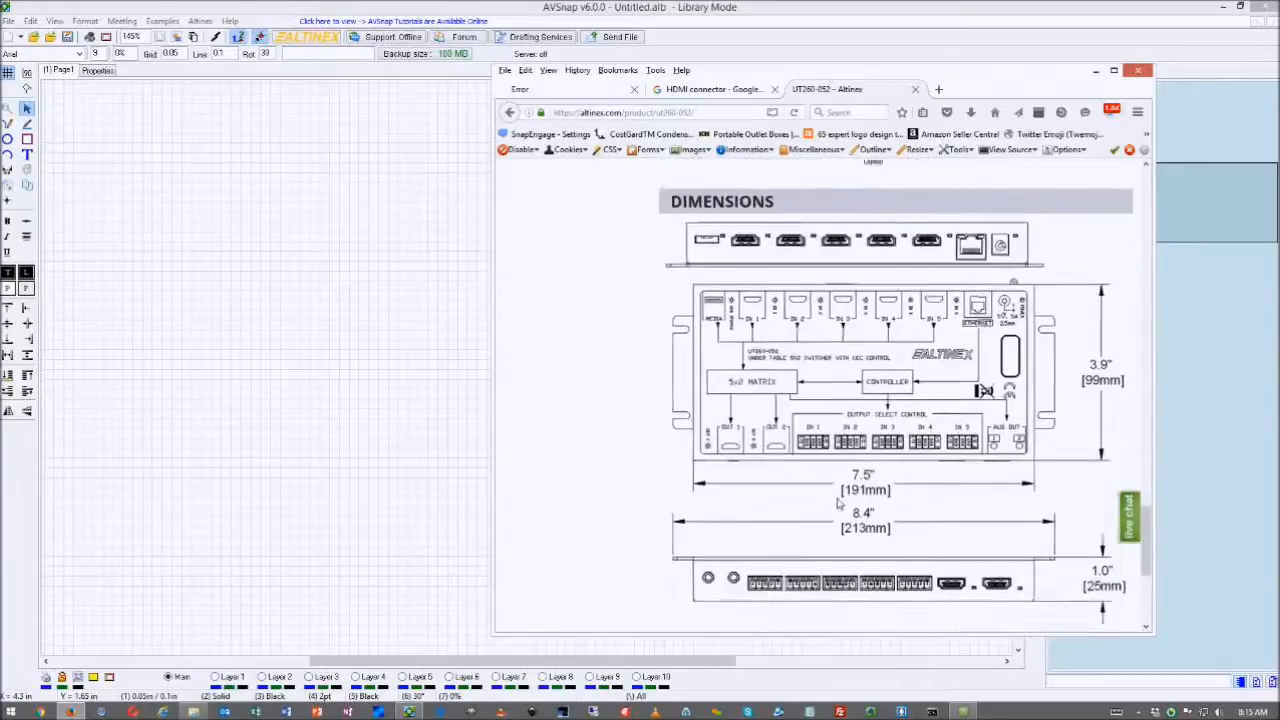
pyautogui.scroll(2, 838, 454)
pyautogui.scroll(-1, 838, 454)
pyautogui.scroll(3, 838, 453)
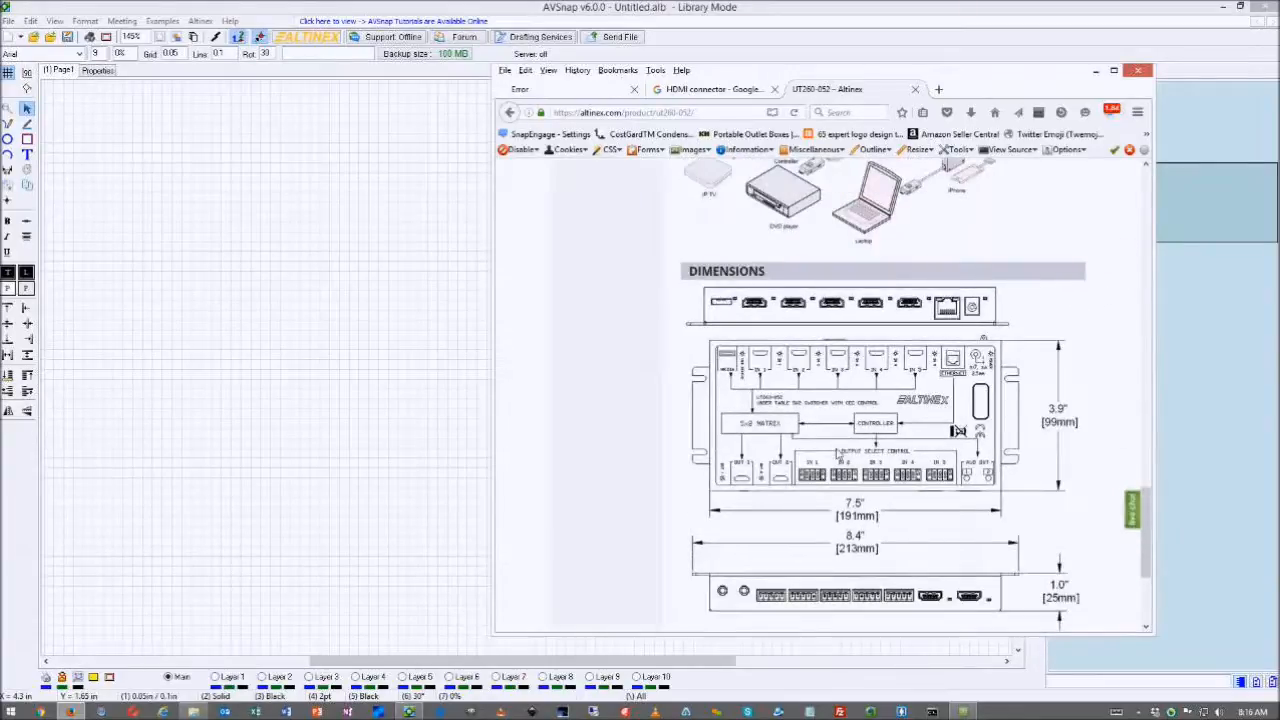
pyautogui.scroll(-7, 838, 454)
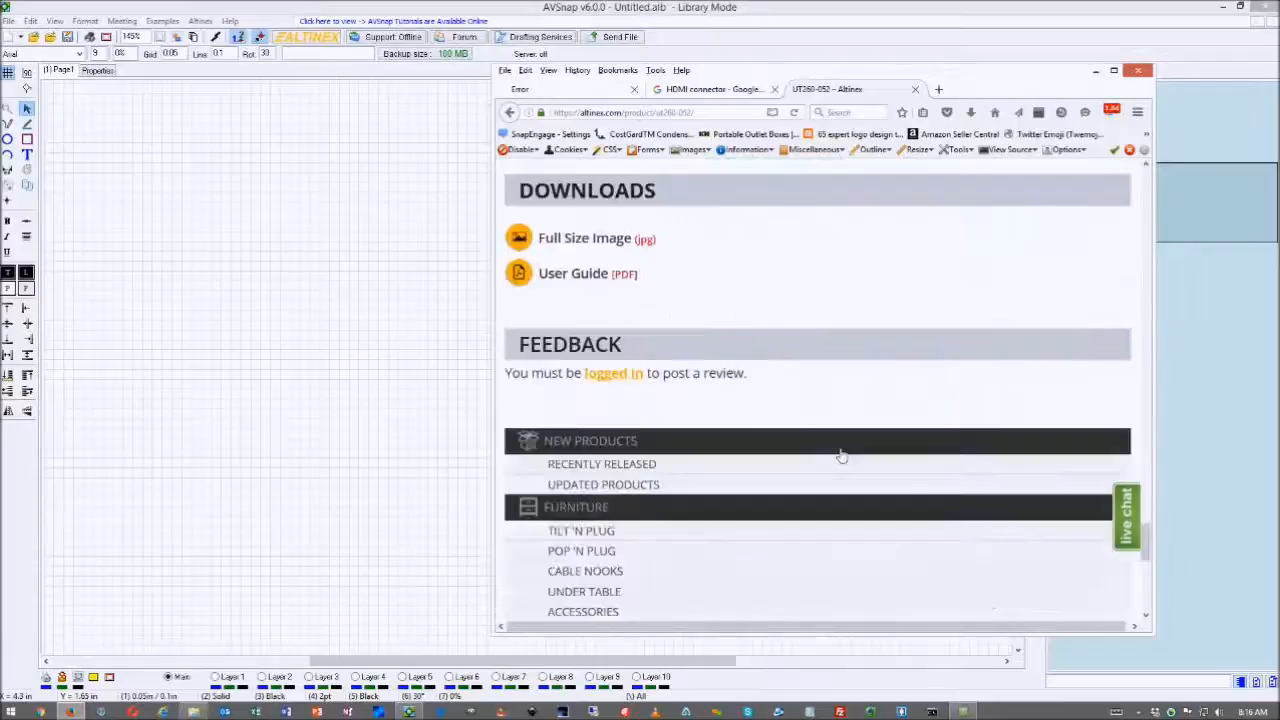
pyautogui.scroll(3, 838, 454)
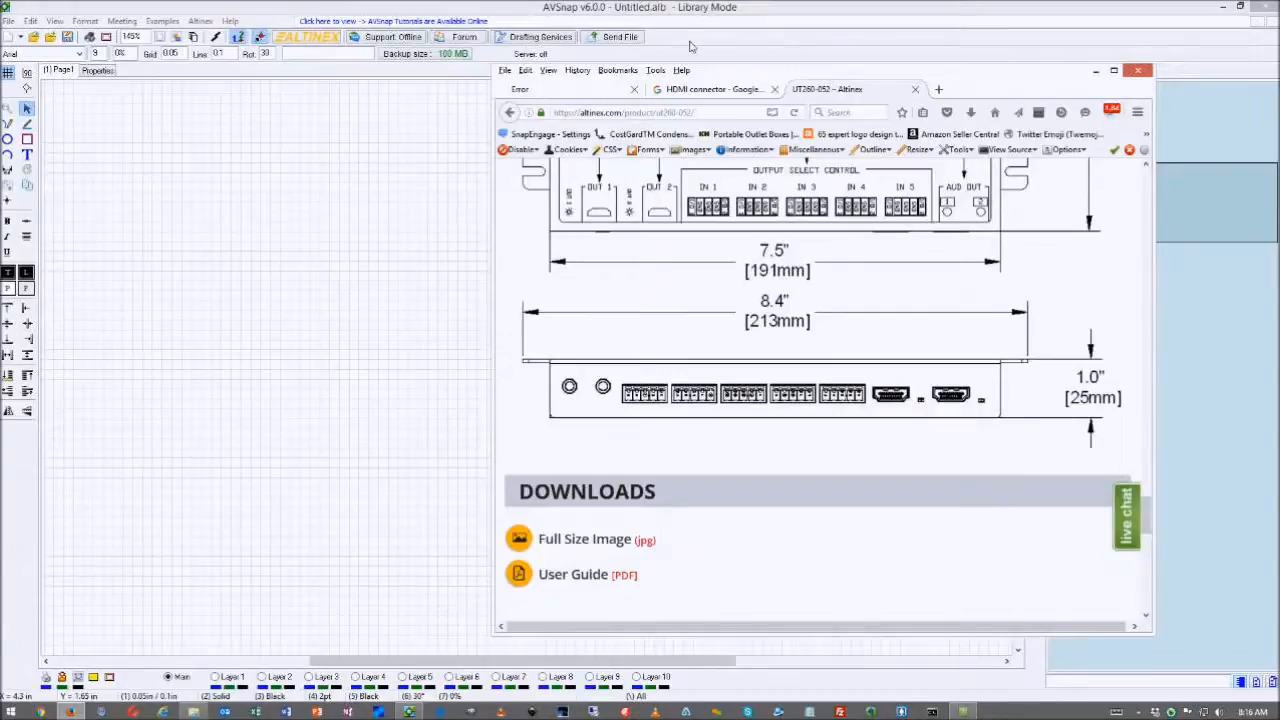
# - Move Firefox aside and drag-copy AUDIO OUT 2 into a new AUDIO OUT 3 pin below it
pyautogui.moveTo(736, 77); pyautogui.dragTo(1279, 90)
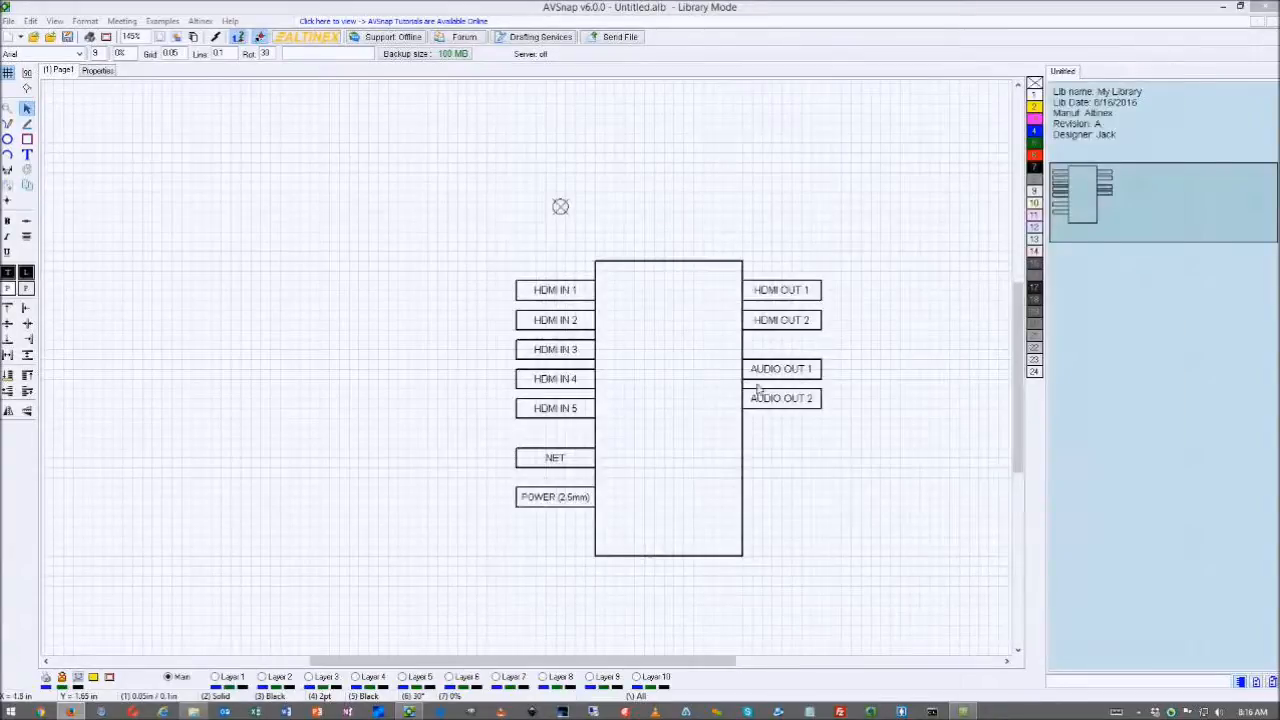
pyautogui.click(801, 401)
pyautogui.moveTo(808, 403); pyautogui.dragTo(812, 446)
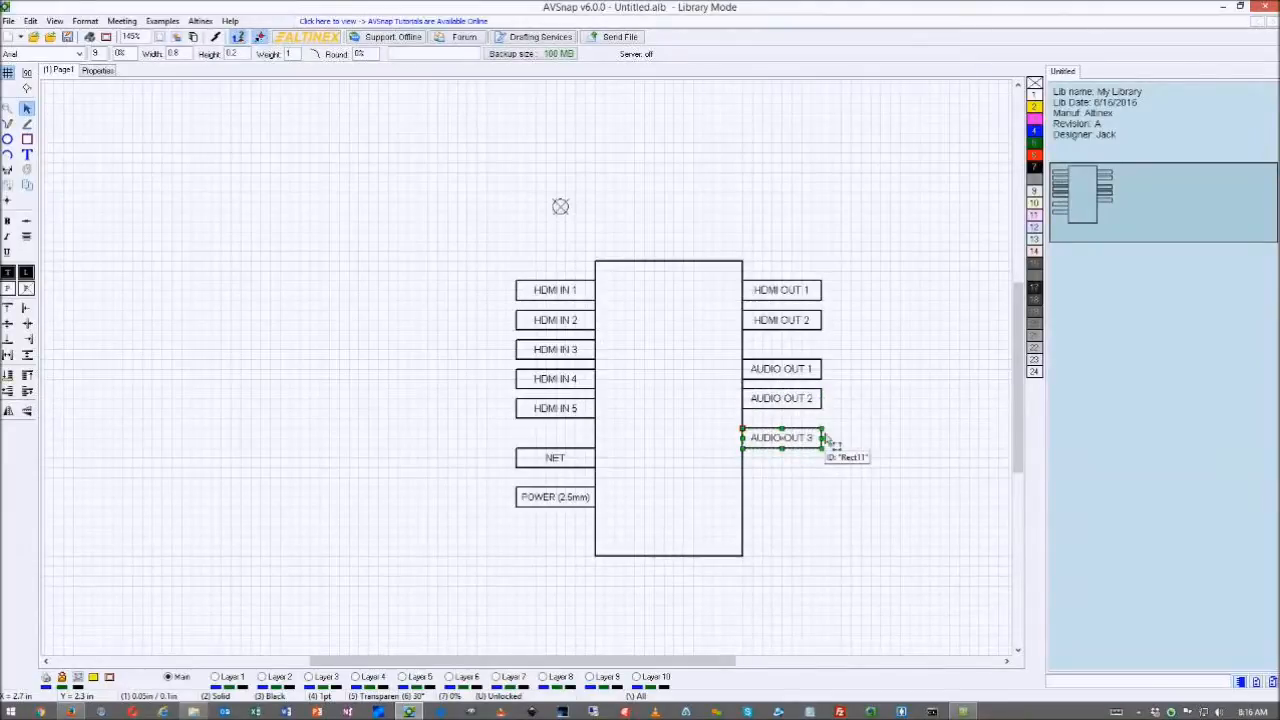
# - Rename the copied pin to I/O 1 and clone it downward for the following I/O pins
pyautogui.doubleClick(808, 438)
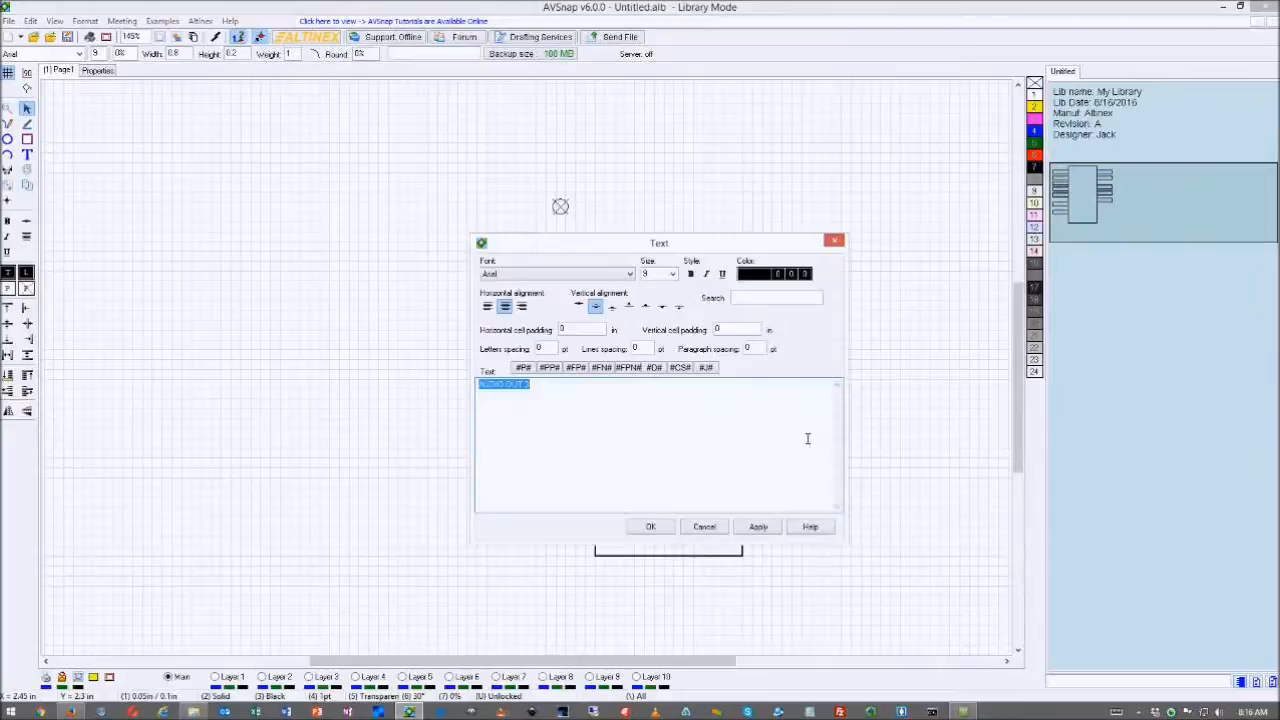
pyautogui.press('BackSpace')
pyautogui.click(650, 526)
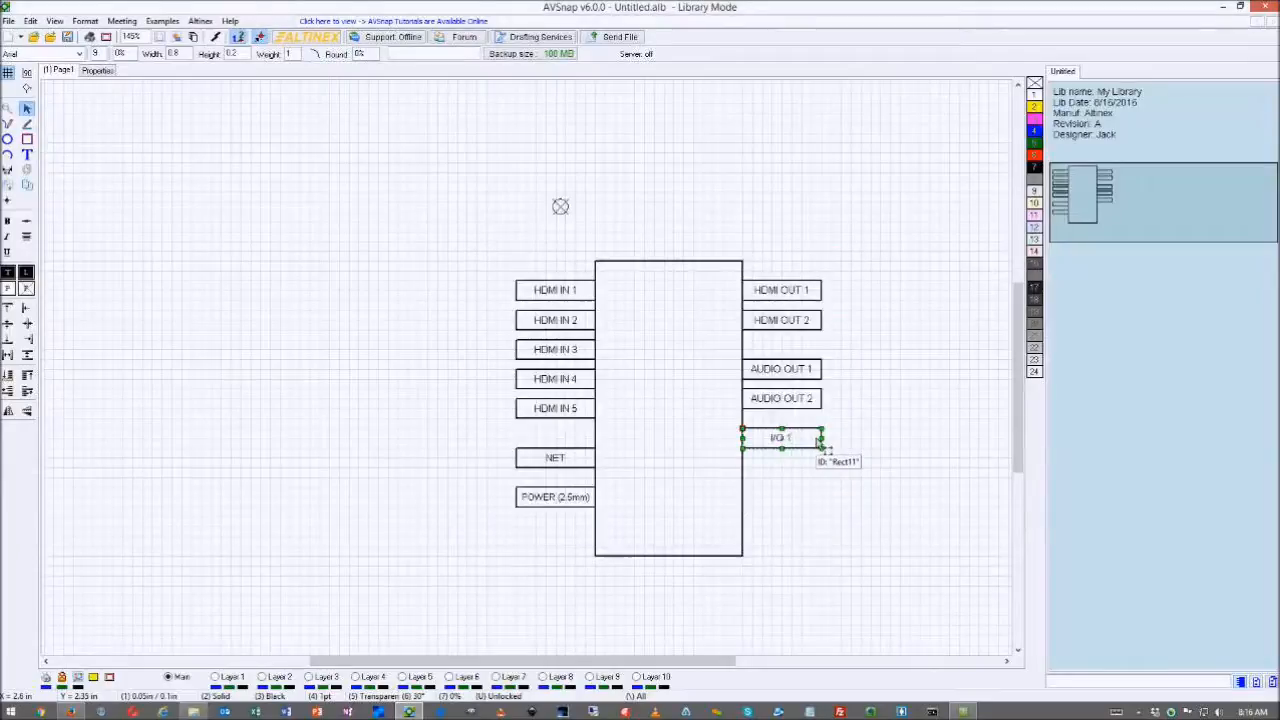
pyautogui.click(27, 185)
pyautogui.moveTo(783, 442); pyautogui.dragTo(797, 562)
# - Lengthen the device body rectangle to cover the I/O pins and adjust its width
pyautogui.click(668, 556)
pyautogui.moveTo(668, 556); pyautogui.dragTo(670, 588)
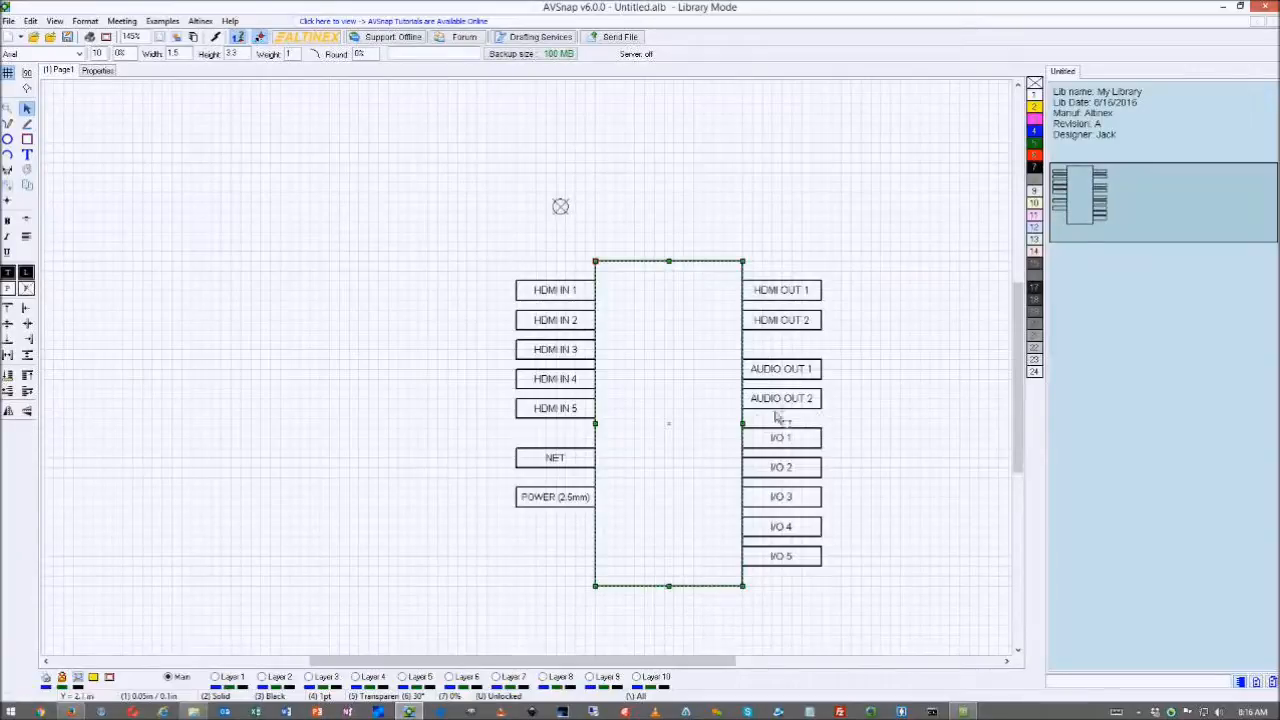
pyautogui.moveTo(742, 424)
pyautogui.mouseDown()
pyautogui.moveTo(680, 426)
pyautogui.moveTo(746, 430)
pyautogui.mouseUp()
# - Add a UT260-052 title label inside the device body and move it to the top
pyautogui.click(654, 304)
pyautogui.doubleClick(653, 308)
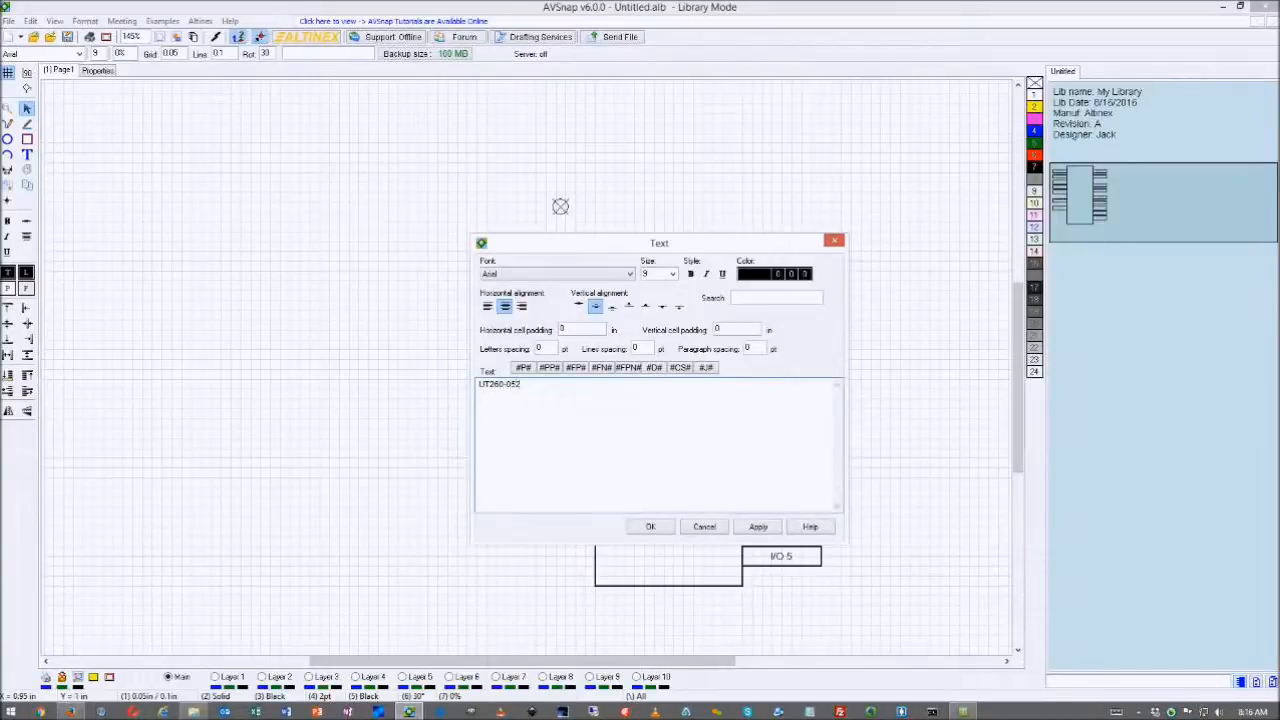
pyautogui.click(650, 528)
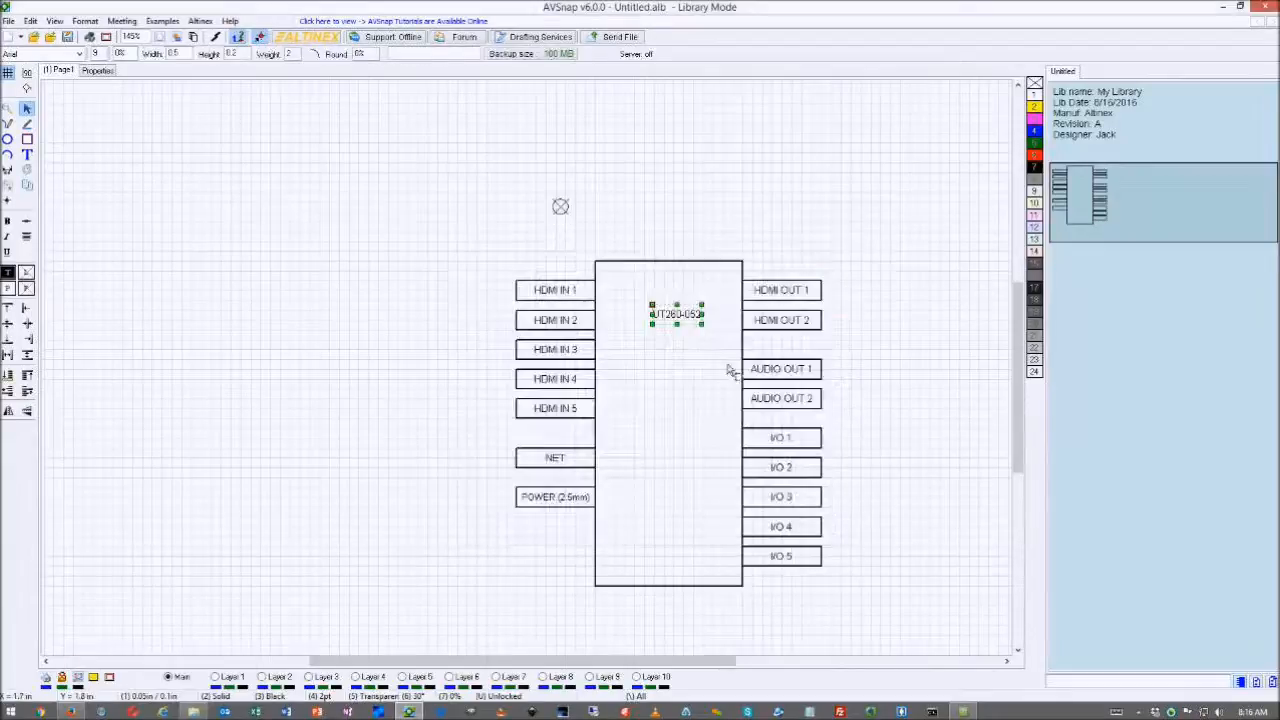
pyautogui.moveTo(690, 320); pyautogui.dragTo(684, 292)
# - Narrow the body and move the right-side output and I/O pins flush against its edge
pyautogui.click(742, 356)
pyautogui.moveTo(742, 424); pyautogui.dragTo(683, 430)
pyautogui.click(643, 290)
pyautogui.moveTo(848, 260); pyautogui.dragTo(767, 592)
pyautogui.moveTo(785, 280); pyautogui.dragTo(727, 282)
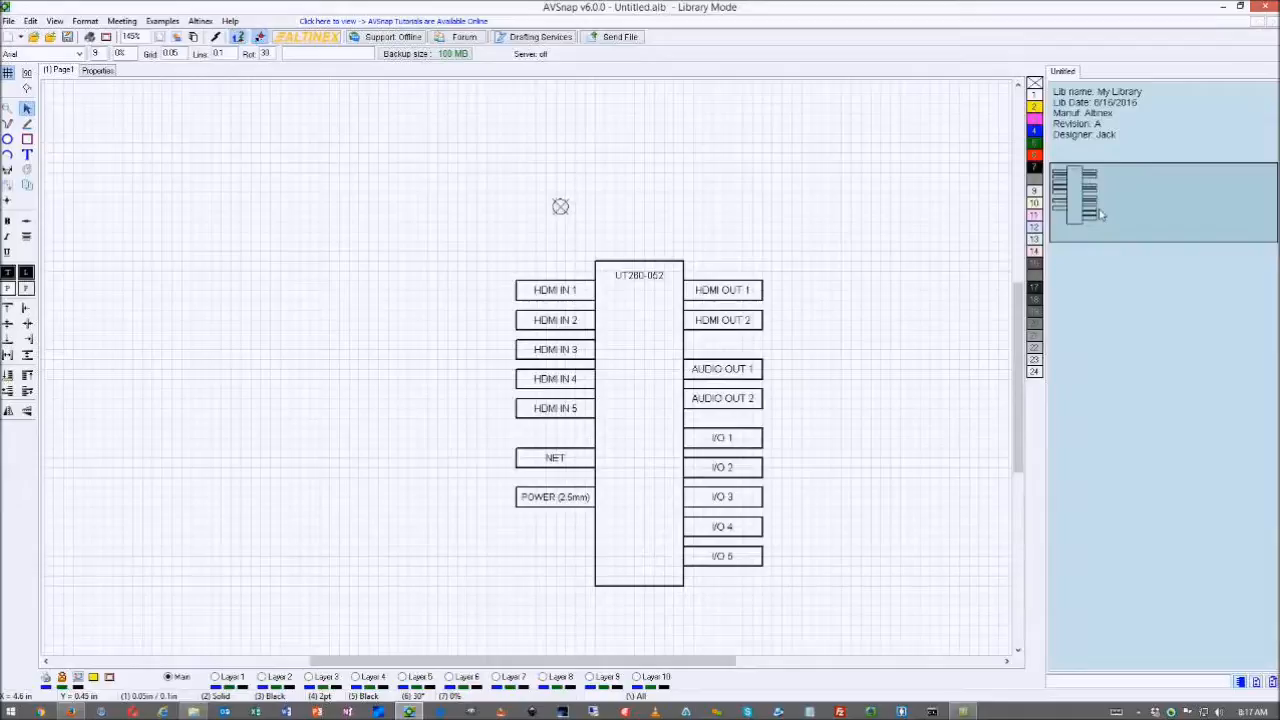
pyautogui.click(1145, 209)
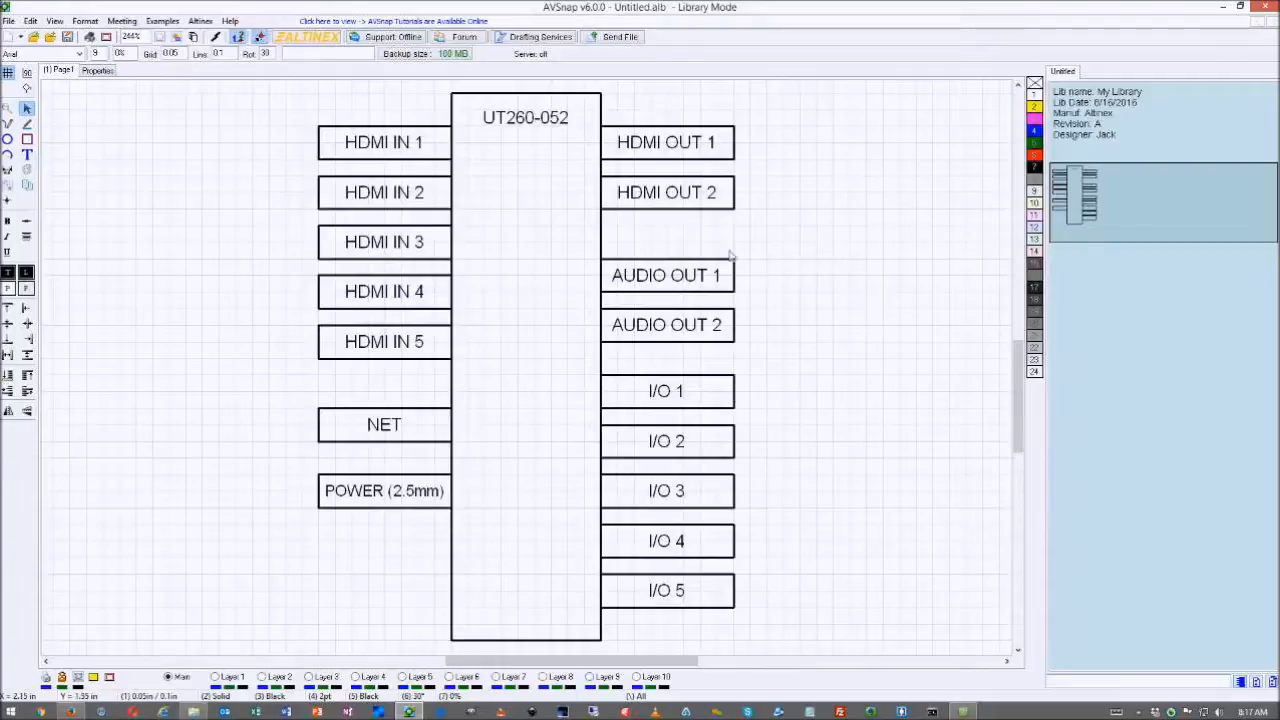
# - Move the origin marker to the symbol's top-left corner
pyautogui.scroll(-3, 677, 226)
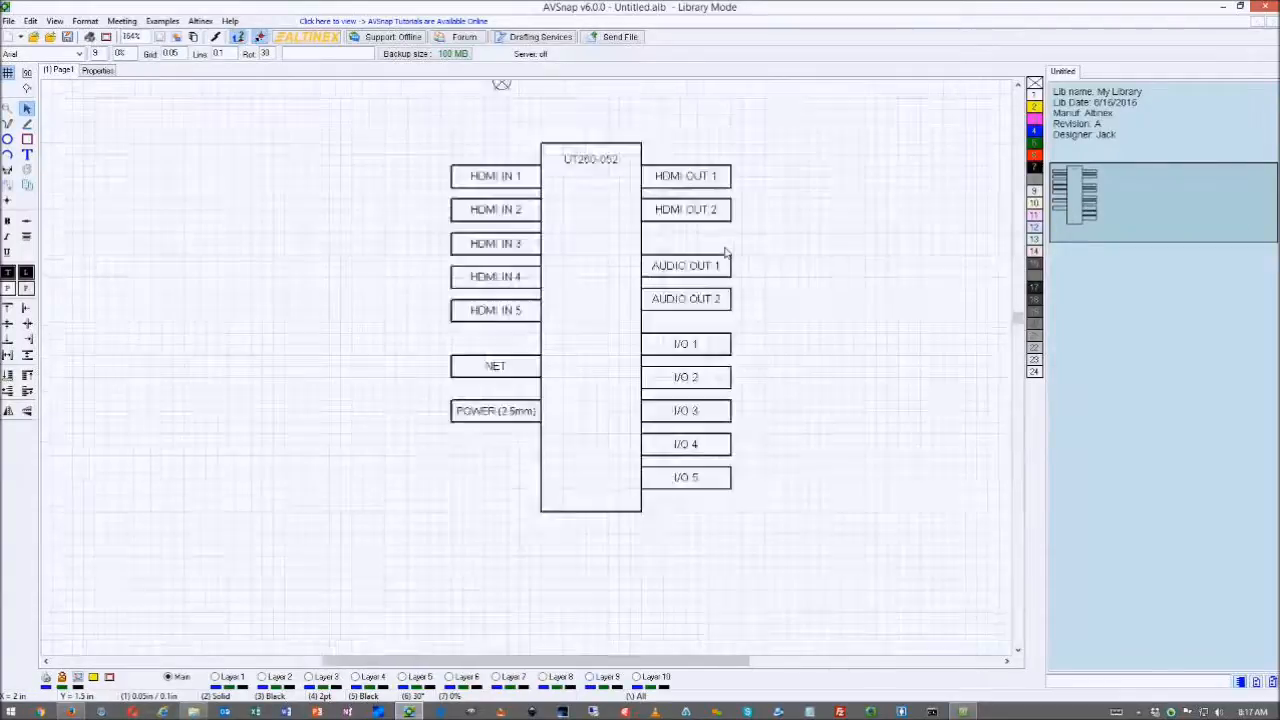
pyautogui.click(1122, 201)
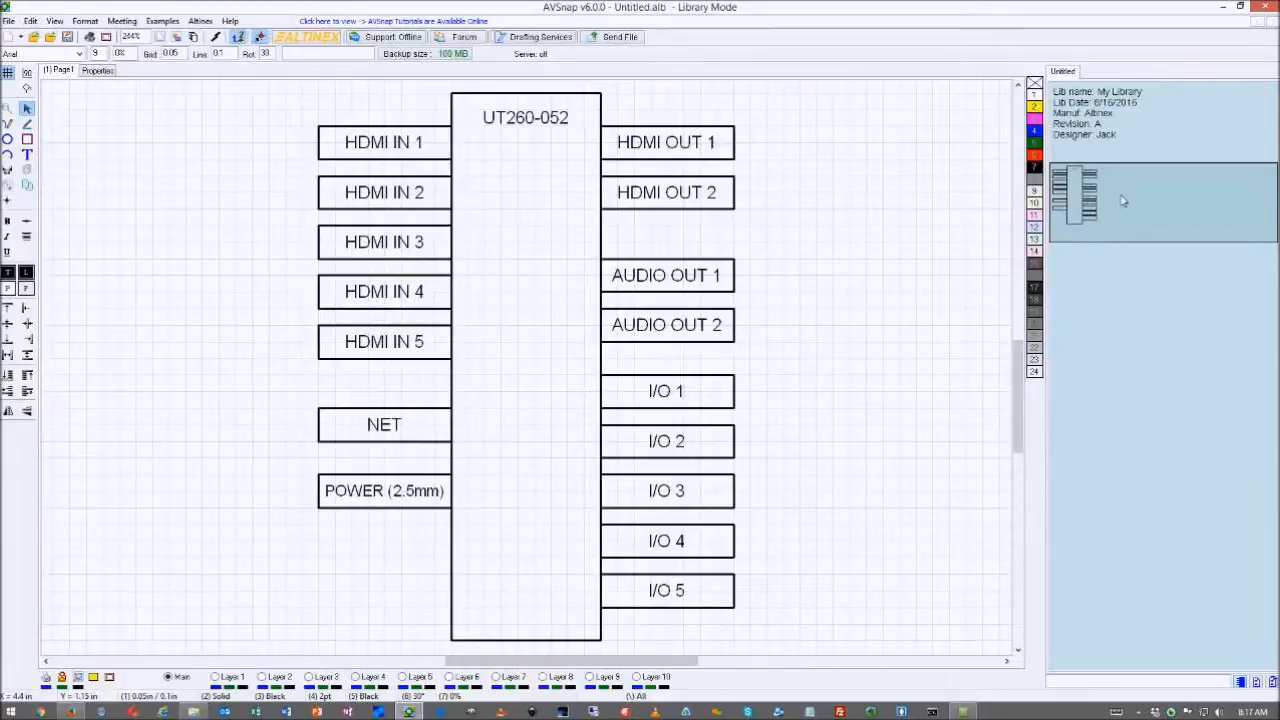
pyautogui.scroll(-1, 575, 270)
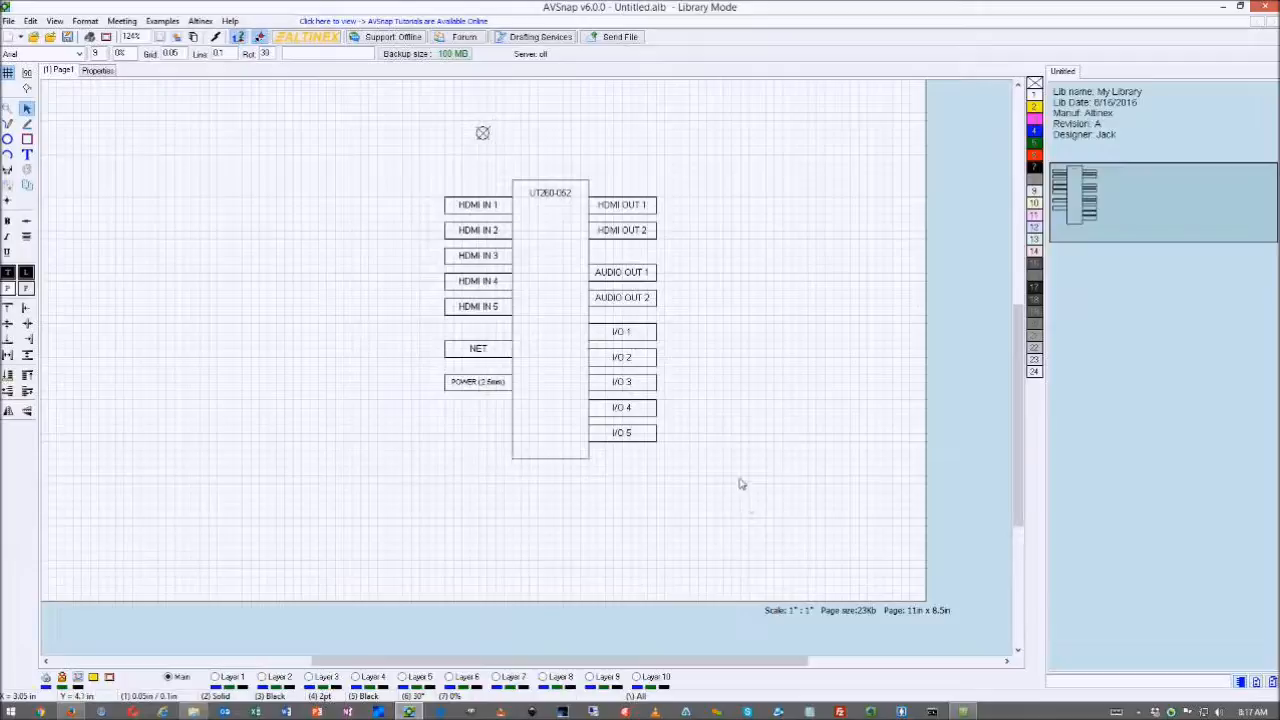
pyautogui.moveTo(482, 134); pyautogui.dragTo(444, 180)
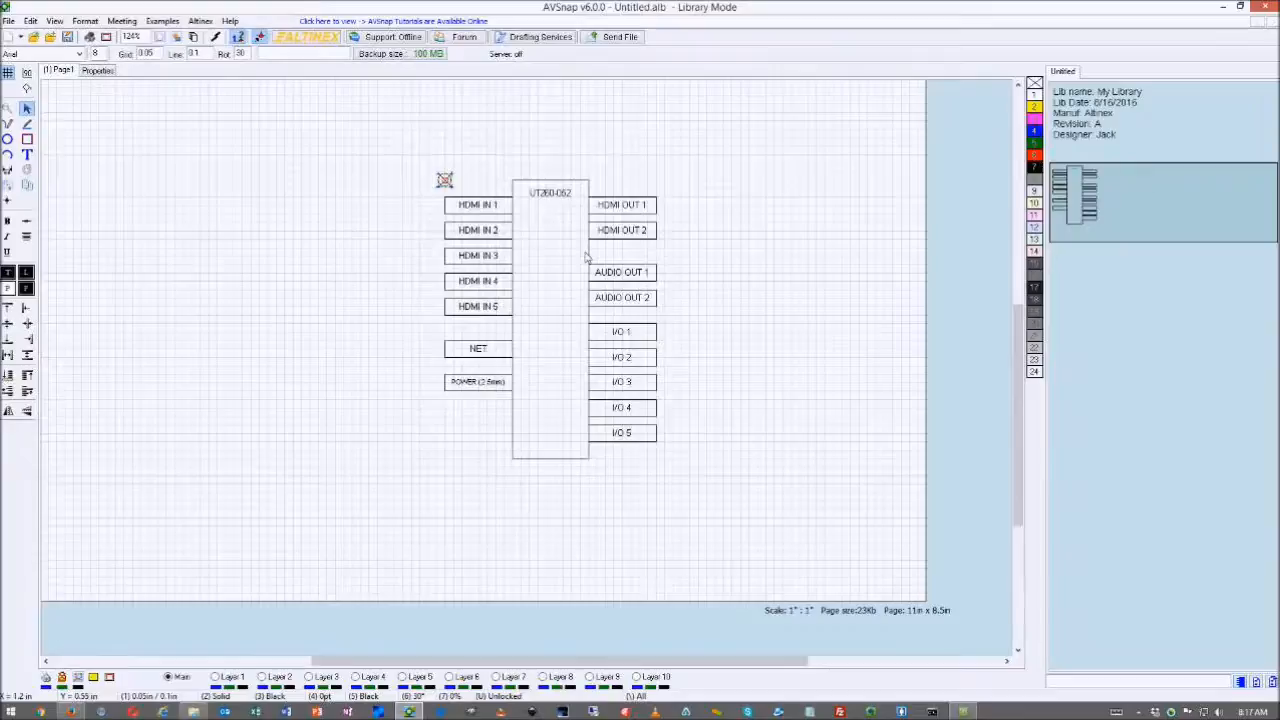
# - Shift the whole UT260-052 symbol up and to the left on the page
pyautogui.scroll(-2, 679, 322)
pyautogui.moveTo(456, 174); pyautogui.dragTo(786, 478)
pyautogui.moveTo(601, 293); pyautogui.dragTo(553, 236)
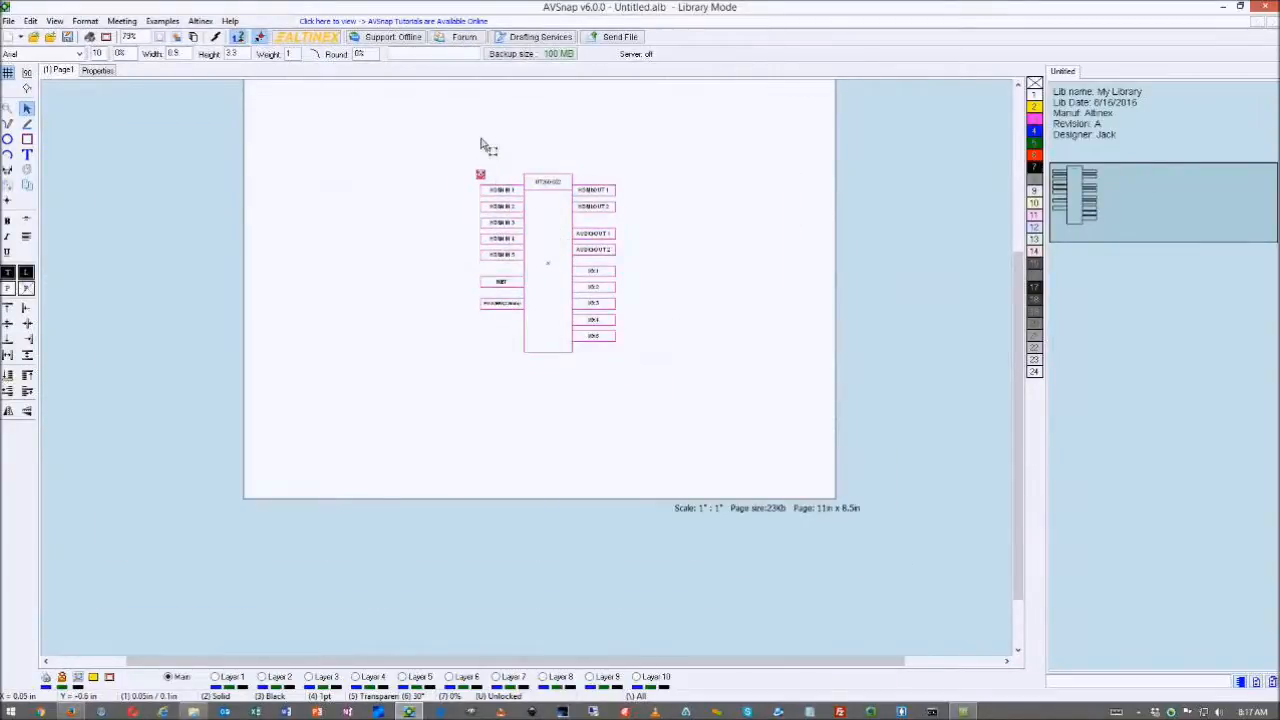
pyautogui.scroll(3, 486, 145)
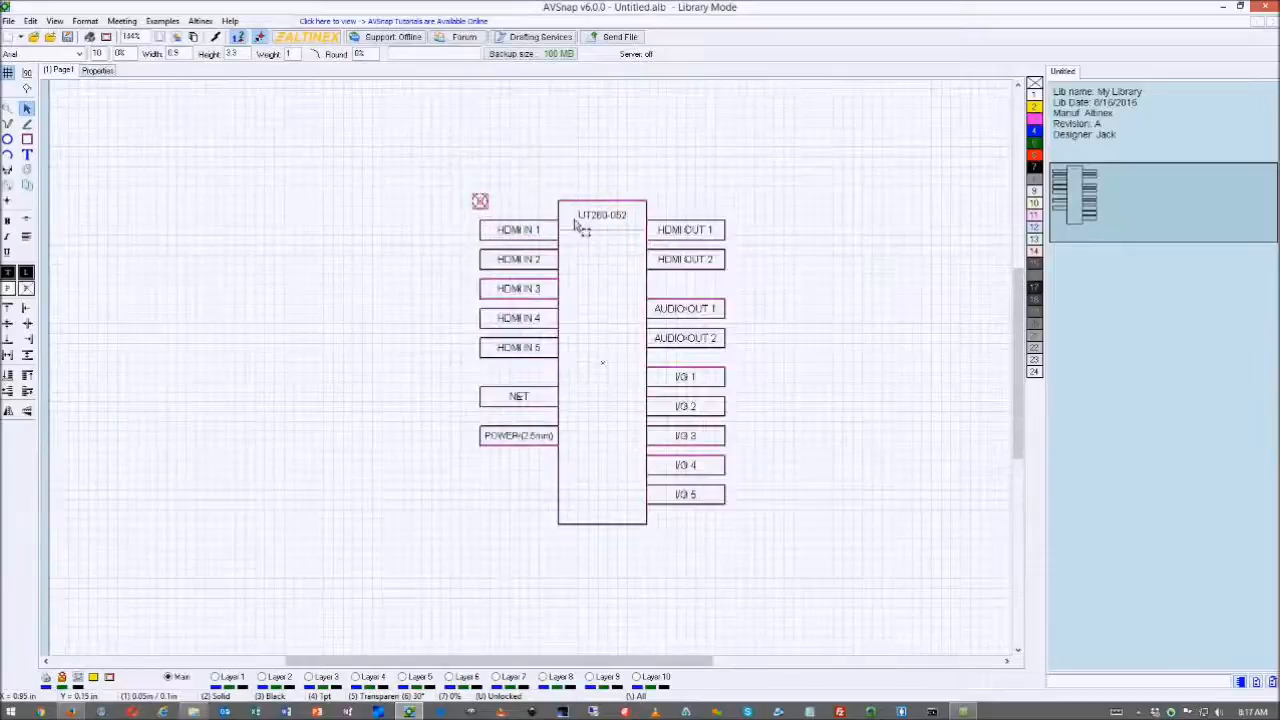
pyautogui.moveTo(567, 227); pyautogui.dragTo(564, 211)
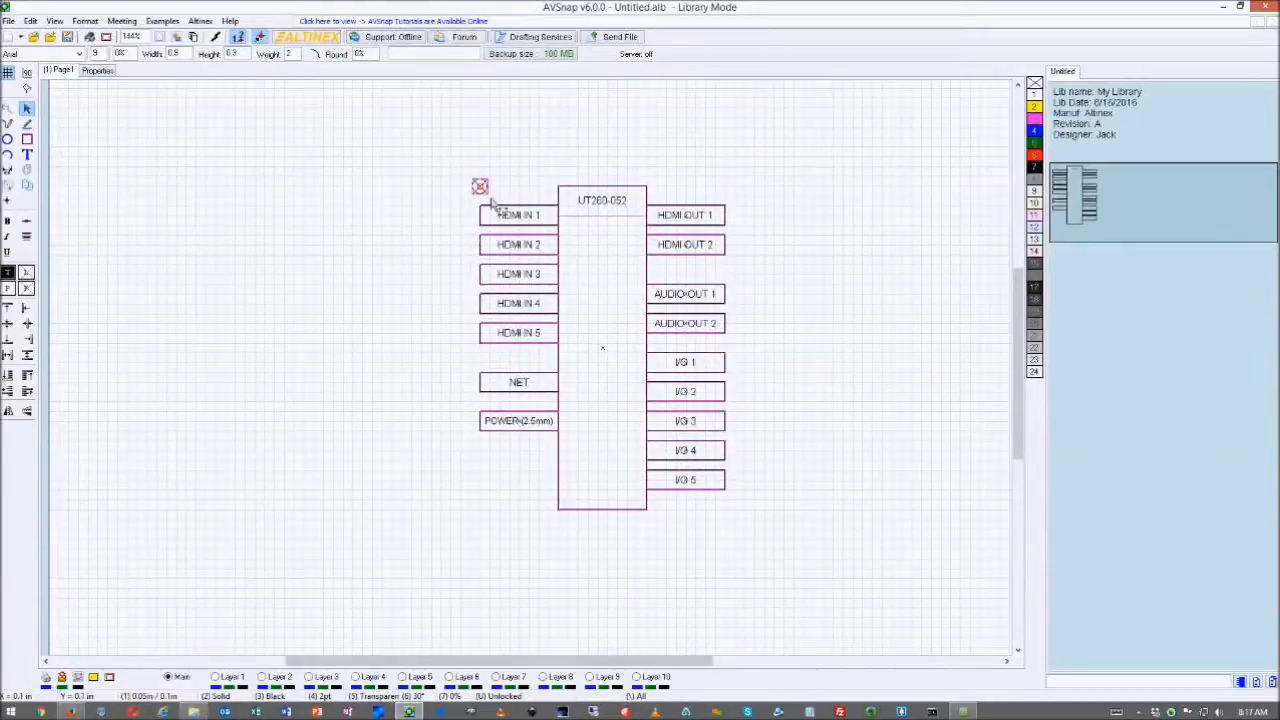
pyautogui.click(816, 330)
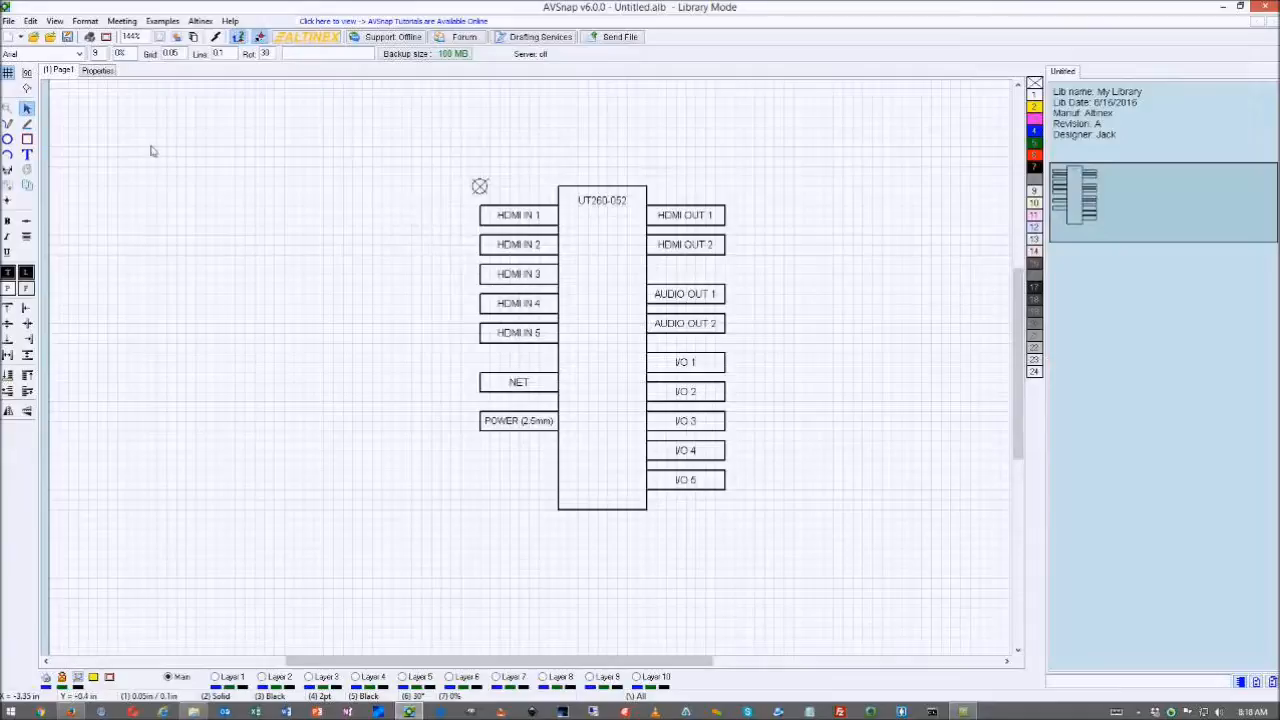
pyautogui.click(480, 218)
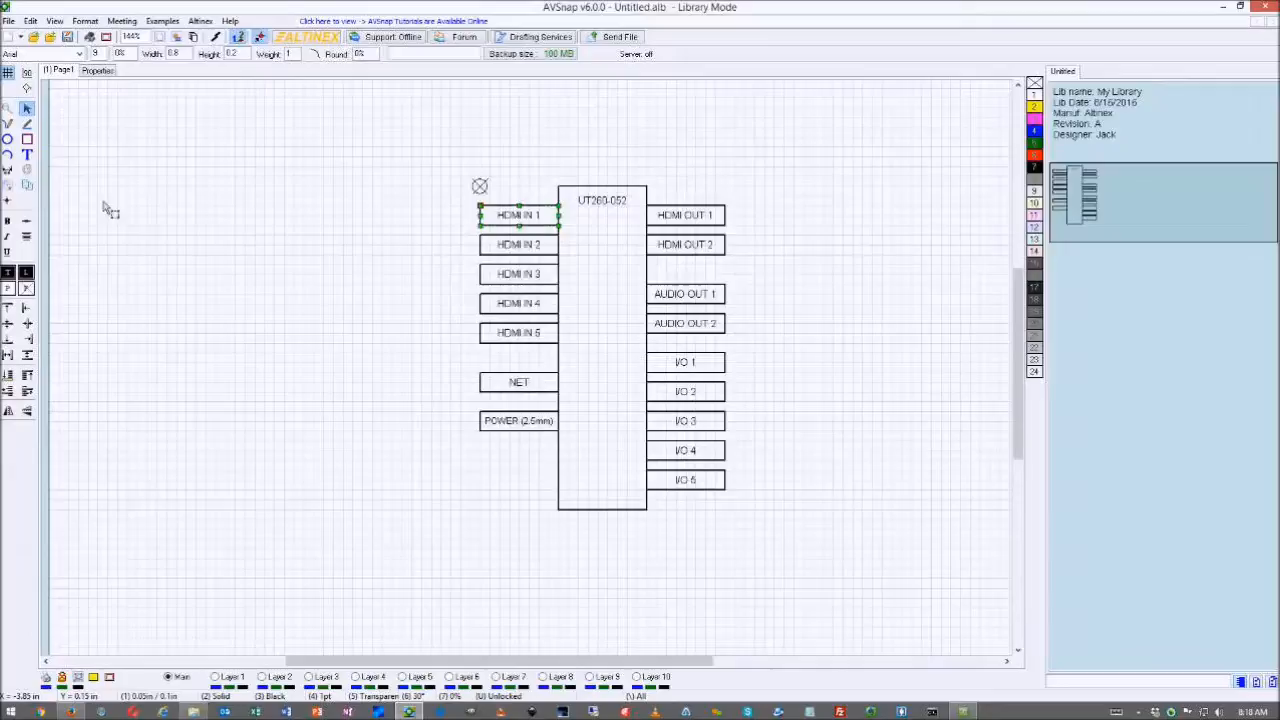
# - Place a snap point on HDMI IN 1's left end and delete the stray extra one
pyautogui.click(7, 204)
pyautogui.click(7, 204)
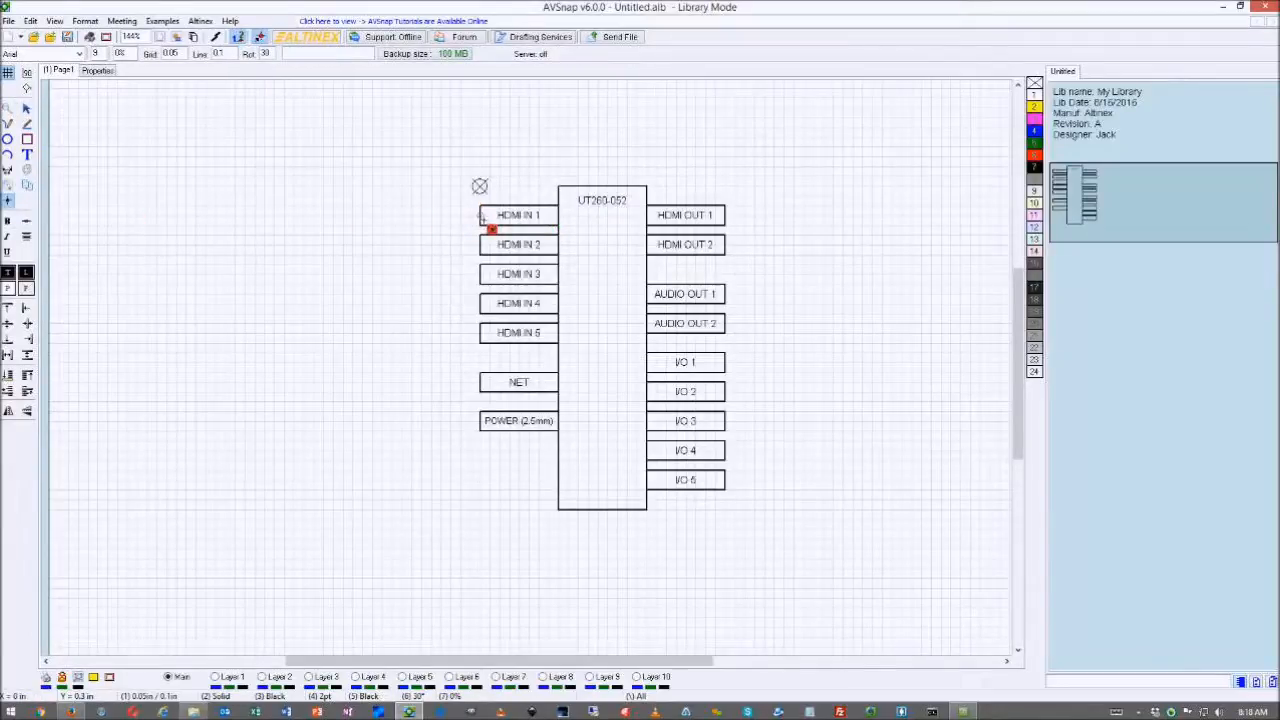
pyautogui.click(479, 215)
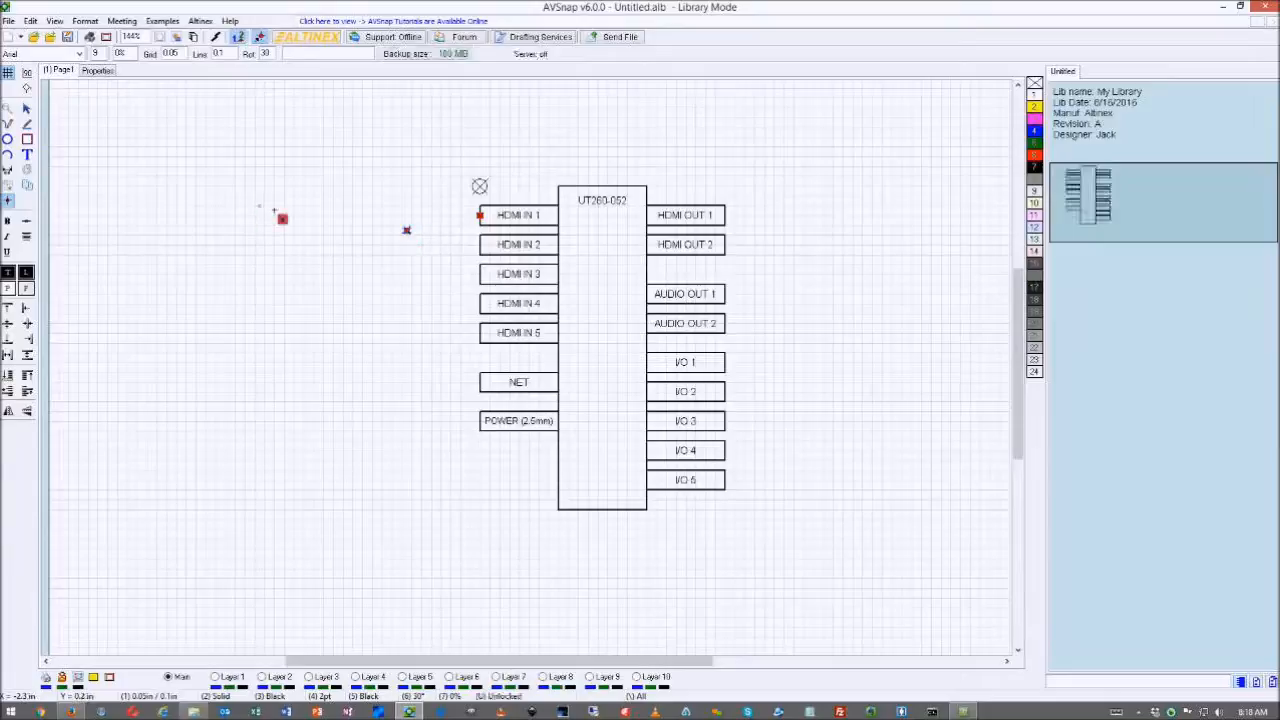
pyautogui.press('Escape')
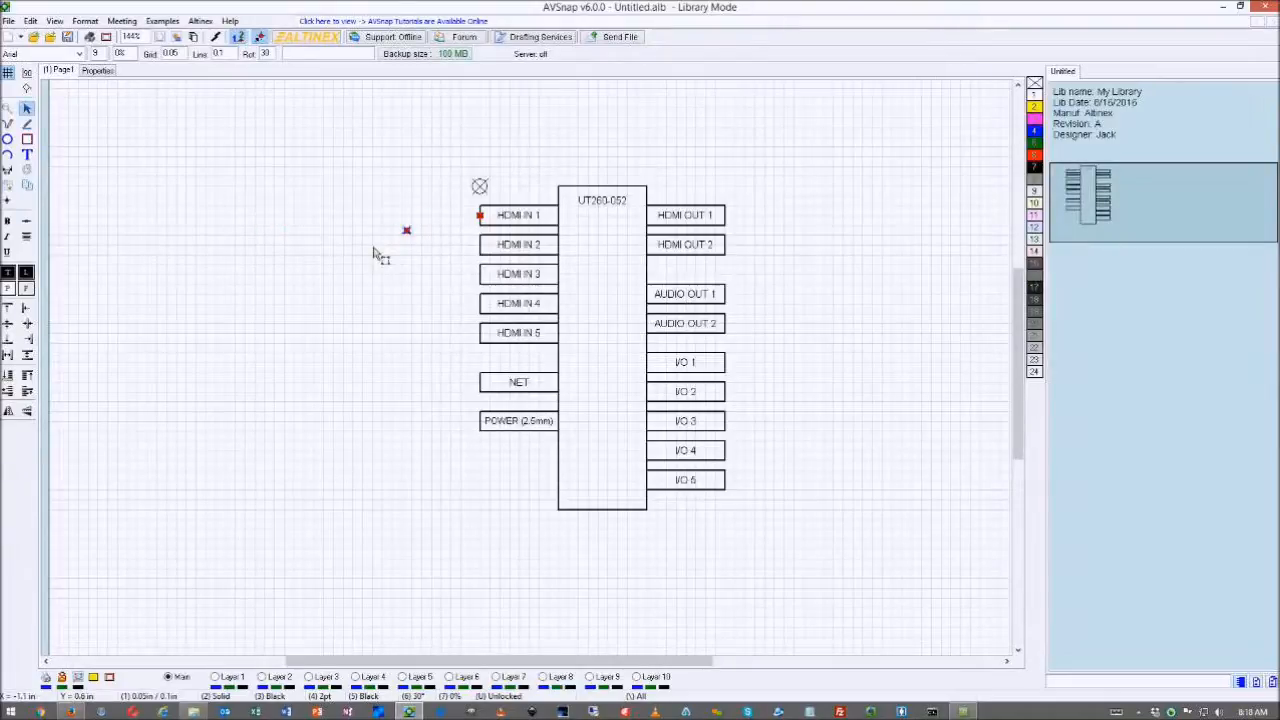
pyautogui.press('Delete')
pyautogui.click(480, 217)
pyautogui.doubleClick(480, 217)
# - Describe the snap point as HDMI INPUT with HDMI connector, Video category and female socket
pyautogui.moveTo(603, 240); pyautogui.dragTo(555, 252)
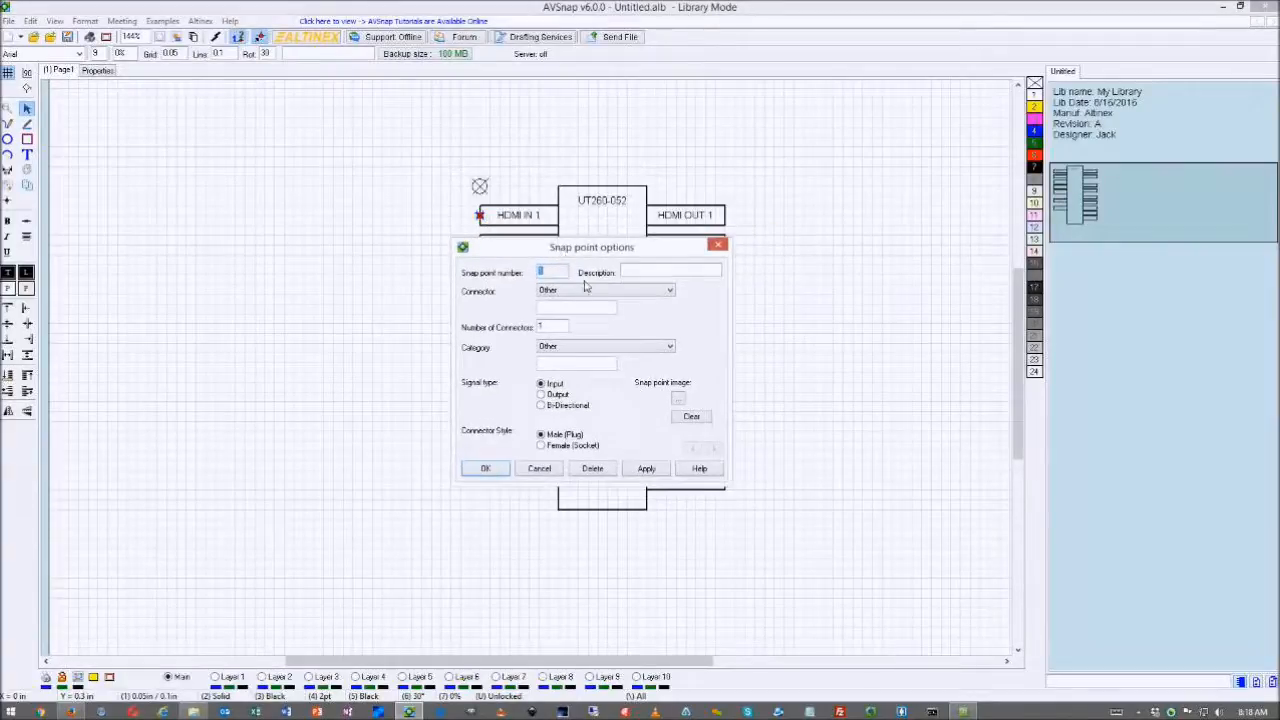
pyautogui.click(634, 272)
pyautogui.click(573, 291)
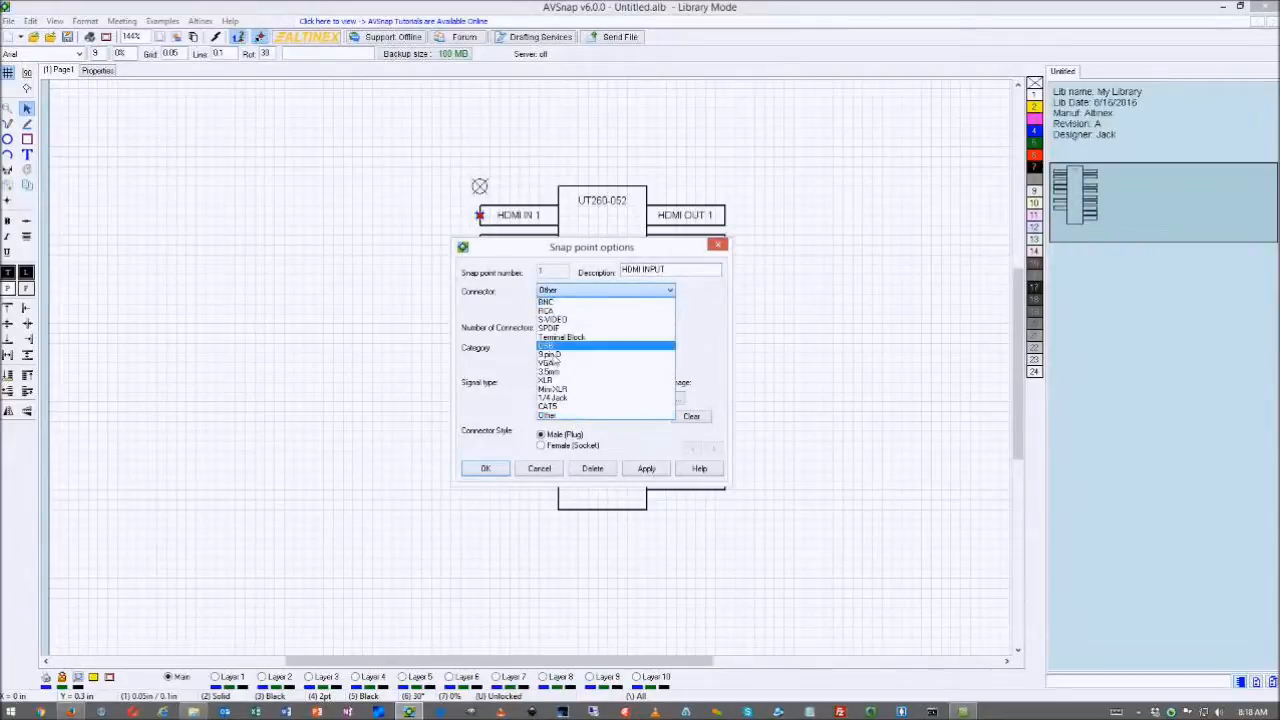
pyautogui.click(570, 293)
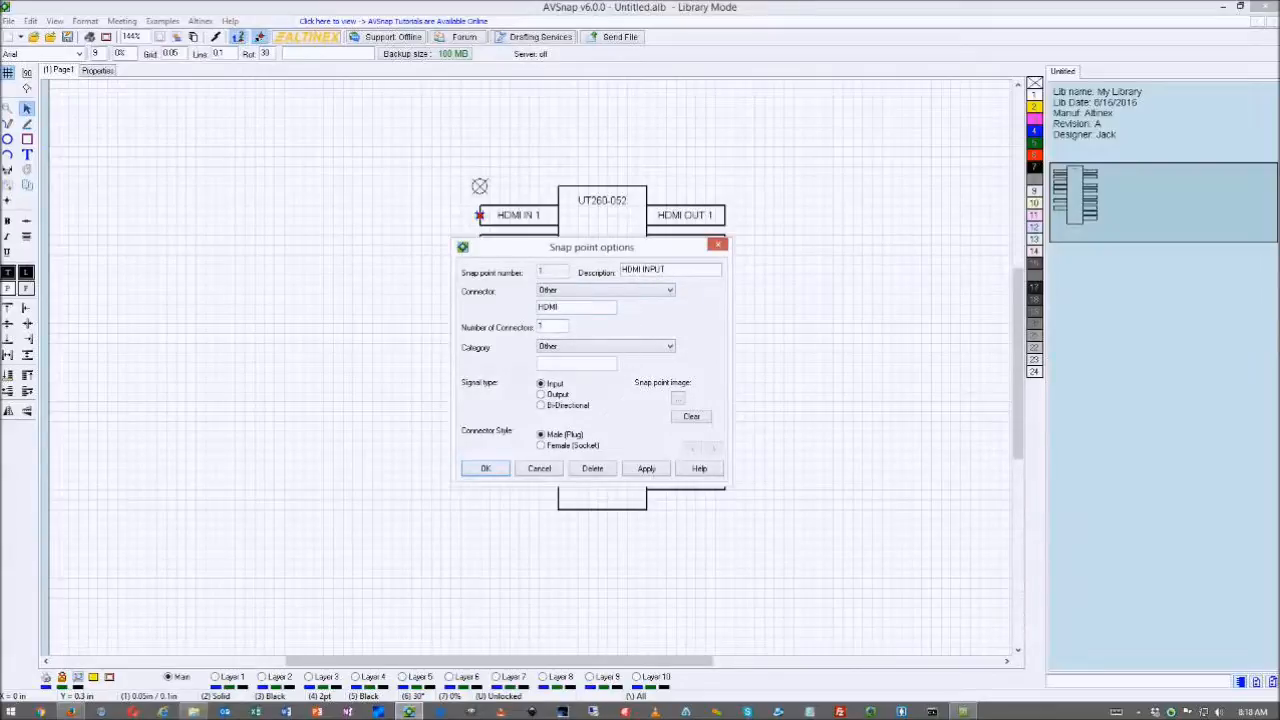
pyautogui.click(565, 349)
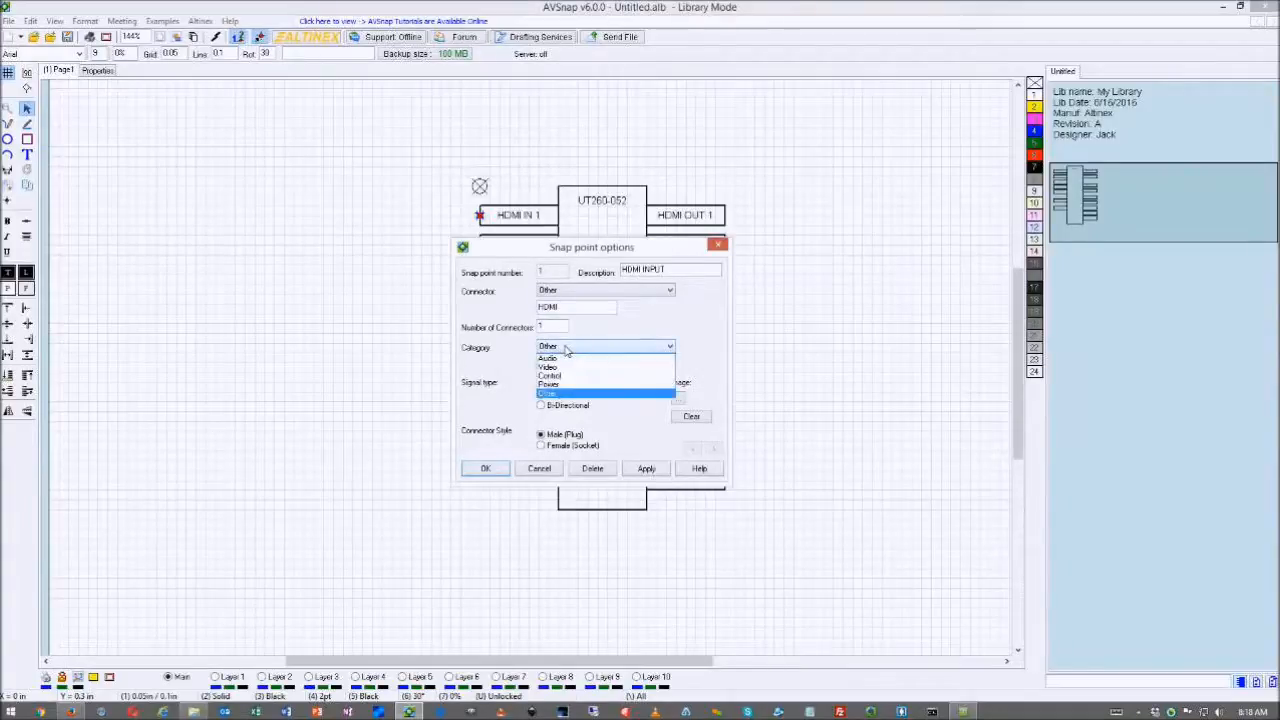
pyautogui.click(567, 357)
pyautogui.click(571, 349)
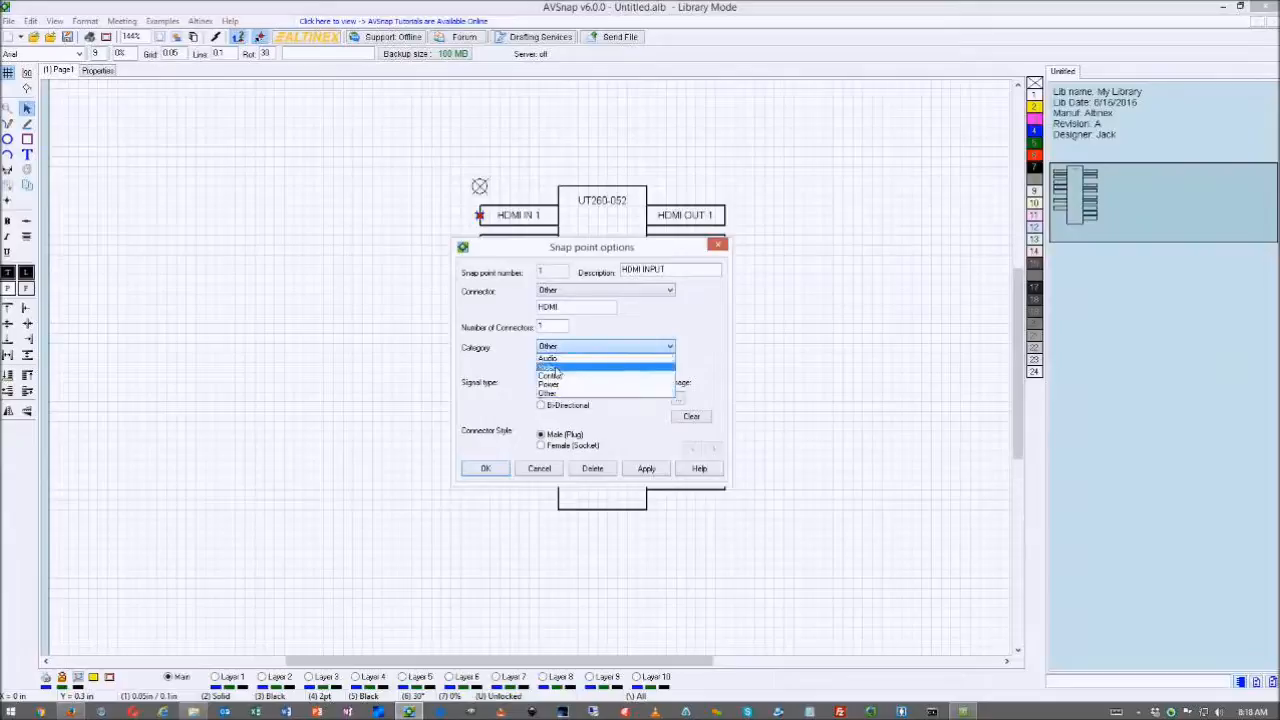
pyautogui.click(551, 368)
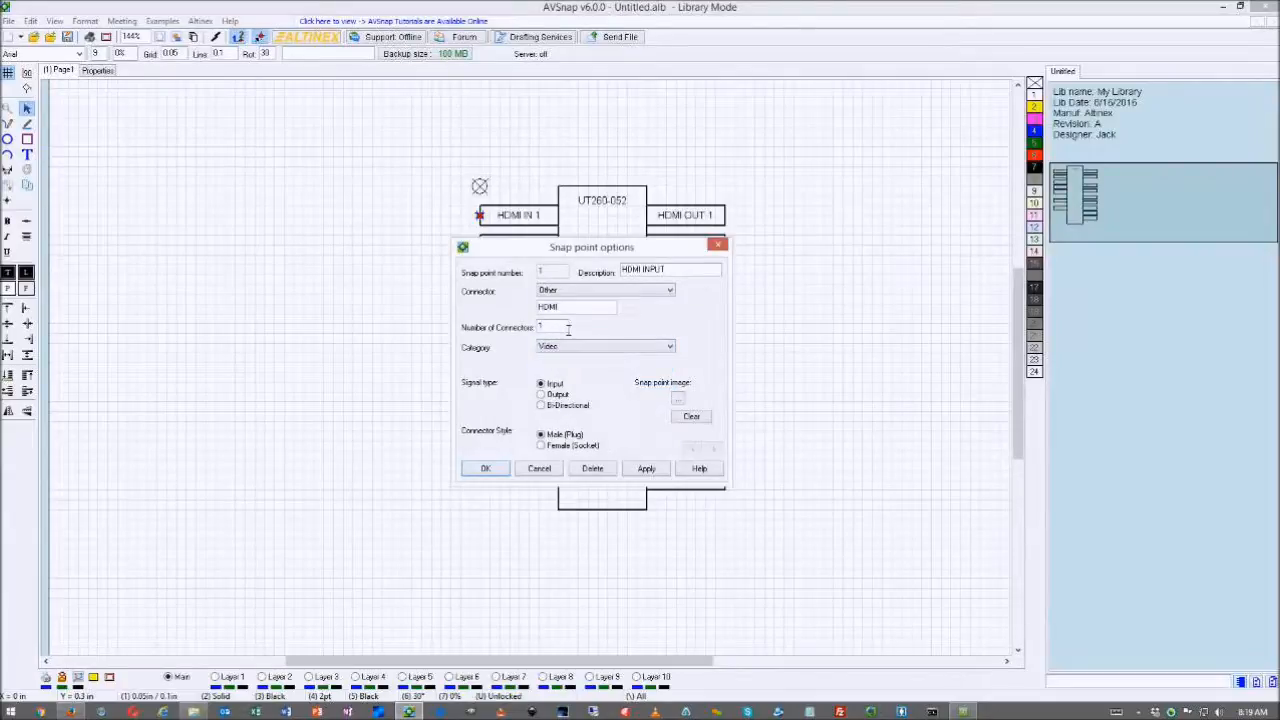
pyautogui.moveTo(625, 249); pyautogui.dragTo(617, 276)
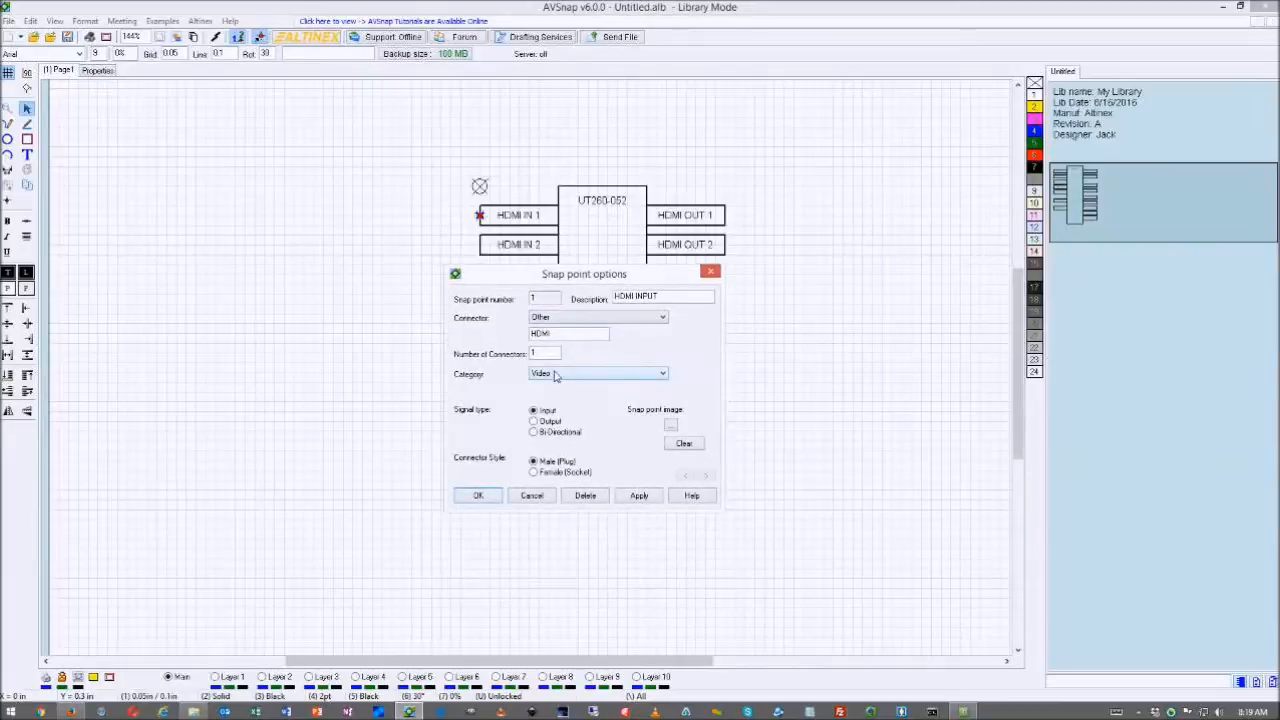
pyautogui.click(534, 473)
pyautogui.click(71, 712)
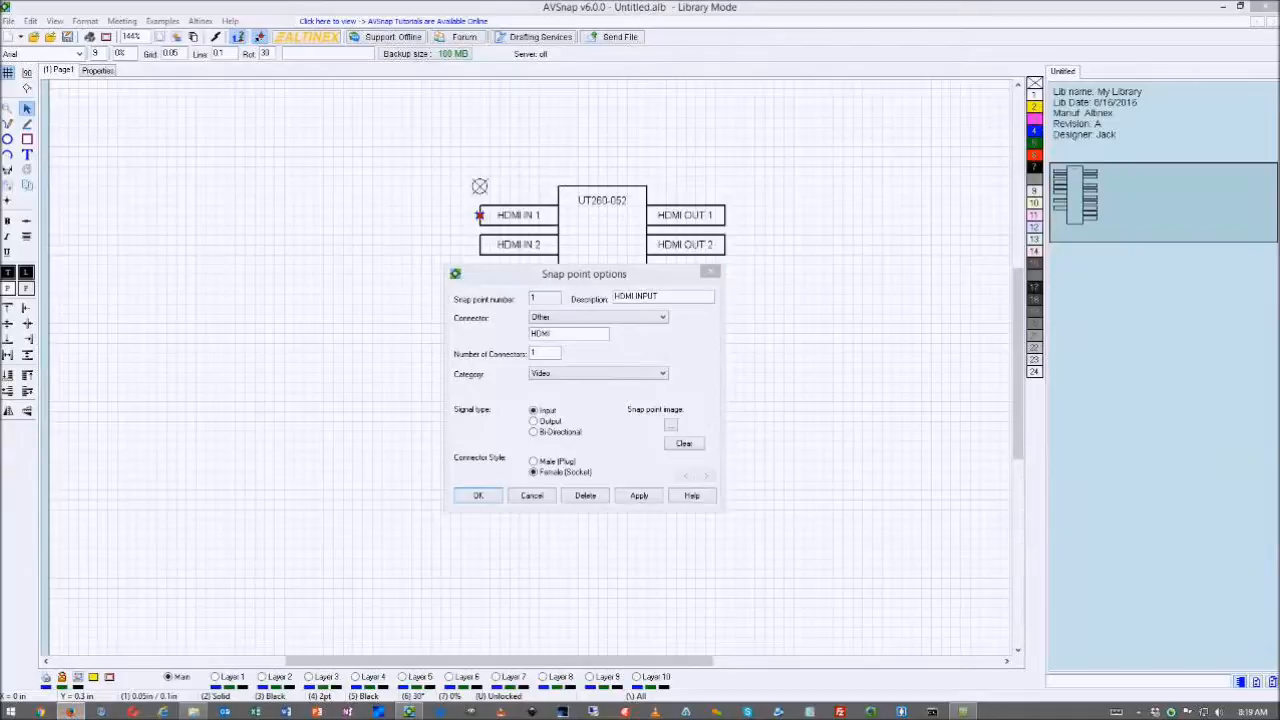
pyautogui.moveTo(1279, 100); pyautogui.dragTo(583, 69)
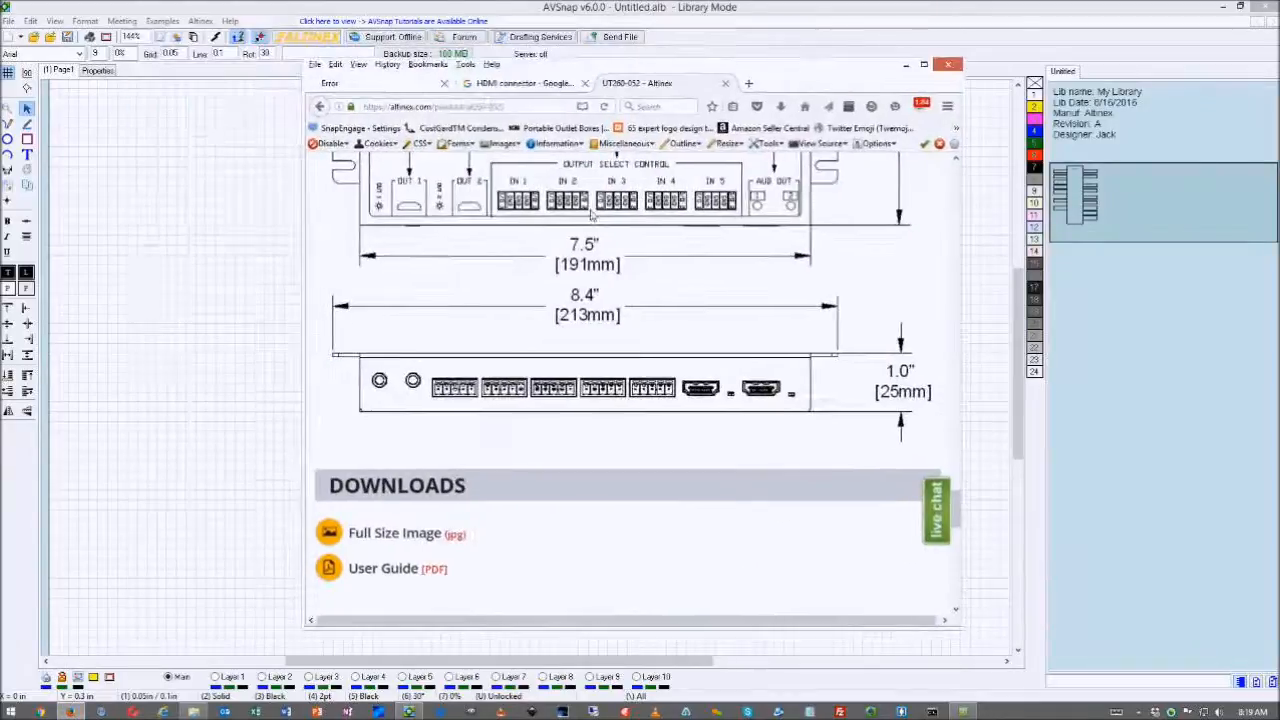
# - Switch to the HDMI connector Google Images results and enlarge the connector collage preview
pyautogui.scroll(-3, 620, 218)
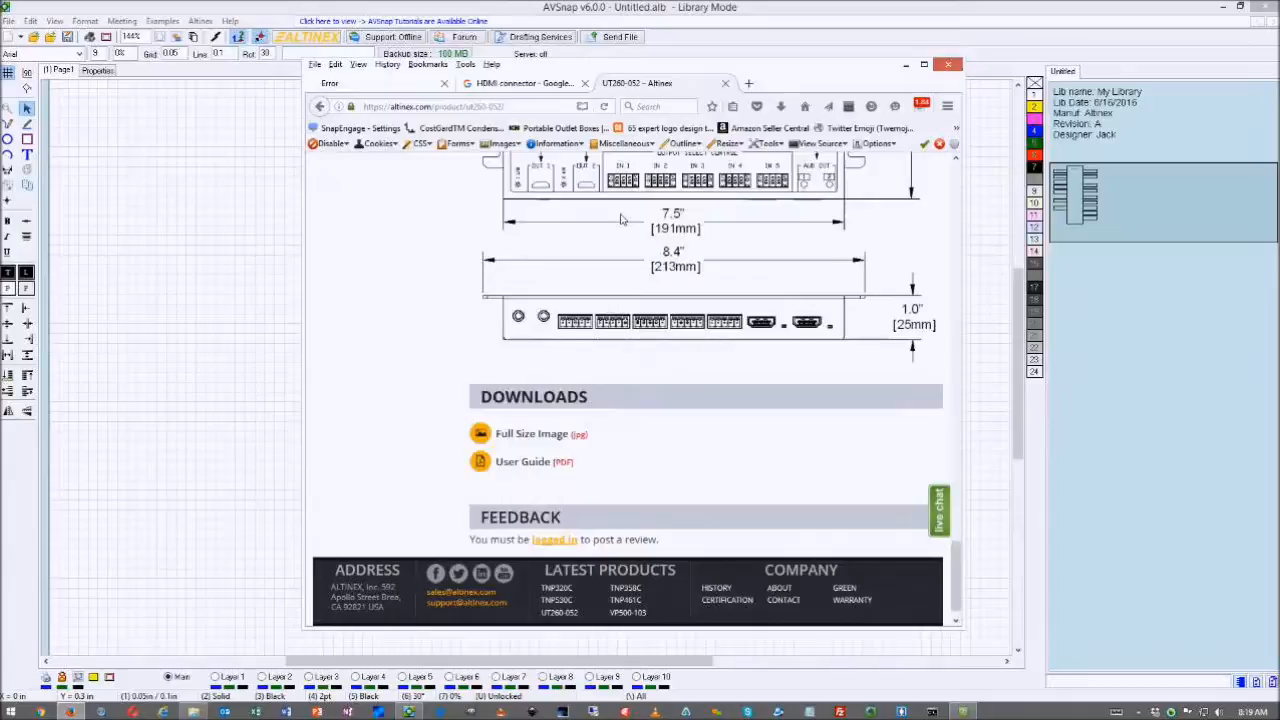
pyautogui.scroll(15, 620, 218)
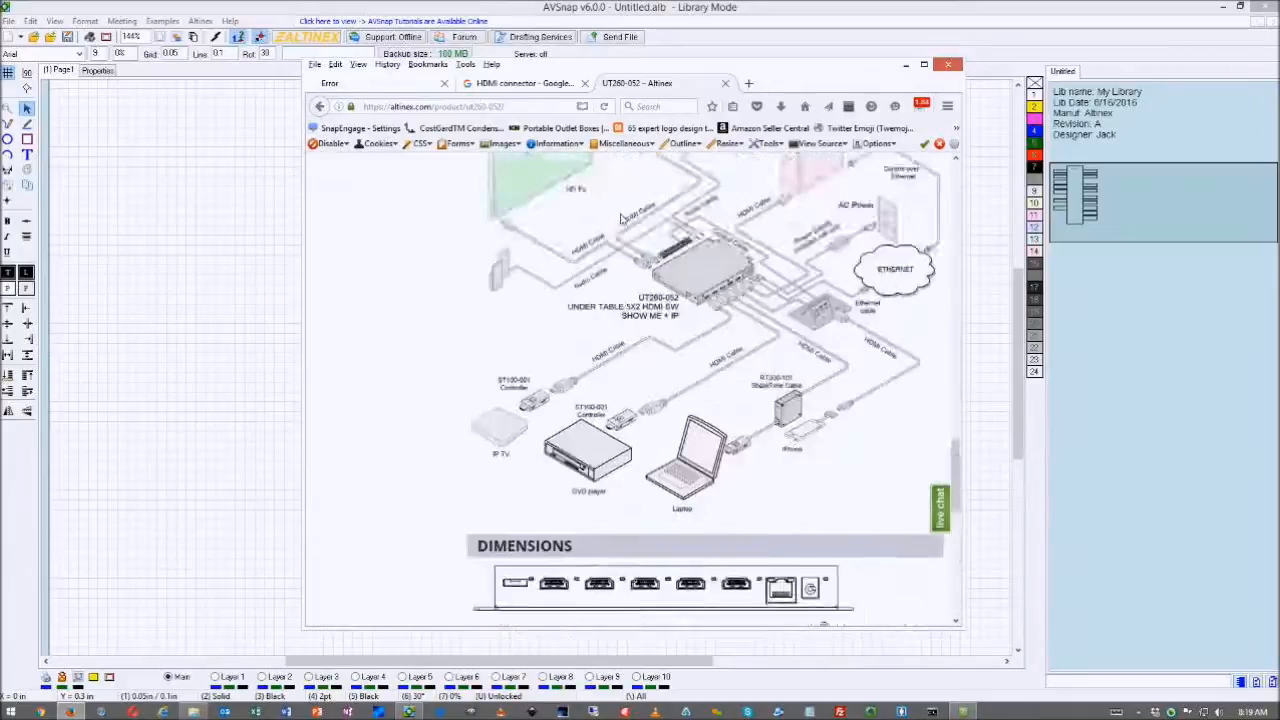
pyautogui.scroll(3, 619, 187)
pyautogui.hotkey('ctrl', 'pageup')
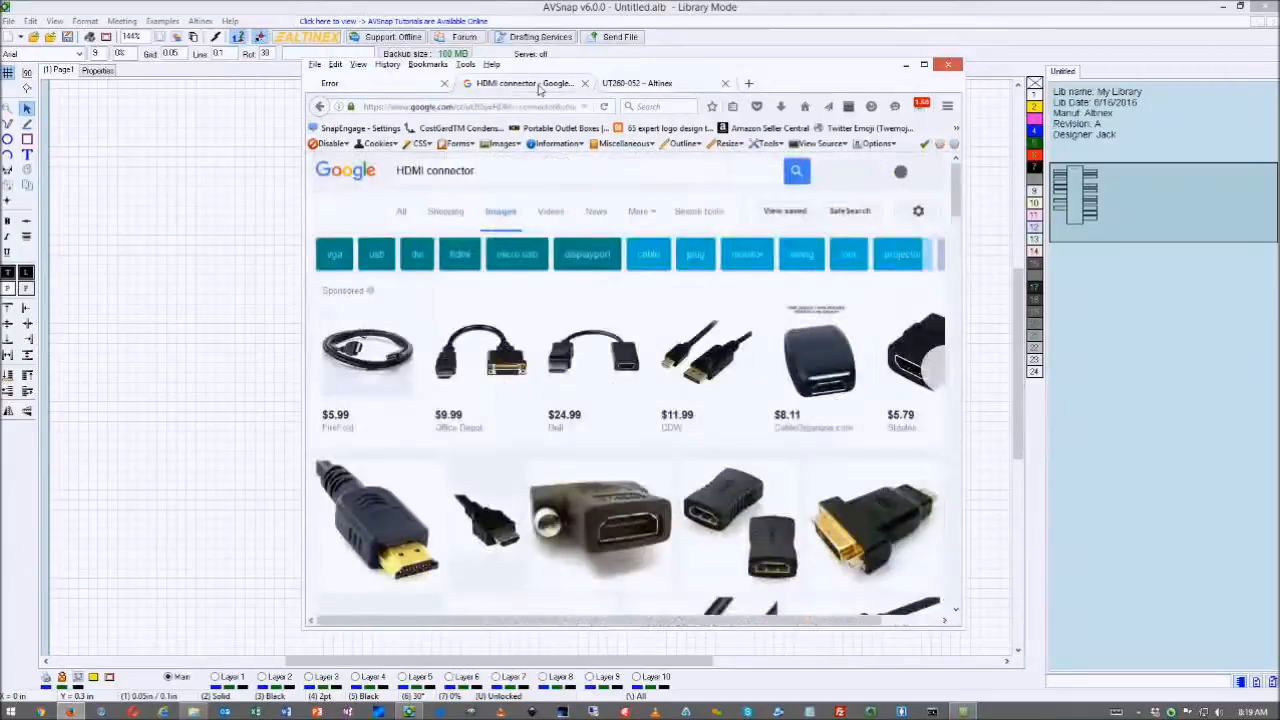
pyautogui.scroll(-3, 621, 284)
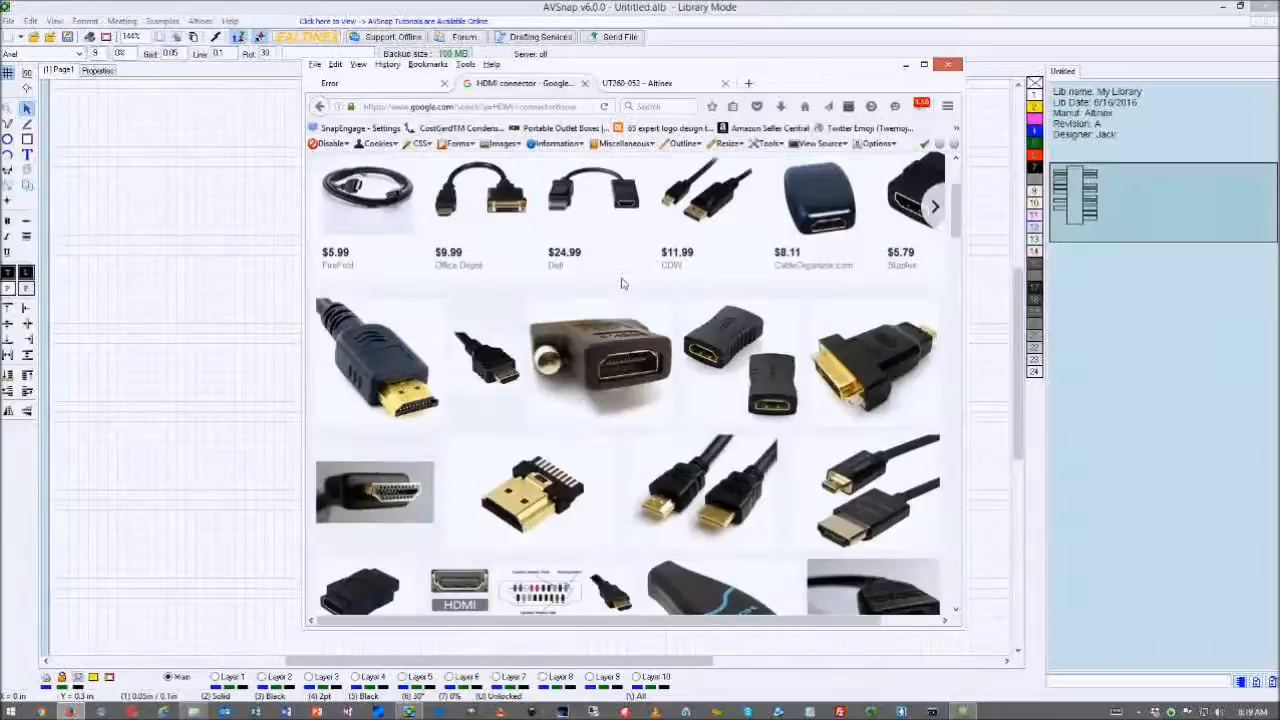
pyautogui.scroll(-3, 621, 284)
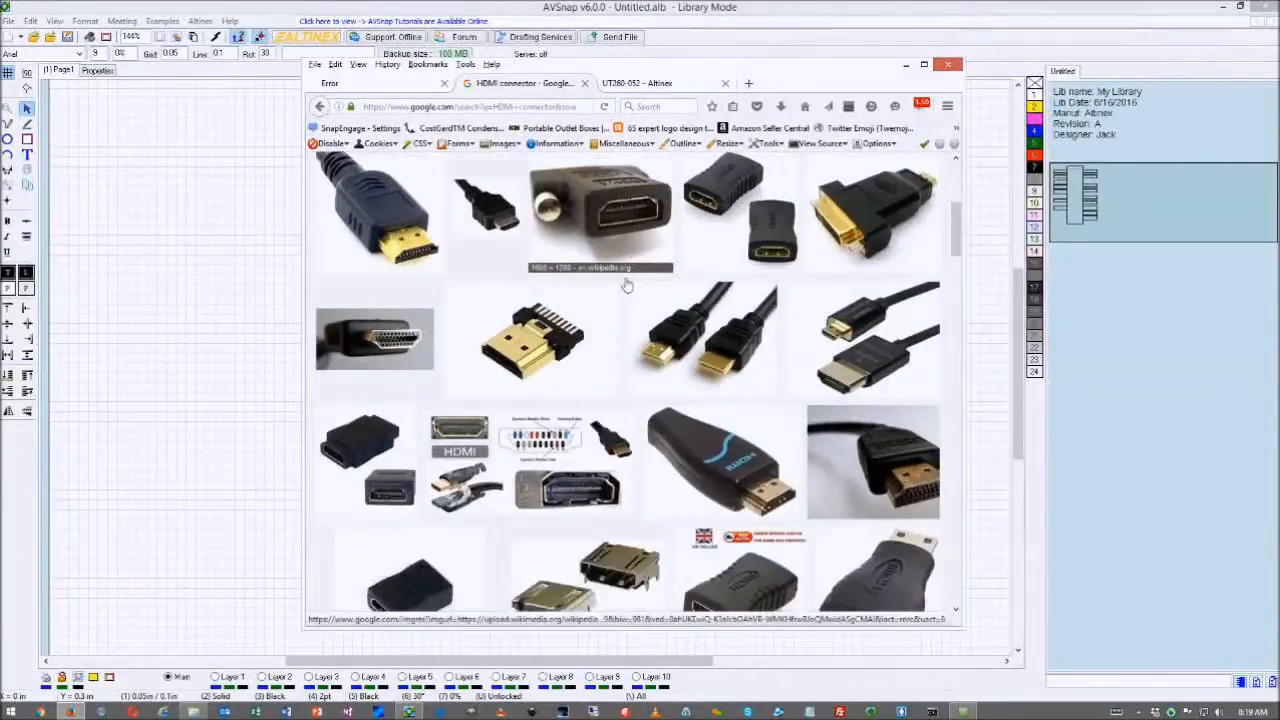
pyautogui.scroll(-1, 626, 286)
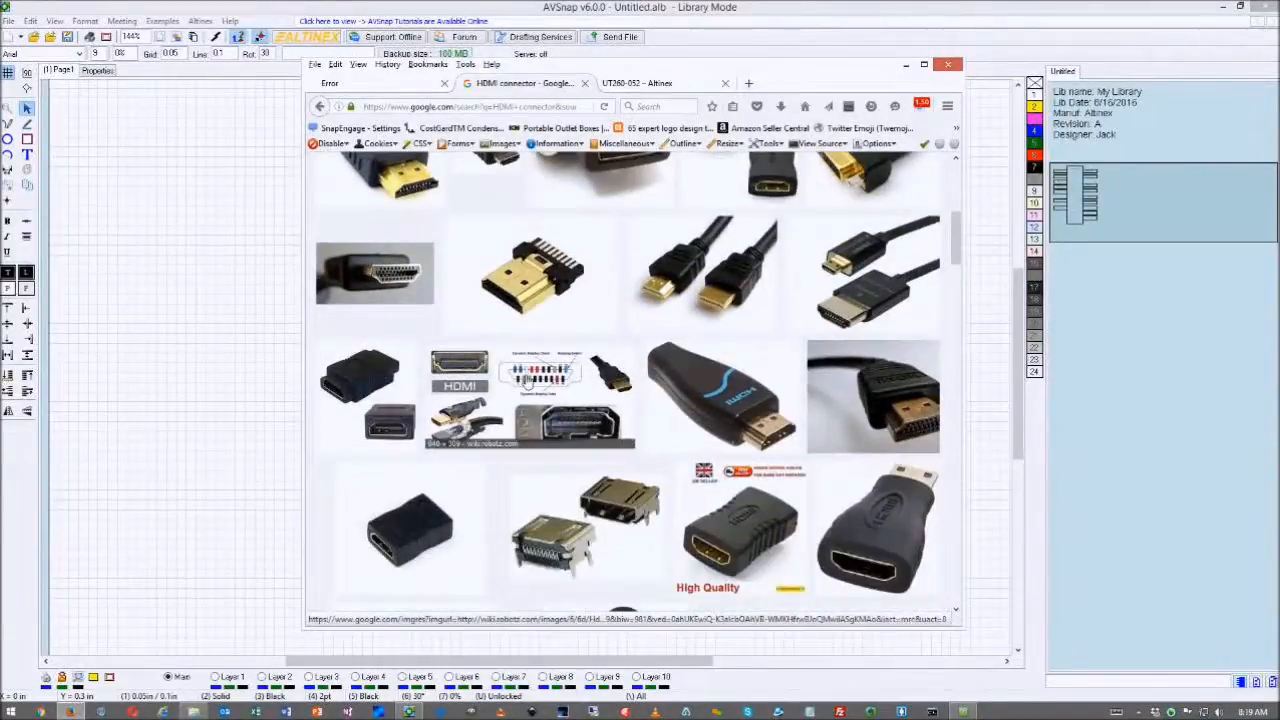
pyautogui.click(527, 380)
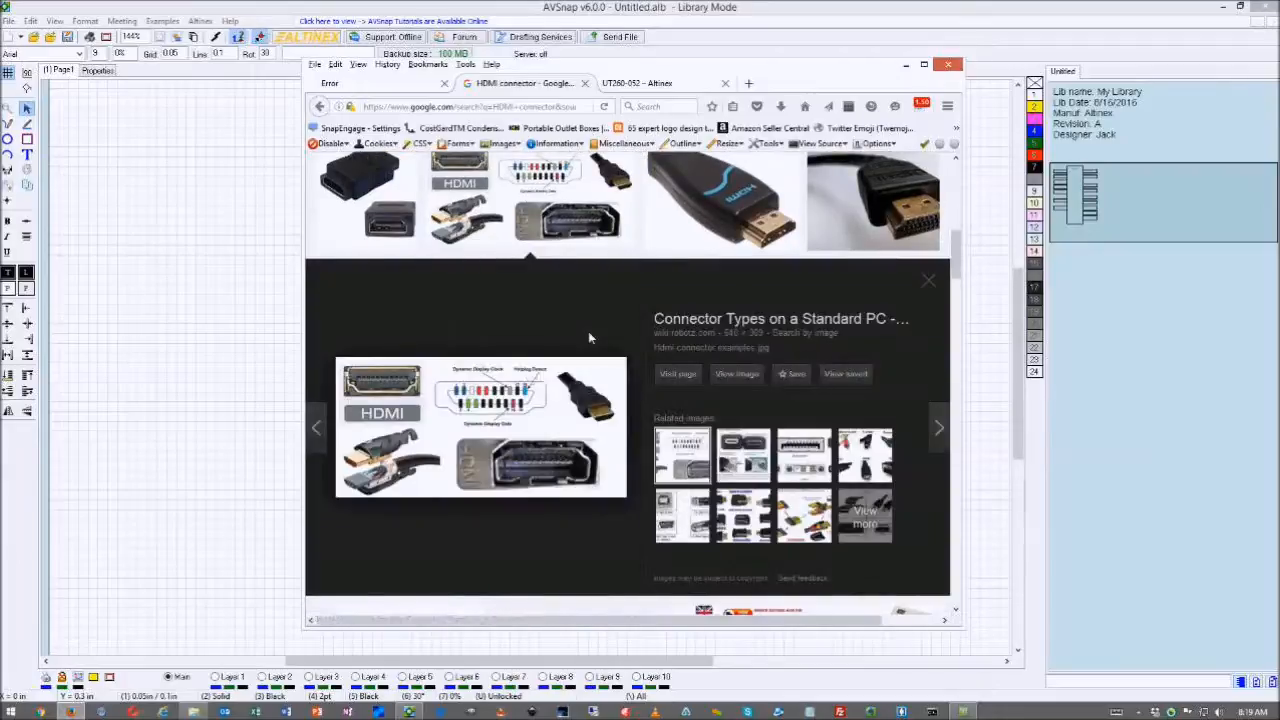
# - Screen-capture the HDMI socket picture from the preview and move Firefox aside
pyautogui.press('Print')
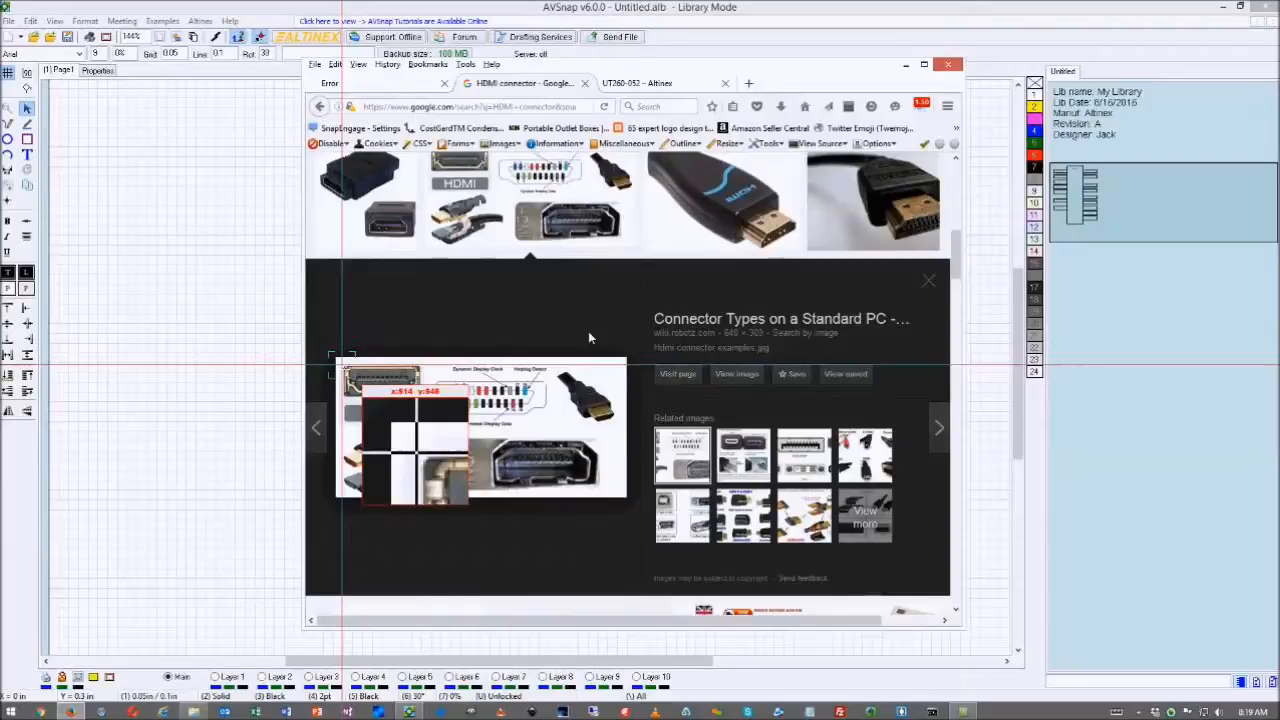
pyautogui.moveTo(341, 365); pyautogui.dragTo(426, 402)
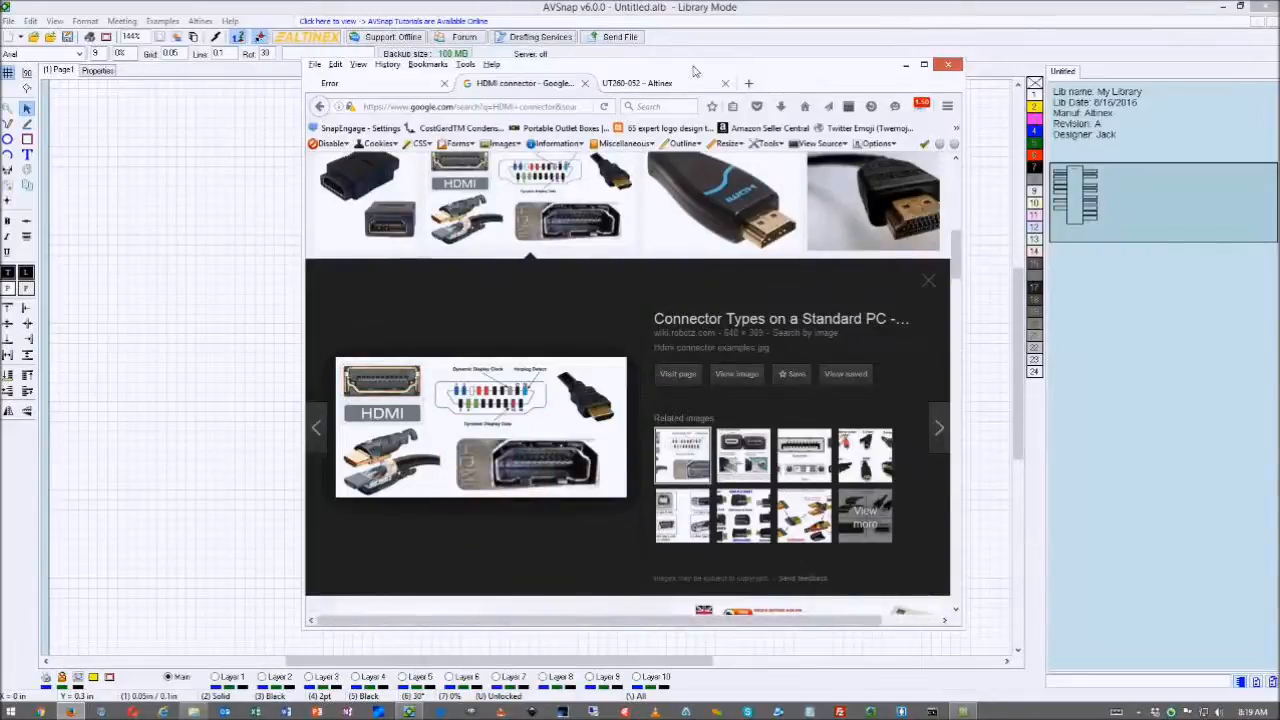
pyautogui.moveTo(694, 66); pyautogui.dragTo(1279, 72)
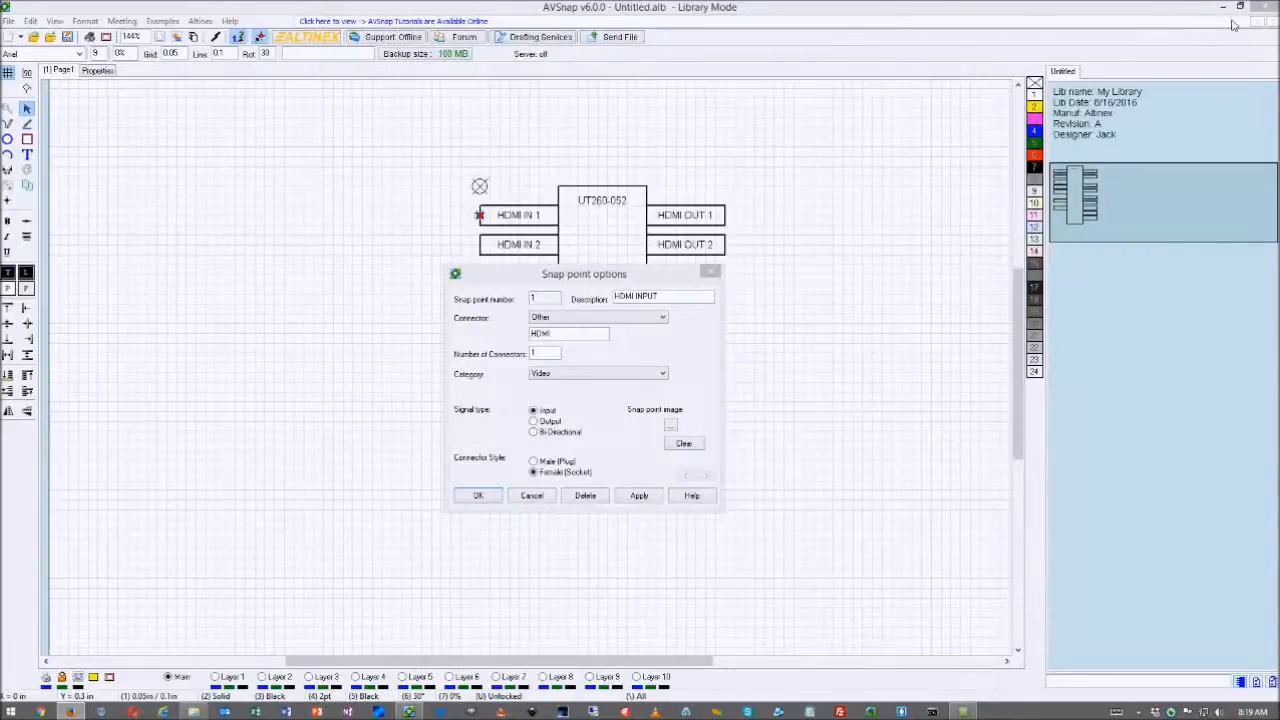
# - Set the ScreenHunter JPG from Desktop\wikiimages as HDMI IN 1's snap point image and confirm
pyautogui.click(670, 431)
pyautogui.moveTo(651, 372); pyautogui.dragTo(659, 228)
pyautogui.moveTo(648, 329); pyautogui.dragTo(651, 228)
pyautogui.click(625, 255)
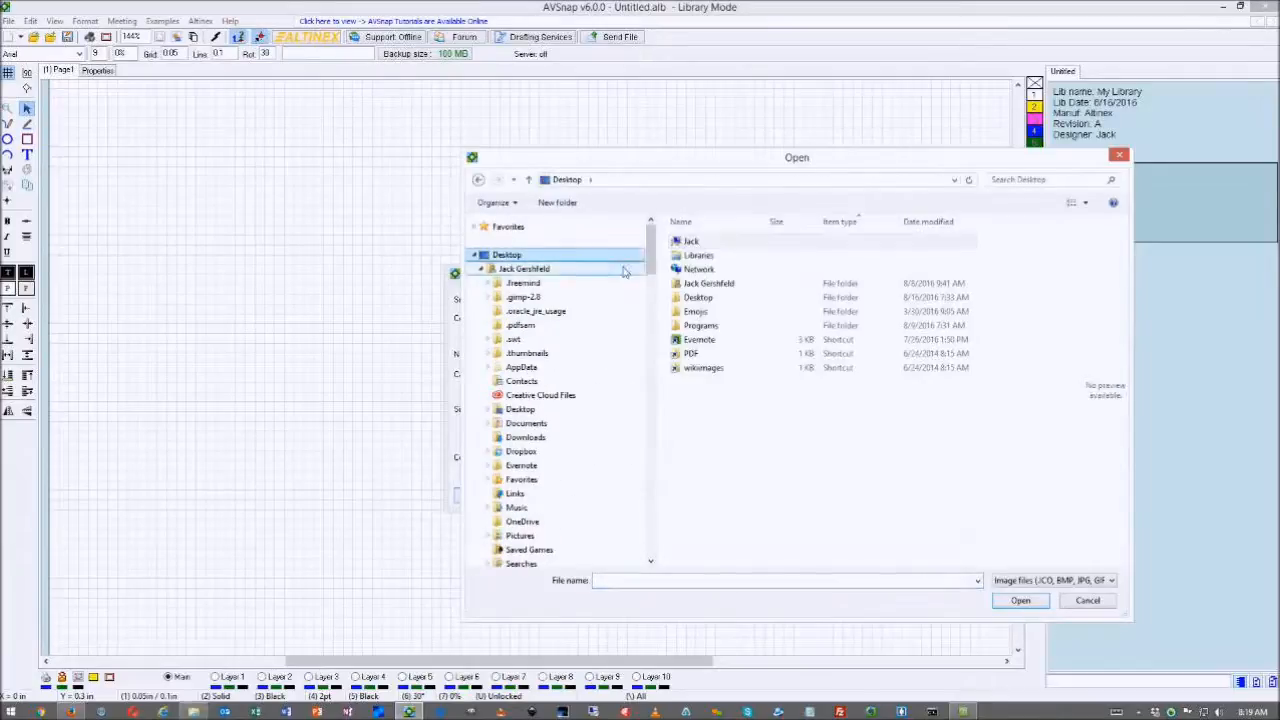
pyautogui.doubleClick(709, 369)
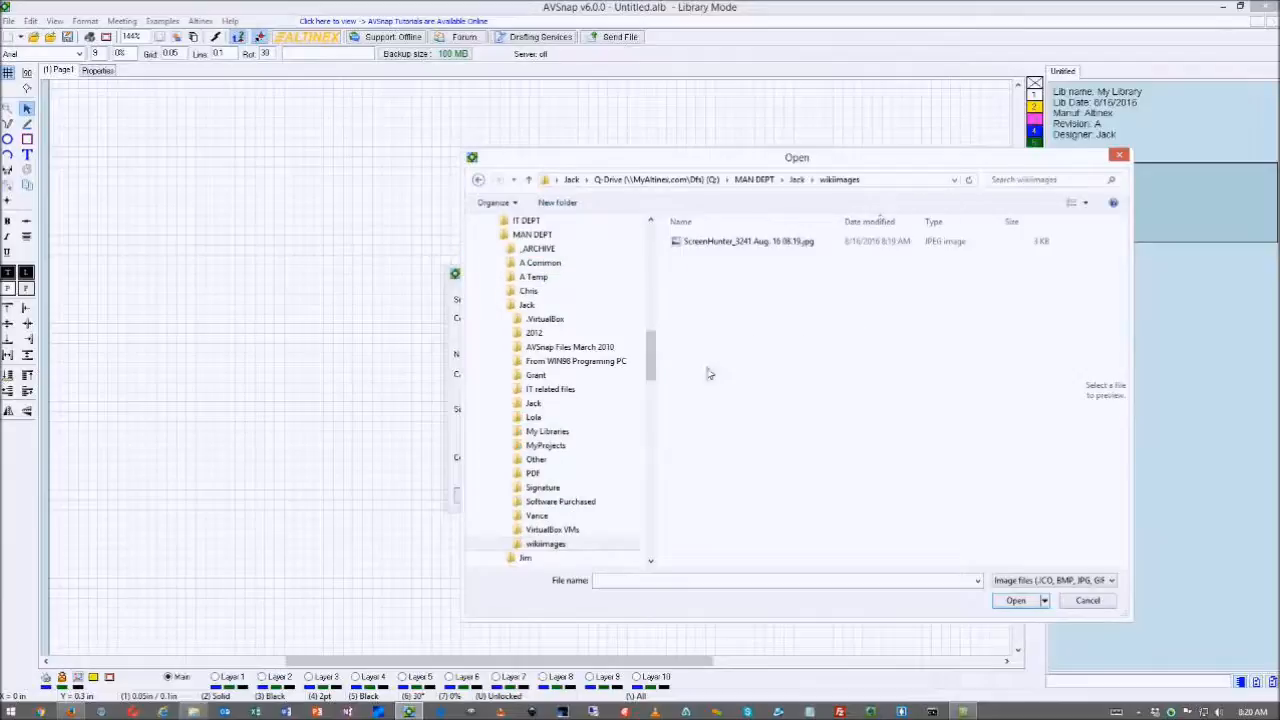
pyautogui.click(719, 243)
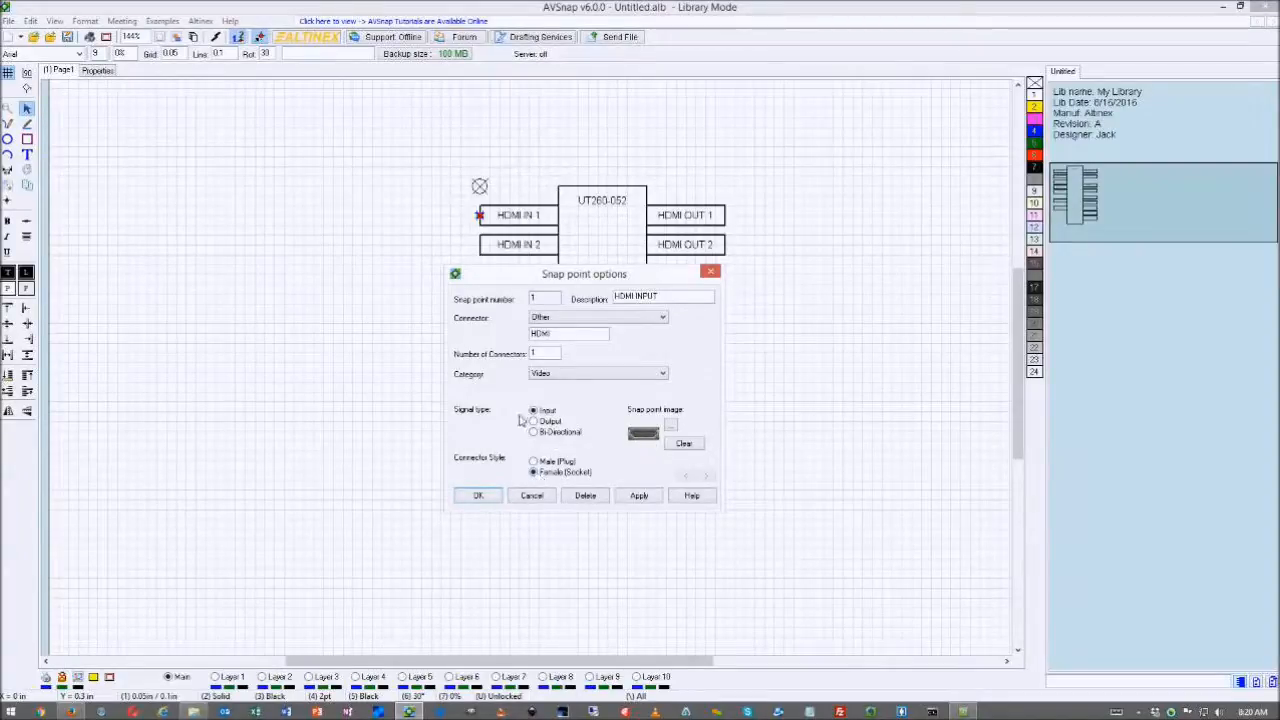
pyautogui.click(480, 496)
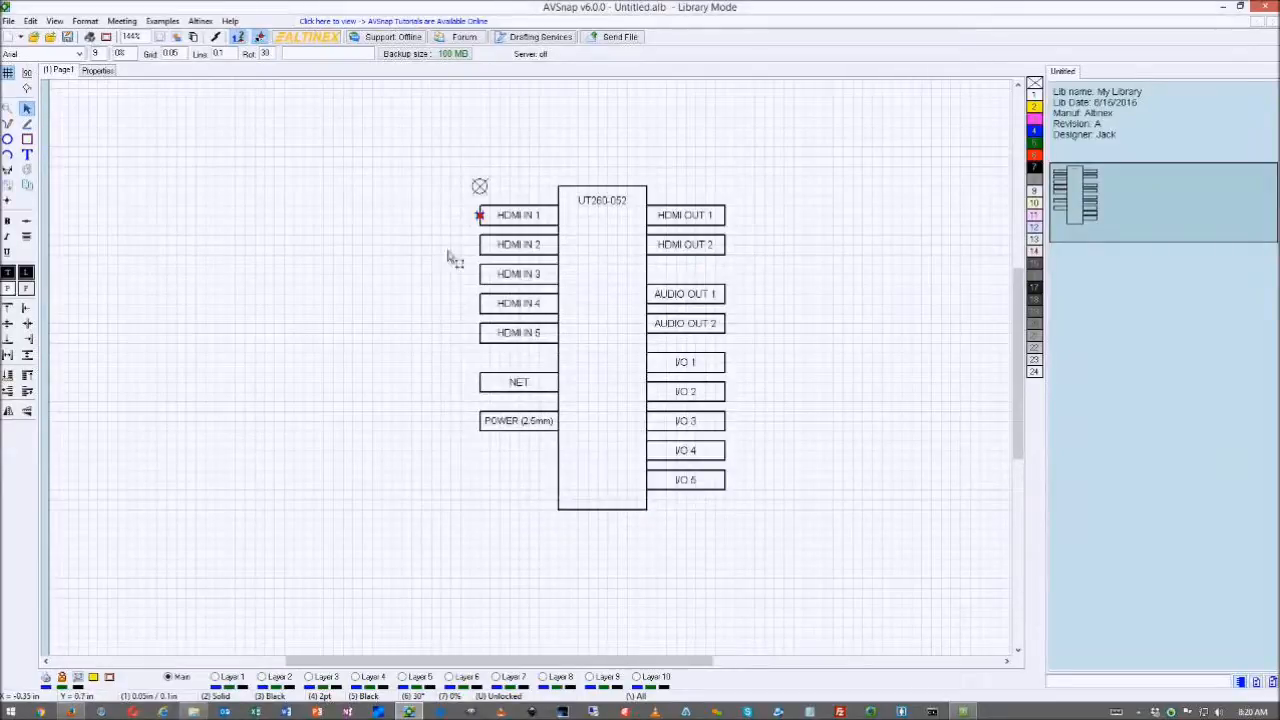
pyautogui.scroll(2, 463, 218)
pyautogui.scroll(2, 460, 217)
pyautogui.moveTo(490, 226)
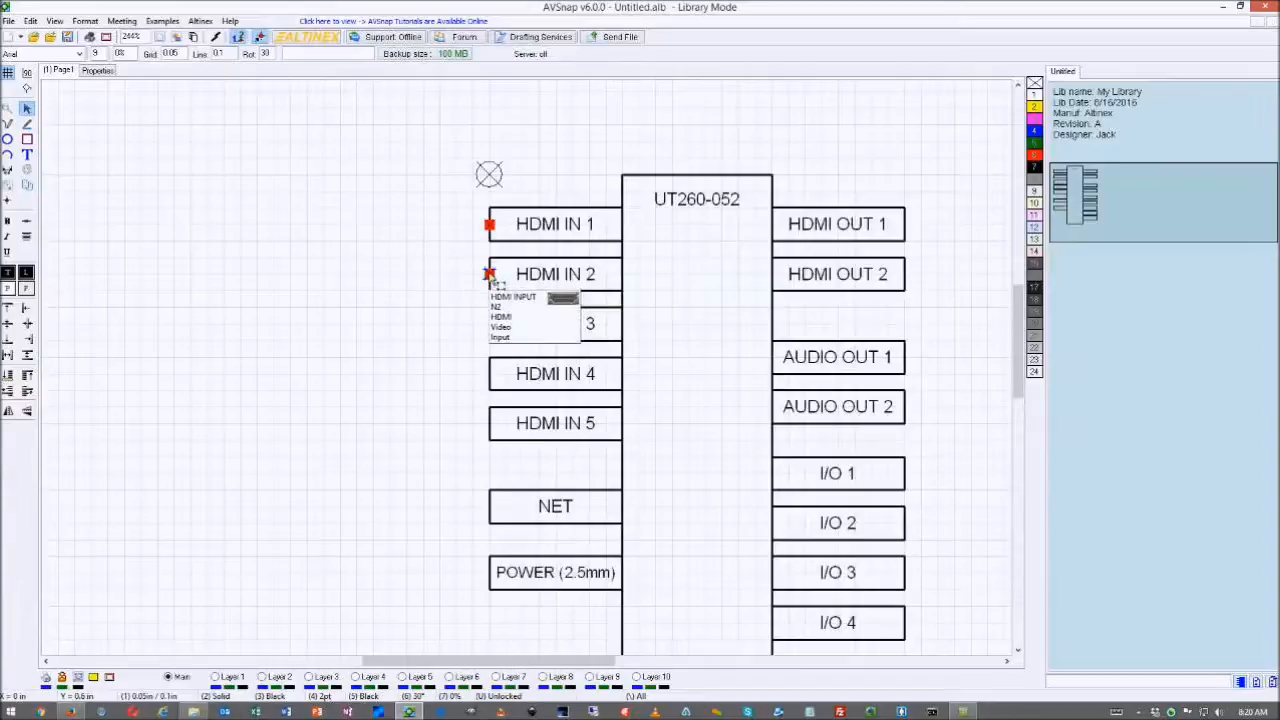
# - Copy the HDMI IN 1 and 2 snap points onto HDMI IN 3, 4 and 5
pyautogui.doubleClick(490, 276)
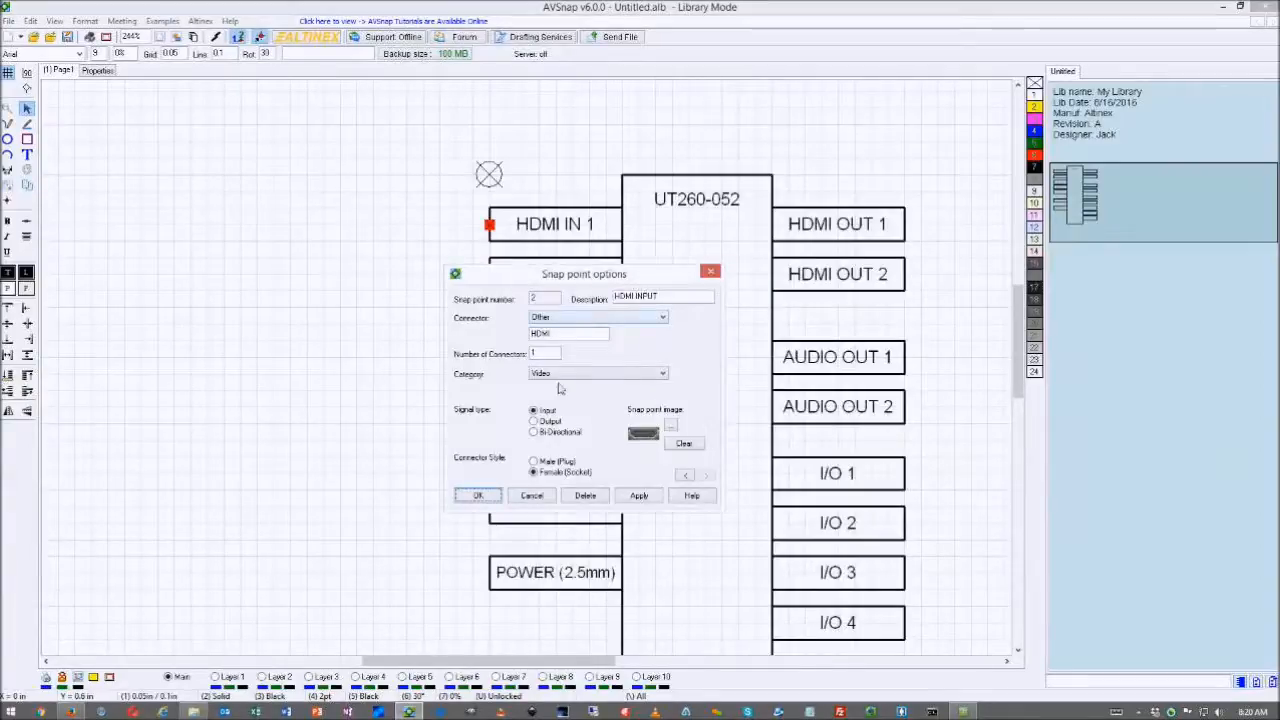
pyautogui.click(710, 271)
pyautogui.moveTo(462, 211); pyautogui.dragTo(508, 293)
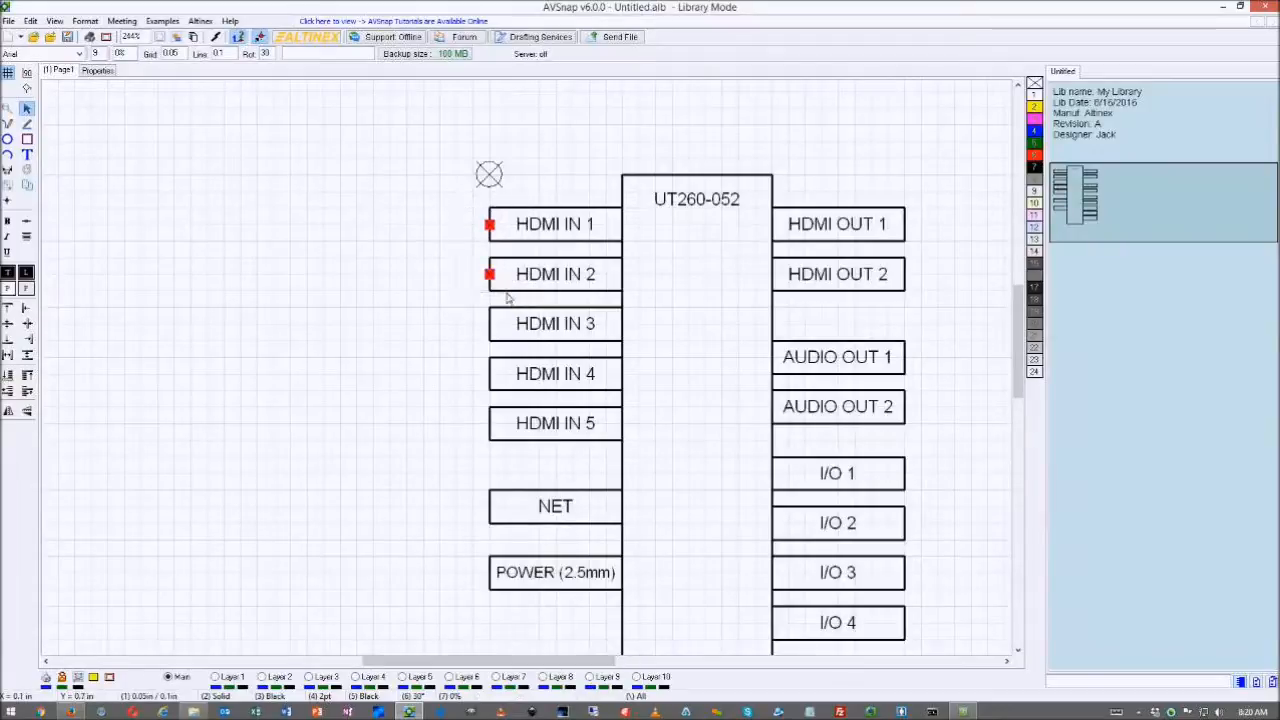
pyautogui.moveTo(490, 226); pyautogui.dragTo(490, 326)
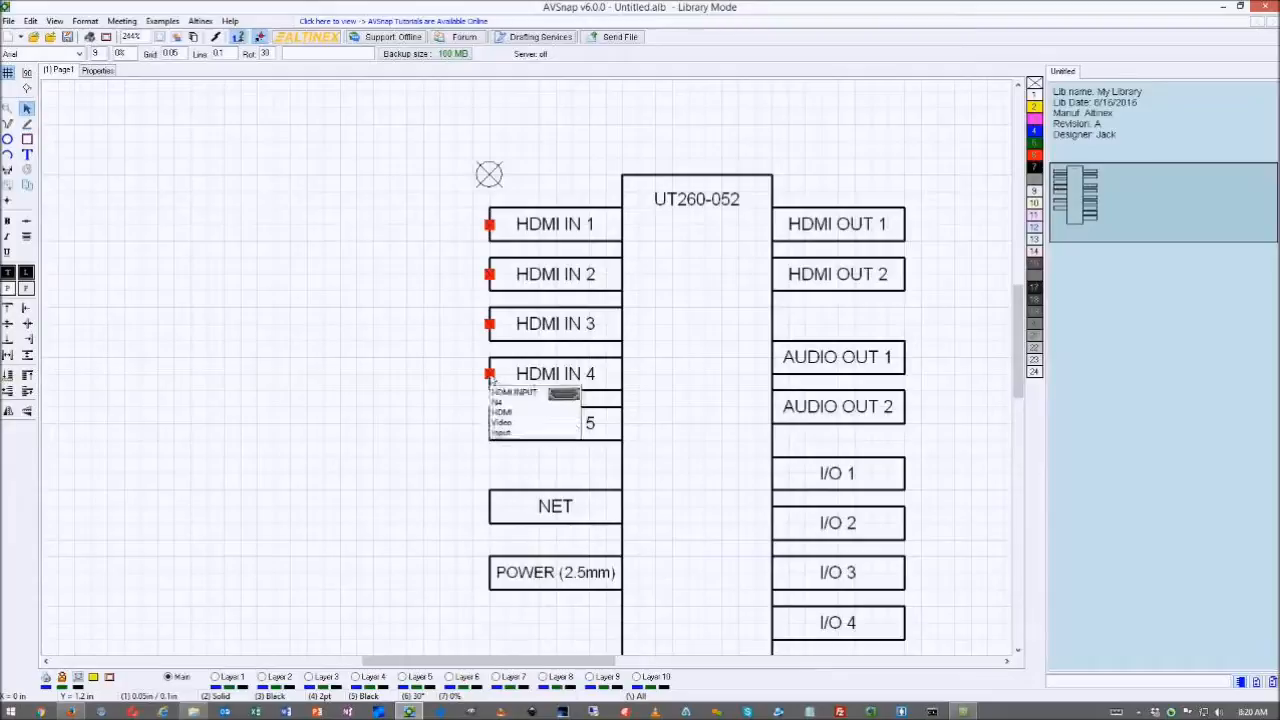
pyautogui.moveTo(490, 376); pyautogui.dragTo(490, 424)
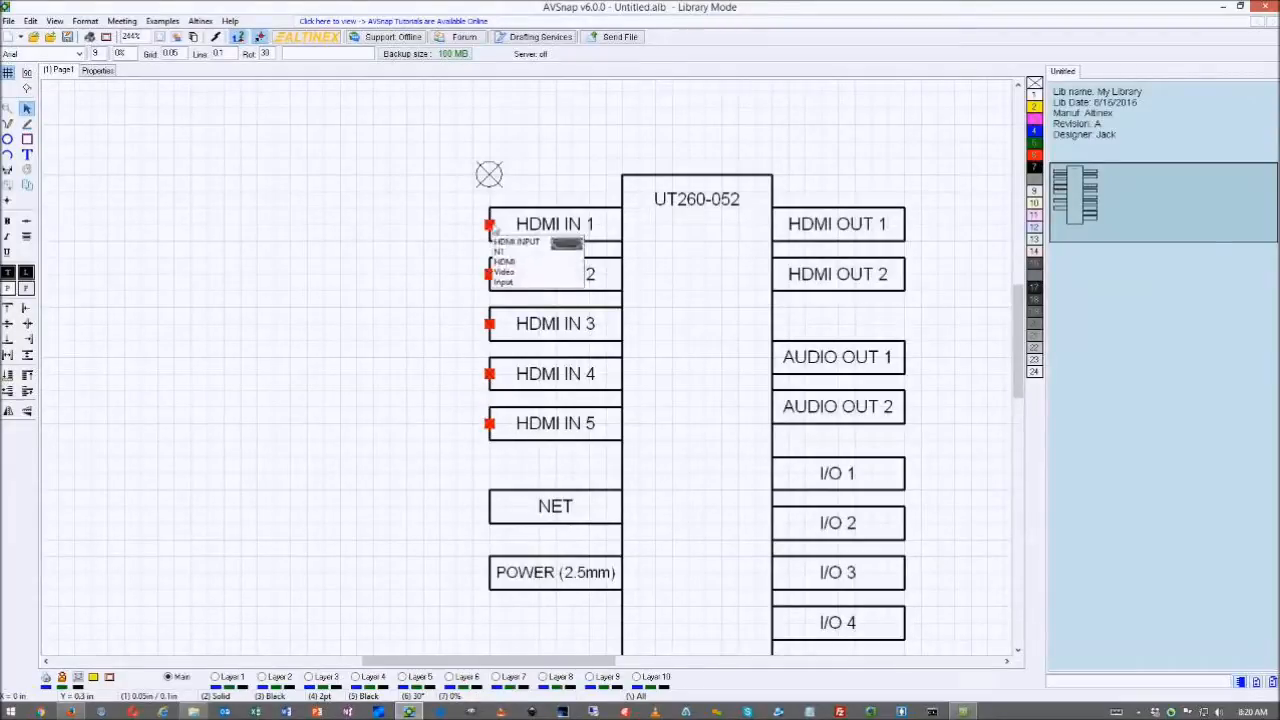
# - Check the snap point number in HDMI IN 1's snap point settings
pyautogui.doubleClick(490, 224)
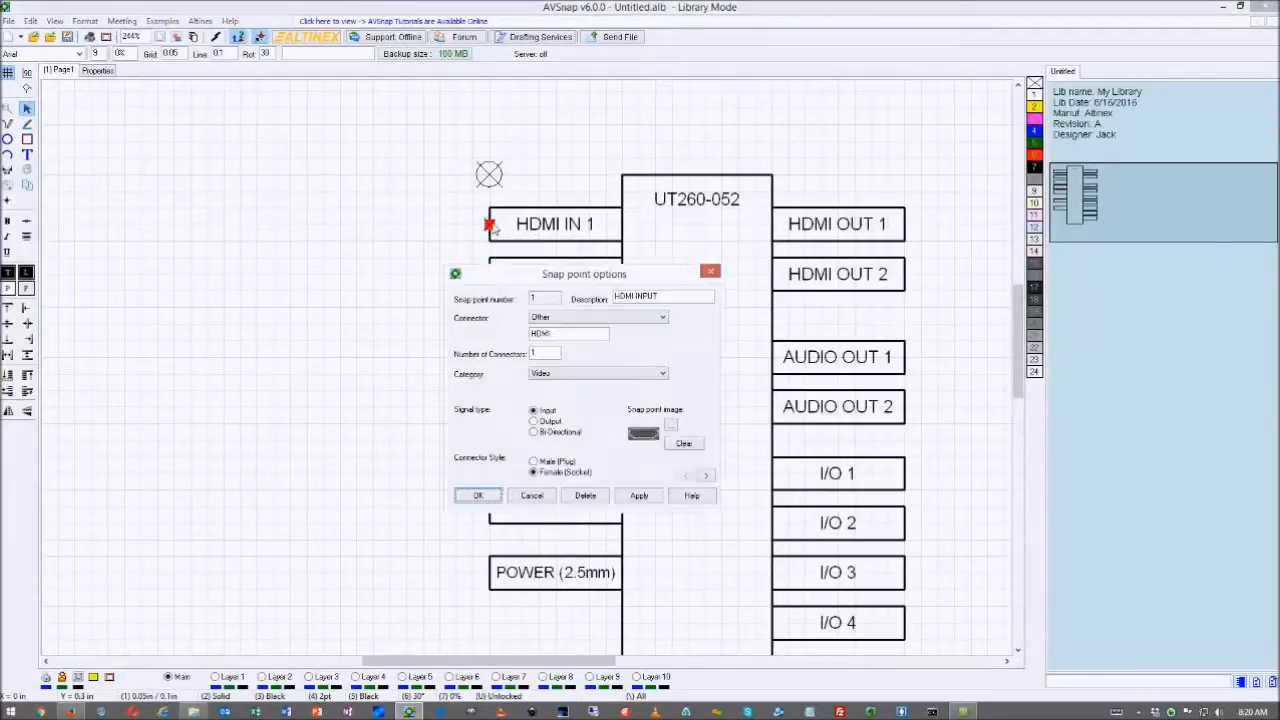
pyautogui.click(548, 302)
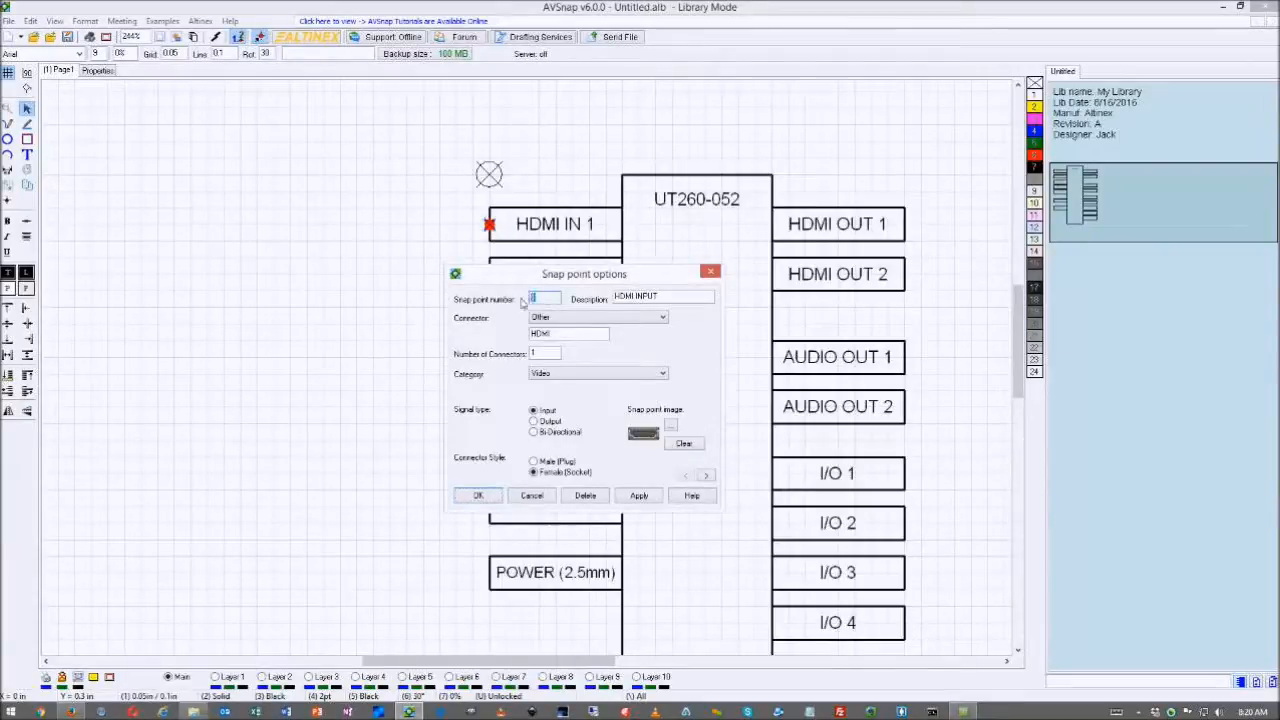
pyautogui.doubleClick(540, 303)
pyautogui.click(478, 495)
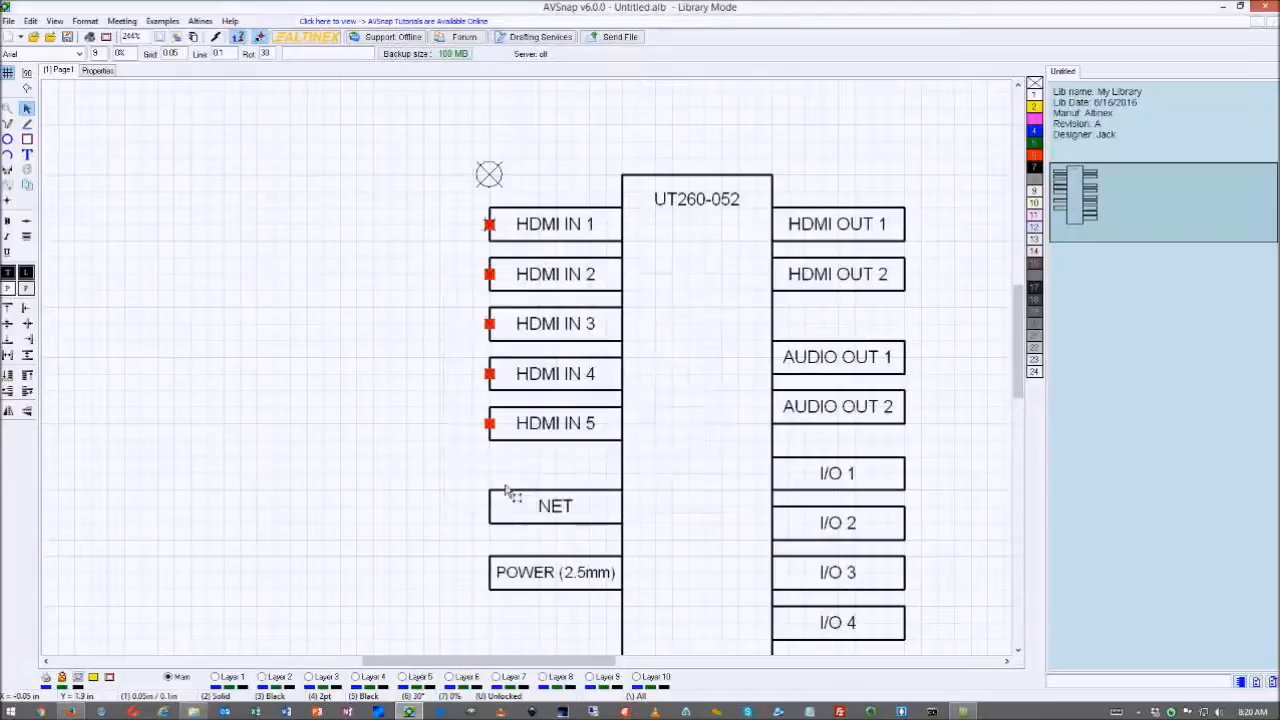
# - Add snap points to the NET and POWER (2.5mm) pins
pyautogui.scroll(-5, 491, 299)
pyautogui.scroll(5, 483, 442)
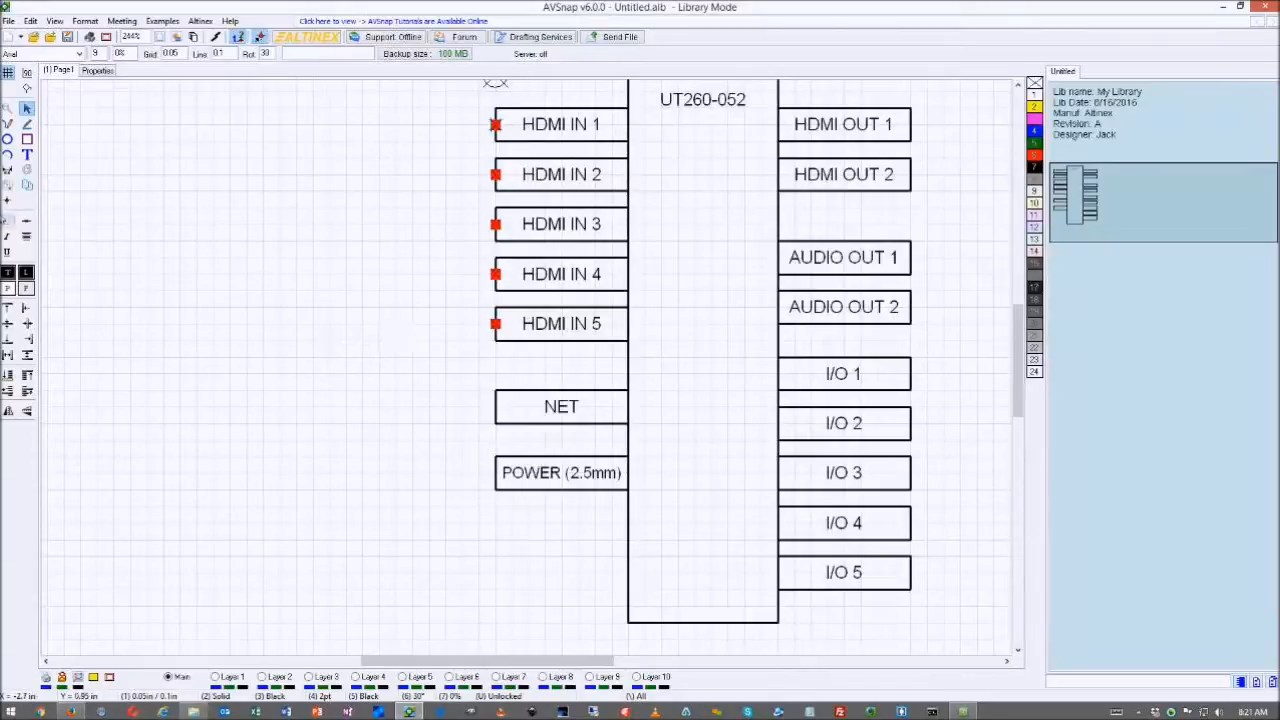
pyautogui.click(7, 200)
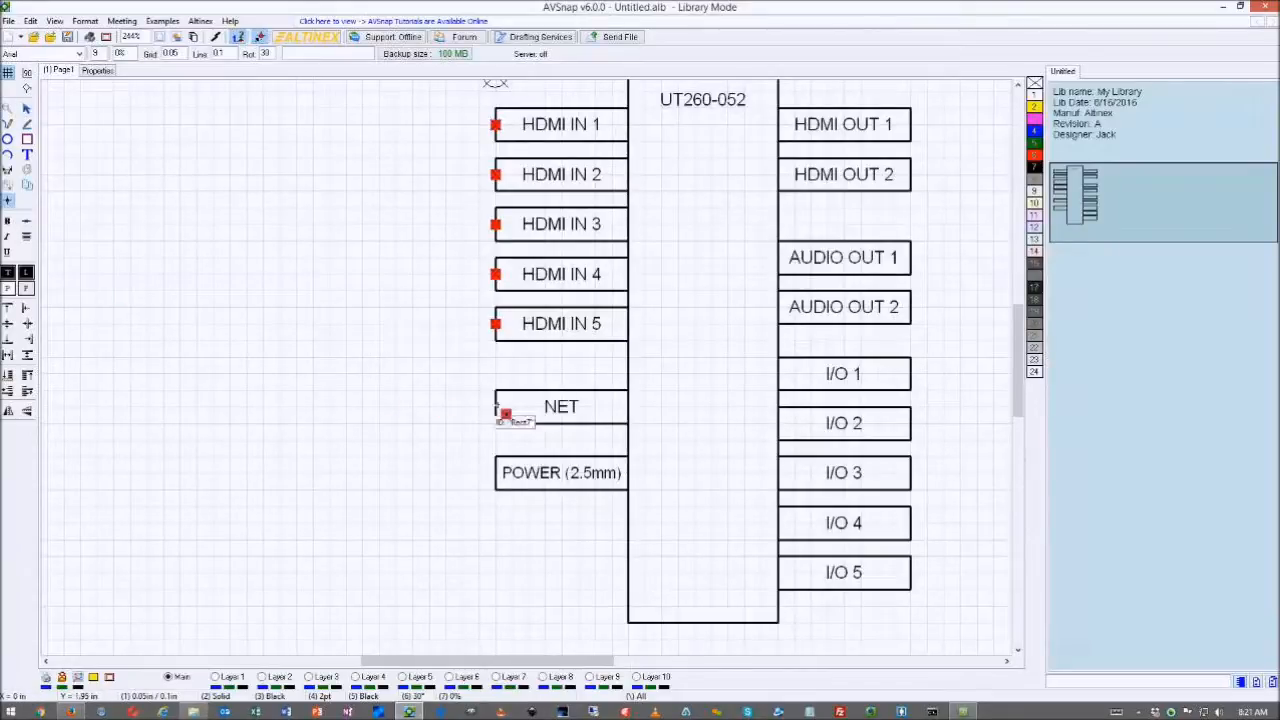
pyautogui.click(495, 407)
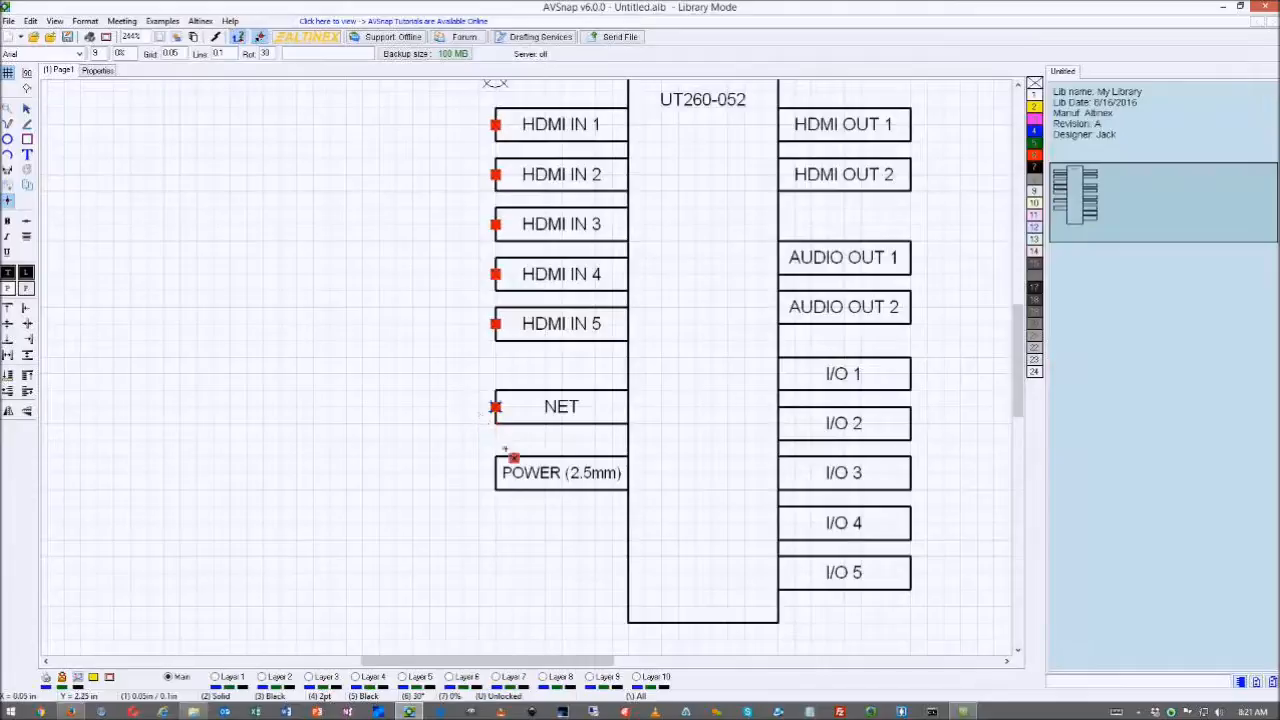
pyautogui.click(495, 473)
pyautogui.press('Escape')
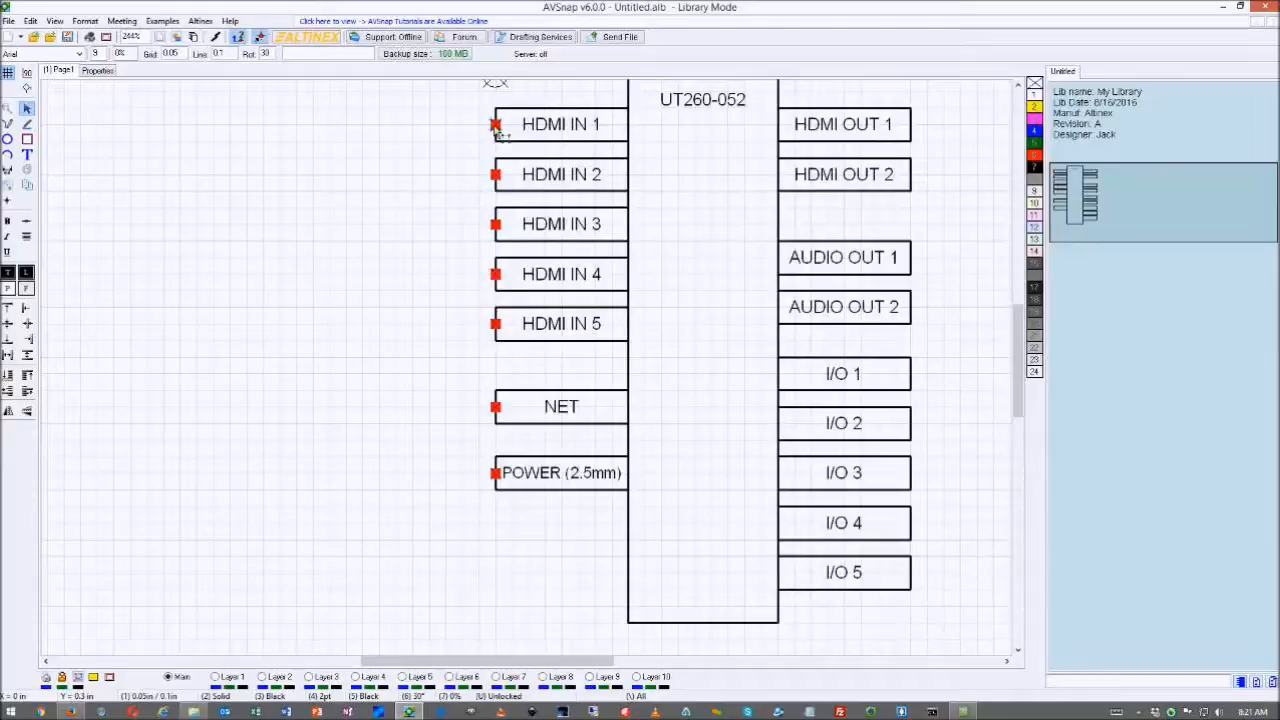
# - Give HDMI OUT 1 an Output-type snap point and copy it onto HDMI OUT 2
pyautogui.click(910, 124)
pyautogui.doubleClick(911, 125)
pyautogui.click(534, 421)
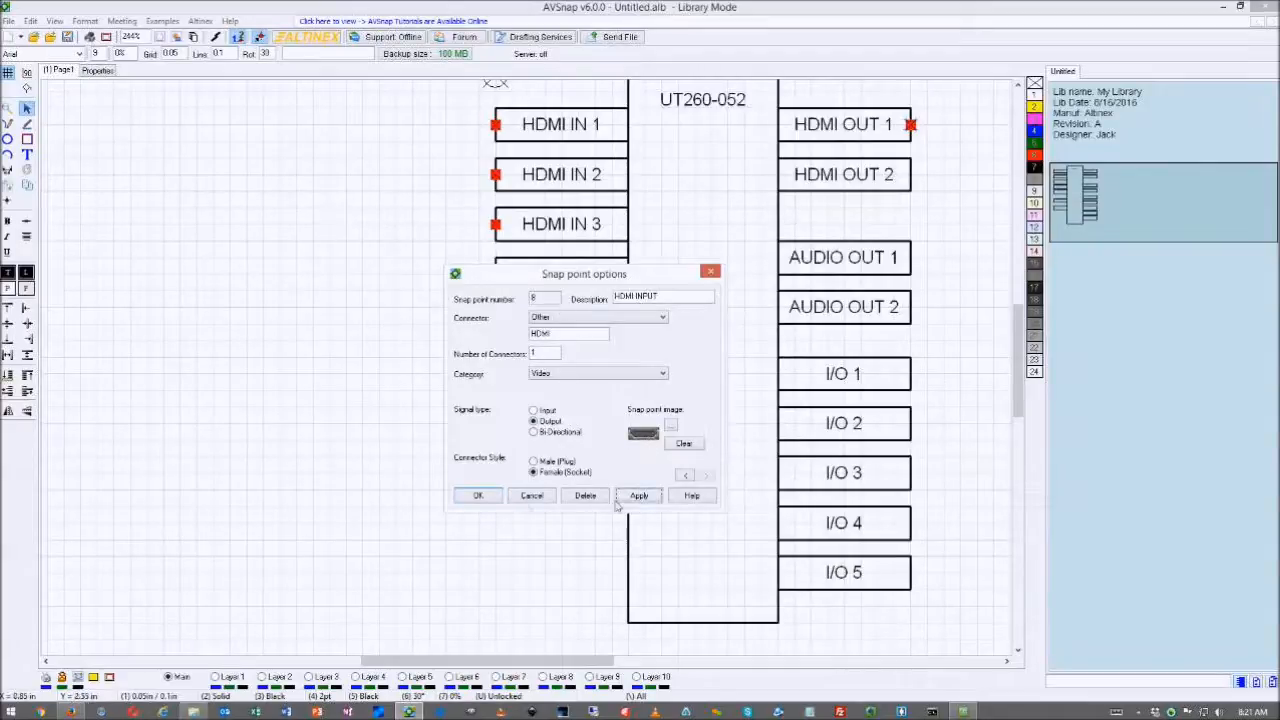
pyautogui.click(484, 503)
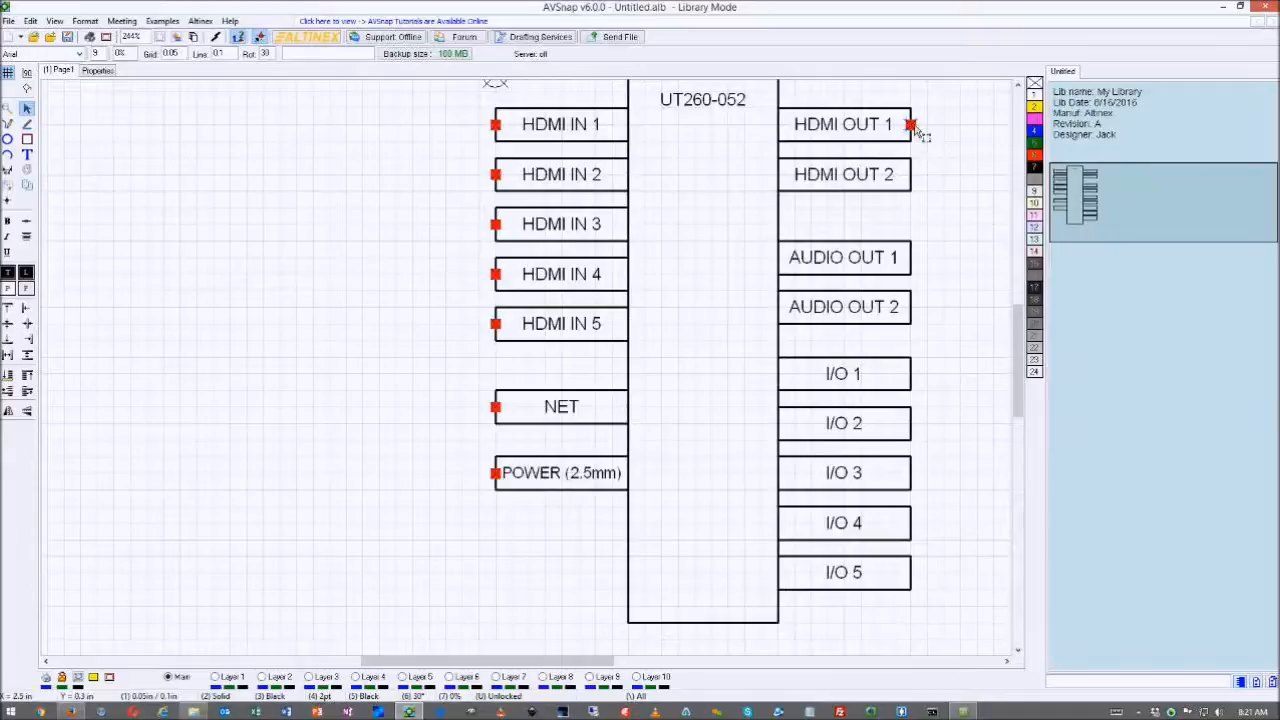
pyautogui.moveTo(913, 127); pyautogui.dragTo(912, 178)
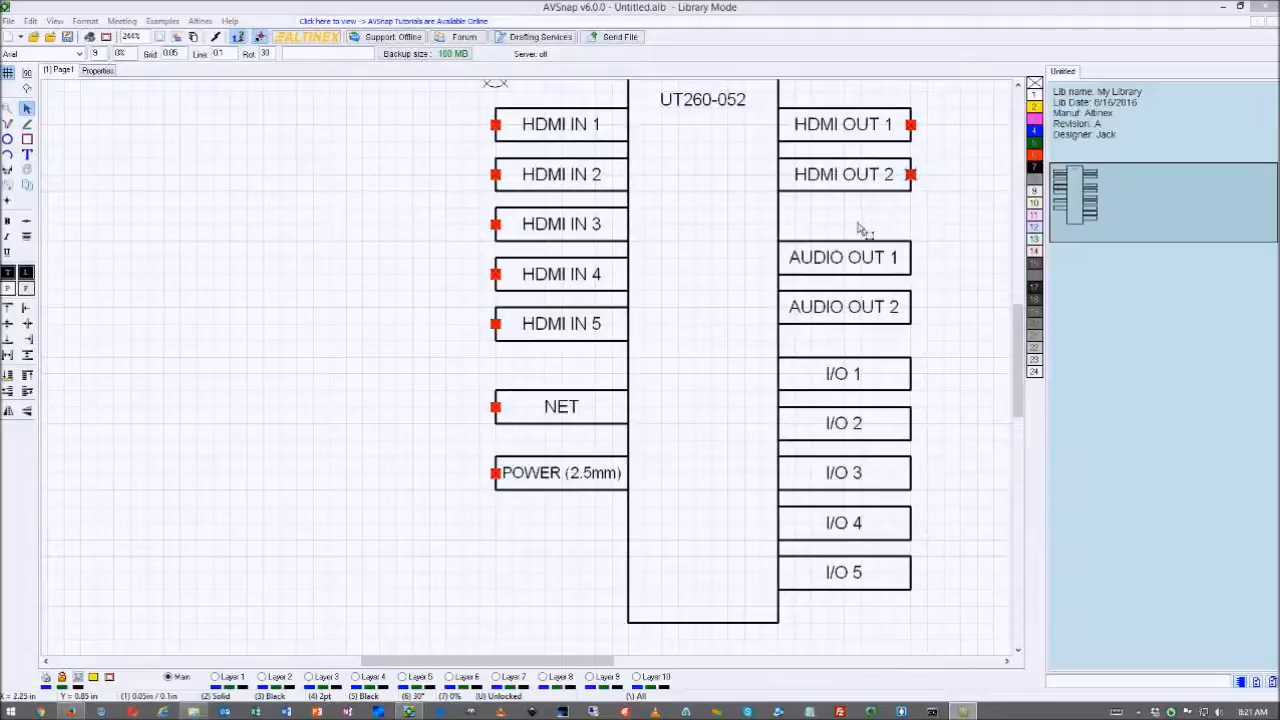
# - Set NET's snap point to CAT5 connector, Control category, Bi Directional signal, Female (Socket)
pyautogui.doubleClick(495, 406)
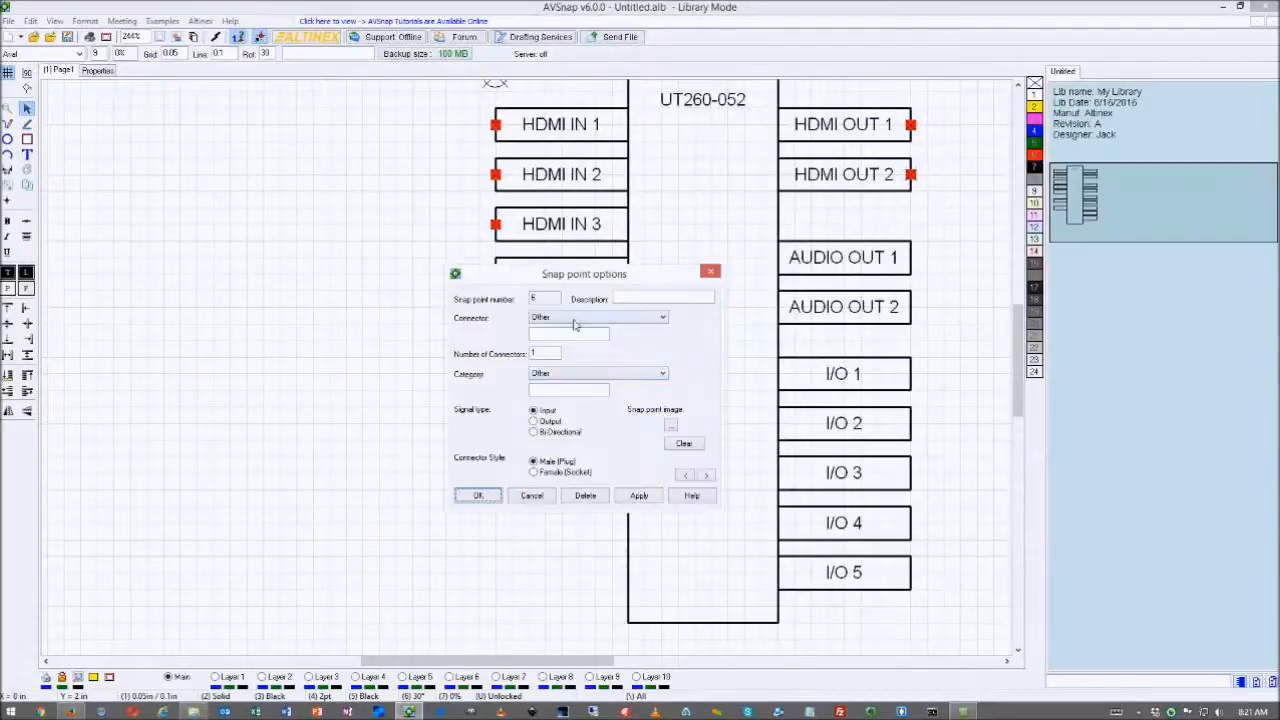
pyautogui.click(567, 318)
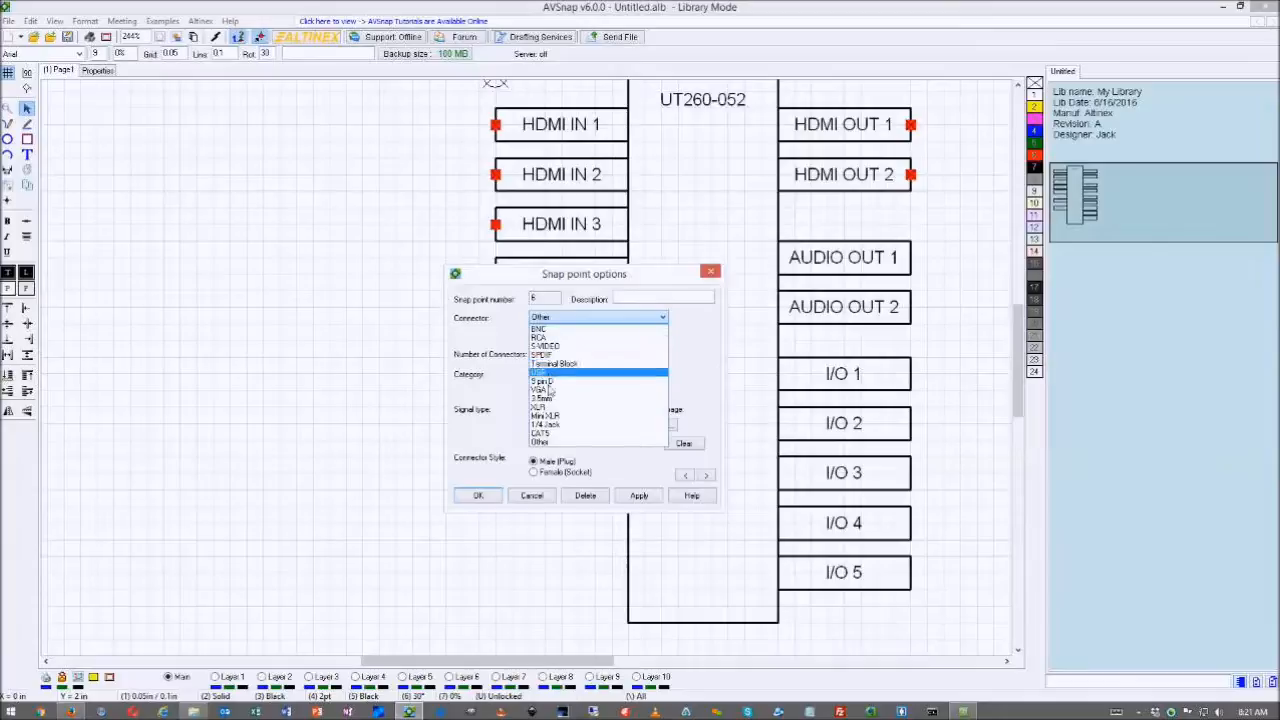
pyautogui.click(545, 433)
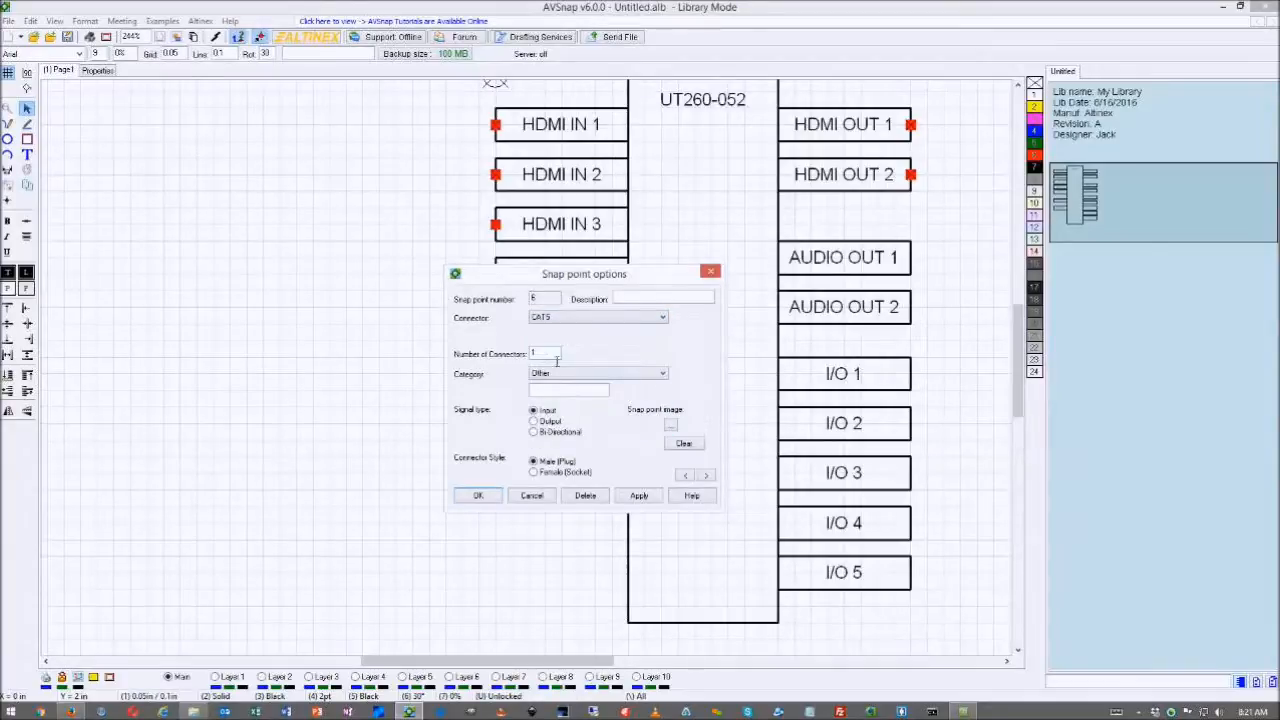
pyautogui.click(664, 374)
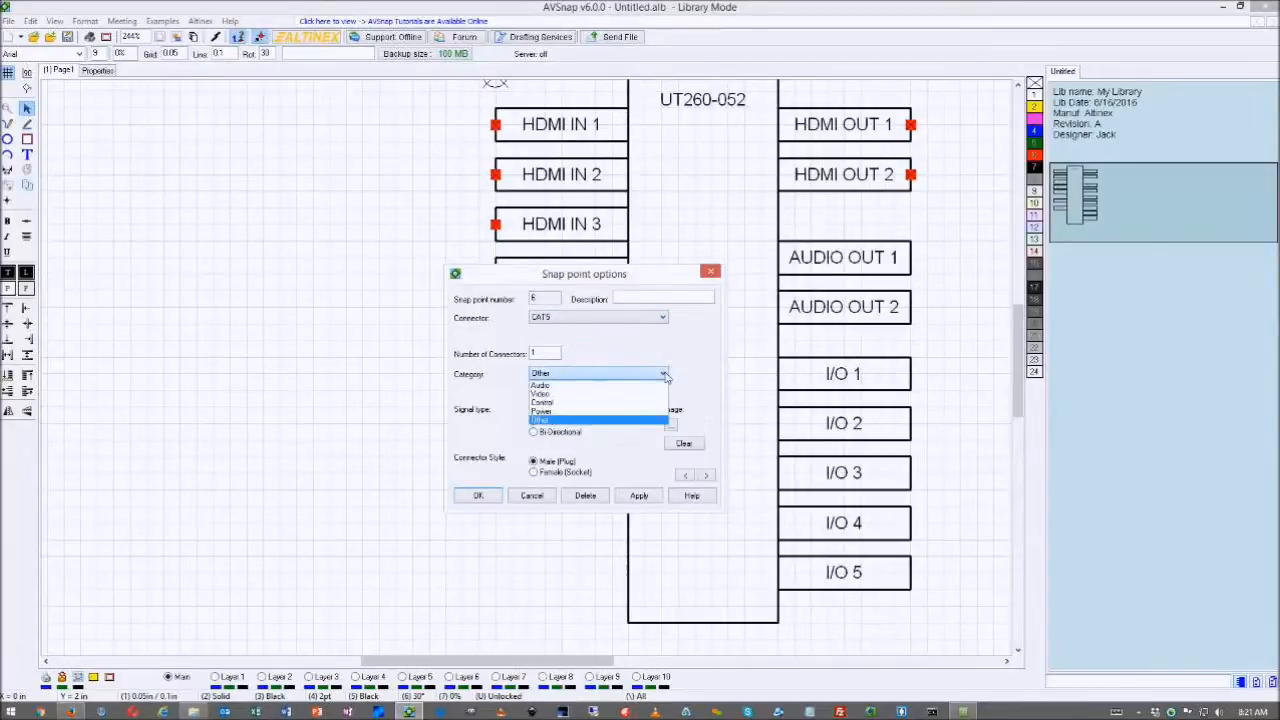
pyautogui.click(550, 404)
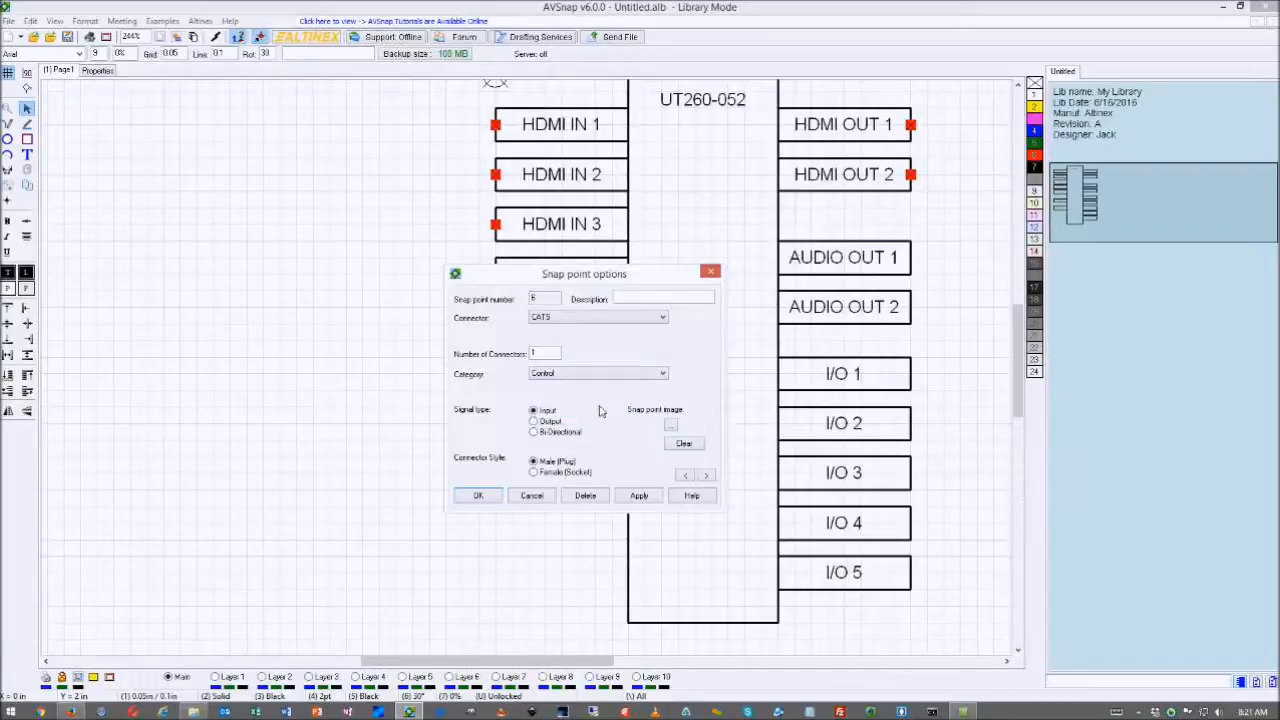
pyautogui.click(534, 432)
pyautogui.click(534, 472)
# - Search Google Images for 'RJ45', then refine the search to 'RJ45 female'
pyautogui.moveTo(1279, 104); pyautogui.dragTo(658, 68)
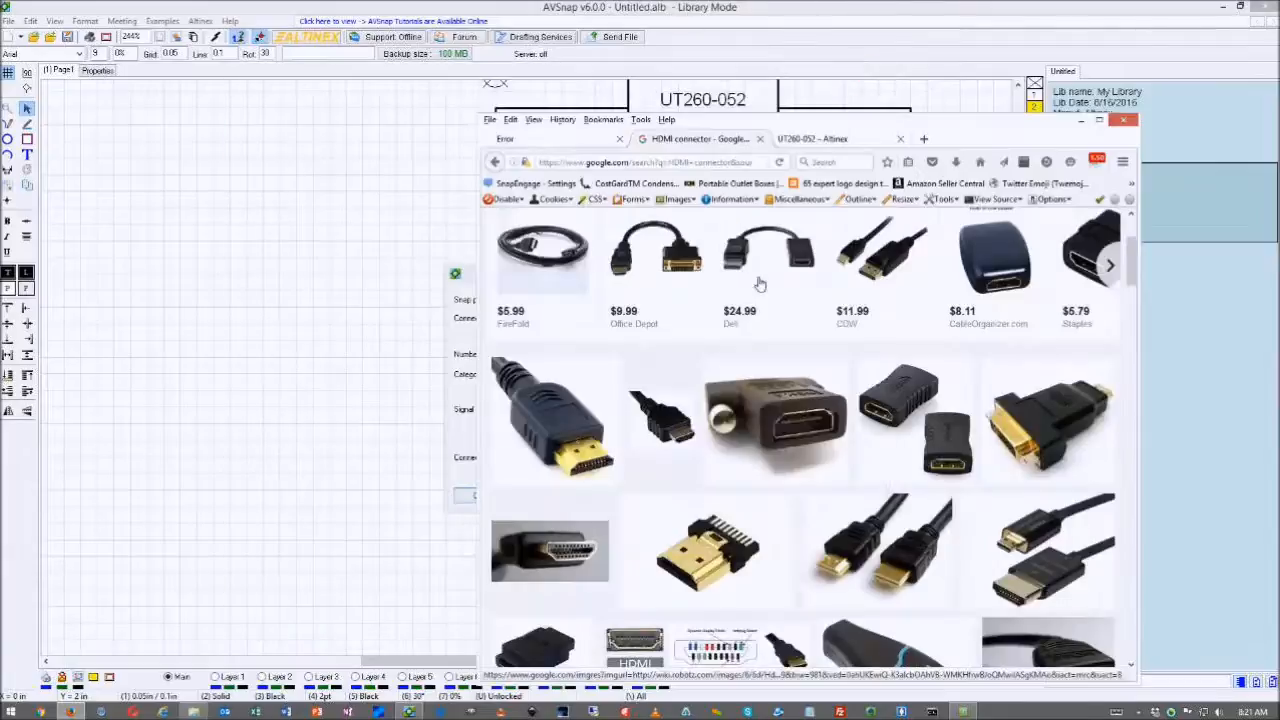
pyautogui.scroll(3, 760, 284)
pyautogui.moveTo(655, 227); pyautogui.dragTo(502, 230)
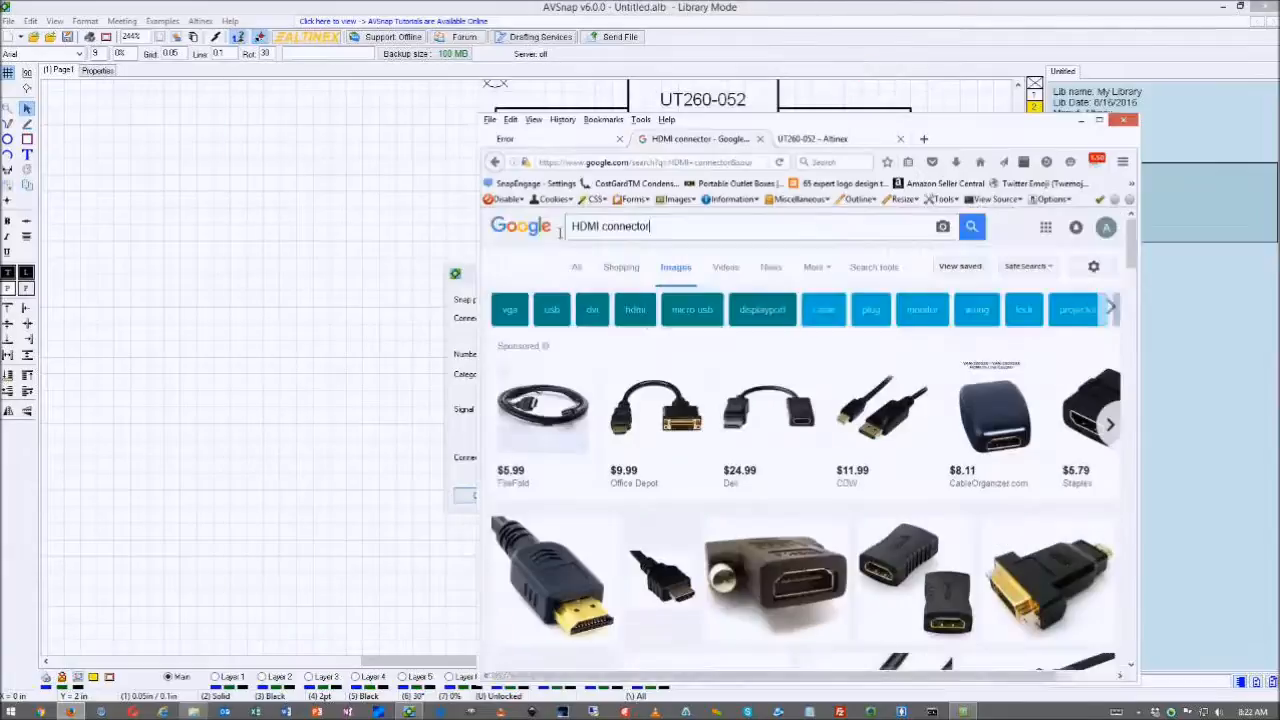
pyautogui.write('RJ45')
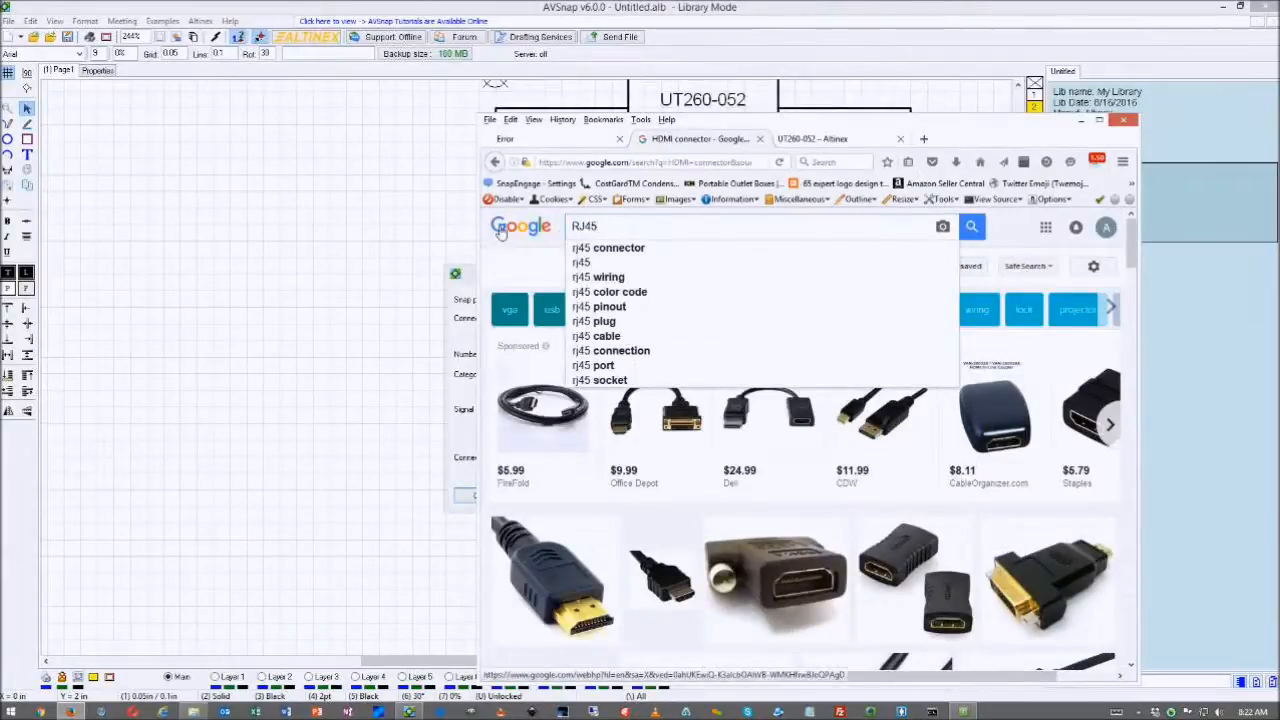
pyautogui.press('Return')
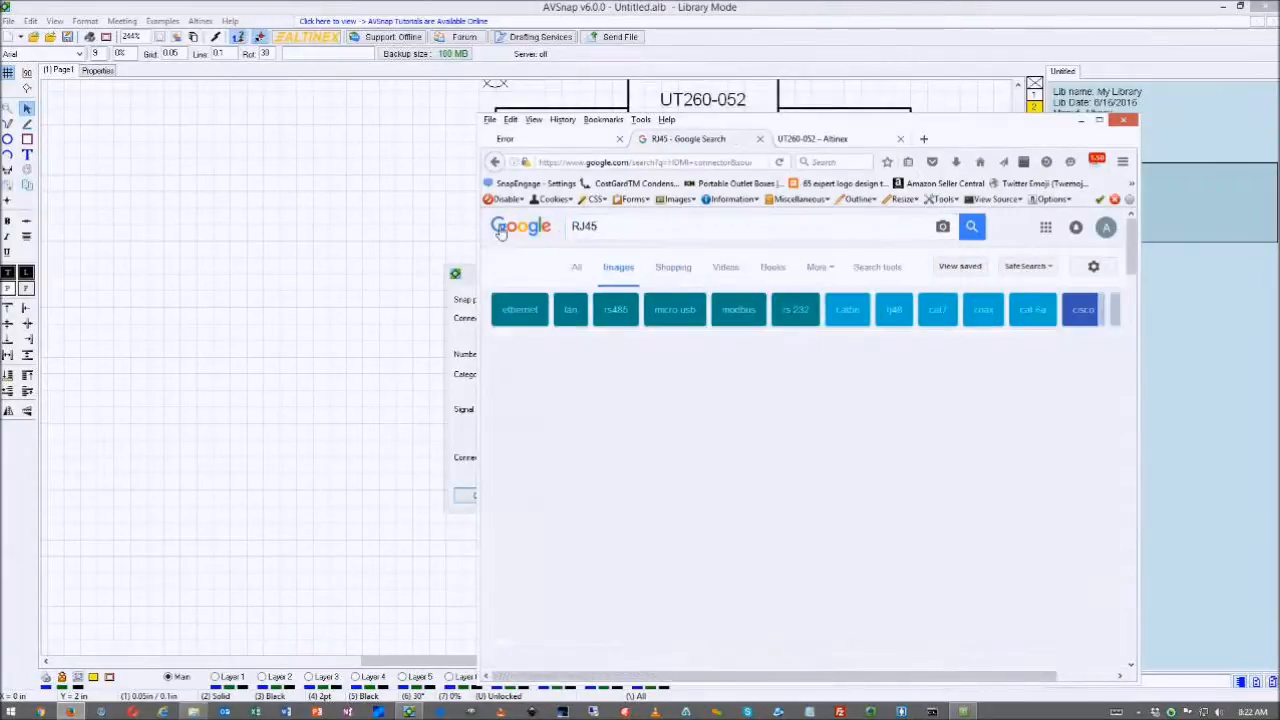
pyautogui.scroll(-3, 808, 440)
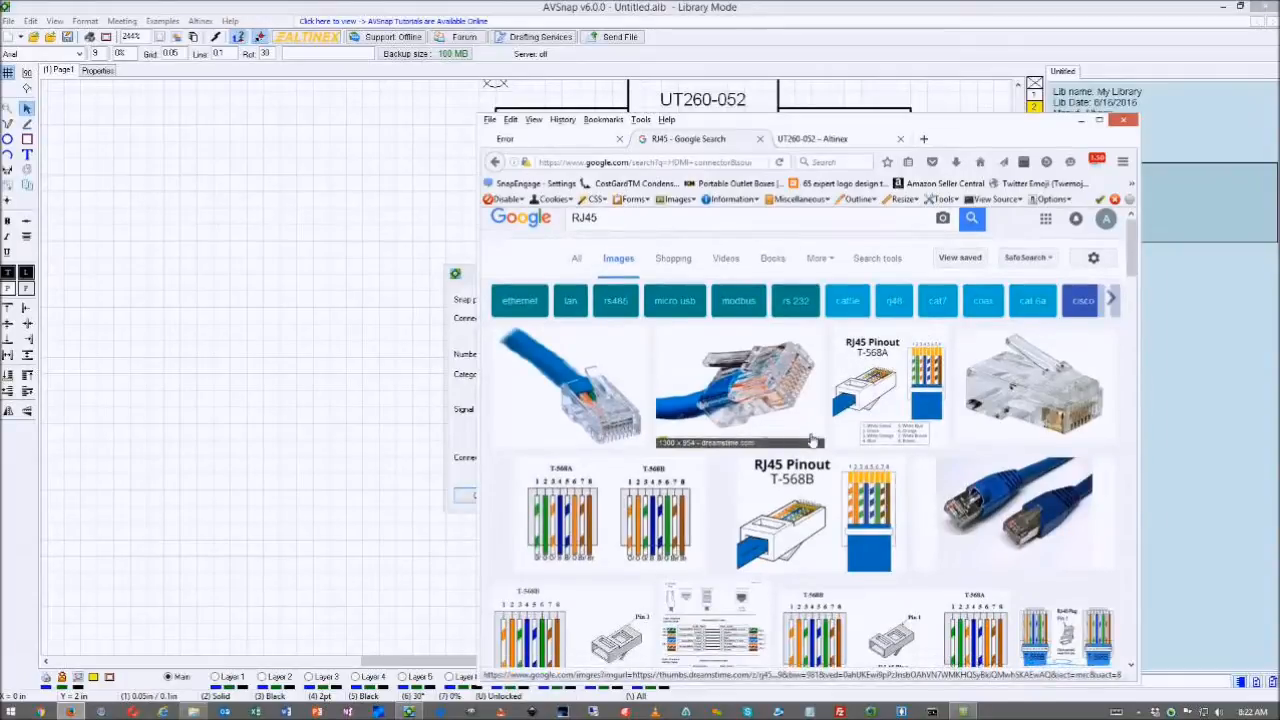
pyautogui.scroll(4, 808, 438)
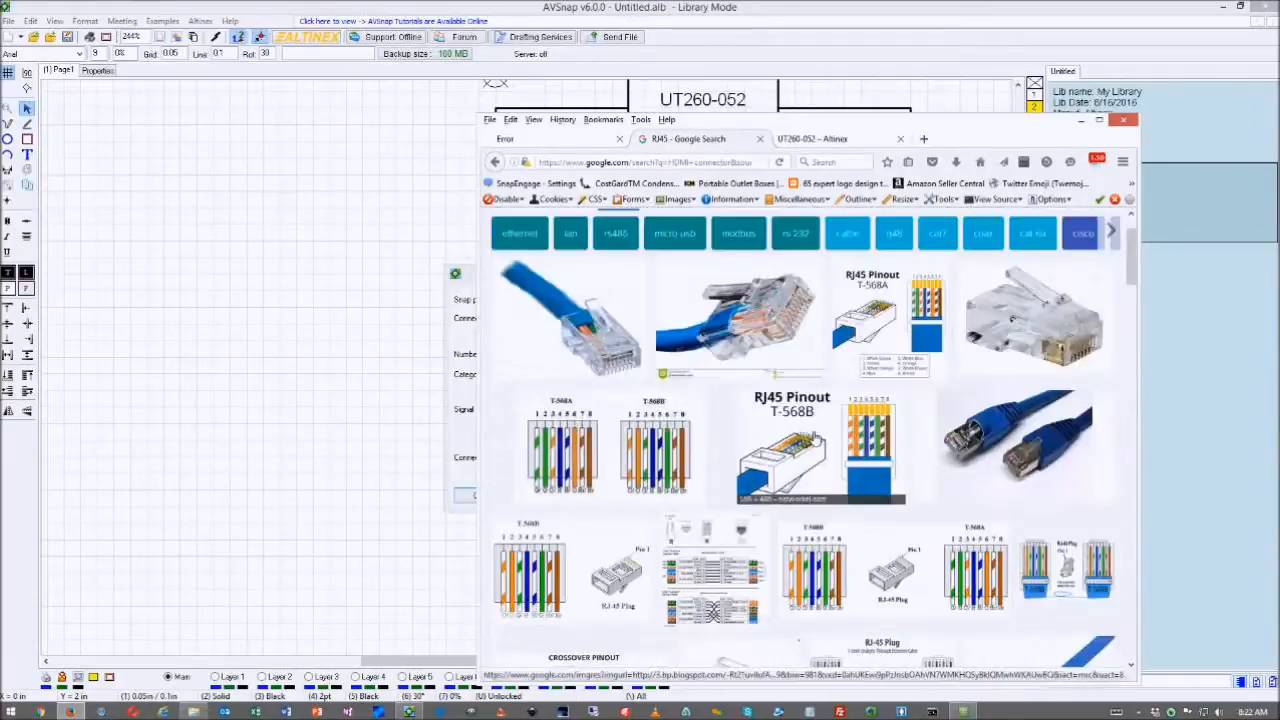
pyautogui.write('female')
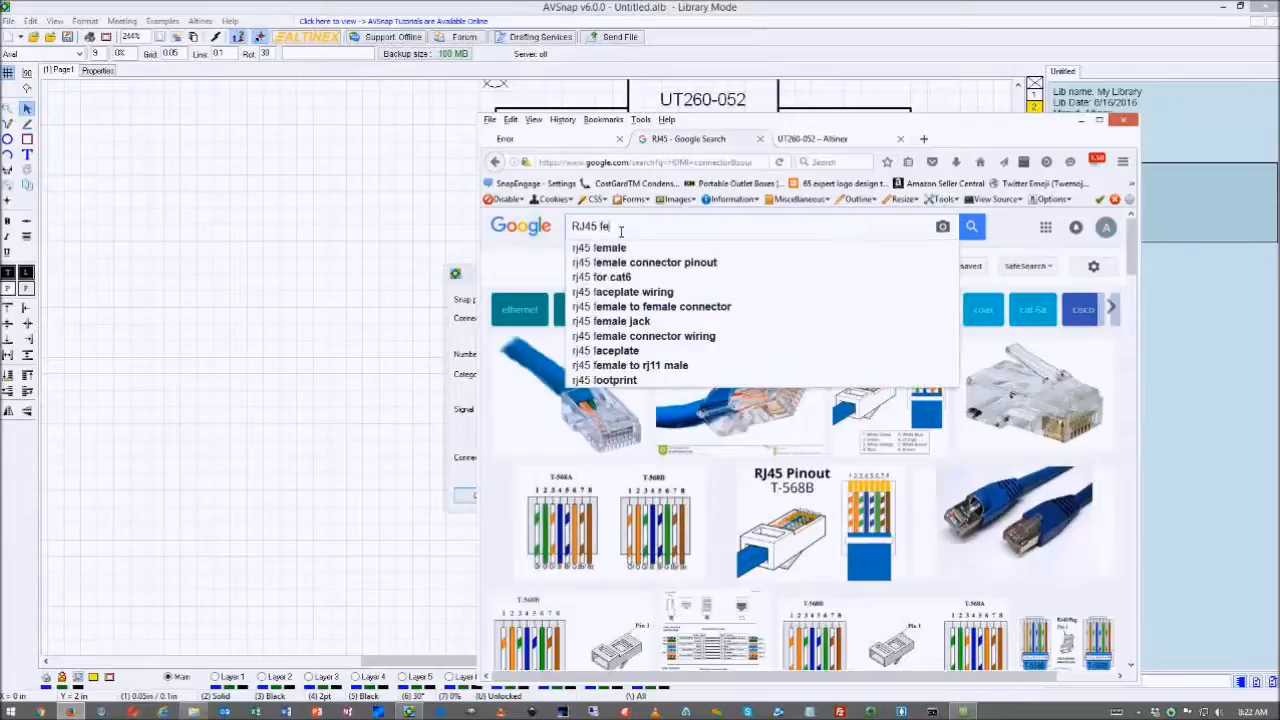
pyautogui.press('Return')
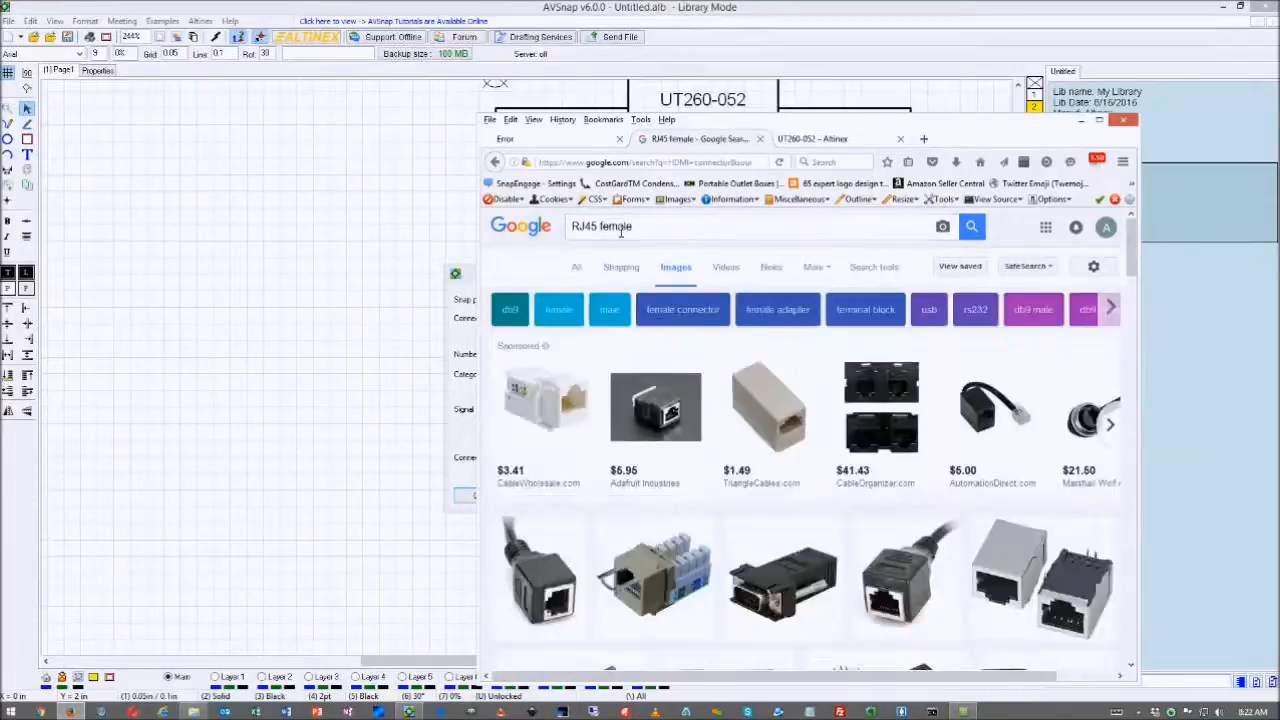
# - Capture a female RJ45 jack picture from the results and move the browser aside
pyautogui.scroll(-1, 735, 368)
pyautogui.scroll(-5, 735, 368)
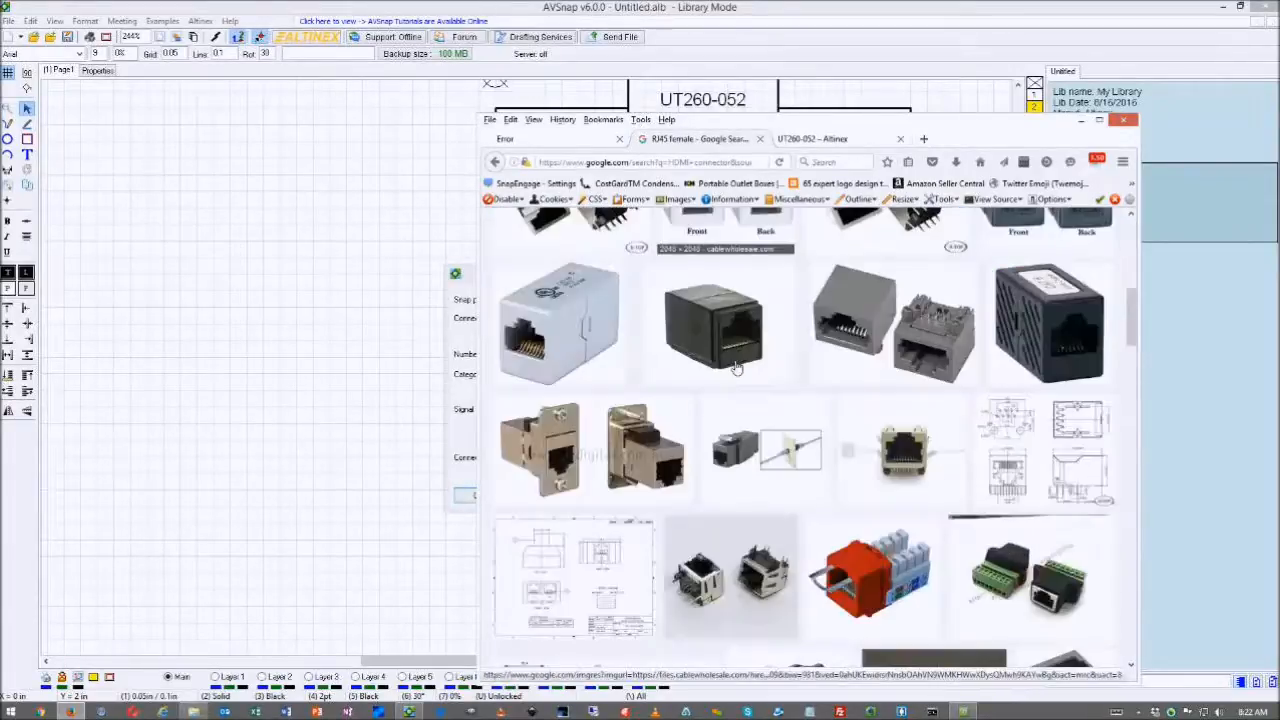
pyautogui.scroll(-3, 735, 368)
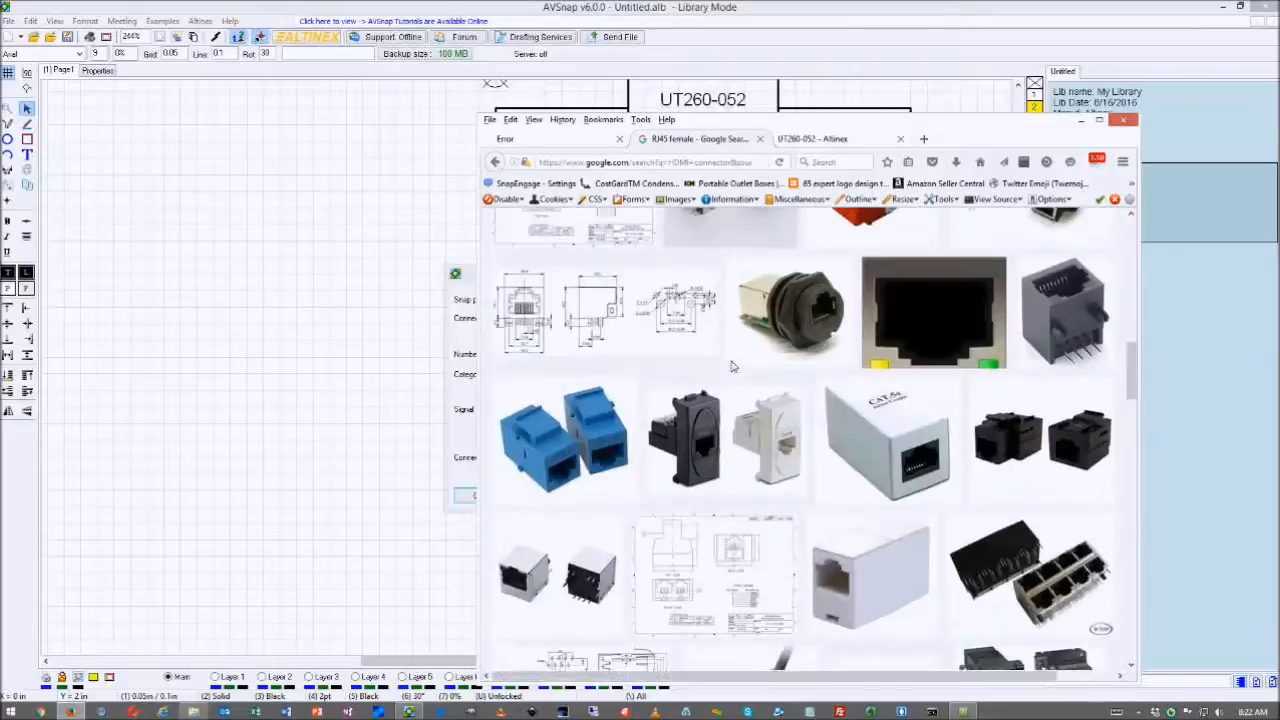
pyautogui.scroll(2, 735, 365)
pyautogui.scroll(-3, 735, 368)
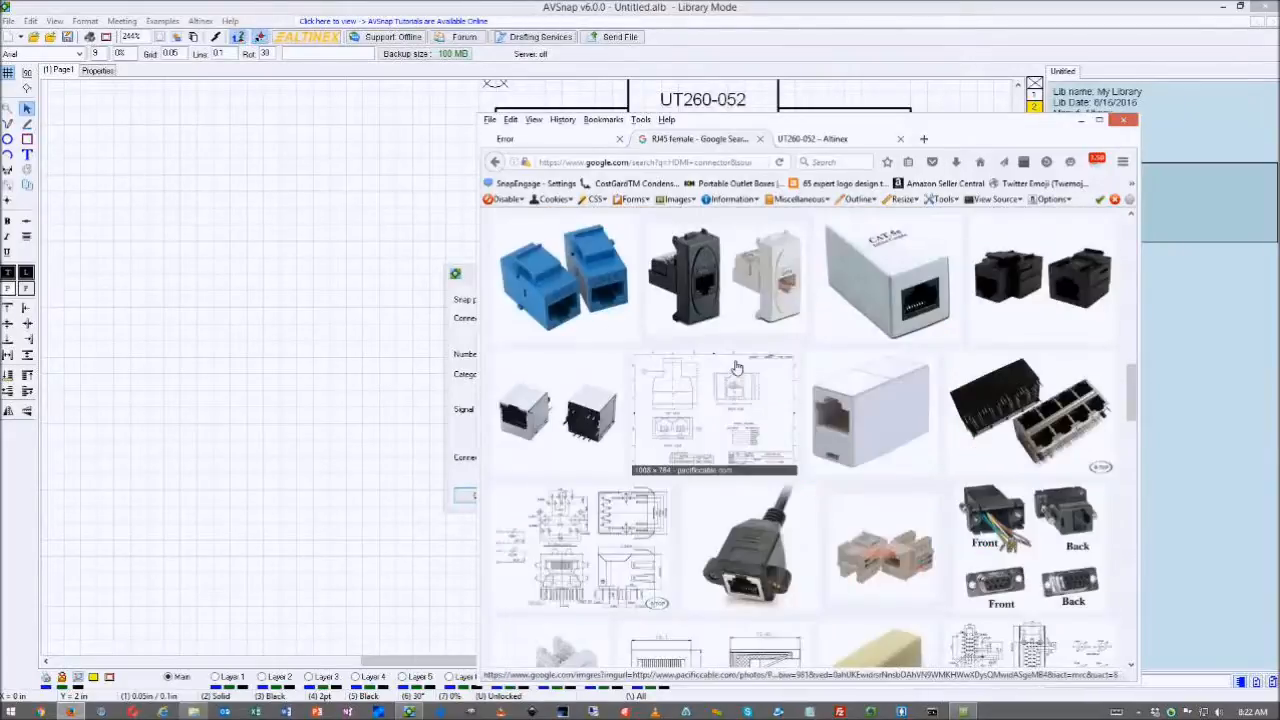
pyautogui.scroll(-3, 735, 368)
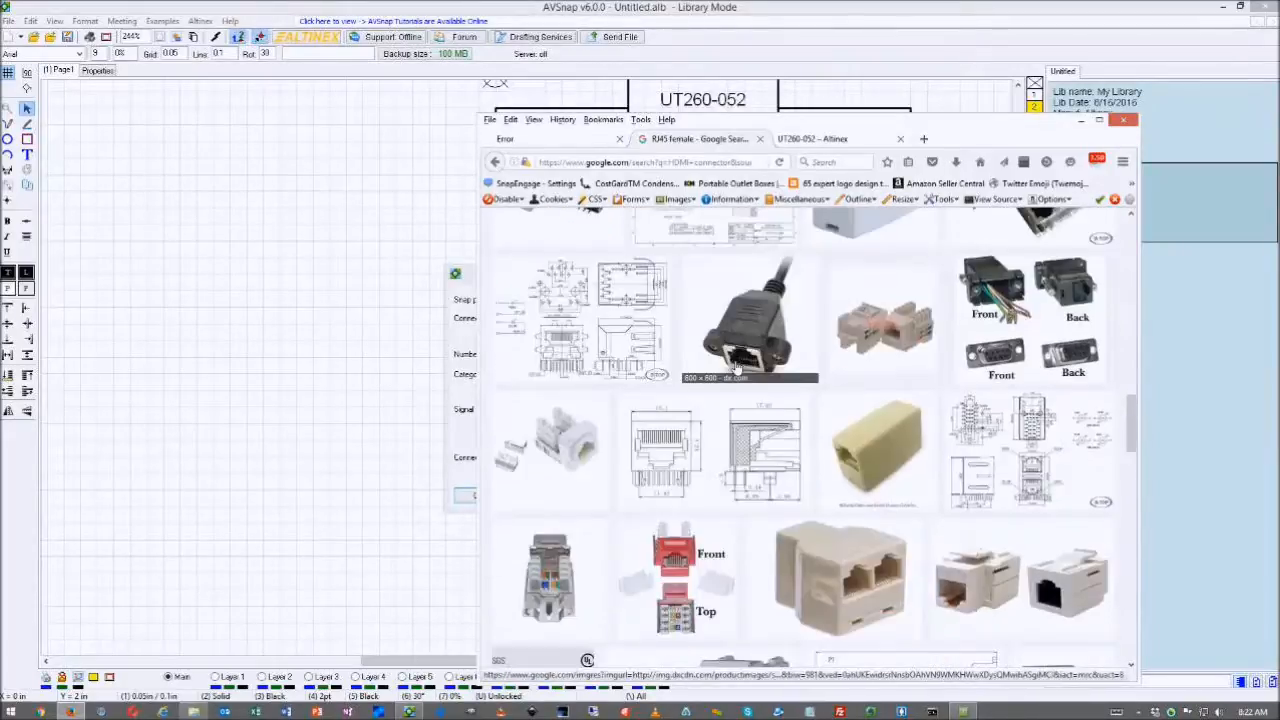
pyautogui.scroll(5, 735, 368)
pyautogui.scroll(1, 735, 368)
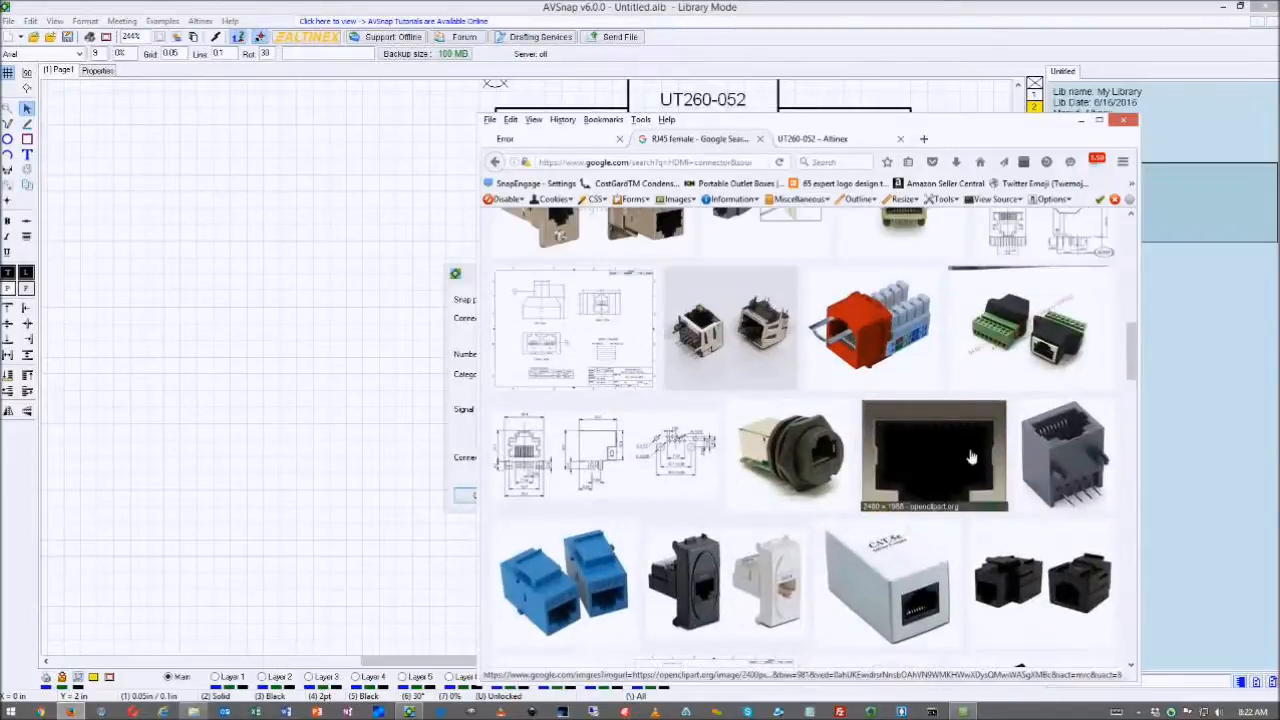
pyautogui.press('Print')
pyautogui.moveTo(864, 401); pyautogui.dragTo(1013, 516)
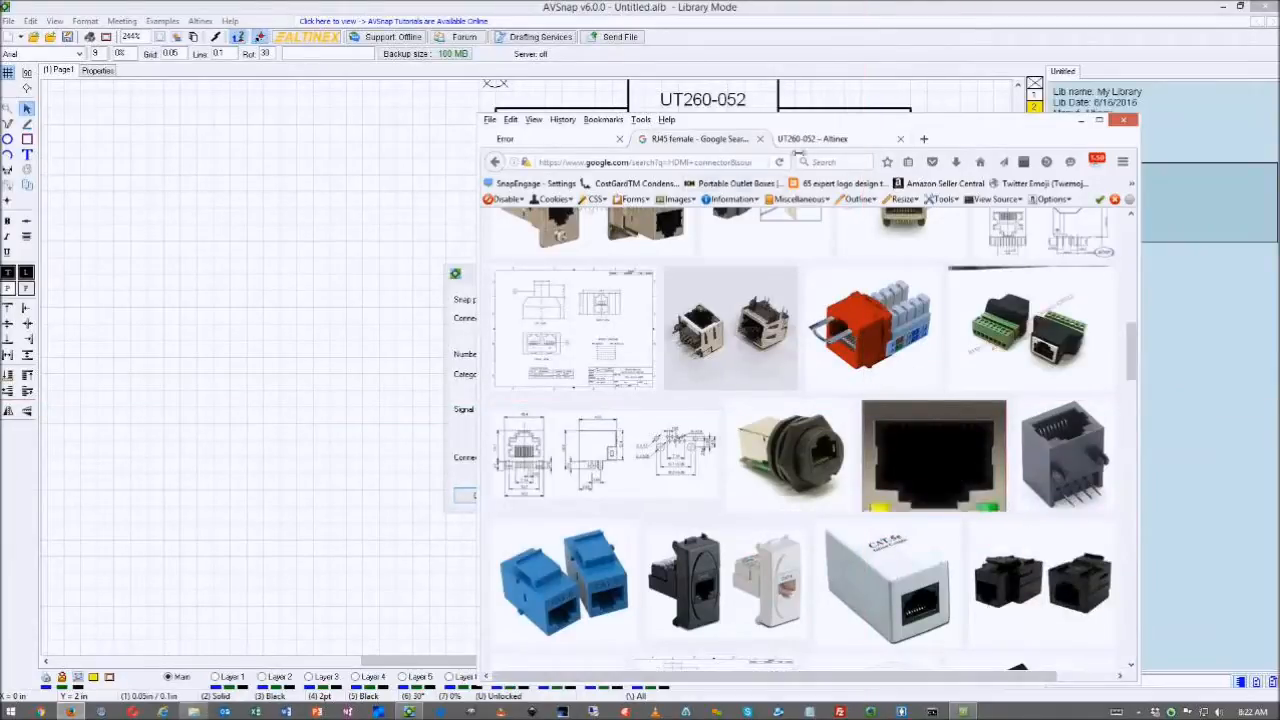
pyautogui.moveTo(821, 127); pyautogui.dragTo(985, 125)
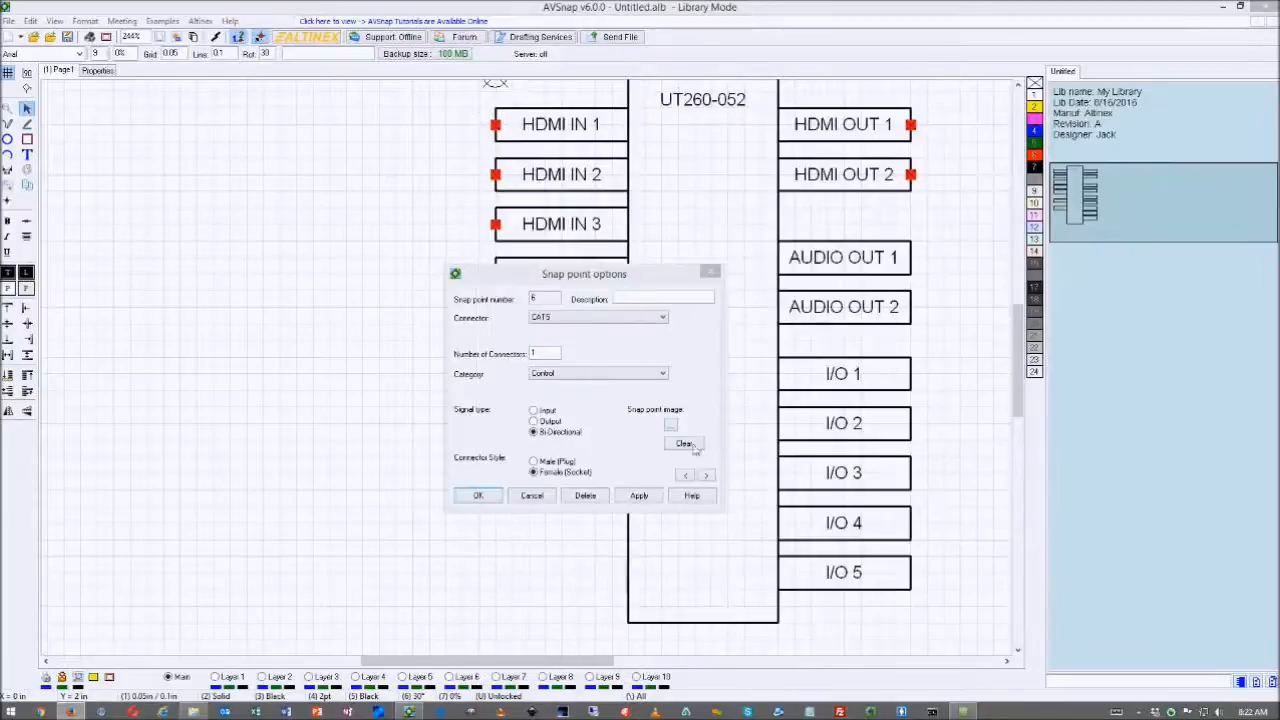
# - Assign ScreenHunter_3242 as snap point 6's image, confirm it, and open POWER (2.5mm)'s snap point
pyautogui.click(672, 428)
pyautogui.click(740, 256)
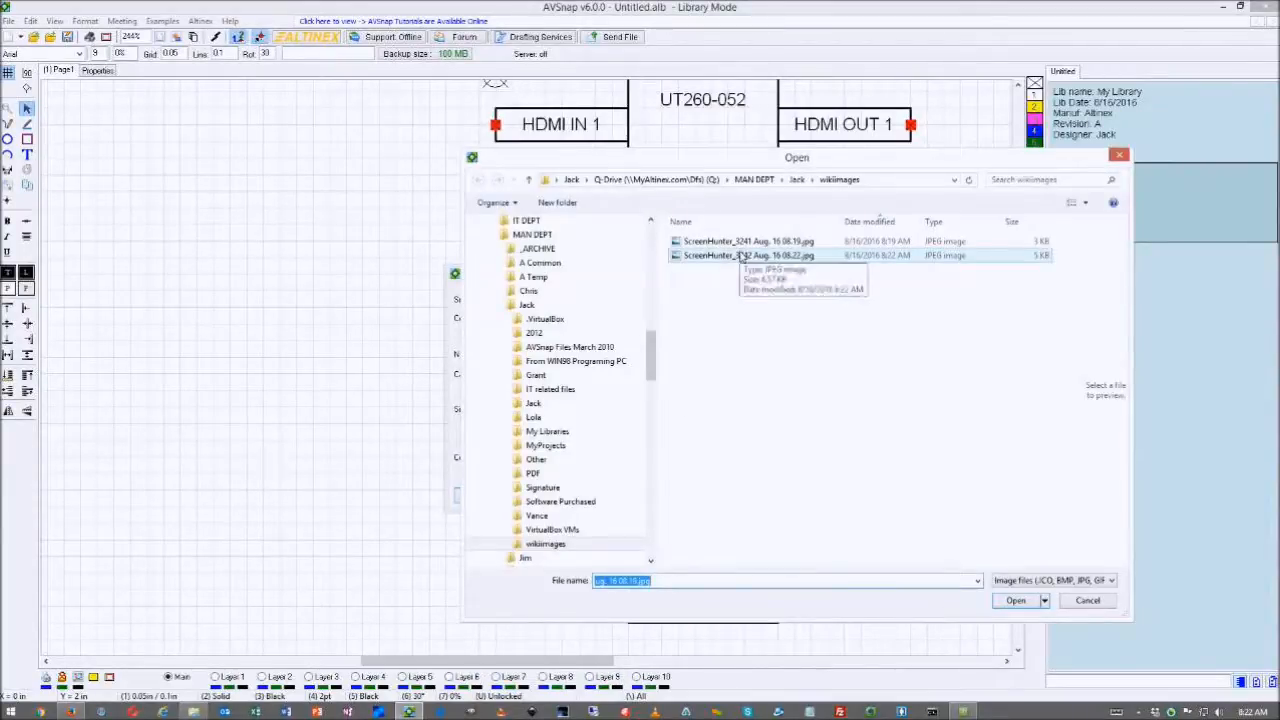
pyautogui.click(740, 256)
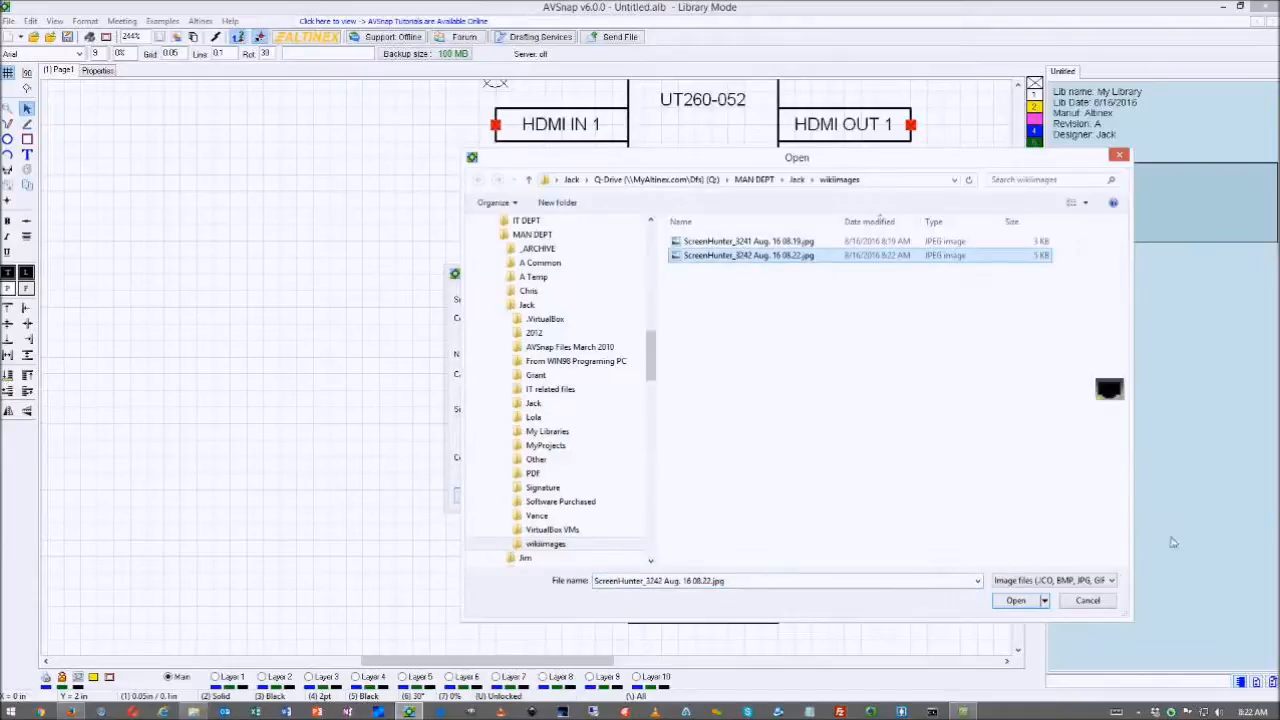
pyautogui.click(1016, 601)
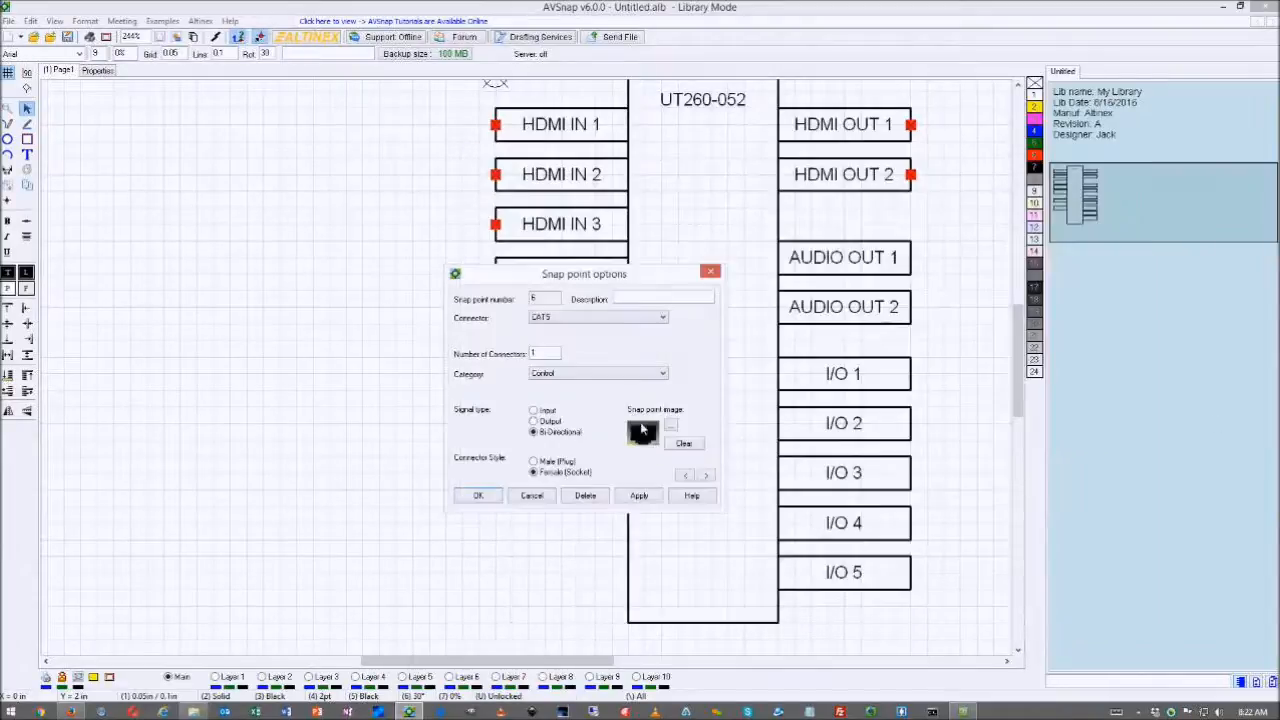
pyautogui.click(494, 500)
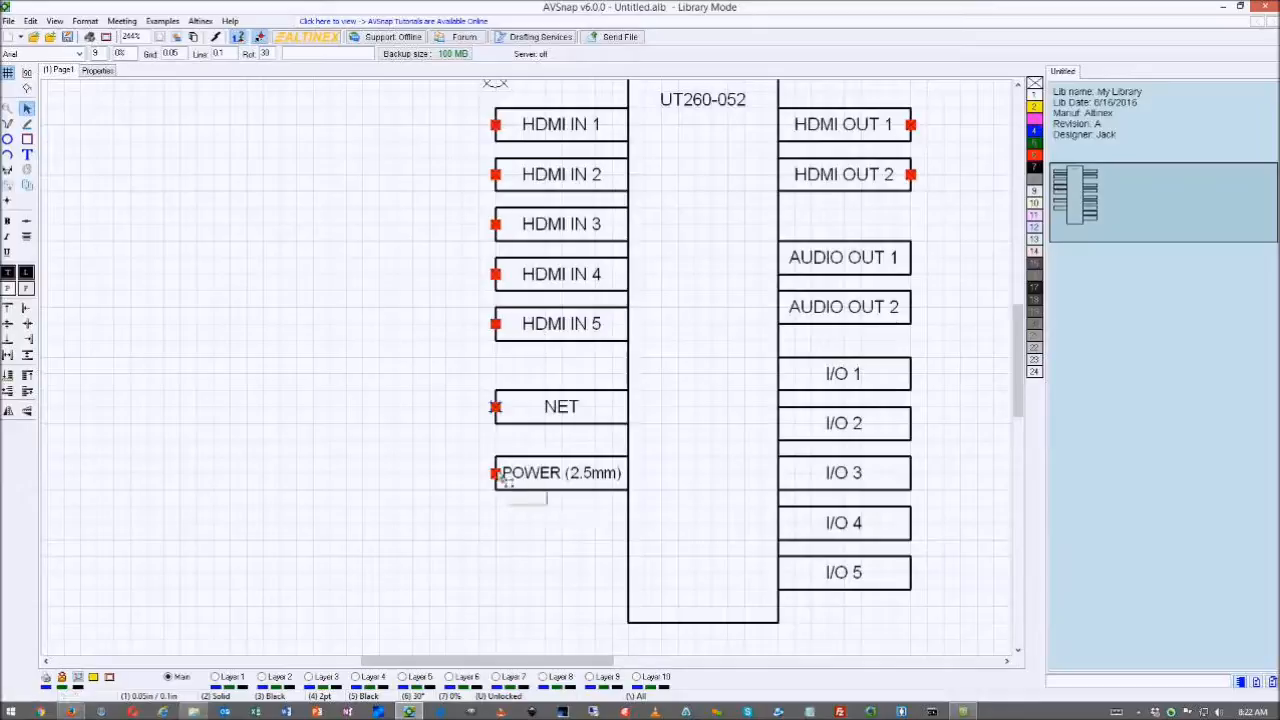
pyautogui.doubleClick(496, 474)
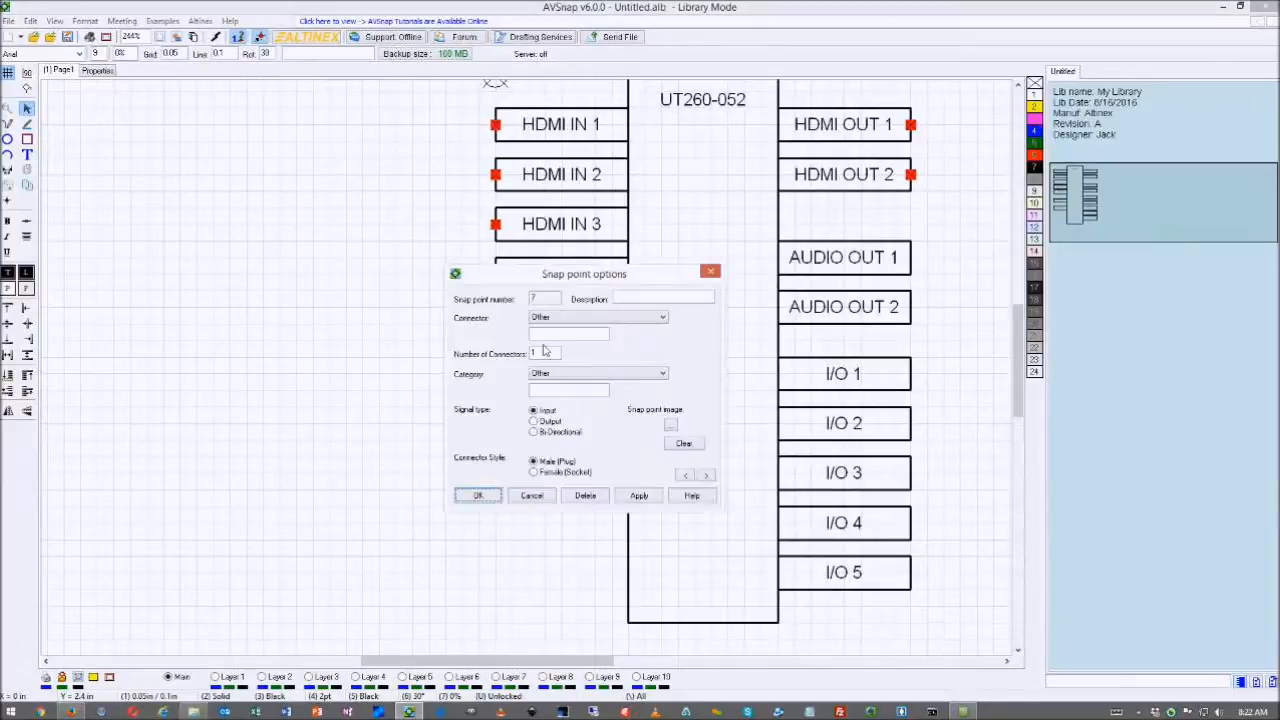
# - Set the POWER snap point's connector to Other and its category to Power, then bring Firefox back
pyautogui.click(621, 318)
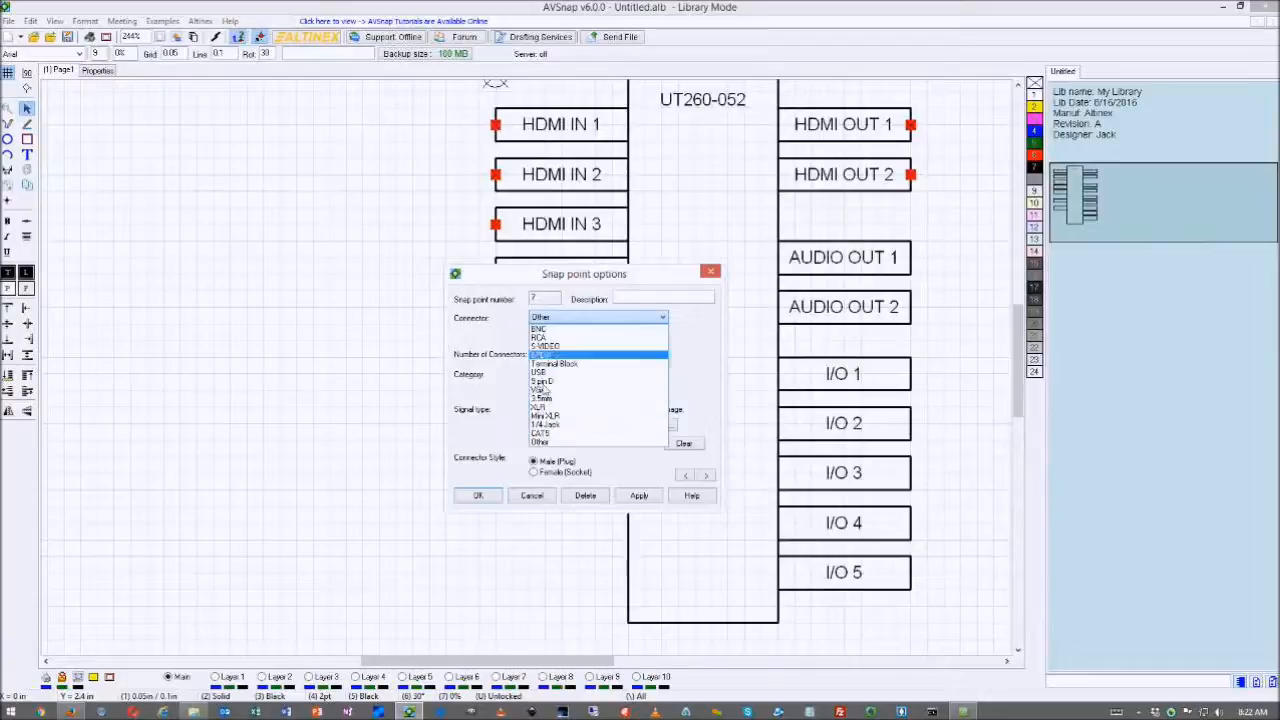
pyautogui.click(545, 442)
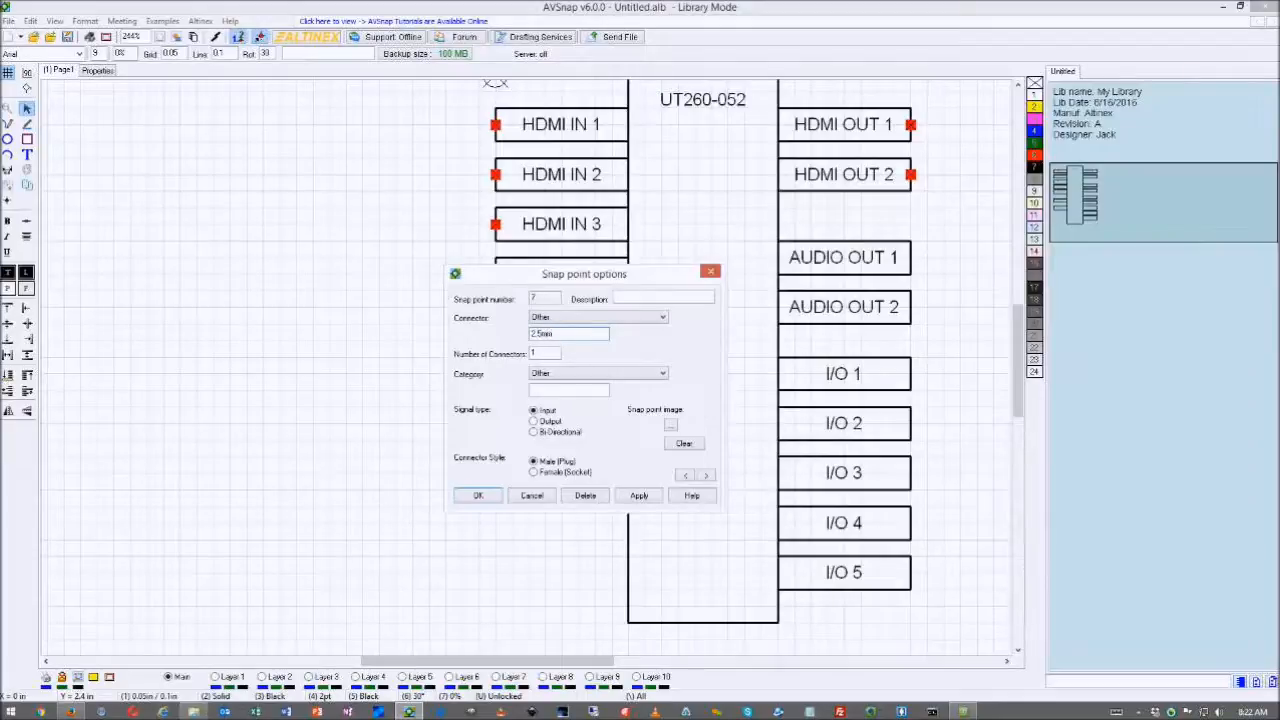
pyautogui.click(565, 370)
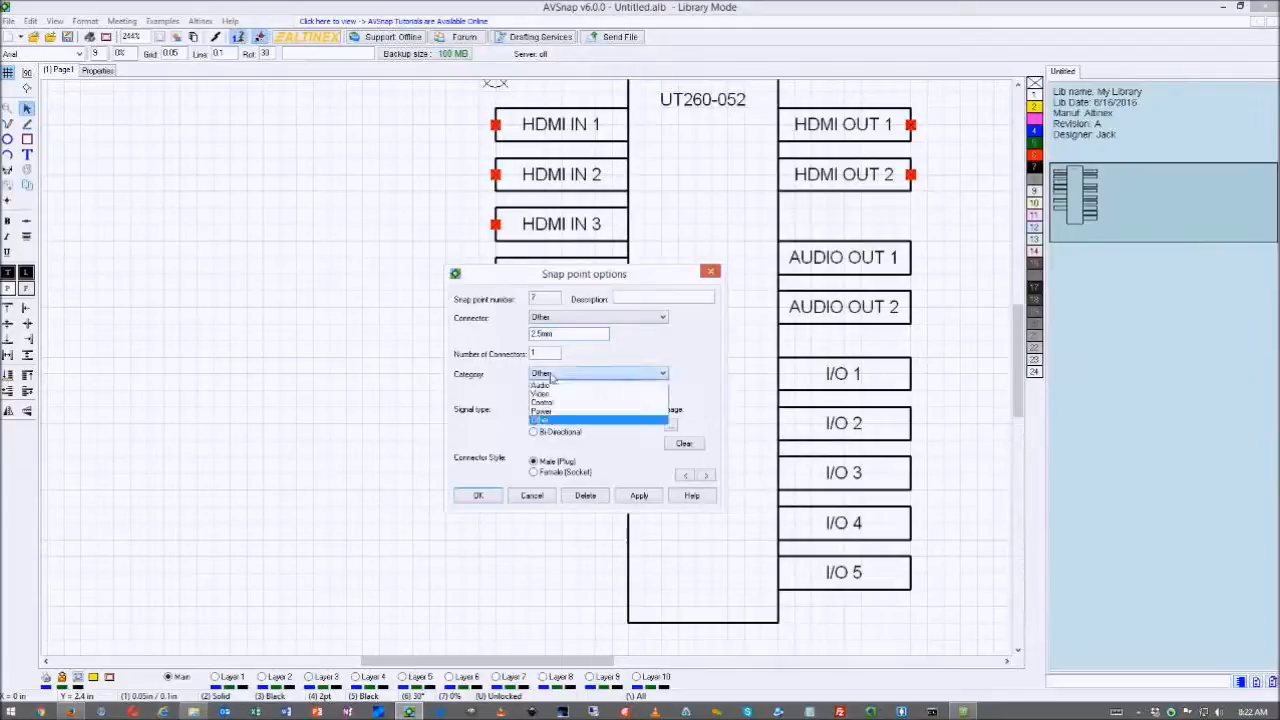
pyautogui.click(550, 417)
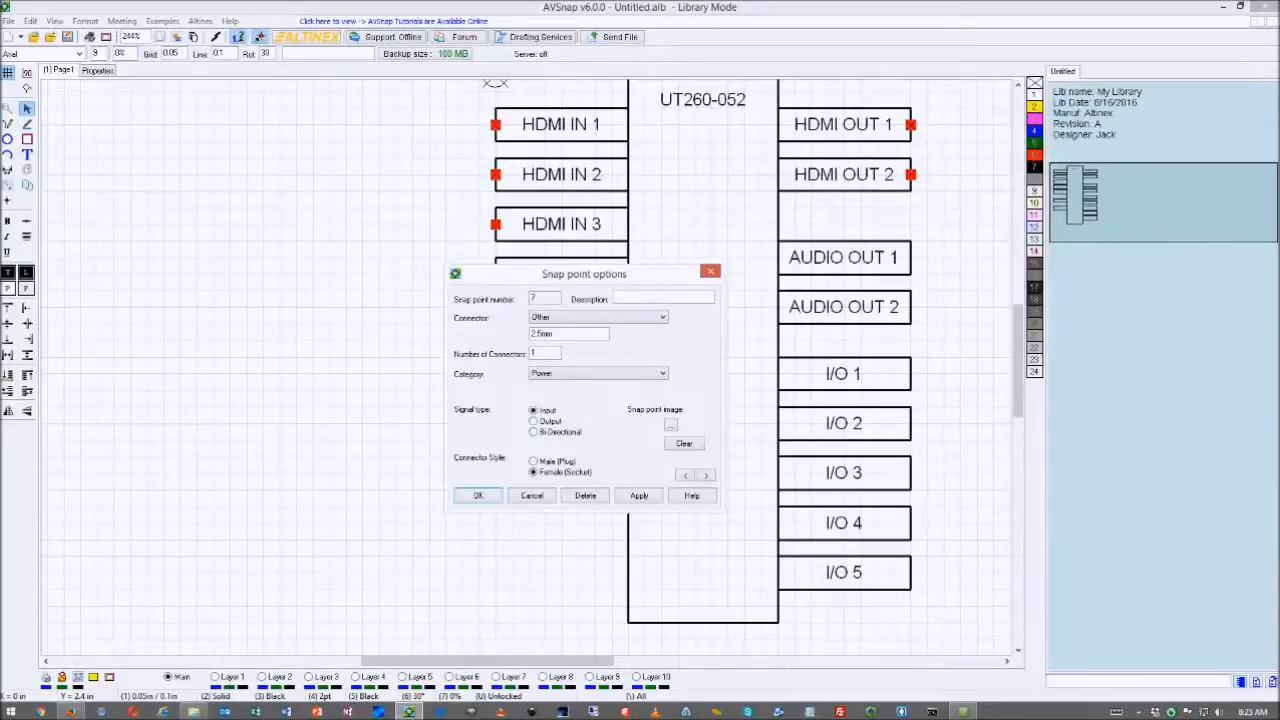
pyautogui.moveTo(1279, 116); pyautogui.dragTo(574, 113)
pyautogui.scroll(5, 745, 232)
pyautogui.scroll(2, 745, 232)
# - Search Google Images for '2.5mm power jack', correcting the typo
pyautogui.moveTo(596, 220); pyautogui.dragTo(493, 230)
pyautogui.write('2.5')
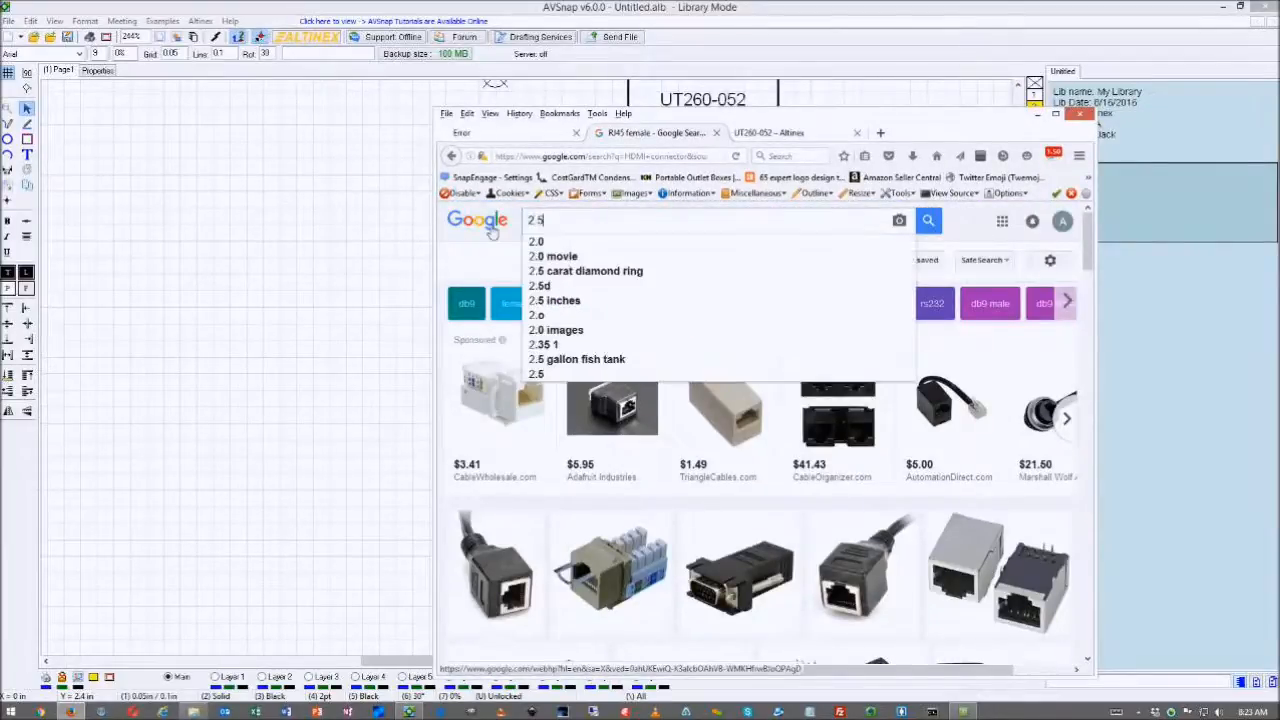
pyautogui.write('mm p')
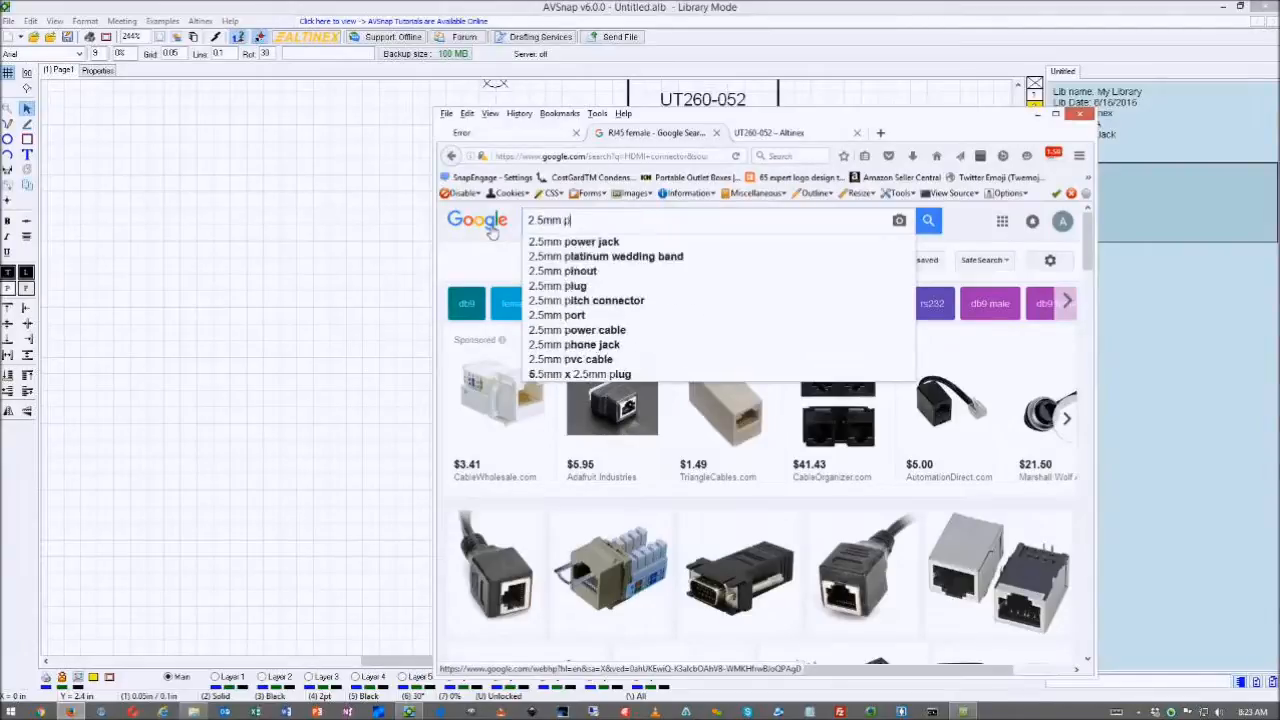
pyautogui.write('ower jazc')
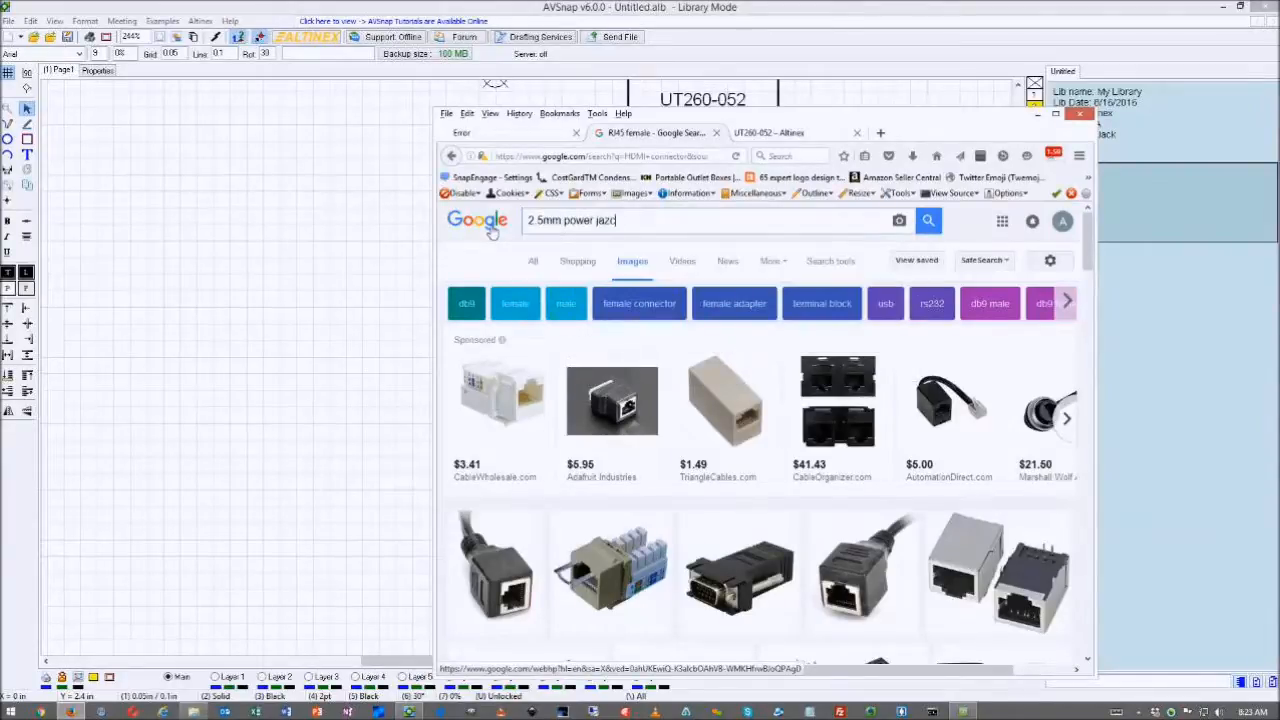
pyautogui.press('BackSpace')
pyautogui.press('BackSpace')
pyautogui.write('ck')
pyautogui.press('Return')
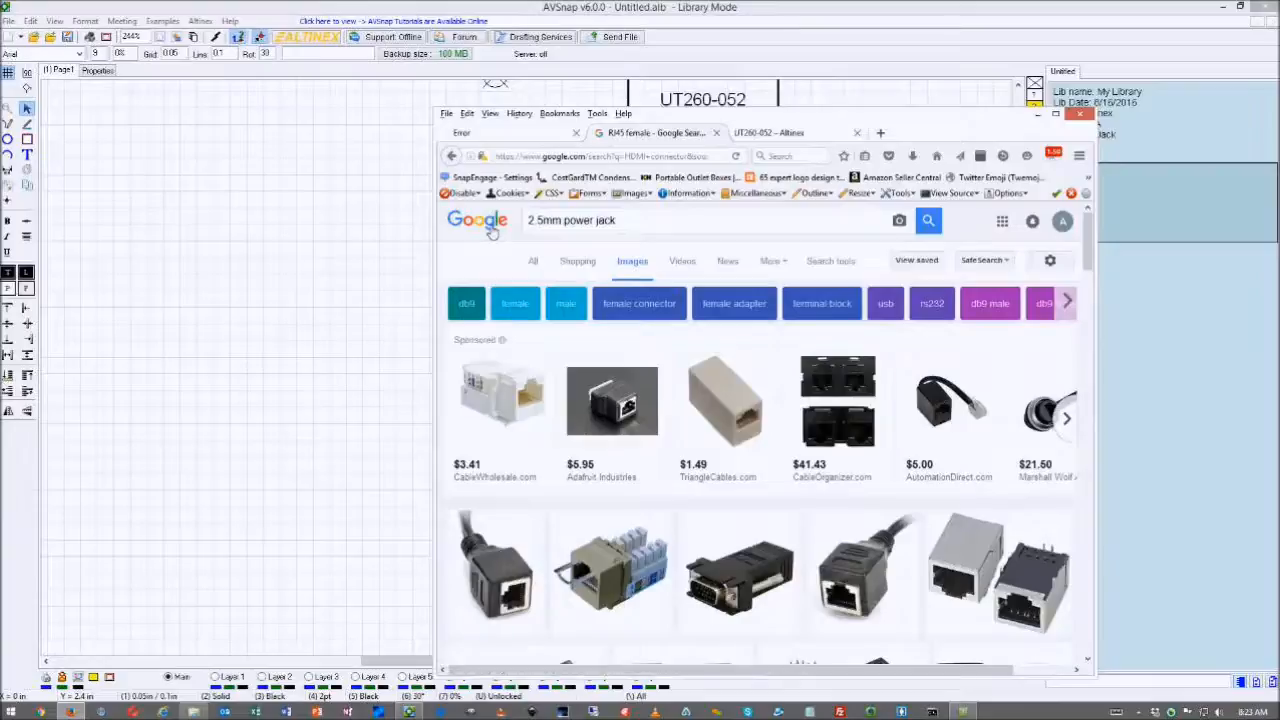
# - Browse the results and capture a black panel-mount DC jack picture
pyautogui.scroll(-10, 588, 395)
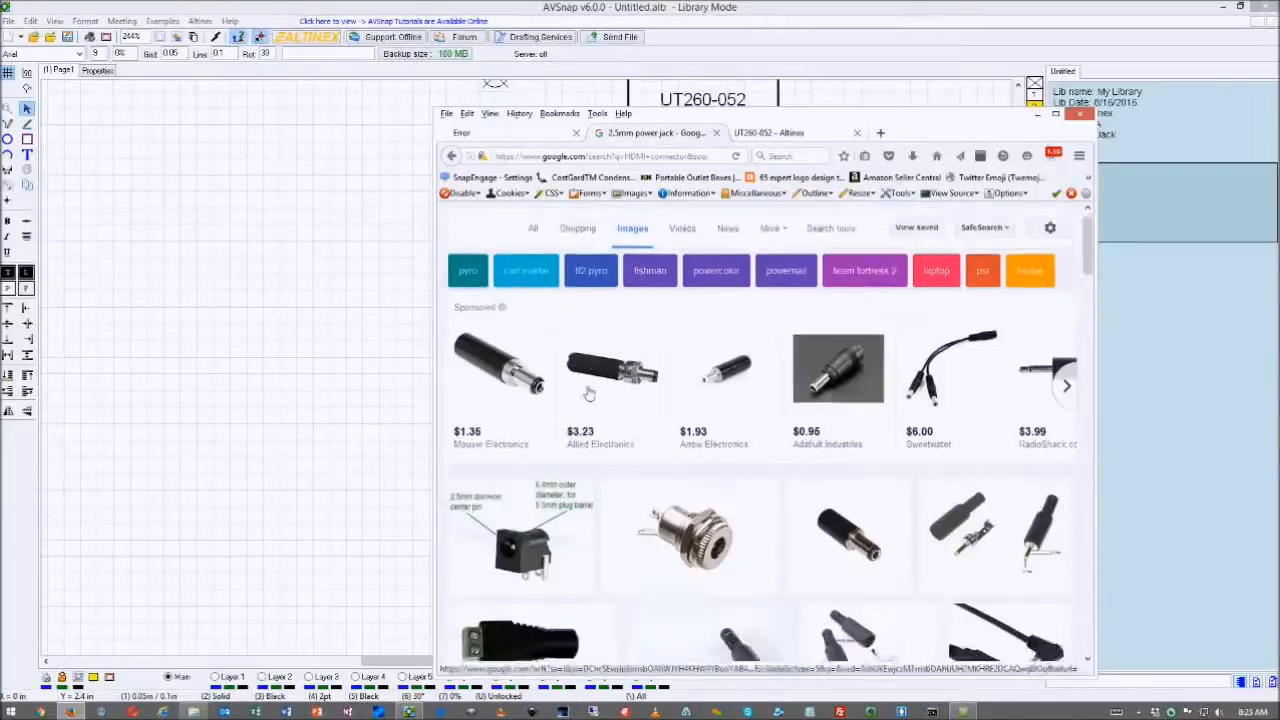
pyautogui.scroll(-5, 588, 395)
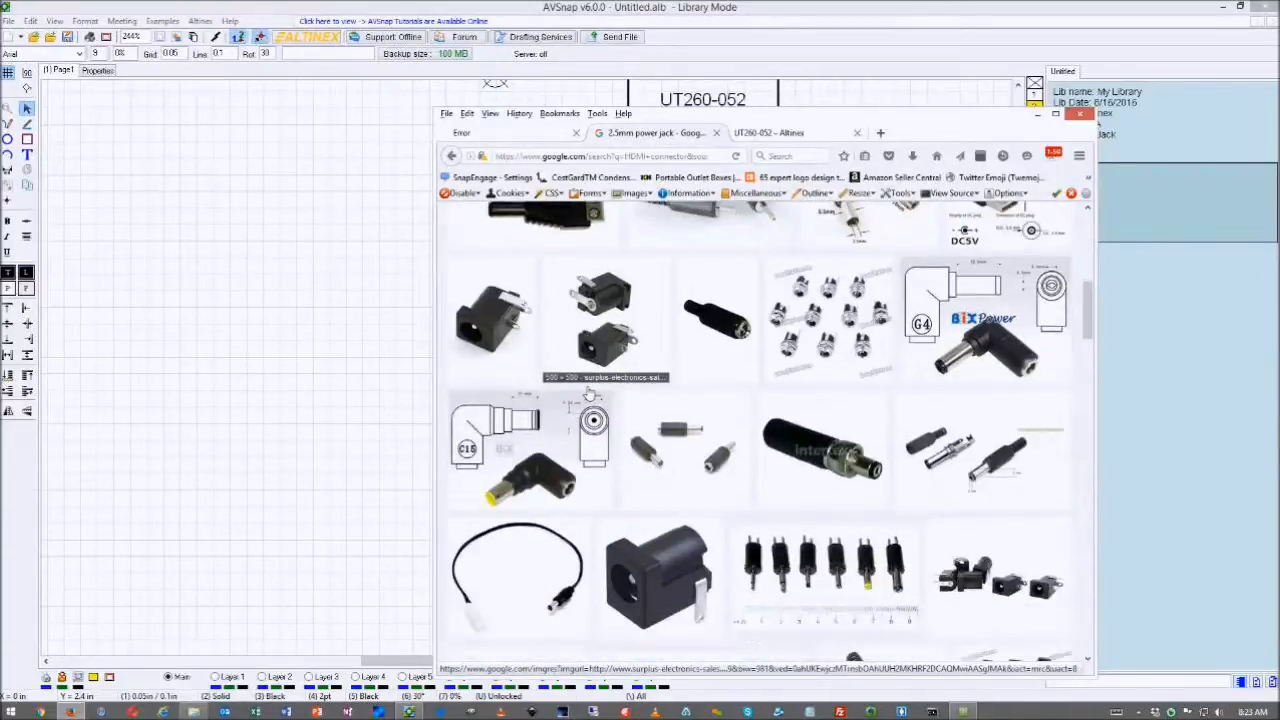
pyautogui.scroll(-10, 585, 392)
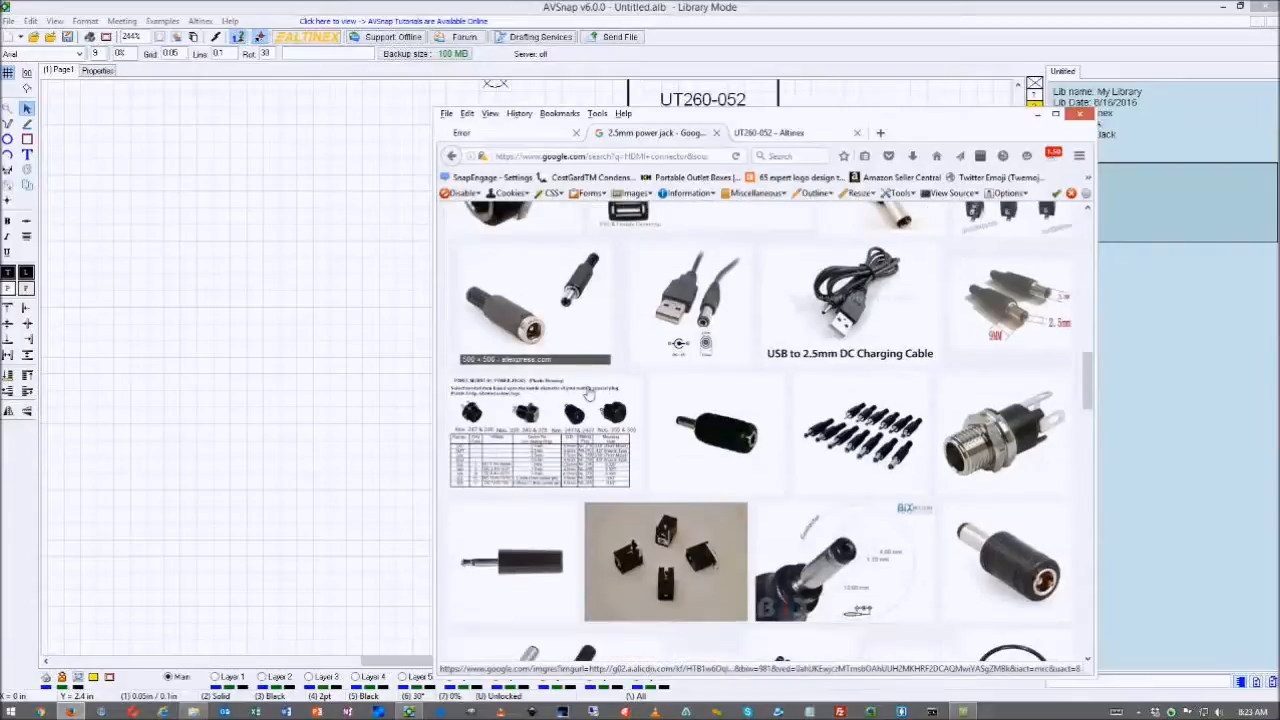
pyautogui.scroll(-3, 585, 392)
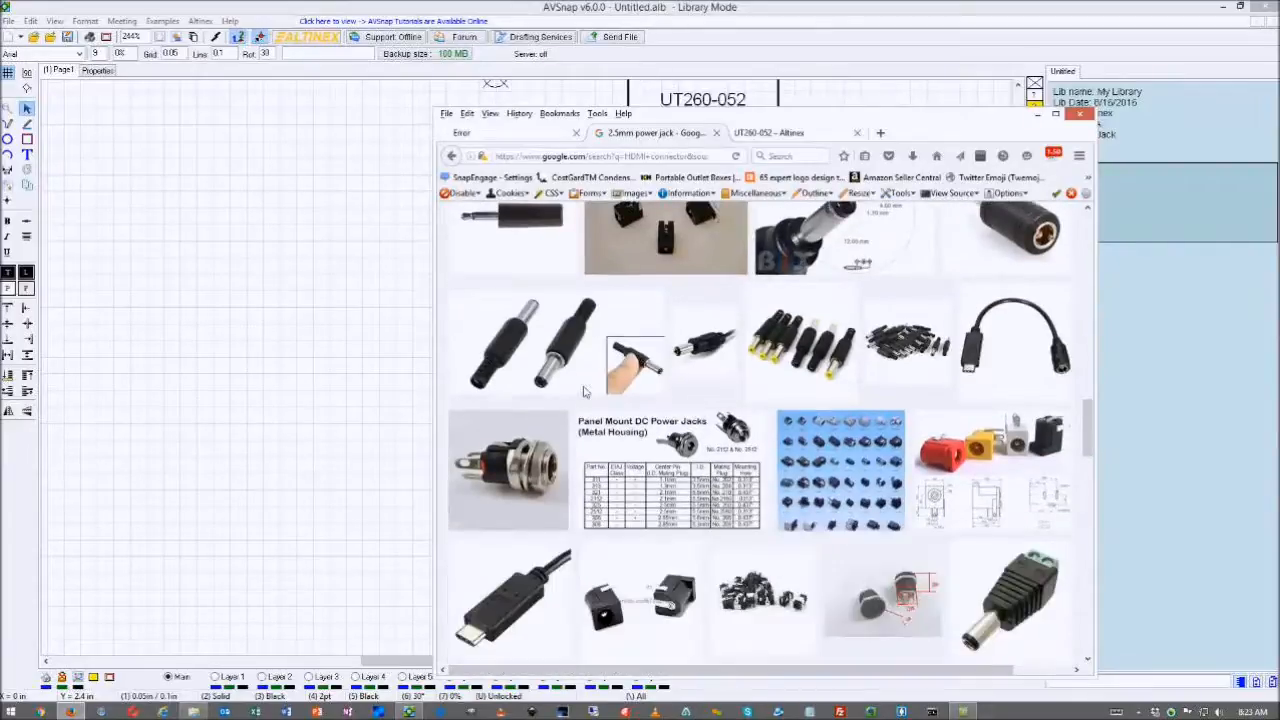
pyautogui.scroll(3, 585, 392)
pyautogui.scroll(-5, 585, 392)
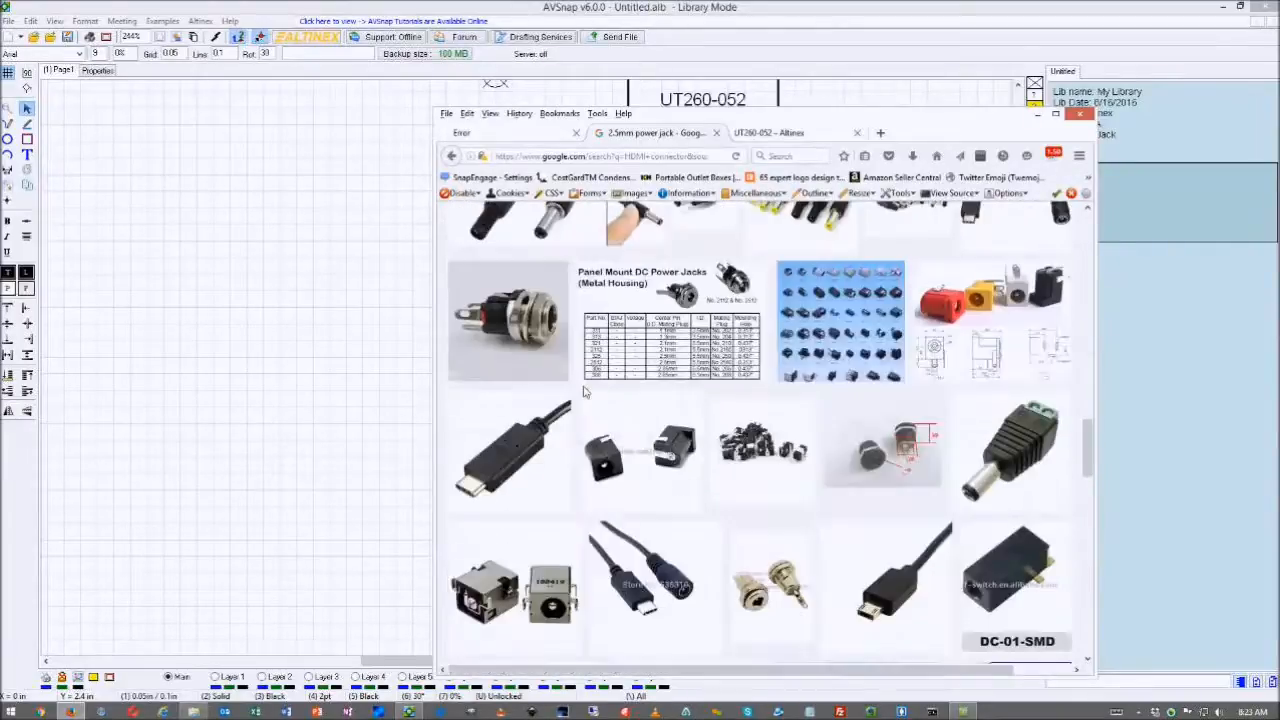
pyautogui.scroll(-2, 585, 392)
pyautogui.scroll(-1, 585, 391)
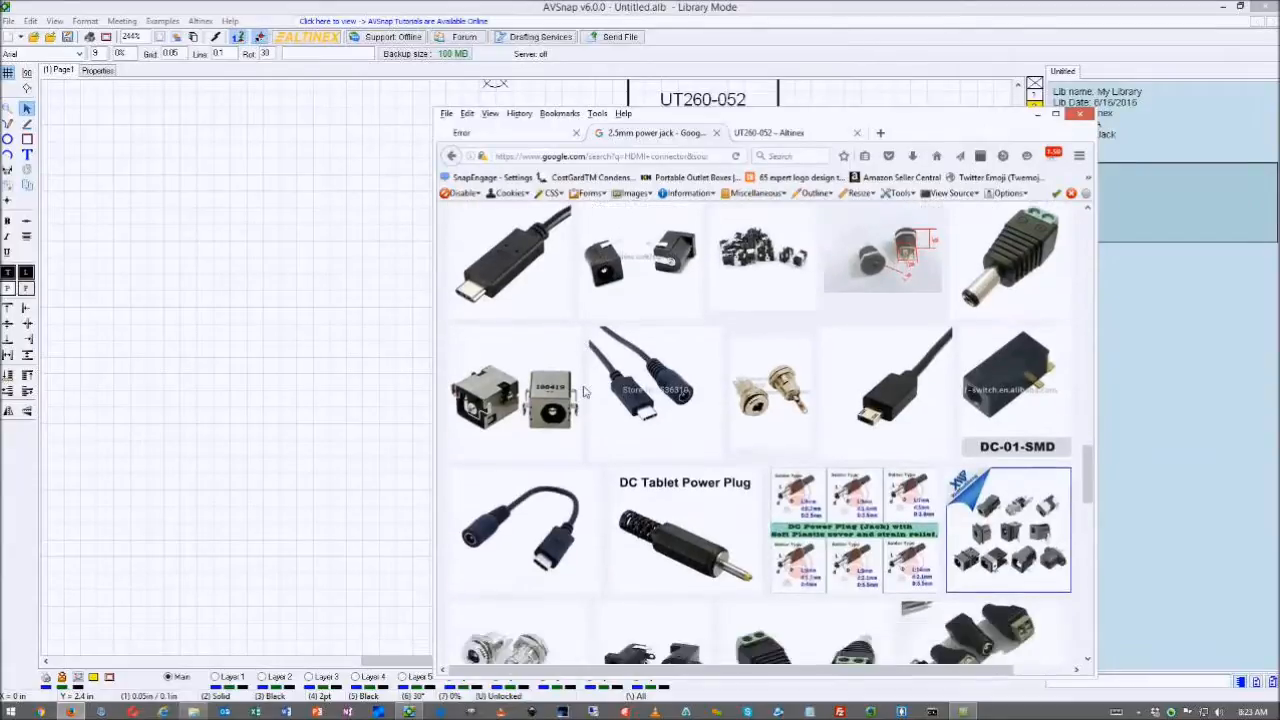
pyautogui.scroll(-5, 586, 392)
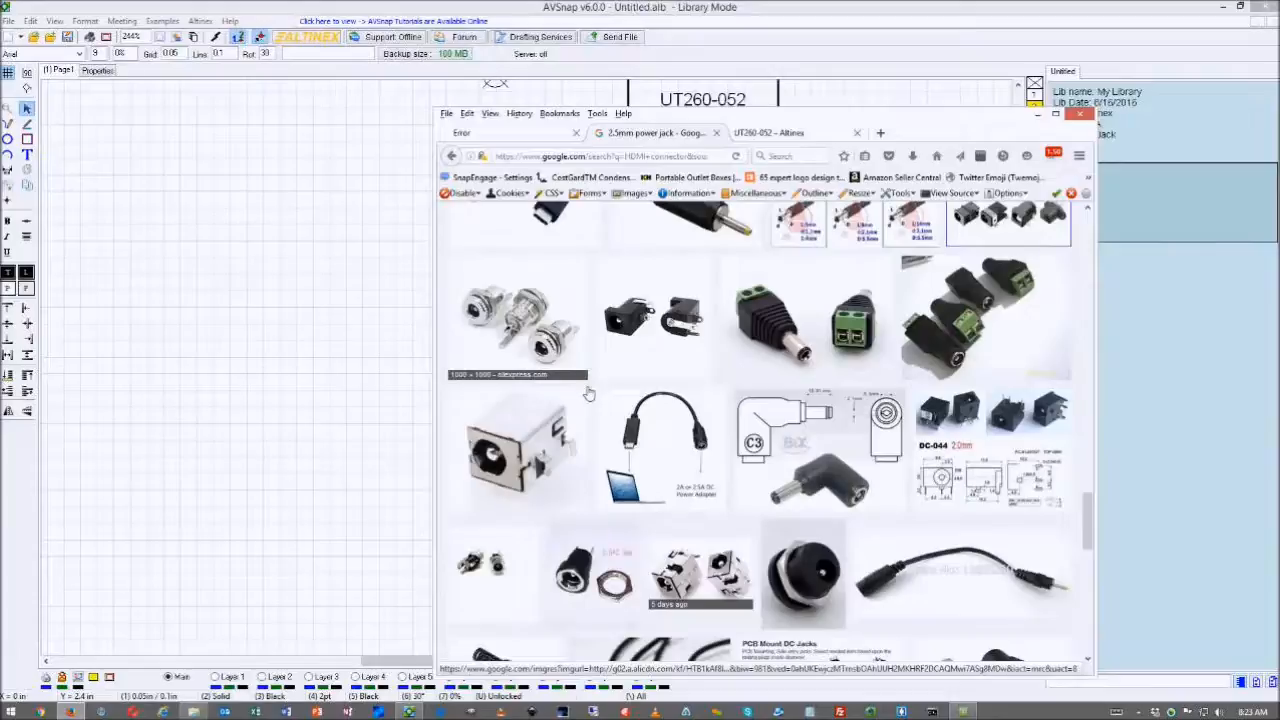
pyautogui.scroll(-3, 588, 393)
pyautogui.scroll(-1, 782, 381)
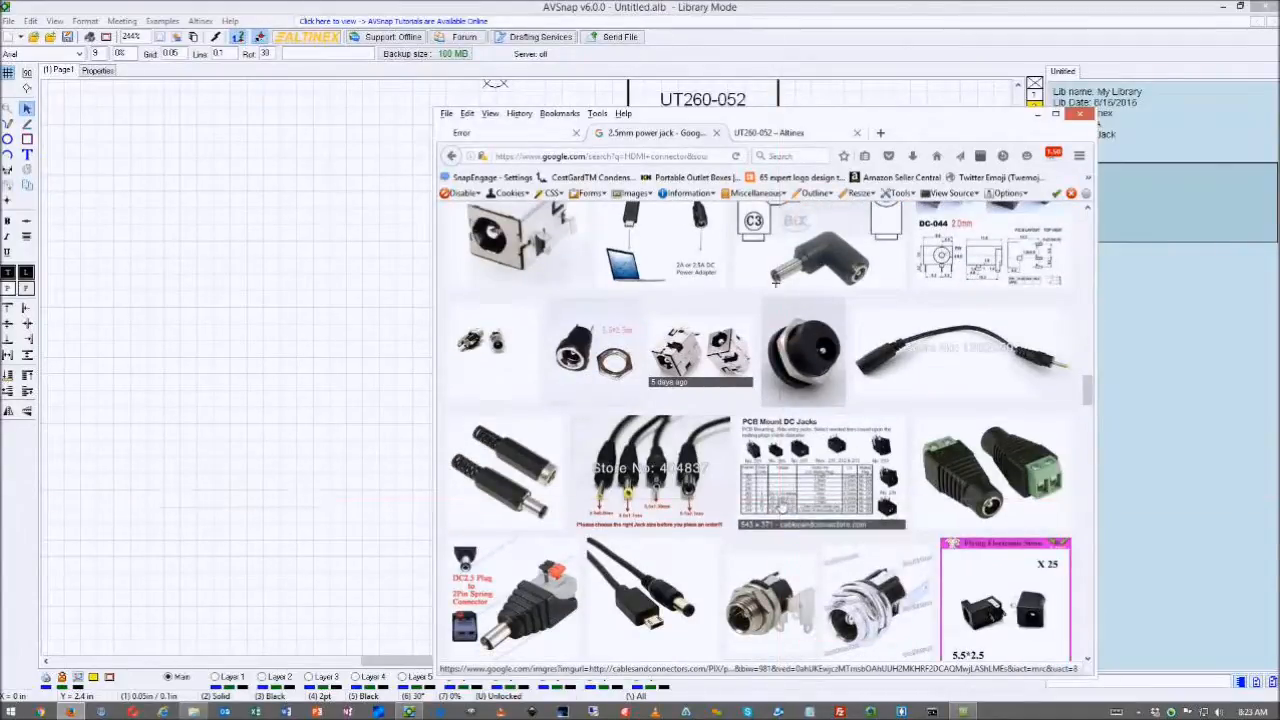
pyautogui.press('Print')
pyautogui.moveTo(767, 313); pyautogui.dragTo(850, 396)
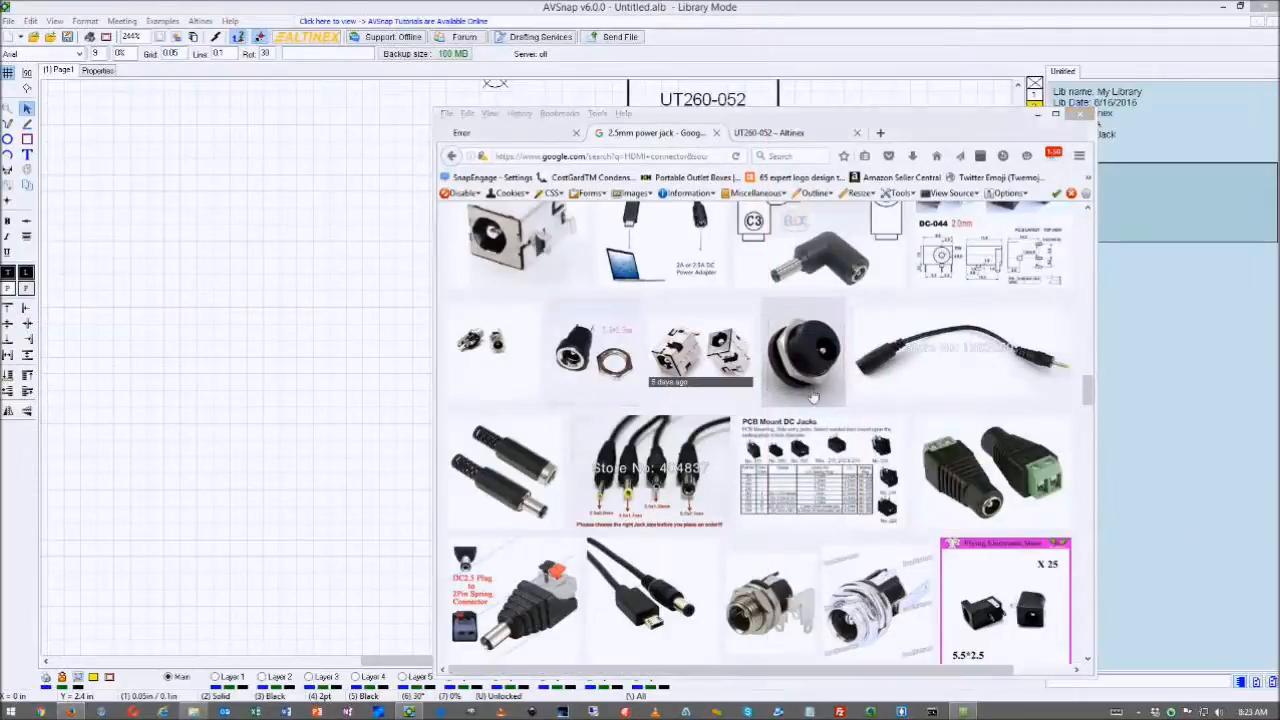
# - Load ScreenHunter_3243 as the POWER (2.5mm) snap point image and confirm its options
pyautogui.click(359, 342)
pyautogui.click(671, 426)
pyautogui.click(714, 272)
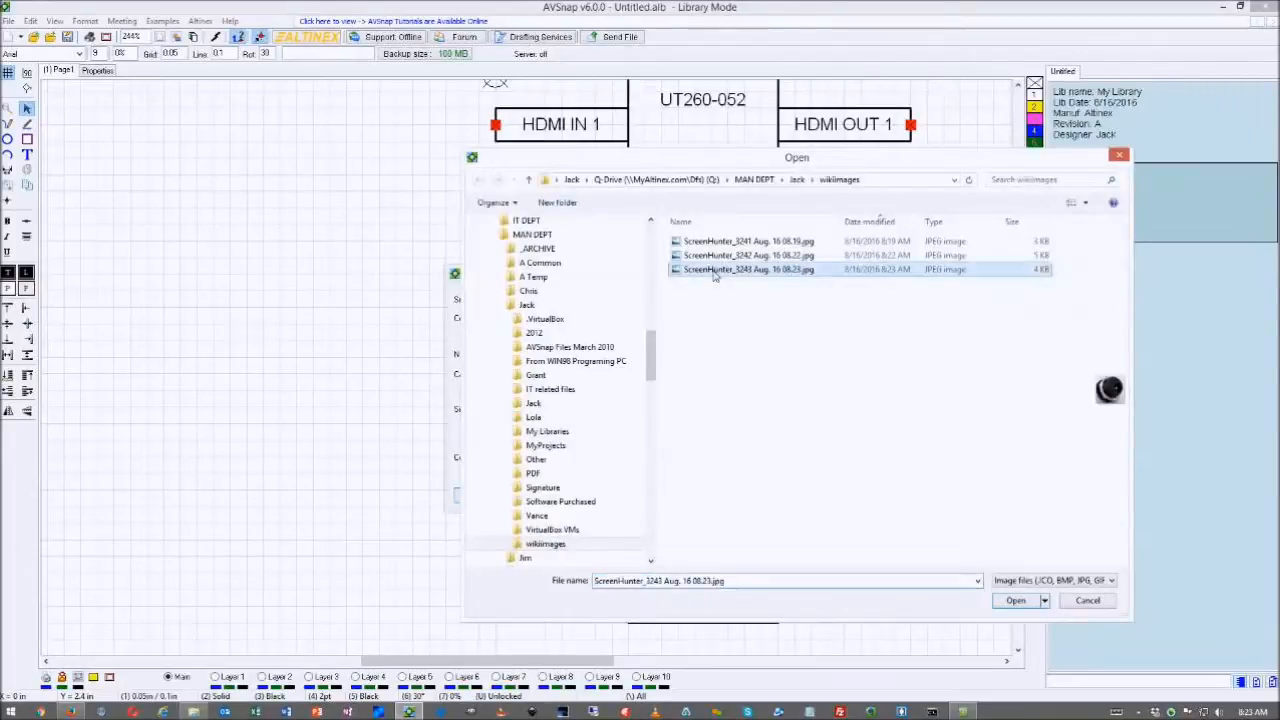
pyautogui.doubleClick(714, 275)
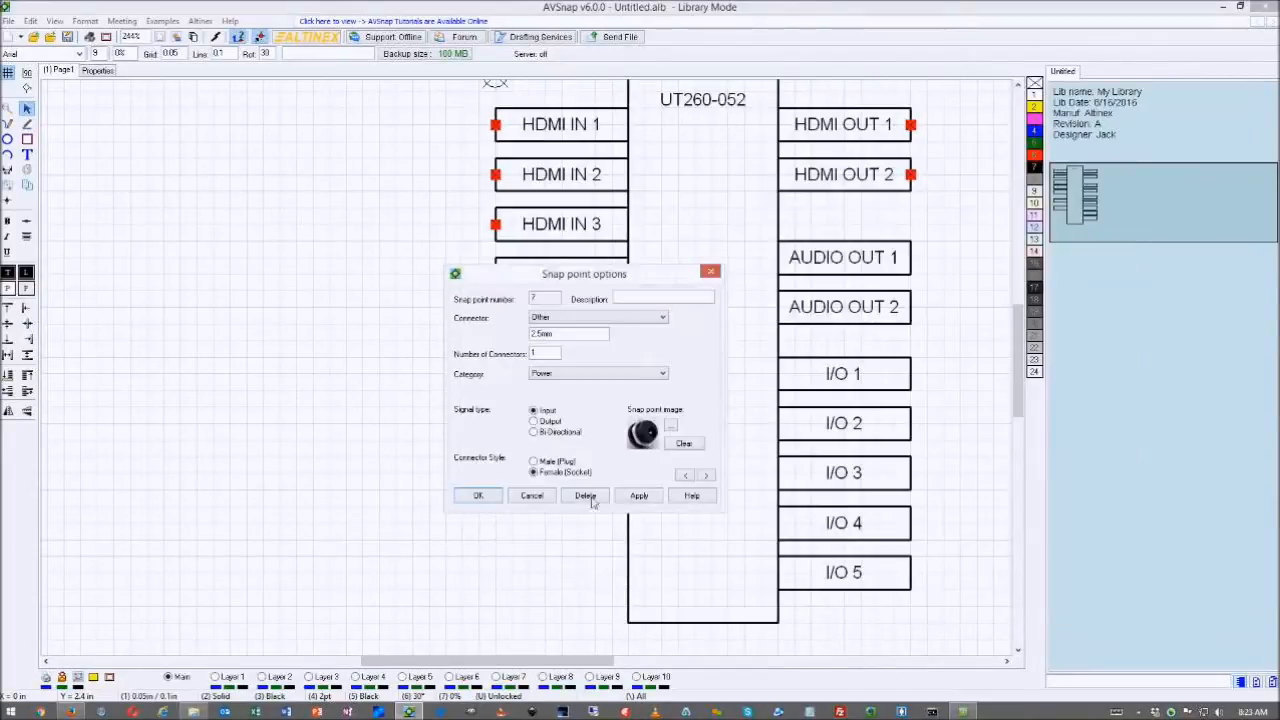
pyautogui.click(479, 497)
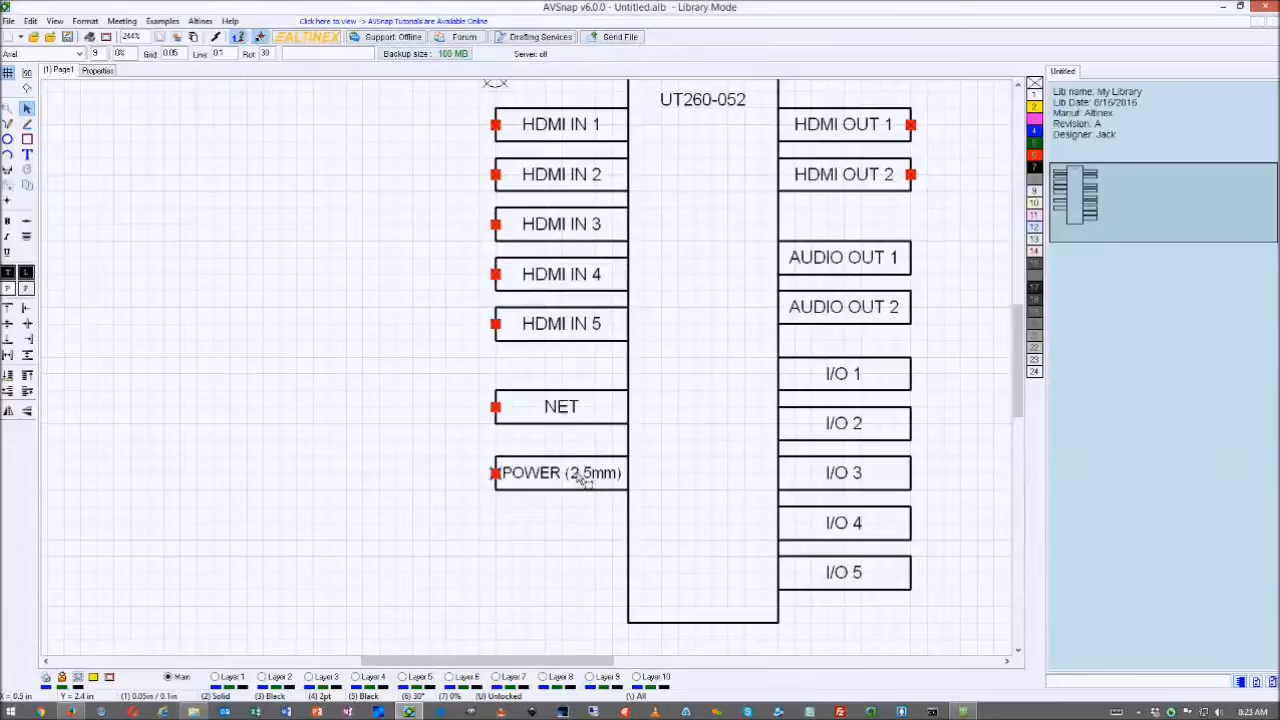
pyautogui.scroll(-2, 568, 447)
pyautogui.scroll(4, 757, 336)
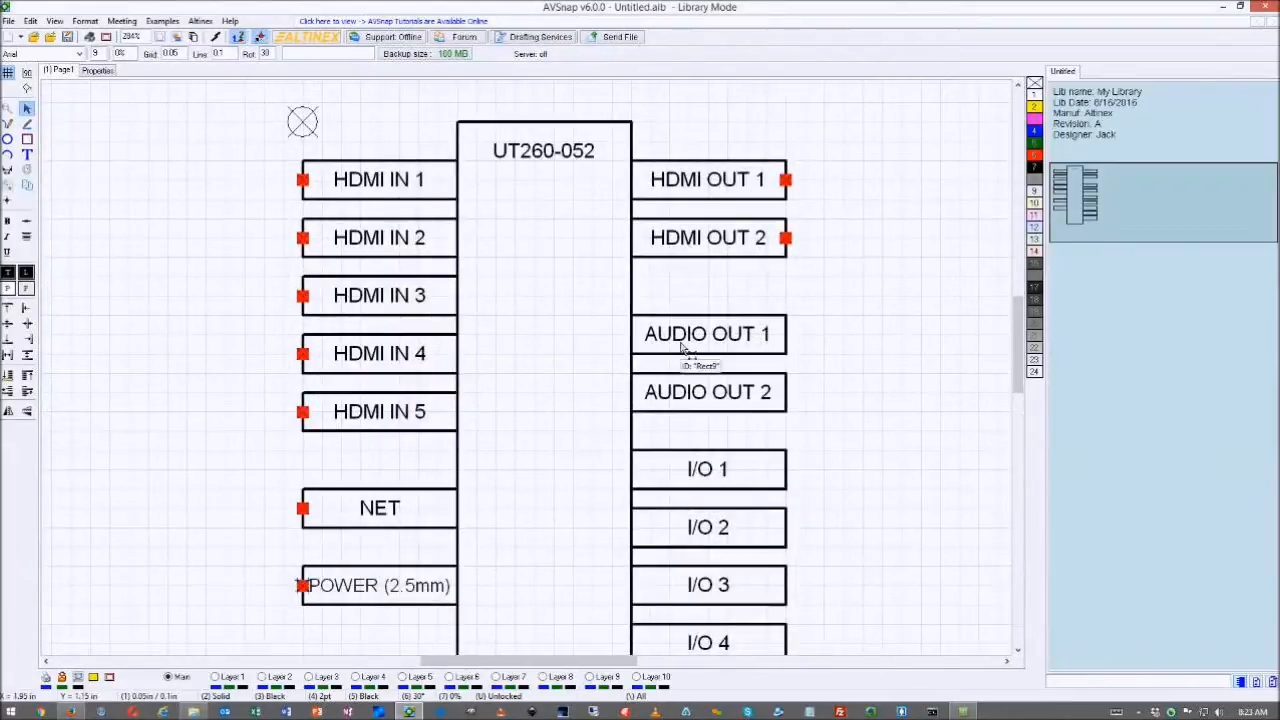
# - Place snap points on AUDIO OUT 1–2 and I/O 1–5, deleting a stray pin beside I/O 1
pyautogui.moveTo(1017, 340); pyautogui.dragTo(1020, 347)
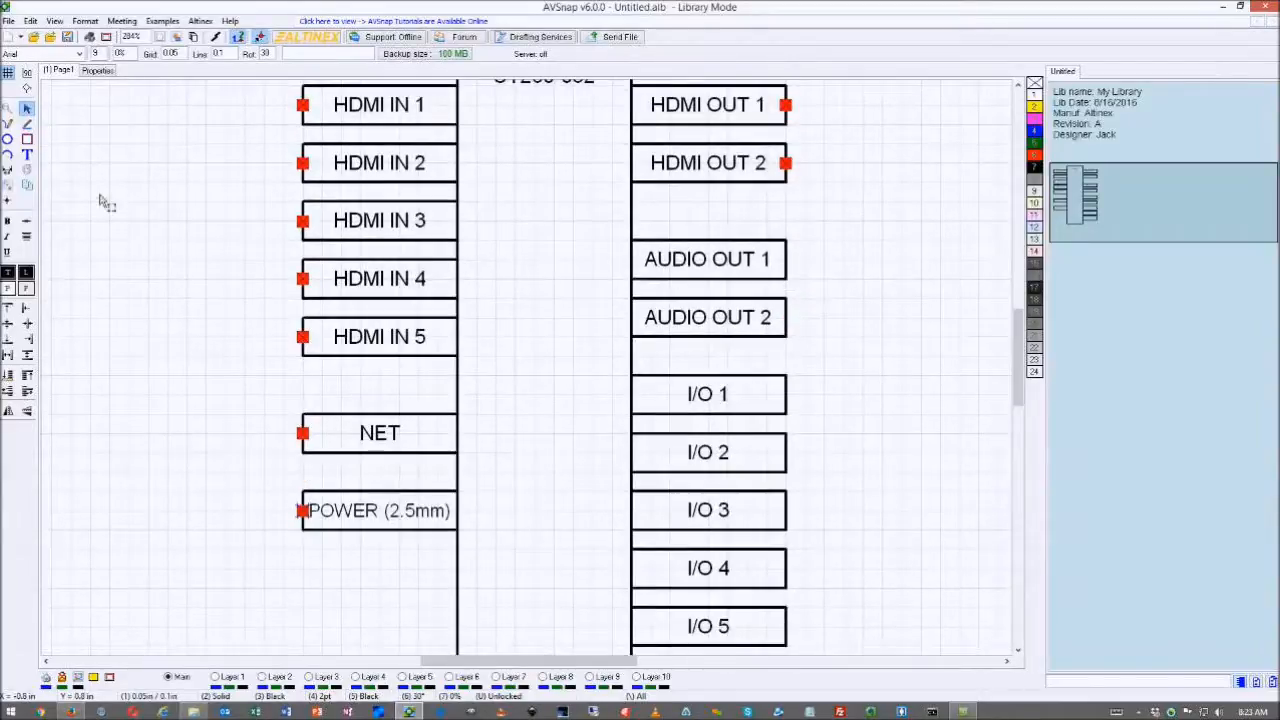
pyautogui.click(7, 200)
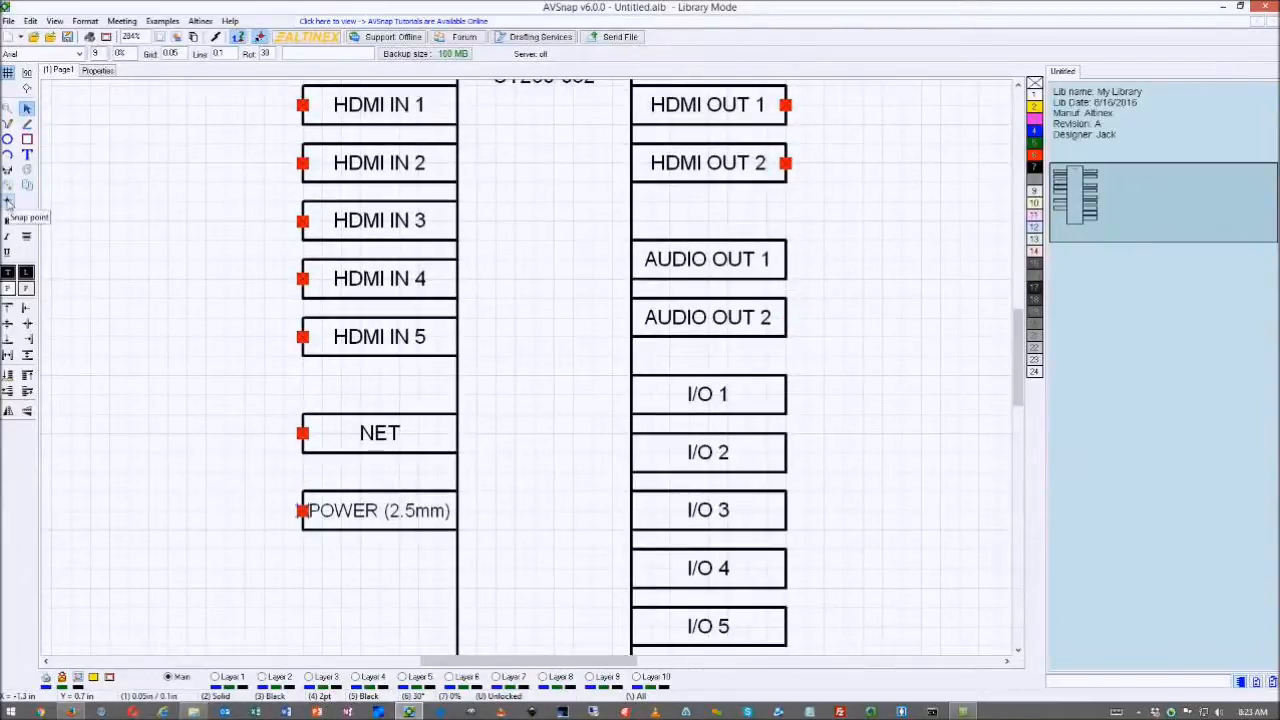
pyautogui.click(786, 259)
pyautogui.click(786, 317)
pyautogui.click(786, 395)
pyautogui.click(786, 453)
pyautogui.click(786, 511)
pyautogui.click(786, 568)
pyautogui.click(786, 626)
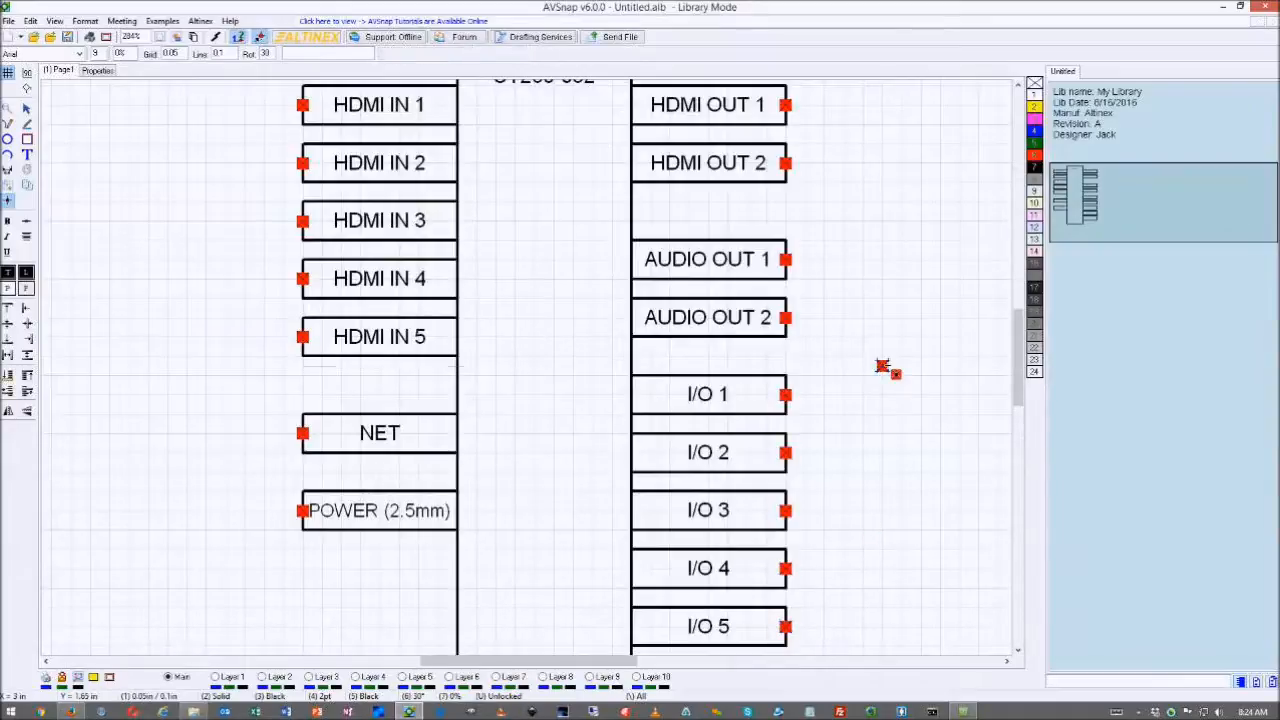
pyautogui.click(882, 366)
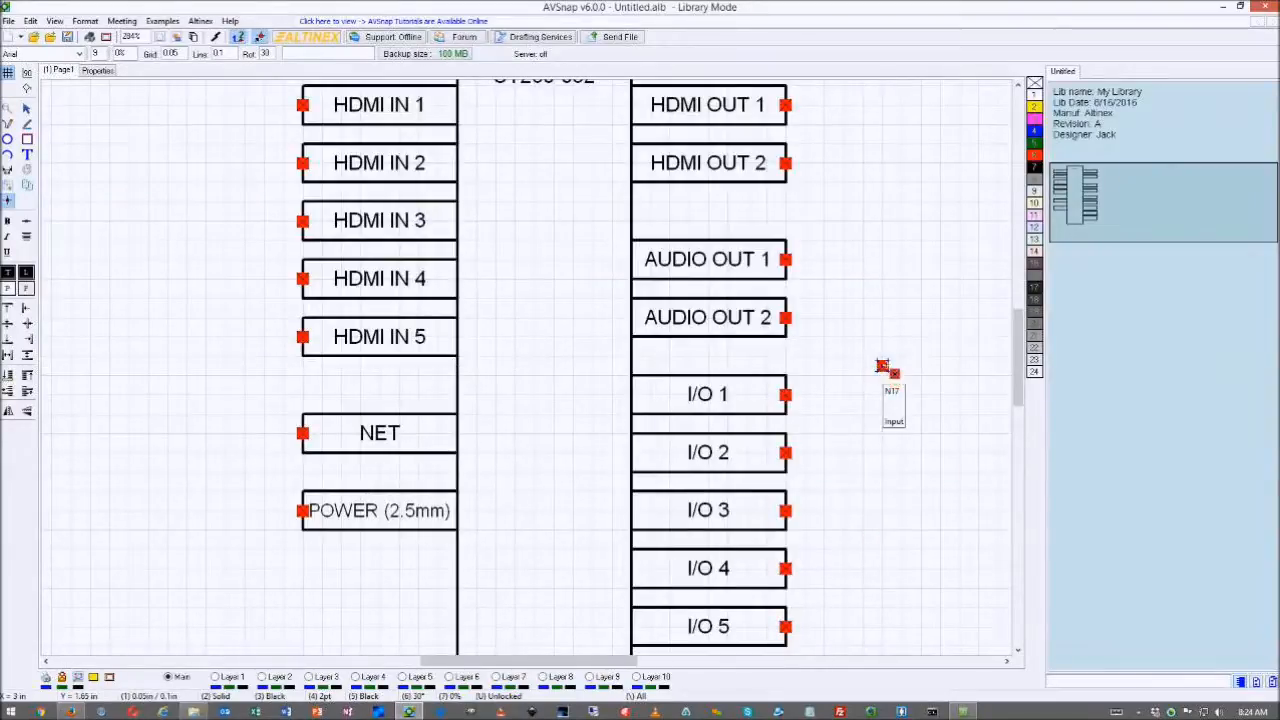
pyautogui.press('Delete')
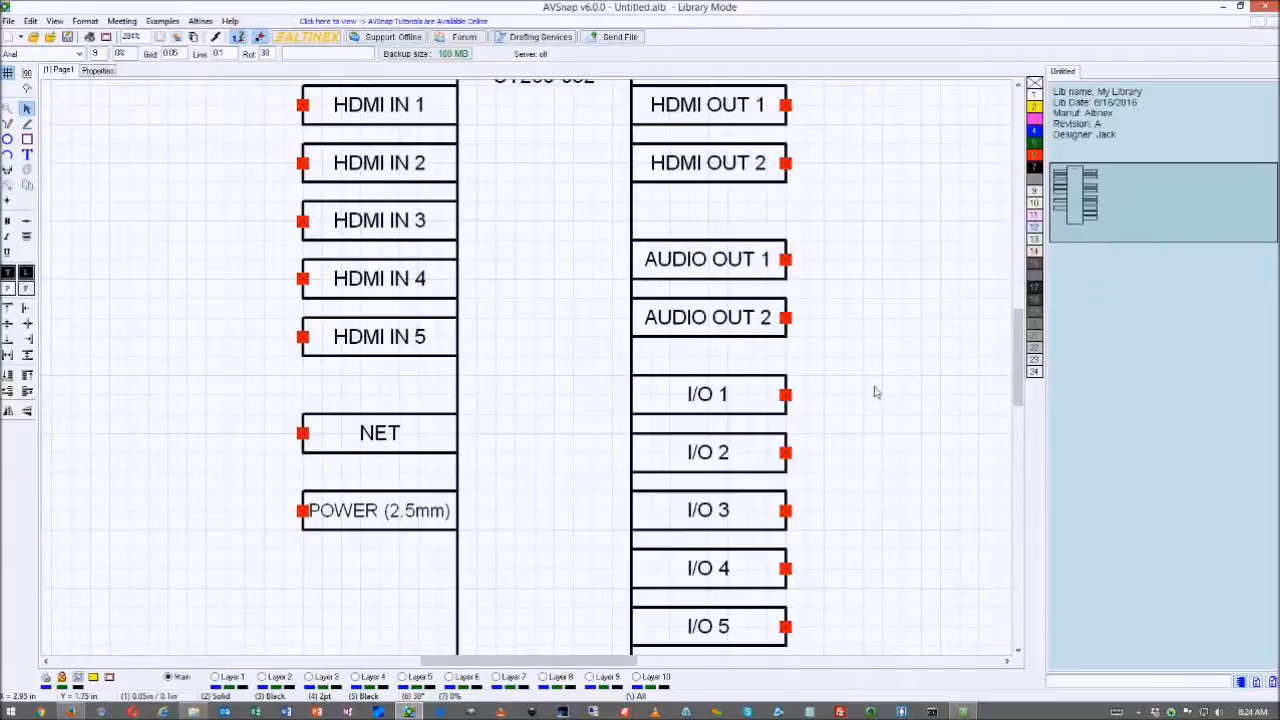
pyautogui.scroll(-1, 898, 374)
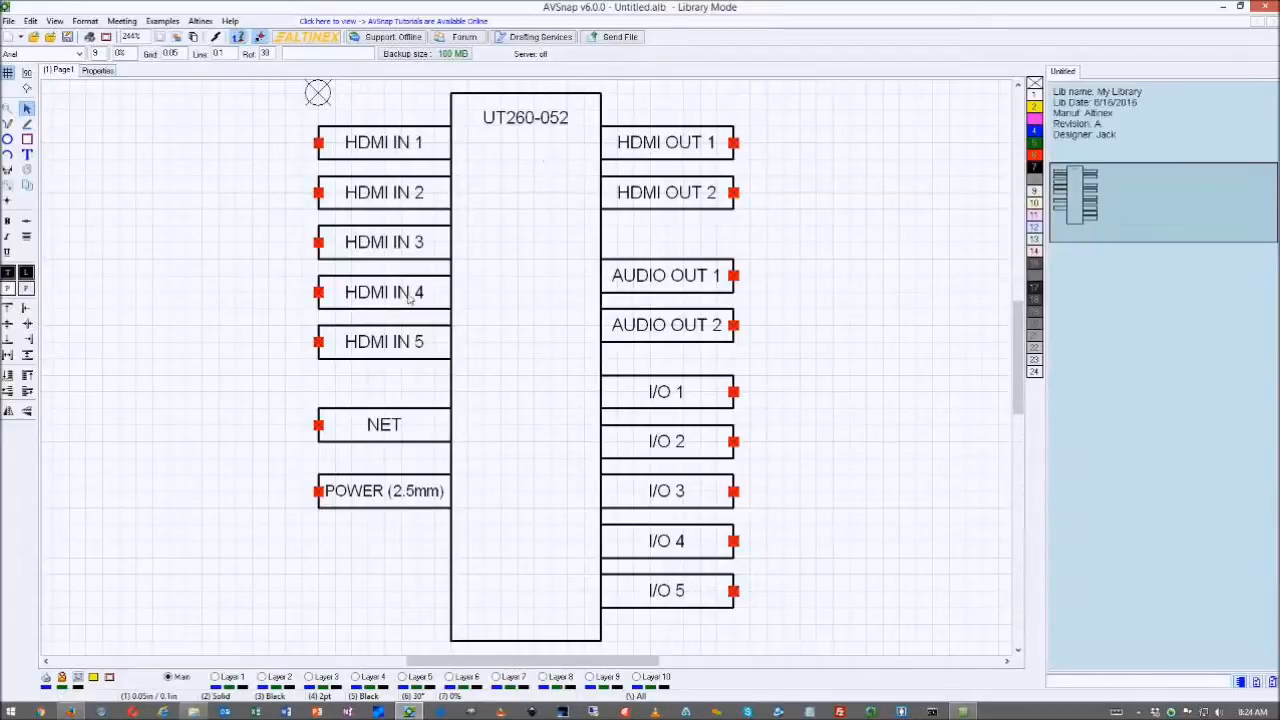
# - Enter model number UT260-052 and description '5x2 Undertable Switcher' in the symbol properties
pyautogui.click(98, 70)
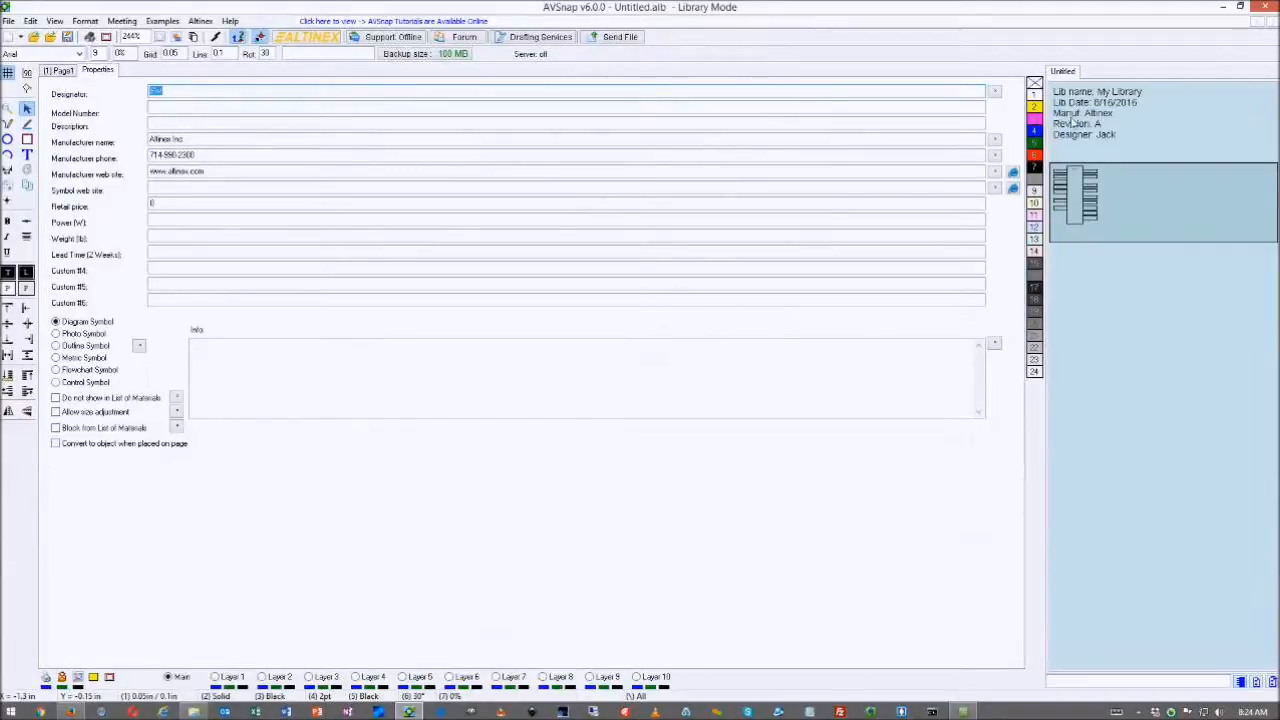
pyautogui.click(163, 111)
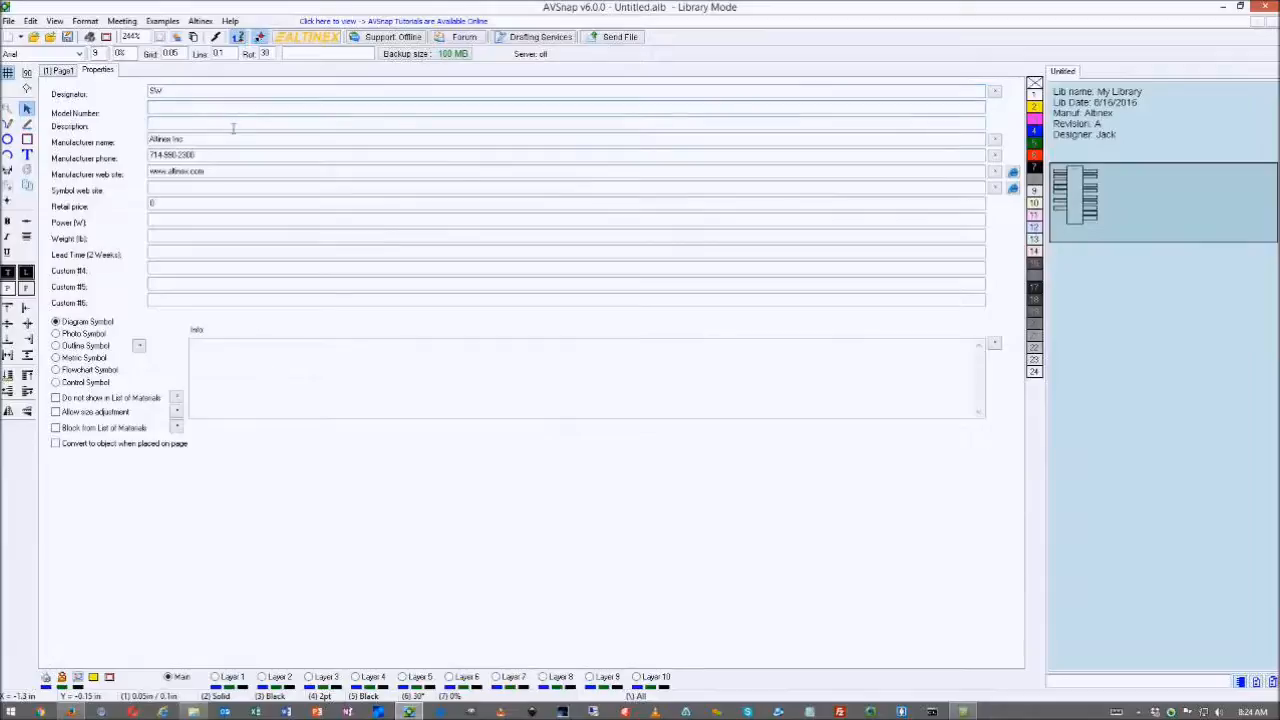
pyautogui.write('MT260-052')
pyautogui.click(195, 126)
pyautogui.write('4')
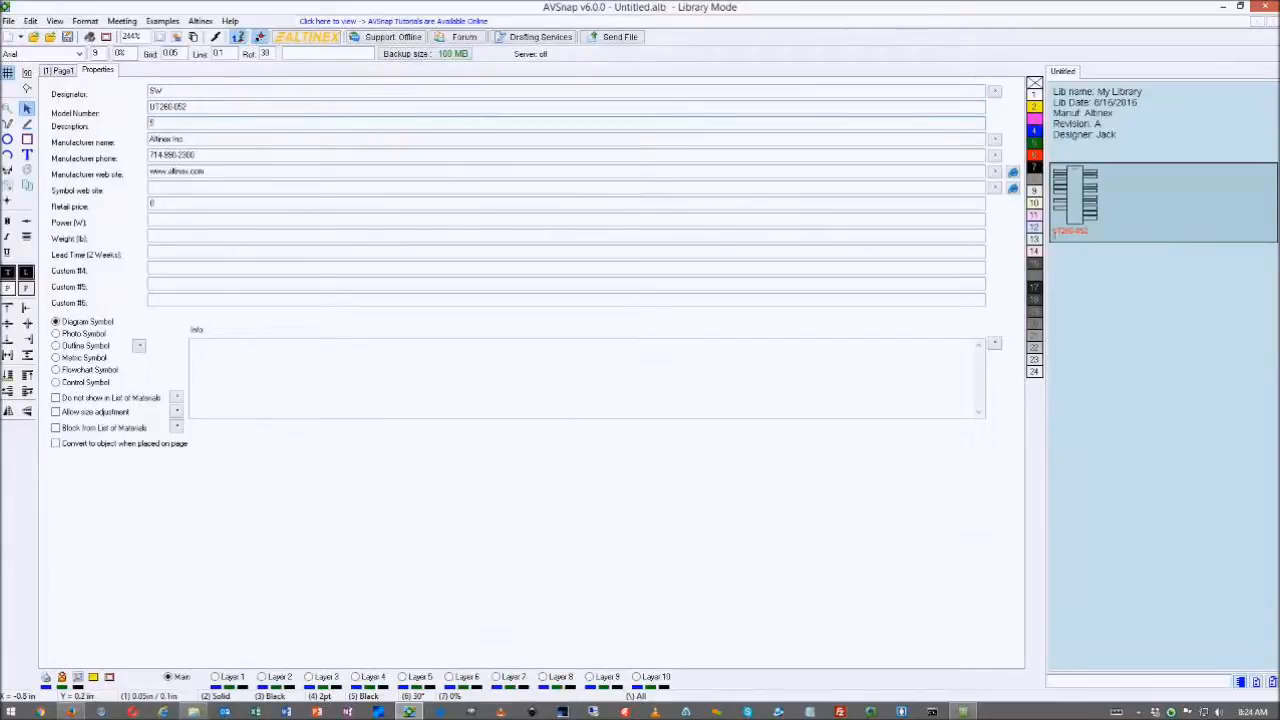
pyautogui.write('x2 Undertable Switcher')
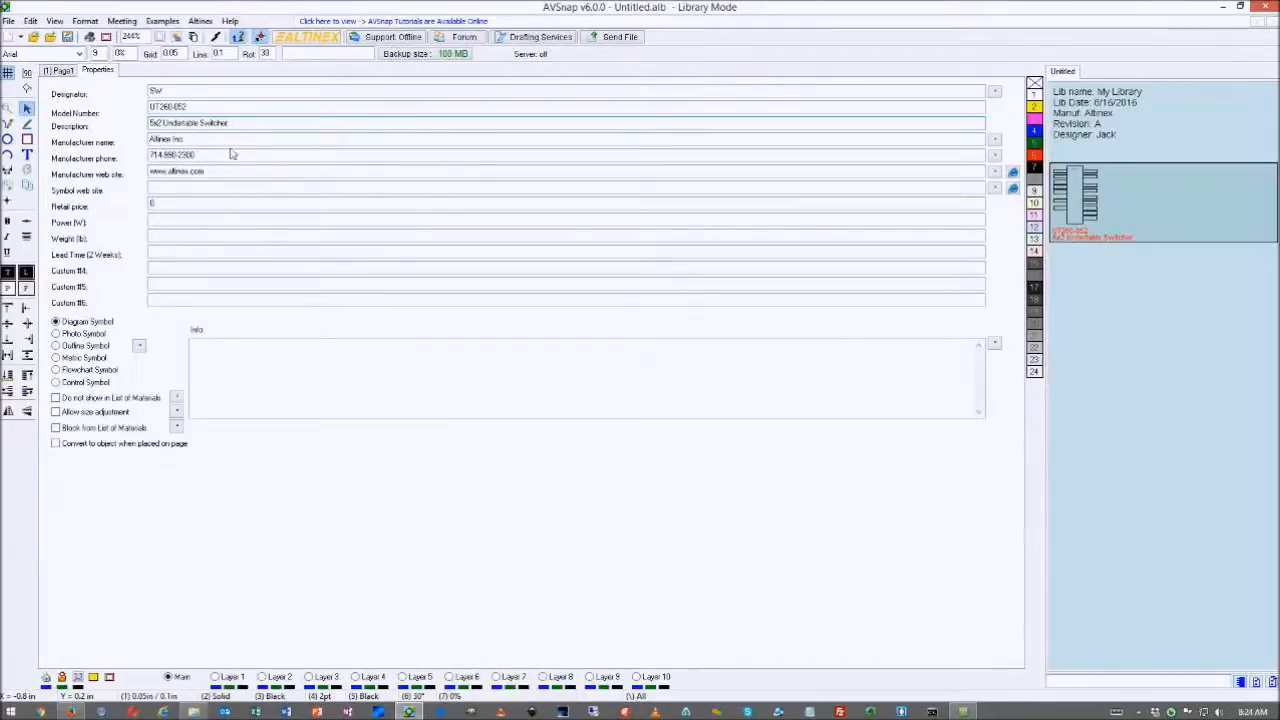
pyautogui.click(175, 190)
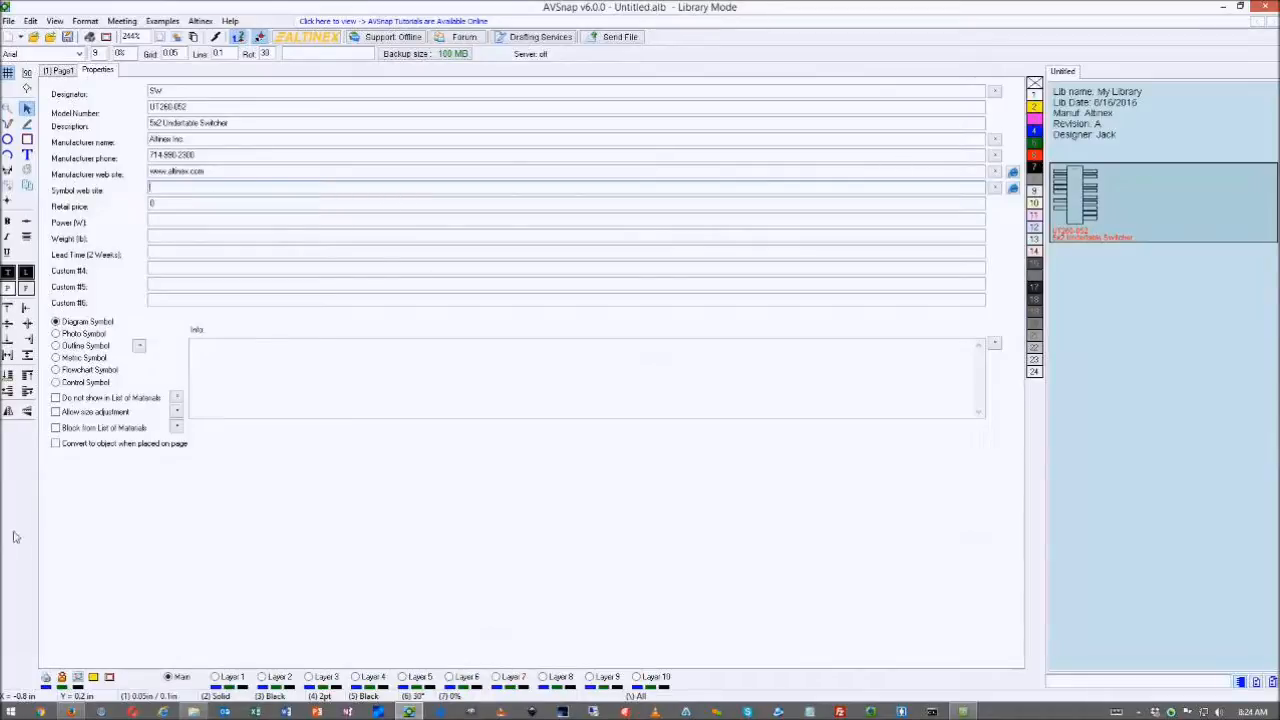
pyautogui.click(70, 711)
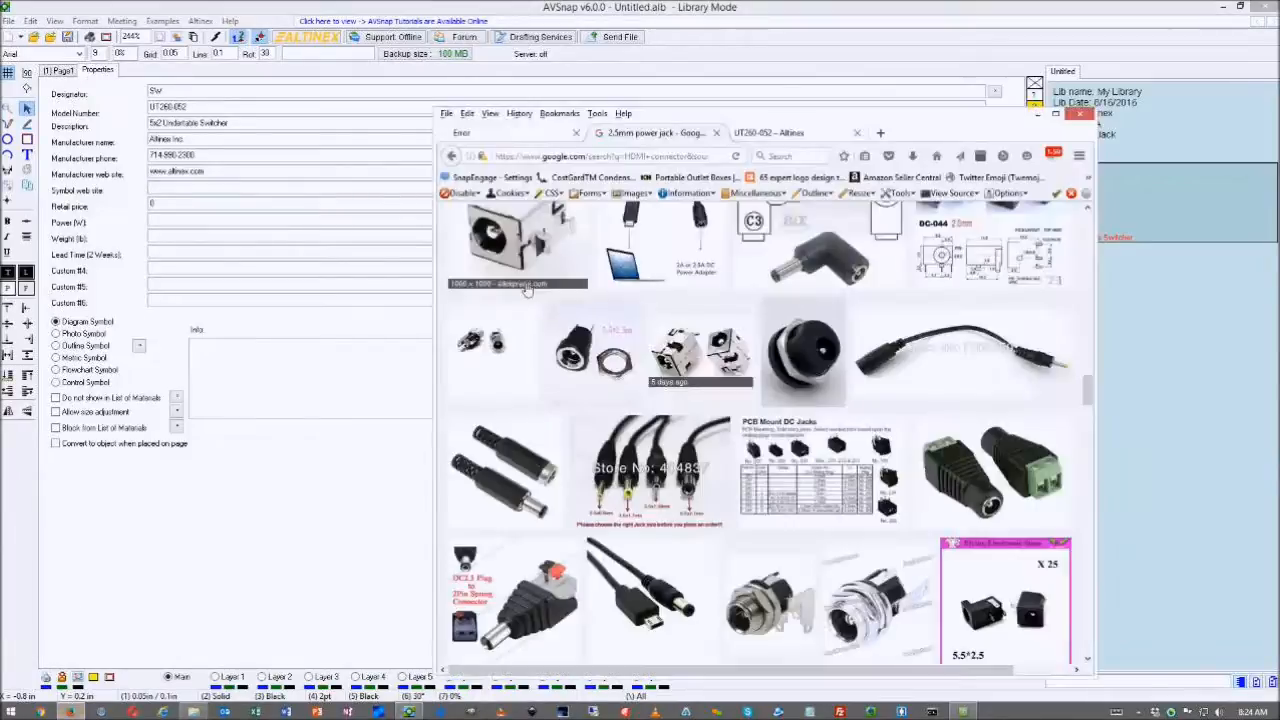
# - Paste the Altinex UT260-052 product page URL into the symbol's web site field
pyautogui.click(745, 133)
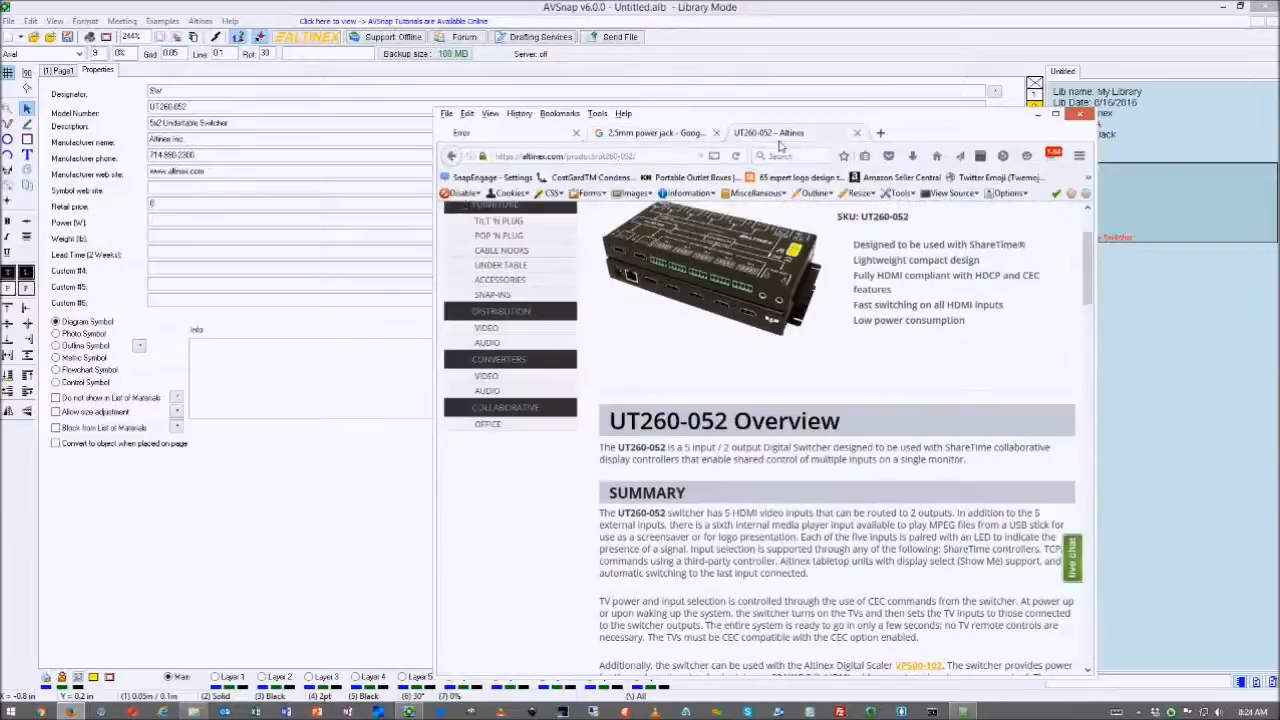
pyautogui.click(655, 157)
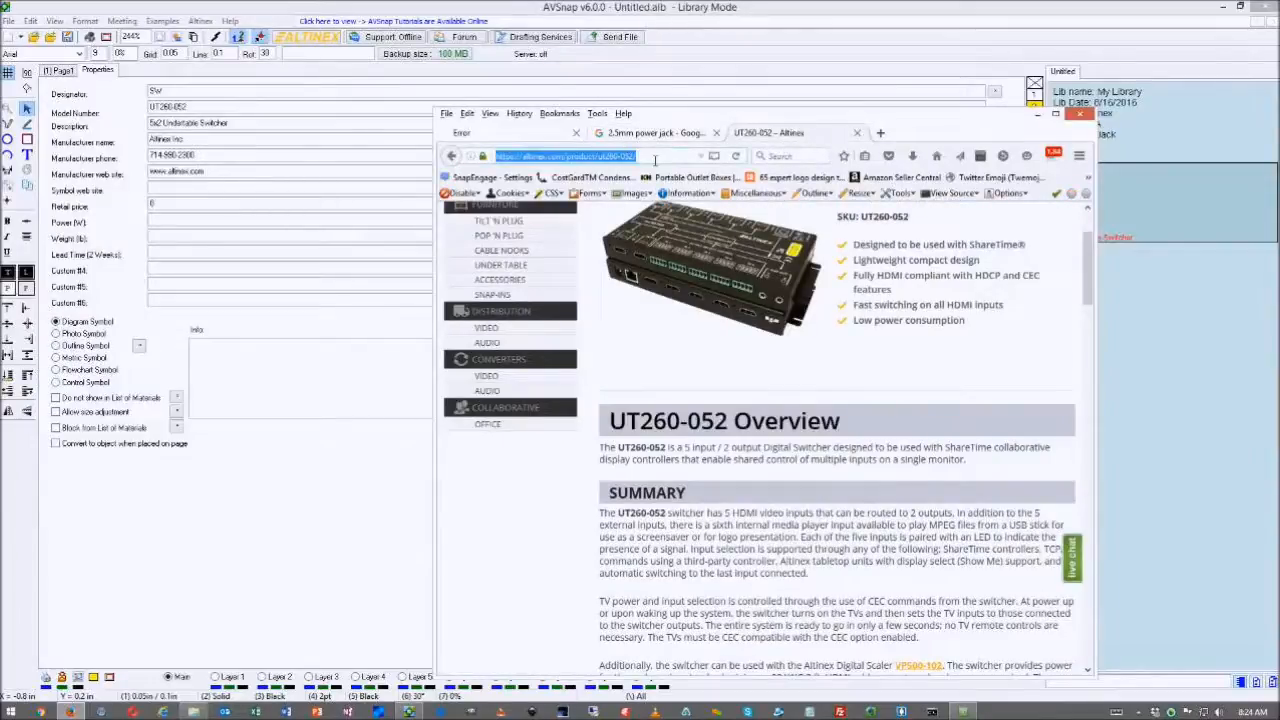
pyautogui.click(168, 192)
pyautogui.write('https://altinex.com/product/ut260-052/')
pyautogui.click(185, 204)
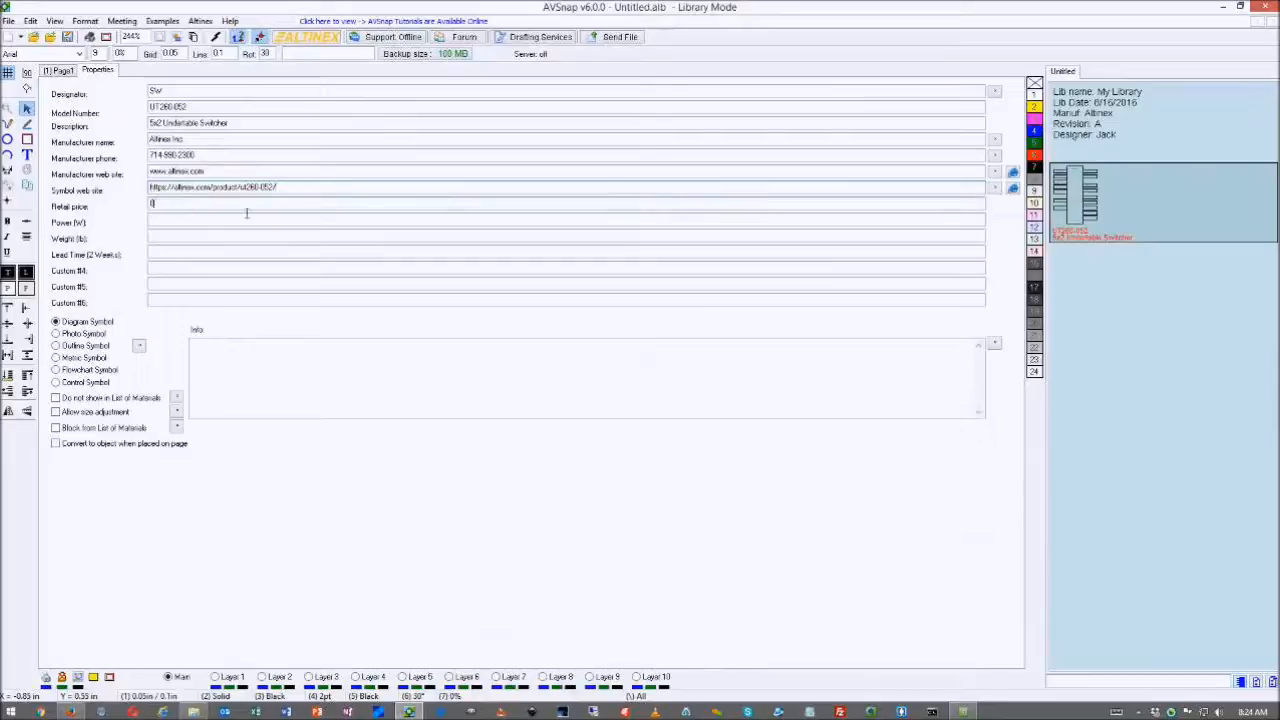
# - Set power to 8, weight to 1 and lead time to 1W, then return to Page1
pyautogui.click(183, 226)
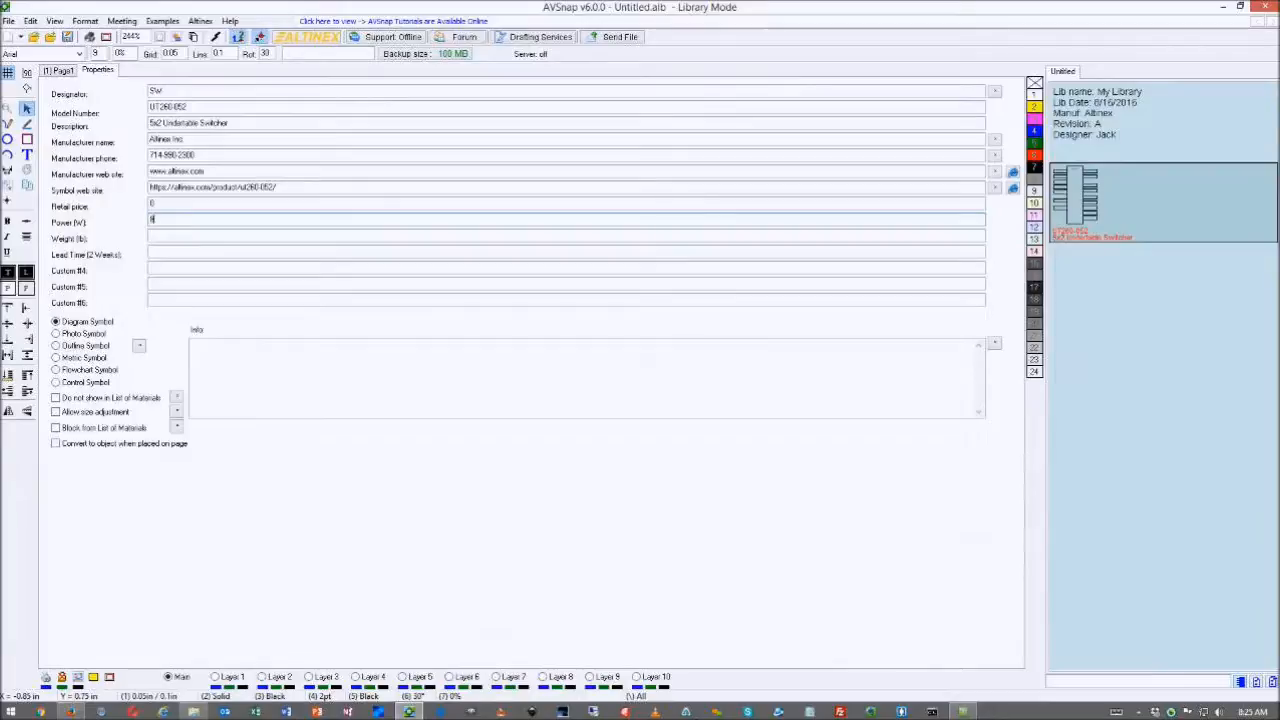
pyautogui.click(218, 240)
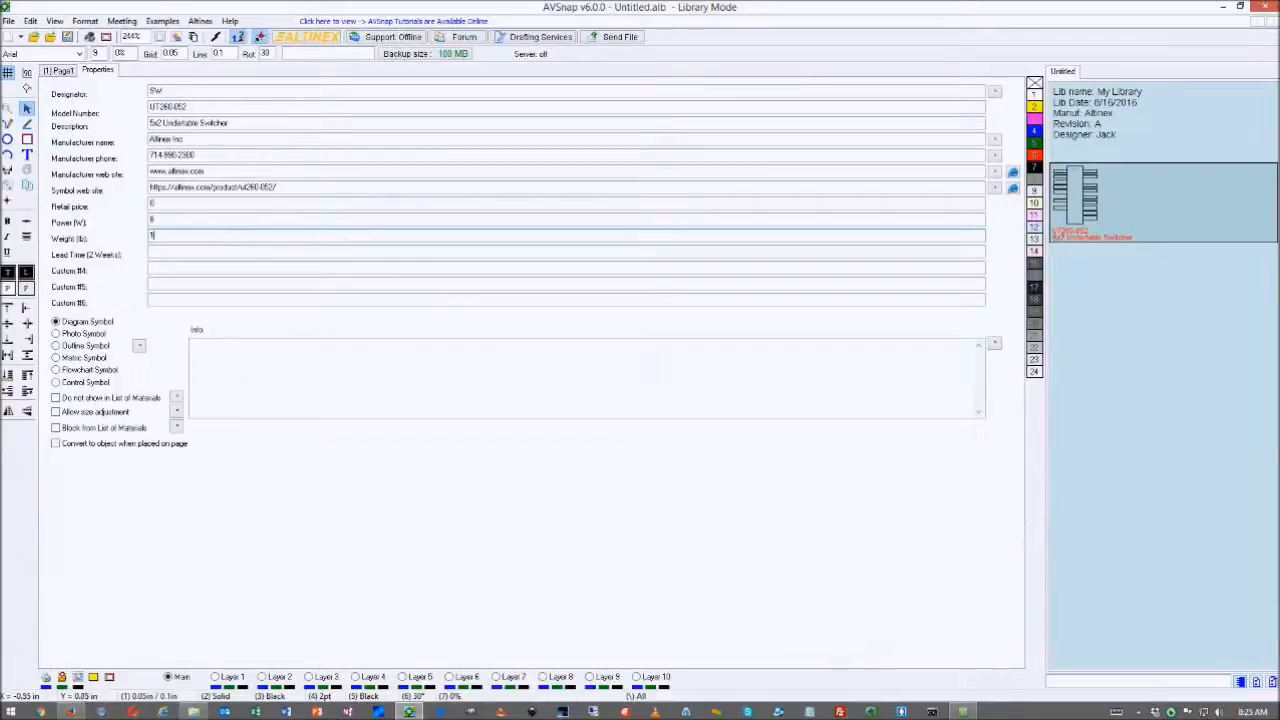
pyautogui.click(196, 254)
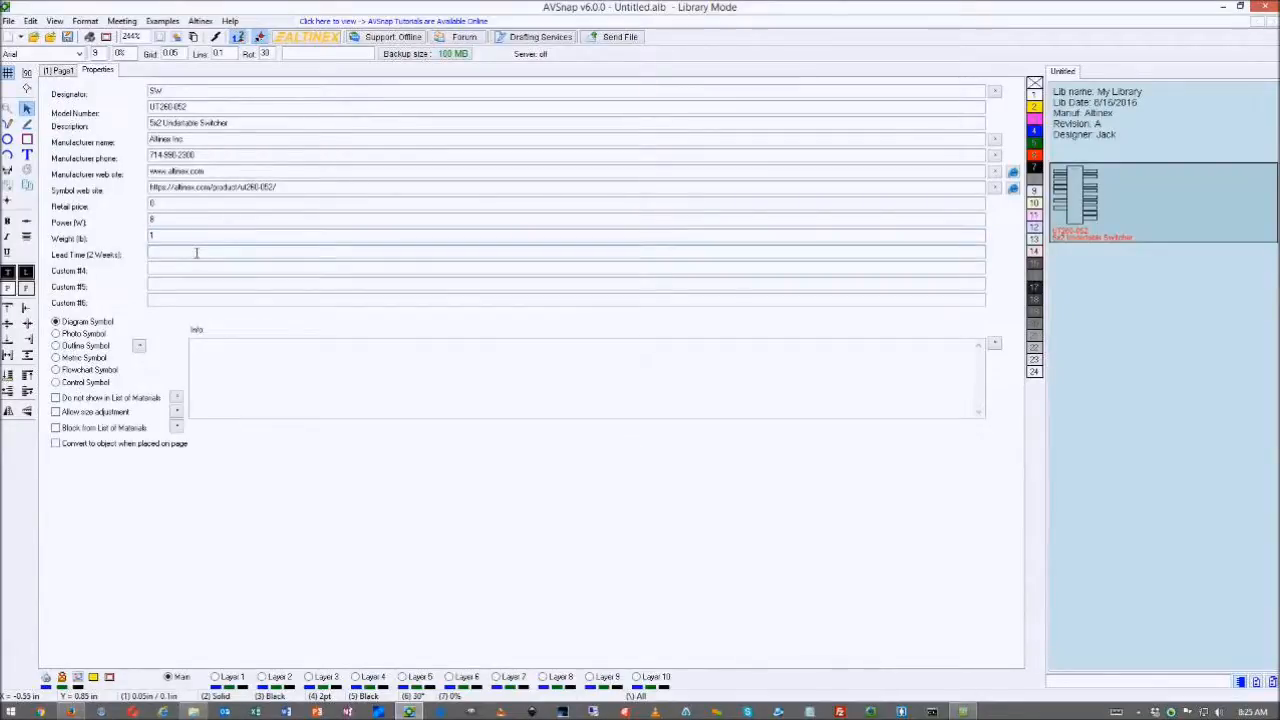
pyautogui.write('1')
pyautogui.click(222, 222)
pyautogui.write('W')
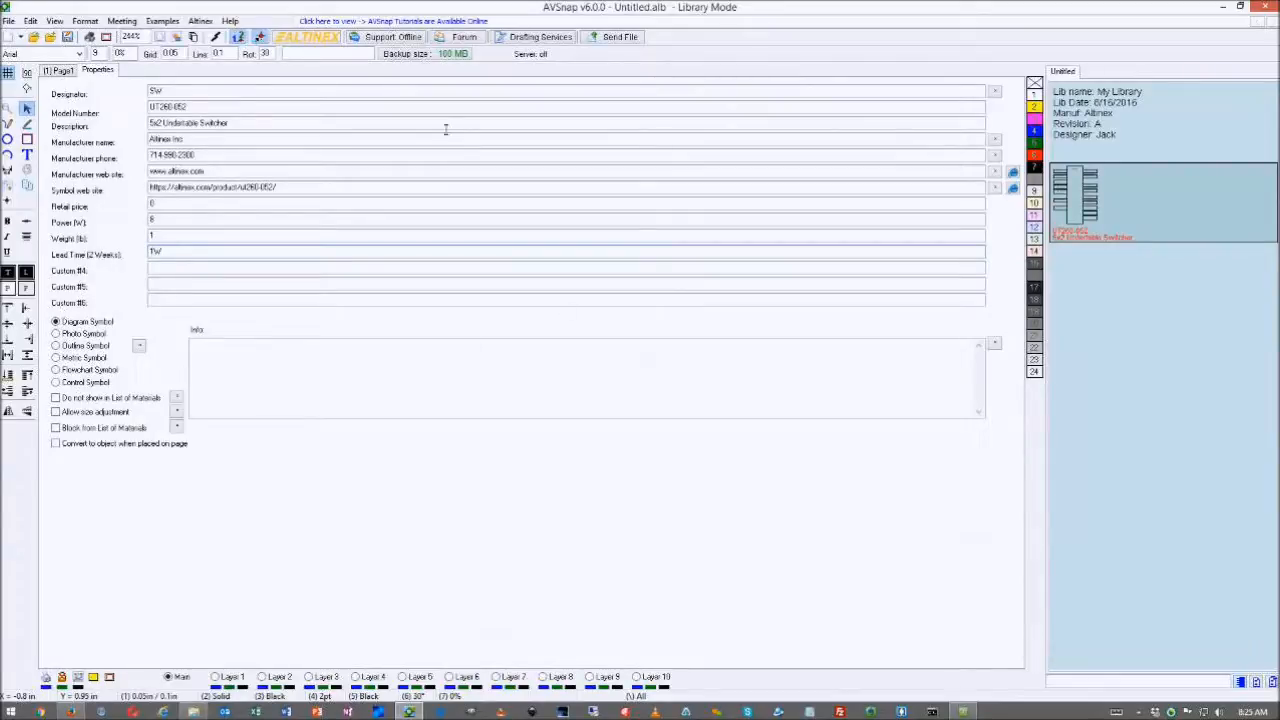
pyautogui.click(64, 71)
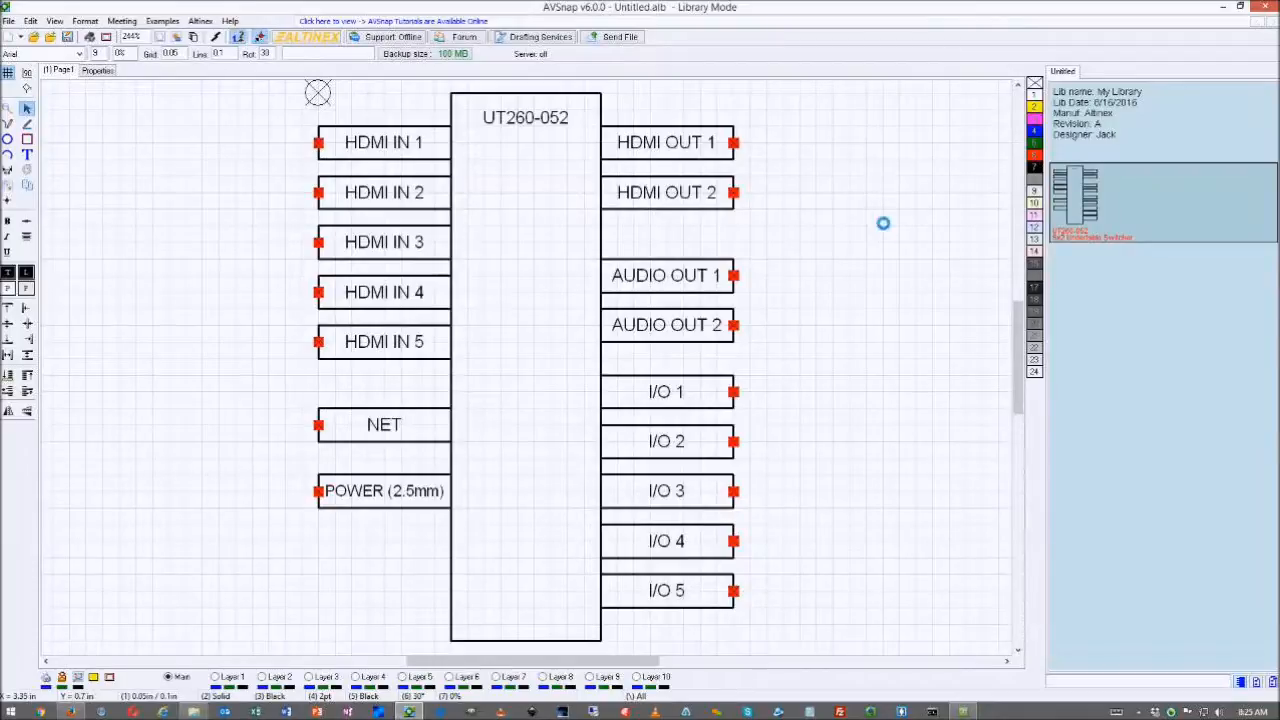
# - Save the library to the Desktop as MyLibrary.alb and start a new blank project
pyautogui.hotkey('ctrl', 's')
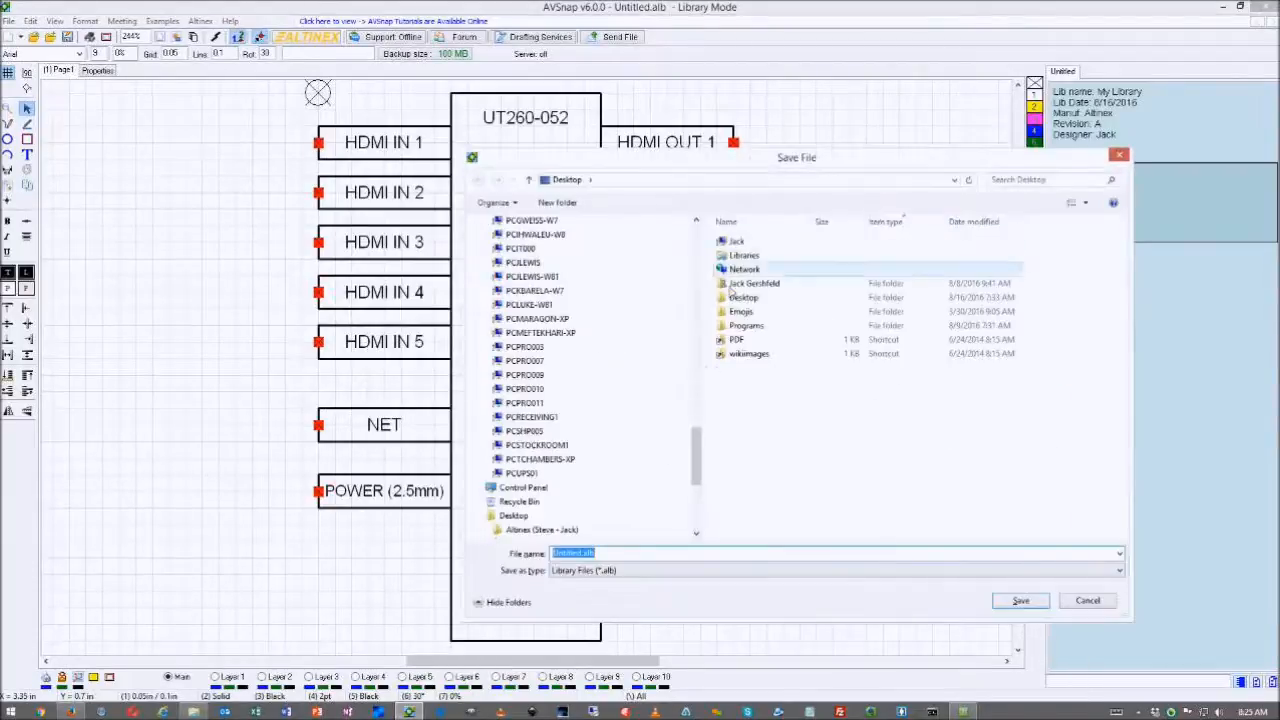
pyautogui.click(692, 447)
pyautogui.moveTo(698, 452); pyautogui.dragTo(697, 250)
pyautogui.click(625, 256)
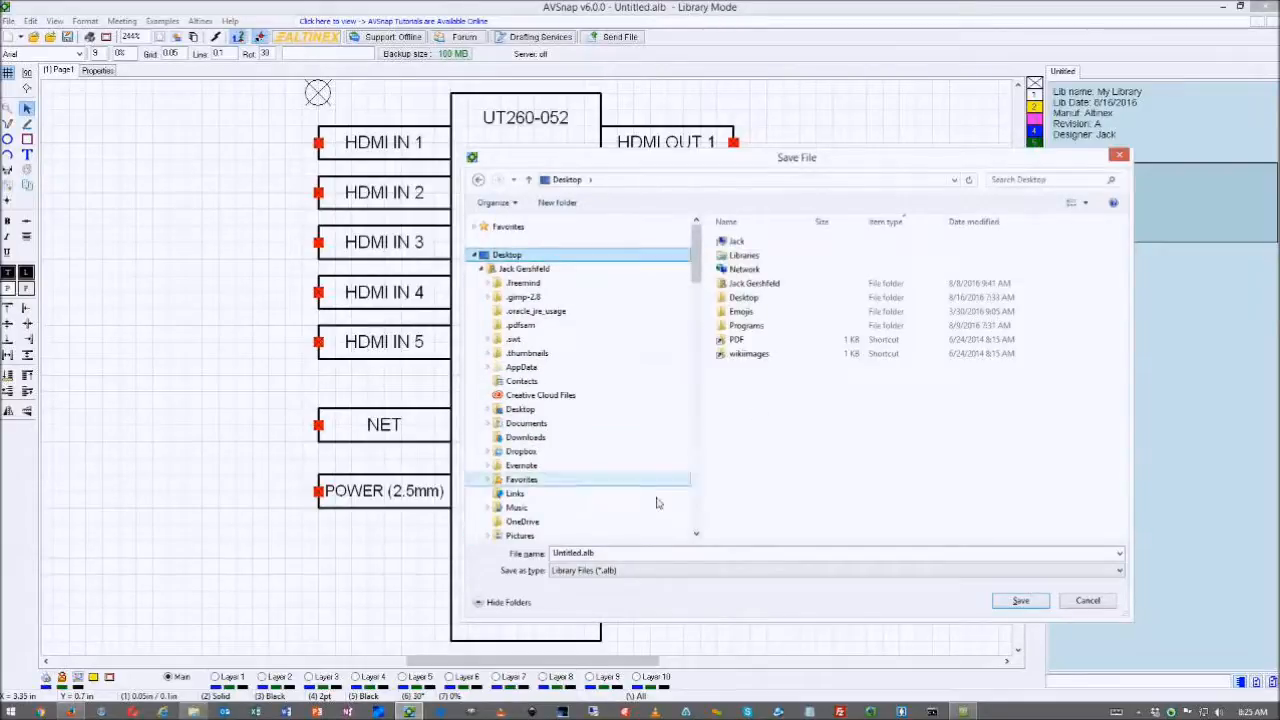
pyautogui.click(614, 557)
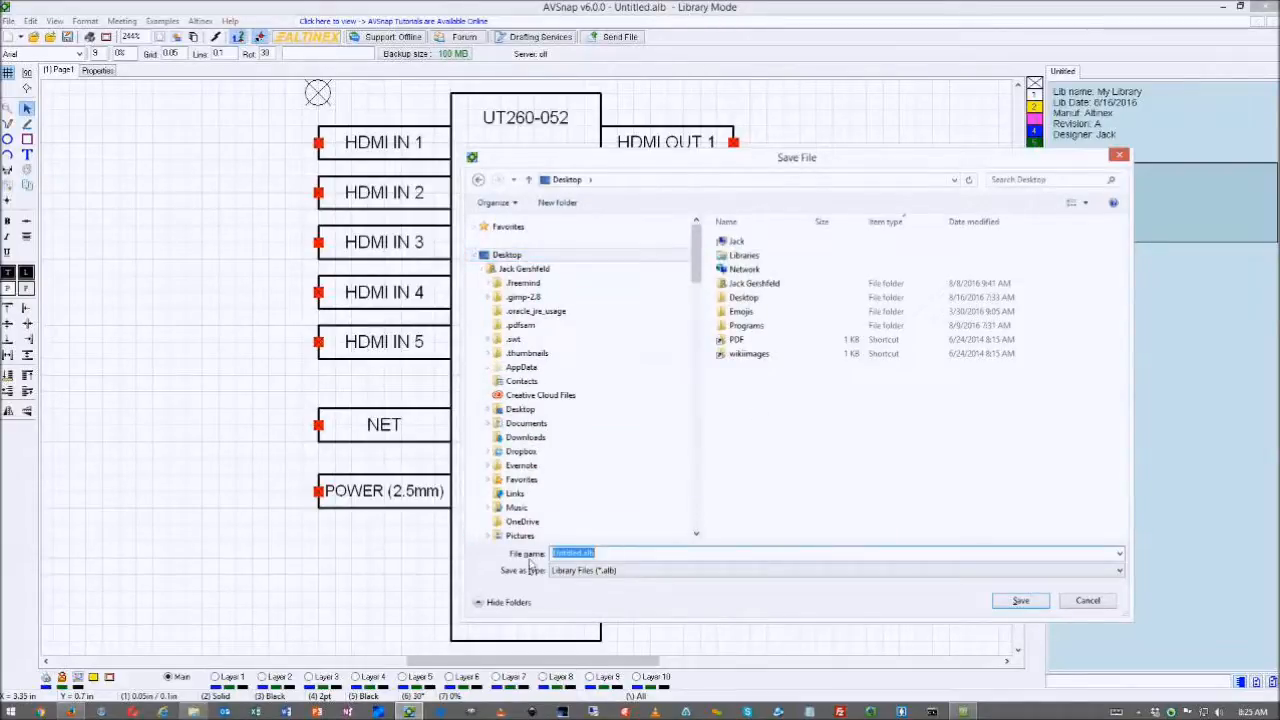
pyautogui.write('M')
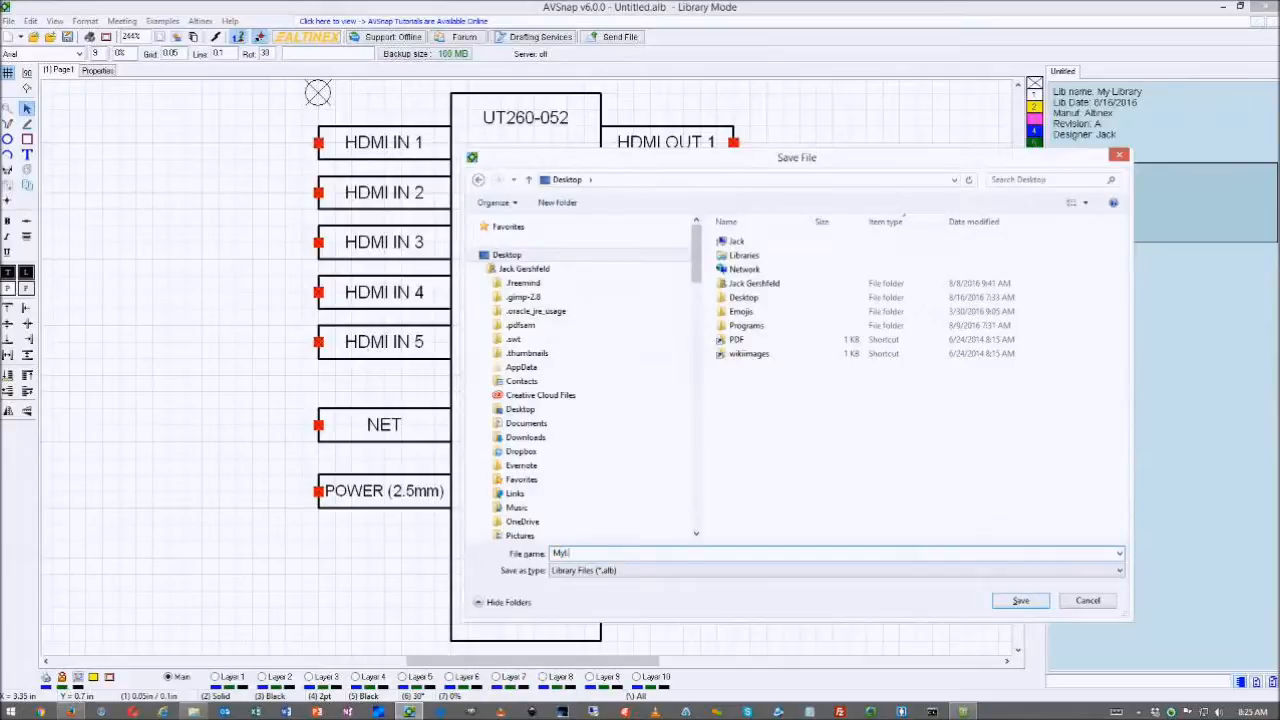
pyautogui.write('yLibrary')
pyautogui.click(1021, 601)
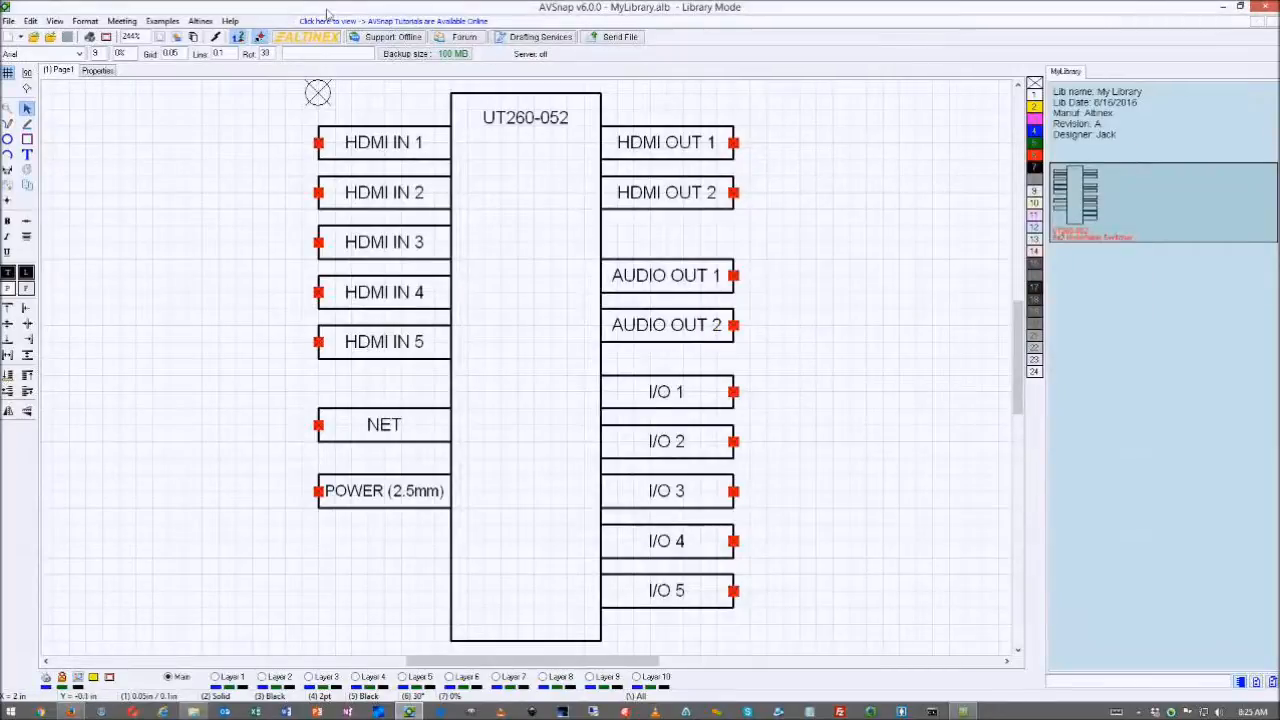
pyautogui.click(9, 38)
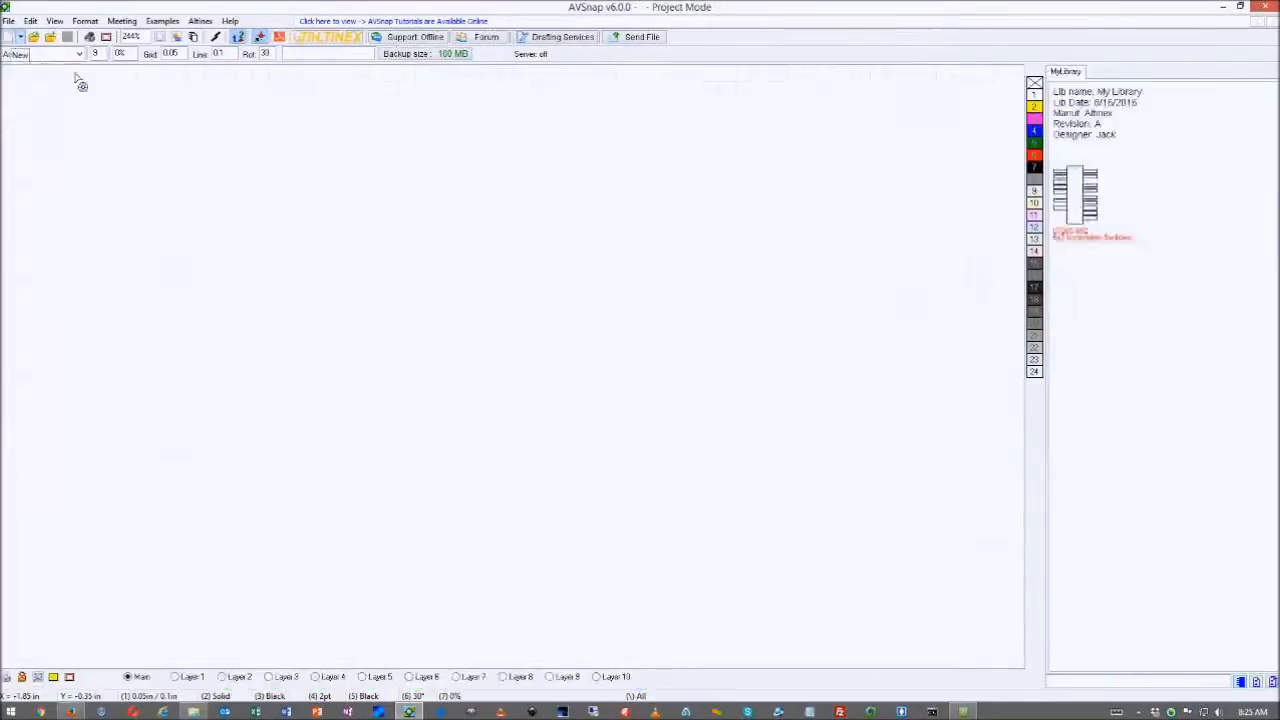
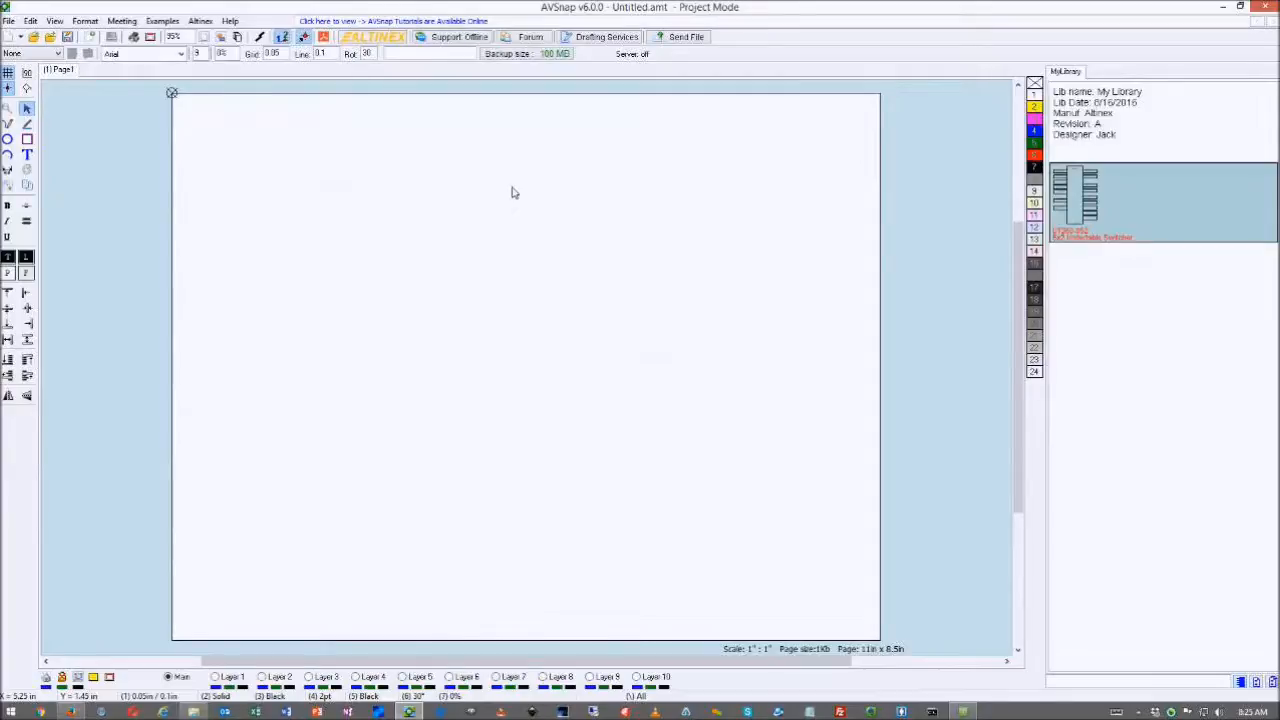
# - Place the UT260-052 switcher at the page's top-left and set the page size to C (22 in x 17 in)
pyautogui.doubleClick(1085, 195)
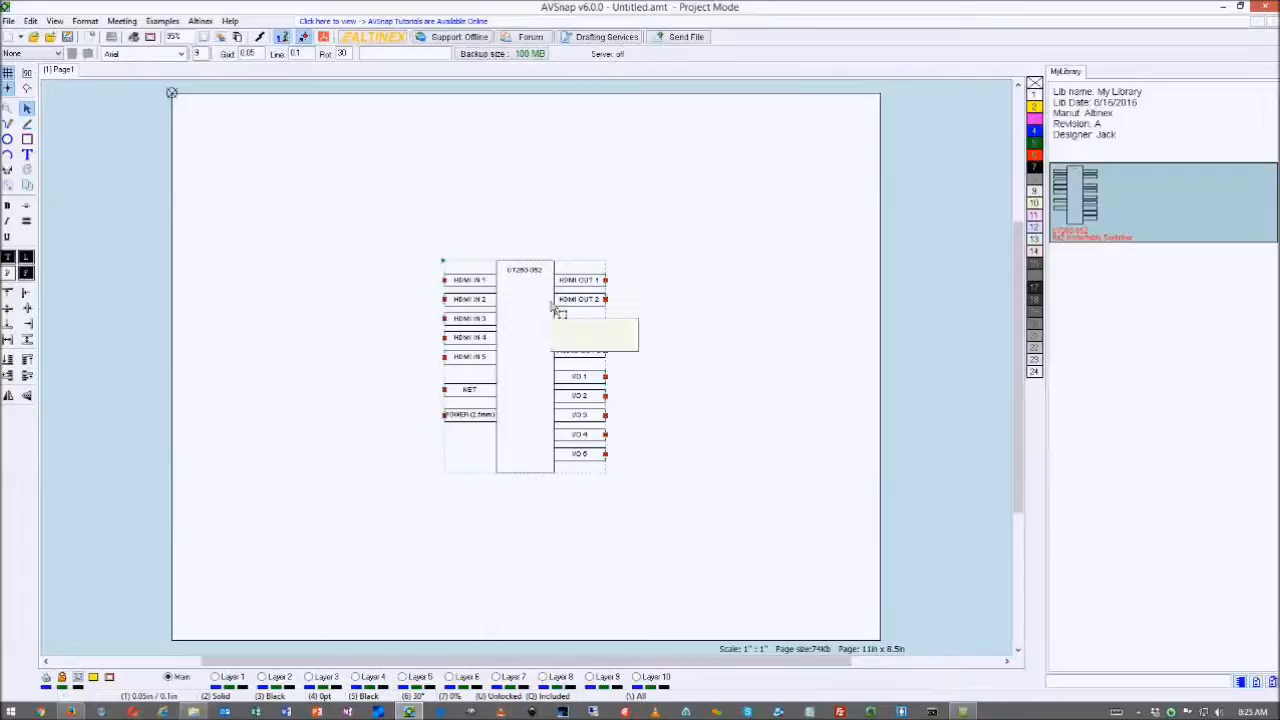
pyautogui.moveTo(560, 315); pyautogui.dragTo(342, 174)
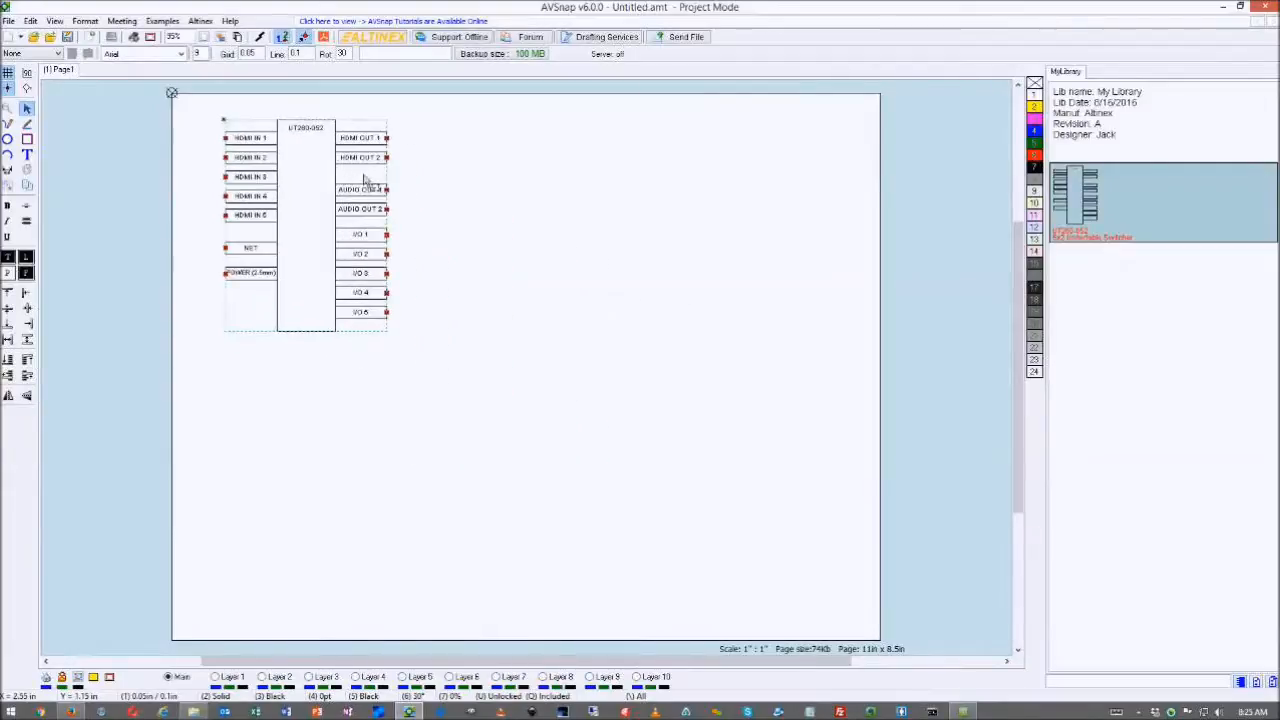
pyautogui.doubleClick(631, 229)
pyautogui.click(615, 258)
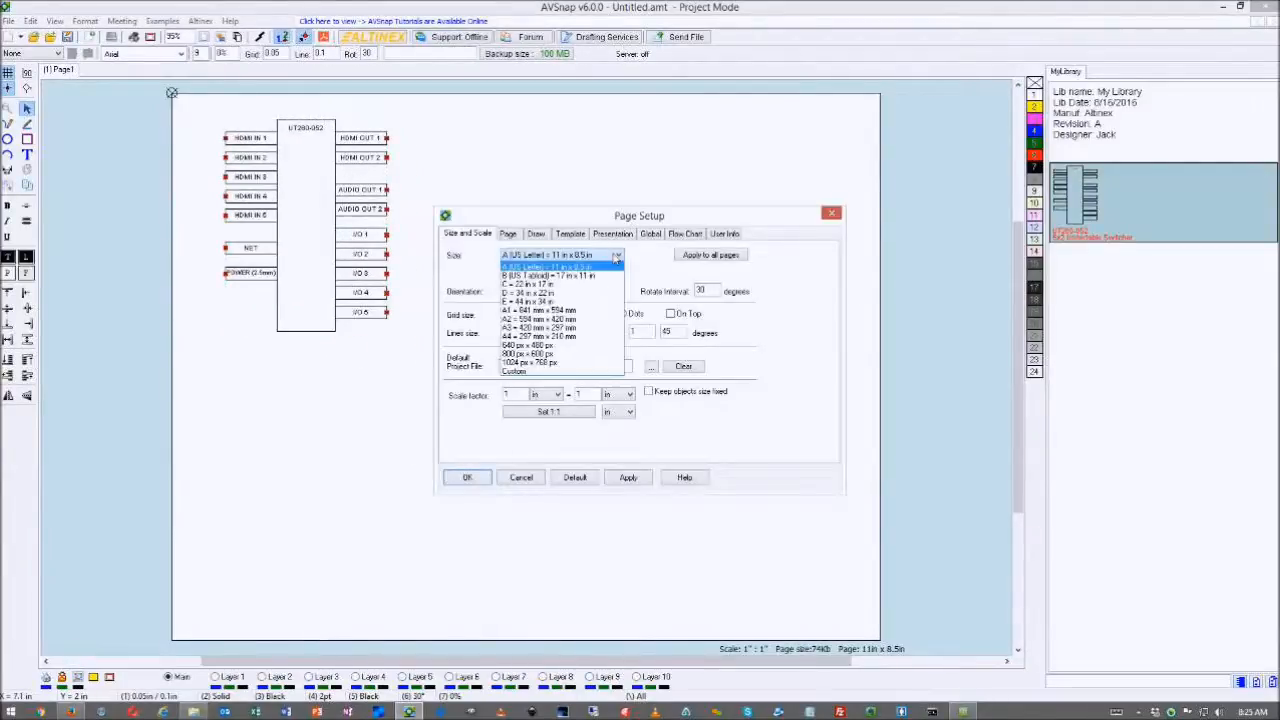
pyautogui.click(538, 285)
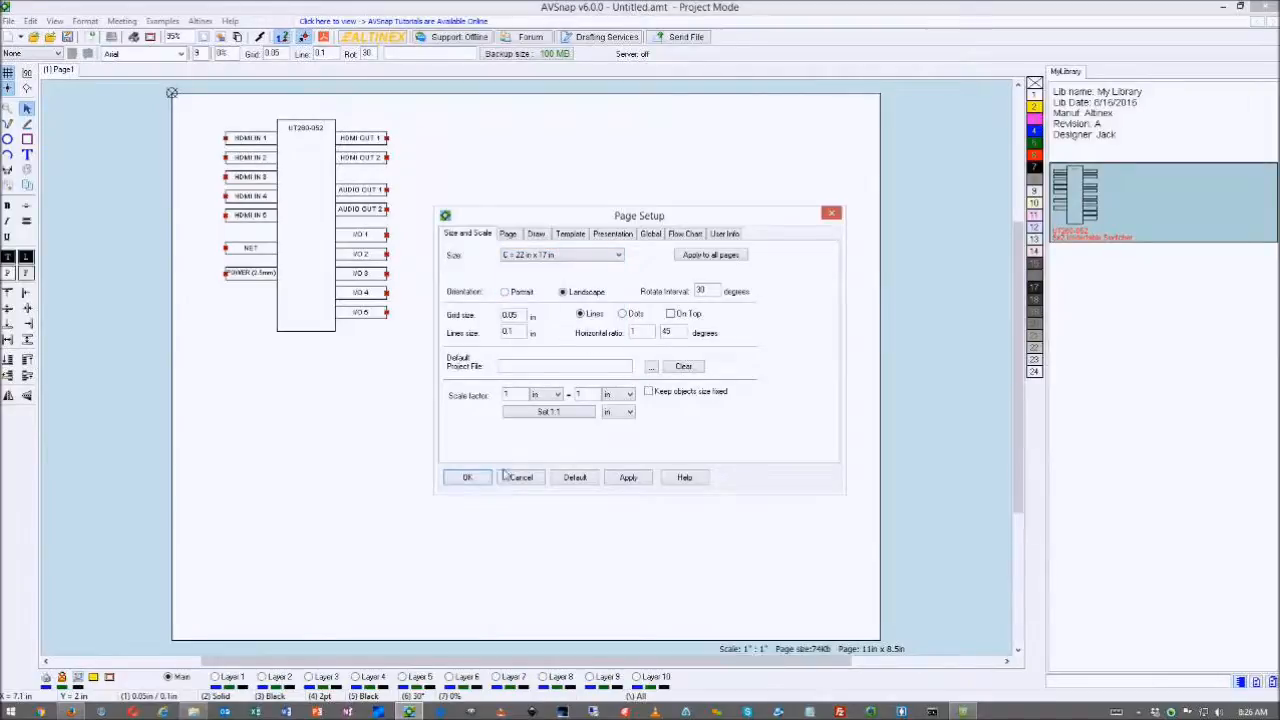
pyautogui.click(635, 482)
pyautogui.click(482, 478)
# - Move the switcher right and down, then open its Symbol Properties
pyautogui.moveTo(247, 145); pyautogui.dragTo(332, 269)
pyautogui.moveTo(261, 121); pyautogui.dragTo(357, 228)
pyautogui.doubleClick(357, 228)
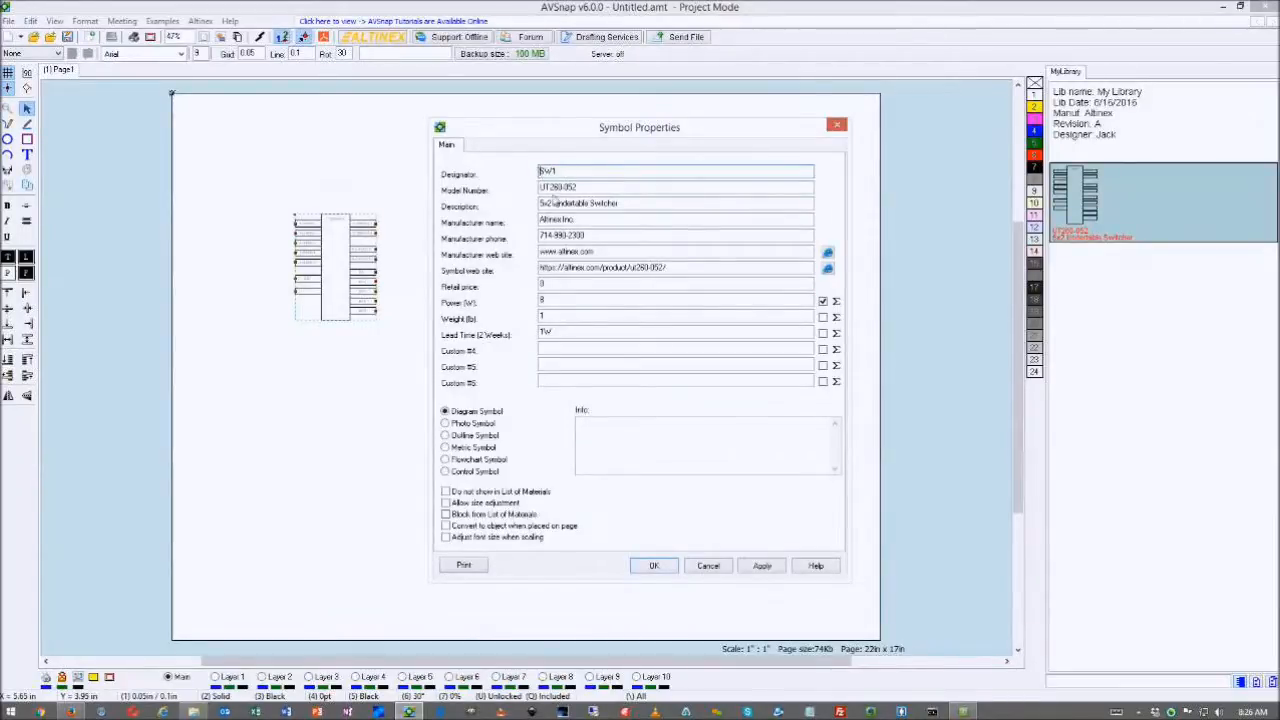
# - Close the UT260-052's Symbol Properties and shift the switcher a grid step up-right, zoomed in
pyautogui.click(837, 125)
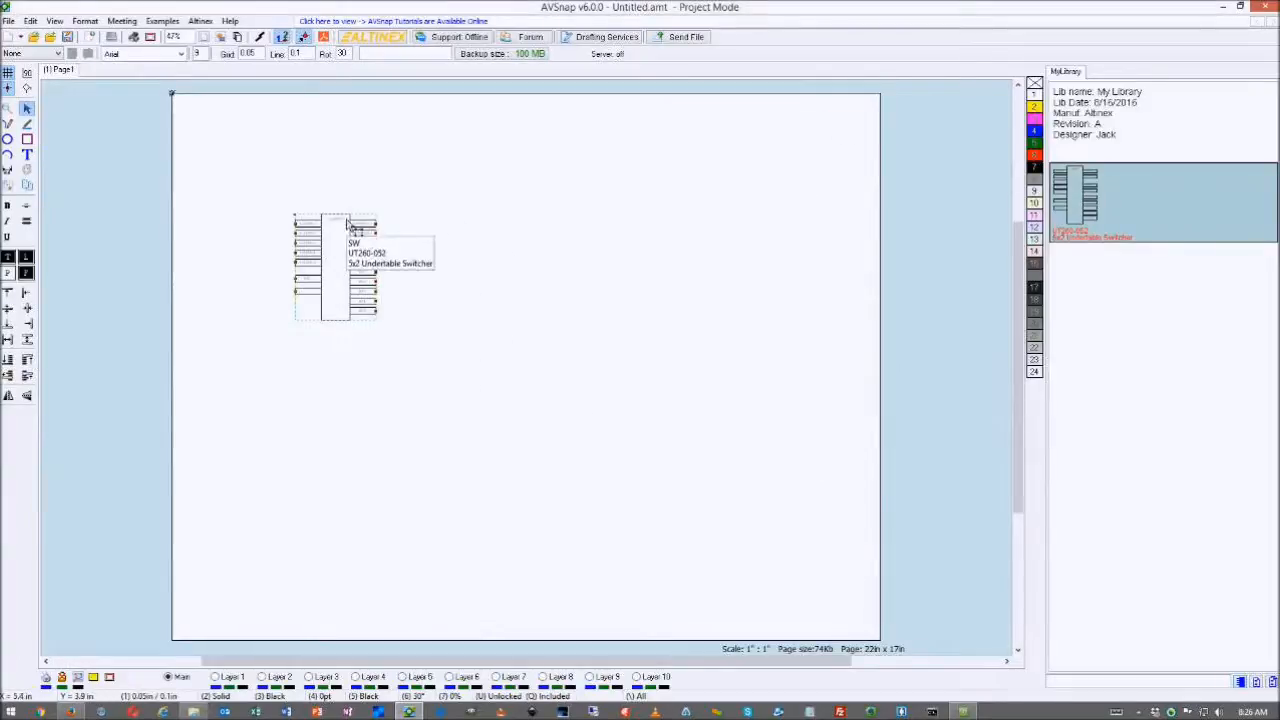
pyautogui.moveTo(352, 221); pyautogui.dragTo(352, 213)
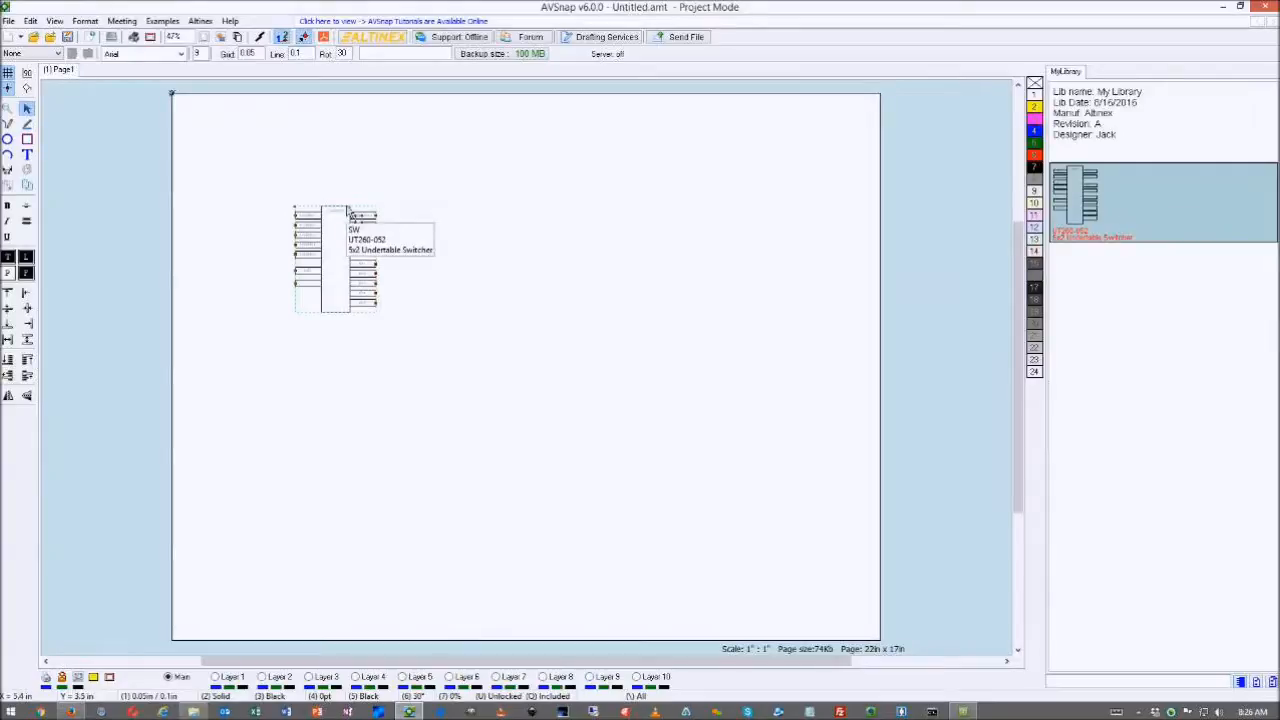
pyautogui.moveTo(348, 212); pyautogui.dragTo(350, 210)
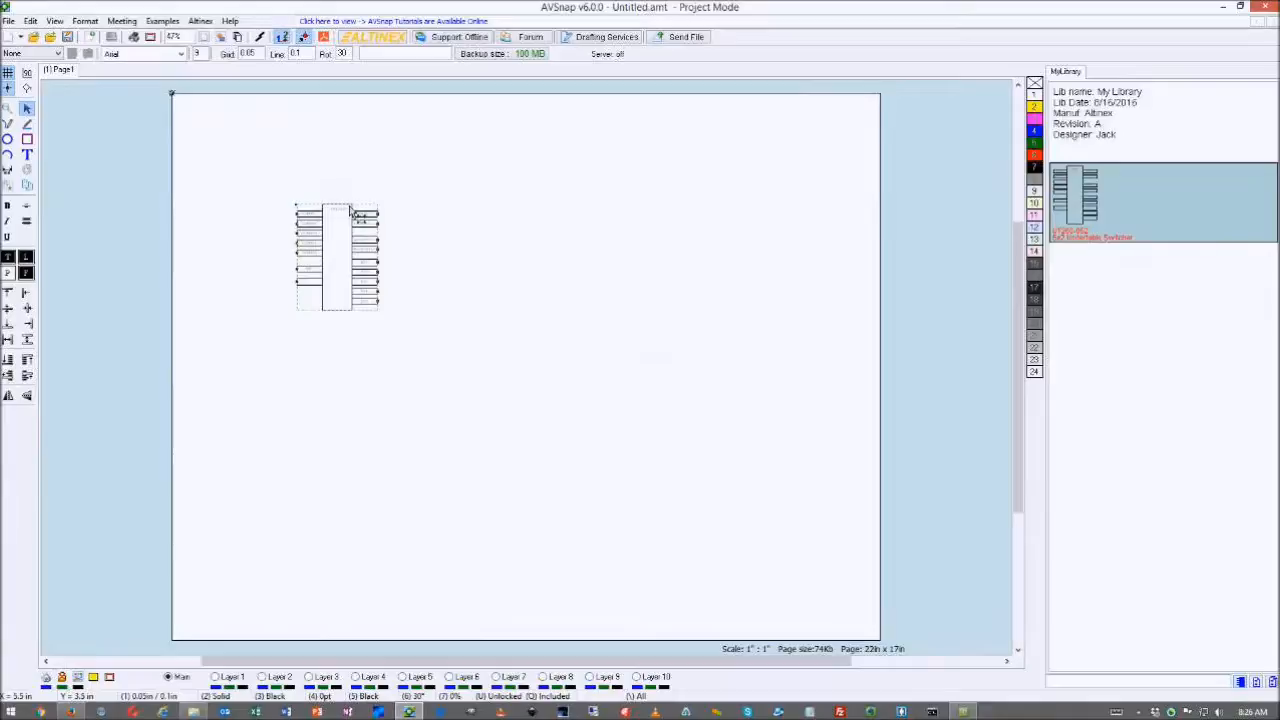
pyautogui.scroll(4, 249, 215)
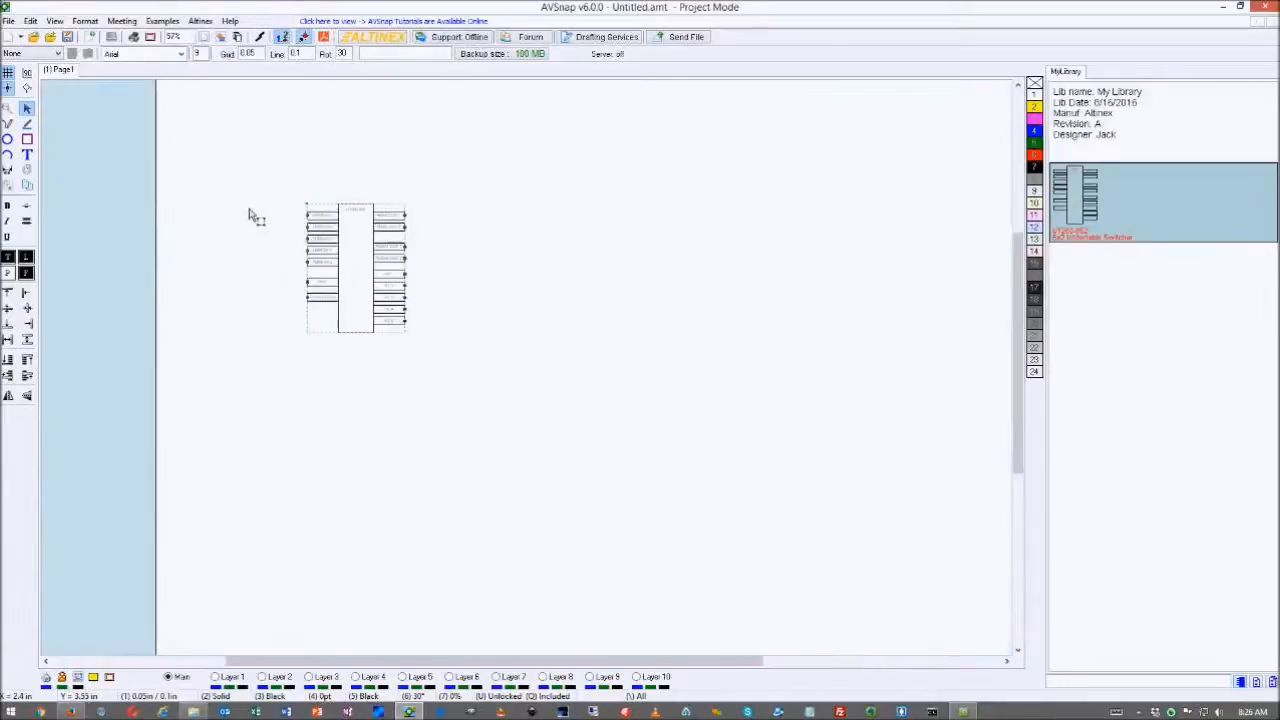
pyautogui.scroll(5, 281, 226)
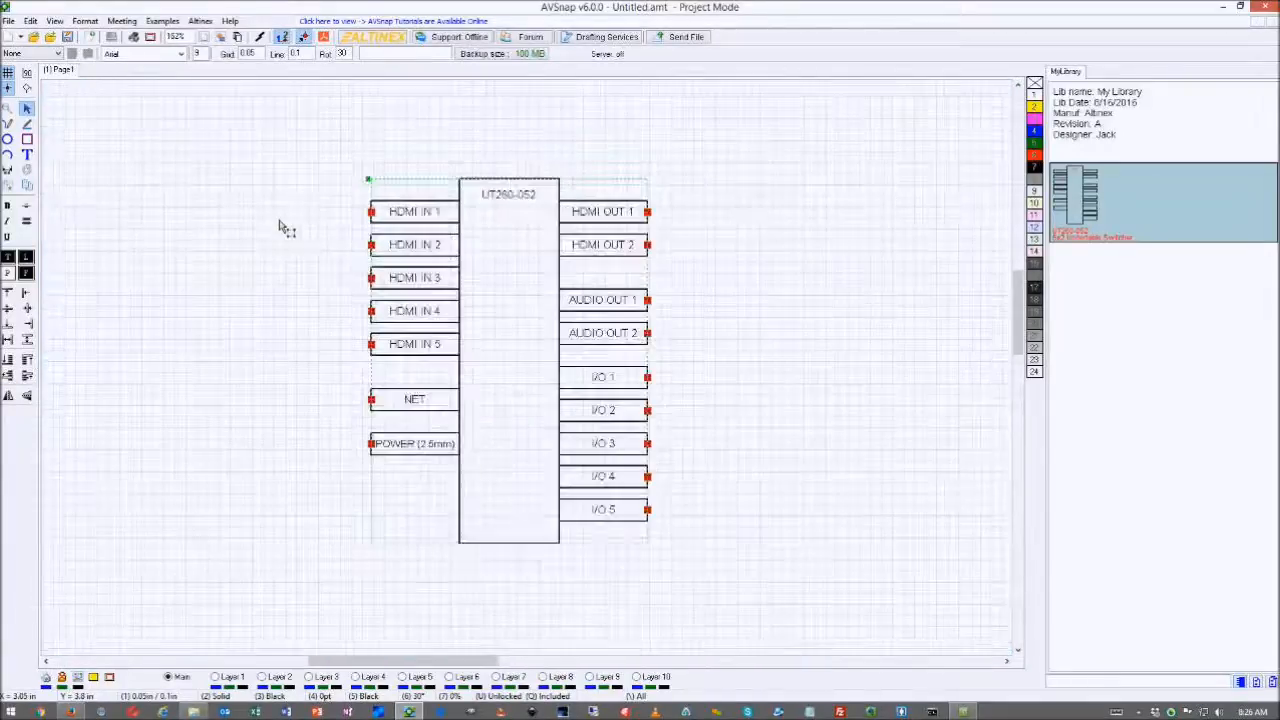
pyautogui.moveTo(553, 242); pyautogui.dragTo(571, 233)
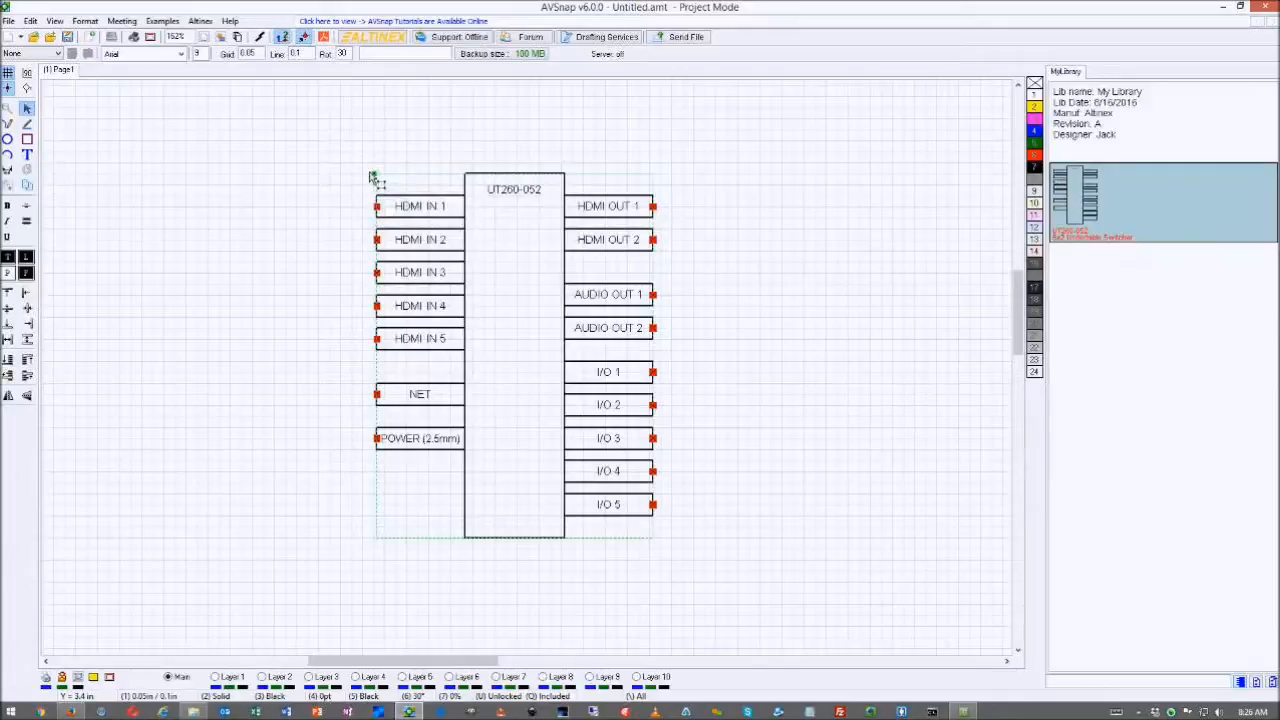
# - Move the UT260-052's origin onto its HDMI IN 1 snap point, then view the full page
pyautogui.scroll(5, 376, 178)
pyautogui.scroll(1, 376, 178)
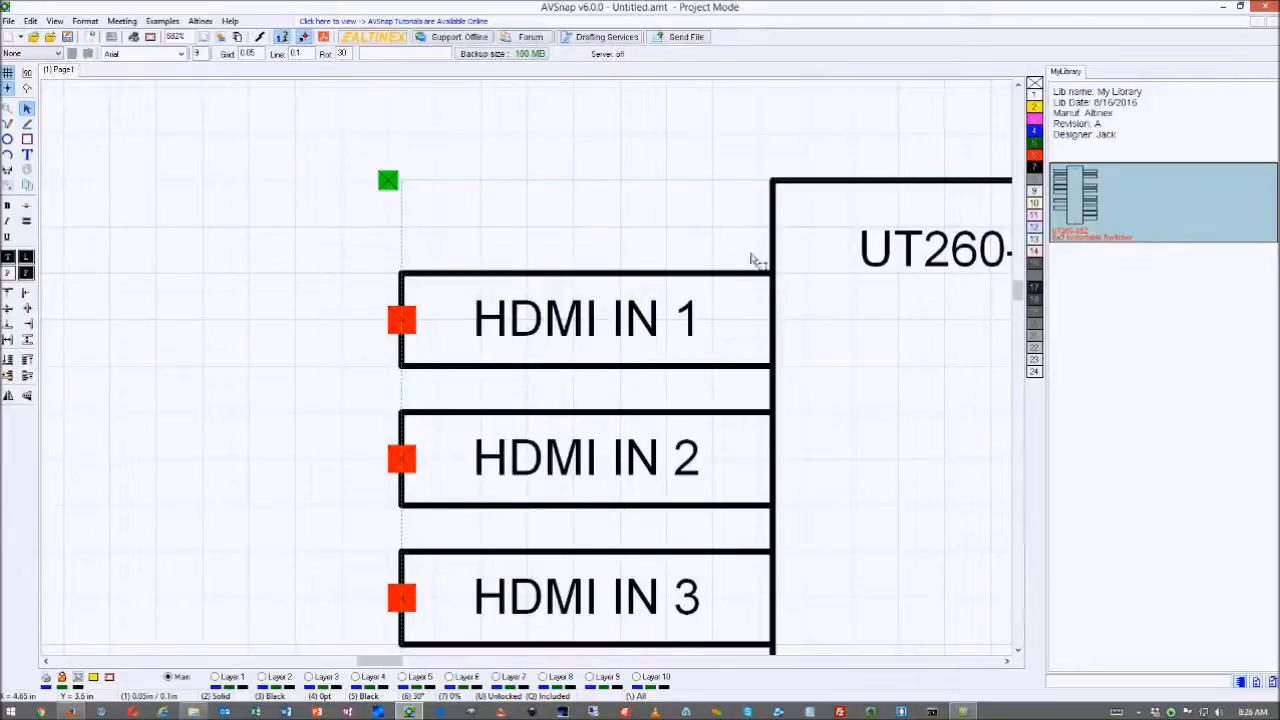
pyautogui.moveTo(766, 286); pyautogui.dragTo(742, 280)
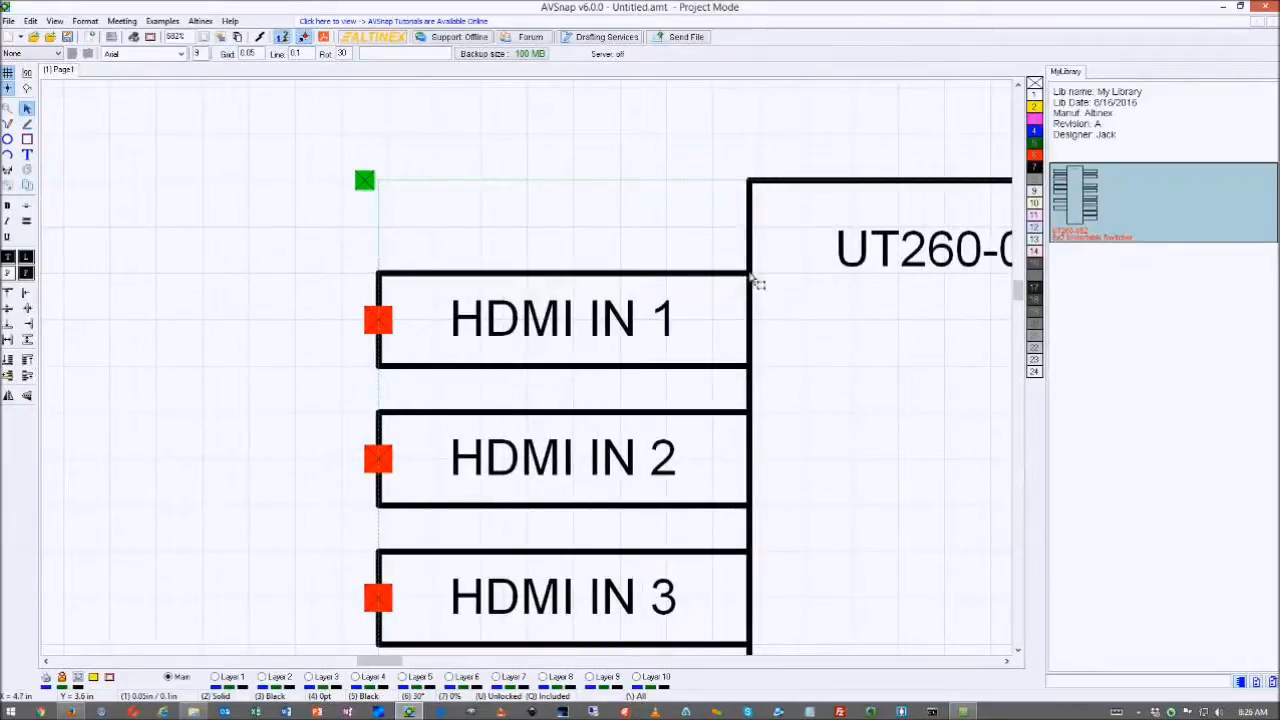
pyautogui.moveTo(751, 285); pyautogui.dragTo(740, 277)
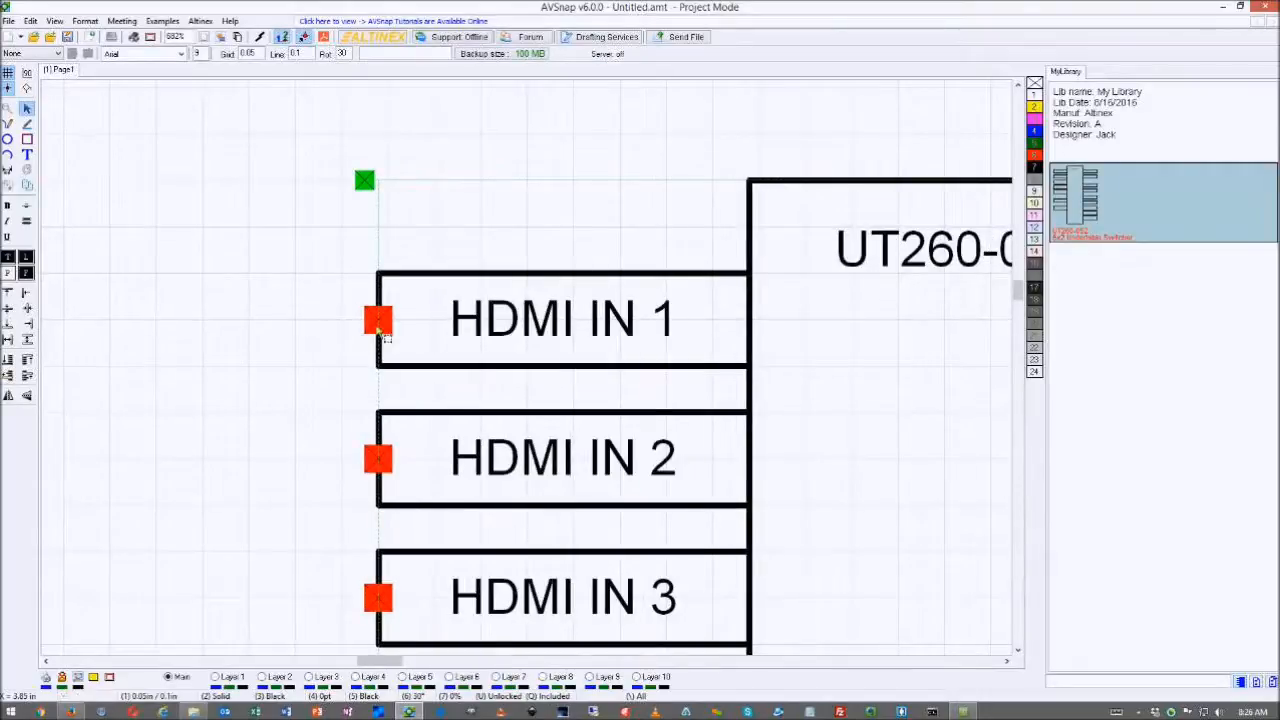
pyautogui.moveTo(379, 320)
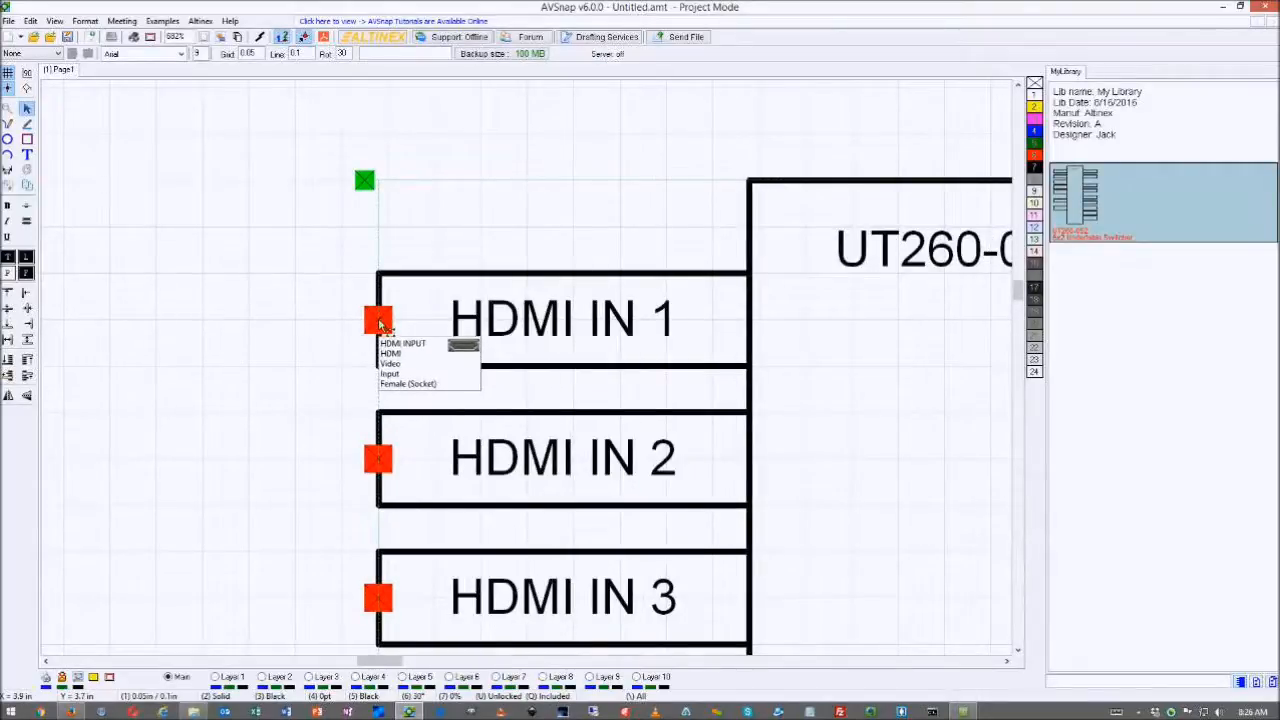
pyautogui.rightClick(381, 324)
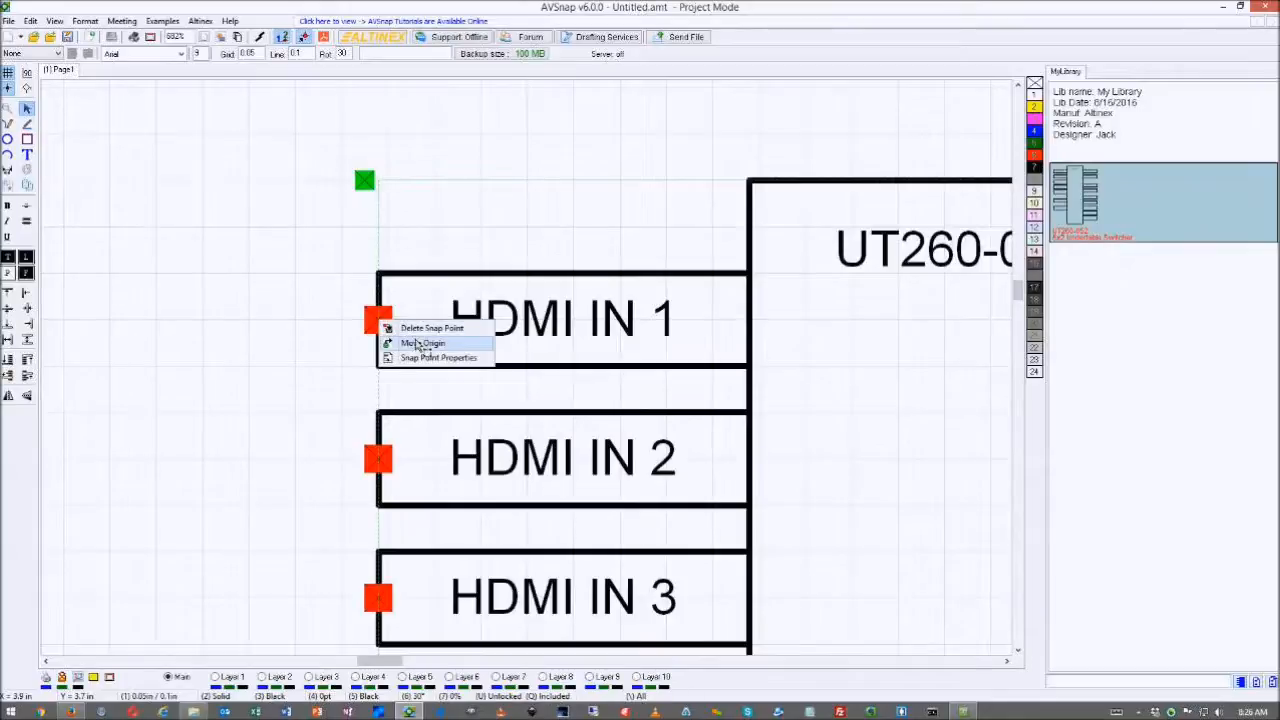
pyautogui.click(400, 342)
pyautogui.moveTo(481, 275); pyautogui.dragTo(452, 178)
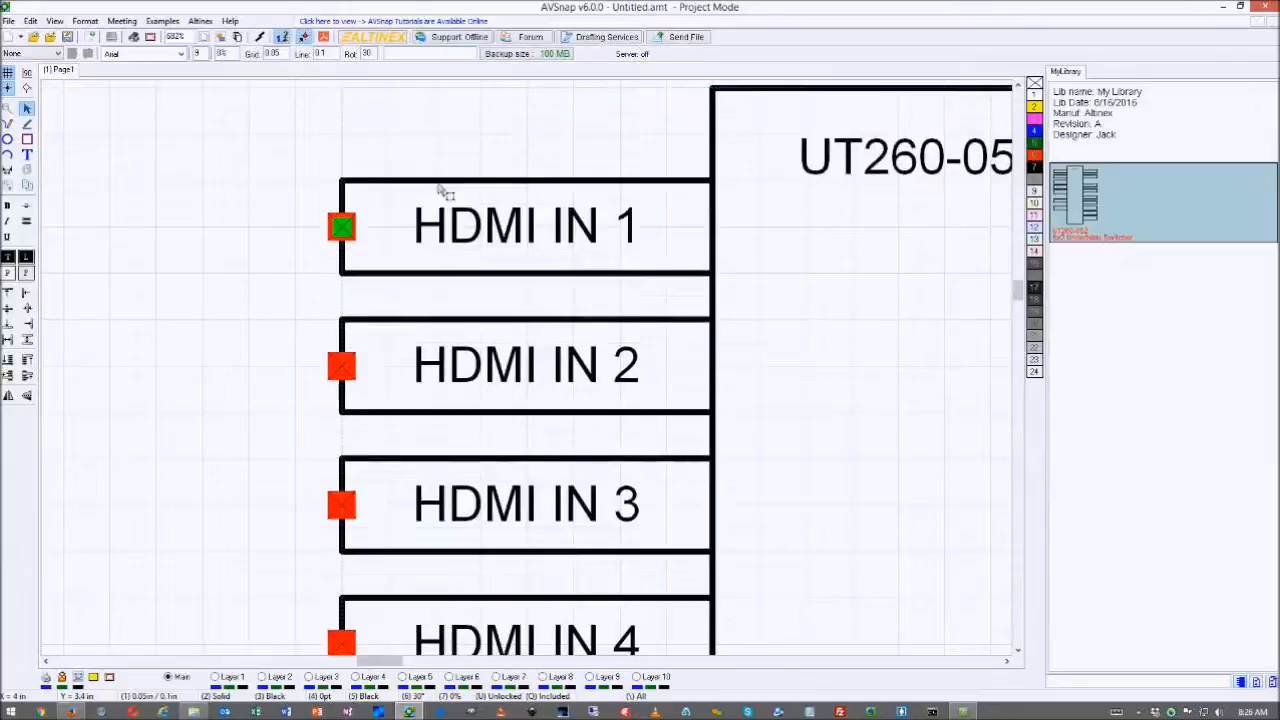
pyautogui.moveTo(340, 229)
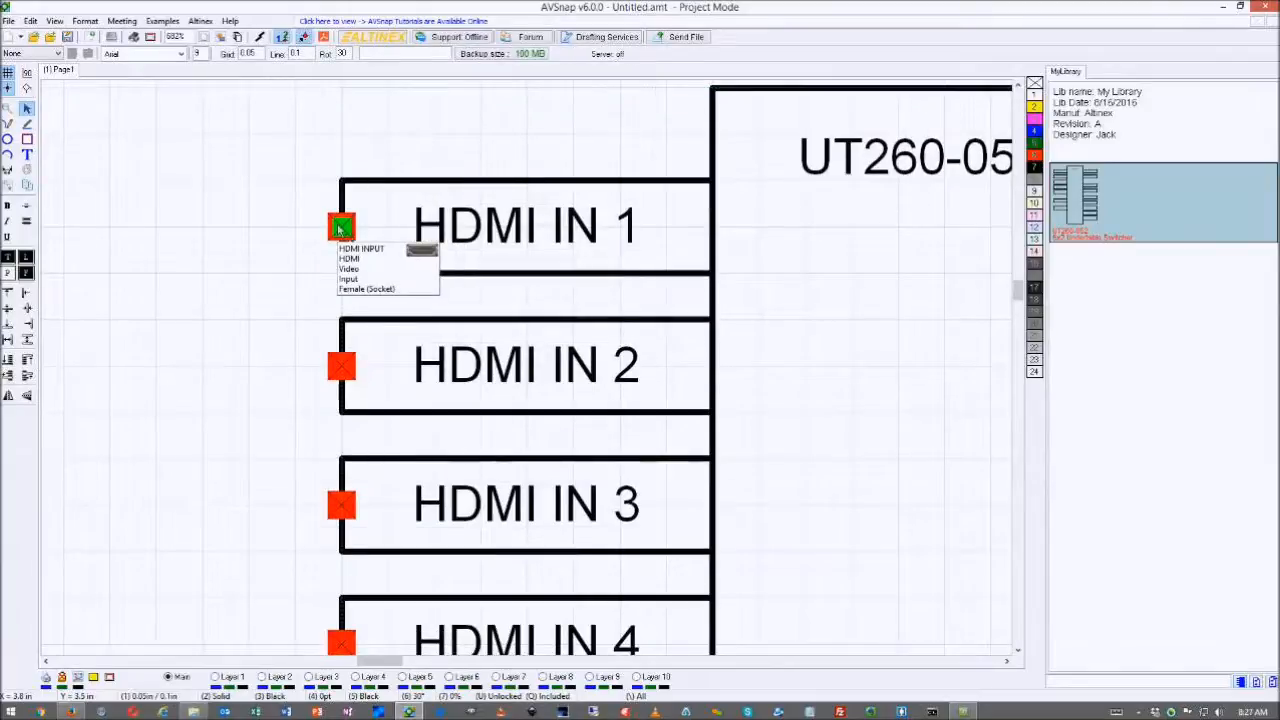
pyautogui.press('F4')
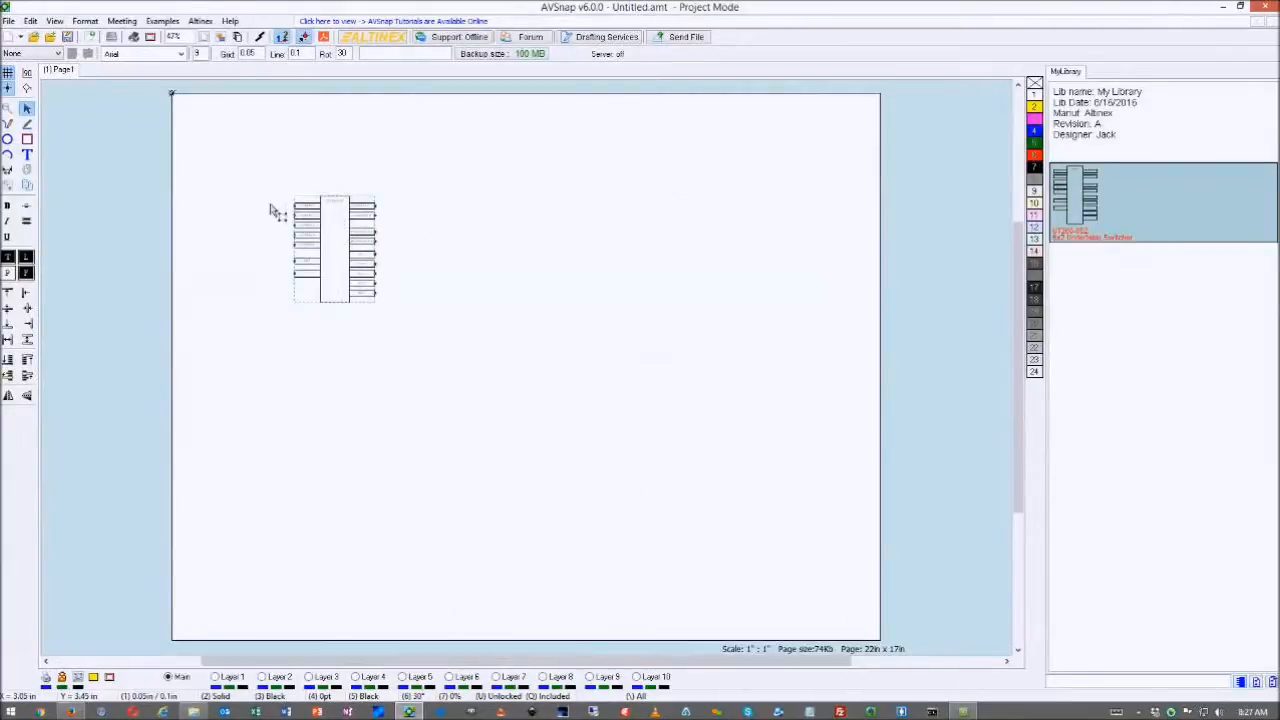
# - Insert a hyphen into the switcher's designator to make it SW-1, and apply it
pyautogui.scroll(2, 279, 207)
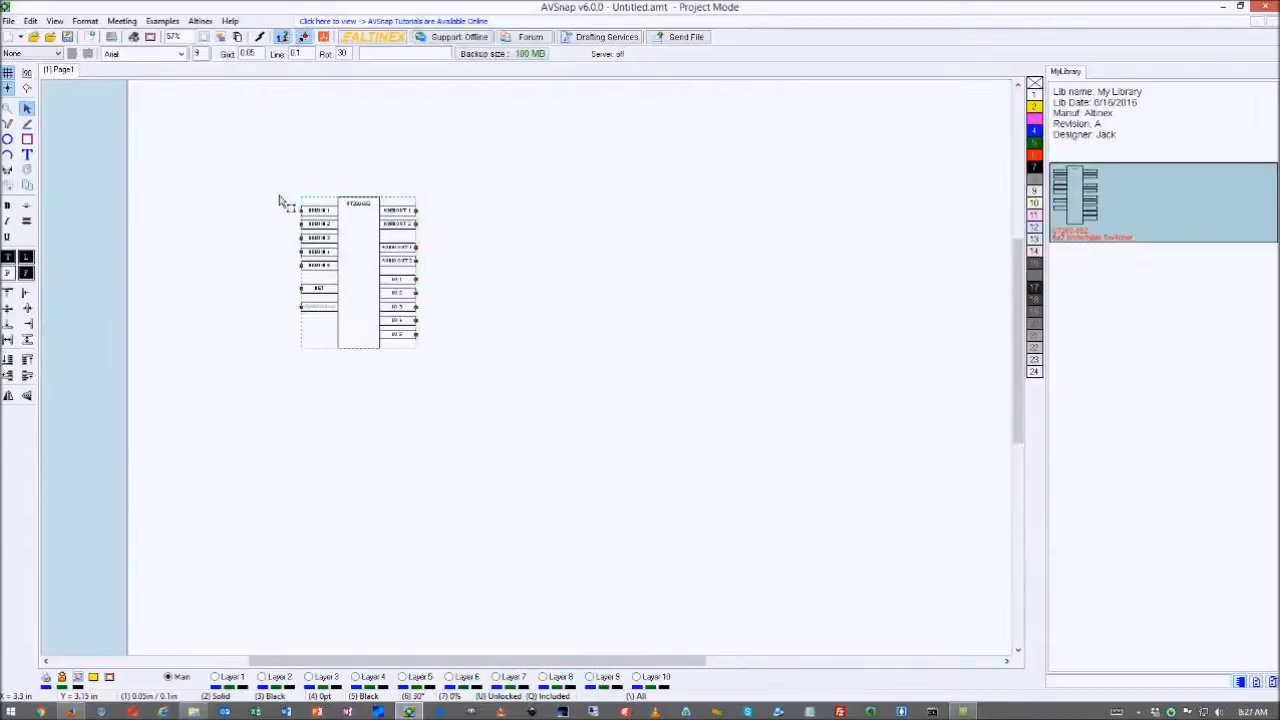
pyautogui.scroll(5, 279, 203)
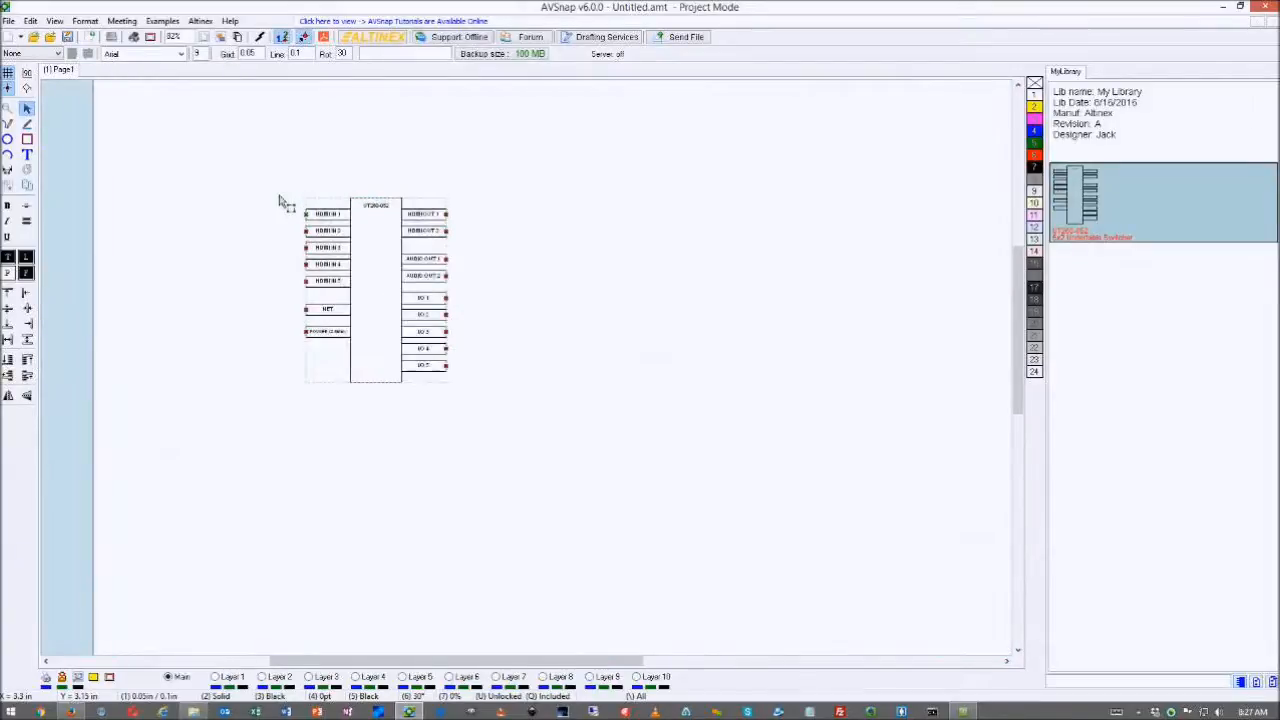
pyautogui.scroll(2, 285, 205)
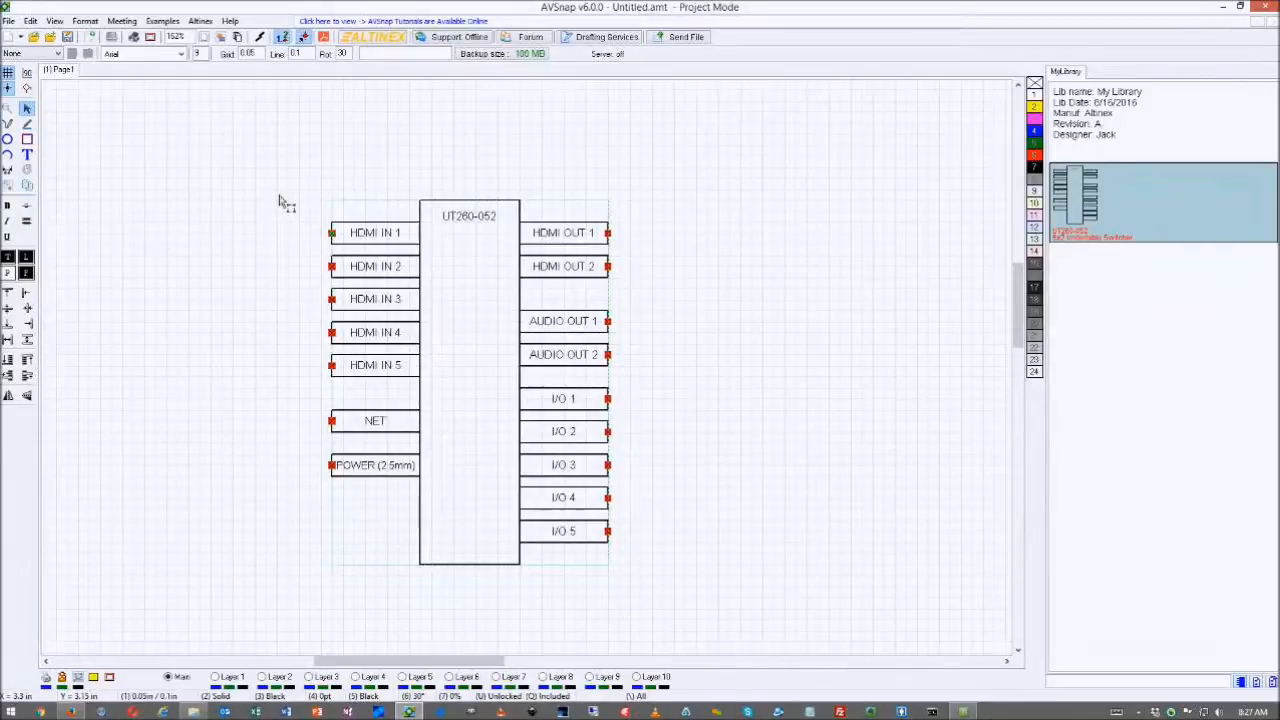
pyautogui.doubleClick(483, 210)
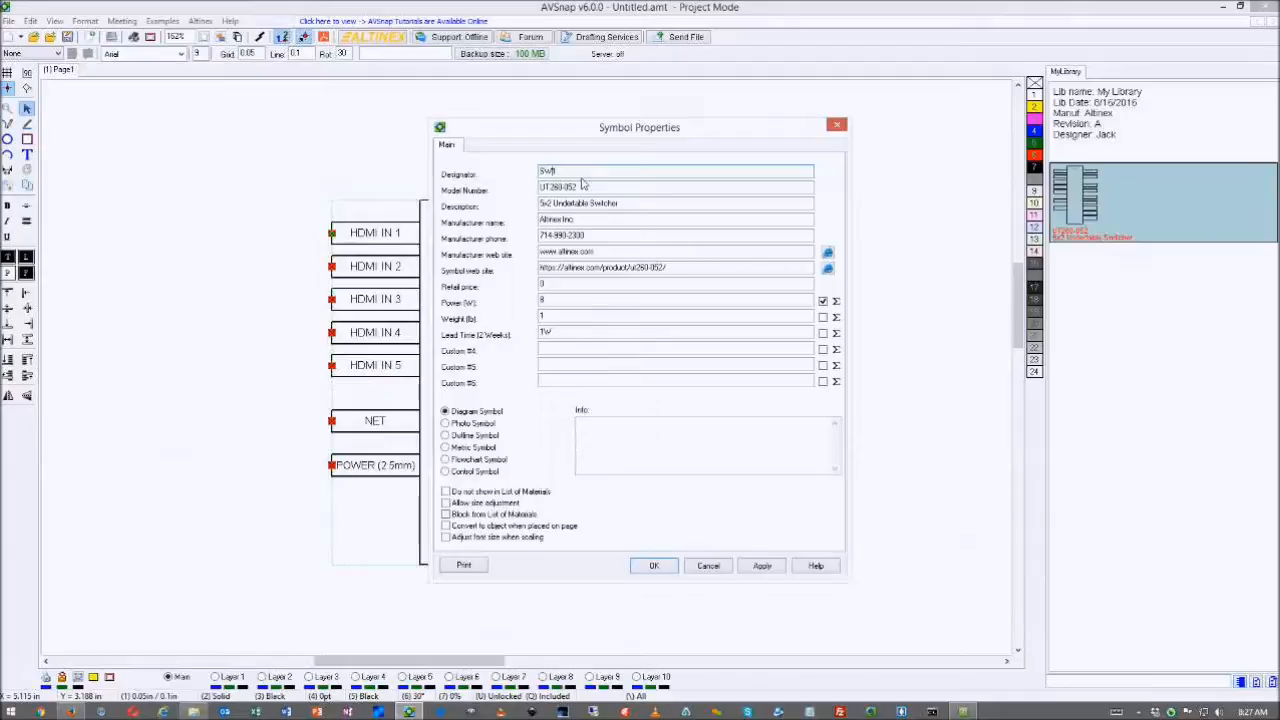
pyautogui.write('-1')
pyautogui.click(762, 567)
pyautogui.click(654, 566)
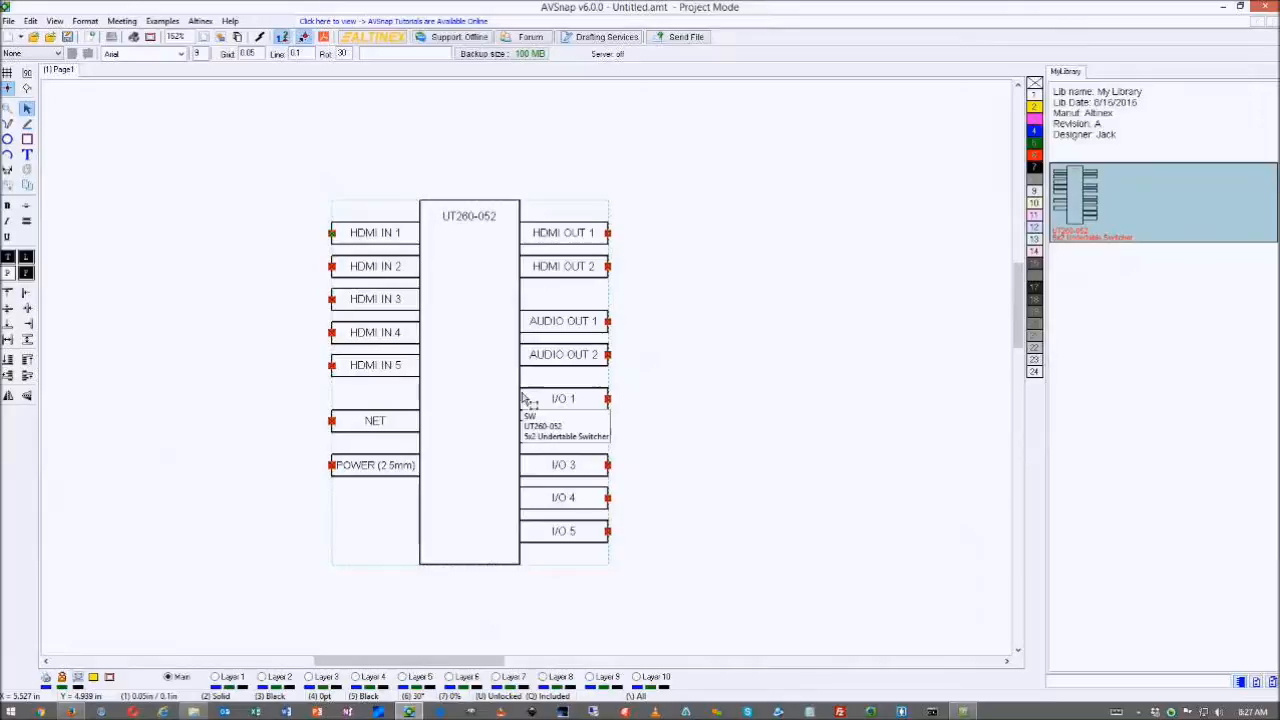
# - Copy the switcher to the right as SW-2, check its product web link, and close its properties
pyautogui.moveTo(556, 393); pyautogui.dragTo(868, 400)
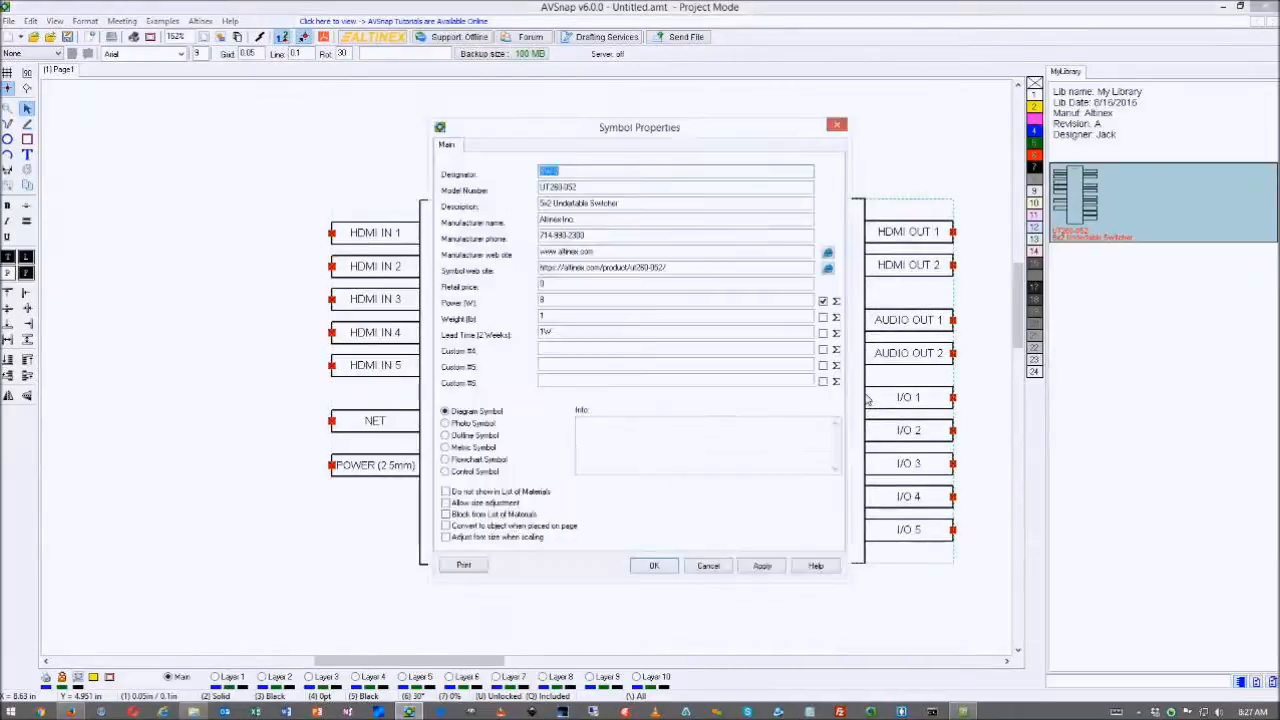
pyautogui.click(562, 174)
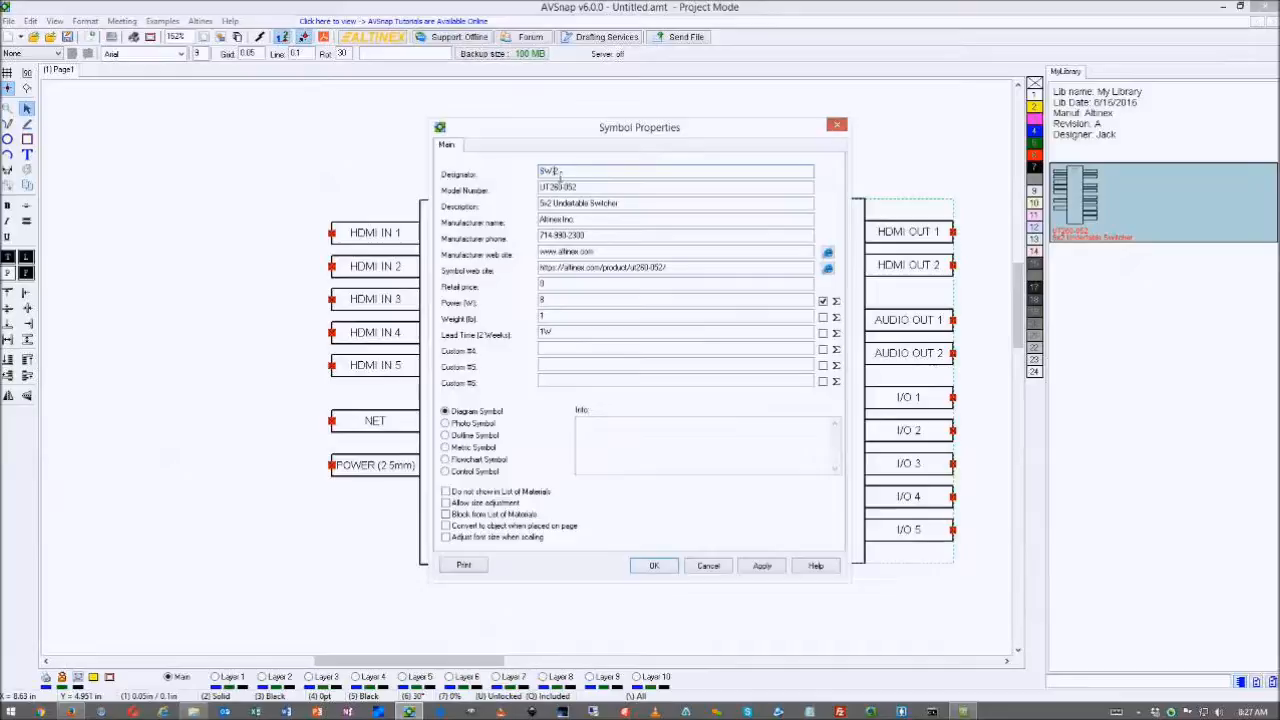
pyautogui.moveTo(562, 174); pyautogui.dragTo(555, 173)
pyautogui.click(827, 269)
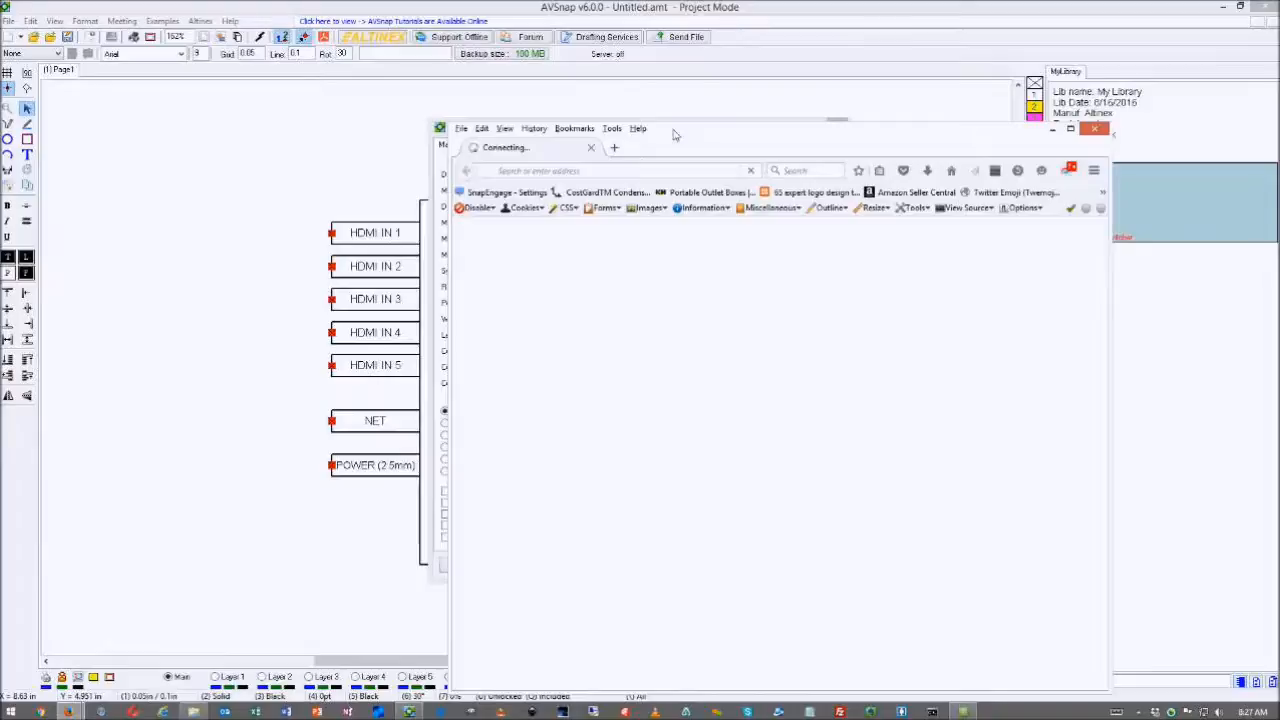
pyautogui.moveTo(674, 134); pyautogui.dragTo(1279, 116)
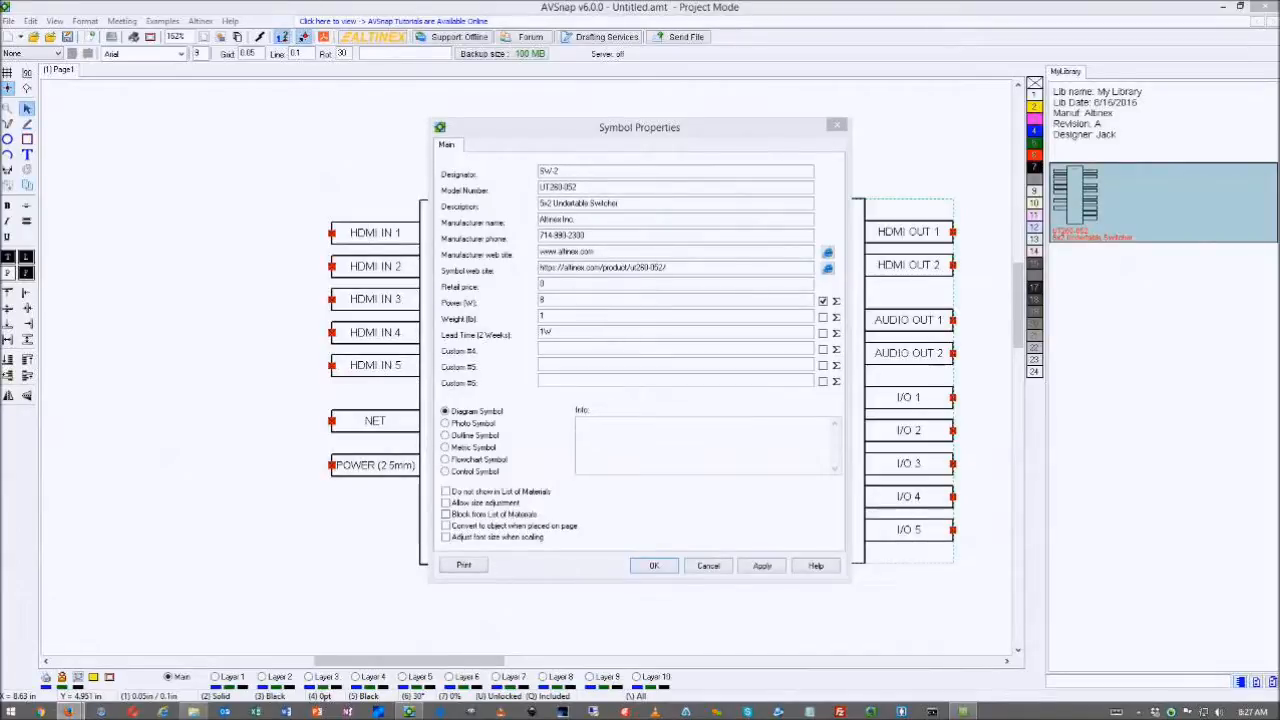
pyautogui.click(838, 128)
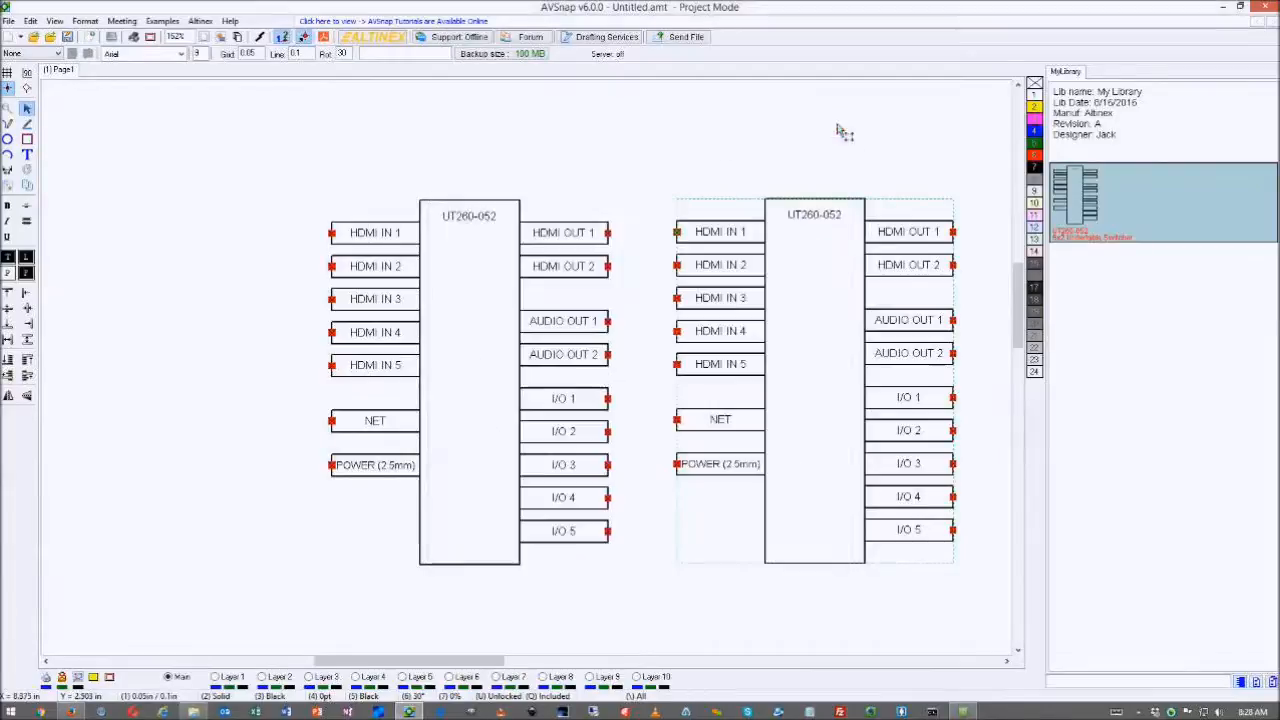
# - Reposition the switchers, moving SW-2 down and right and SW-1 slightly down
pyautogui.scroll(-3, 687, 161)
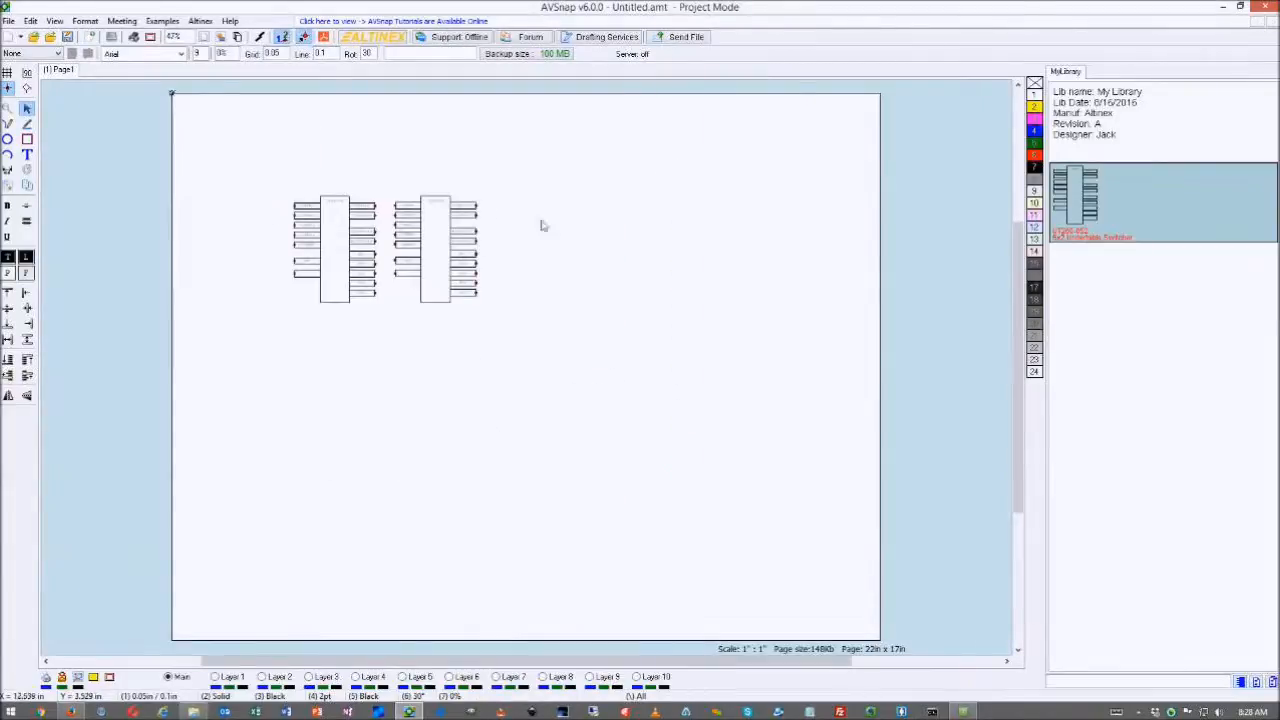
pyautogui.moveTo(452, 238); pyautogui.dragTo(697, 382)
pyautogui.moveTo(349, 228); pyautogui.dragTo(357, 253)
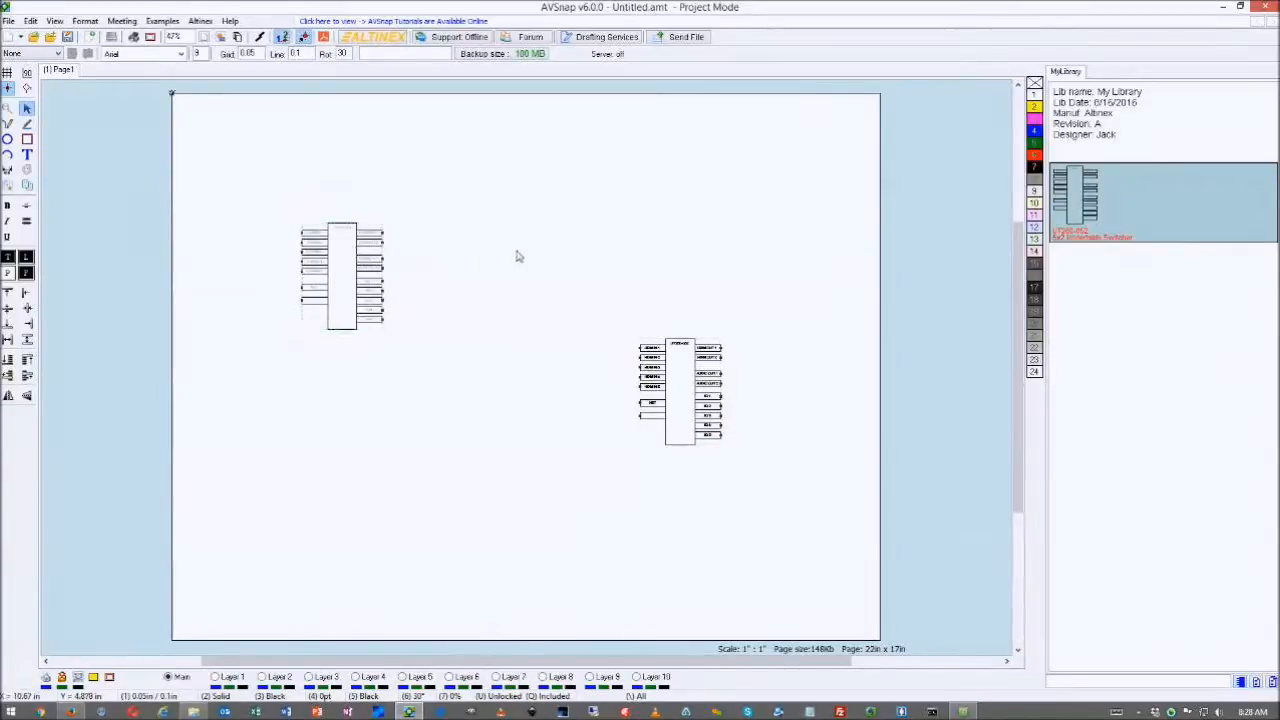
pyautogui.scroll(1, 455, 222)
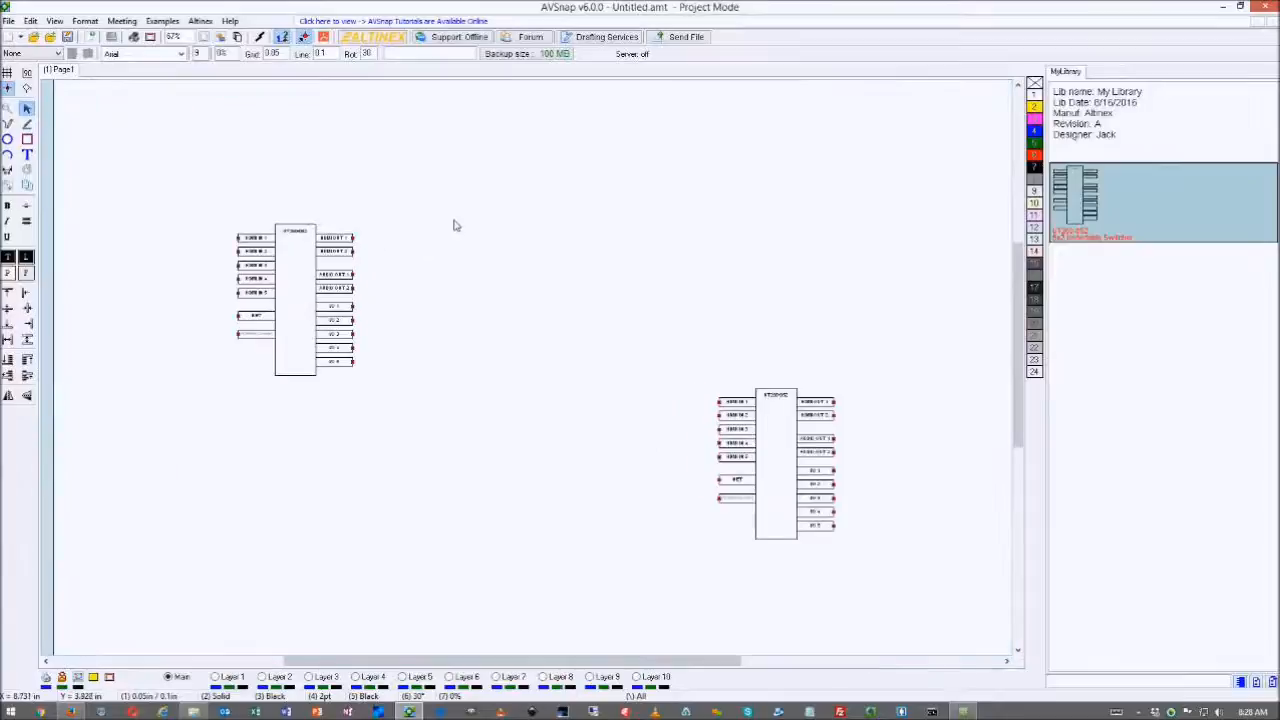
# - With Draw Assist on, wire SW-1's HDMI OUT 1 and 2 to SW-2's HDMI IN 1 and 2
pyautogui.click(27, 123)
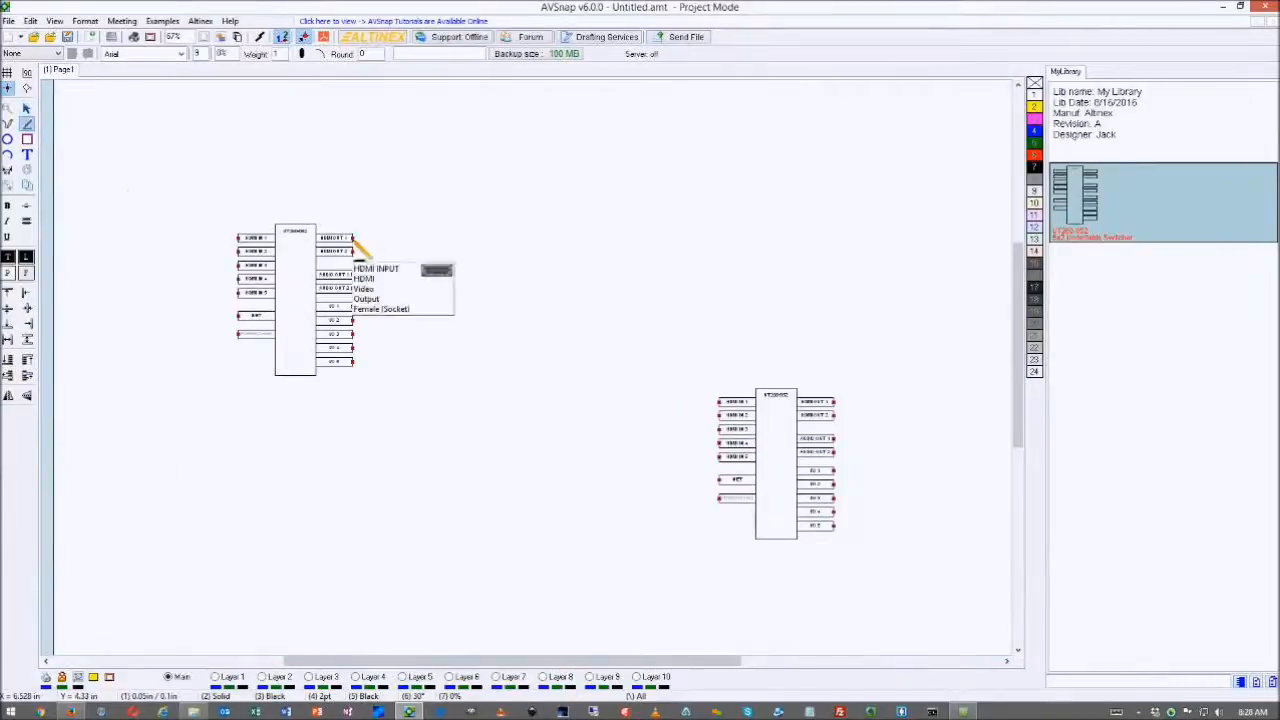
pyautogui.click(27, 74)
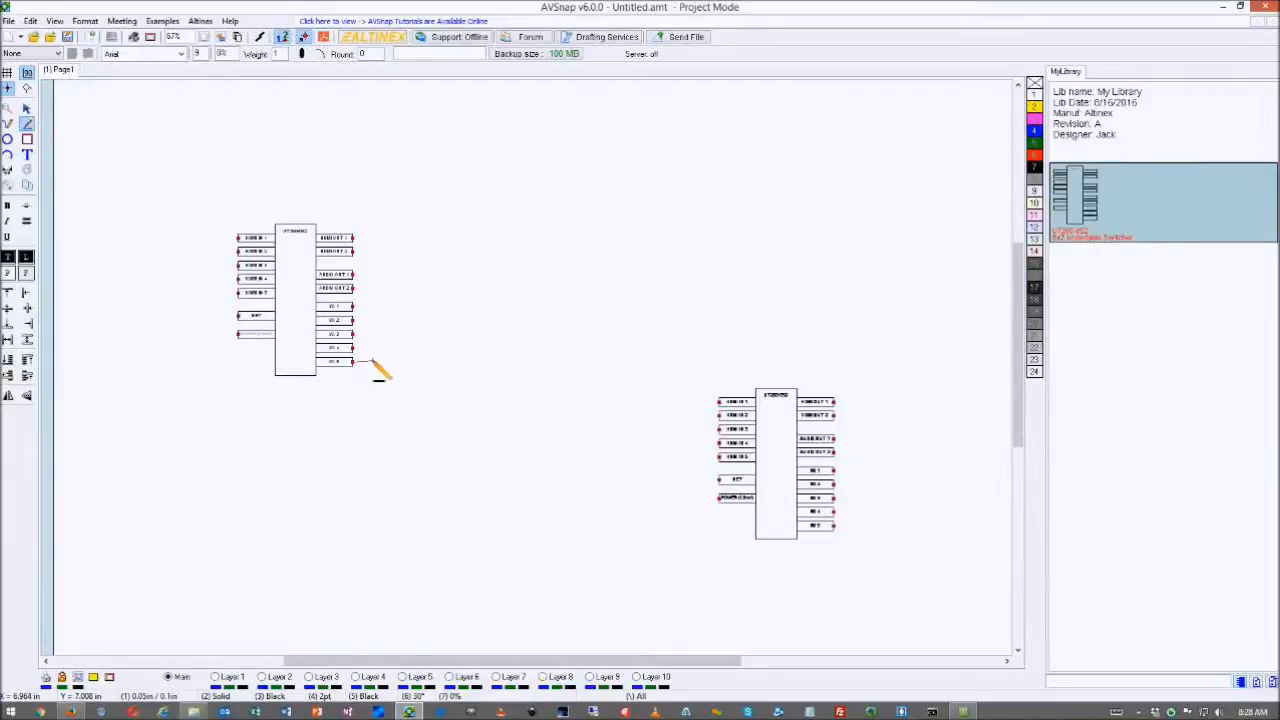
pyautogui.click(353, 238)
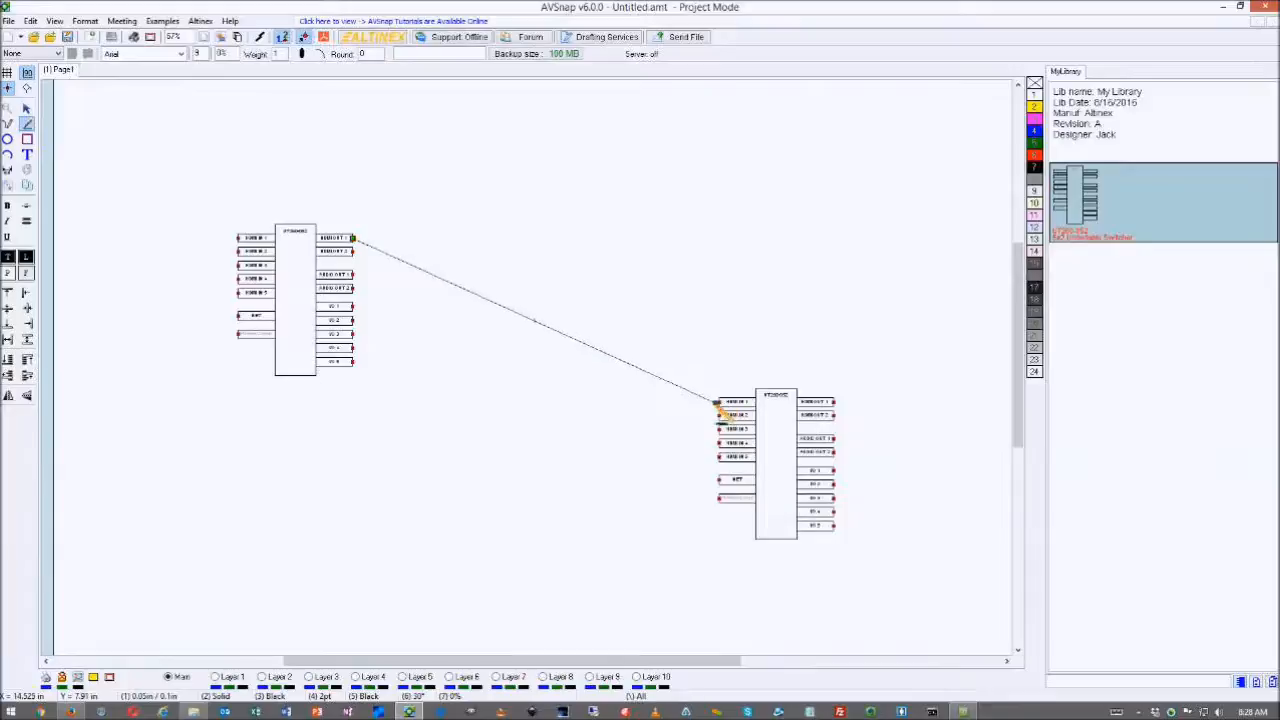
pyautogui.click(694, 401)
pyautogui.click(716, 402)
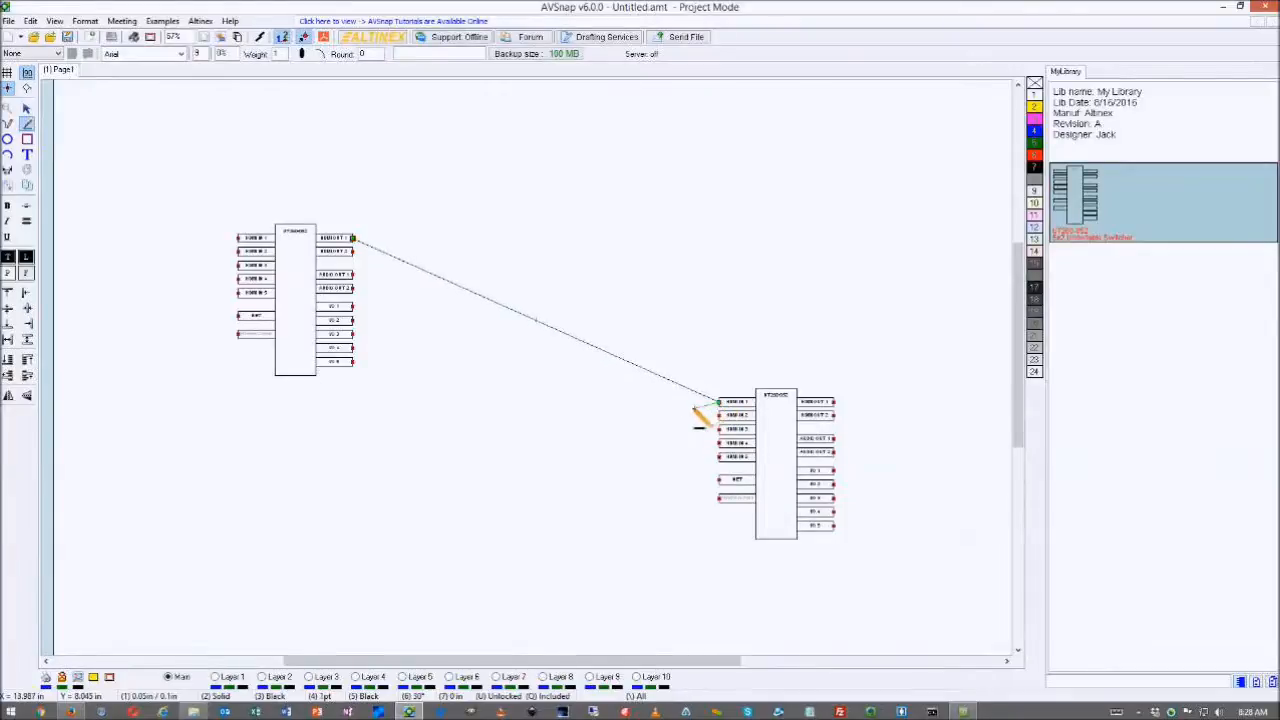
pyautogui.click(352, 251)
pyautogui.click(716, 414)
pyautogui.press('Escape')
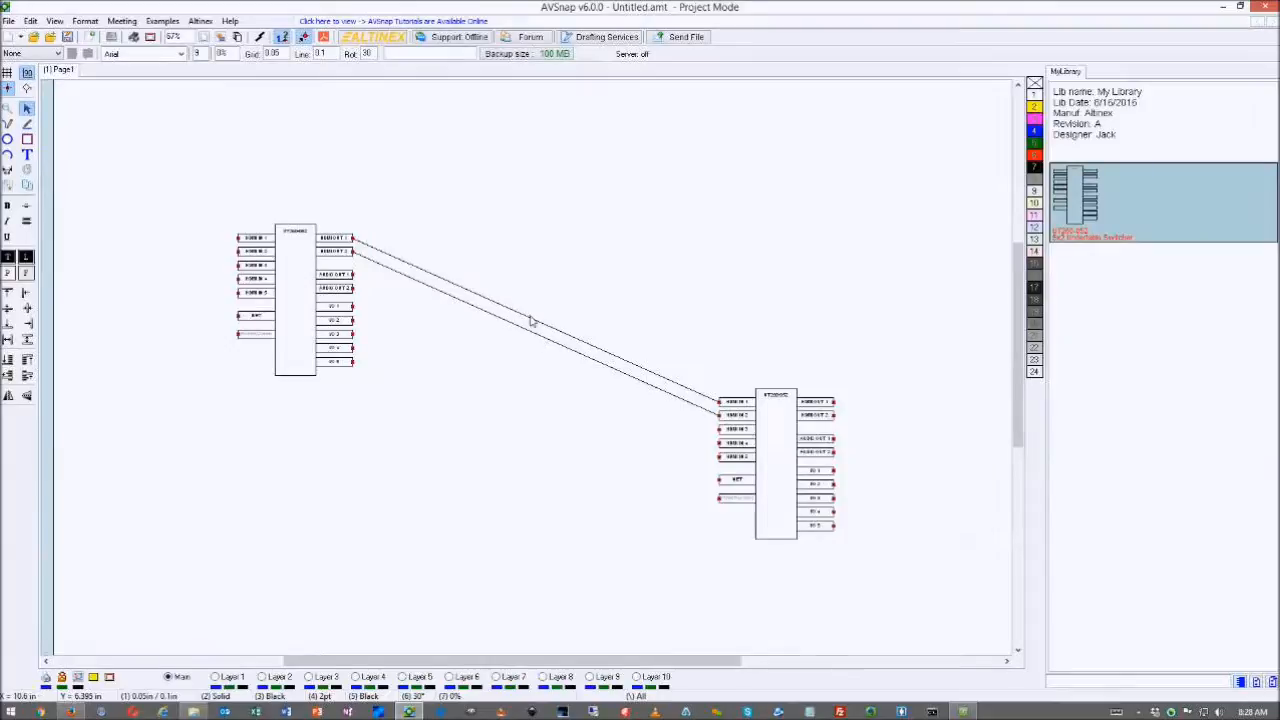
# - Drag both wires into right-angle routes with their vertical runs shifted right
pyautogui.click(482, 298)
pyautogui.moveTo(482, 298); pyautogui.dragTo(440, 453)
pyautogui.click(462, 301)
pyautogui.moveTo(462, 301); pyautogui.dragTo(422, 461)
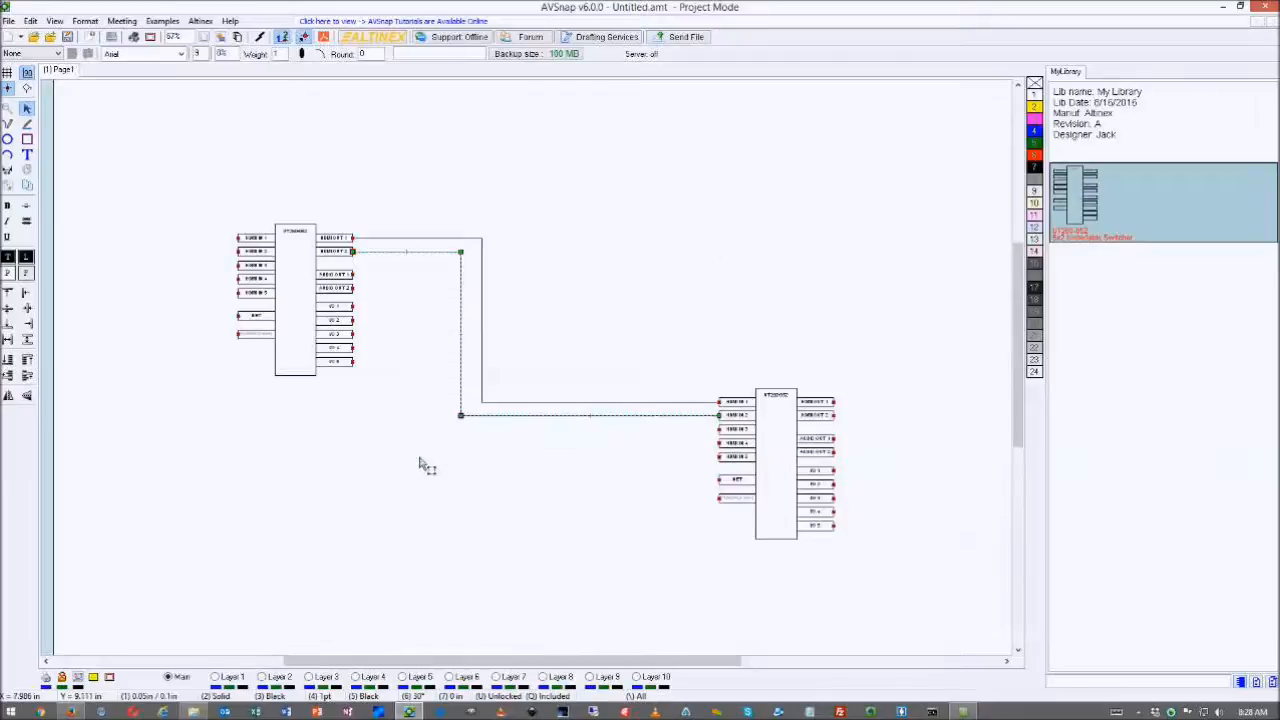
pyautogui.click(482, 331)
pyautogui.moveTo(482, 331); pyautogui.dragTo(671, 323)
pyautogui.click(463, 337)
pyautogui.moveTo(471, 337); pyautogui.dragTo(650, 343)
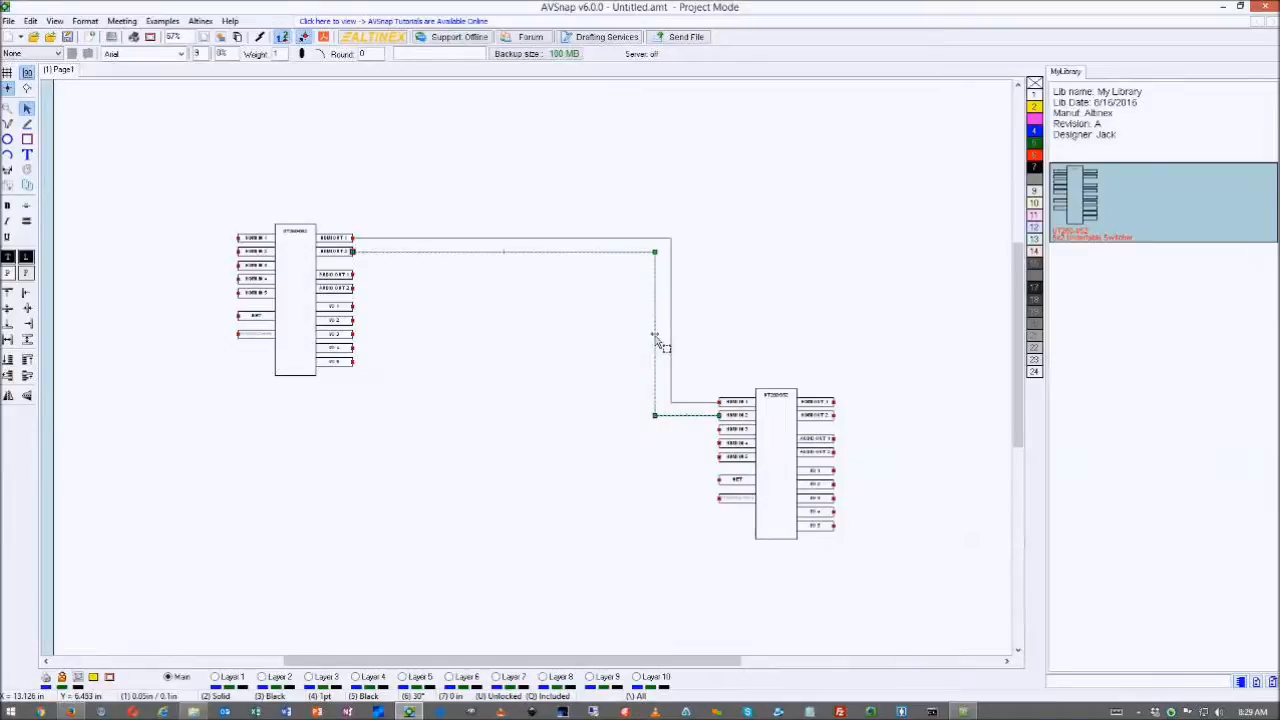
pyautogui.click(586, 355)
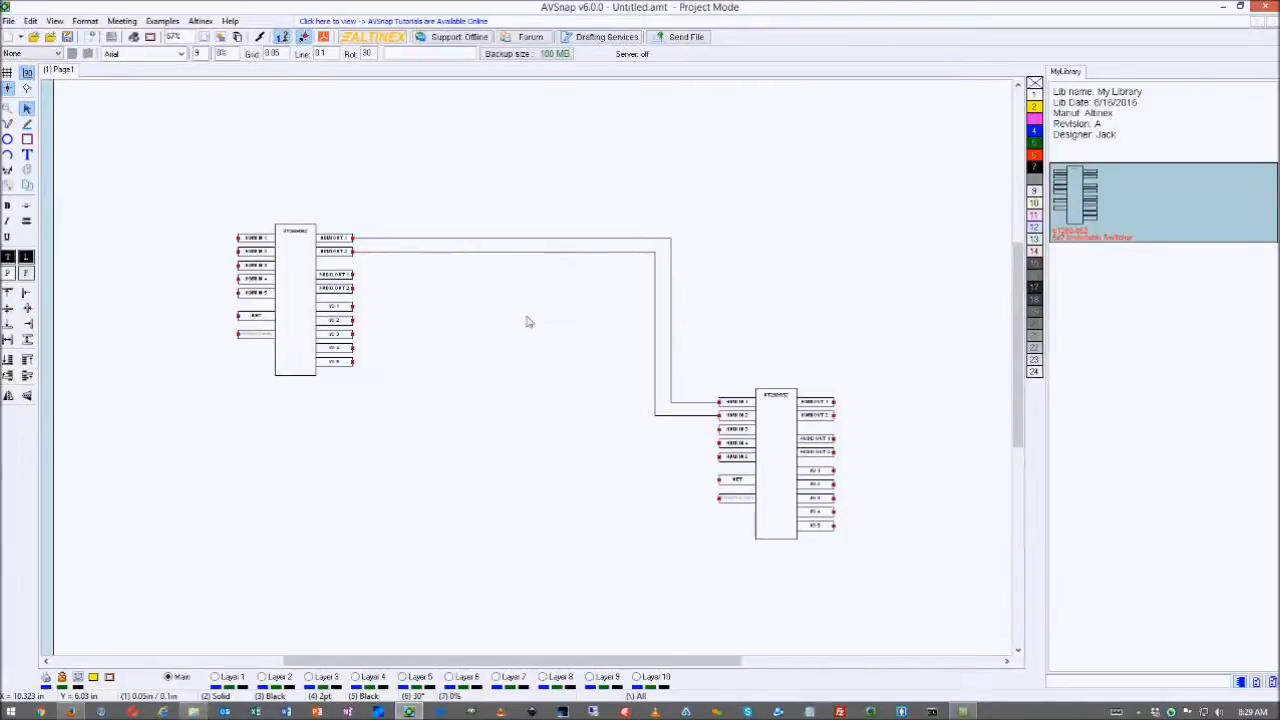
# - Open the Materials list with Ctrl+M, enlarge it, and select all its parts-list text
pyautogui.hotkey('ctrl', 'm')
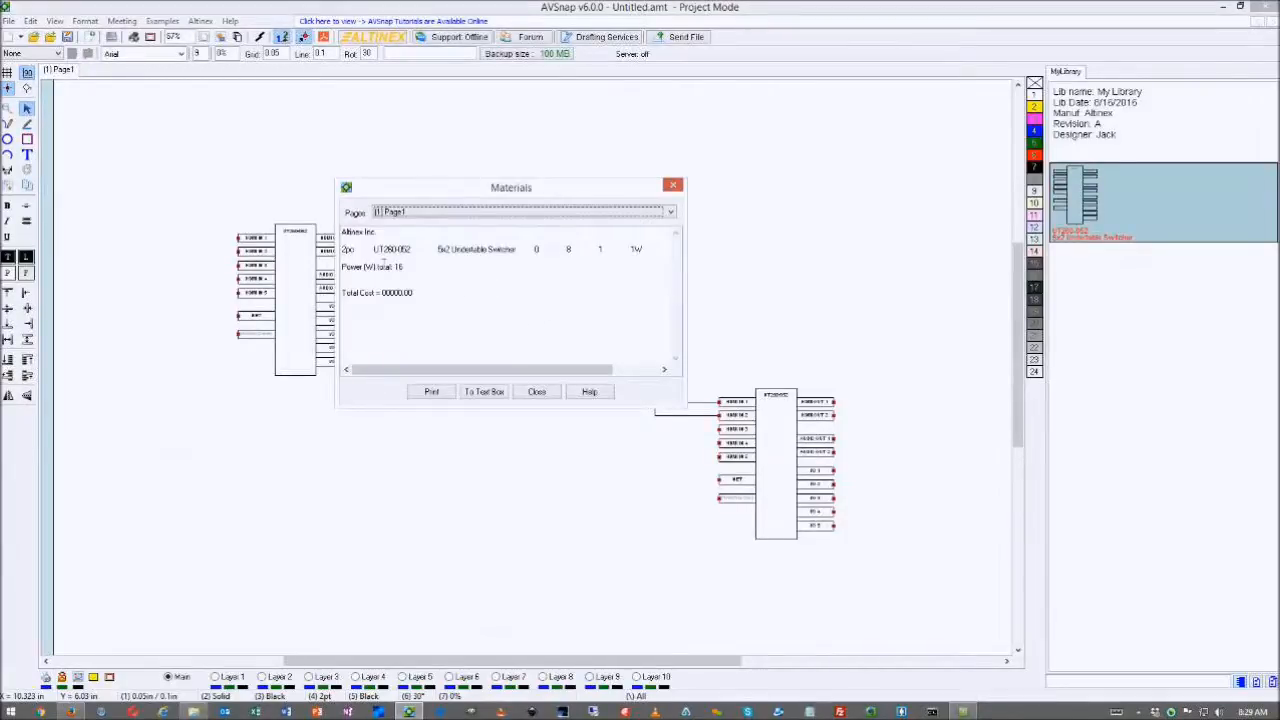
pyautogui.moveTo(347, 236); pyautogui.dragTo(406, 237)
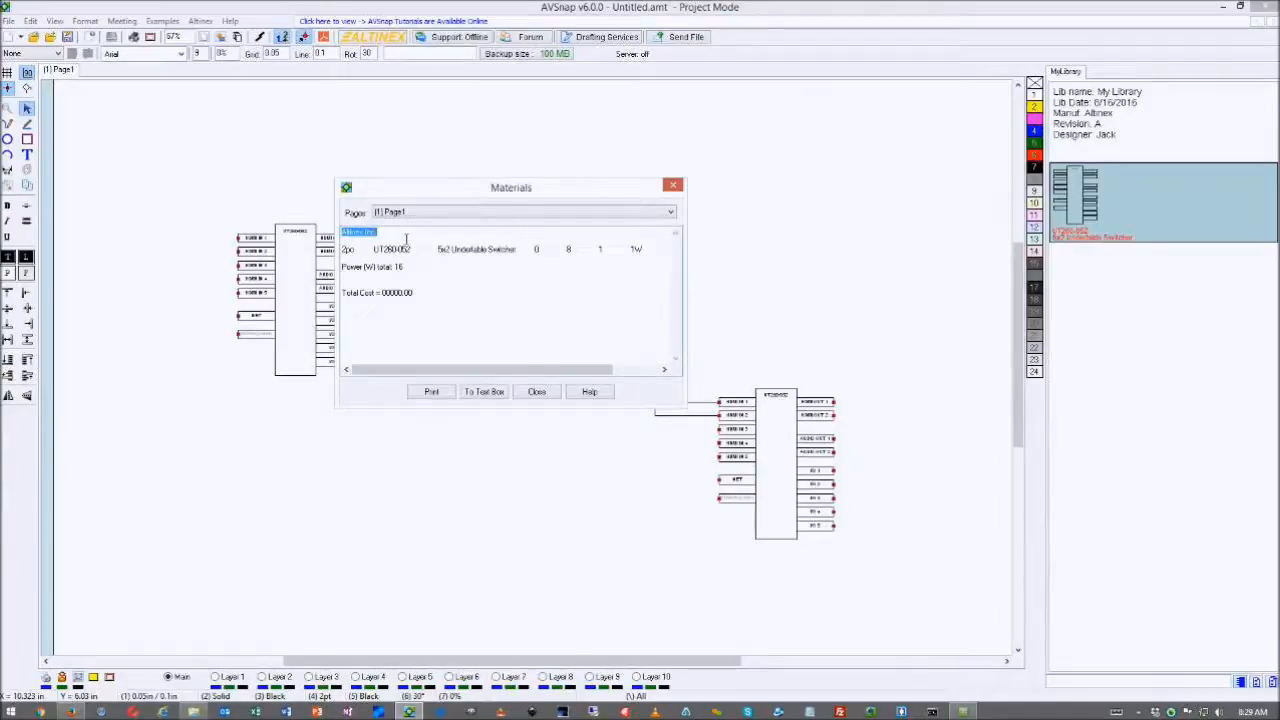
pyautogui.moveTo(684, 407); pyautogui.dragTo(940, 562)
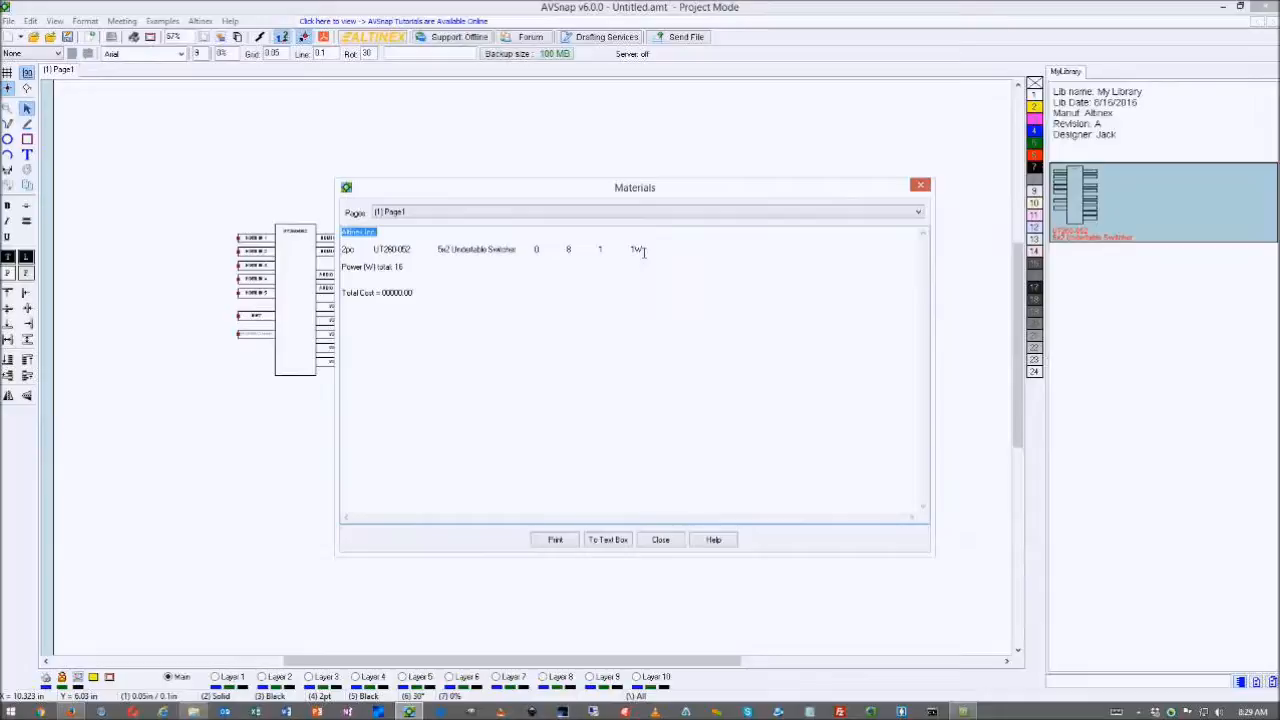
pyautogui.moveTo(410, 270); pyautogui.dragTo(347, 273)
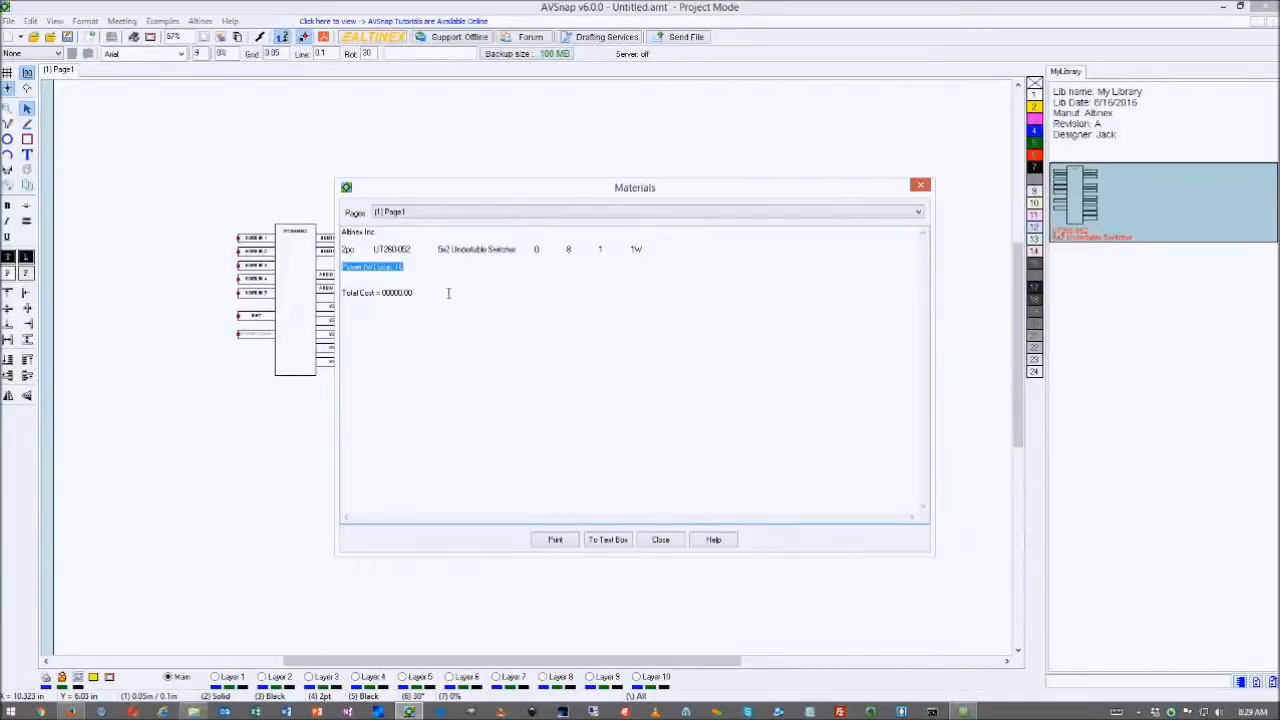
pyautogui.click(418, 275)
pyautogui.doubleClick(405, 270)
pyautogui.hotkey('ctrl', 'a')
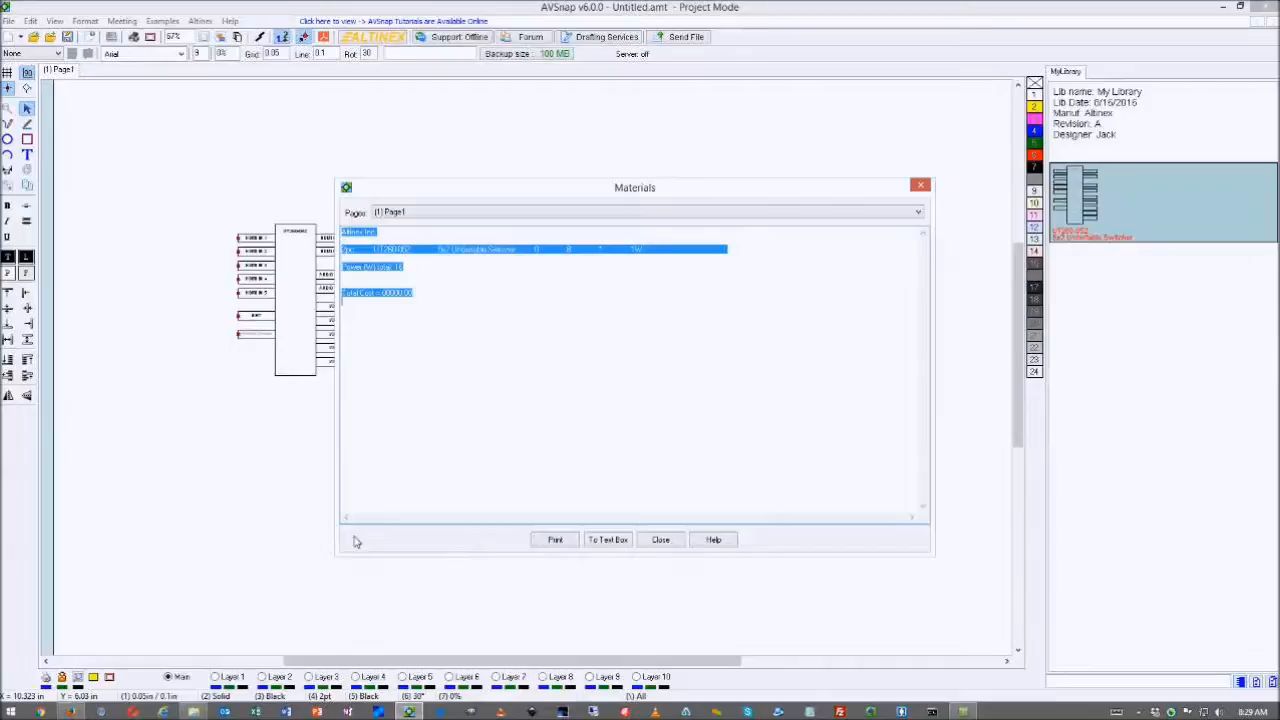
pyautogui.click(258, 712)
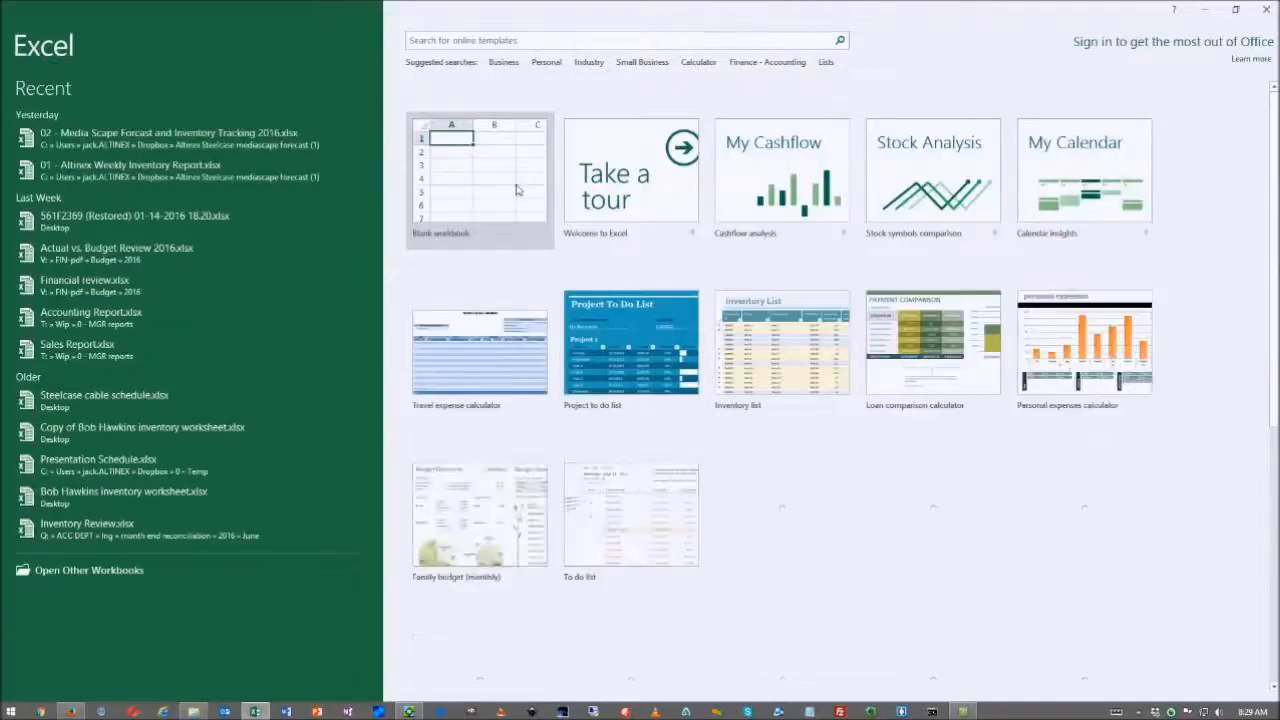
# - Paste the parts list into a blank workbook at cell L8 and widen columns L and M
pyautogui.press('Return')
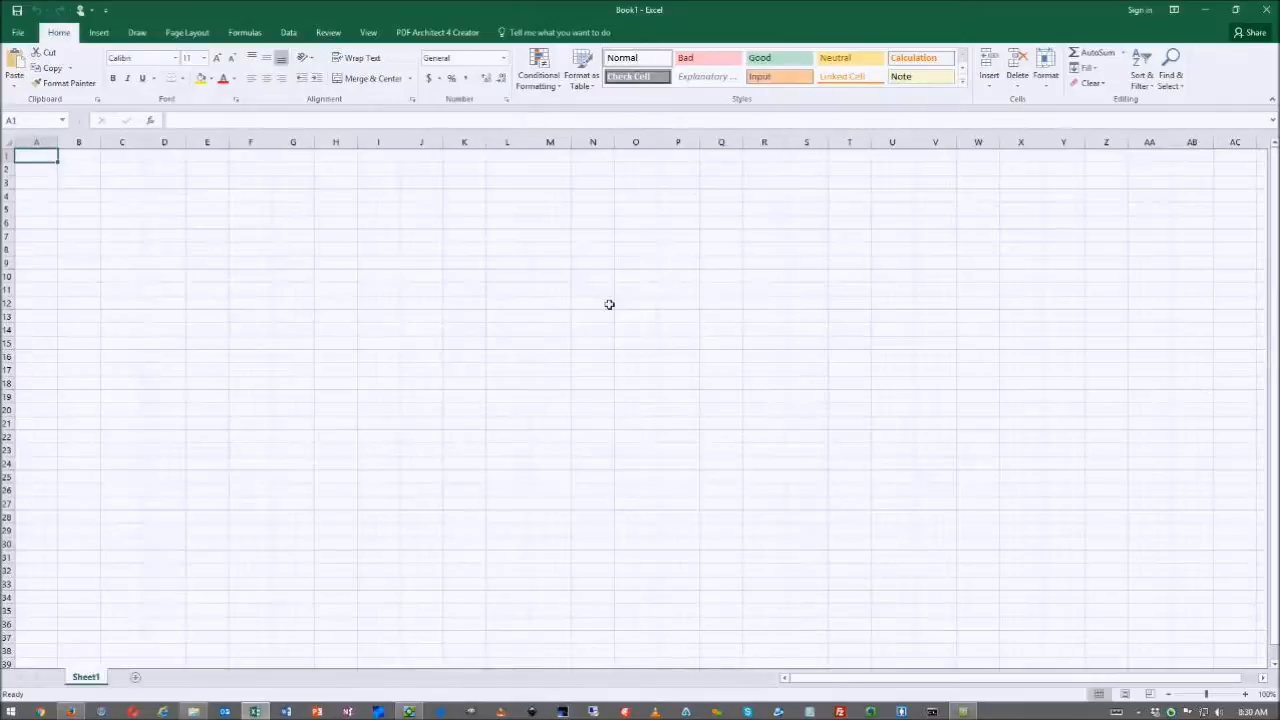
pyautogui.click(528, 252)
pyautogui.hotkey('ctrl', 'v')
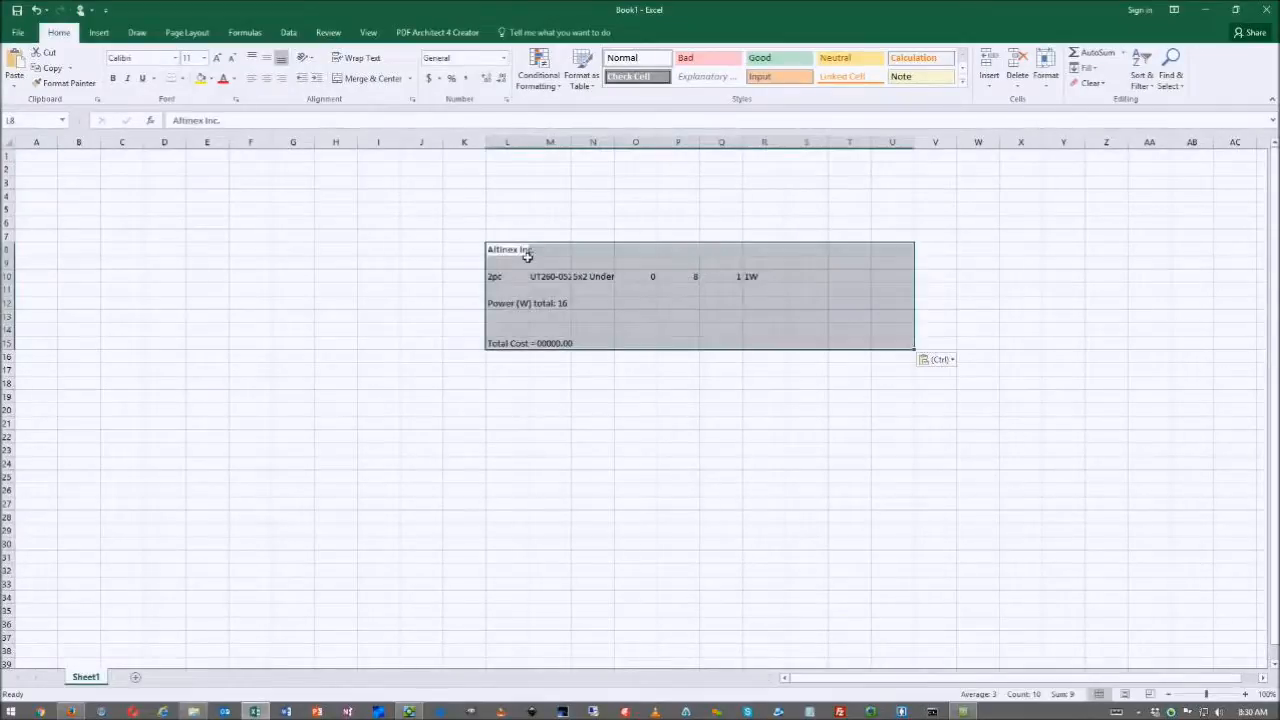
pyautogui.click(672, 376)
pyautogui.moveTo(571, 142); pyautogui.dragTo(617, 147)
pyautogui.moveTo(687, 148); pyautogui.dragTo(965, 157)
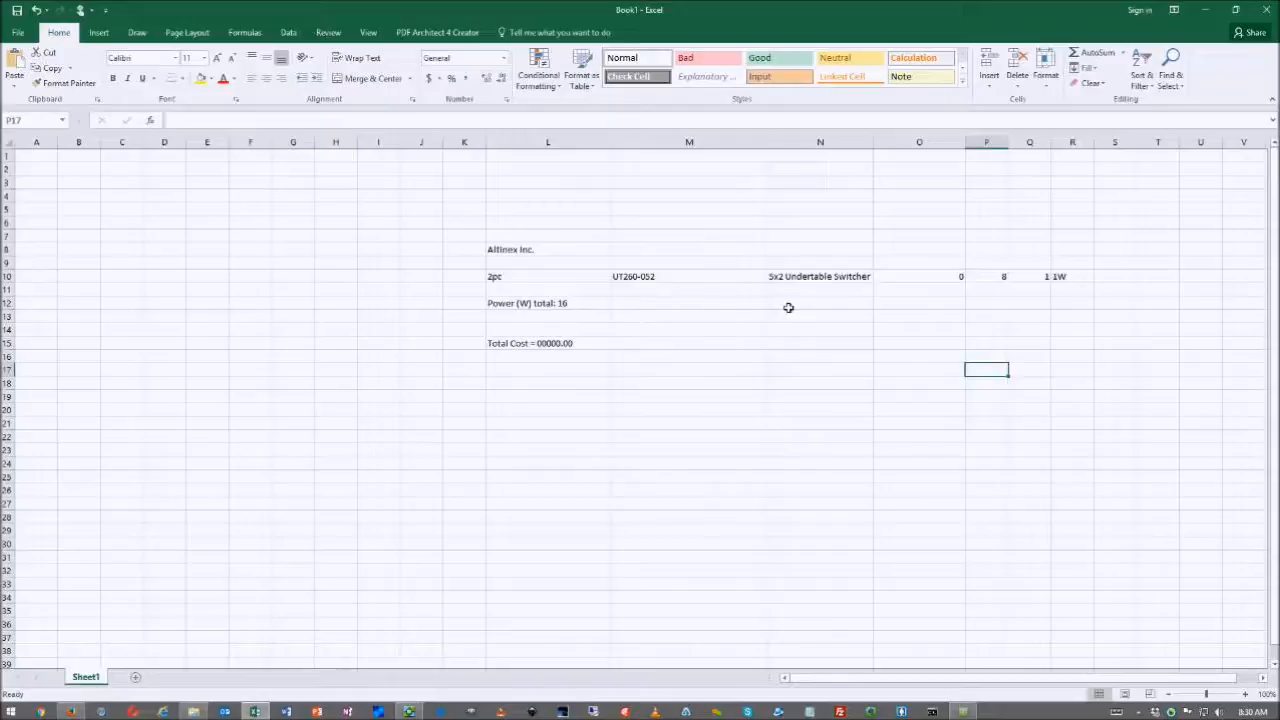
# - Check the pasted cells L10 through R10 and Total Cost in L15, then minimize Excel
pyautogui.click(513, 280)
pyautogui.click(668, 282)
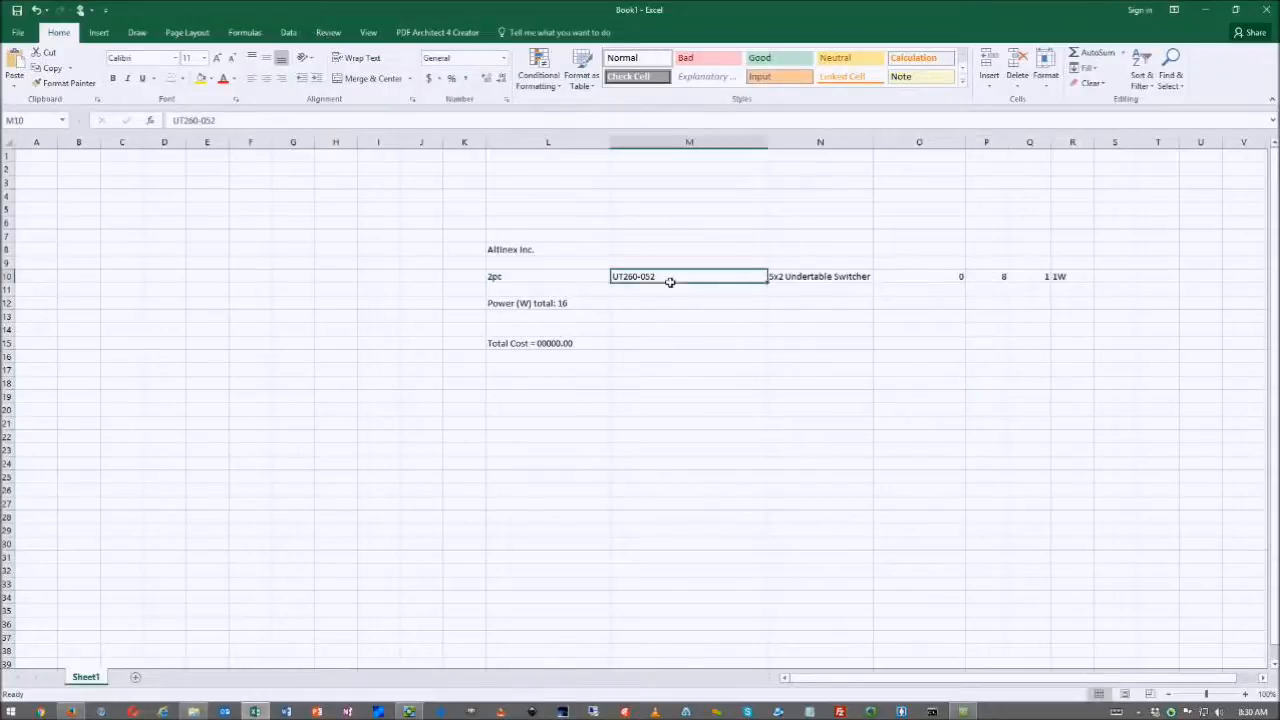
pyautogui.click(836, 283)
pyautogui.click(952, 281)
pyautogui.click(1000, 280)
pyautogui.click(1074, 278)
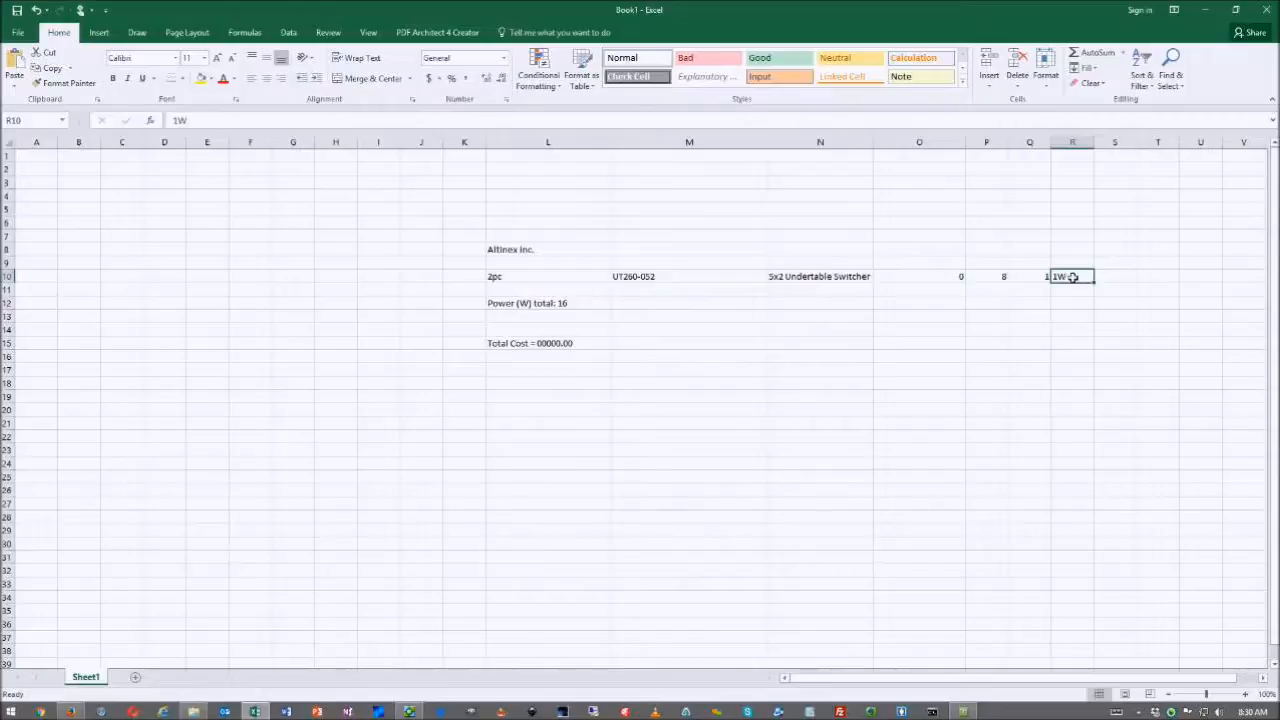
pyautogui.click(551, 349)
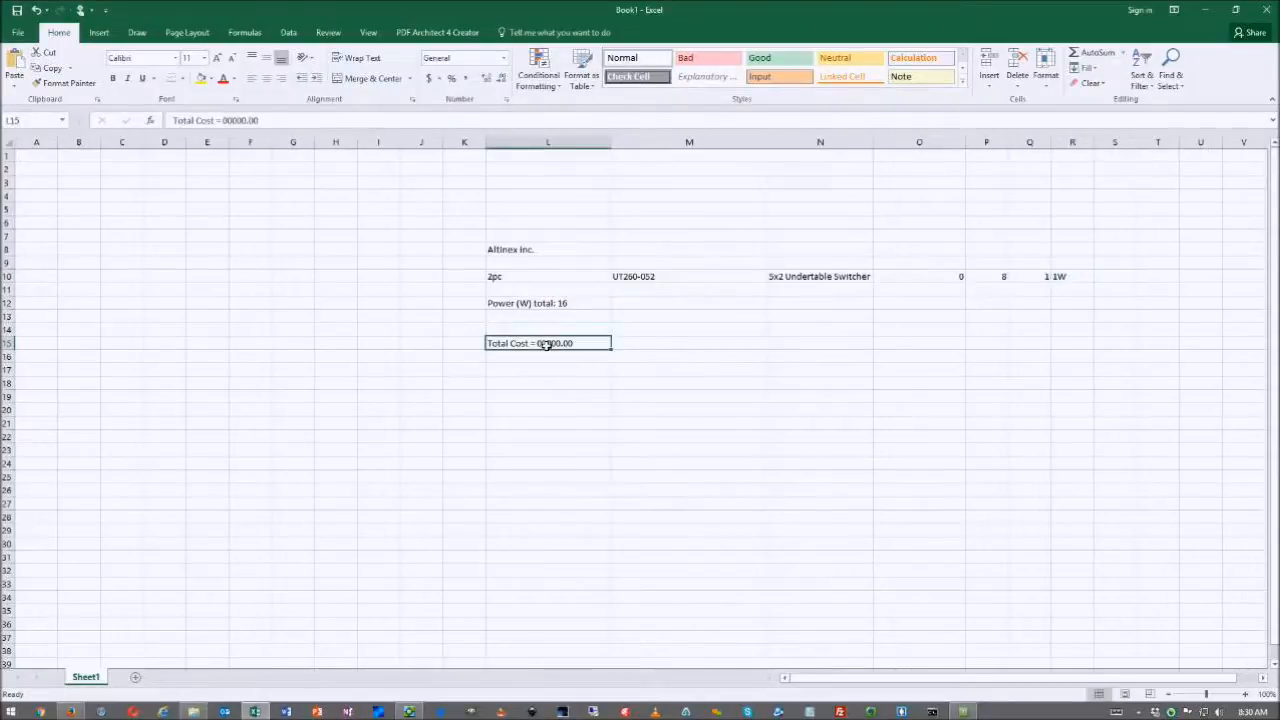
pyautogui.click(1212, 11)
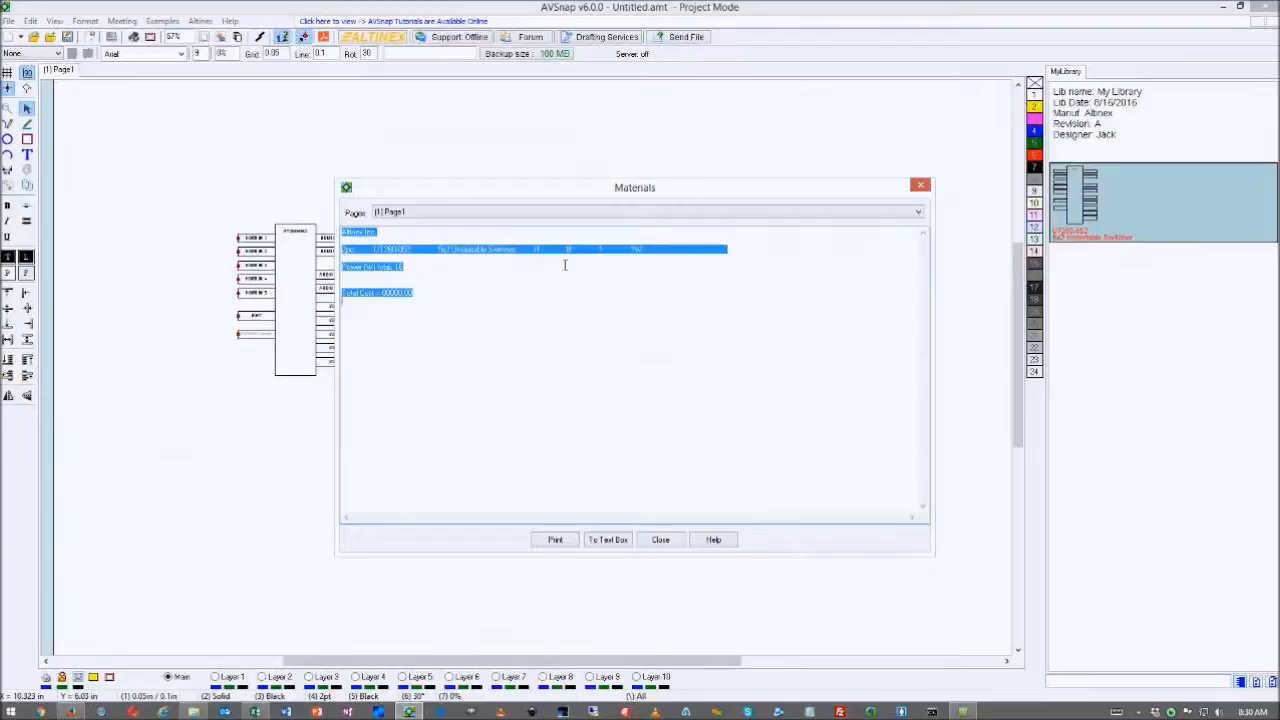
# - Send the Materials list to a text box, move it to the page's left-centre, and resize it to fit
pyautogui.click(608, 540)
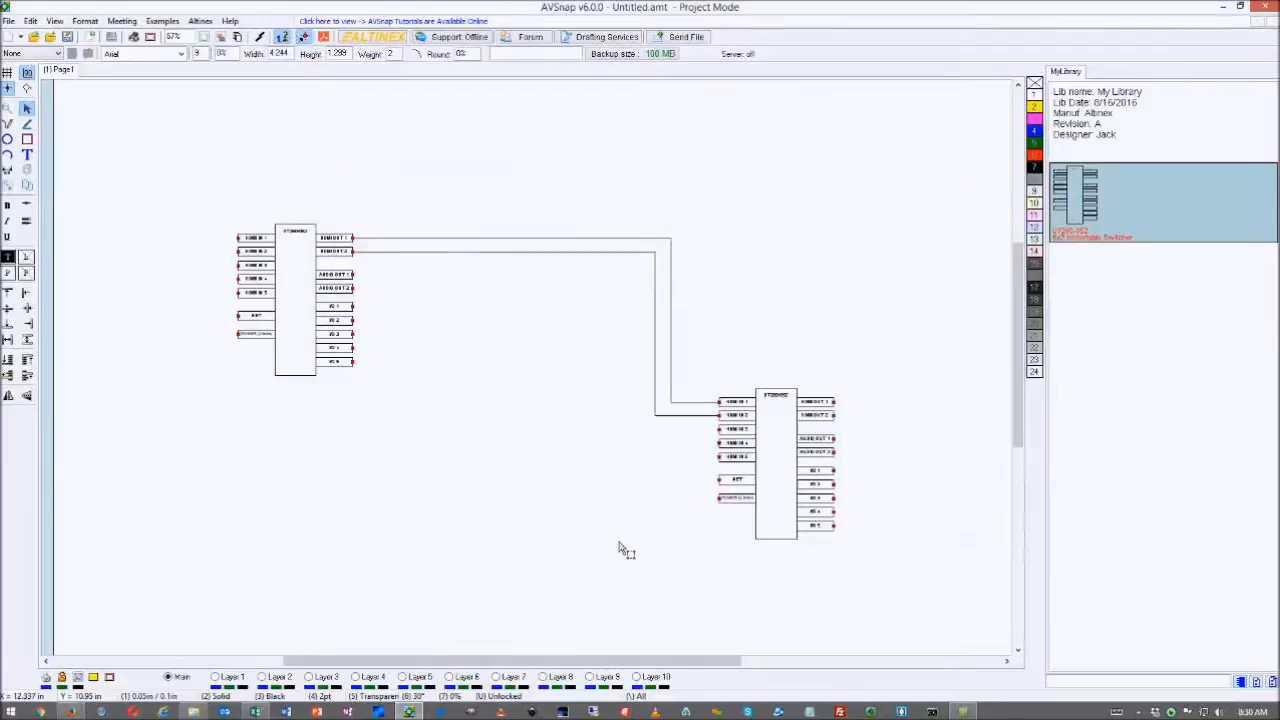
pyautogui.scroll(-4, 575, 472)
pyautogui.scroll(3, 604, 484)
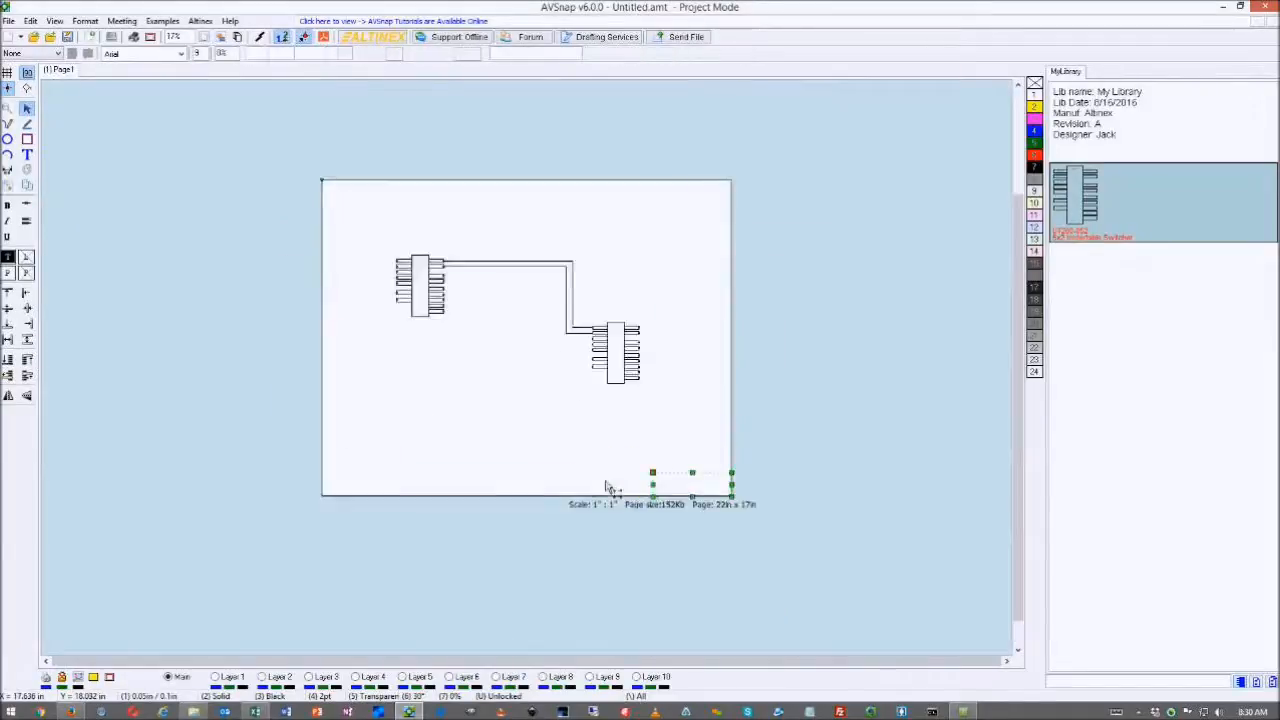
pyautogui.moveTo(700, 483); pyautogui.dragTo(443, 414)
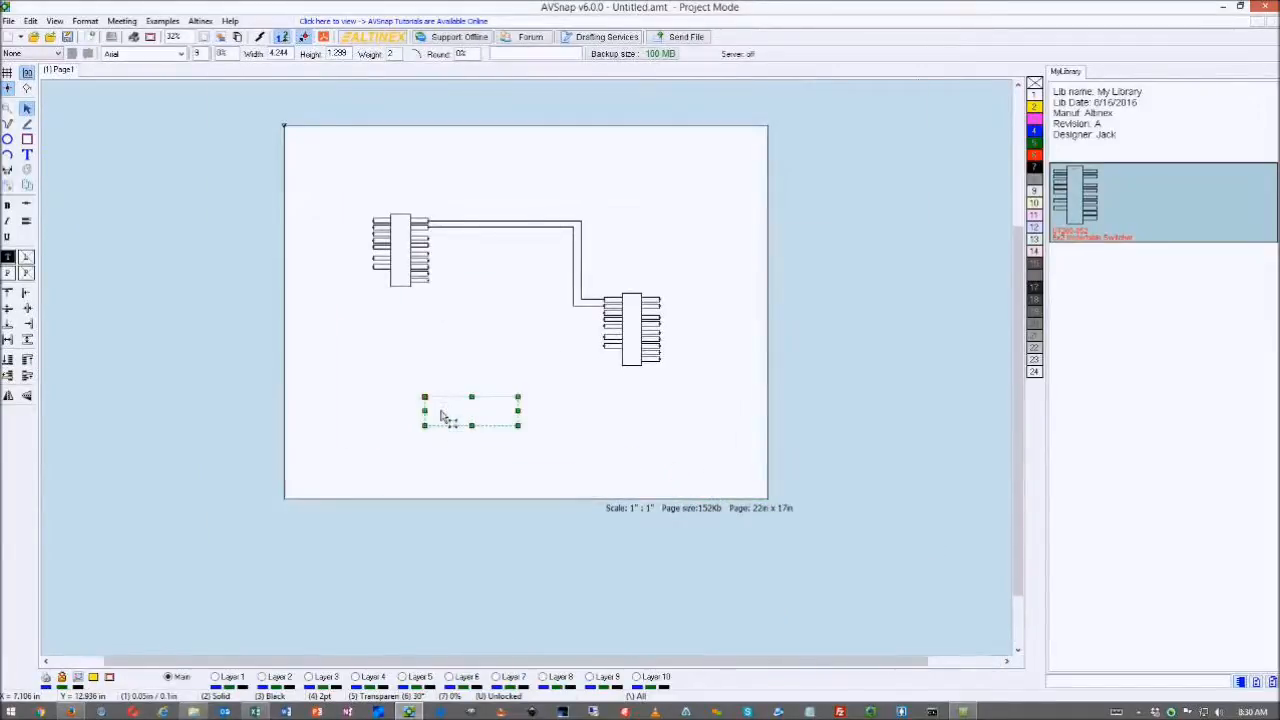
pyautogui.scroll(5, 443, 416)
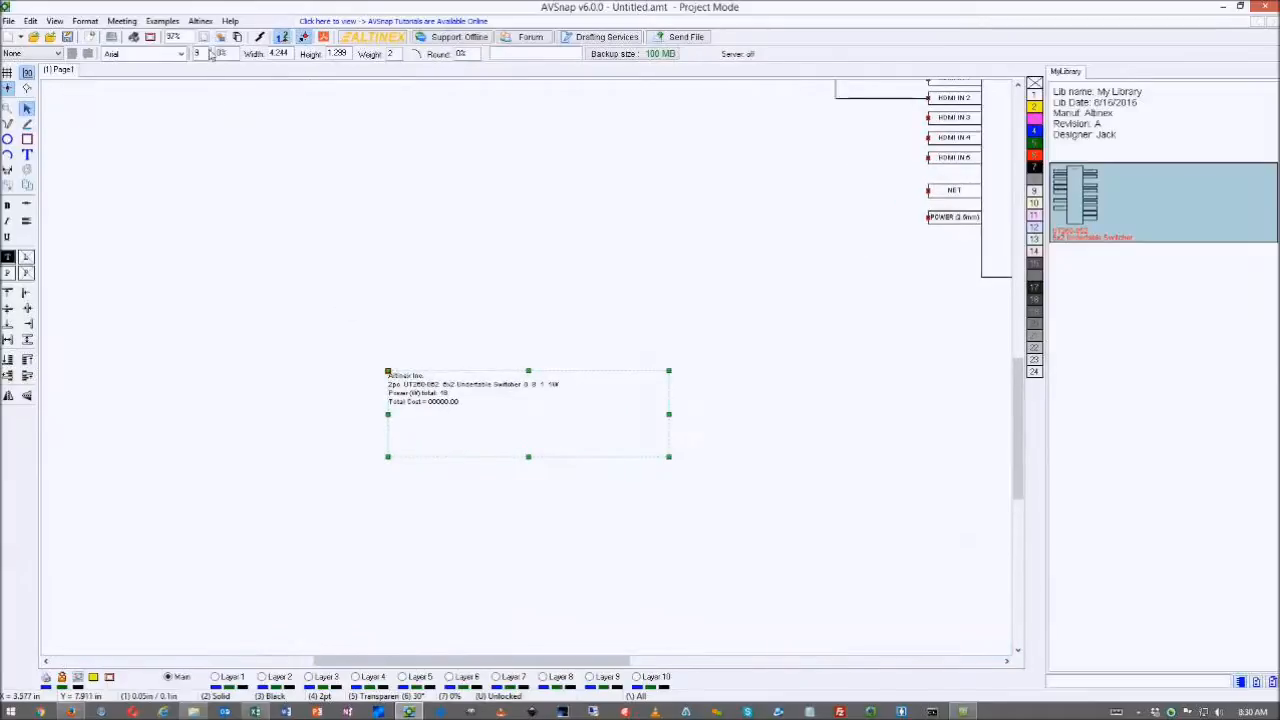
pyautogui.scroll(5, 198, 57)
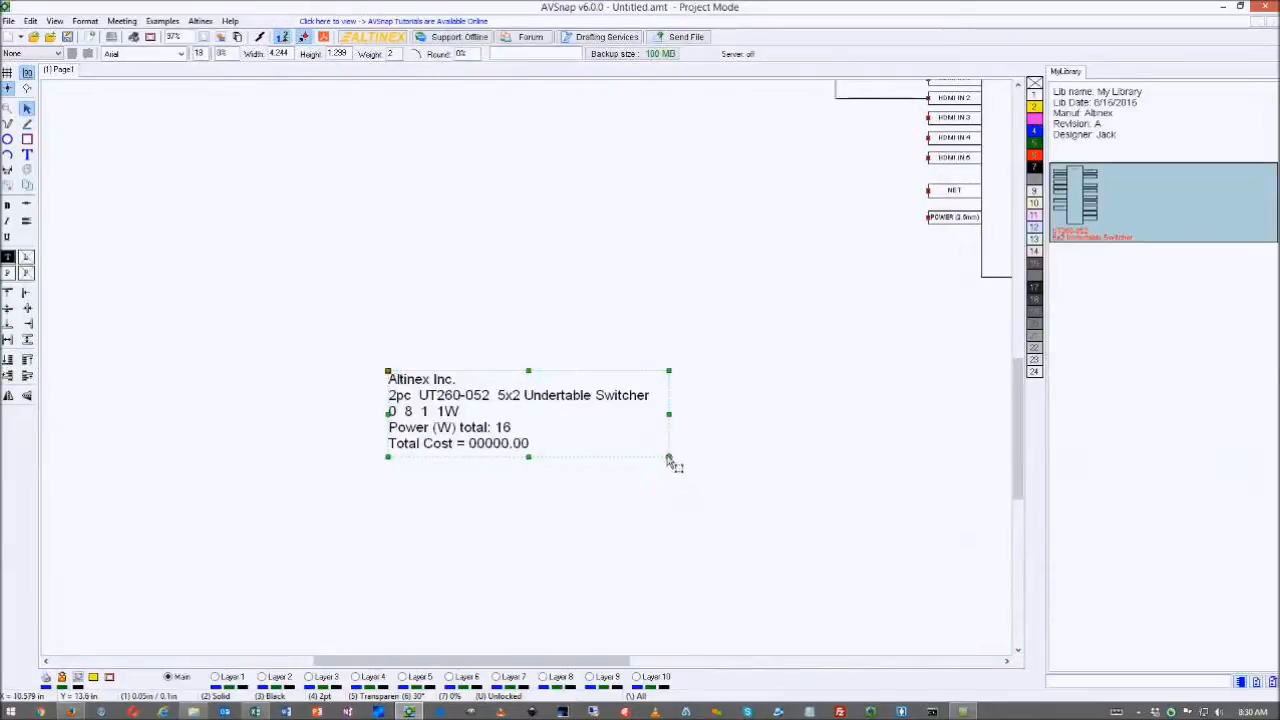
pyautogui.moveTo(669, 457); pyautogui.dragTo(927, 538)
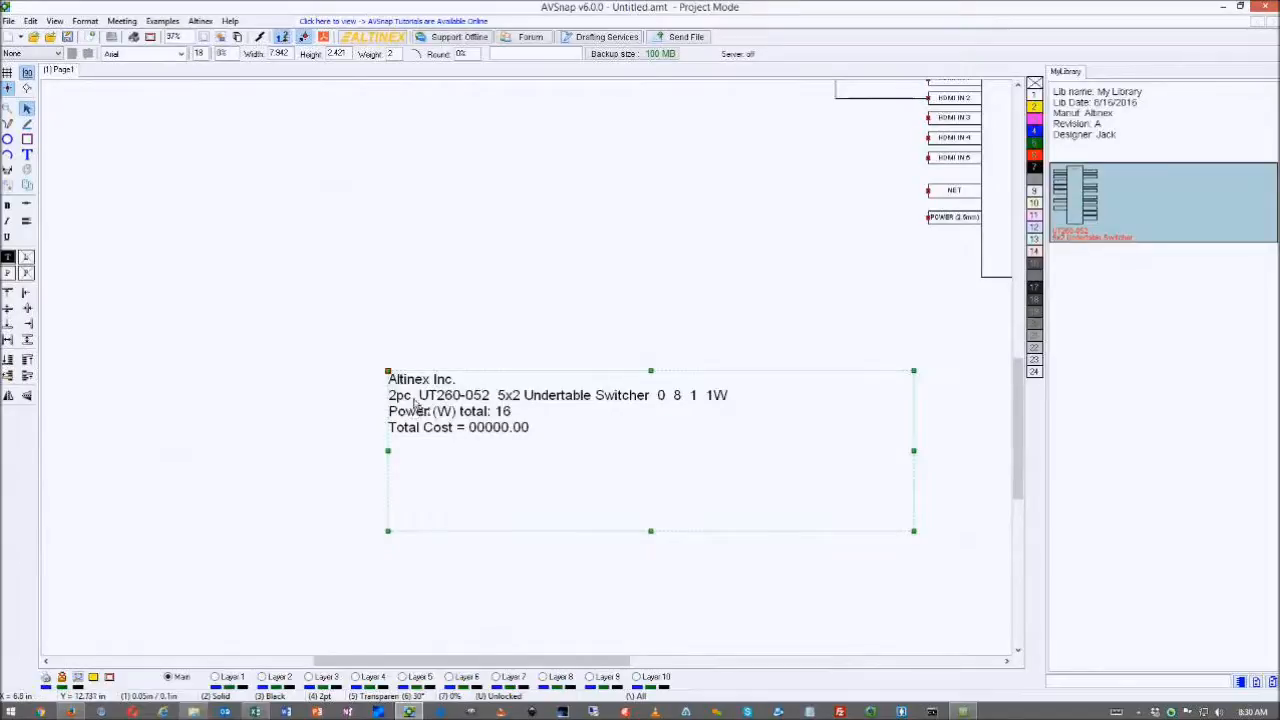
pyautogui.moveTo(915, 540); pyautogui.dragTo(809, 495)
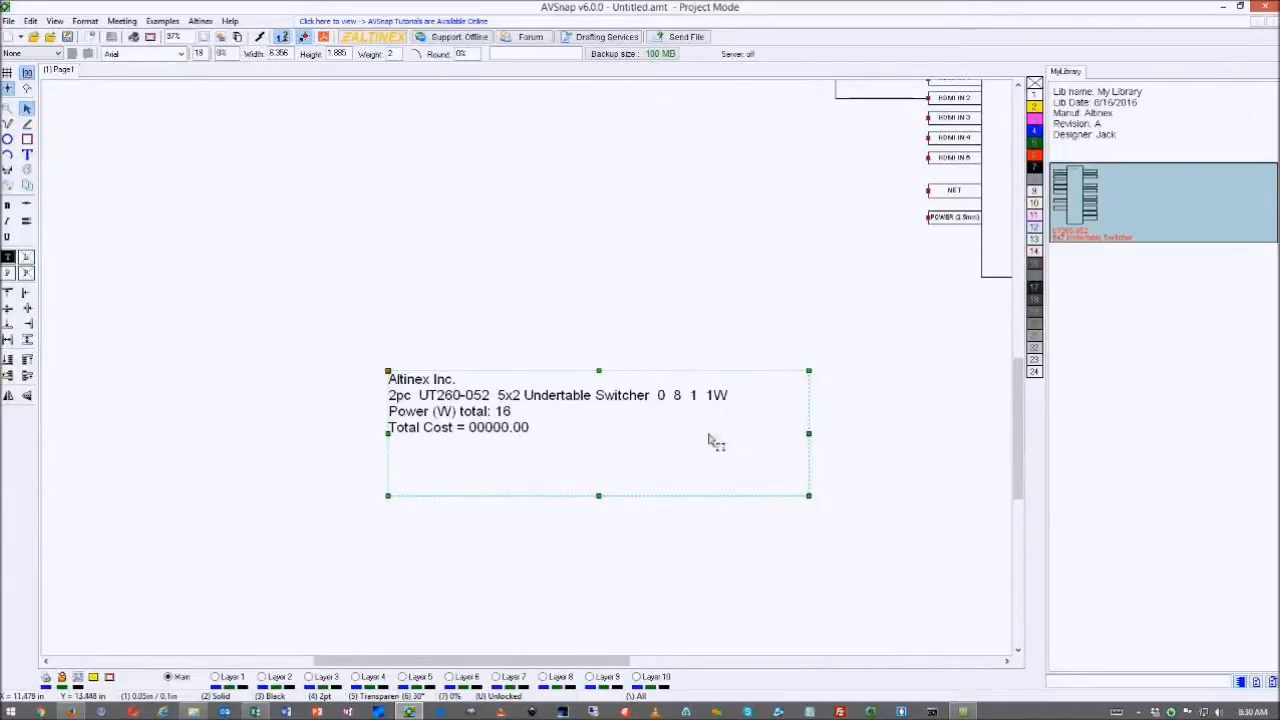
pyautogui.moveTo(586, 375); pyautogui.dragTo(565, 393)
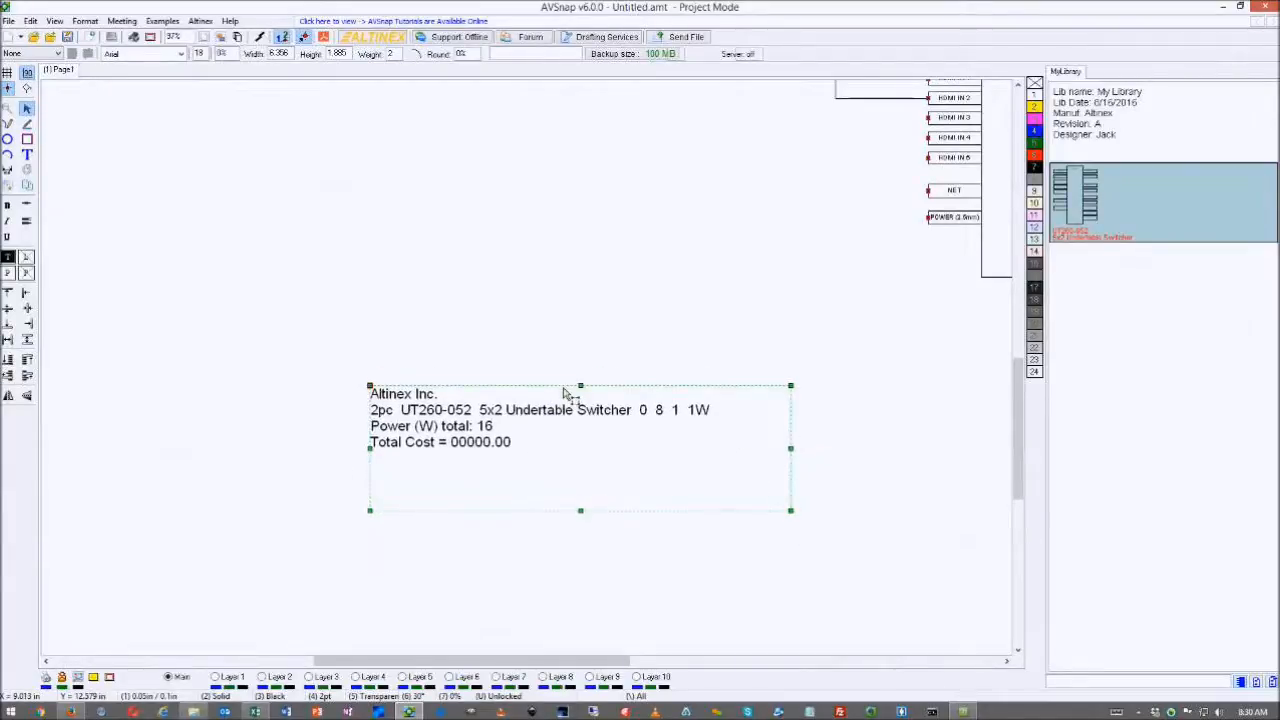
# - Delete the Total Cost line and stray characters after 'Switcher', then shorten the text box
pyautogui.doubleClick(563, 414)
pyautogui.click(667, 435)
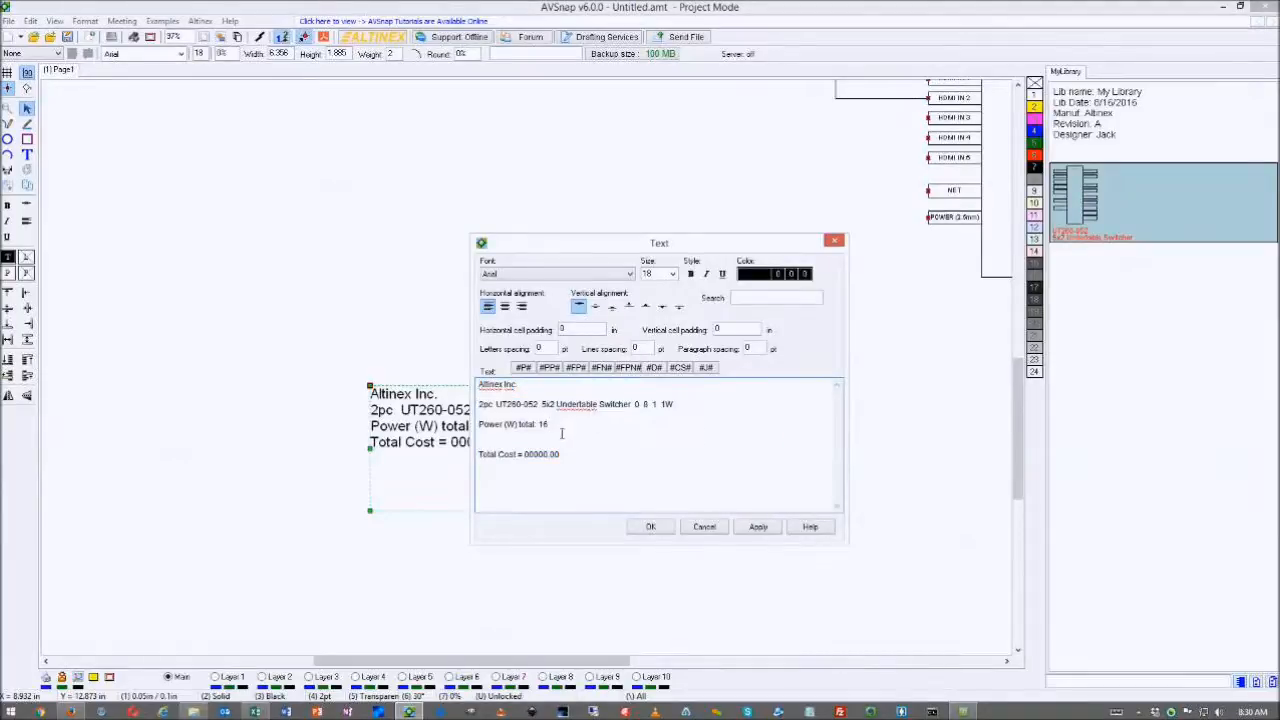
pyautogui.moveTo(590, 456); pyautogui.dragTo(478, 458)
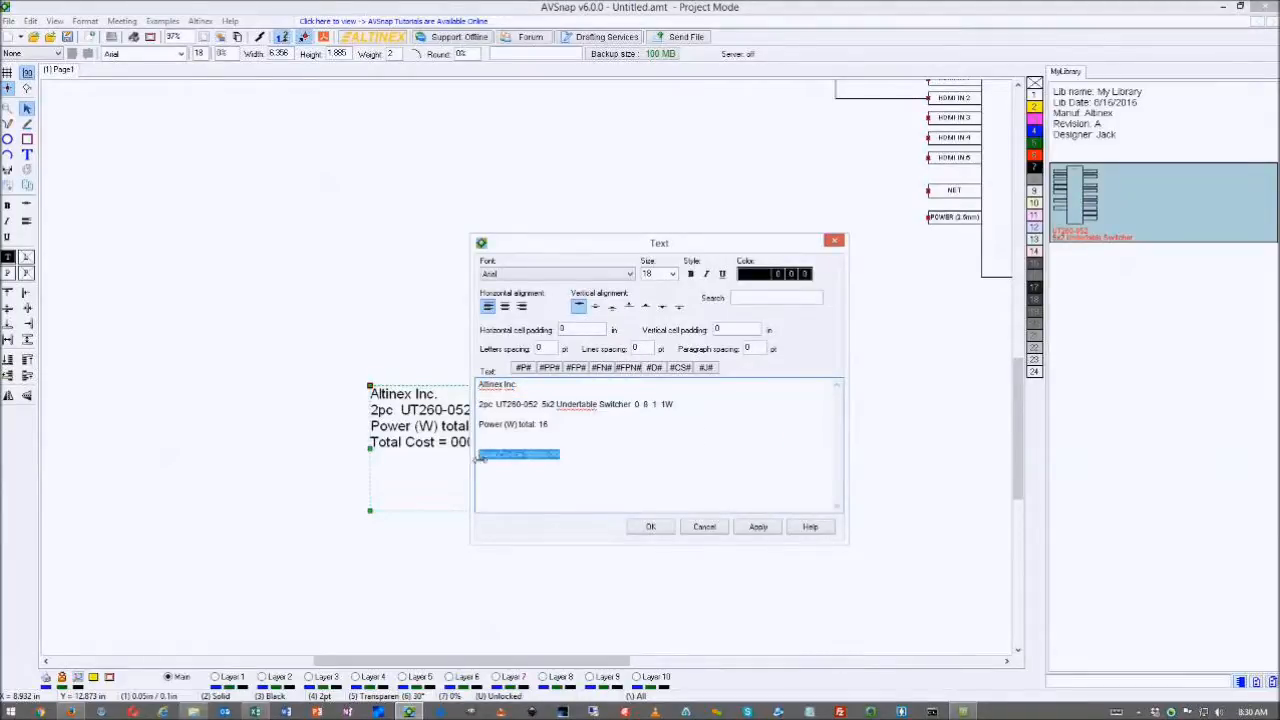
pyautogui.press('BackSpace')
pyautogui.moveTo(687, 404); pyautogui.dragTo(636, 412)
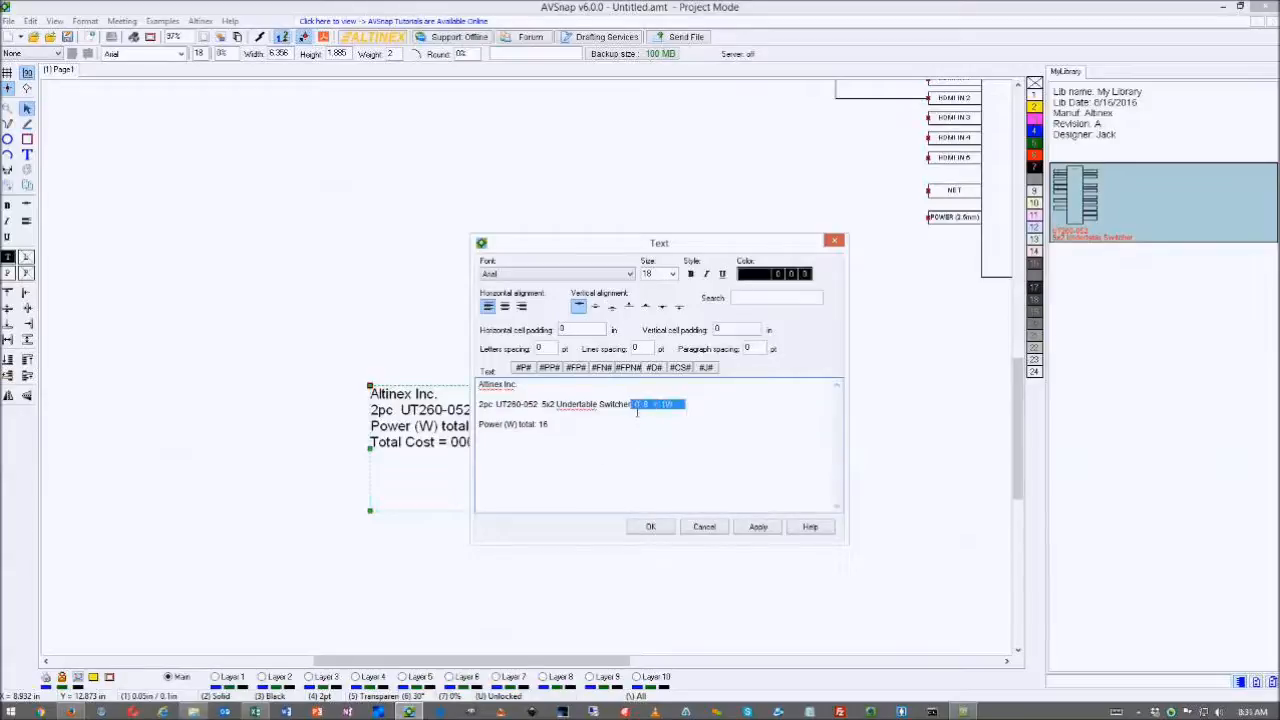
pyautogui.press('BackSpace')
pyautogui.click(650, 528)
pyautogui.moveTo(791, 513); pyautogui.dragTo(766, 455)
pyautogui.click(679, 266)
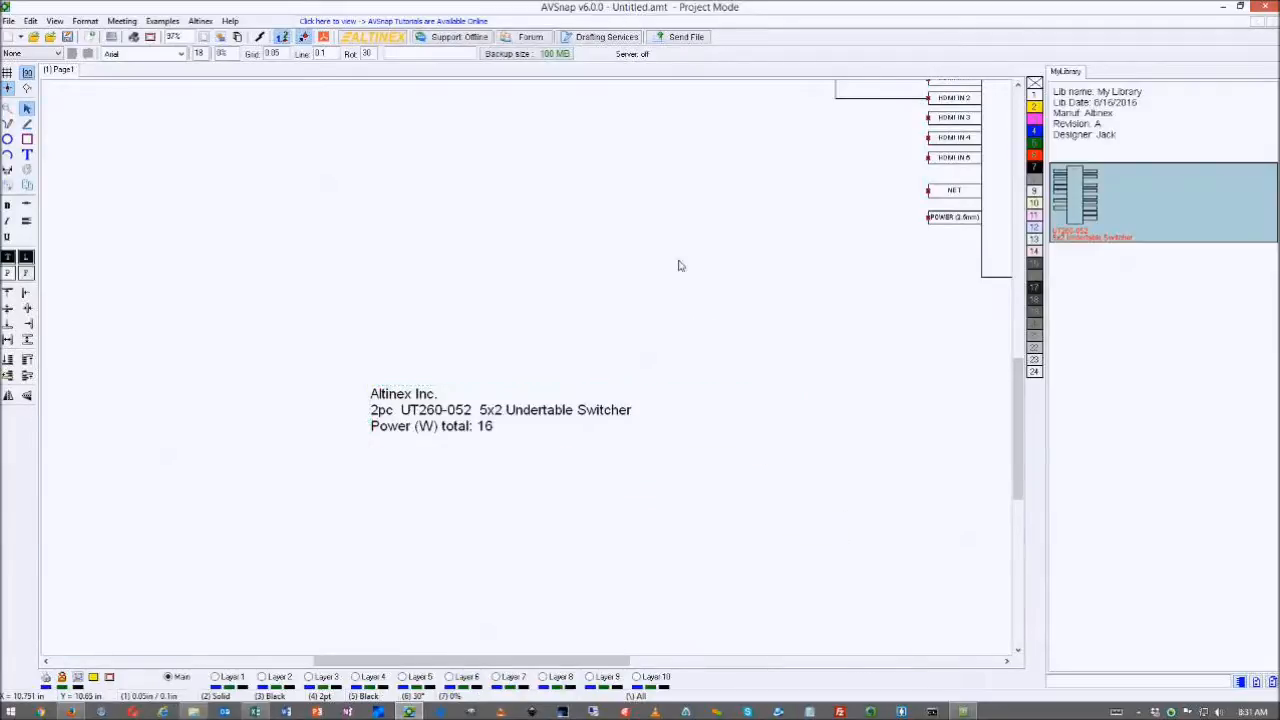
pyautogui.scroll(-1, 680, 266)
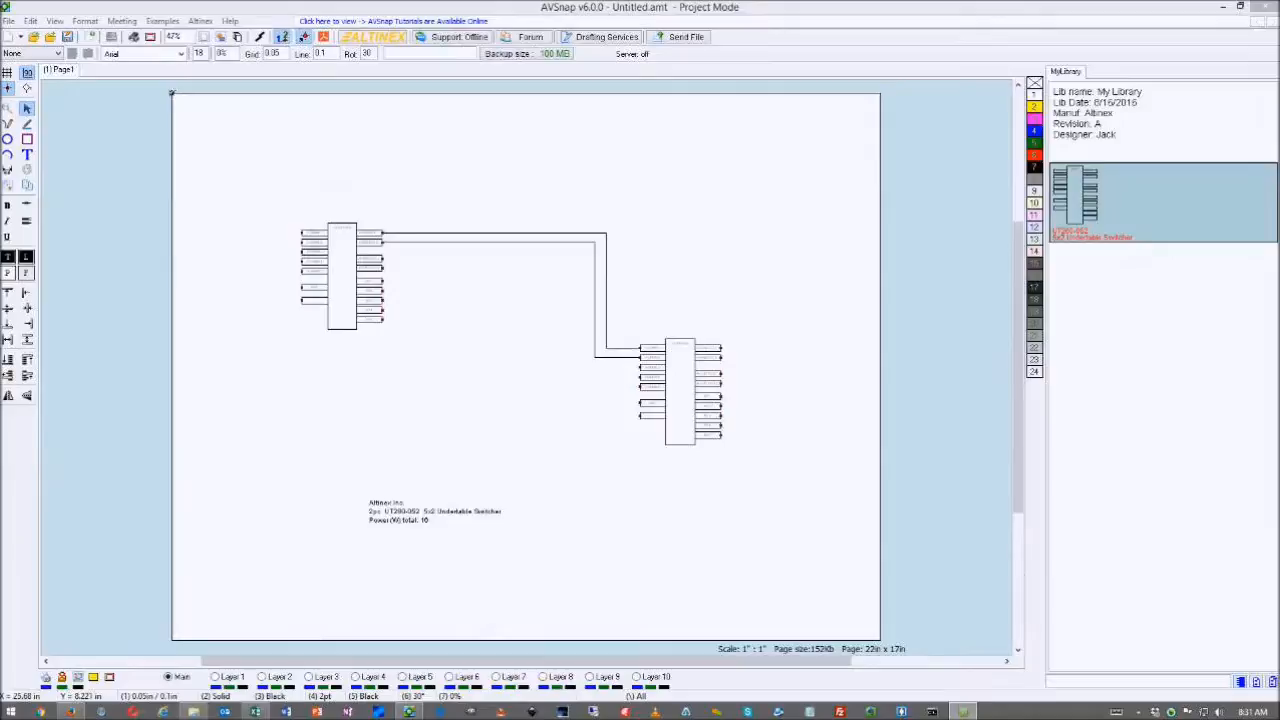
# - Convert the right UT260-052 switcher symbol into plain objects, confirming both prompts
pyautogui.rightClick(691, 360)
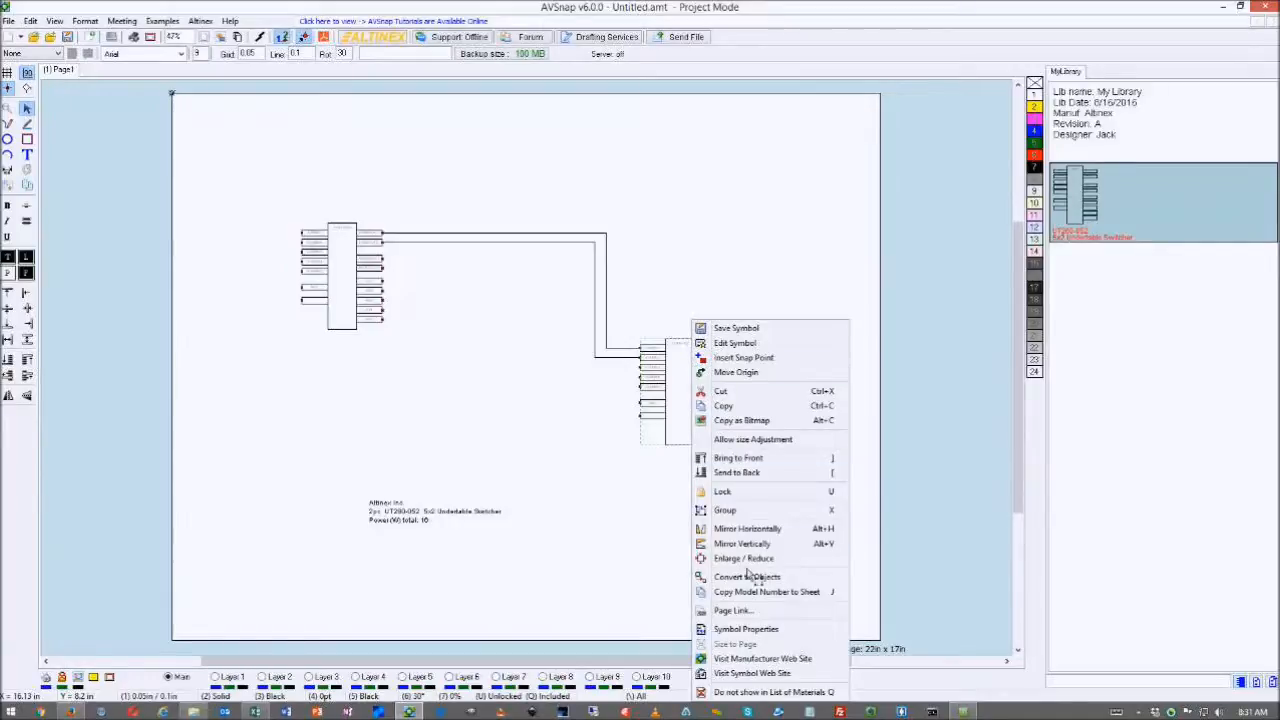
pyautogui.click(779, 579)
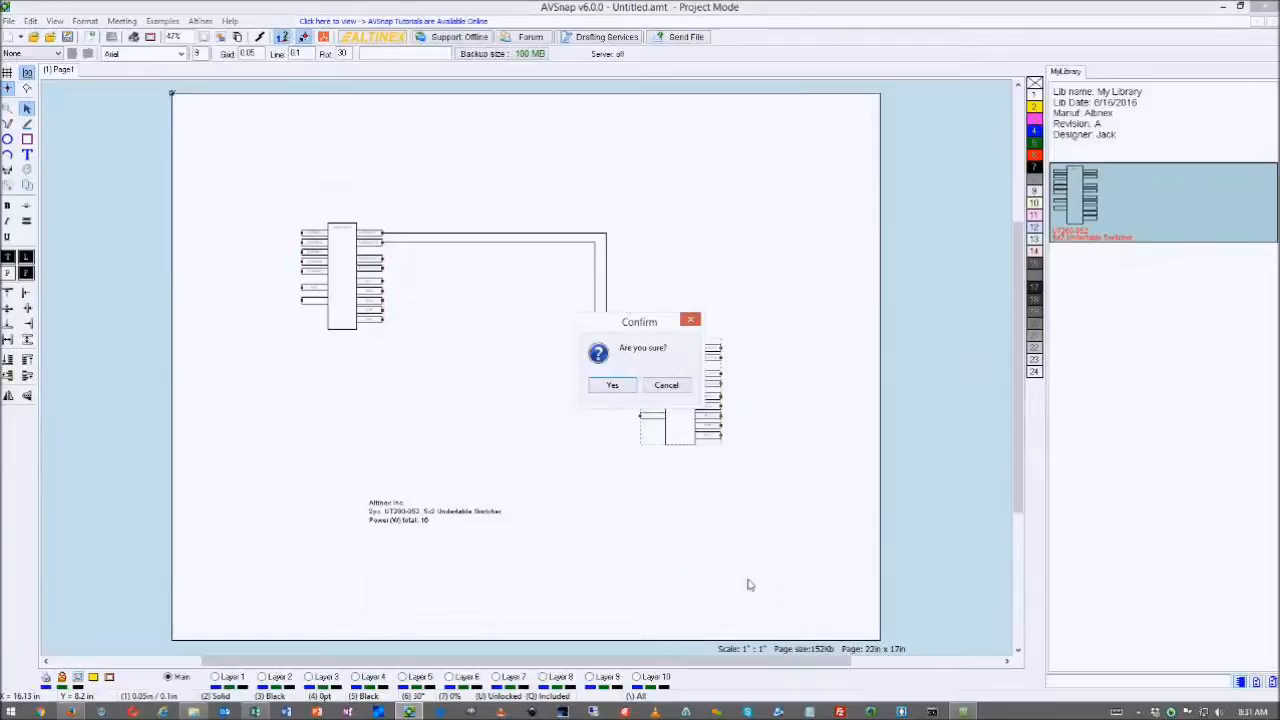
pyautogui.click(612, 386)
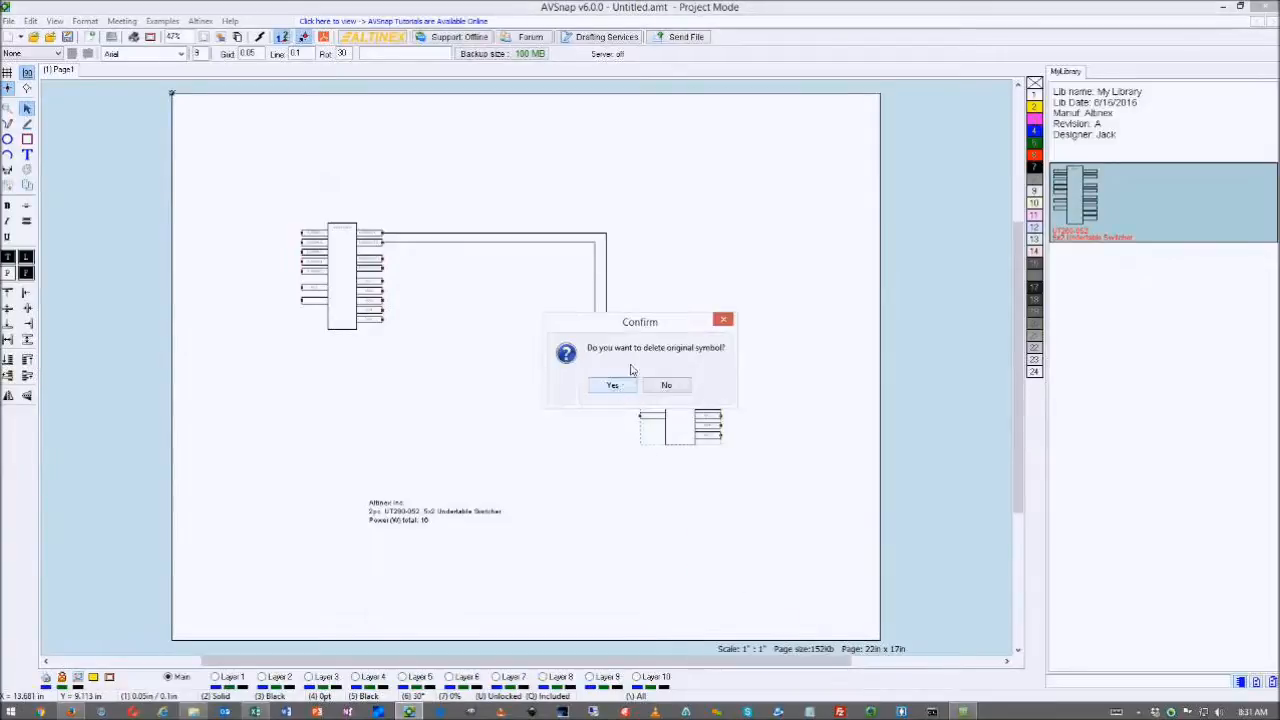
pyautogui.click(609, 386)
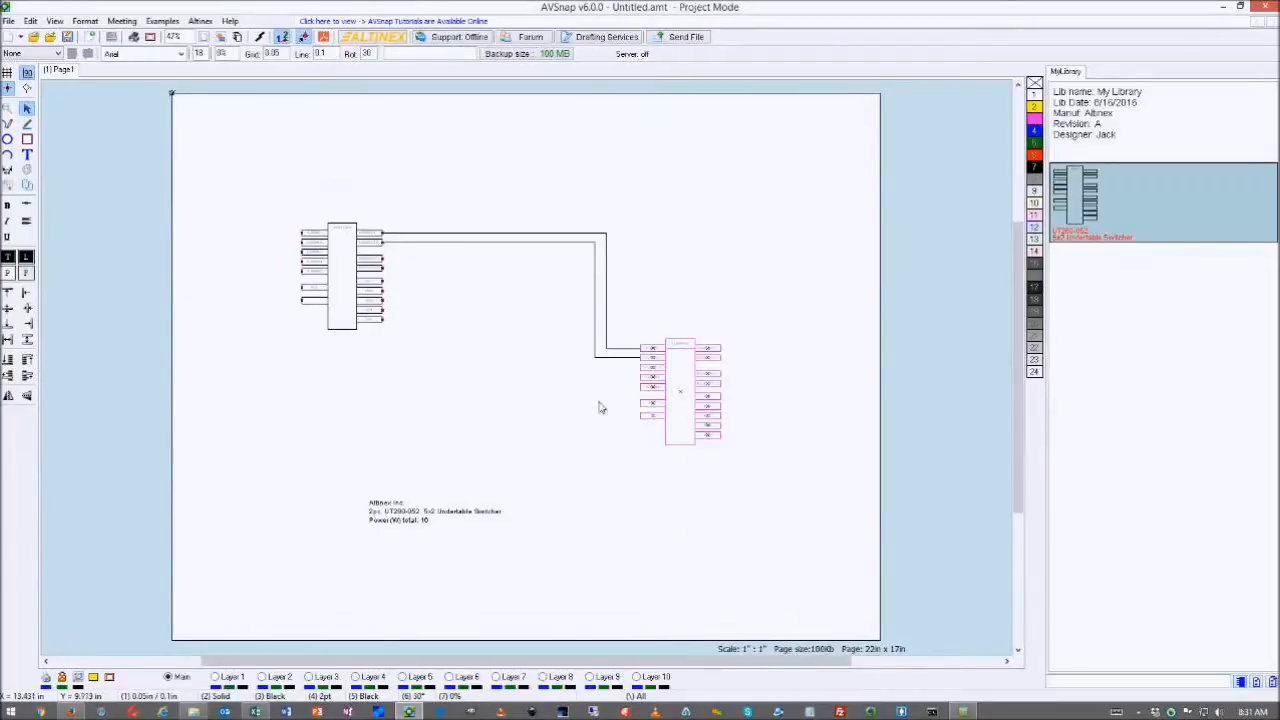
# - Move the converted switcher parts up and to the right on the page
pyautogui.scroll(3, 651, 407)
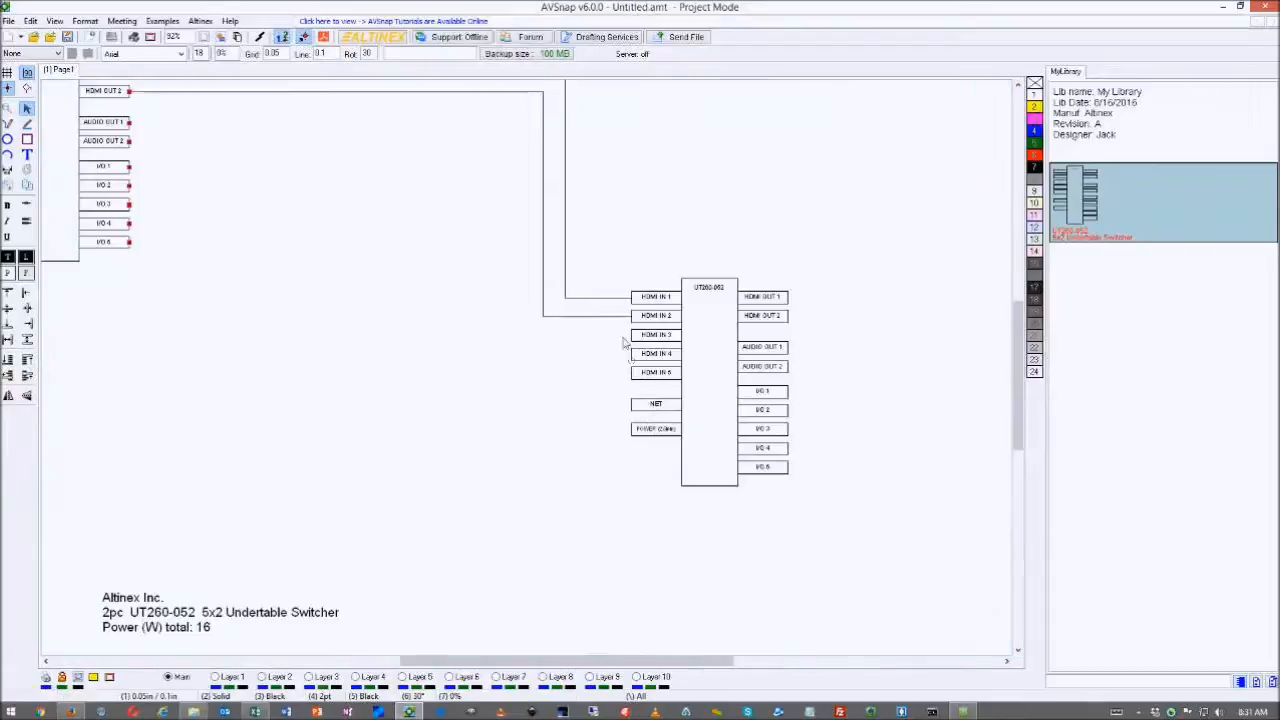
pyautogui.moveTo(608, 250); pyautogui.dragTo(904, 560)
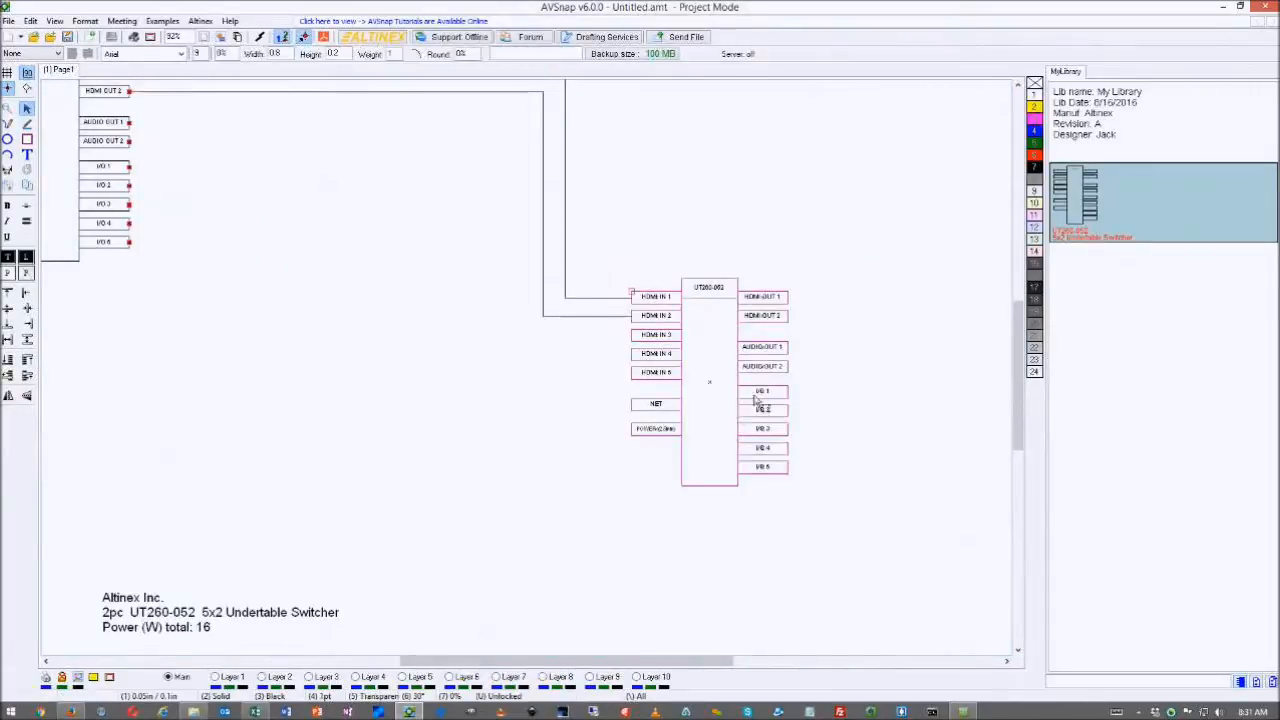
pyautogui.moveTo(740, 388); pyautogui.dragTo(826, 358)
pyautogui.click(703, 405)
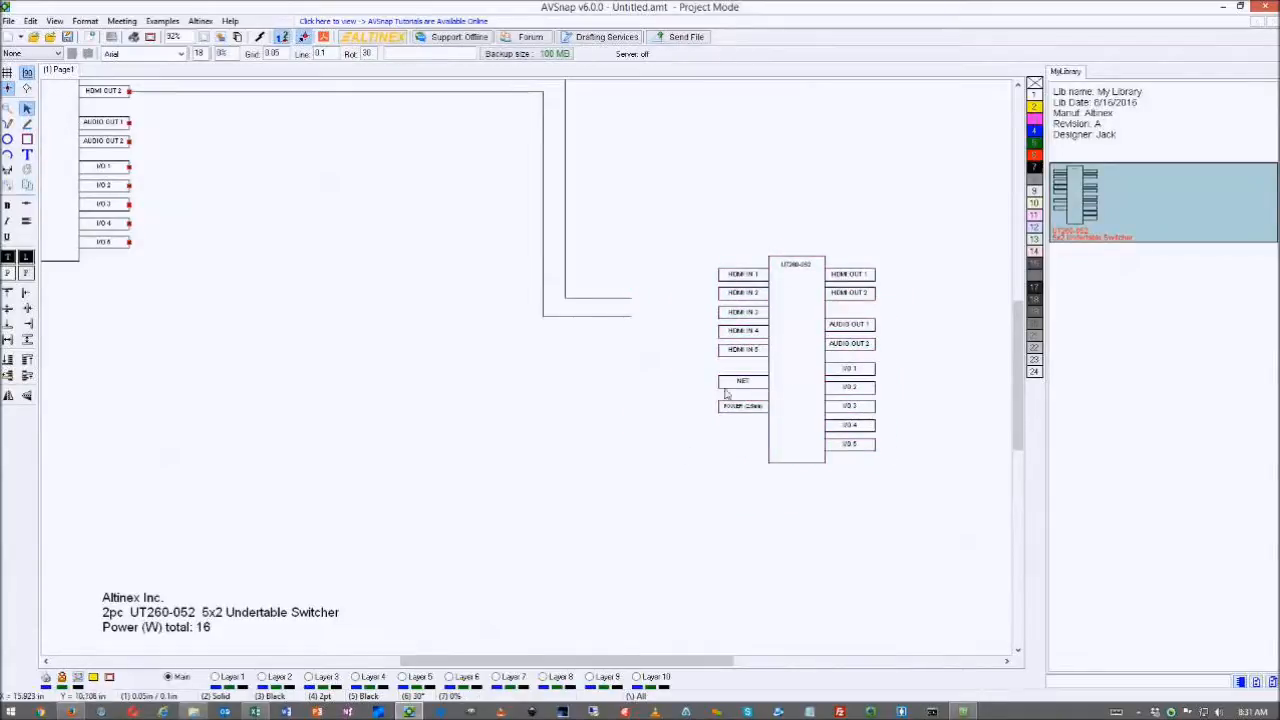
pyautogui.scroll(3, 736, 265)
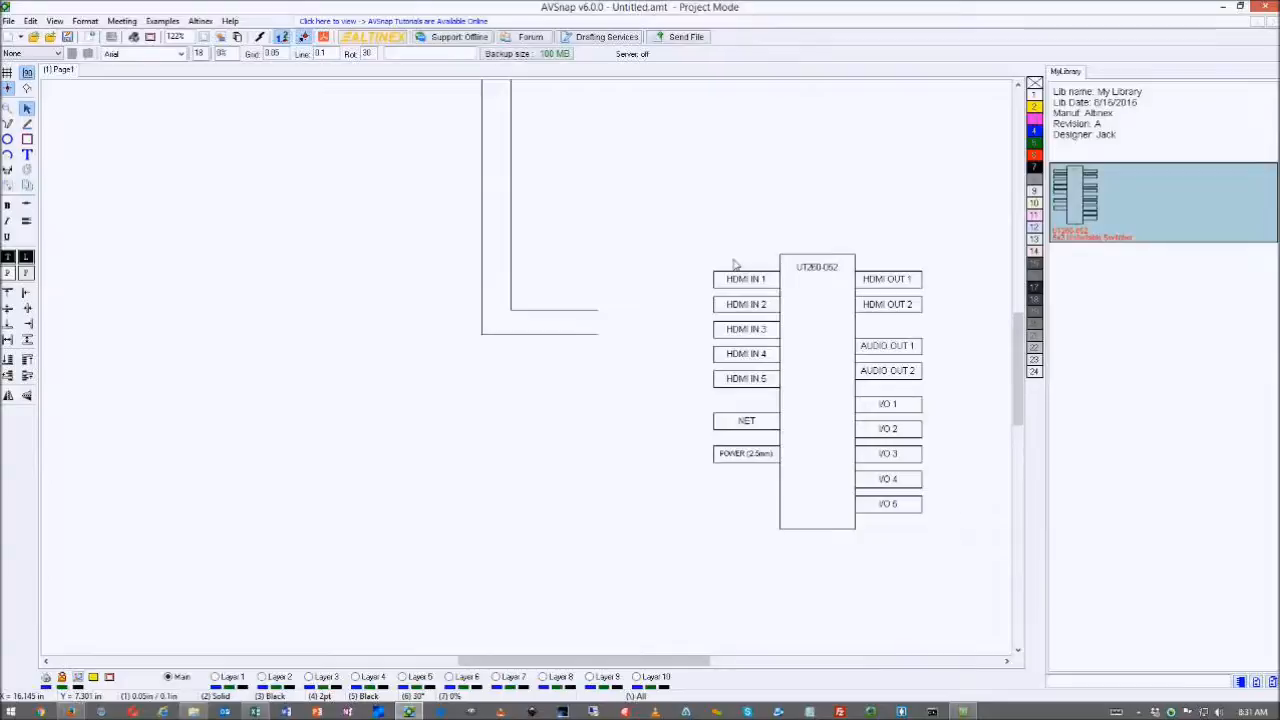
pyautogui.moveTo(680, 212); pyautogui.dragTo(950, 553)
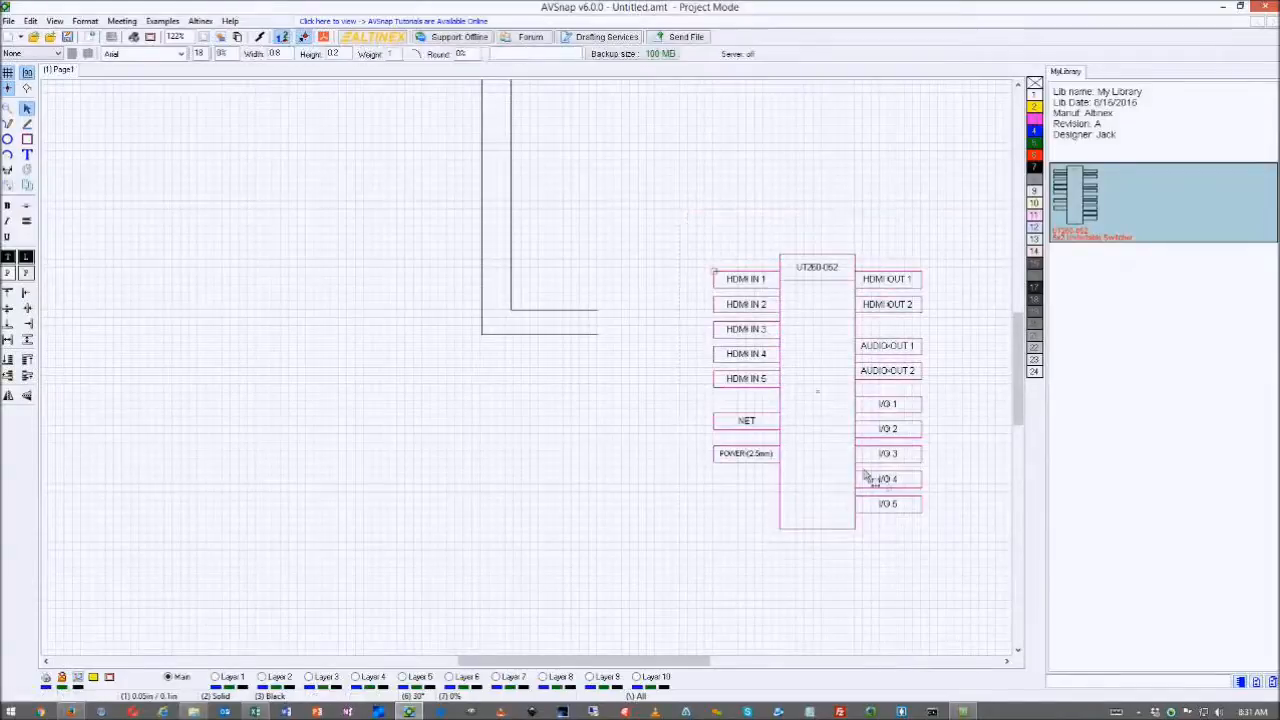
pyautogui.moveTo(855, 438); pyautogui.dragTo(839, 434)
pyautogui.click(657, 441)
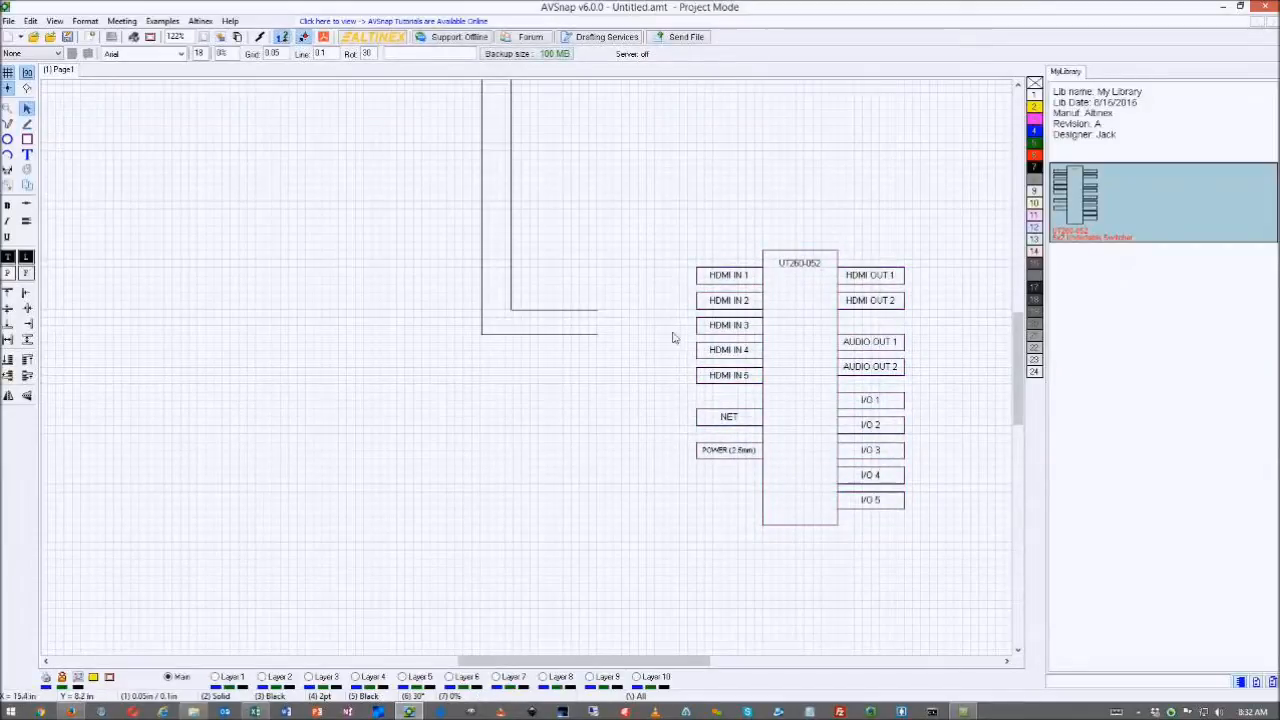
# - Delete the HDMI IN 5, NET, AUDIO OUT 1–2 and I/O 1–5 boxes
pyautogui.click(730, 382)
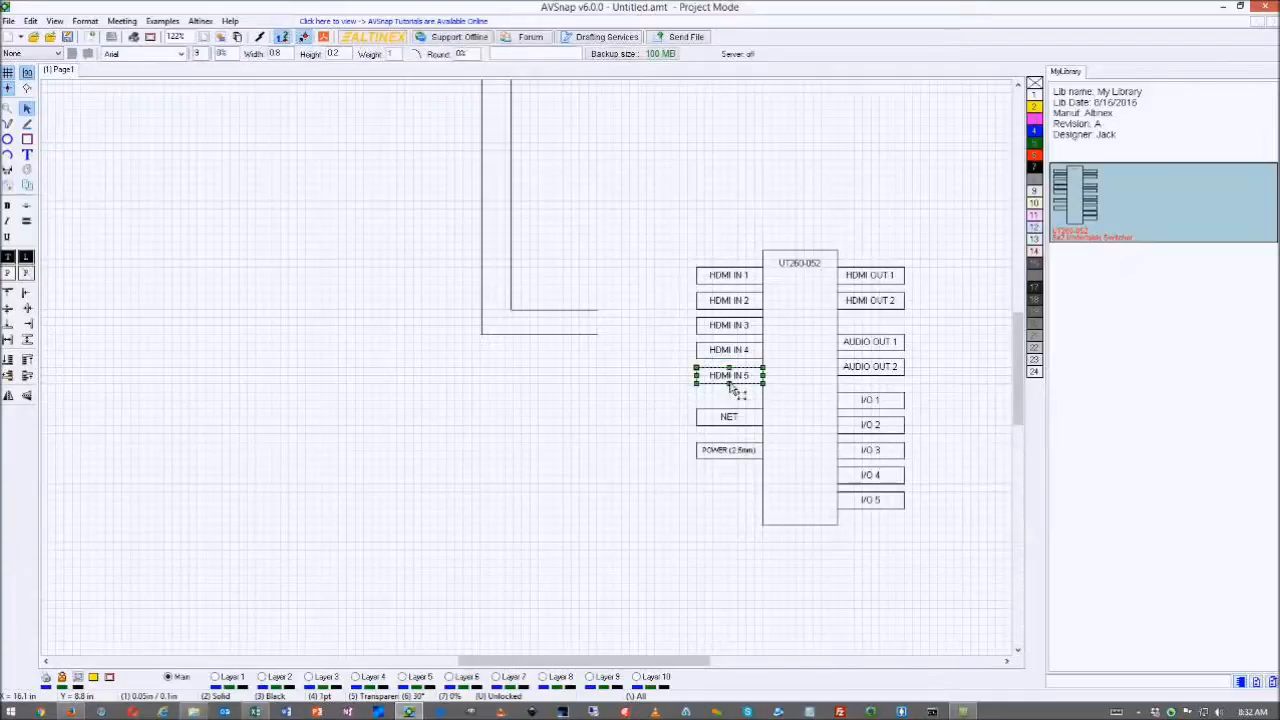
pyautogui.press('Delete')
pyautogui.click(729, 417)
pyautogui.press('Delete')
pyautogui.moveTo(938, 326); pyautogui.dragTo(837, 374)
pyautogui.press('Delete')
pyautogui.moveTo(916, 377); pyautogui.dragTo(884, 533)
pyautogui.press('Delete')
# - Shorten the UT260-052 body and move the POWER (2.5mm) box up beside it
pyautogui.click(803, 524)
pyautogui.moveTo(803, 524); pyautogui.dragTo(800, 408)
pyautogui.click(730, 452)
pyautogui.moveTo(730, 452); pyautogui.dragTo(728, 397)
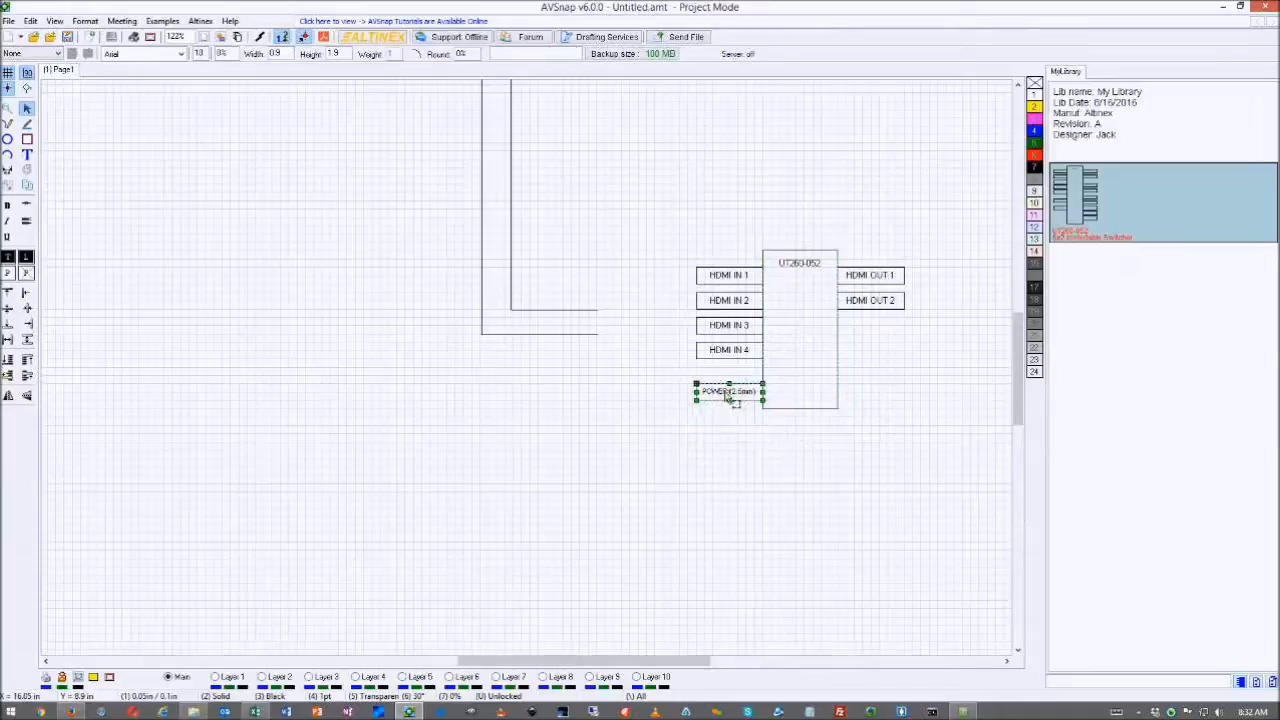
pyautogui.click(891, 374)
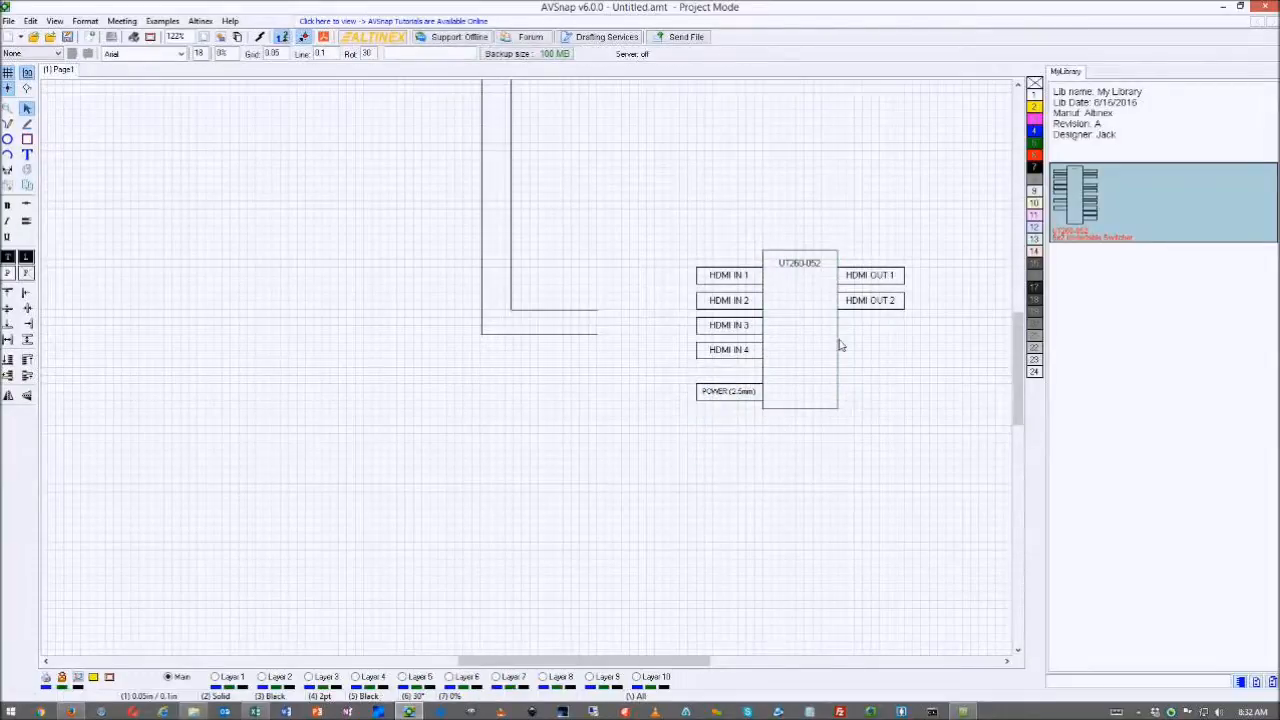
# - Change the switcher label text from UT260-052 to UT260-041
pyautogui.doubleClick(800, 264)
pyautogui.click(517, 389)
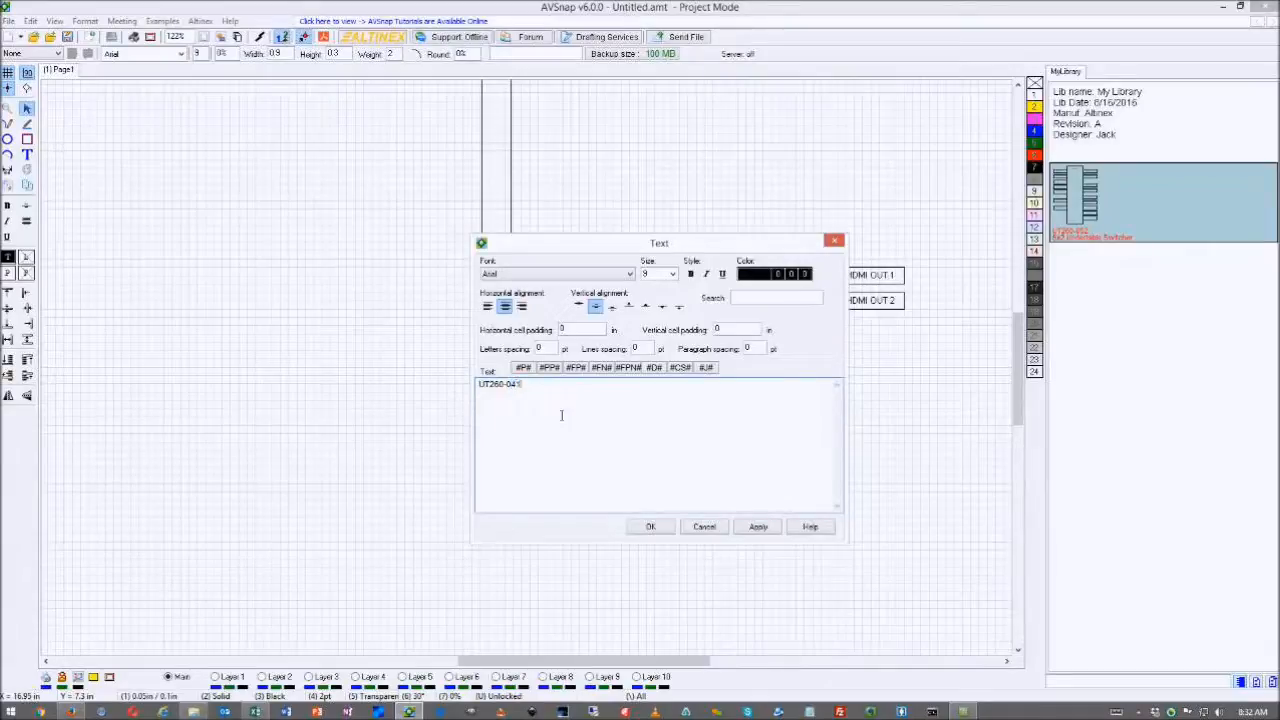
pyautogui.click(655, 528)
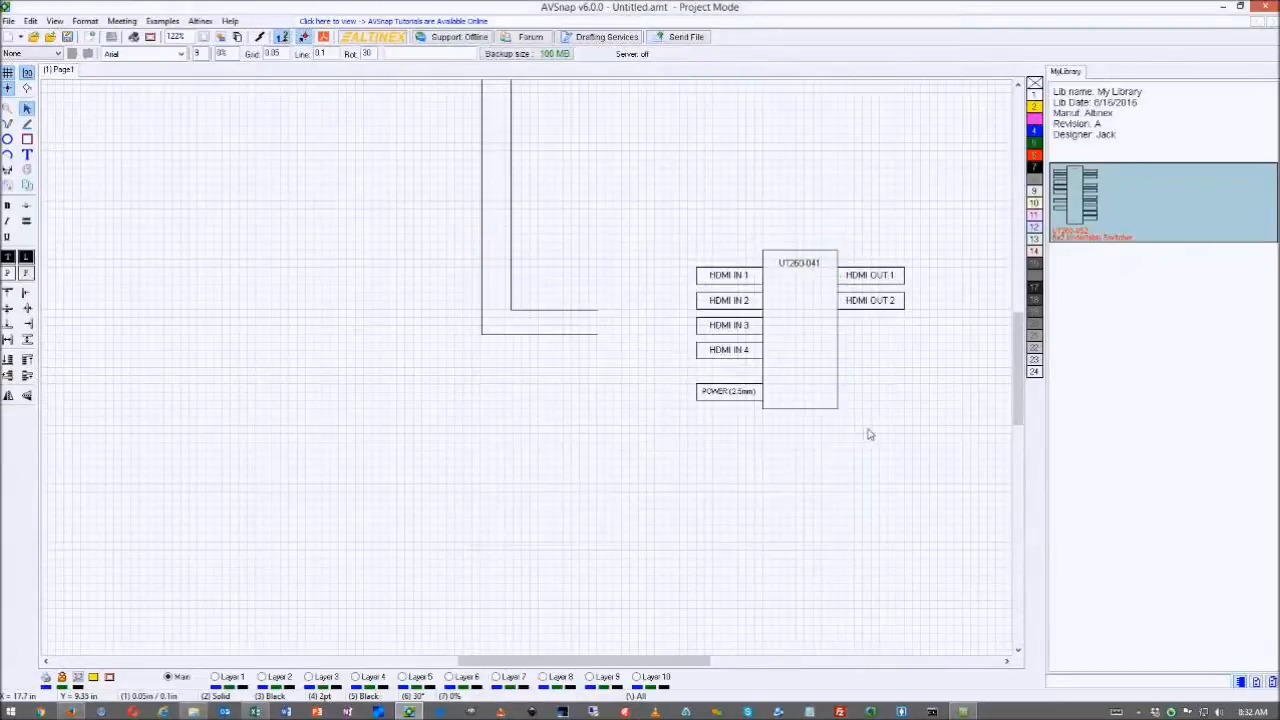
# - Box-select every part of the UT260-041 block
pyautogui.moveTo(614, 200); pyautogui.dragTo(948, 458)
pyautogui.click(948, 458)
pyautogui.moveTo(942, 434); pyautogui.dragTo(806, 325)
pyautogui.click(733, 494)
pyautogui.moveTo(592, 192); pyautogui.dragTo(943, 457)
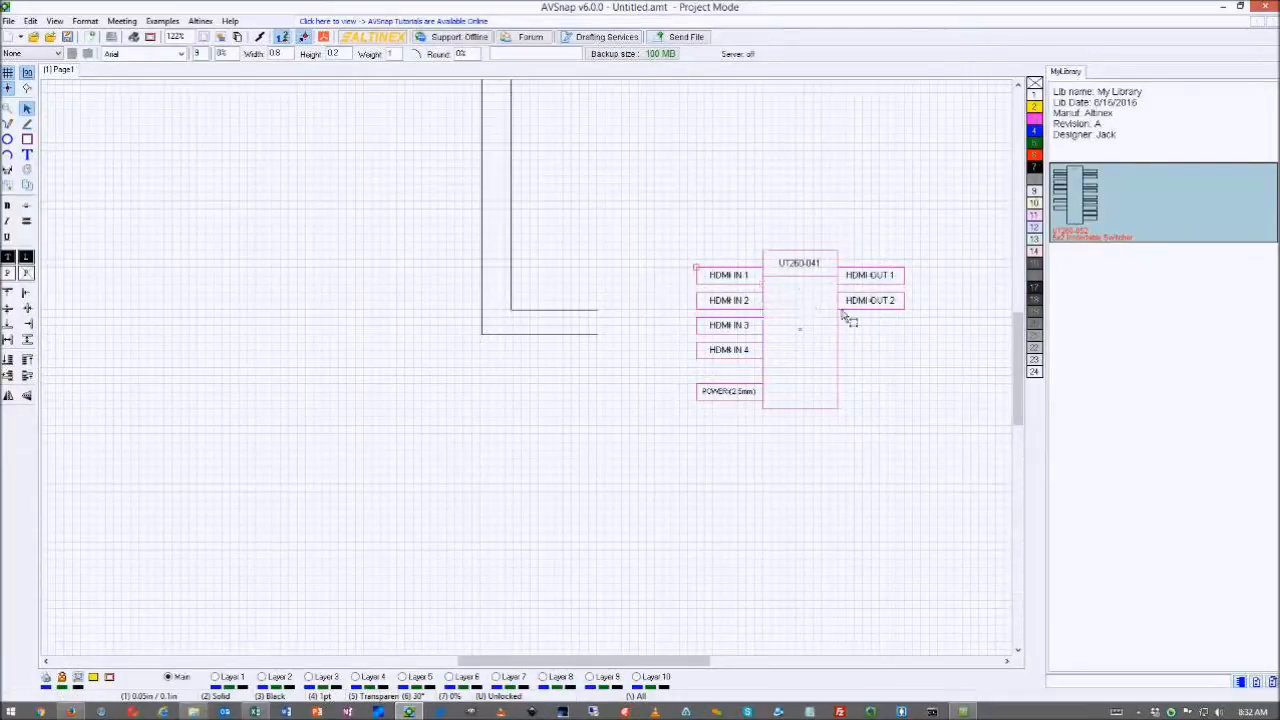
# - Convert the selected UT260-041 block into a Diagram Symbol
pyautogui.click(811, 282)
pyautogui.rightClick(811, 282)
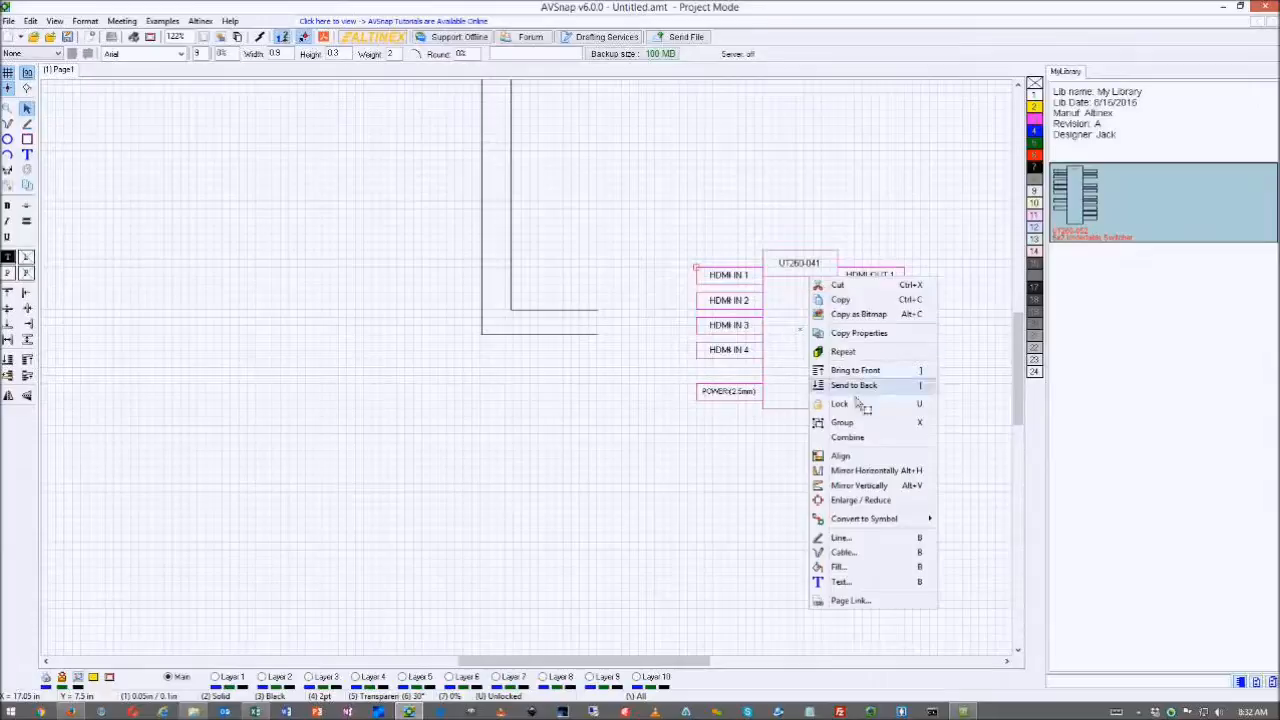
pyautogui.moveTo(876, 524)
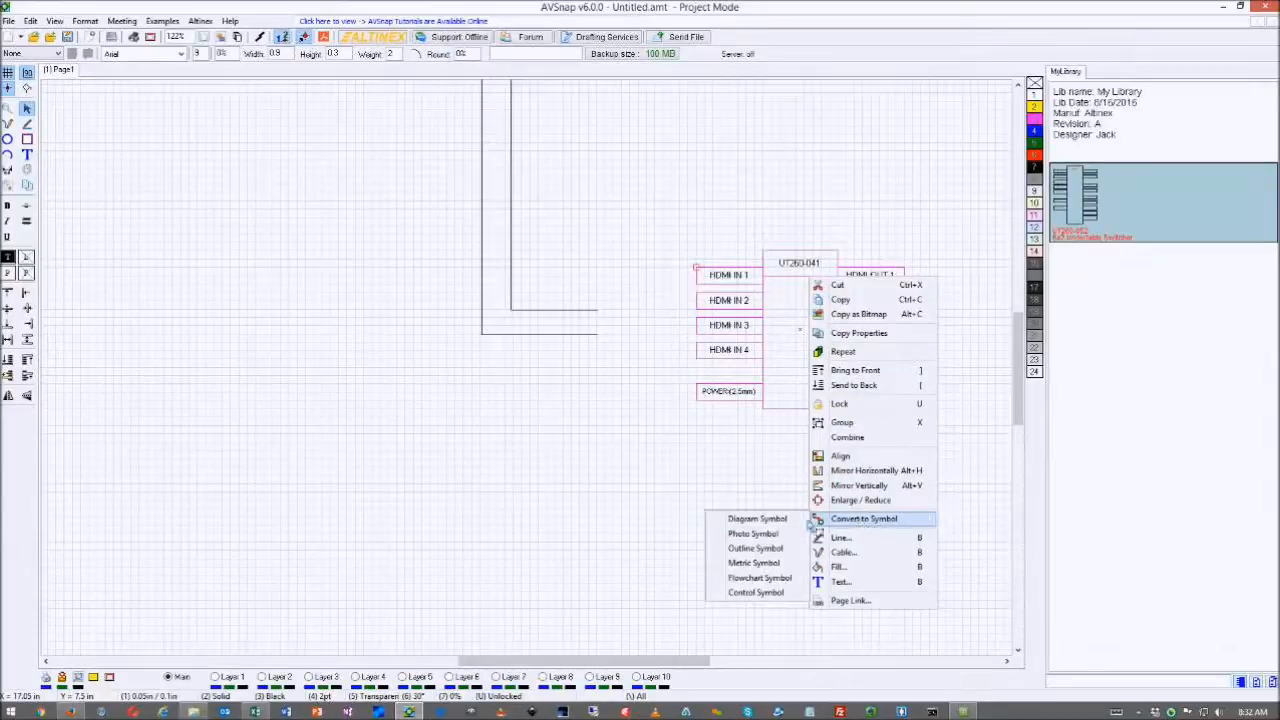
pyautogui.click(758, 519)
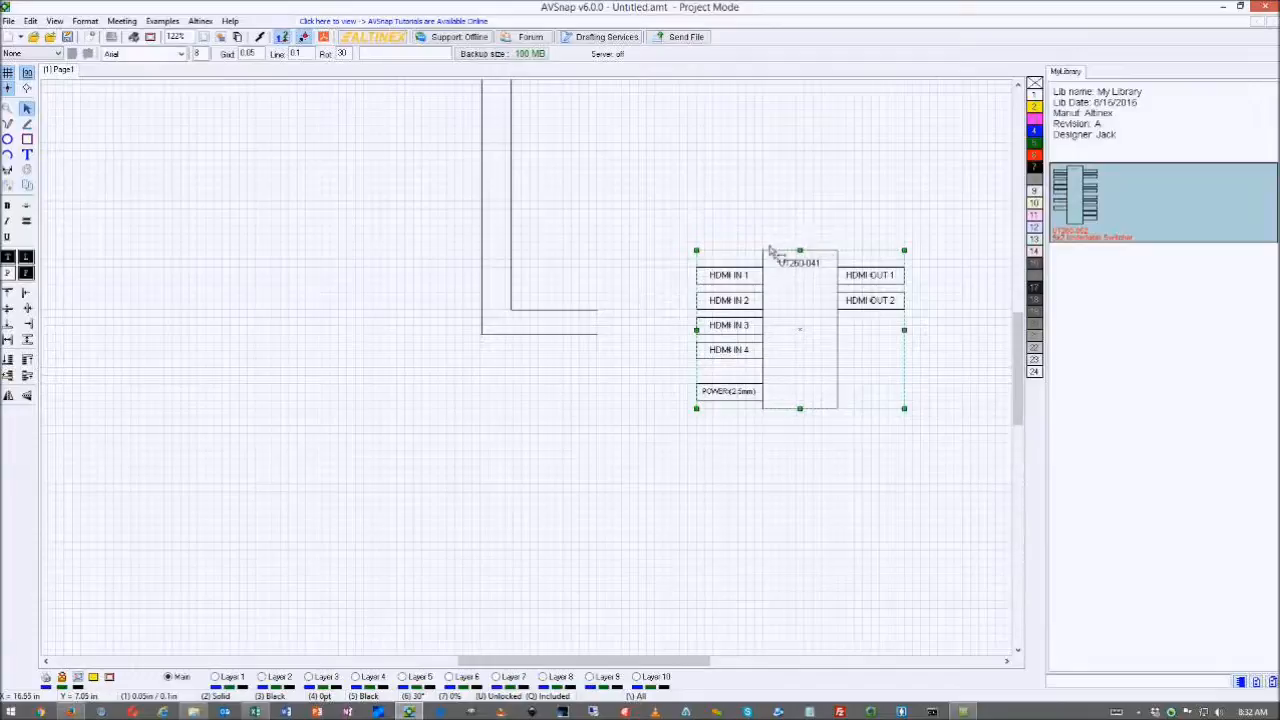
# - Enable Allow size Adjustment on the symbol and nudge it slightly lower
pyautogui.rightClick(840, 333)
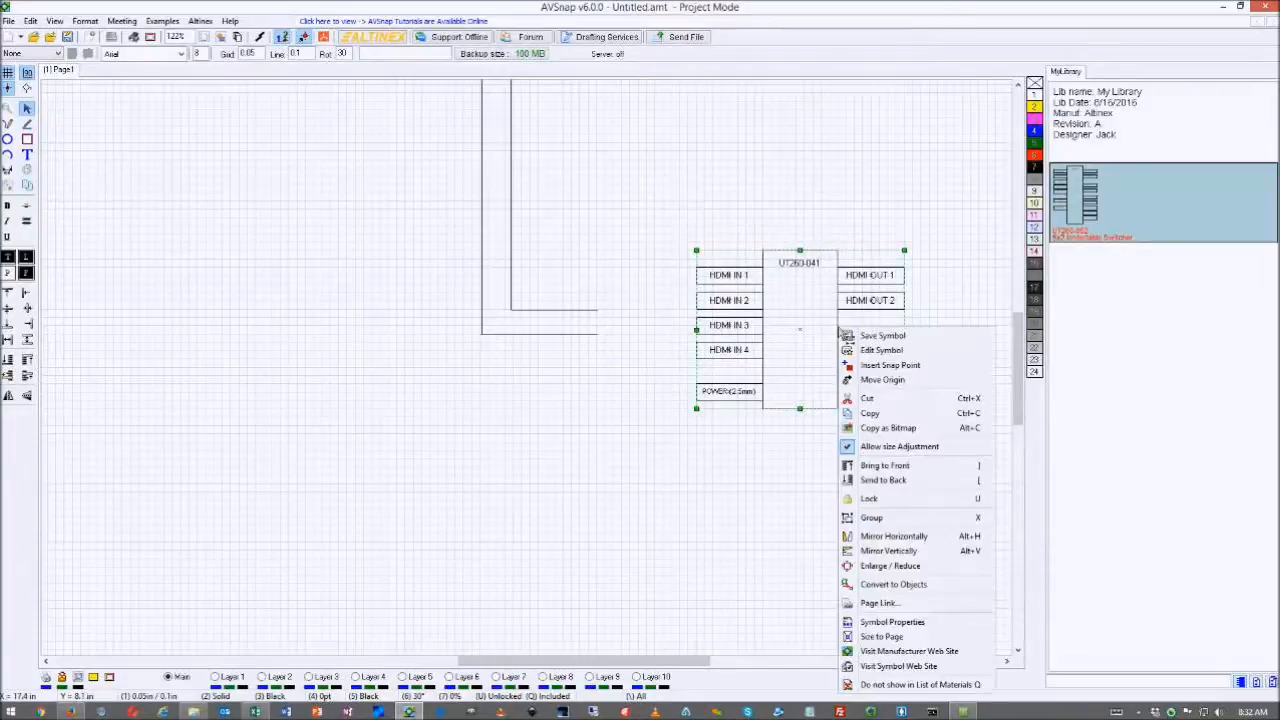
pyautogui.click(847, 451)
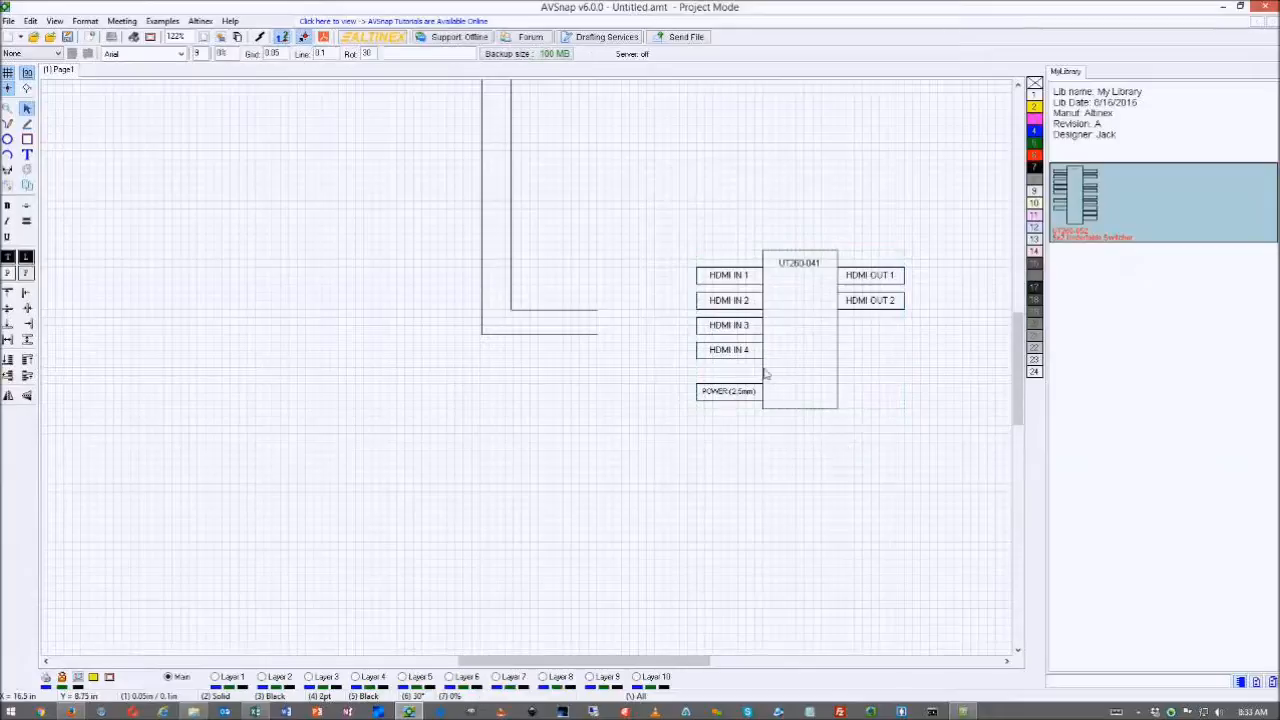
pyautogui.moveTo(763, 358)
pyautogui.mouseDown()
pyautogui.moveTo(809, 322)
pyautogui.moveTo(768, 370)
pyautogui.mouseUp()
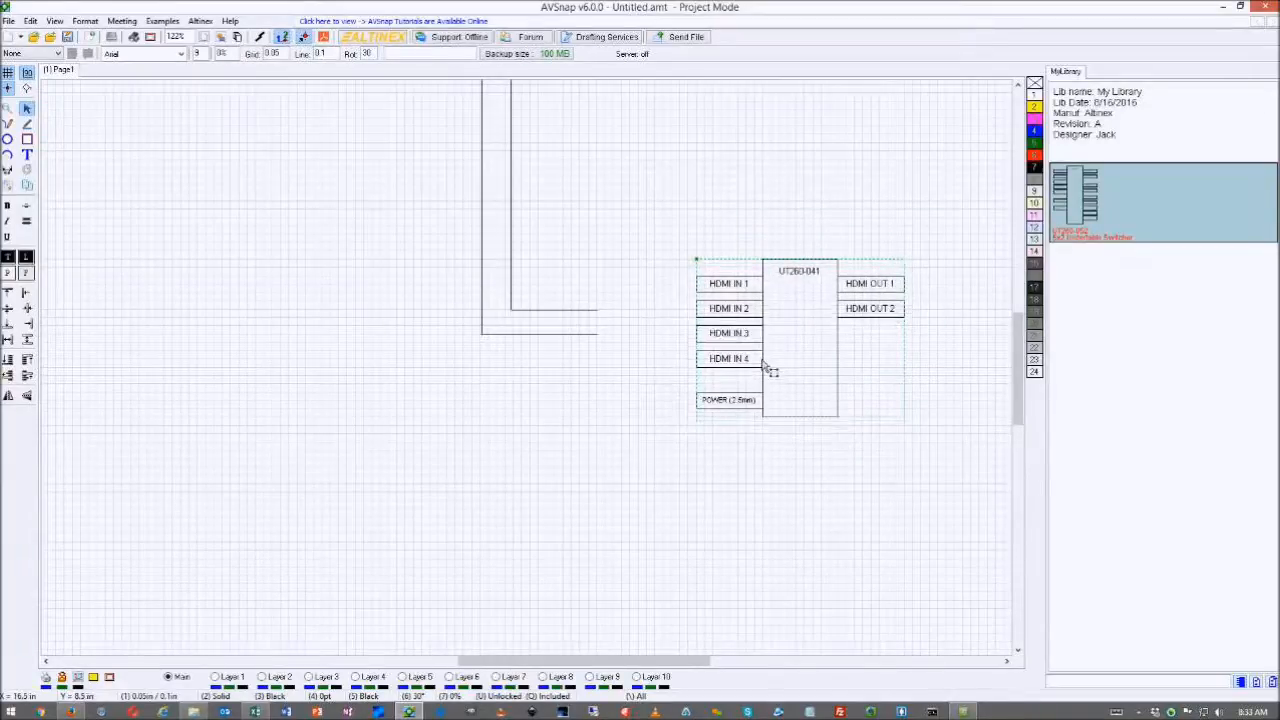
# - Copy the selected UT260-041 symbol into My Library with model number UT260-041
pyautogui.rightClick(1114, 360)
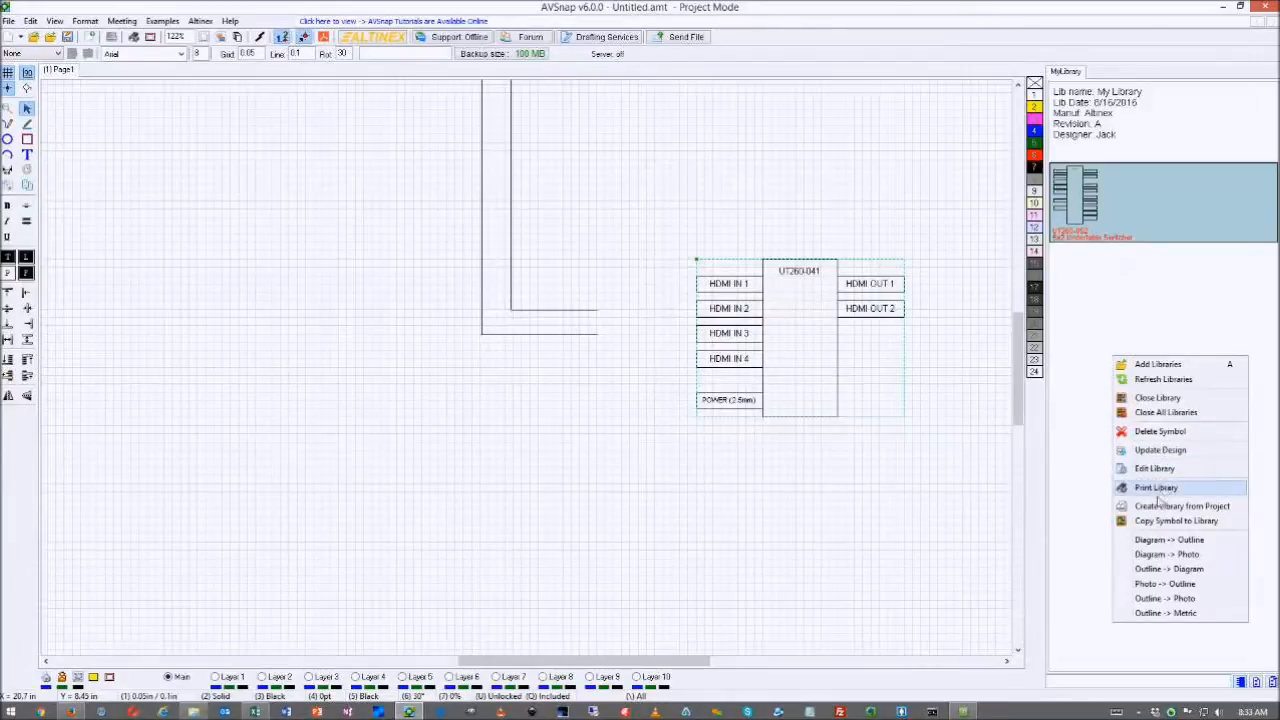
pyautogui.click(975, 505)
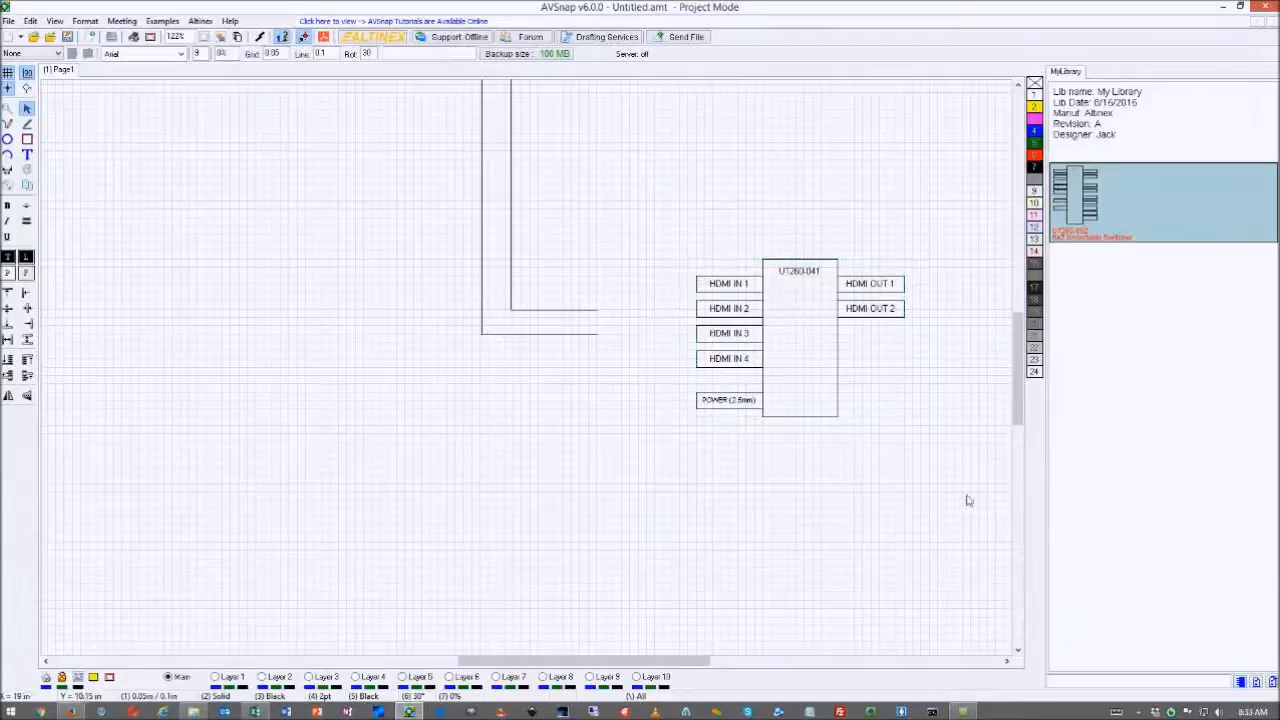
pyautogui.click(840, 296)
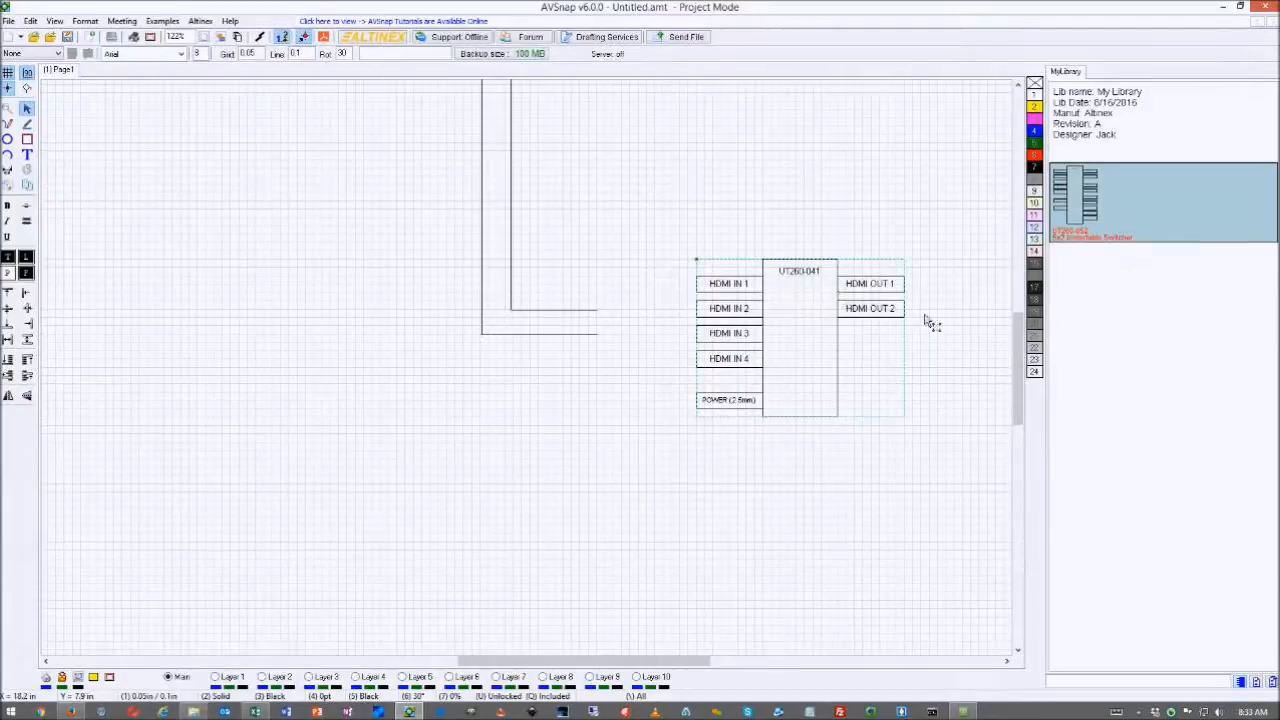
pyautogui.rightClick(1096, 322)
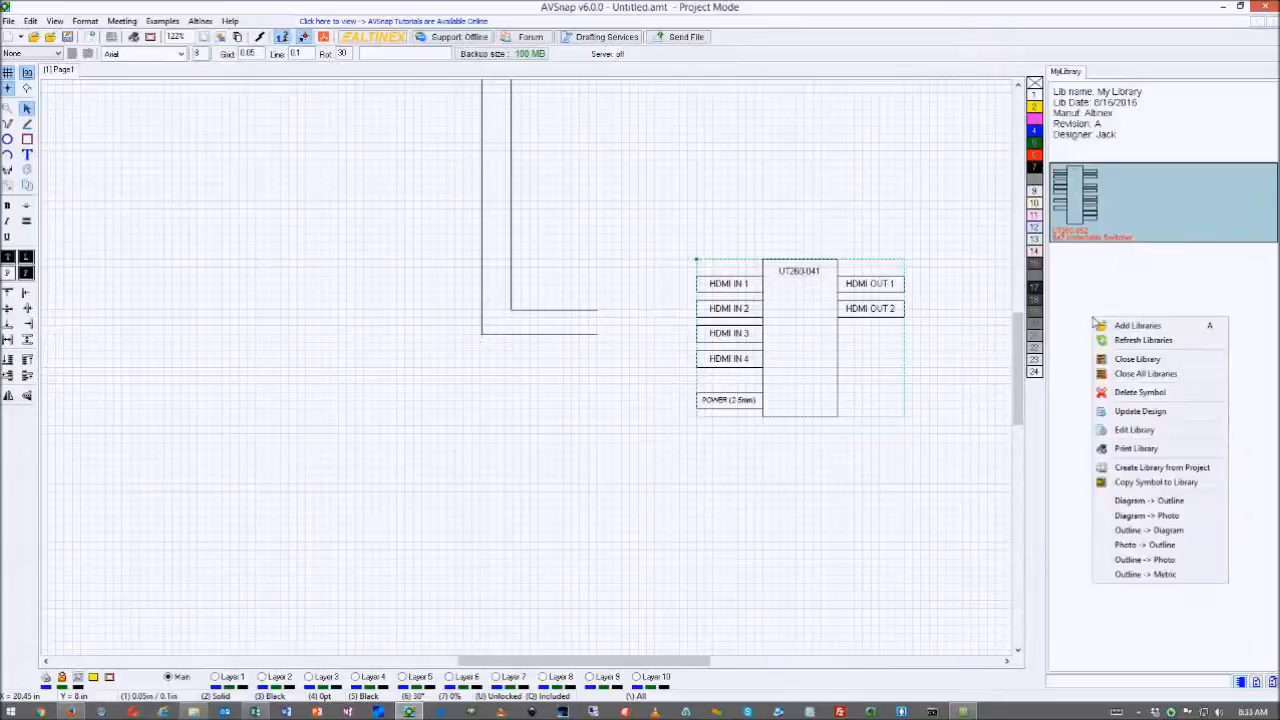
pyautogui.click(1130, 483)
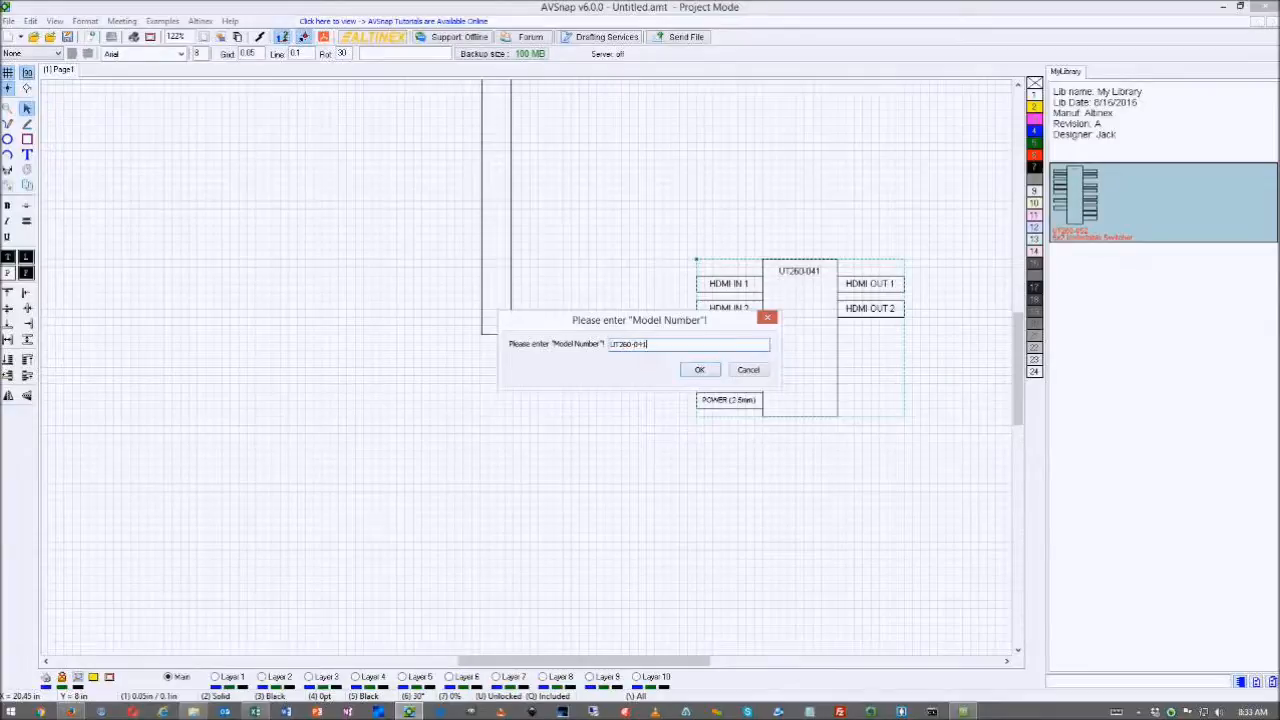
pyautogui.click(700, 370)
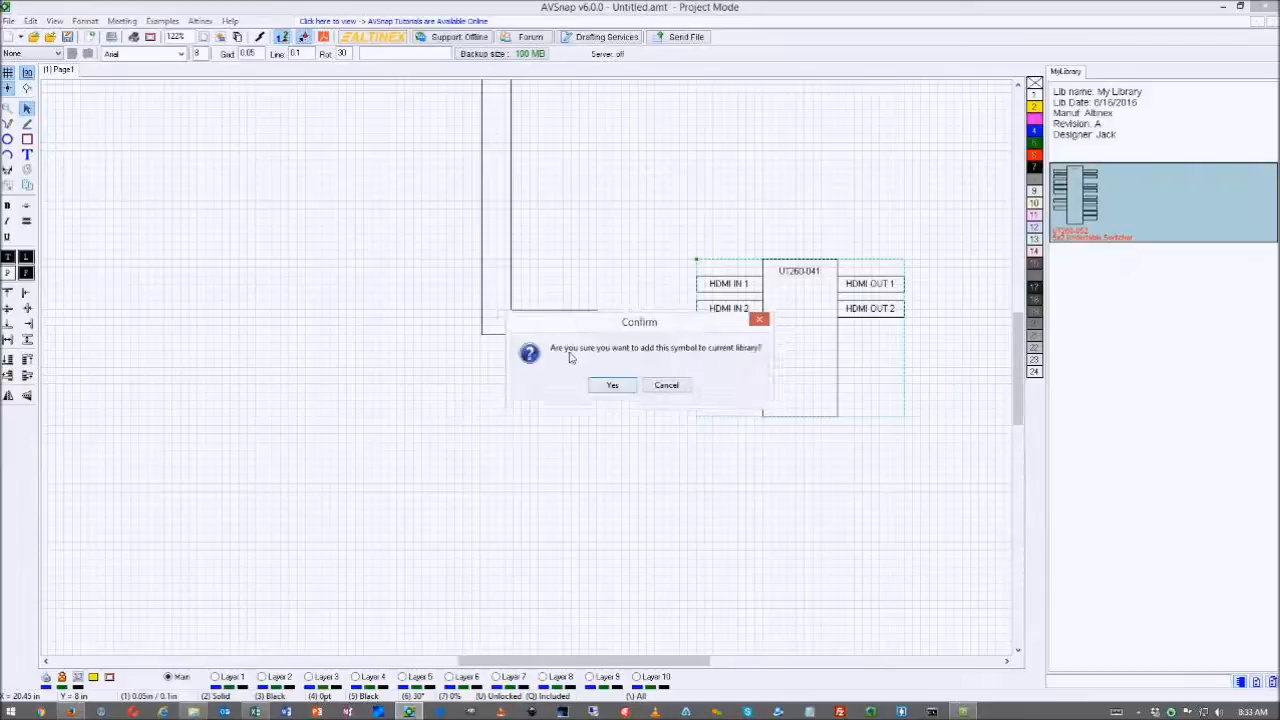
pyautogui.click(611, 386)
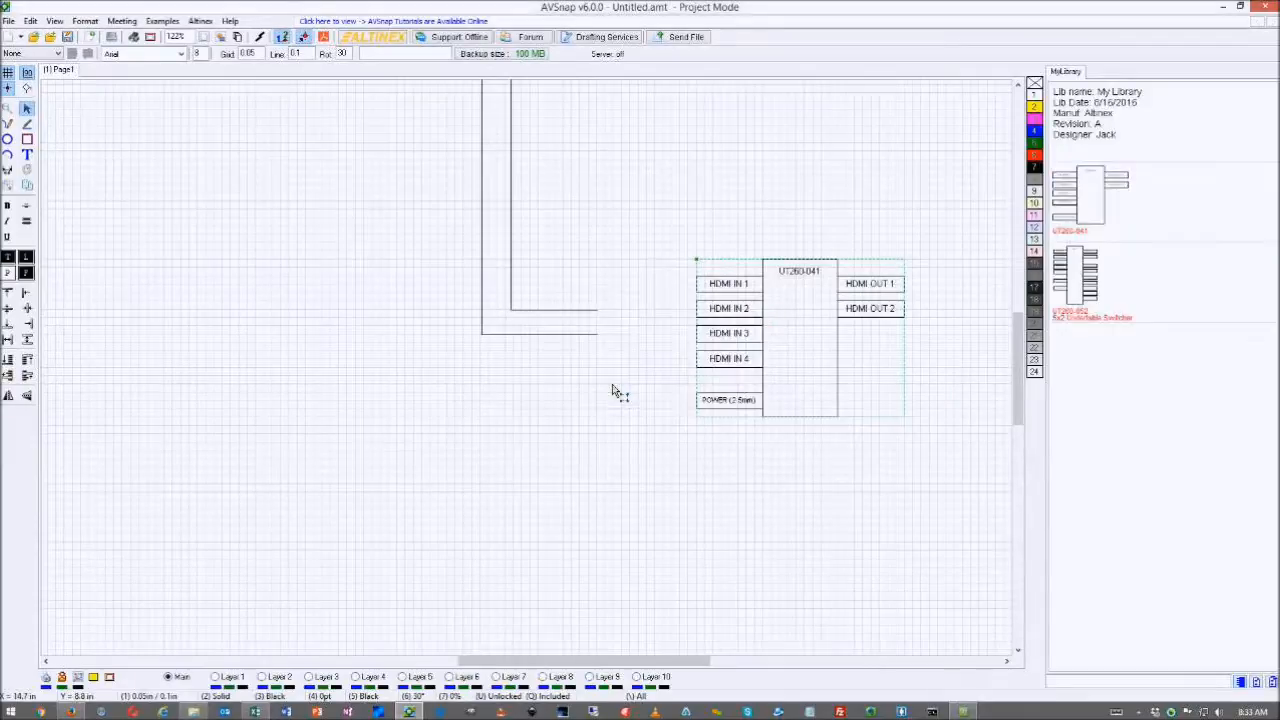
pyautogui.click(1100, 207)
# - Choose Edit Library on the UT260-041 entry, agreeing to save the project as 'My project'
pyautogui.rightClick(1100, 207)
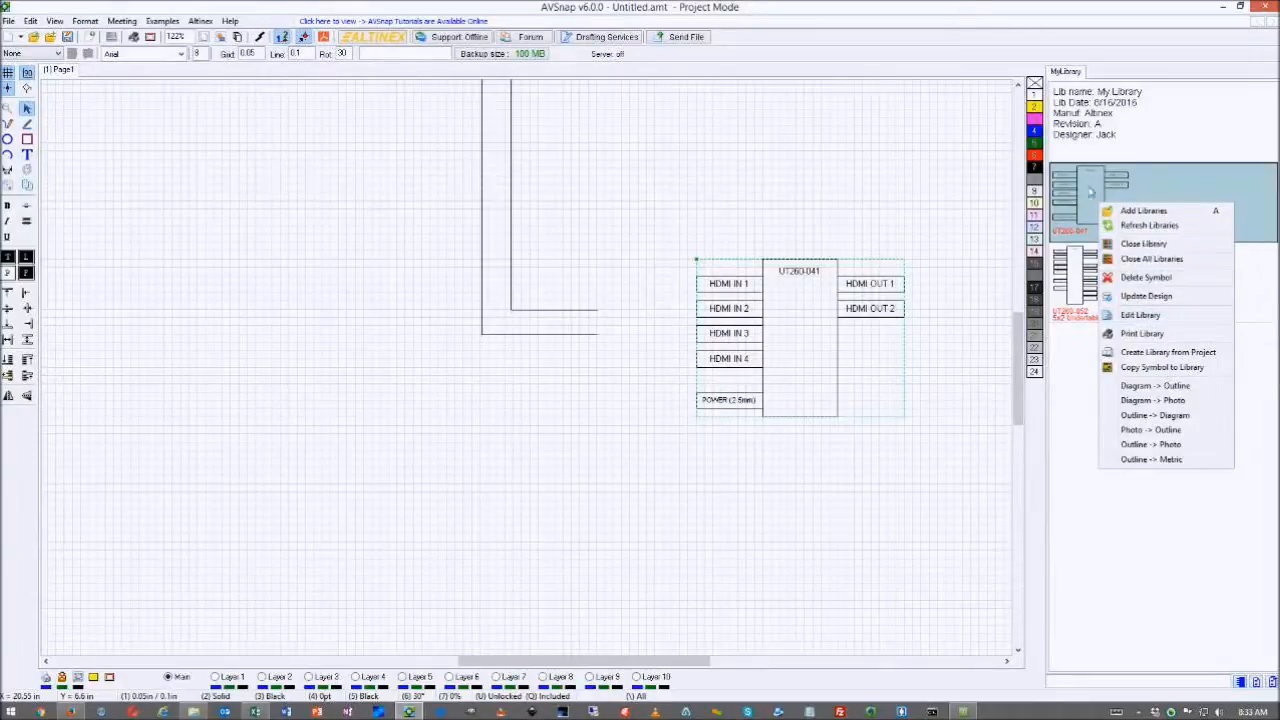
pyautogui.click(1141, 315)
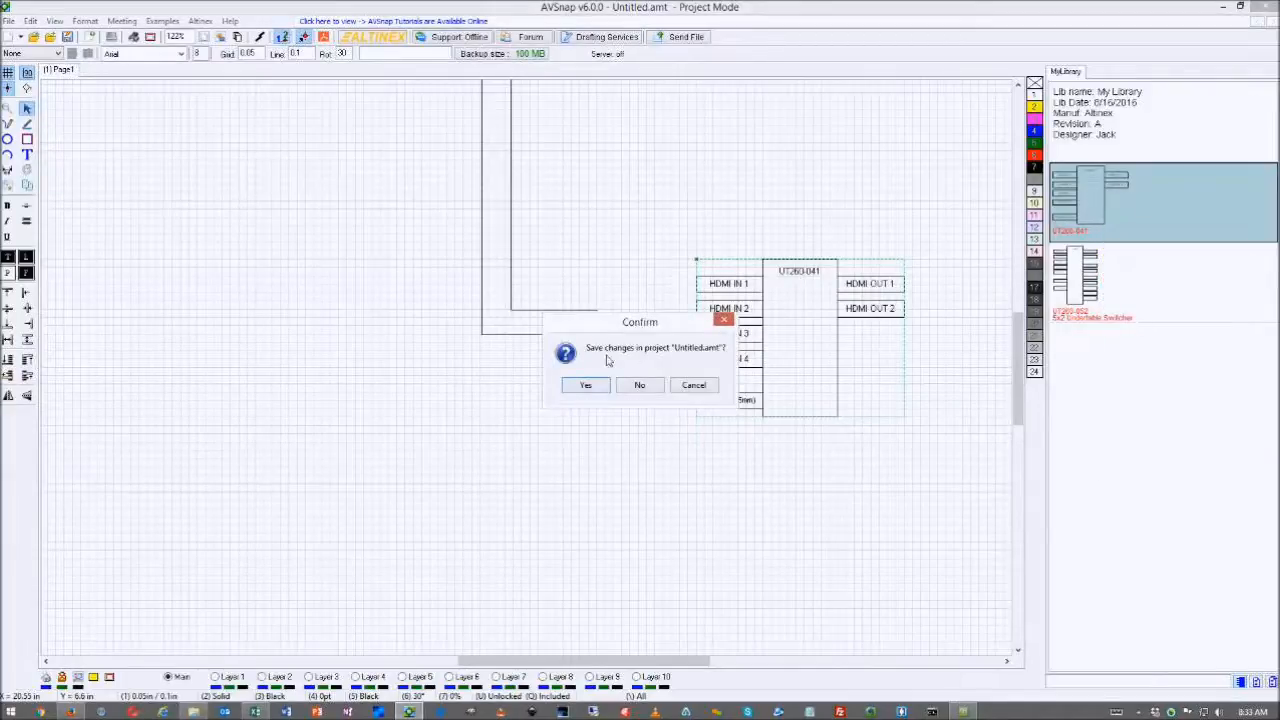
pyautogui.click(590, 385)
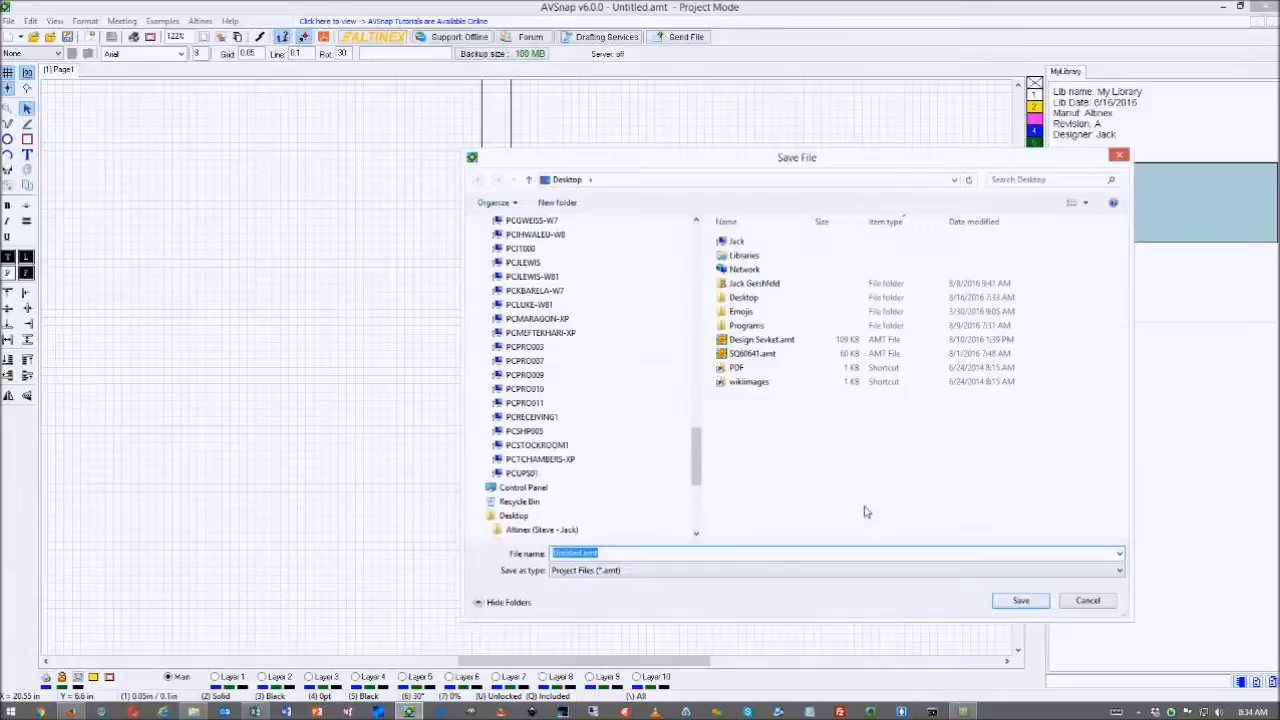
pyautogui.write('My project')
# - Save the project as My project and bring up the UT260-041 symbol drawing in Library Mode
pyautogui.click(1020, 601)
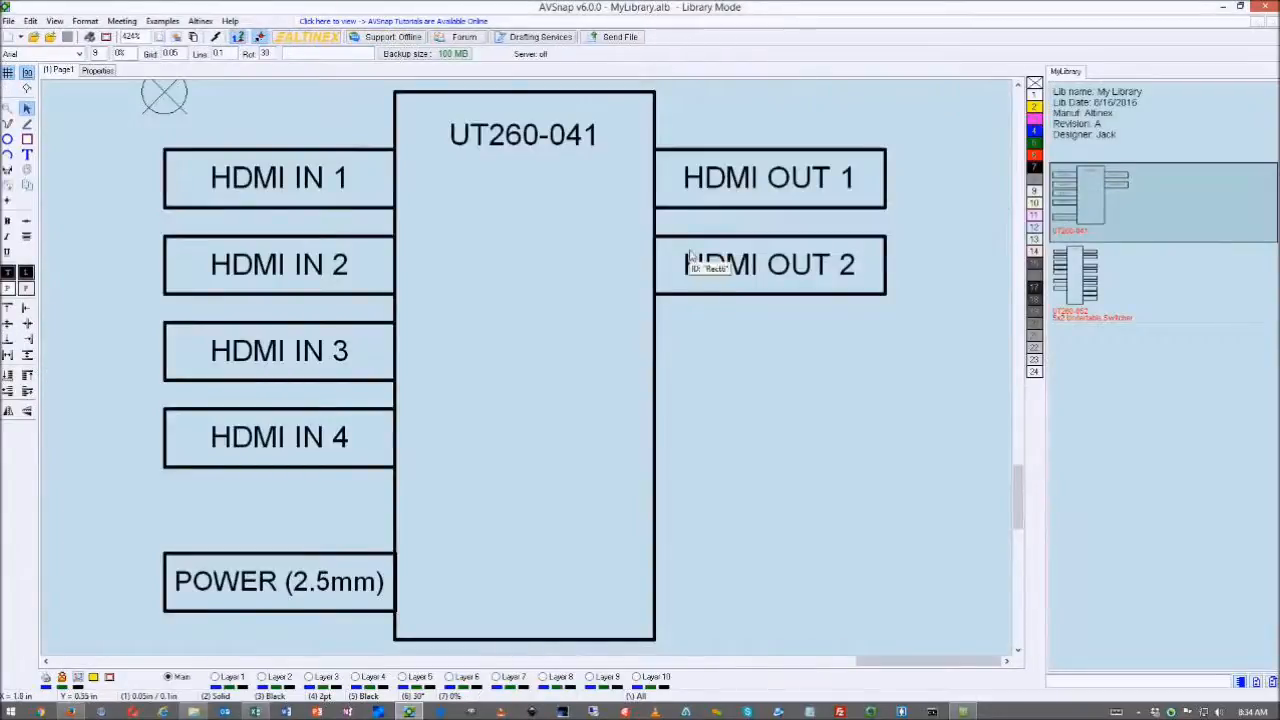
pyautogui.scroll(-2, 825, 316)
pyautogui.scroll(3, 827, 316)
pyautogui.hscroll(5, 790, 316)
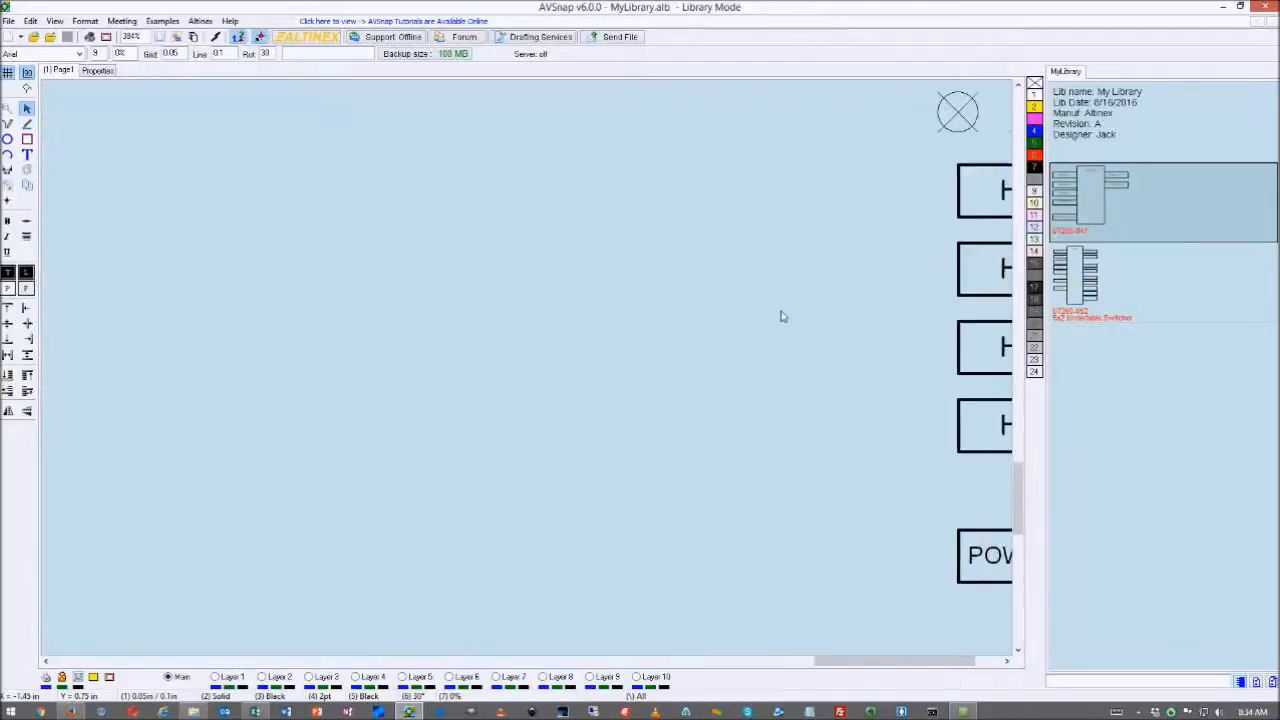
pyautogui.hscroll(4, 783, 316)
pyautogui.scroll(1, 783, 316)
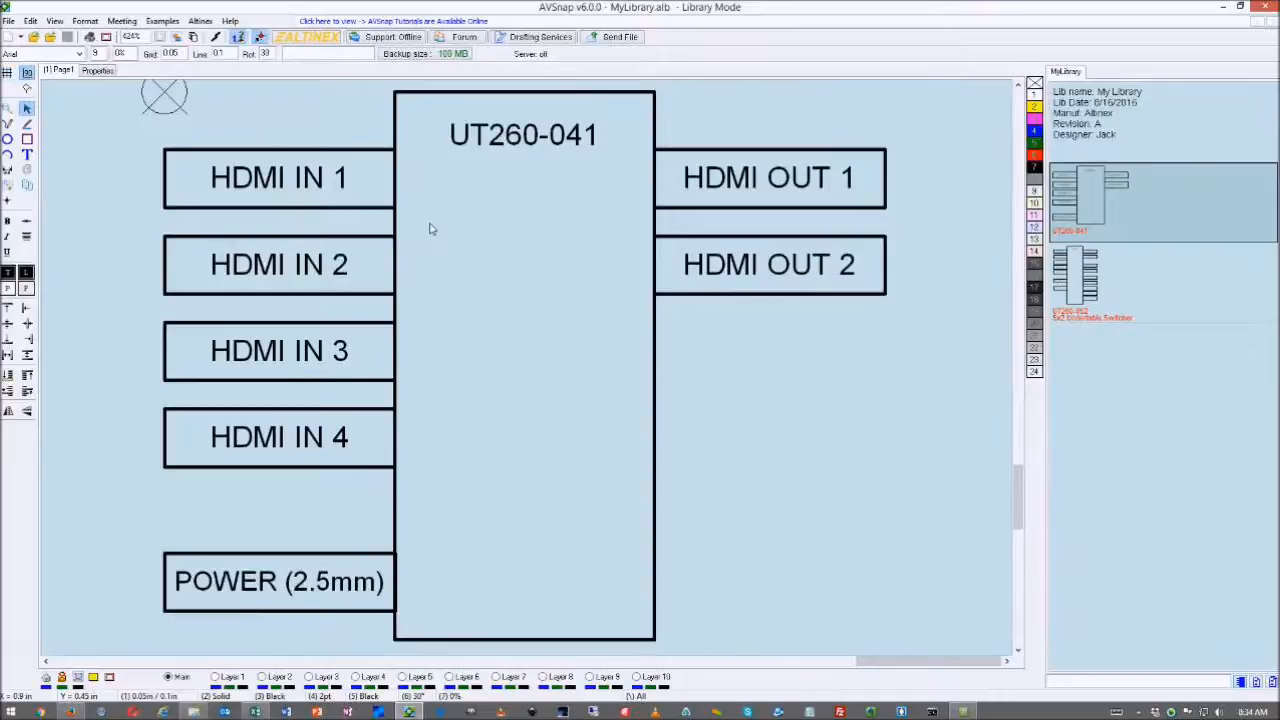
pyautogui.click(1118, 296)
pyautogui.click(1101, 226)
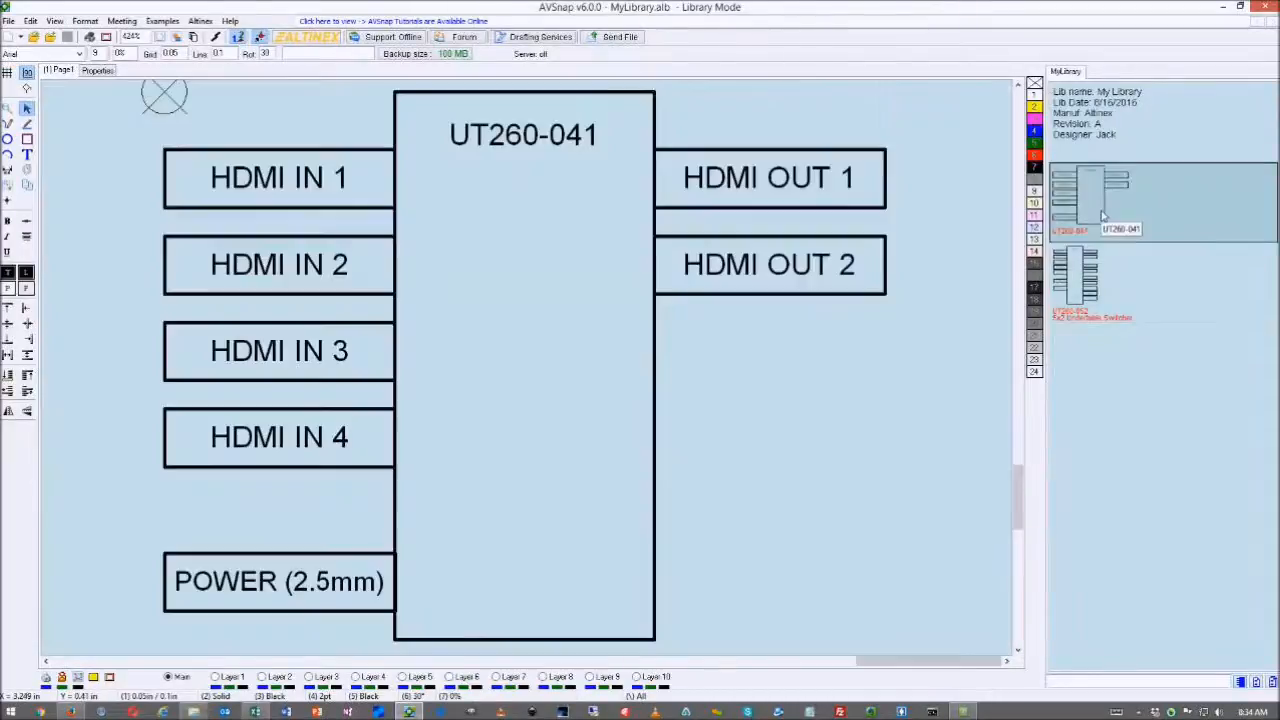
# - Move the whole UT260-041 symbol drawing onto the centre of the library page
pyautogui.scroll(2, 764, 324)
pyautogui.scroll(-10, 764, 324)
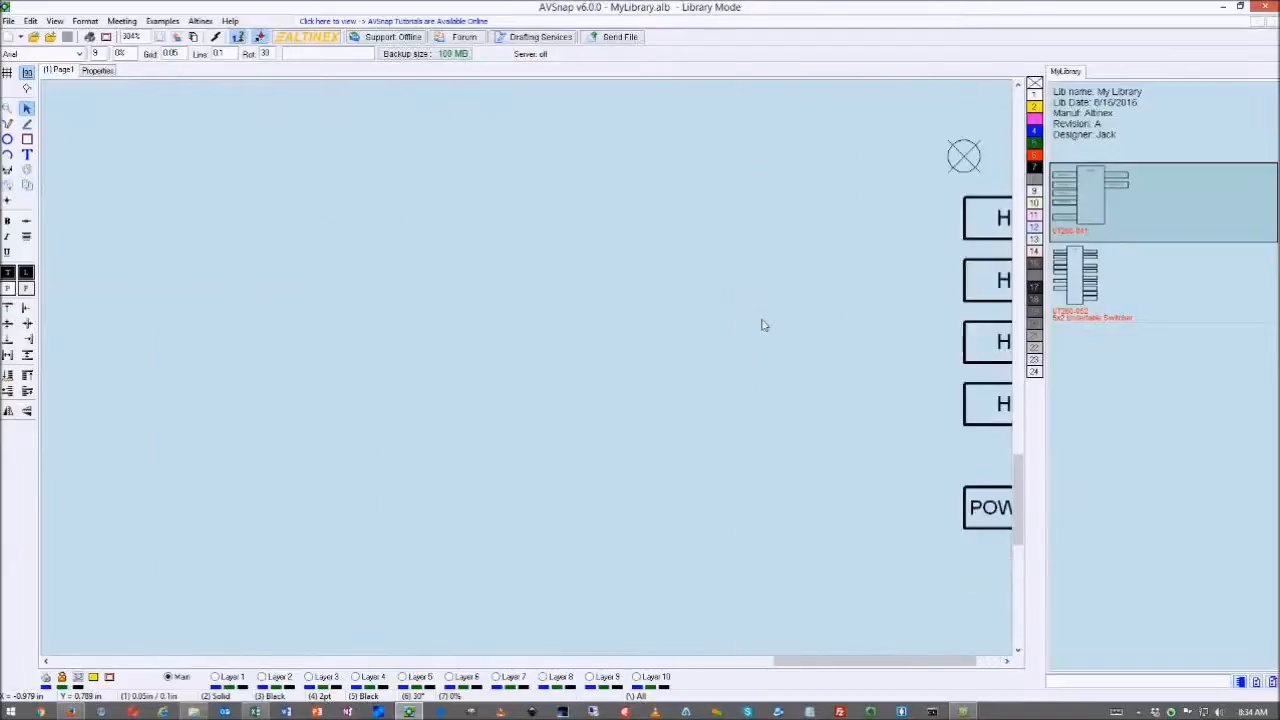
pyautogui.scroll(-4, 760, 327)
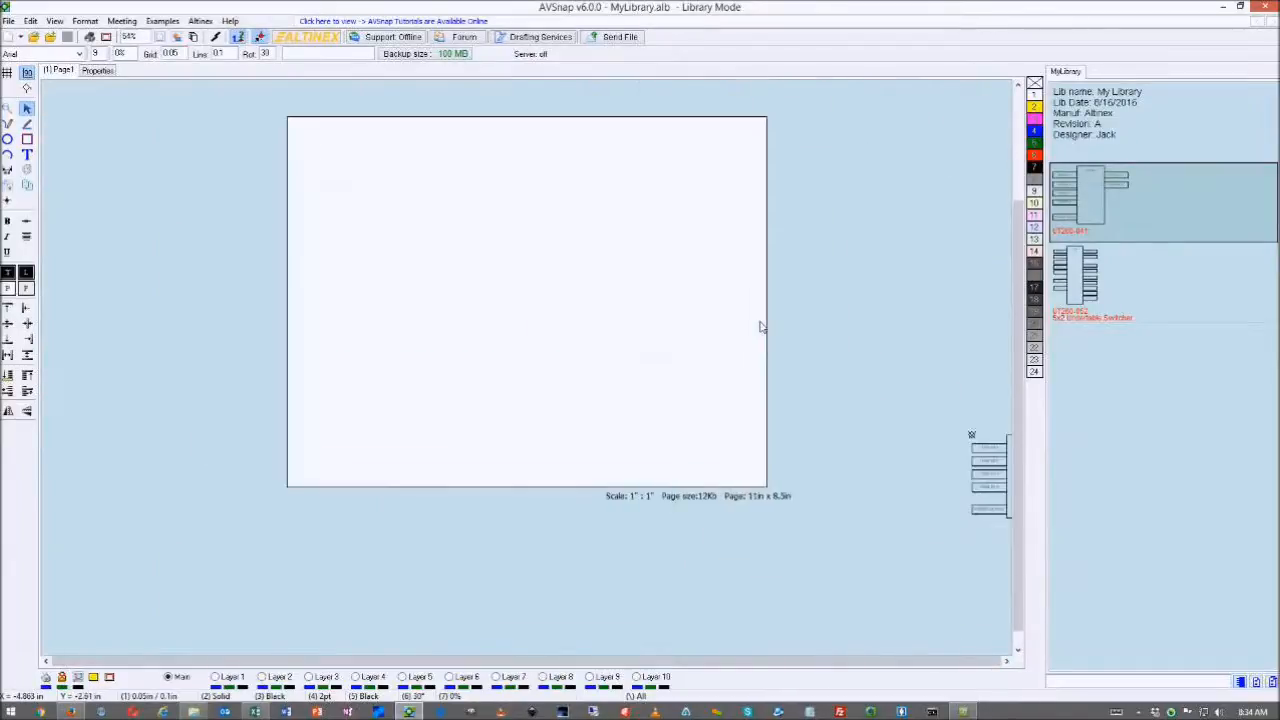
pyautogui.moveTo(764, 402); pyautogui.dragTo(928, 523)
pyautogui.moveTo(875, 487); pyautogui.dragTo(520, 368)
pyautogui.scroll(4, 520, 368)
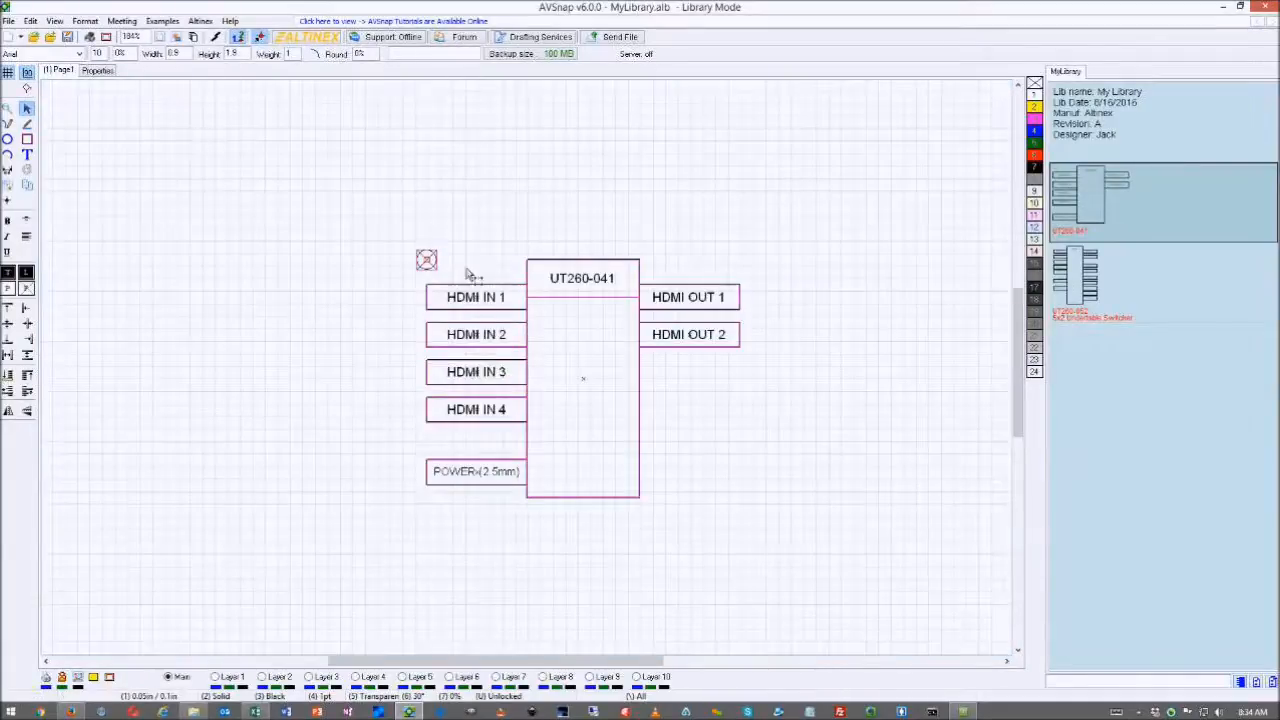
pyautogui.moveTo(481, 293); pyautogui.dragTo(482, 287)
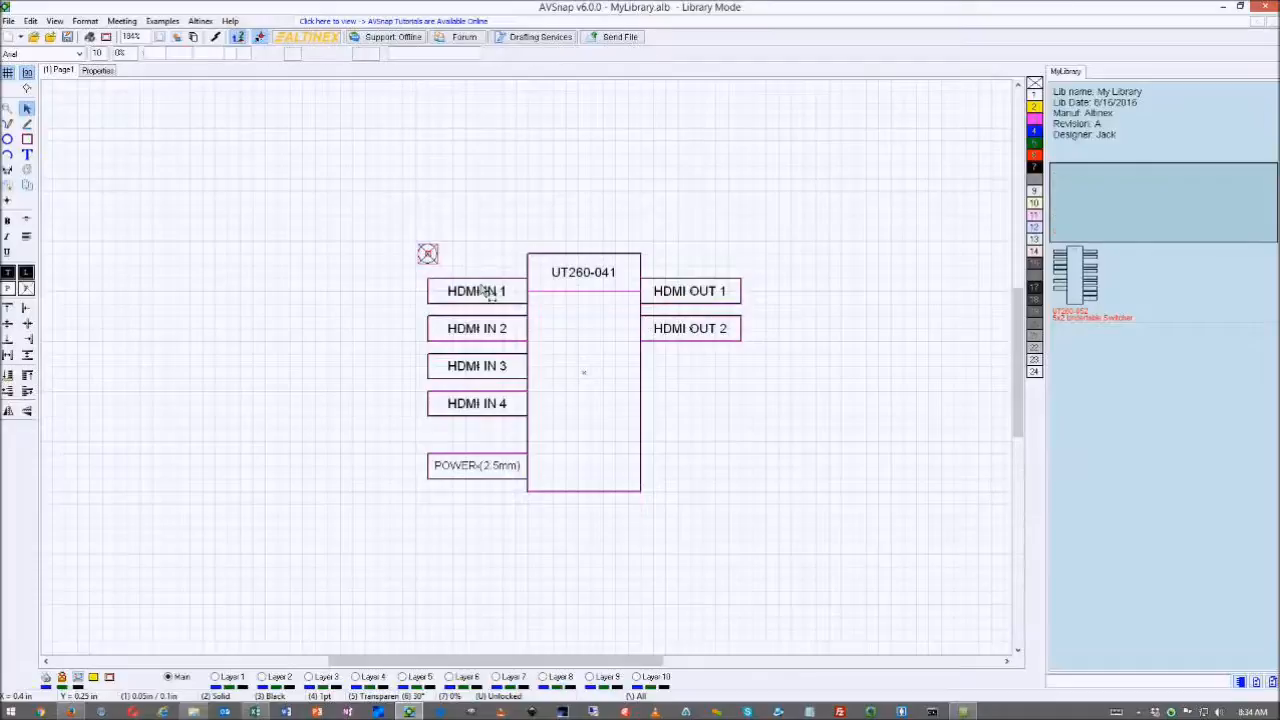
# - Add snap points at the outer ends of HDMI IN 1–4, POWER (2.5mm) and HDMI OUT 1–2
pyautogui.click(737, 396)
pyautogui.click(8, 200)
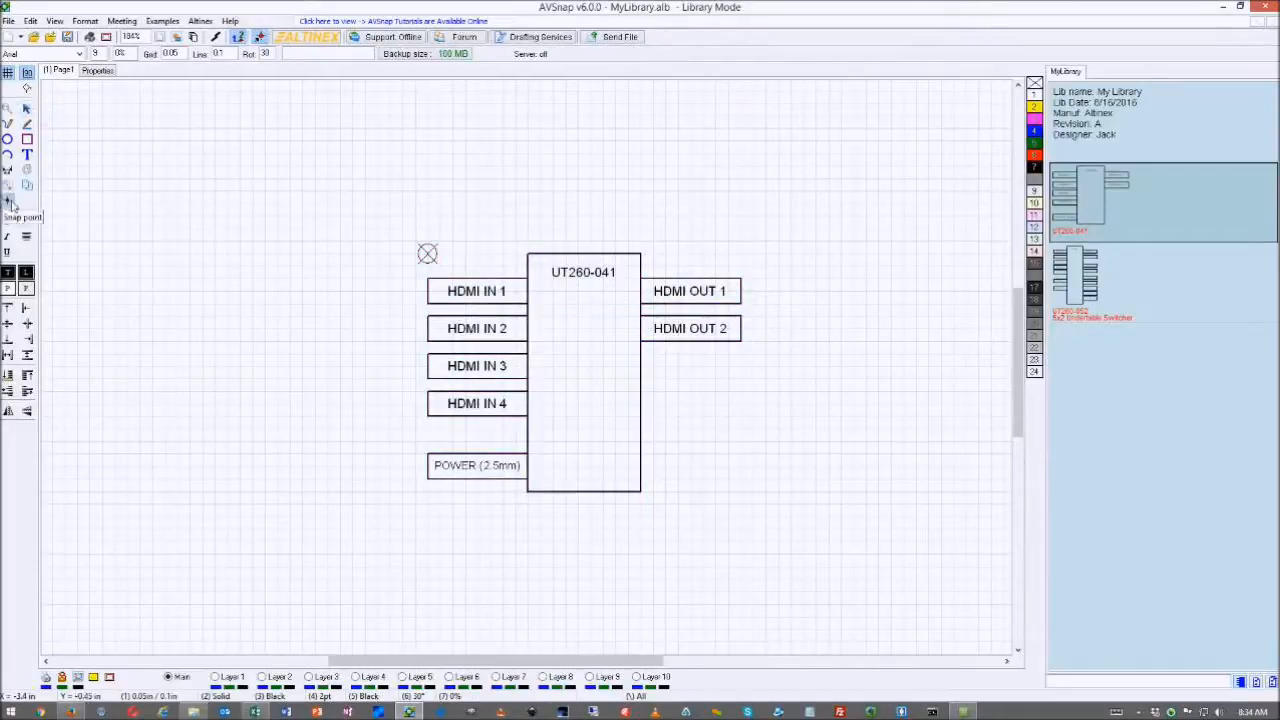
pyautogui.click(428, 291)
pyautogui.click(428, 328)
pyautogui.click(428, 366)
pyautogui.click(428, 403)
pyautogui.click(428, 466)
pyautogui.click(741, 291)
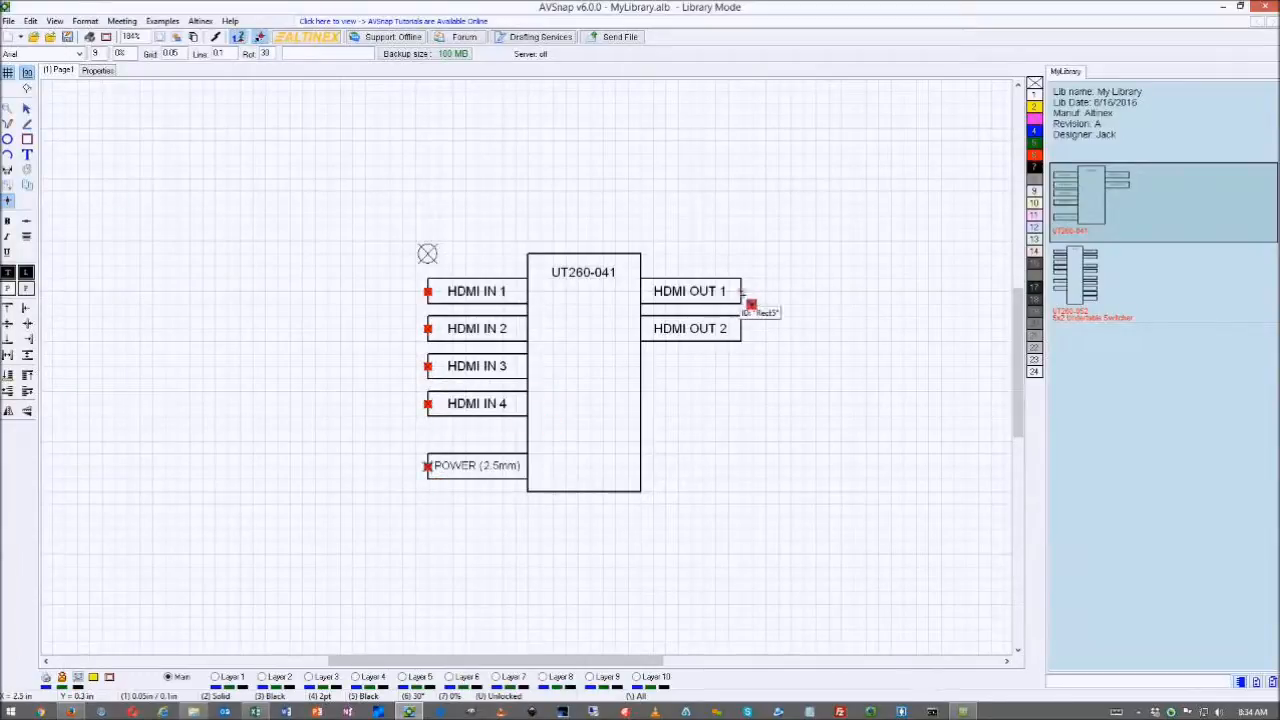
pyautogui.click(741, 328)
pyautogui.press('Escape')
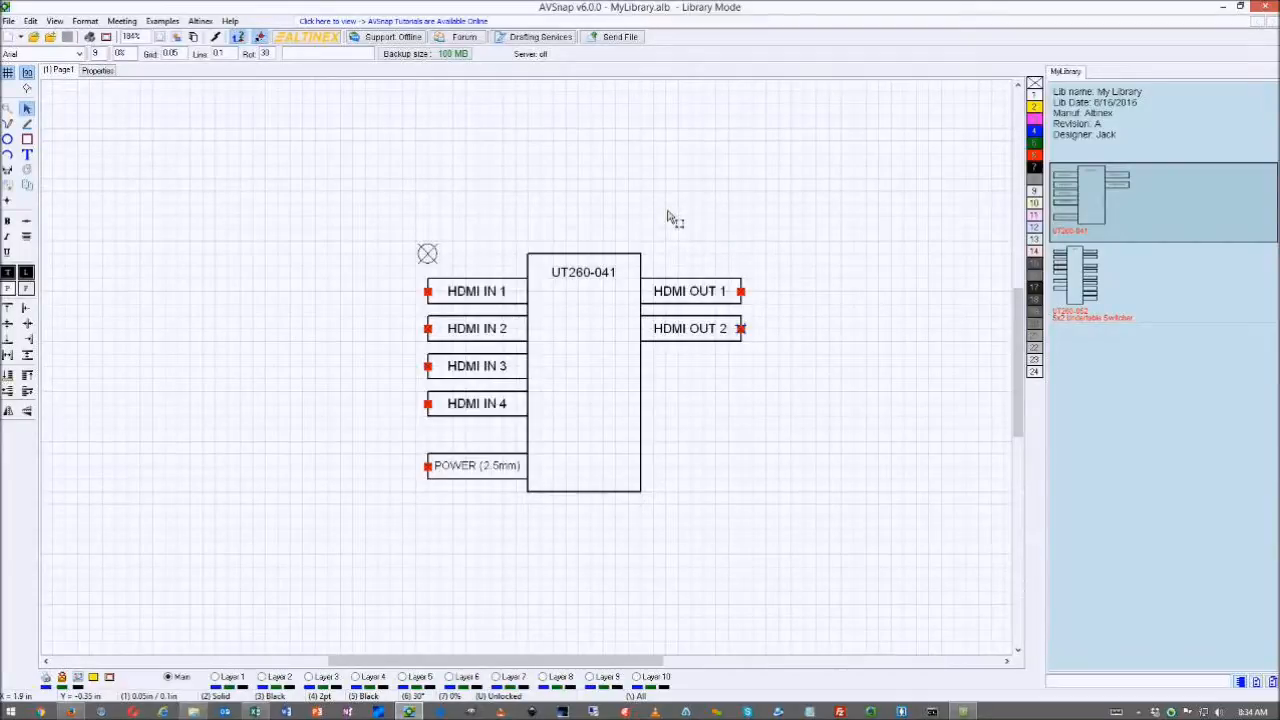
pyautogui.rightClick(1124, 191)
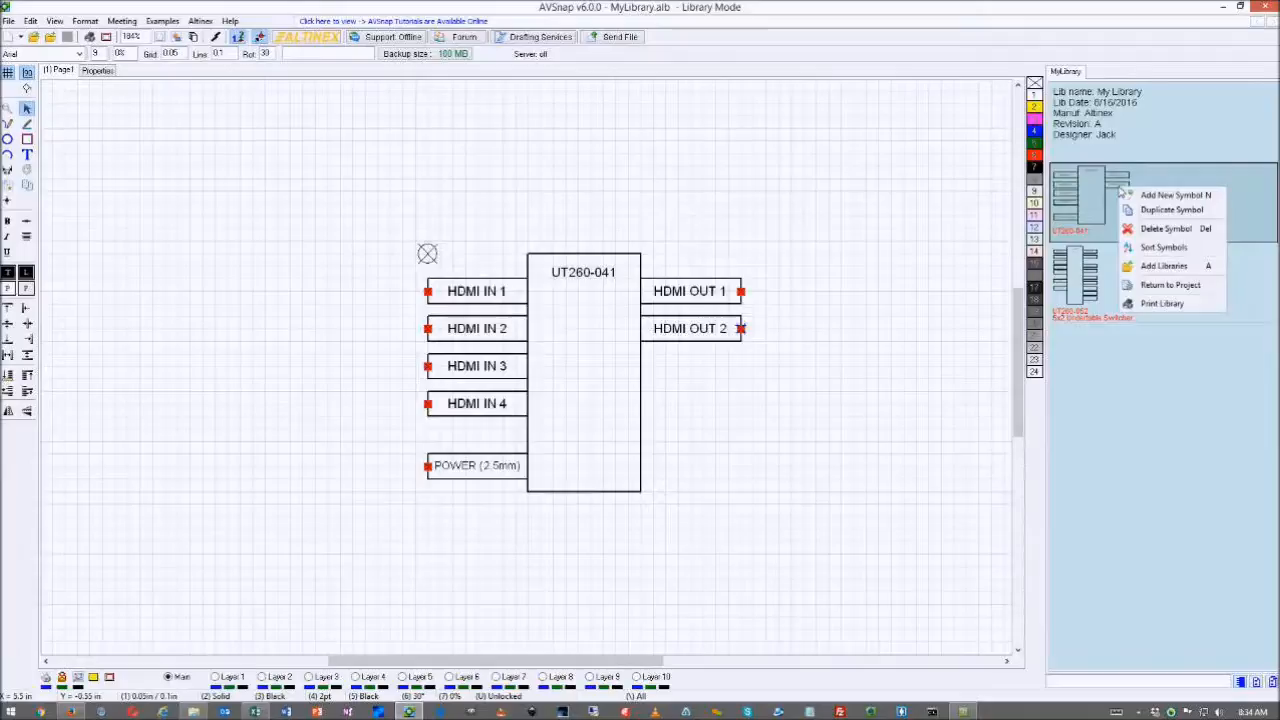
# - Return to My project and move the UT260-041 switcher toward the incoming wires
pyautogui.click(1160, 286)
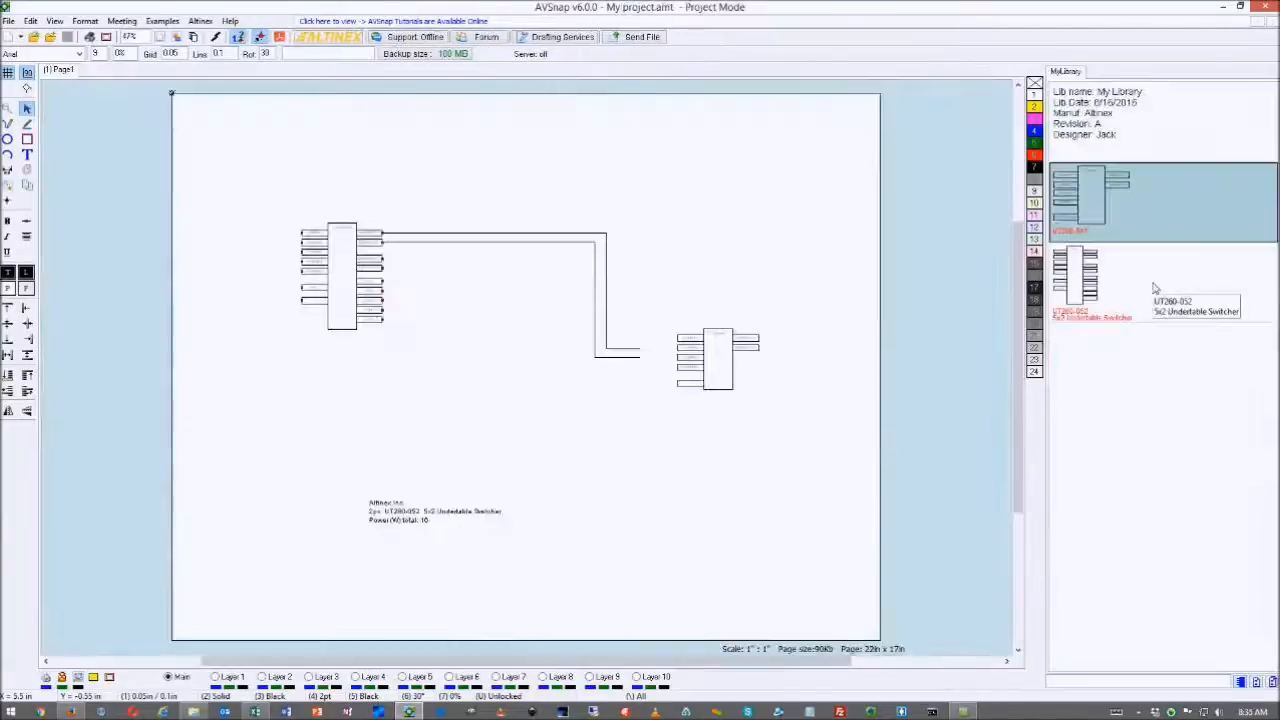
pyautogui.scroll(5, 785, 354)
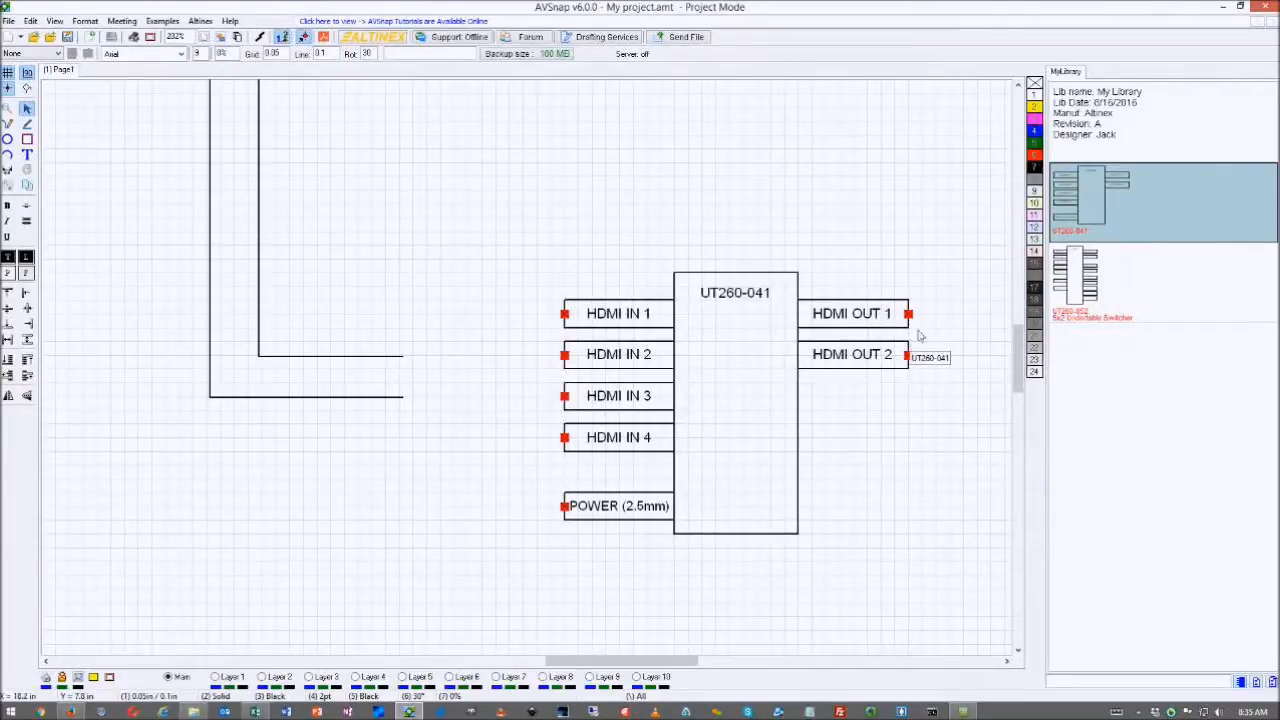
pyautogui.rightClick(1081, 214)
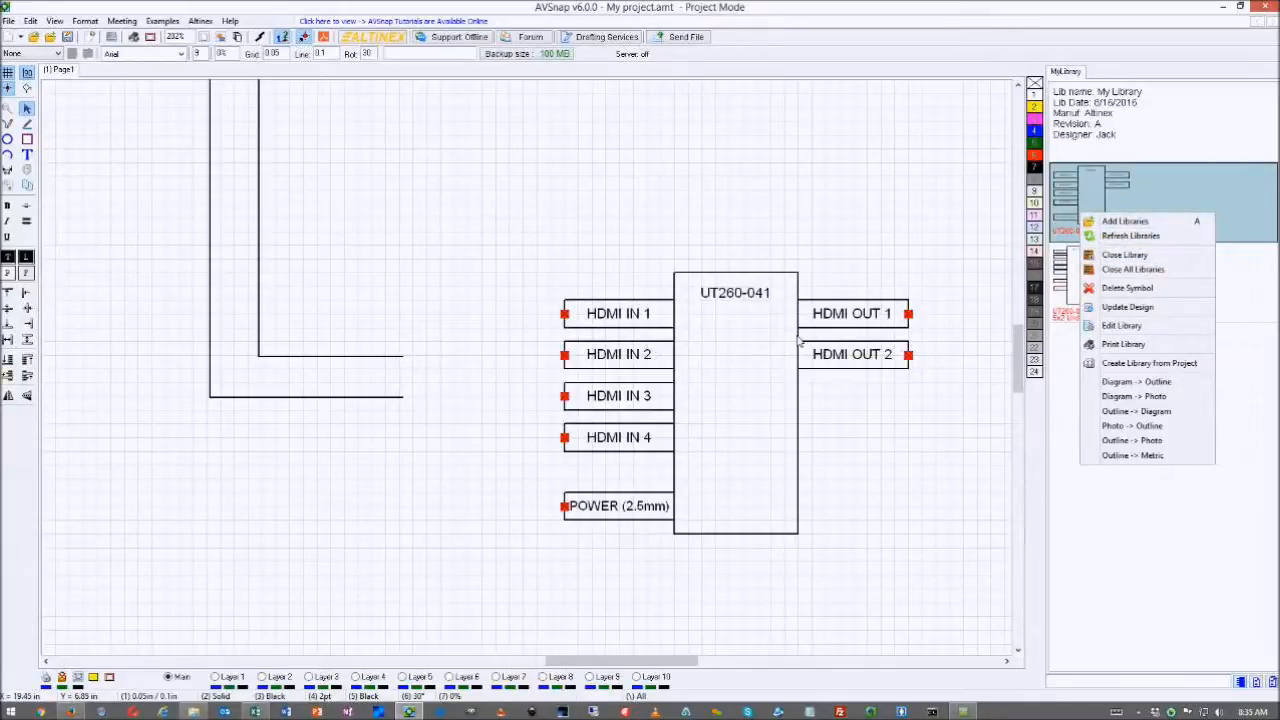
pyautogui.click(720, 244)
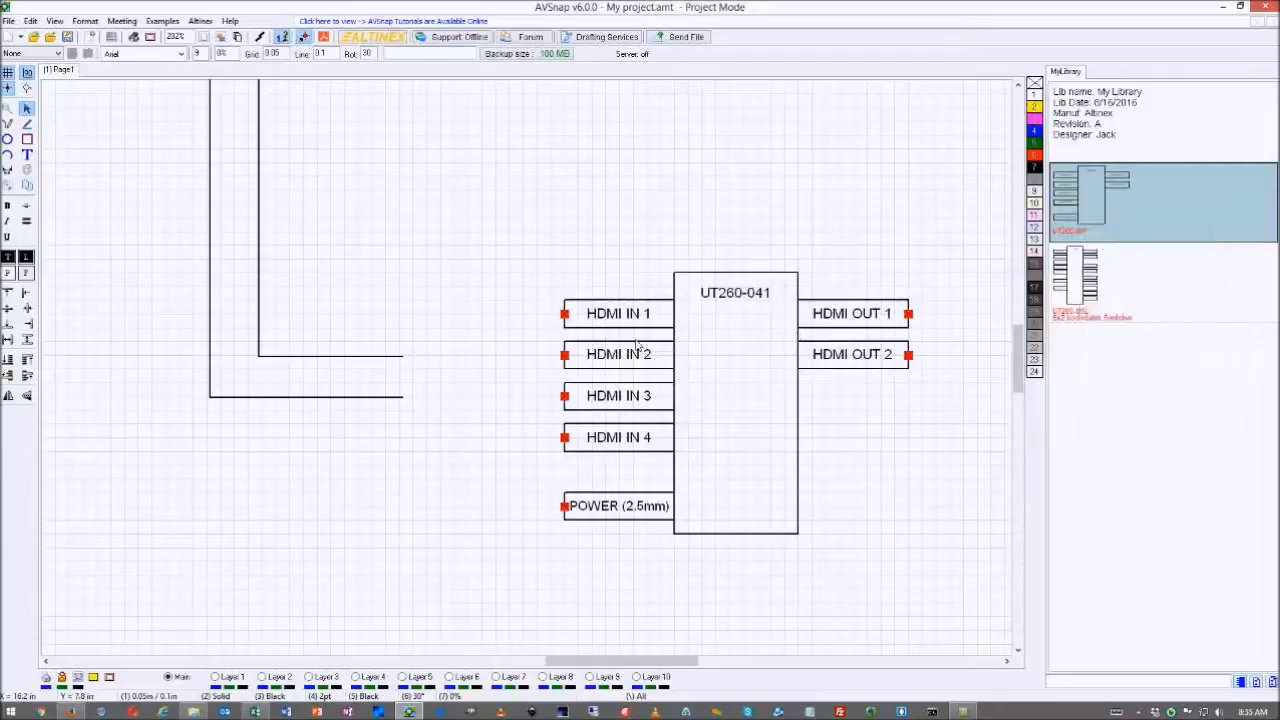
pyautogui.moveTo(636, 347); pyautogui.dragTo(489, 380)
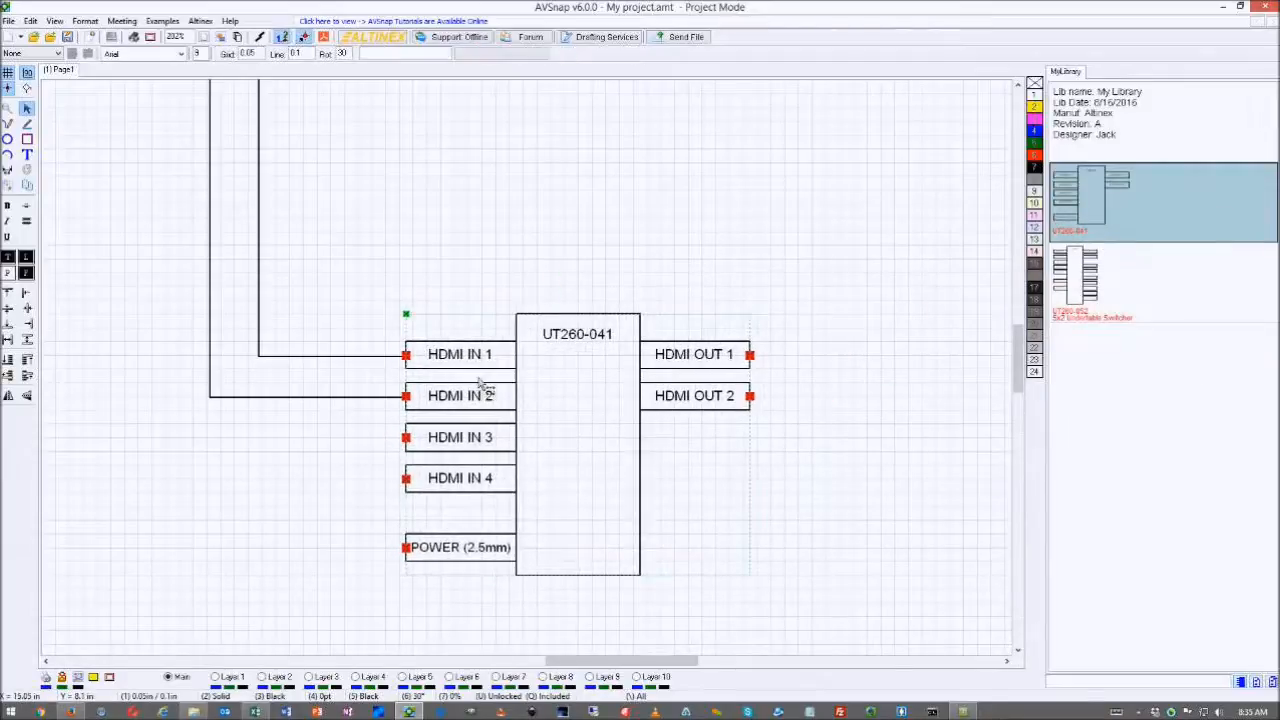
# - Align the switcher with the wires and straighten the HDMI IN 1 and HDMI IN 2 wires
pyautogui.click(389, 355)
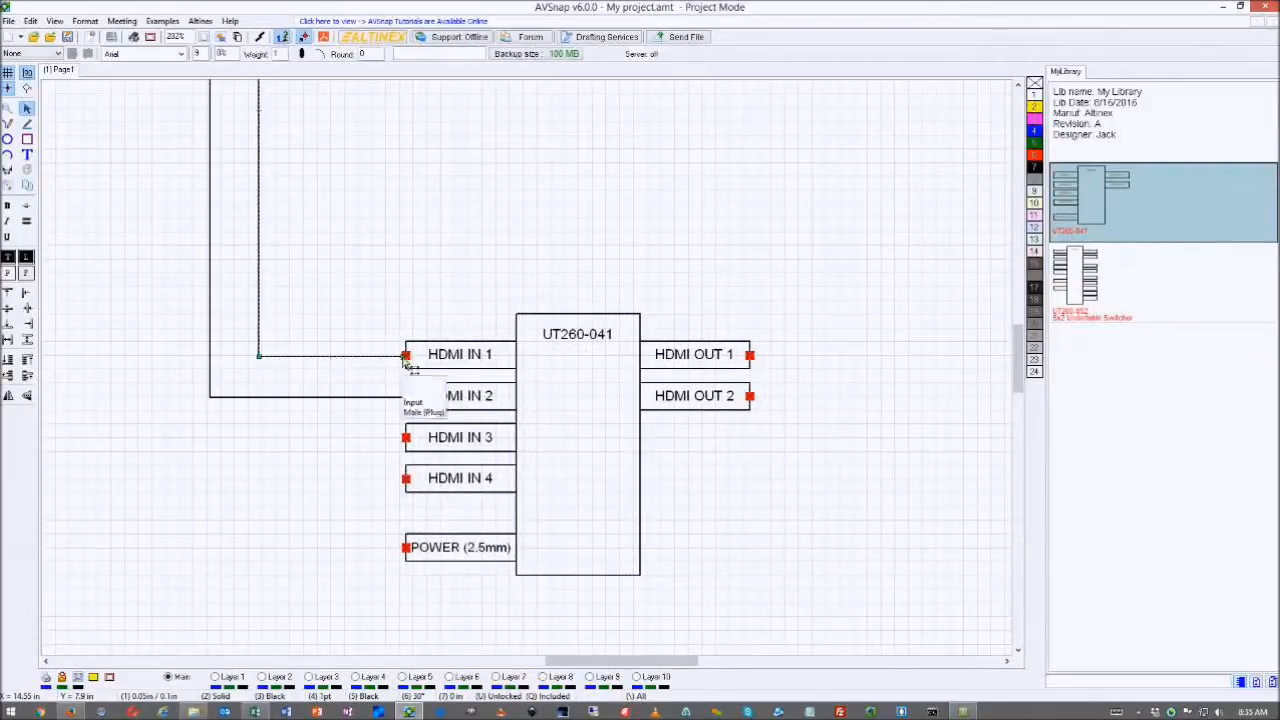
pyautogui.click(411, 314)
pyautogui.moveTo(515, 378); pyautogui.dragTo(585, 368)
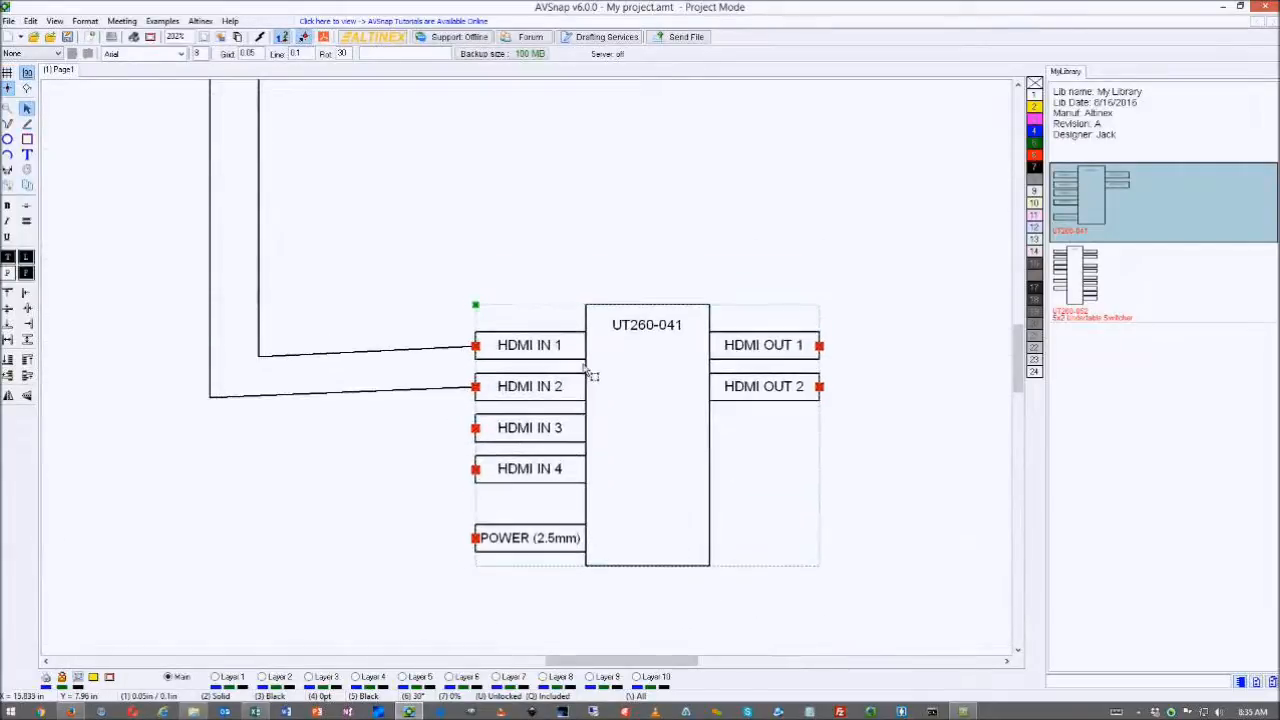
pyautogui.doubleClick(260, 358)
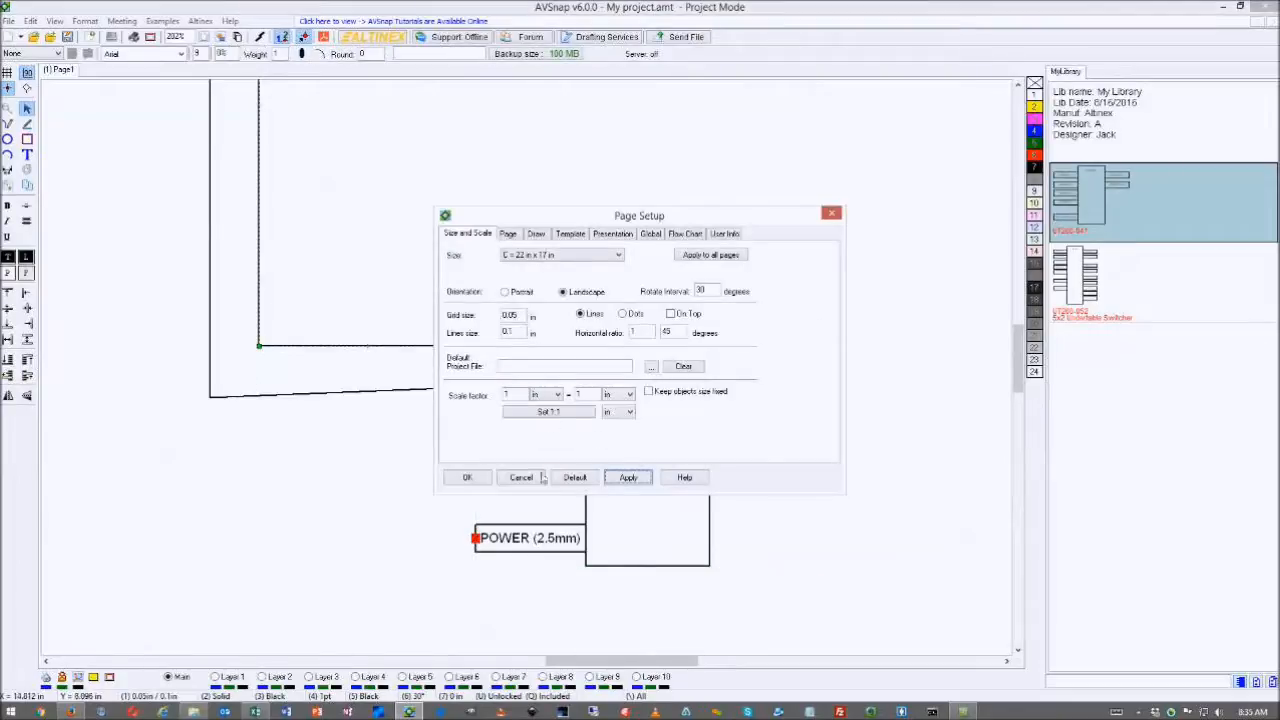
pyautogui.click(464, 477)
pyautogui.doubleClick(210, 400)
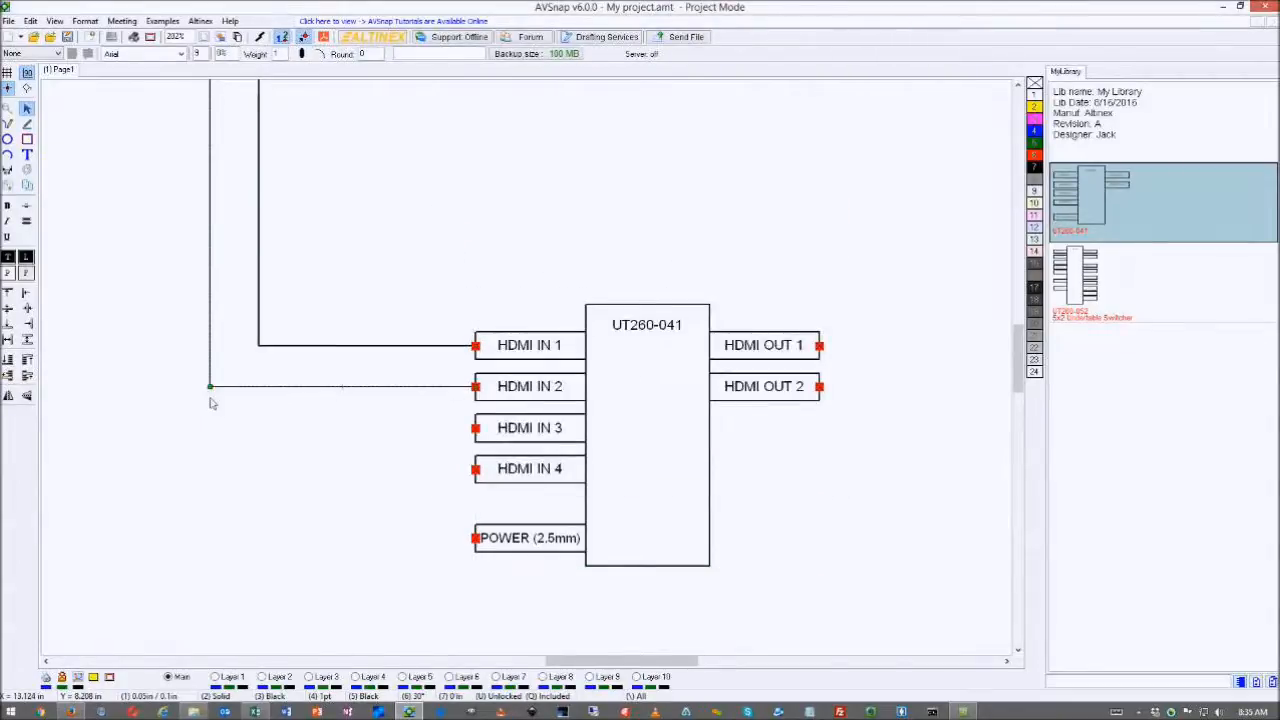
pyautogui.click(212, 403)
# - Delete the Altinex Inc. parts note from the page
pyautogui.scroll(-8, 452, 357)
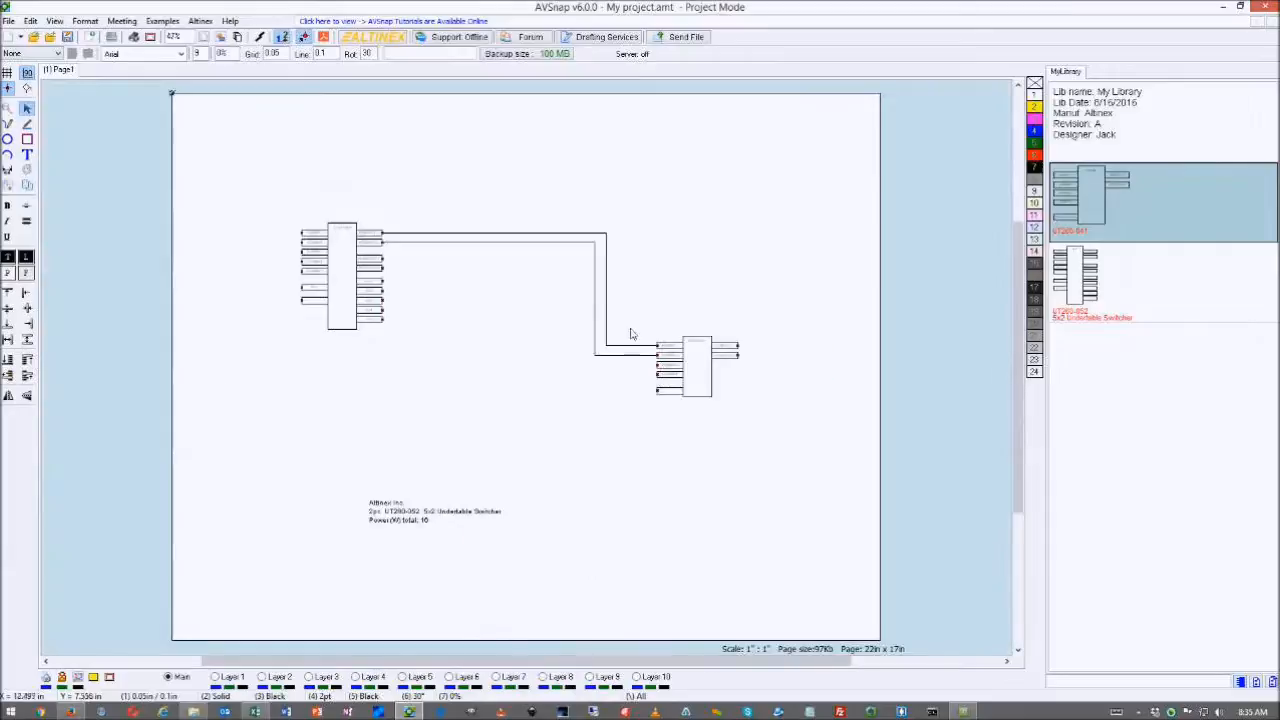
pyautogui.click(448, 509)
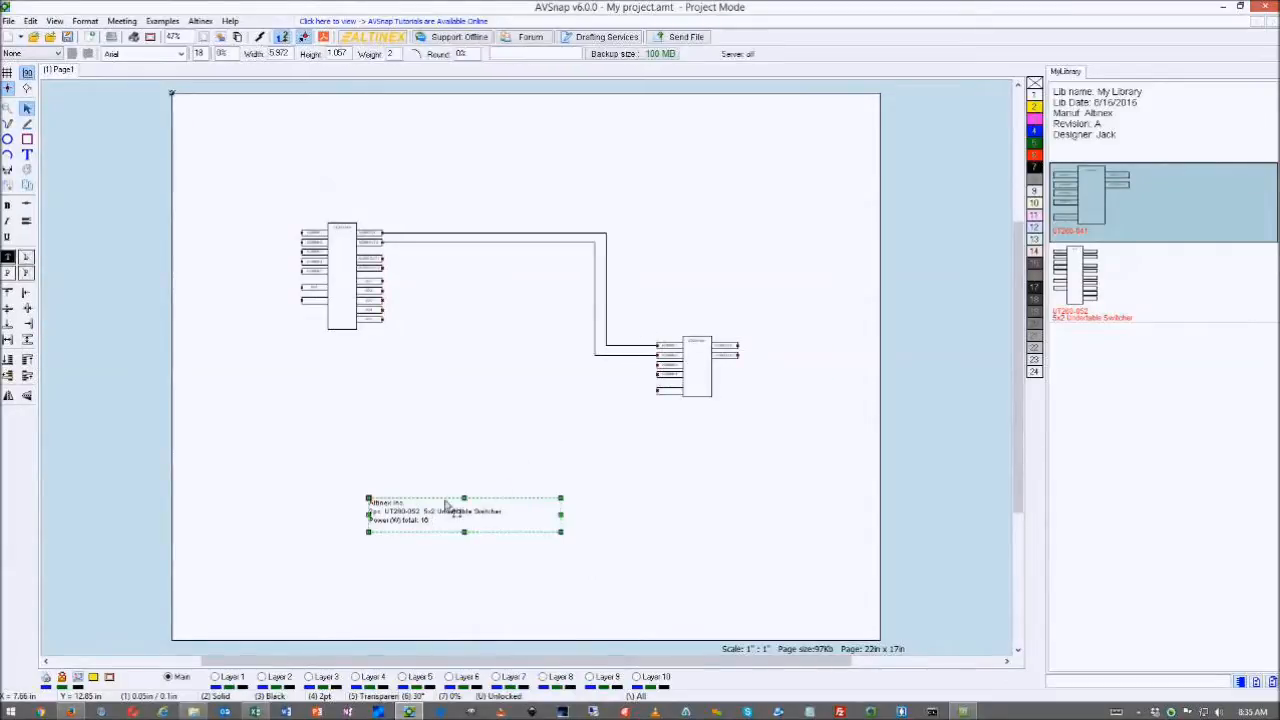
pyautogui.press('Delete')
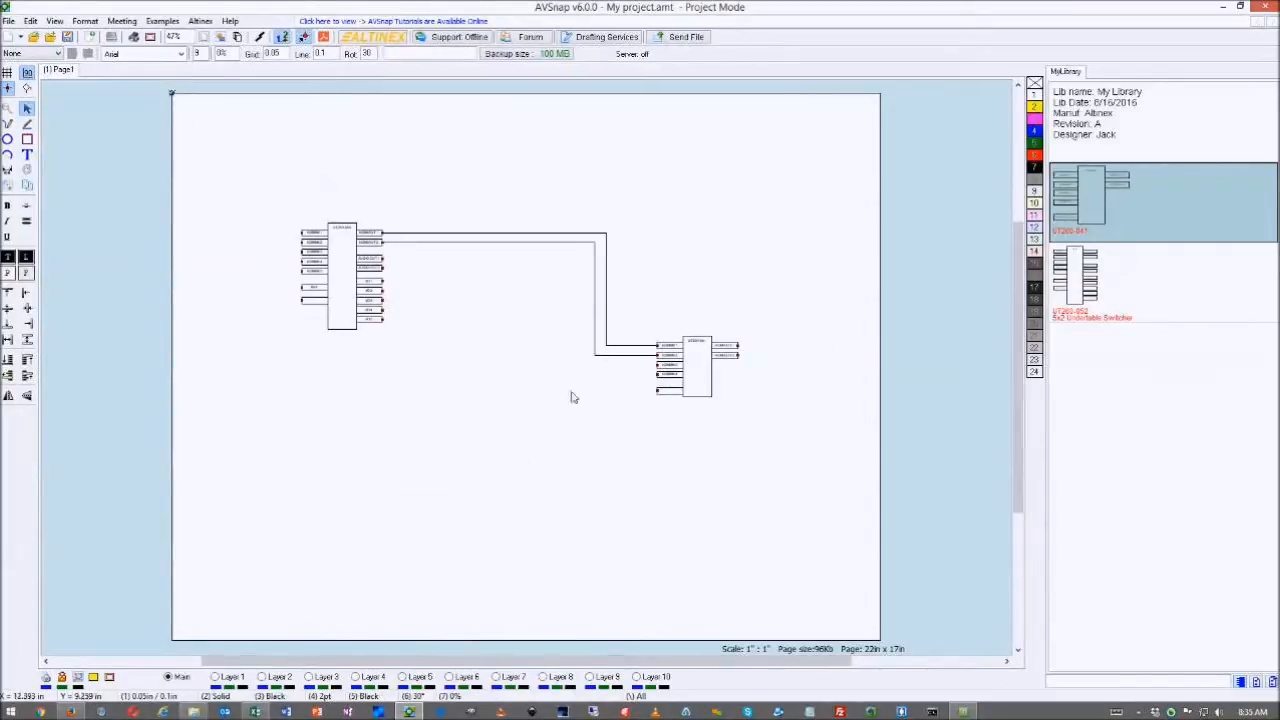
# - Open the Materials list with Ctrl+M and select its UT260-041 and UT260-052 entries
pyautogui.hotkey('ctrl', 'm')
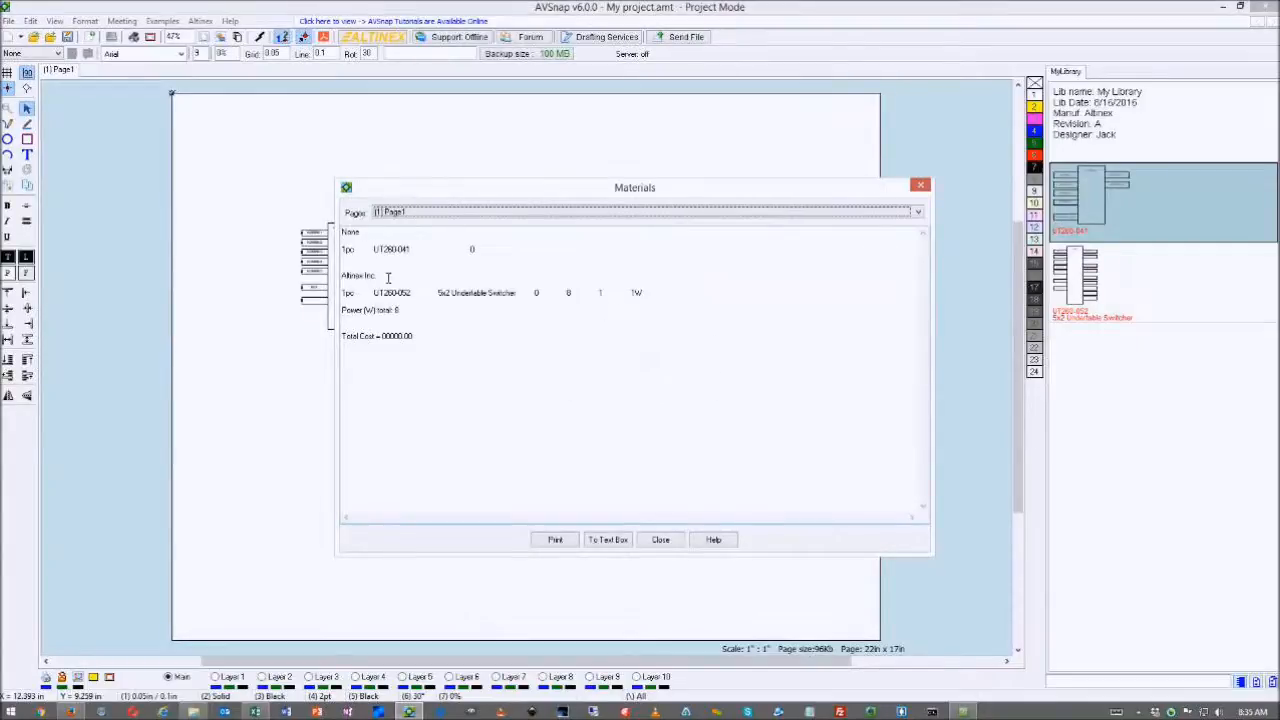
pyautogui.click(348, 253)
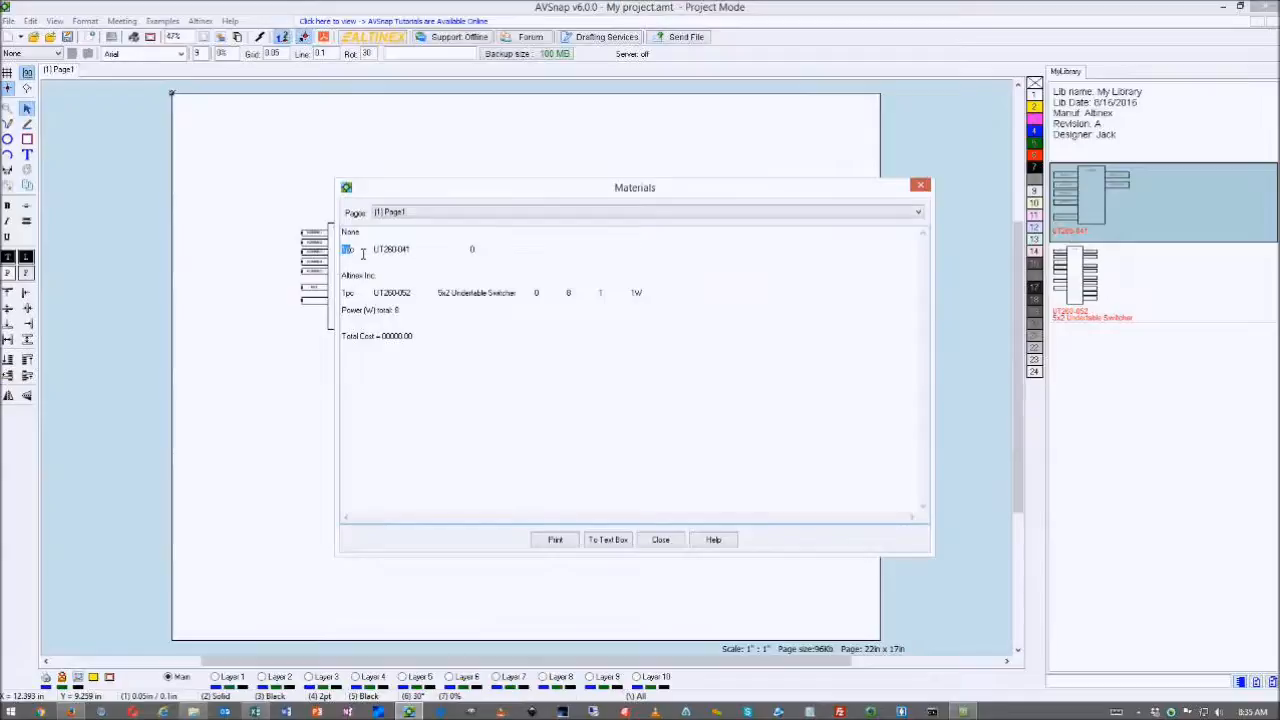
pyautogui.moveTo(367, 253); pyautogui.dragTo(483, 256)
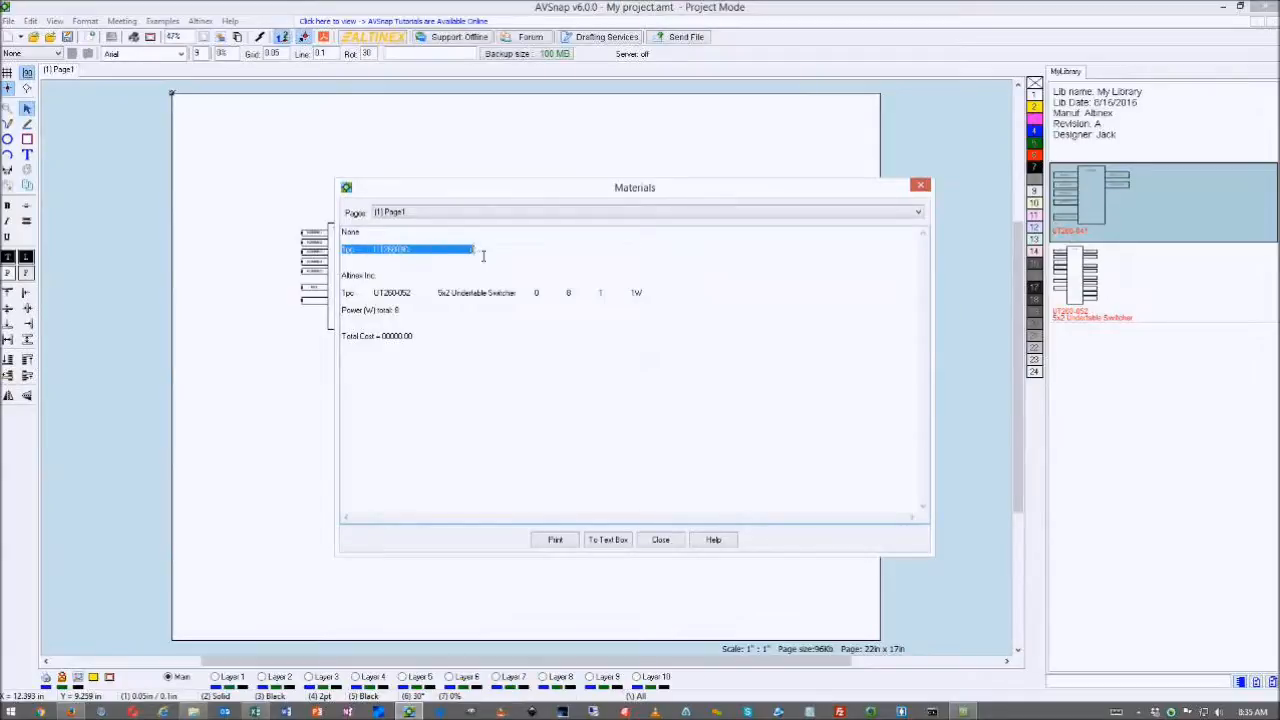
pyautogui.moveTo(348, 298); pyautogui.dragTo(420, 298)
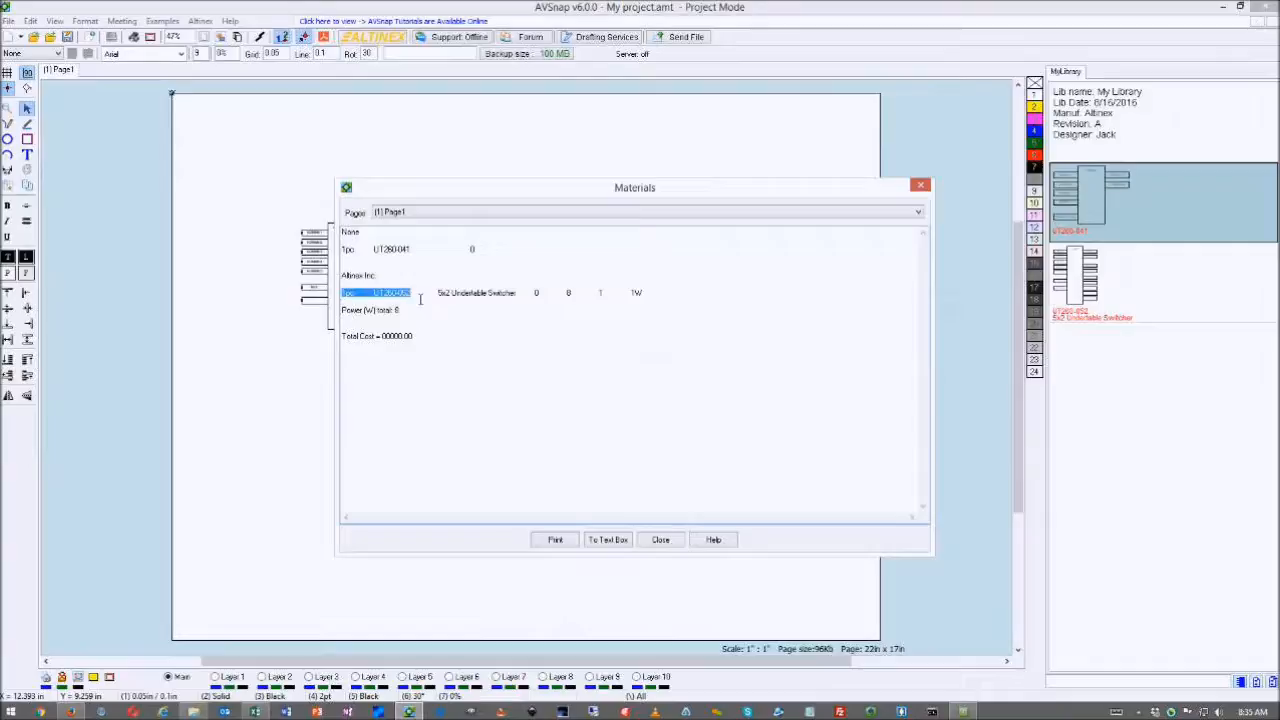
pyautogui.moveTo(415, 256); pyautogui.dragTo(371, 253)
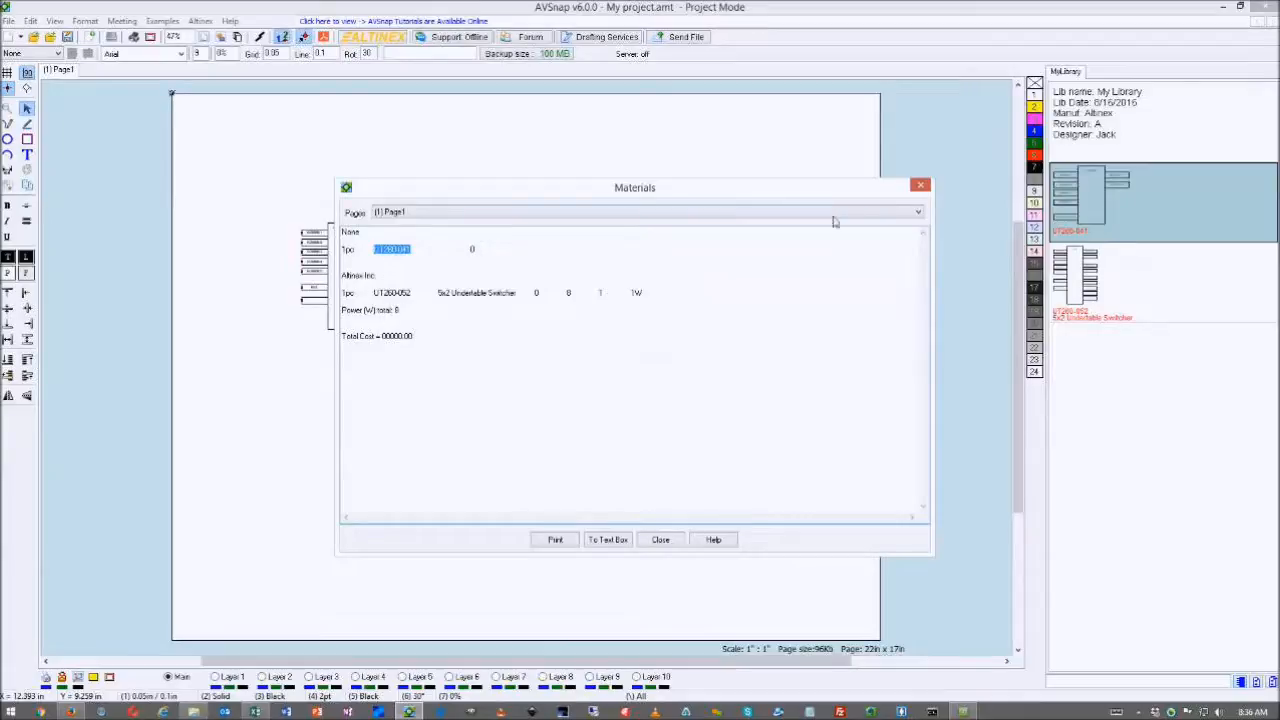
# - Close the Materials list and open MyLibrary for editing without saving the project
pyautogui.click(920, 185)
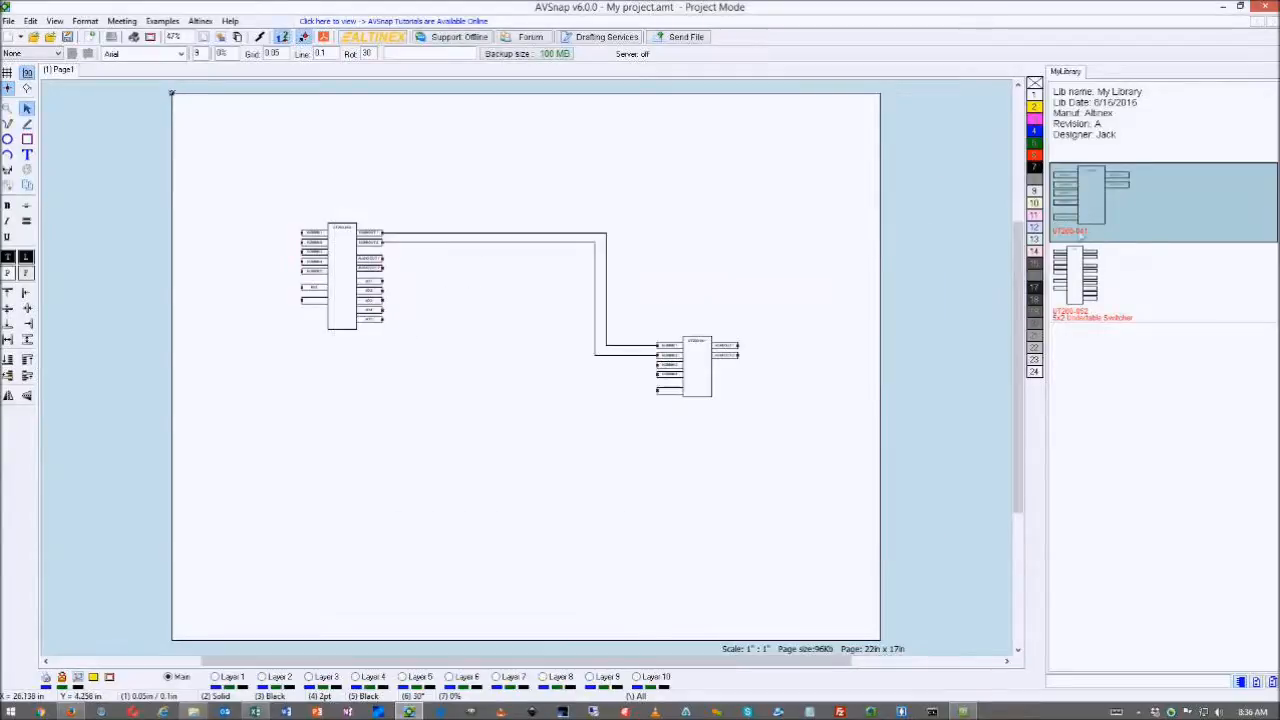
pyautogui.rightClick(1097, 206)
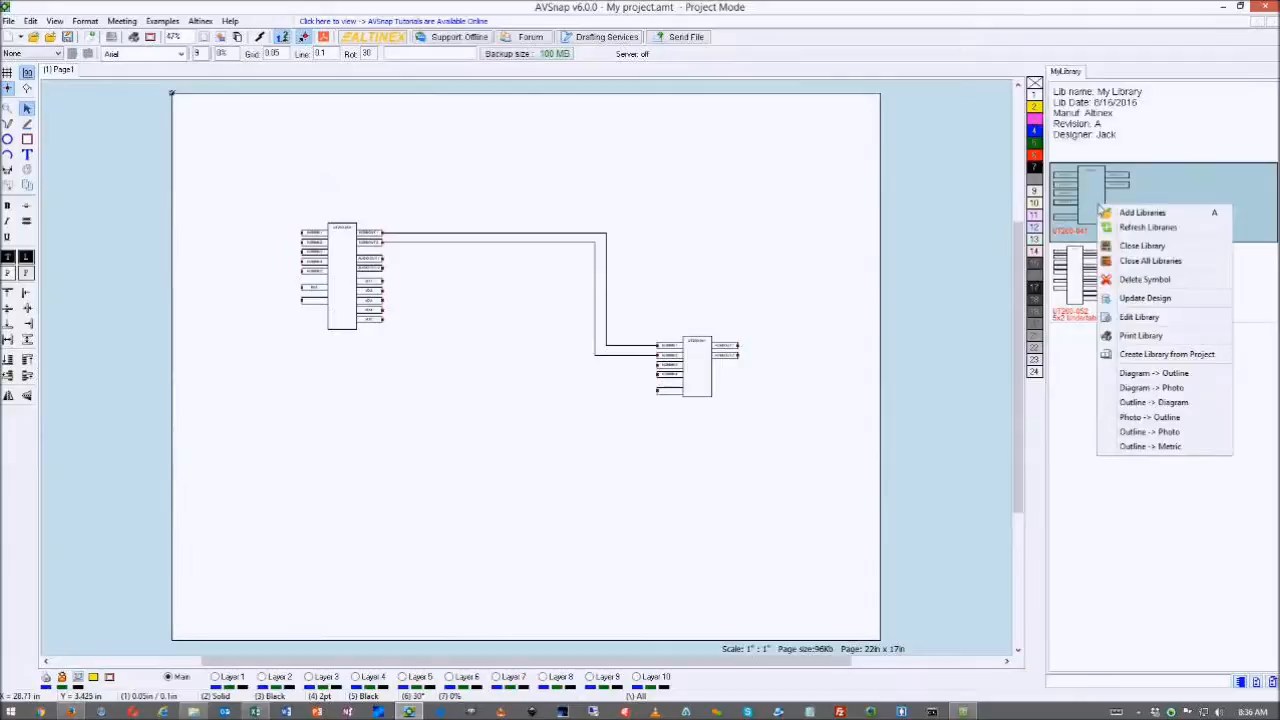
pyautogui.click(1110, 316)
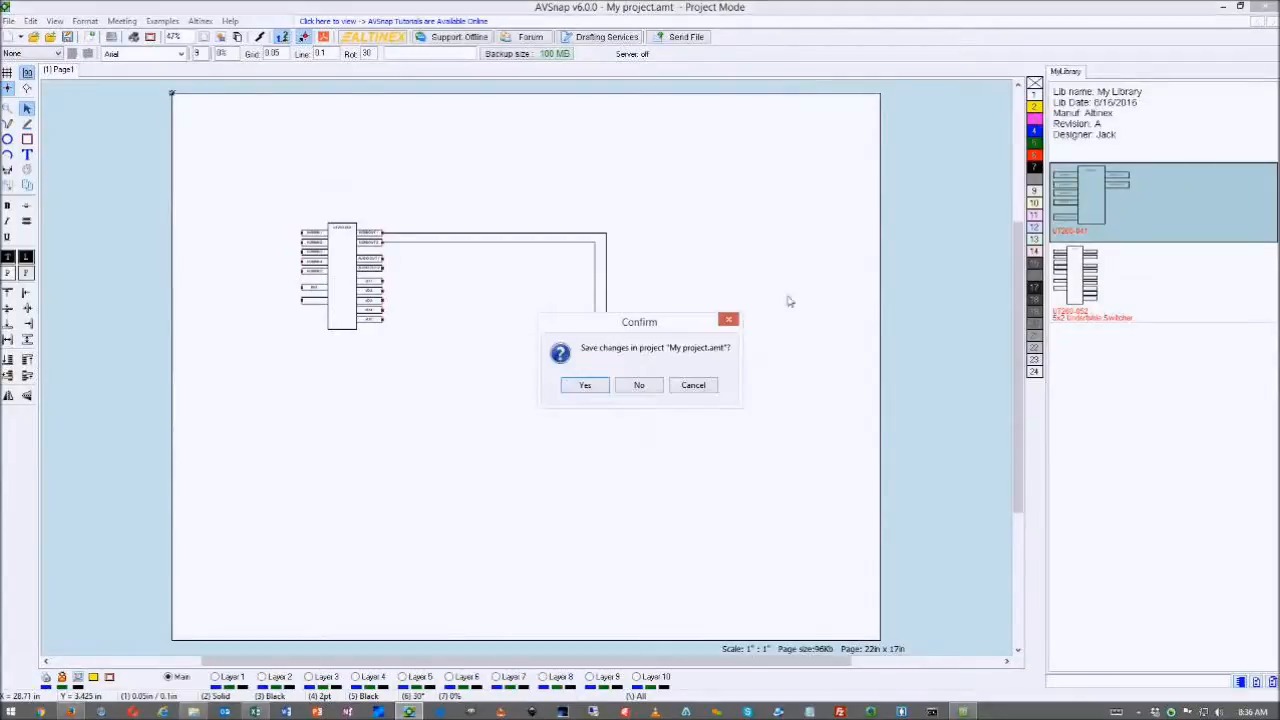
pyautogui.click(635, 385)
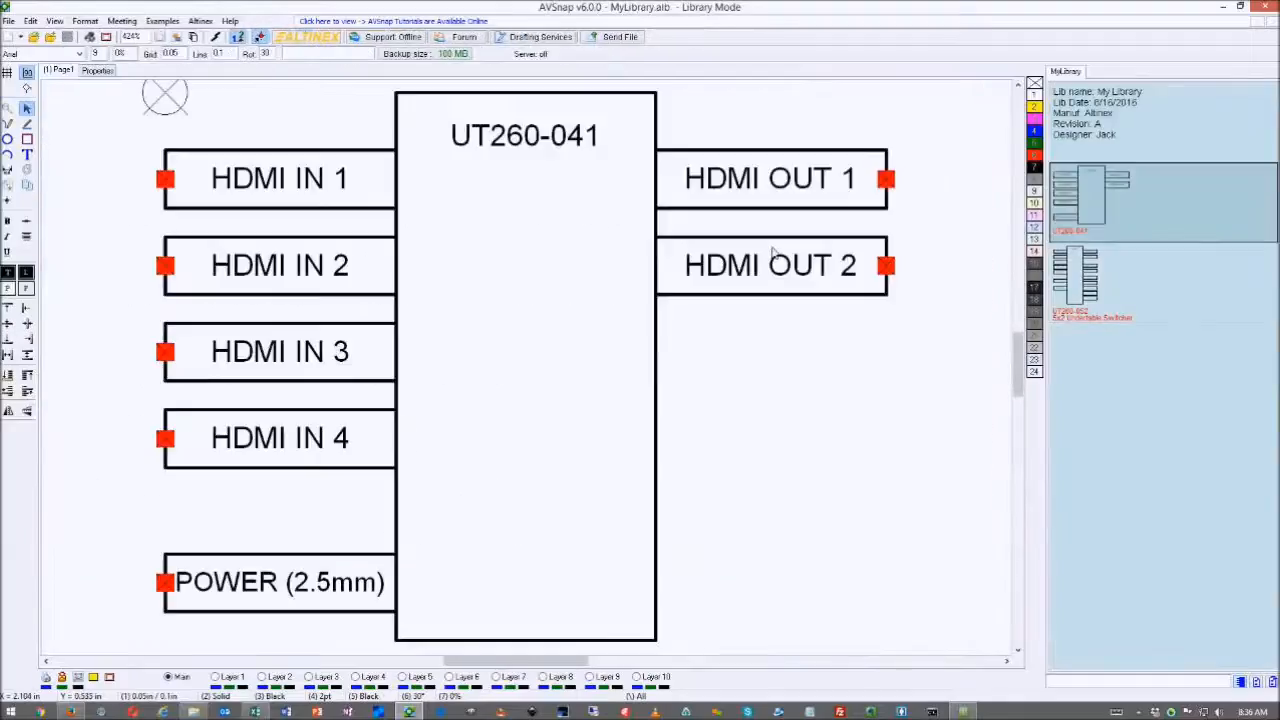
# - Enter power 4 W, manufacturer Altinex Inc and designator SW in the UT260-041 symbol's properties
pyautogui.click(99, 71)
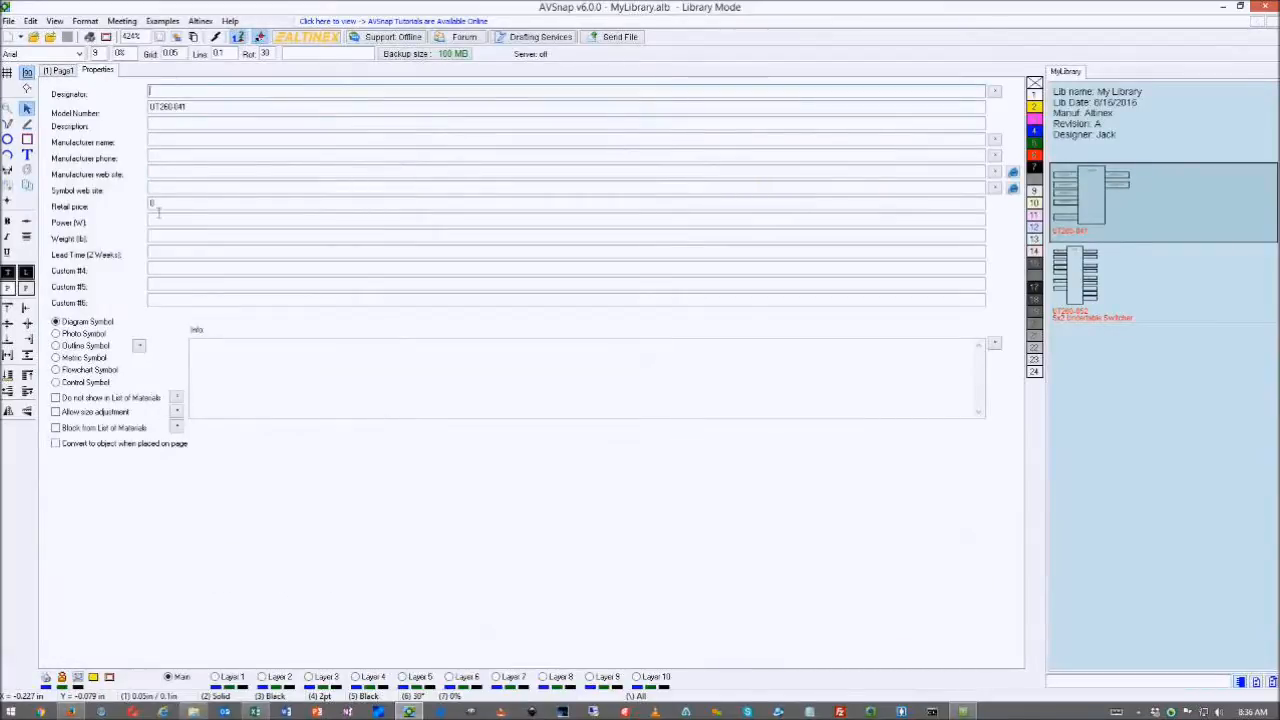
pyautogui.click(213, 220)
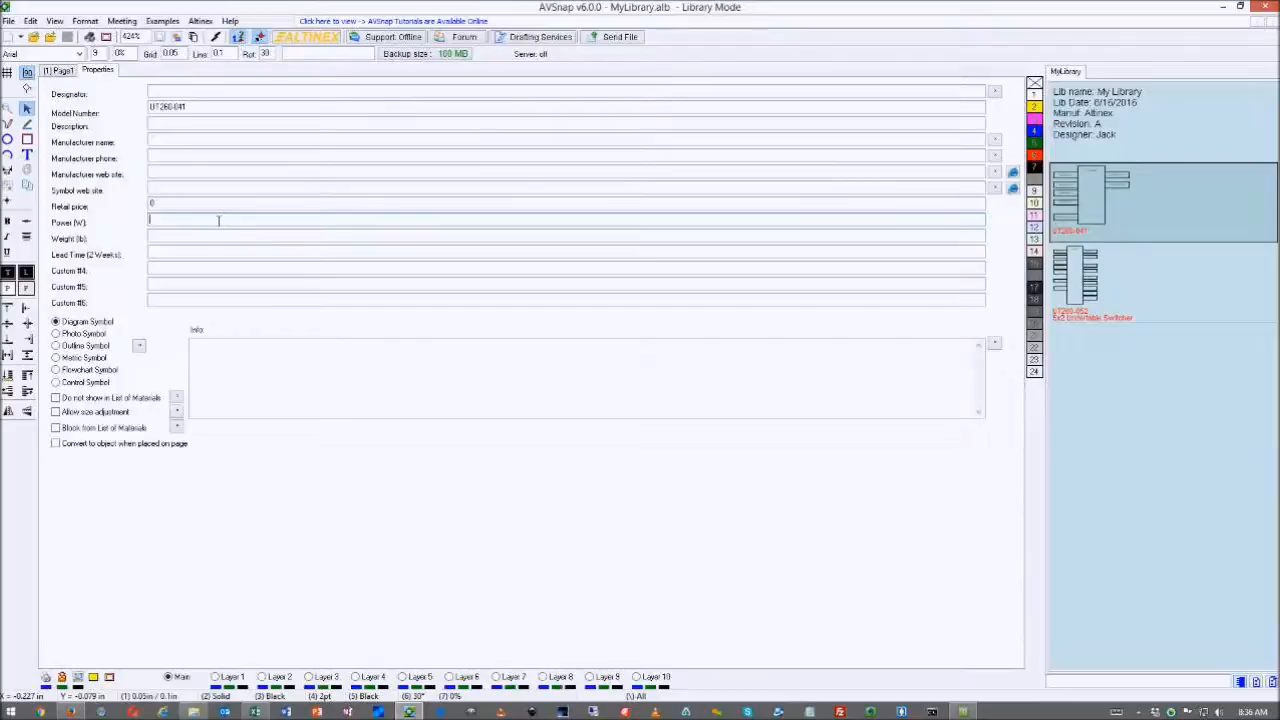
pyautogui.write('4')
pyautogui.click(163, 146)
pyautogui.write('Altinex Inc')
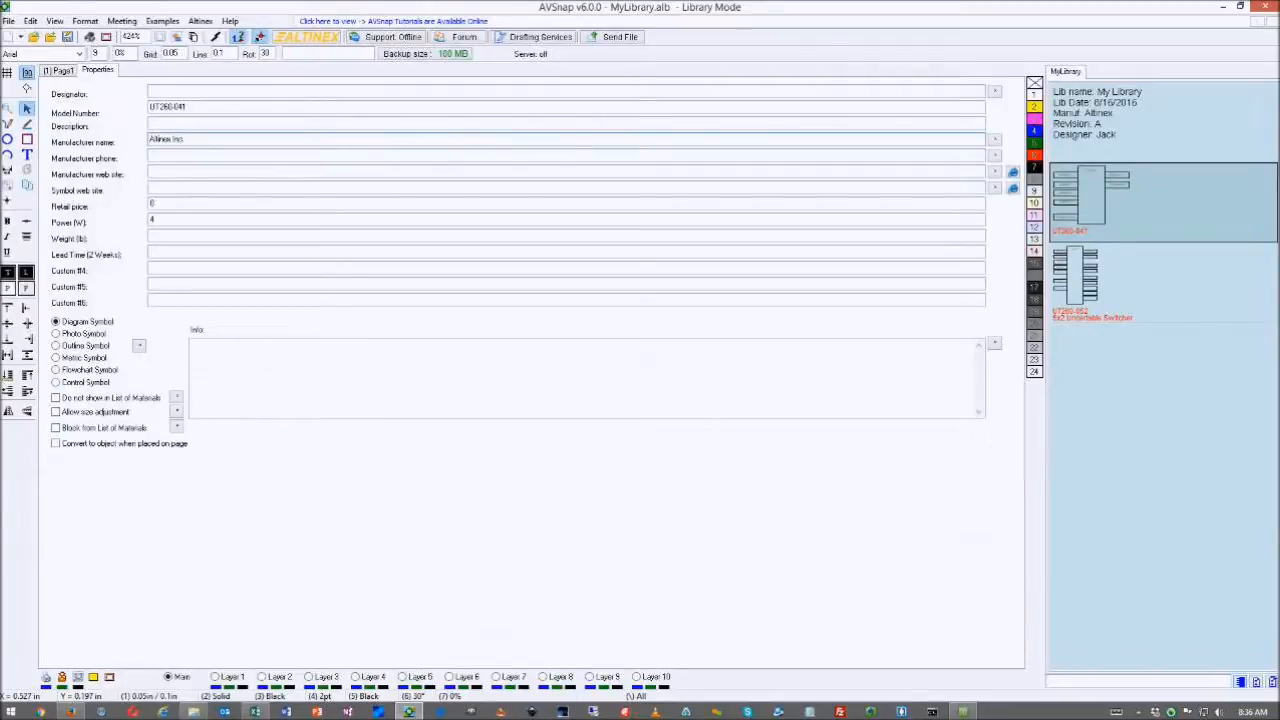
pyautogui.click(172, 93)
pyautogui.write('Swi')
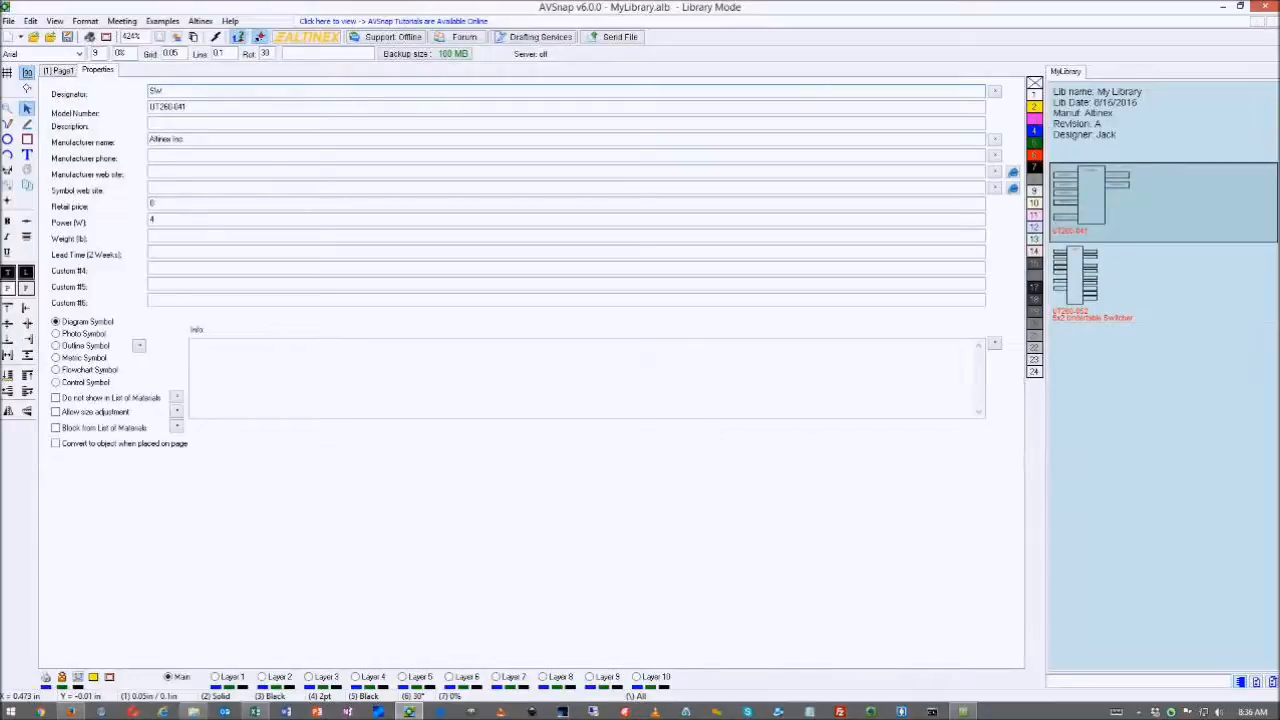
# - Compare with the UT260-052 symbol's properties, then return to UT260-041 and bring up the library menu
pyautogui.click(349, 144)
pyautogui.click(291, 125)
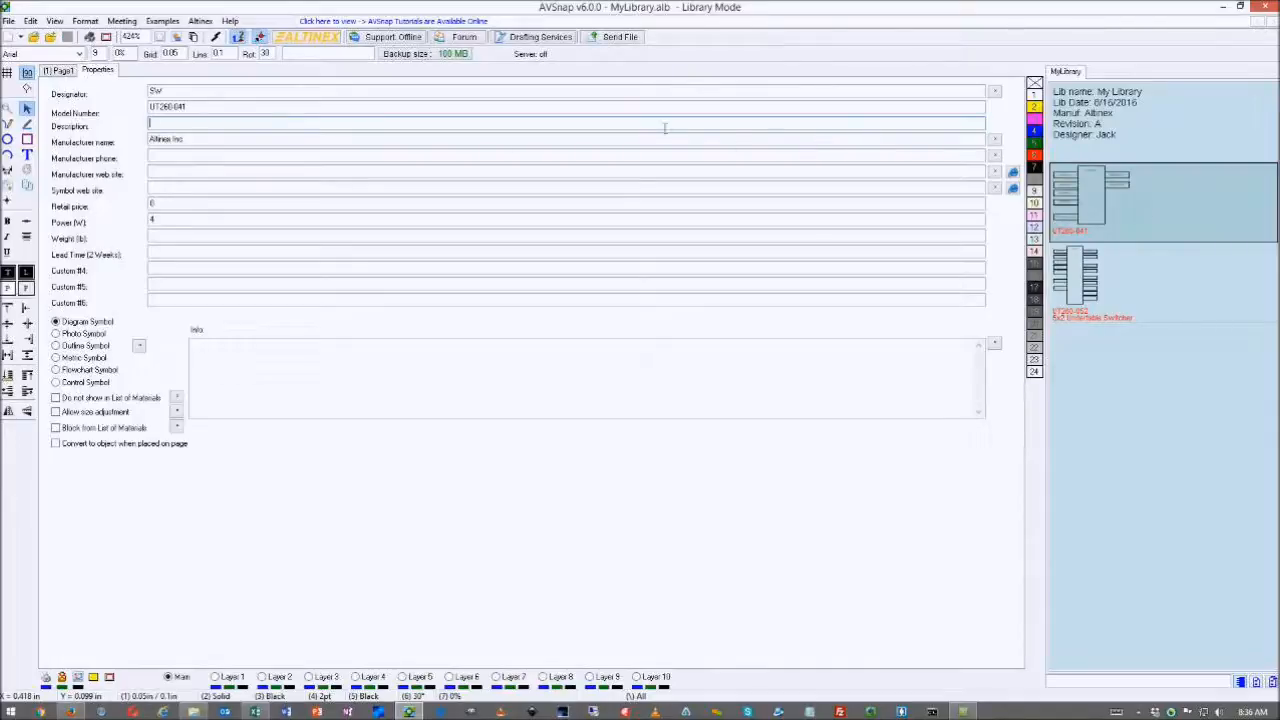
pyautogui.click(1096, 274)
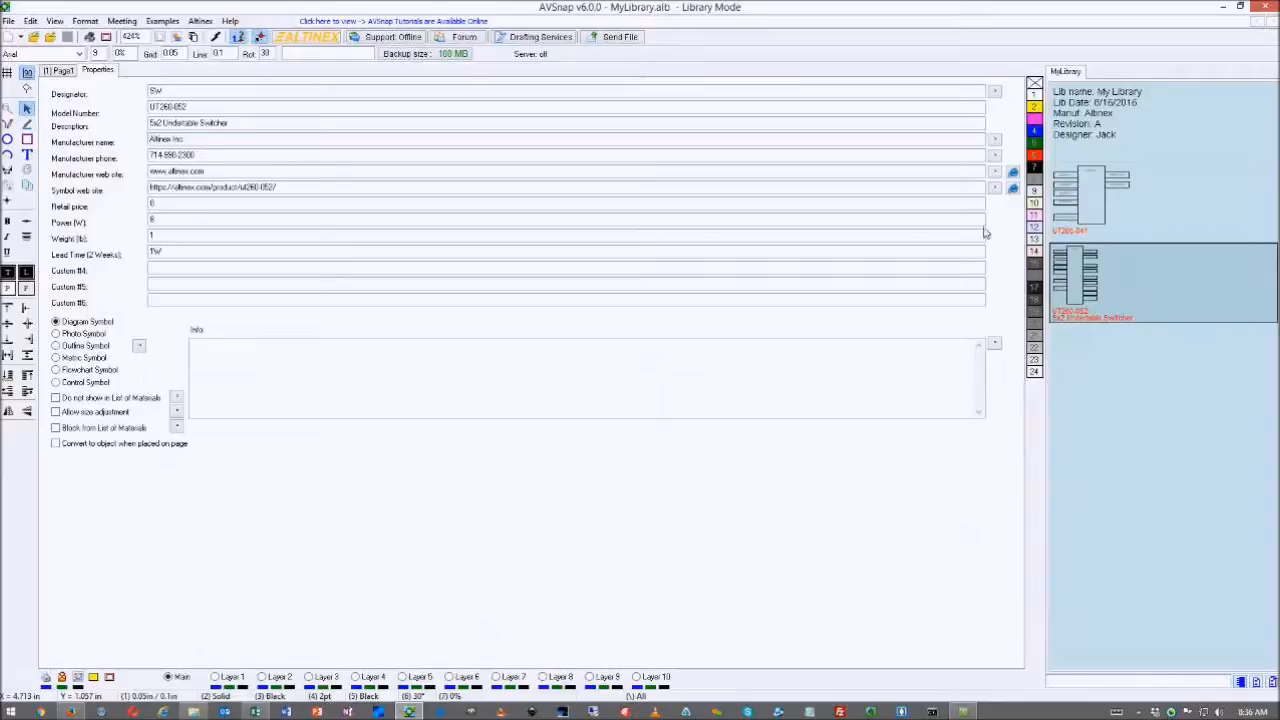
pyautogui.click(1105, 215)
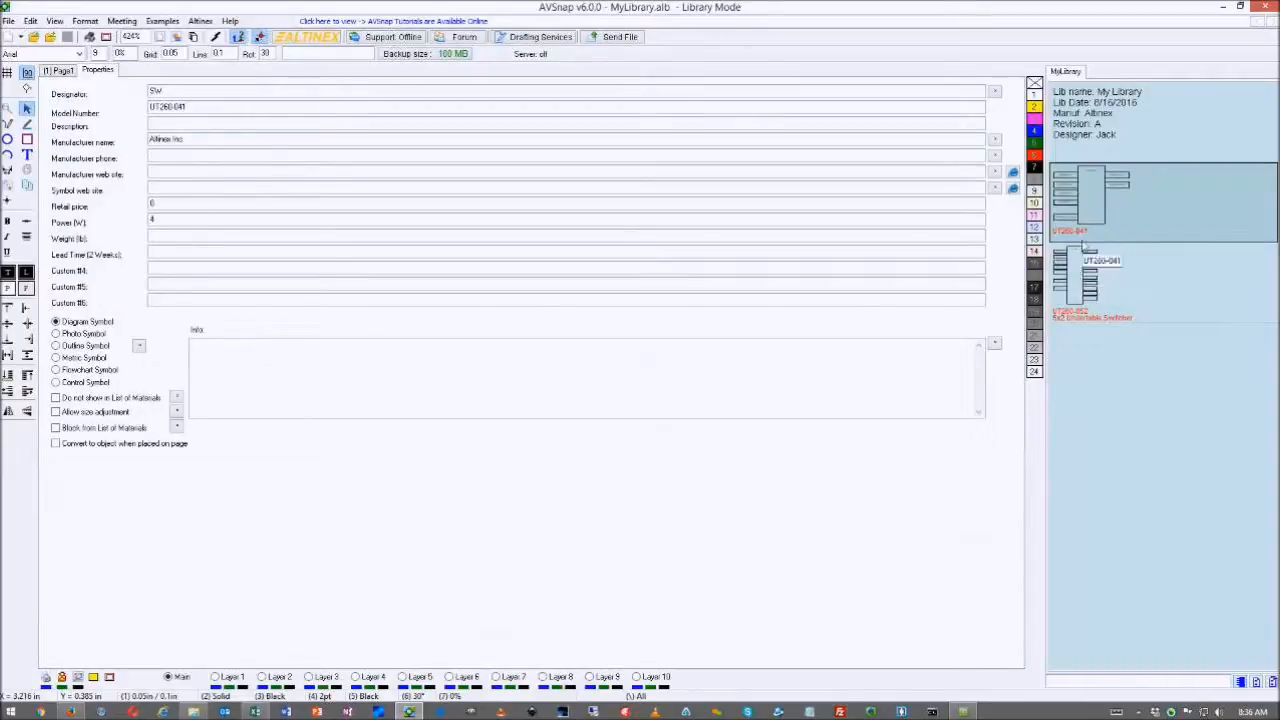
pyautogui.rightClick(1083, 208)
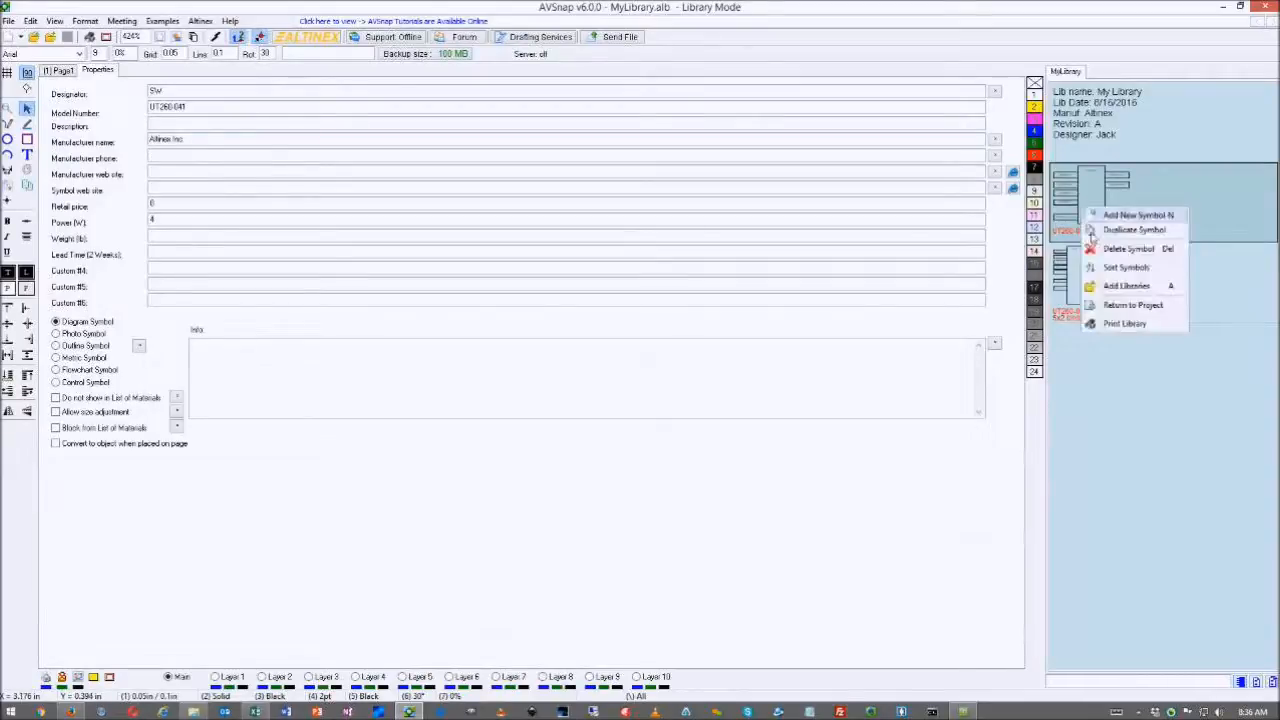
# - Return to the project diagram and check the right-hand UT260-041 switcher's symbol properties
pyautogui.click(1117, 307)
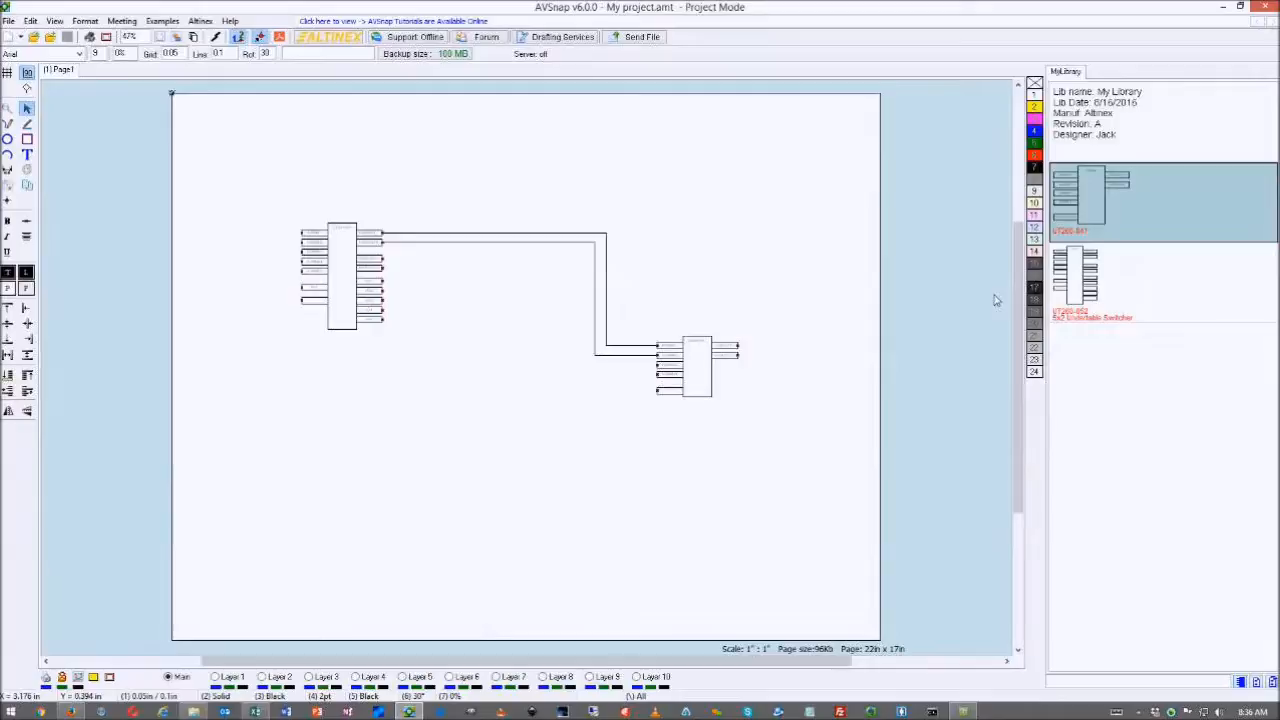
pyautogui.doubleClick(712, 346)
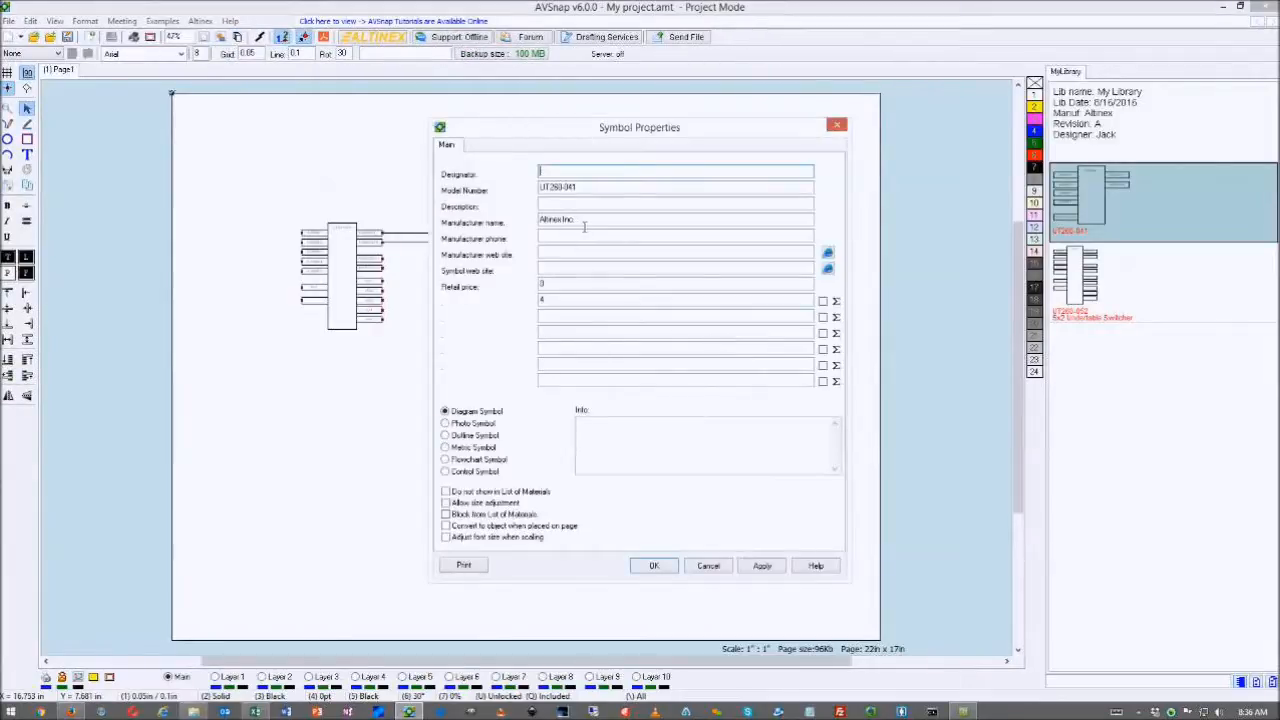
pyautogui.click(562, 176)
pyautogui.click(654, 565)
# - Review both part lines in the parts list, now listing Altinex Inc. and an 8 W total
pyautogui.hotkey('ctrl', 'm')
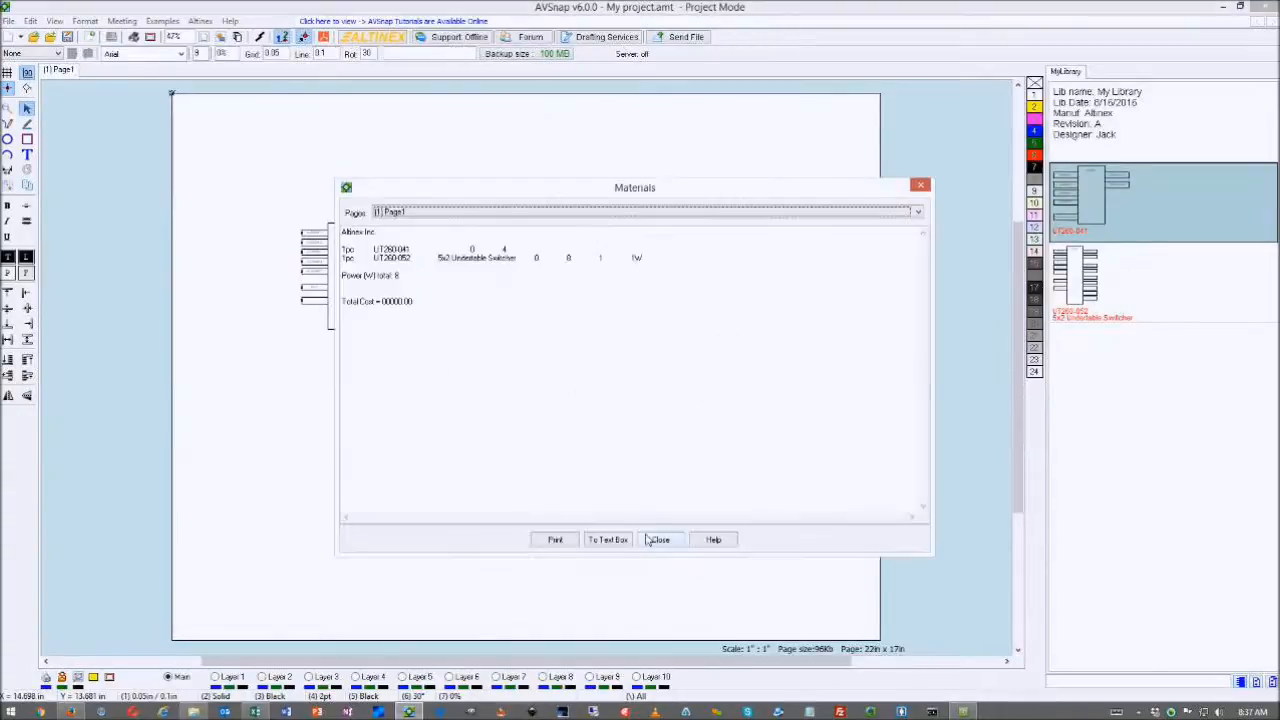
pyautogui.moveTo(348, 251); pyautogui.dragTo(685, 270)
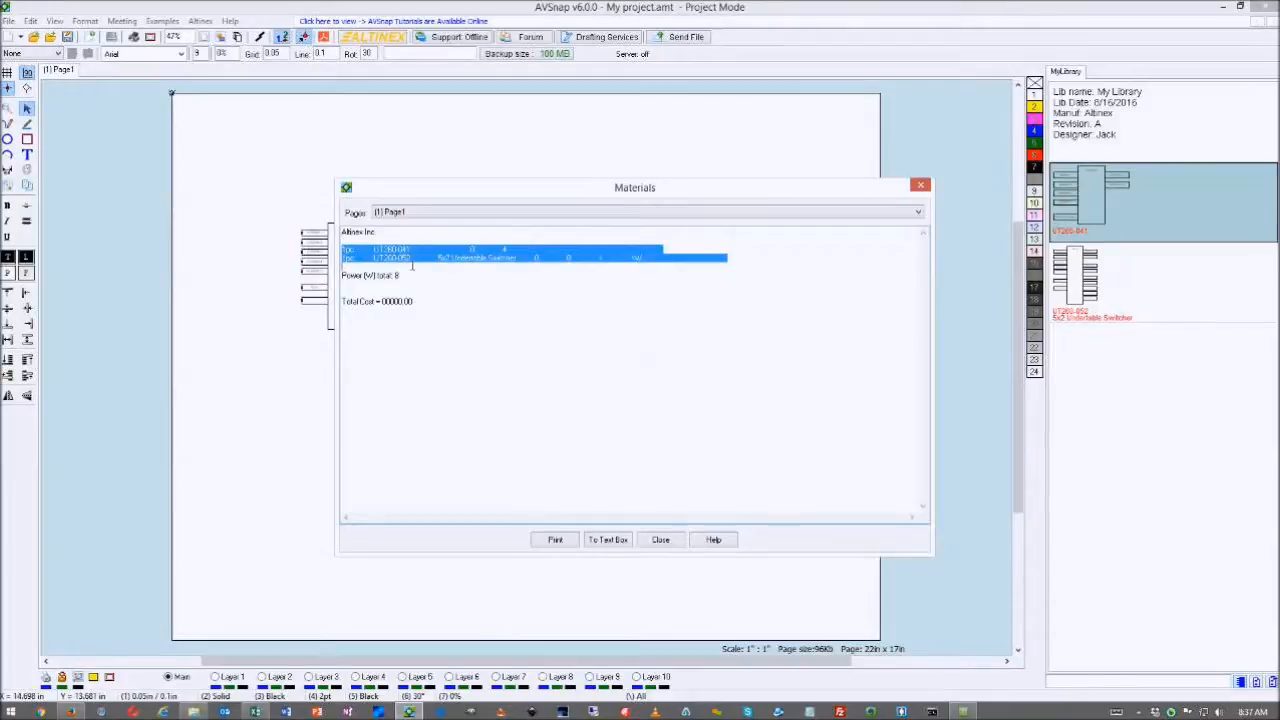
pyautogui.click(920, 185)
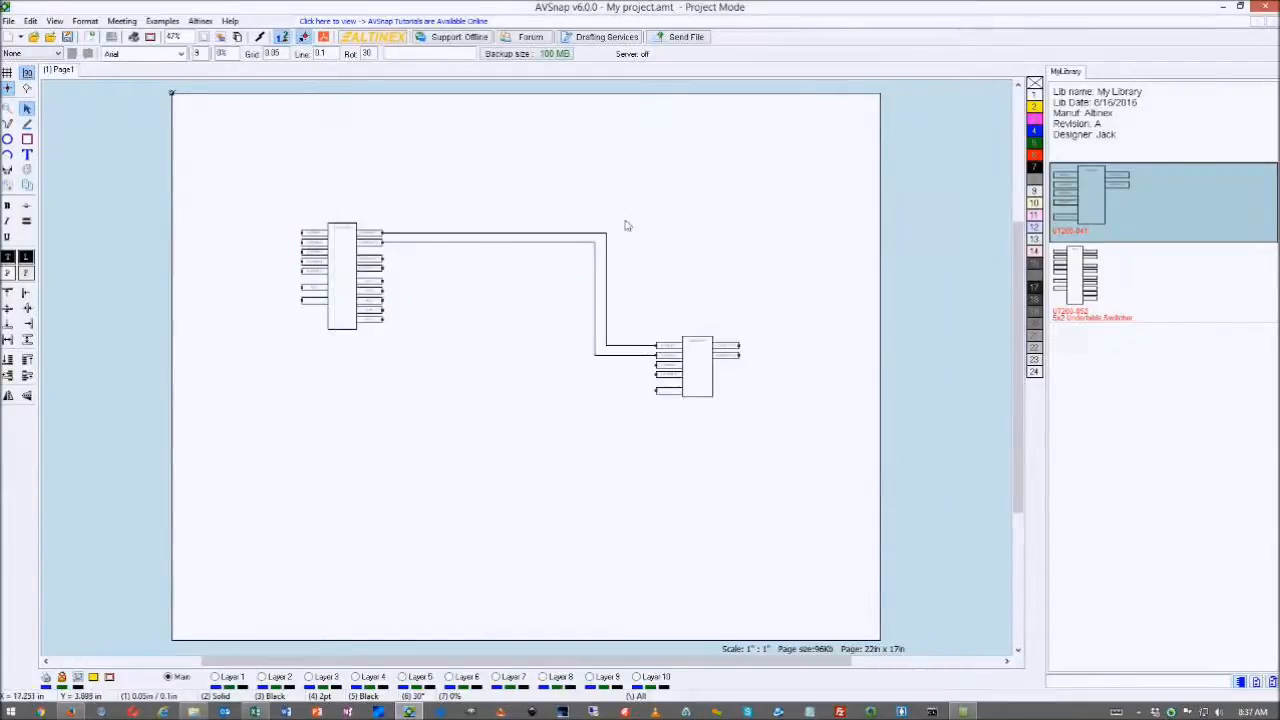
# - Name the top cable between the switchers HDMI 1 and show its net name
pyautogui.scroll(1, 425, 236)
pyautogui.scroll(1, 425, 236)
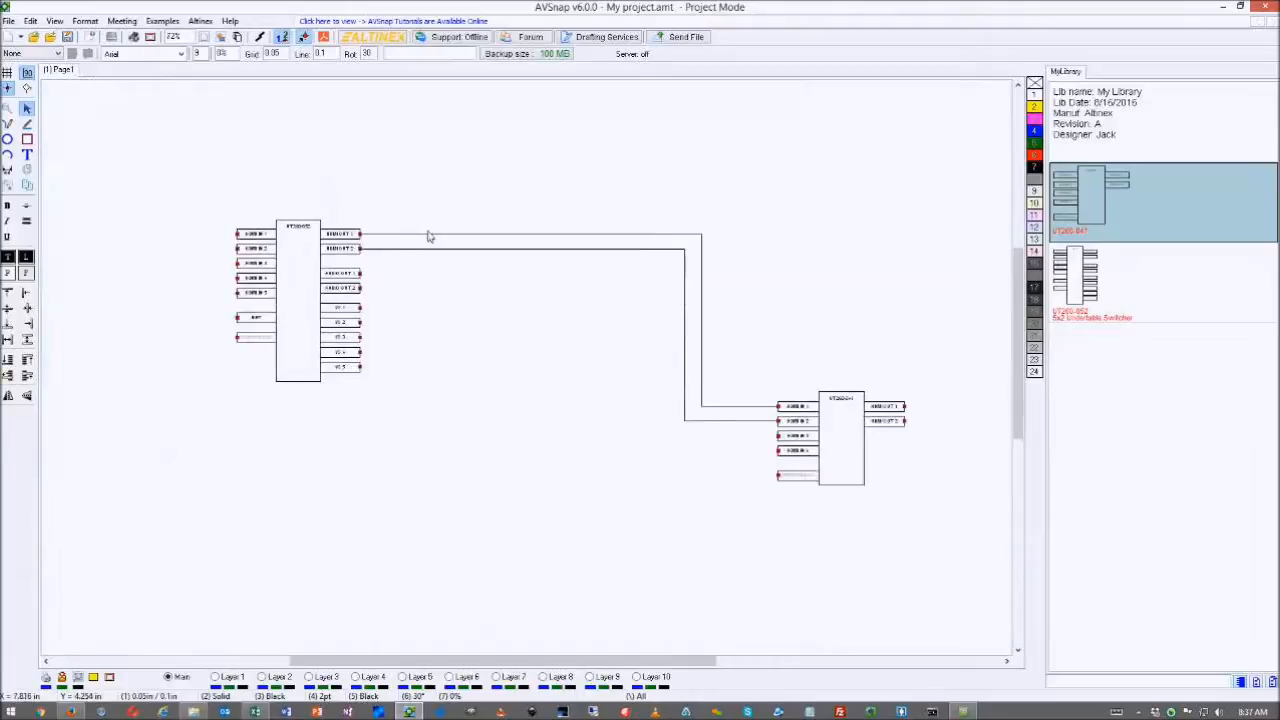
pyautogui.click(550, 236)
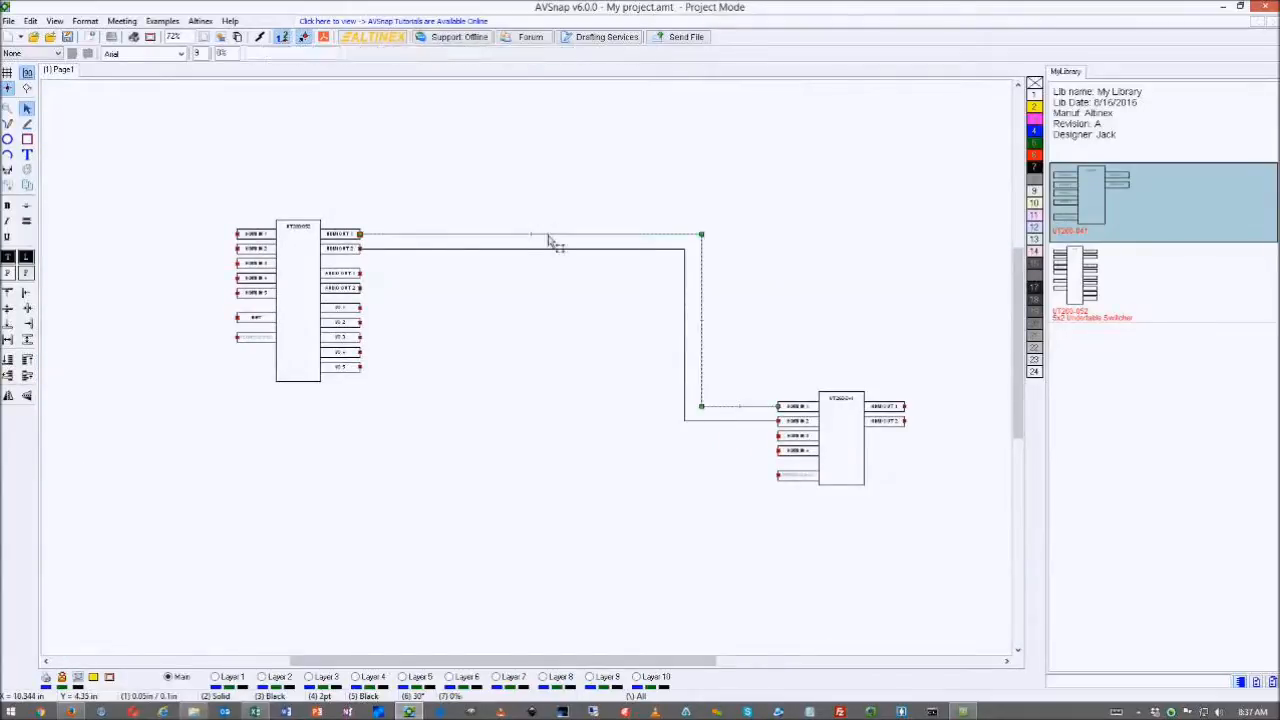
pyautogui.doubleClick(548, 240)
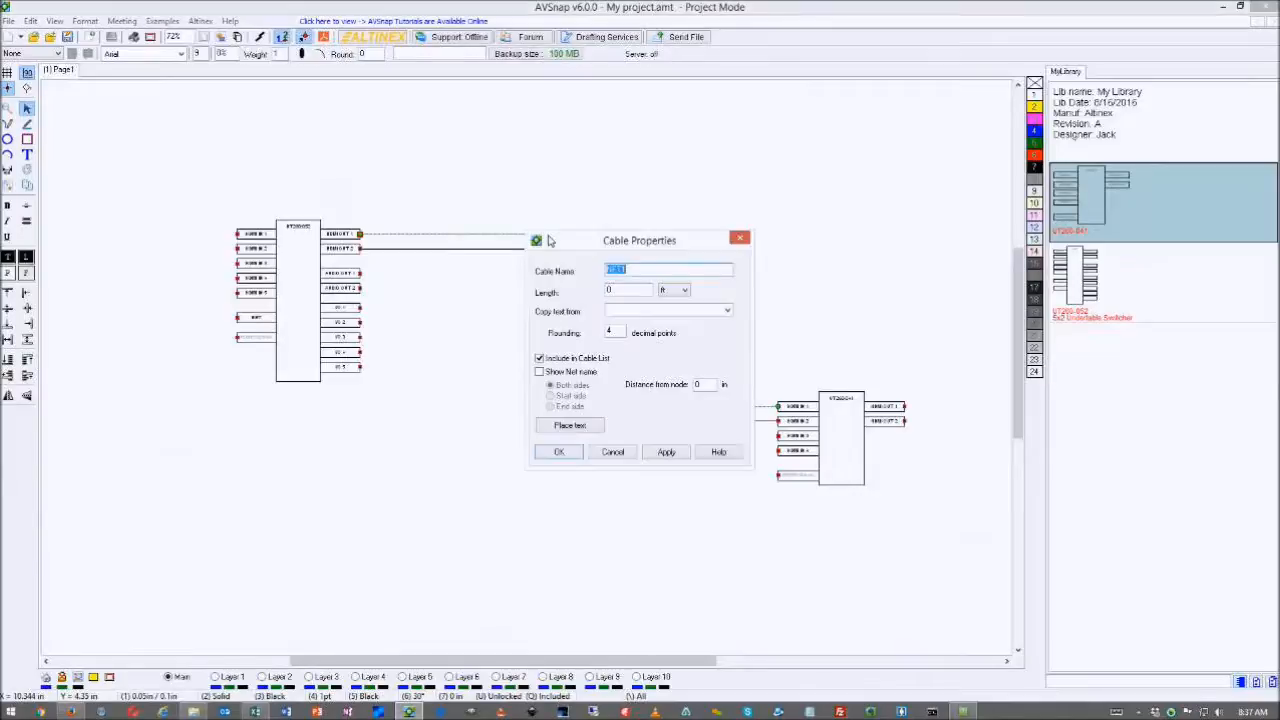
pyautogui.write('HM')
pyautogui.press('BackSpace')
pyautogui.press('BackSpace')
pyautogui.click(544, 371)
pyautogui.click(666, 452)
pyautogui.click(563, 453)
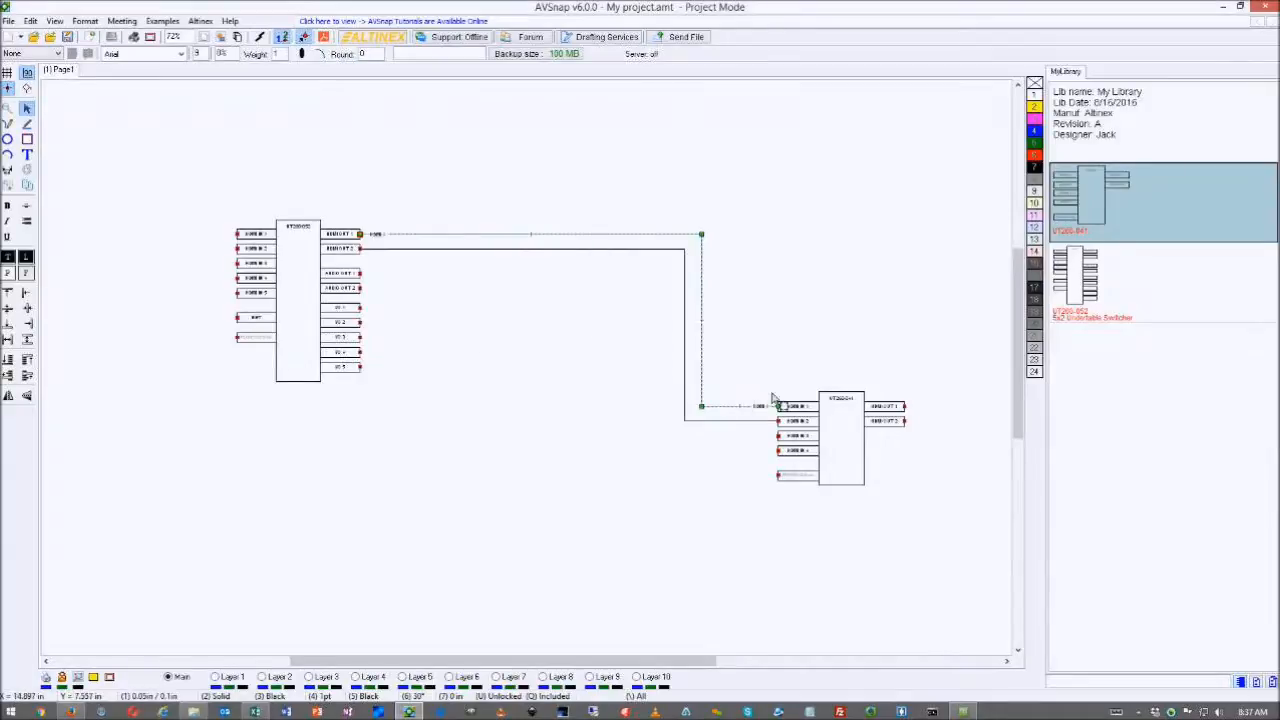
# - Name the HDMI OUT 2 to HDMI IN 2 cable HDMI 2, length 3 ft, with its net name shown
pyautogui.scroll(5, 771, 399)
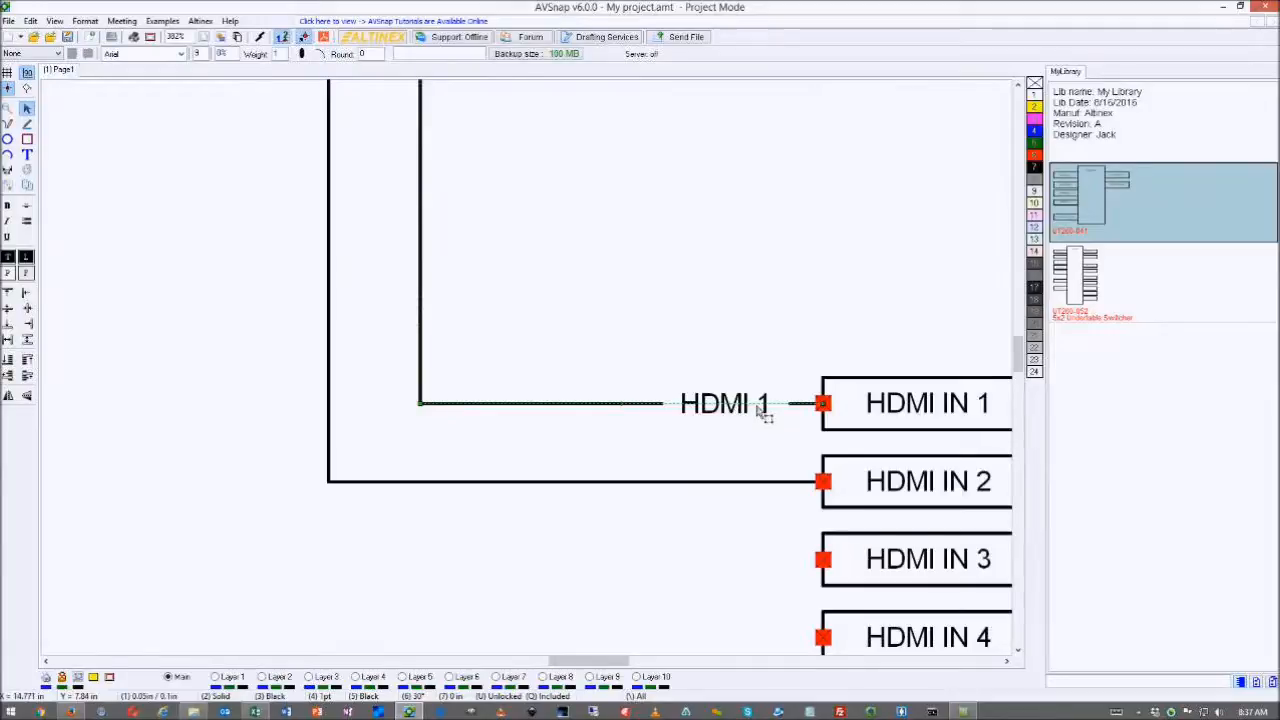
pyautogui.scroll(-5, 763, 416)
pyautogui.click(728, 428)
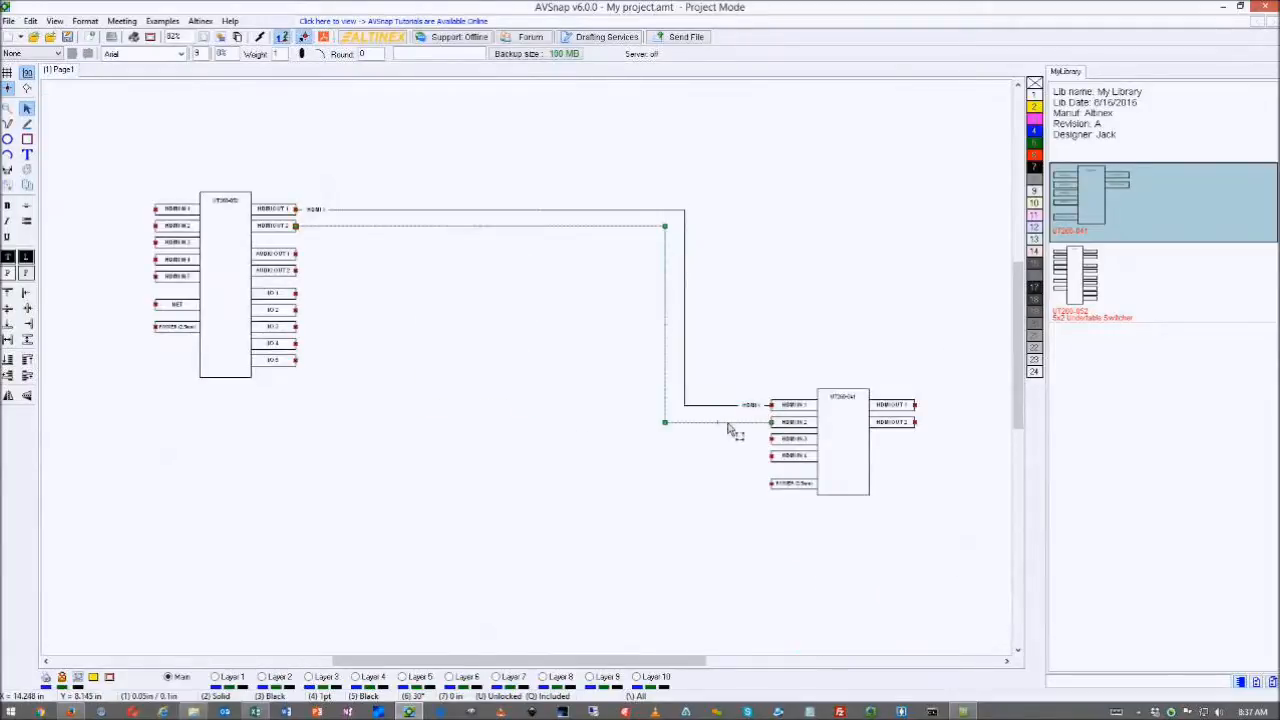
pyautogui.doubleClick(728, 428)
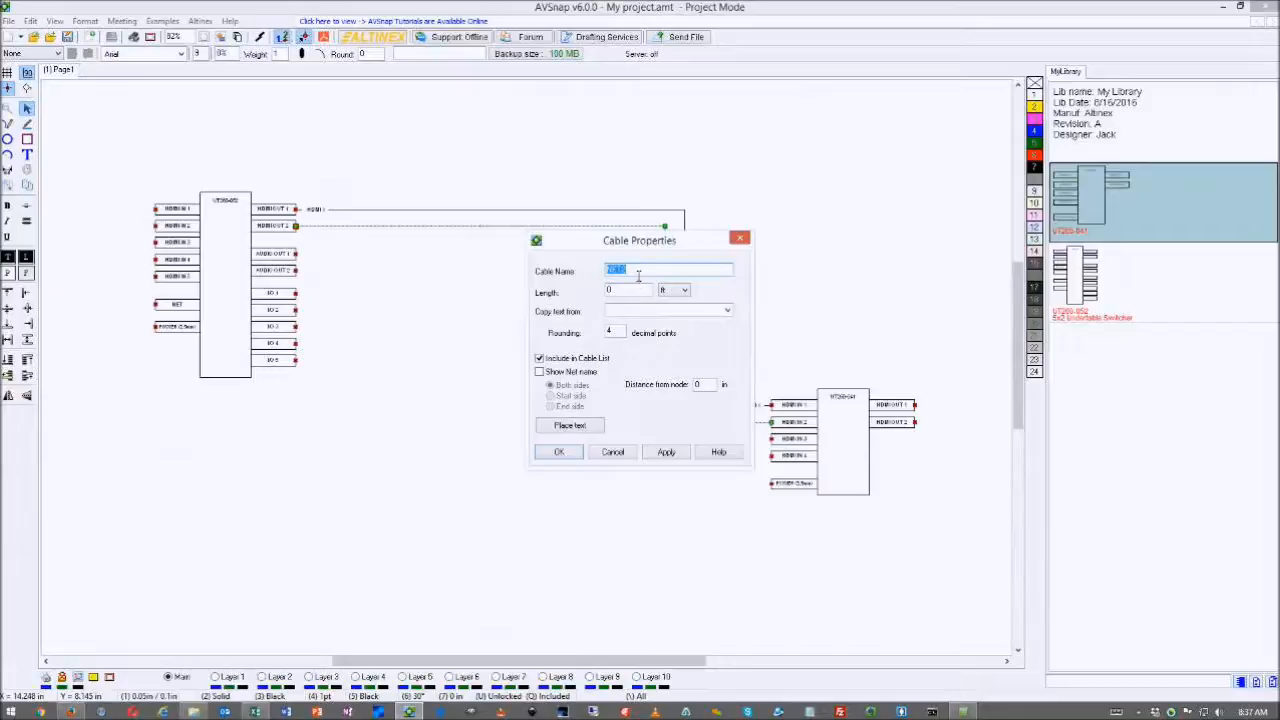
pyautogui.write('HDMI 2')
pyautogui.doubleClick(614, 292)
pyautogui.click(540, 371)
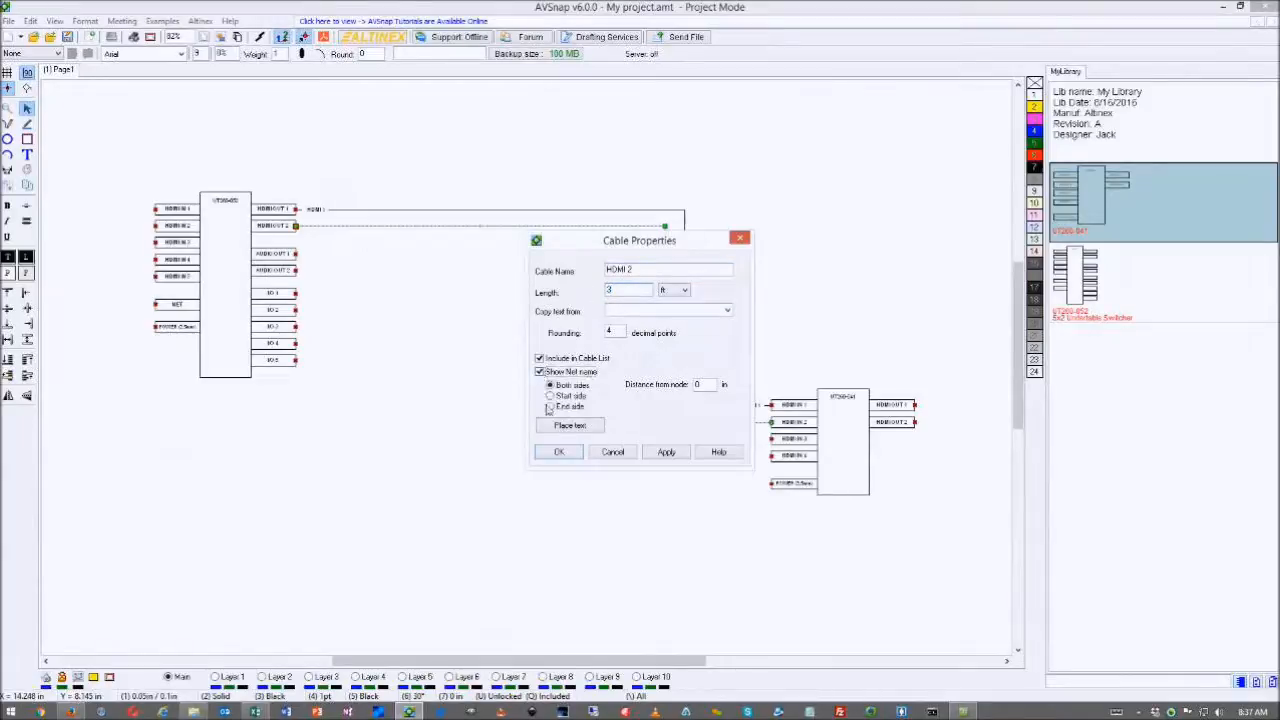
pyautogui.click(559, 452)
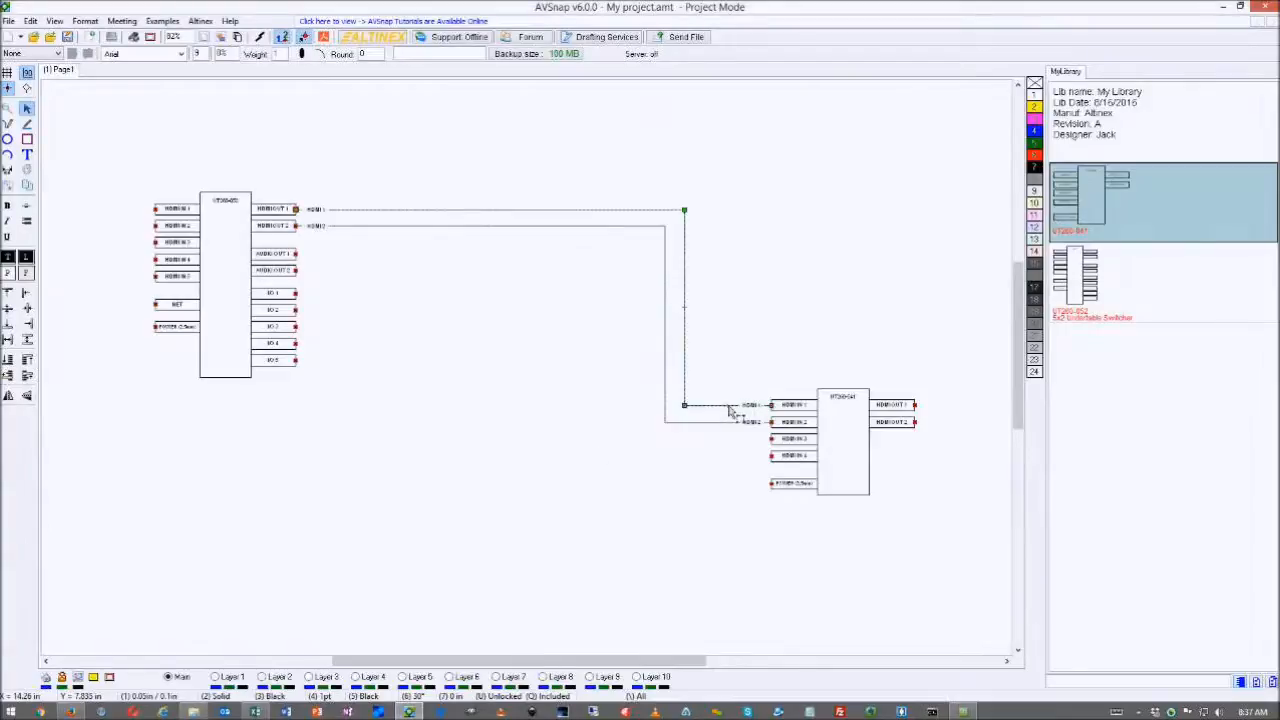
# - Change the HDMI 1 cable's length to 8 ft
pyautogui.doubleClick(729, 406)
pyautogui.moveTo(630, 293); pyautogui.dragTo(590, 290)
pyautogui.write('8')
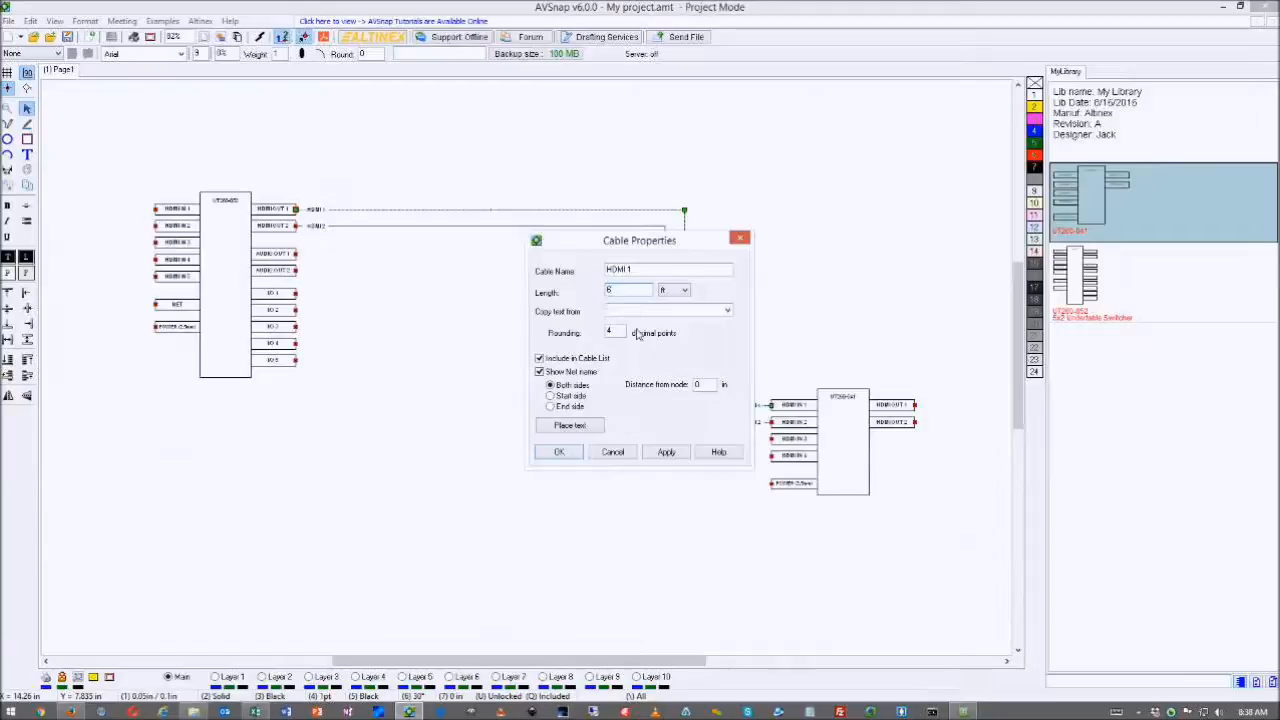
pyautogui.click(559, 452)
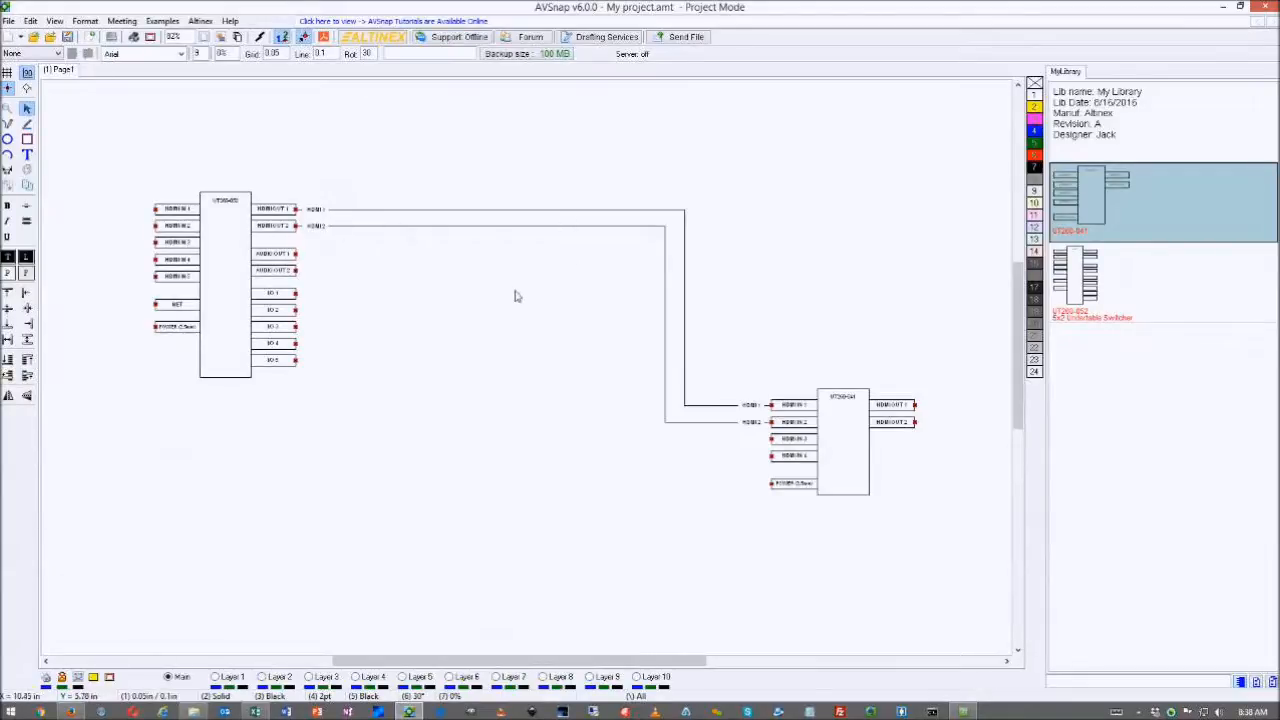
# - Open the Cables list with F9 and enlarge it to show more columns
pyautogui.press('F9')
pyautogui.moveTo(671, 221); pyautogui.dragTo(510, 124)
pyautogui.moveTo(656, 393); pyautogui.dragTo(943, 490)
pyautogui.moveTo(615, 134); pyautogui.dragTo(620, 224)
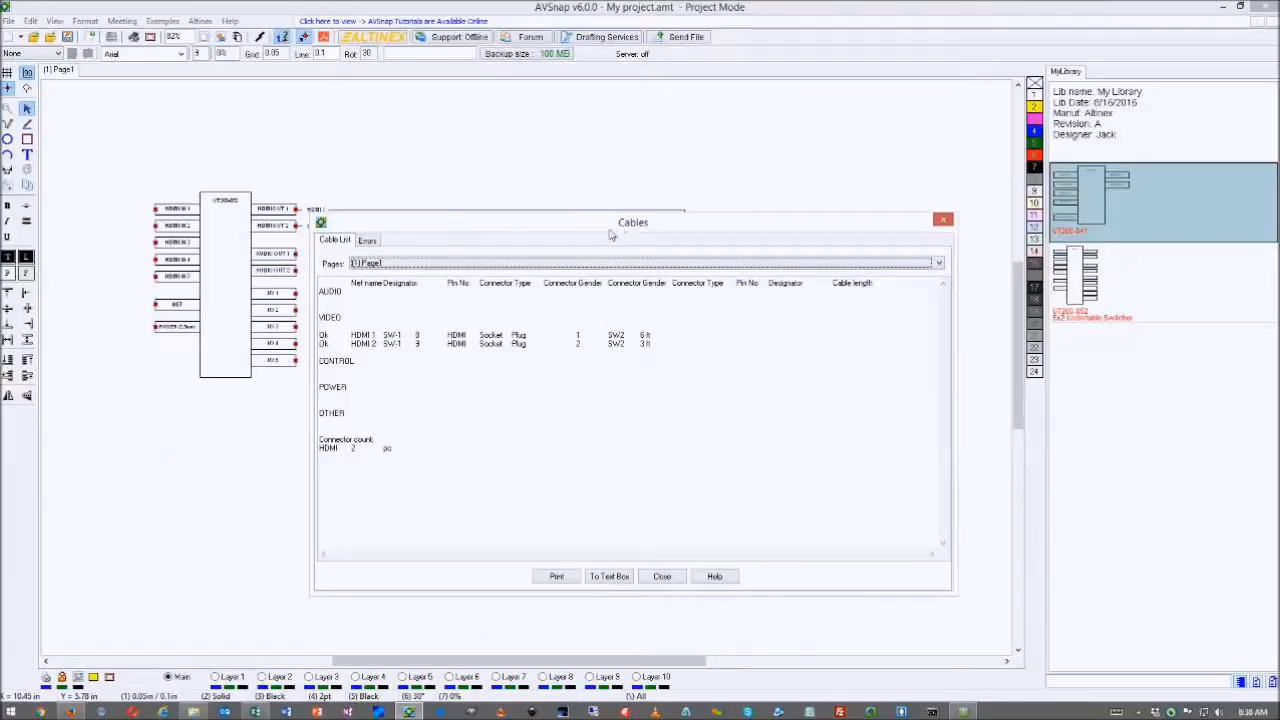
# - Inspect the cable list entries and the cable error checks
pyautogui.doubleClick(330, 318)
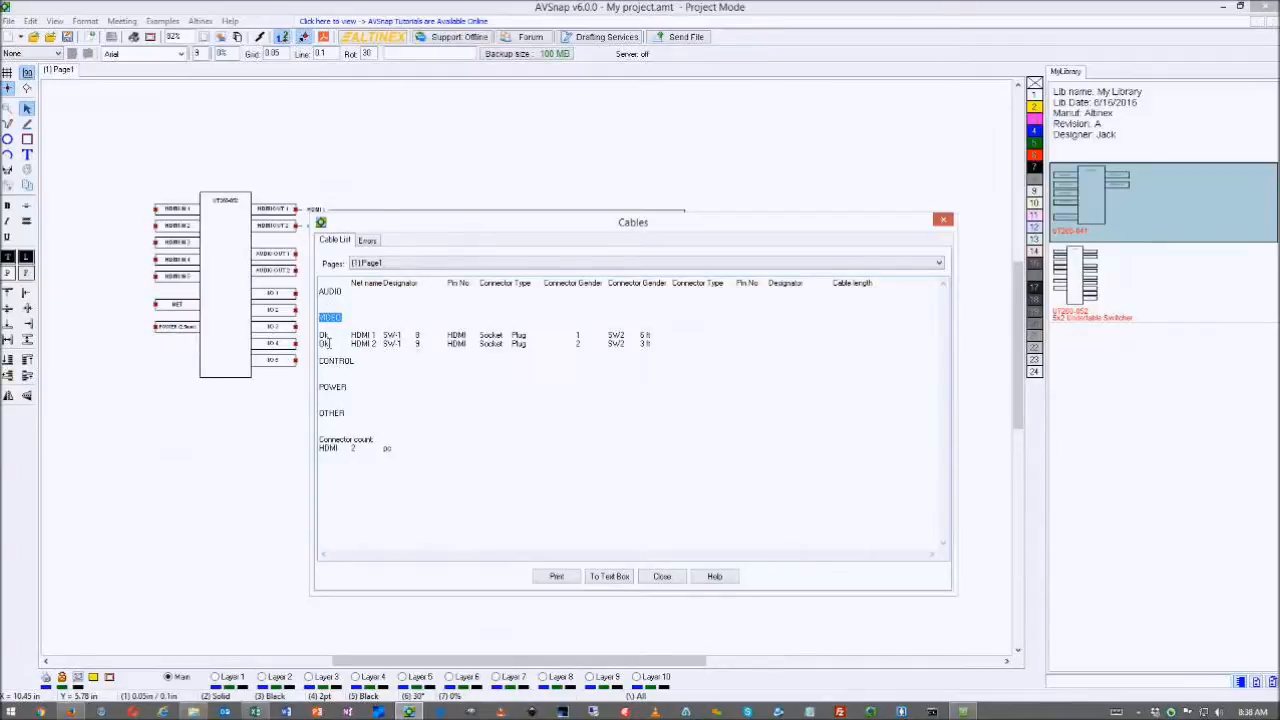
pyautogui.click(322, 336)
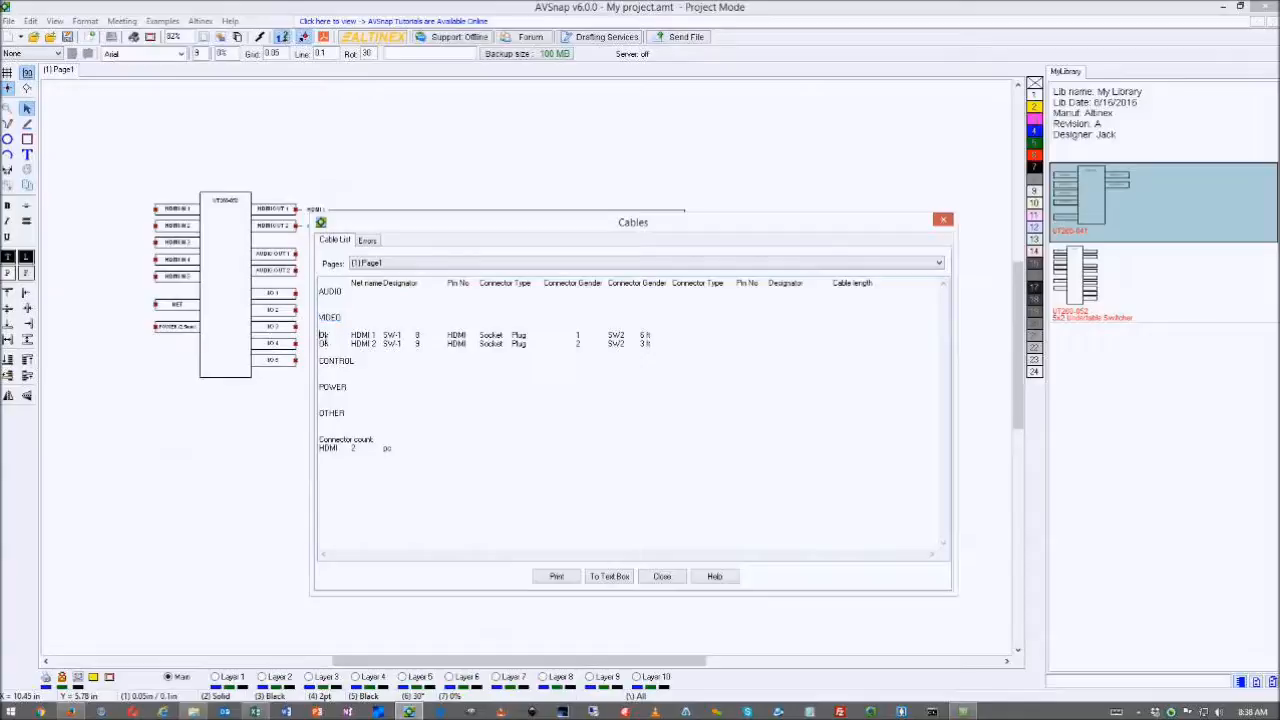
pyautogui.click(368, 241)
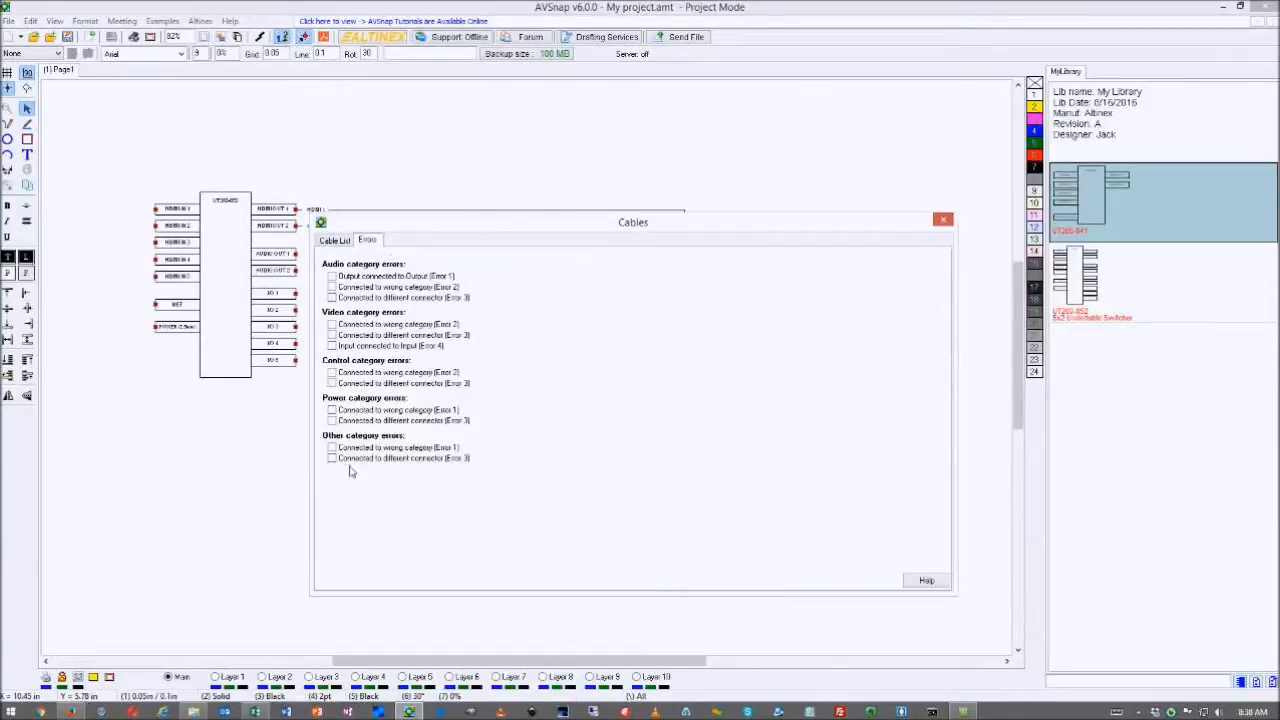
pyautogui.click(338, 242)
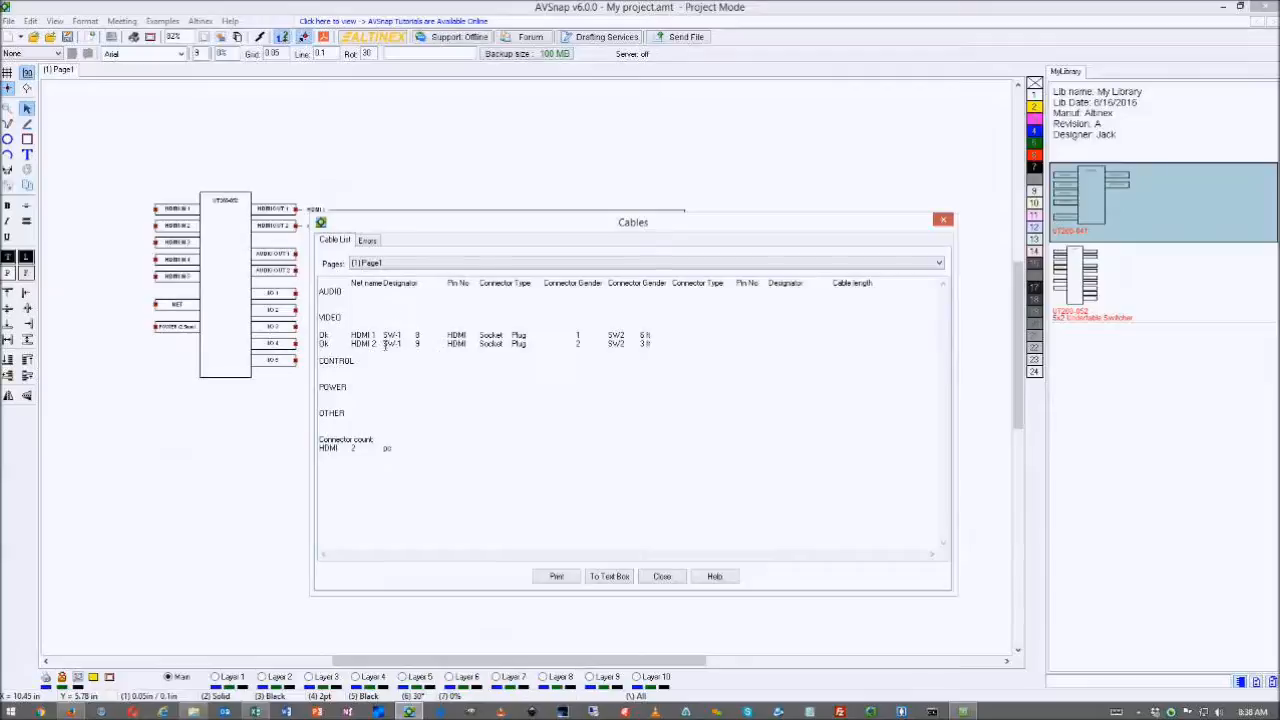
# - Select all the cable list text and switch to the Excel workbook
pyautogui.moveTo(350, 336); pyautogui.dragTo(420, 336)
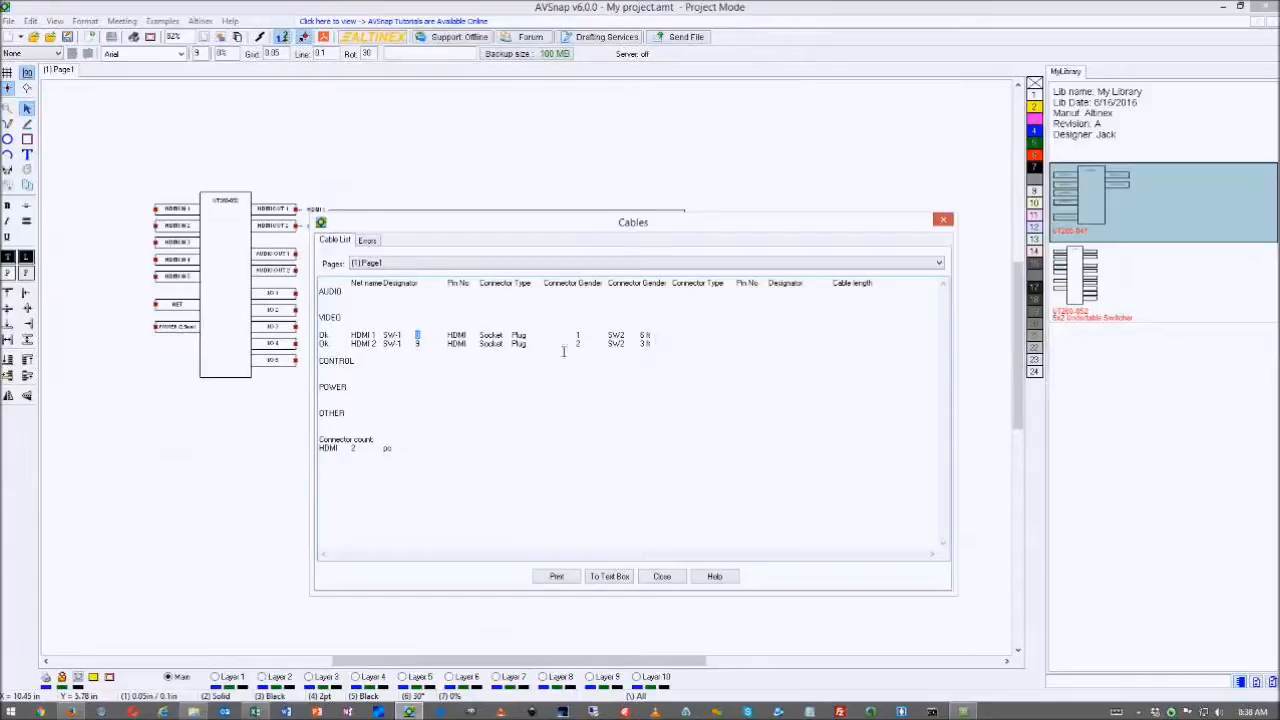
pyautogui.moveTo(550, 226); pyautogui.dragTo(558, 247)
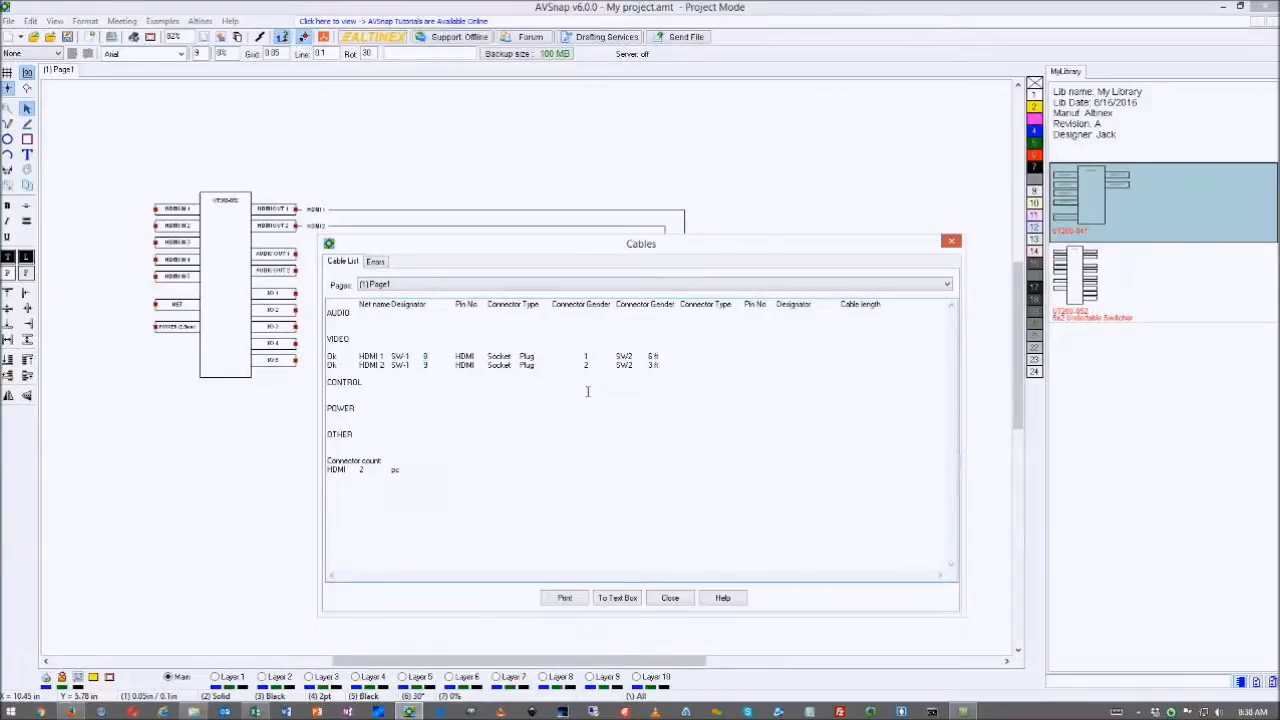
pyautogui.hotkey('ctrl', 'a')
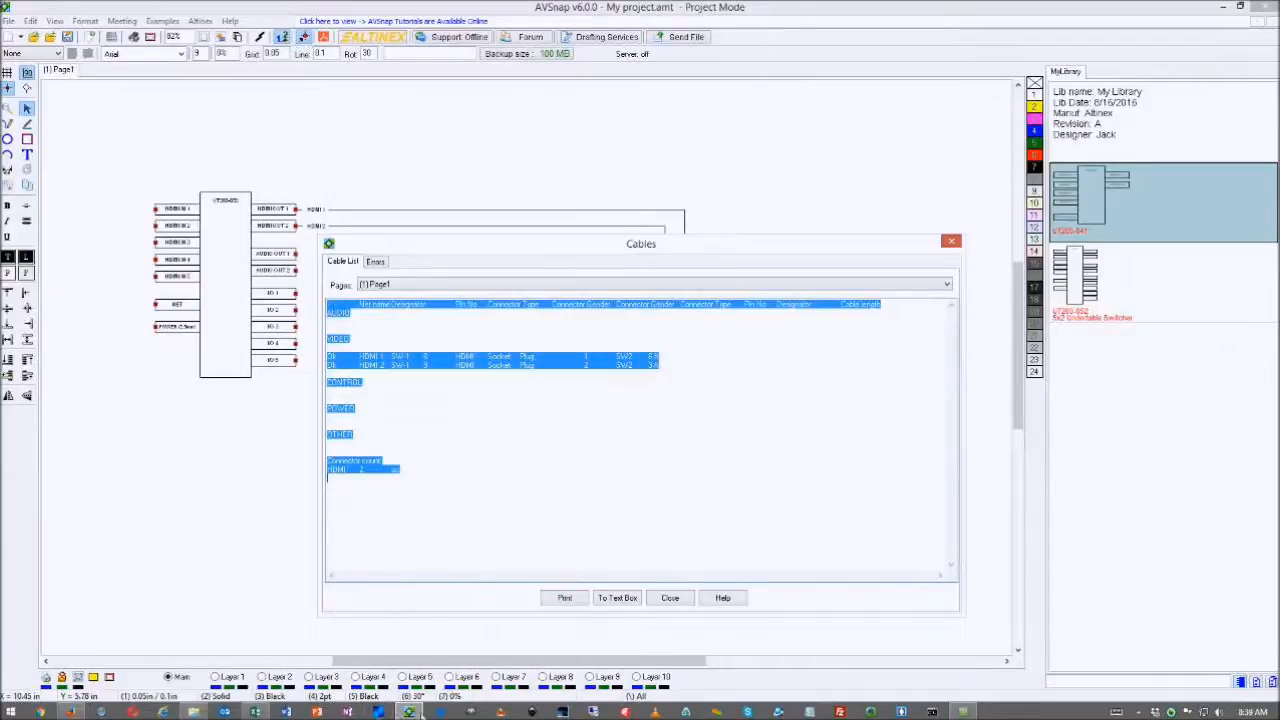
pyautogui.click(255, 711)
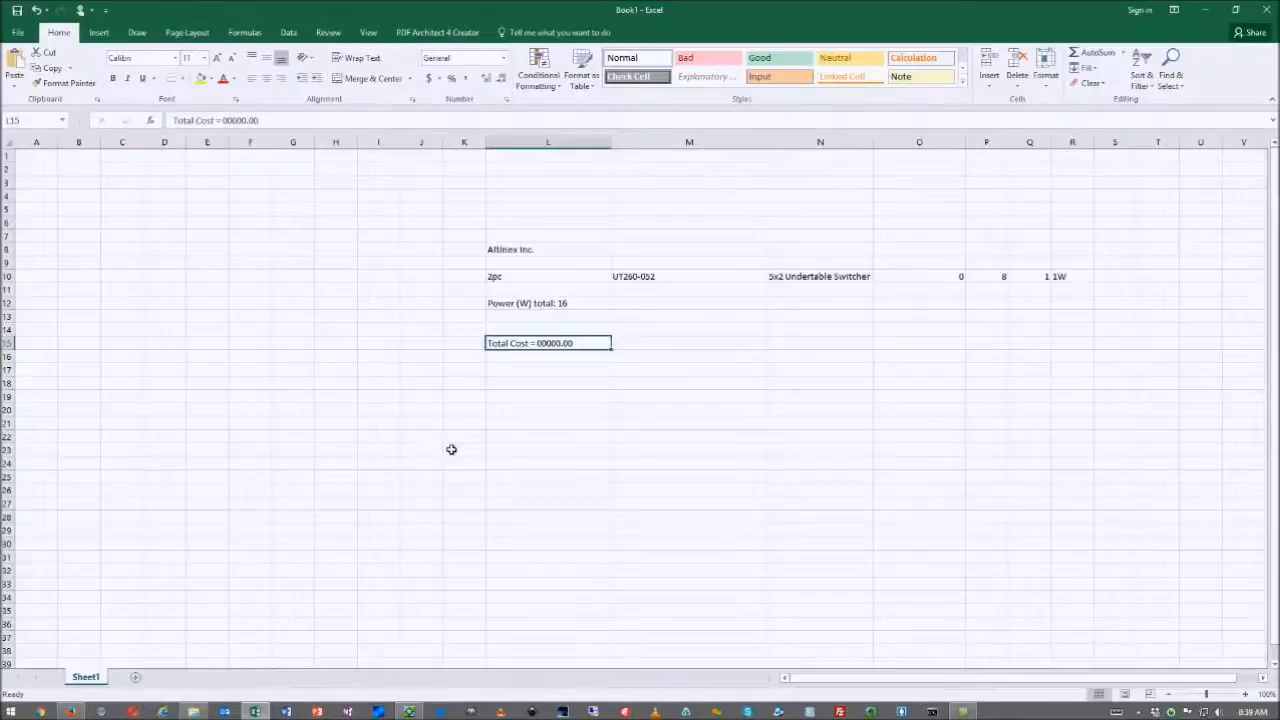
# - Clear the sheet's old contents and paste the cable list starting at cell F9
pyautogui.press('Delete')
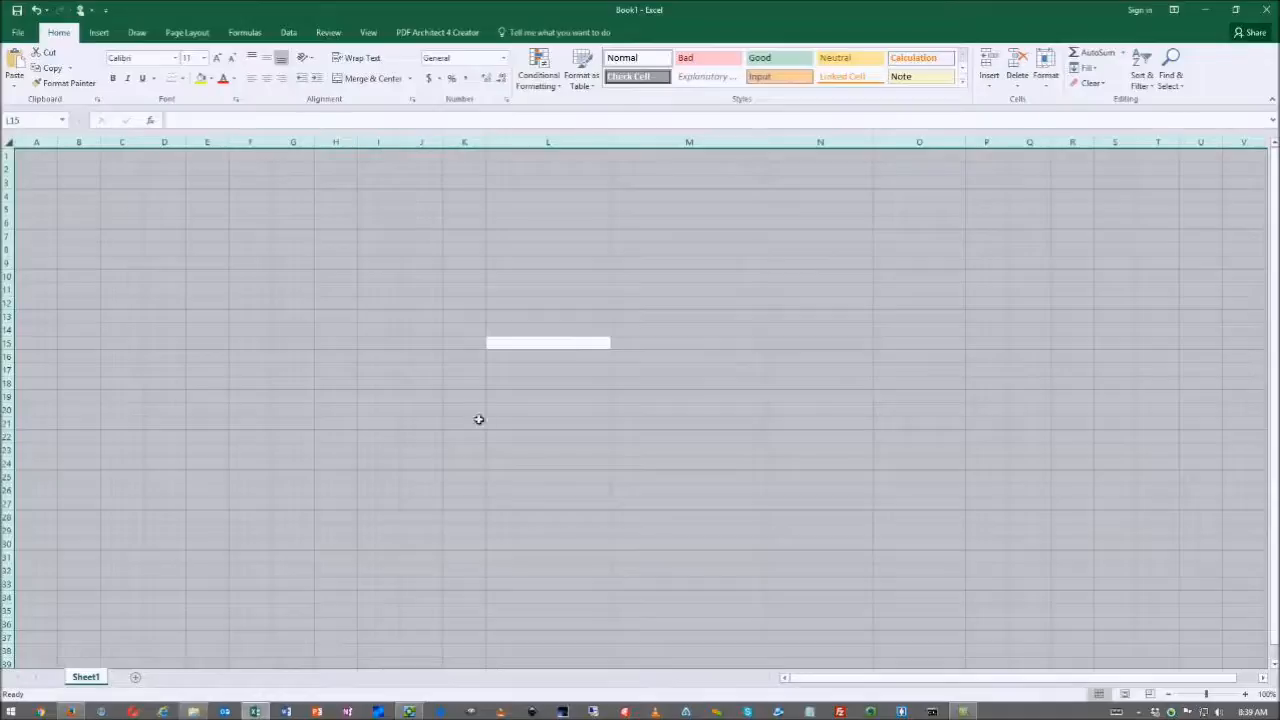
pyautogui.click(268, 267)
pyautogui.hotkey('ctrl', 'v')
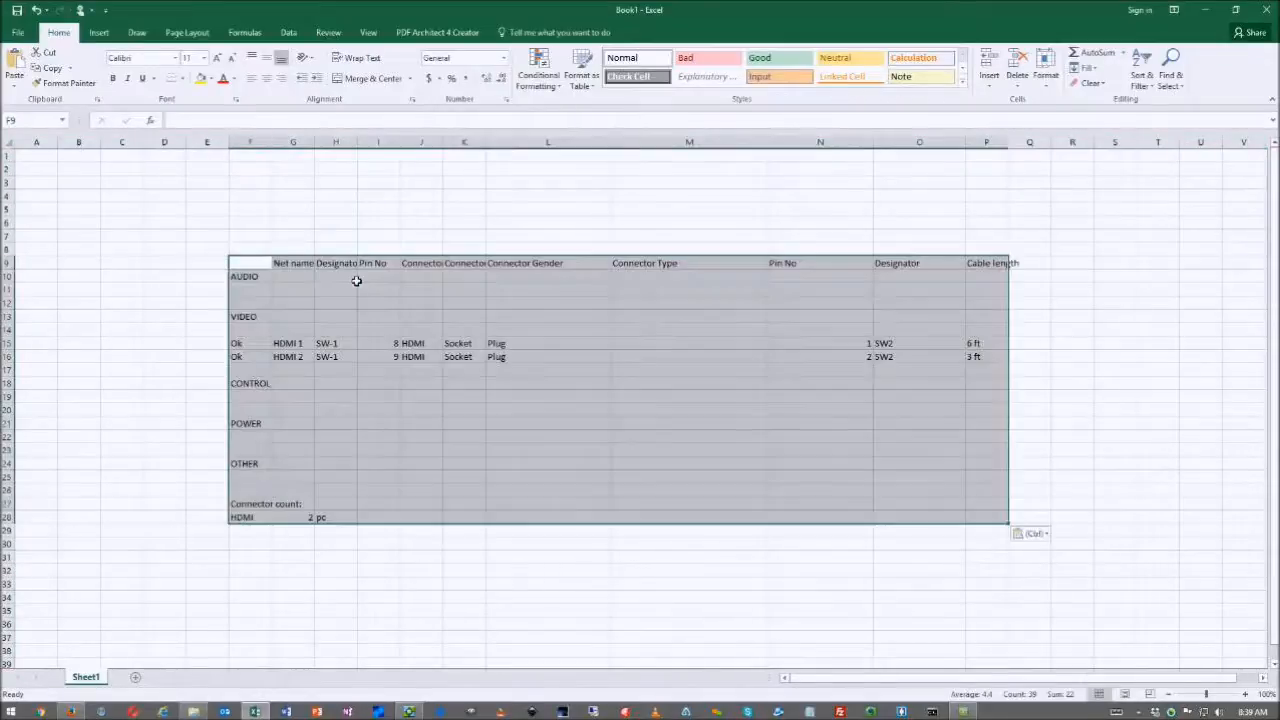
pyautogui.click(430, 448)
# - Widen columns F and I to fit the Net name, Designator and Pin No headings, then minimise Excel
pyautogui.moveTo(271, 142); pyautogui.dragTo(568, 145)
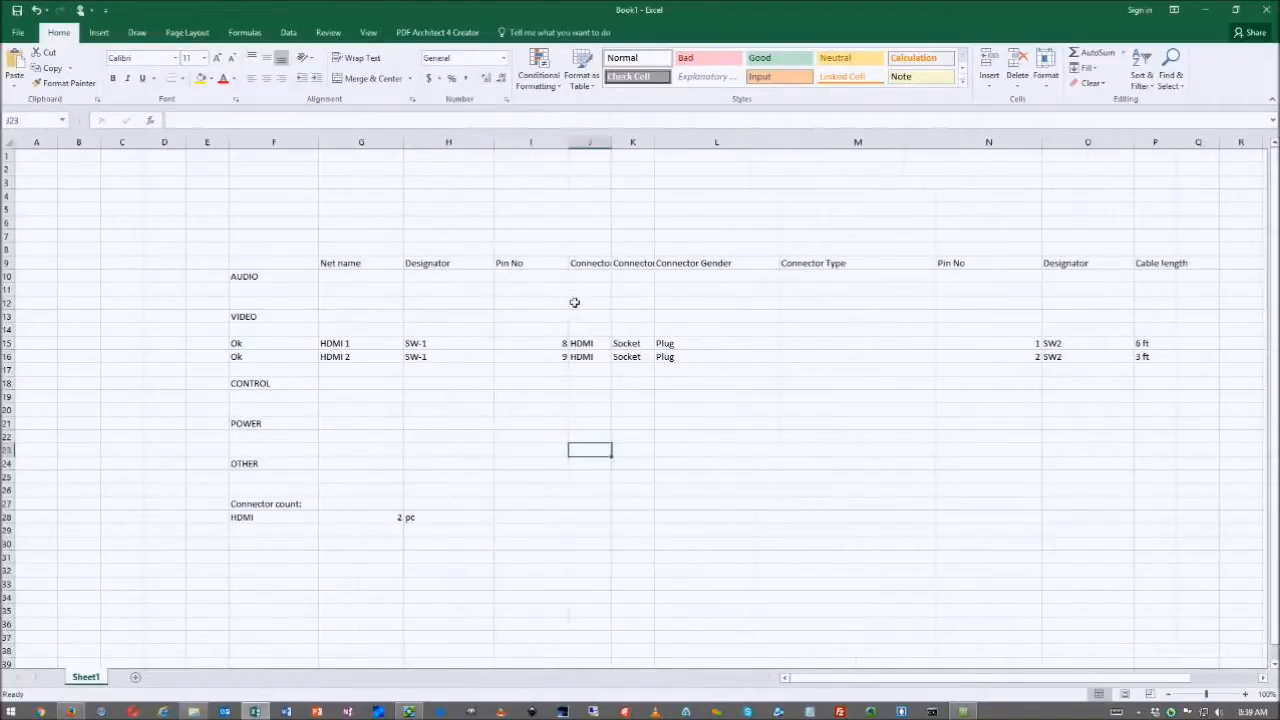
pyautogui.click(343, 266)
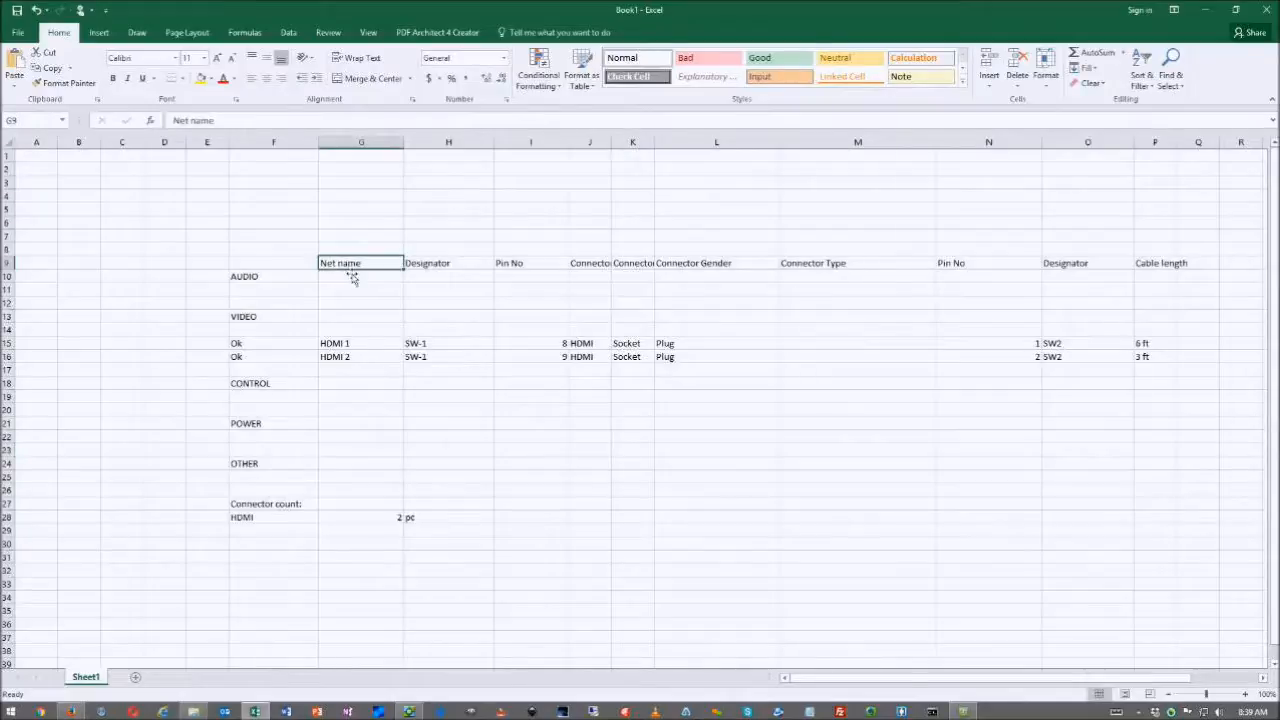
pyautogui.click(430, 267)
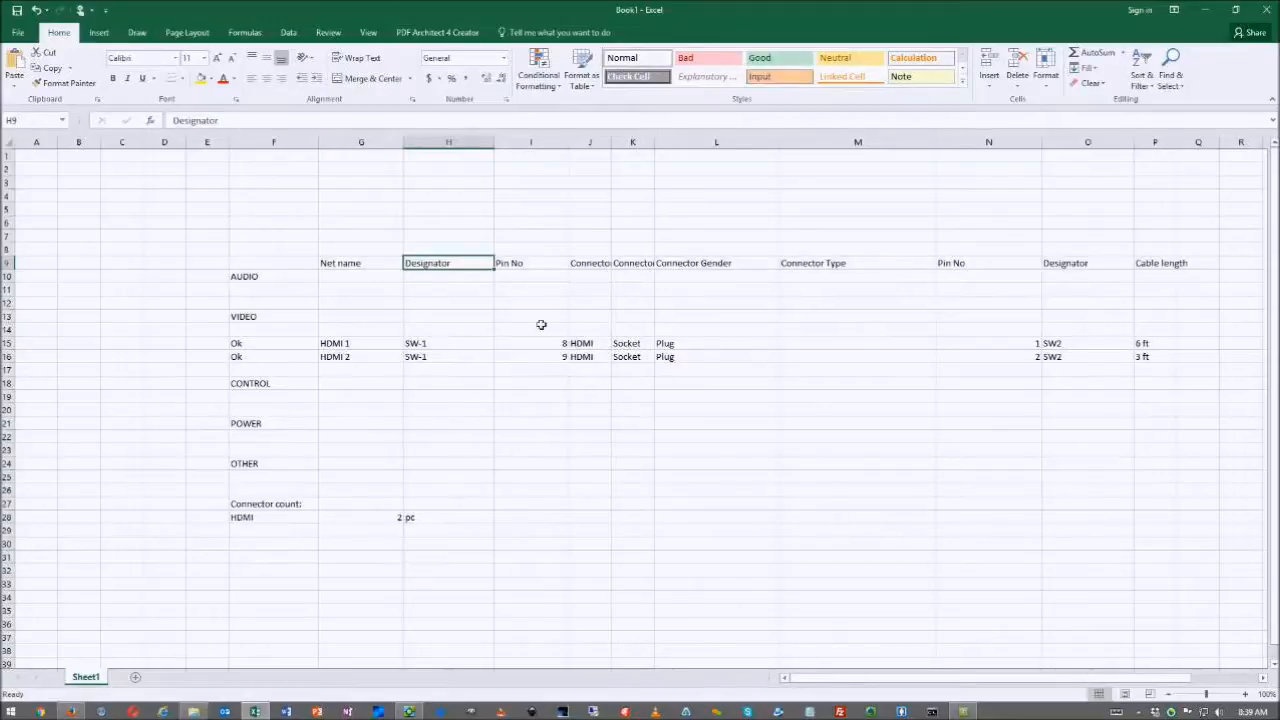
pyautogui.click(520, 265)
pyautogui.moveTo(569, 143)
pyautogui.mouseDown()
pyautogui.moveTo(612, 148)
pyautogui.moveTo(589, 150)
pyautogui.mouseUp()
pyautogui.click(563, 198)
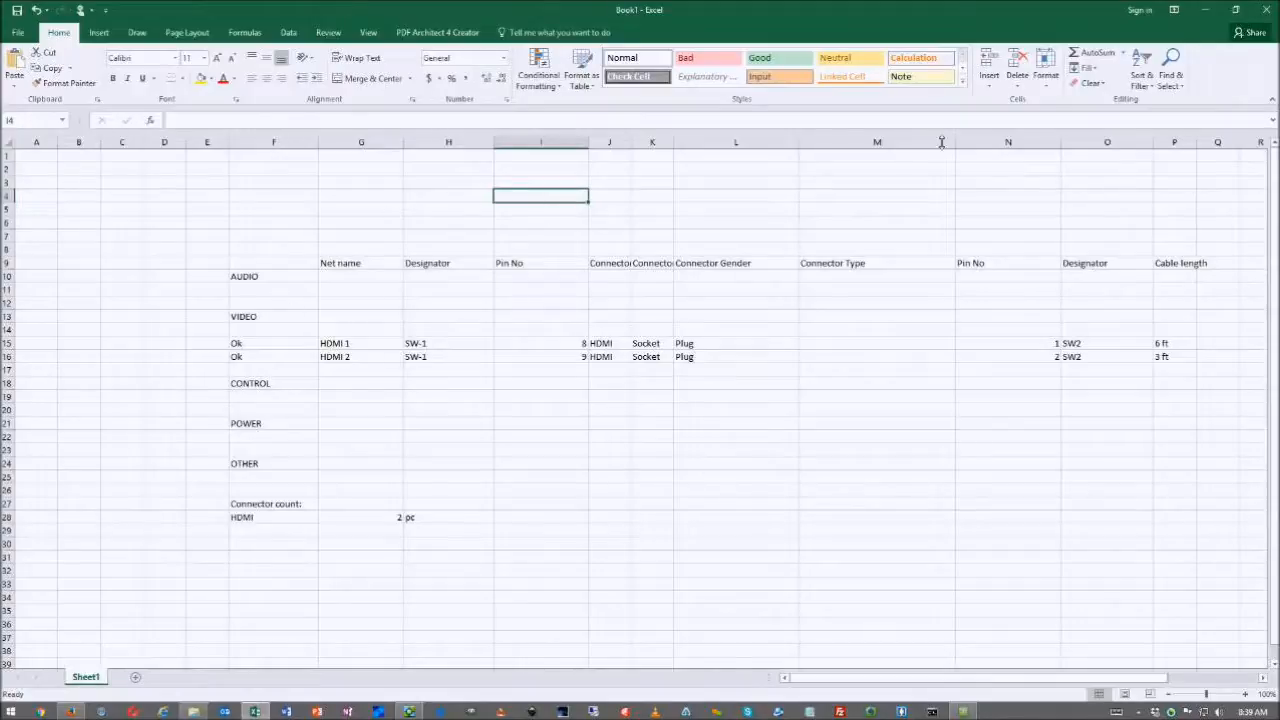
pyautogui.click(1205, 12)
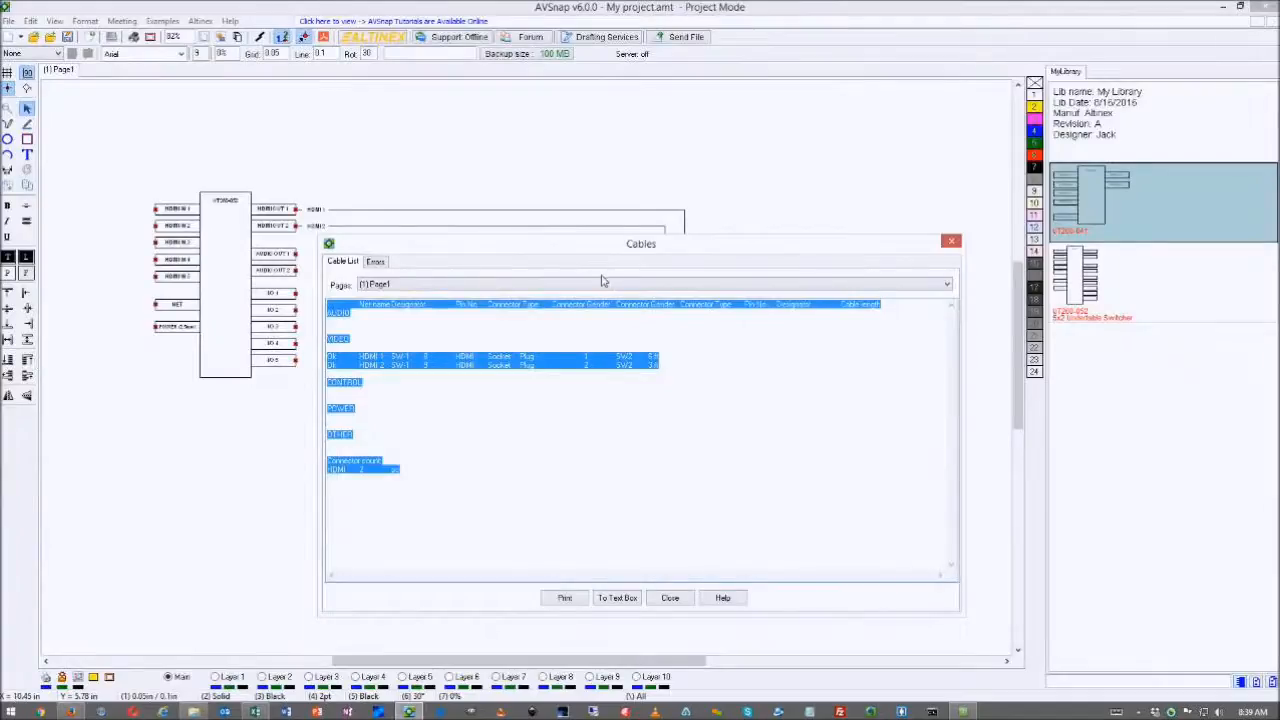
# - Enable the video wrong-category, different-connector and input-to-input error checks (Video Errors 2–4)
pyautogui.click(375, 261)
pyautogui.moveTo(463, 246); pyautogui.dragTo(605, 188)
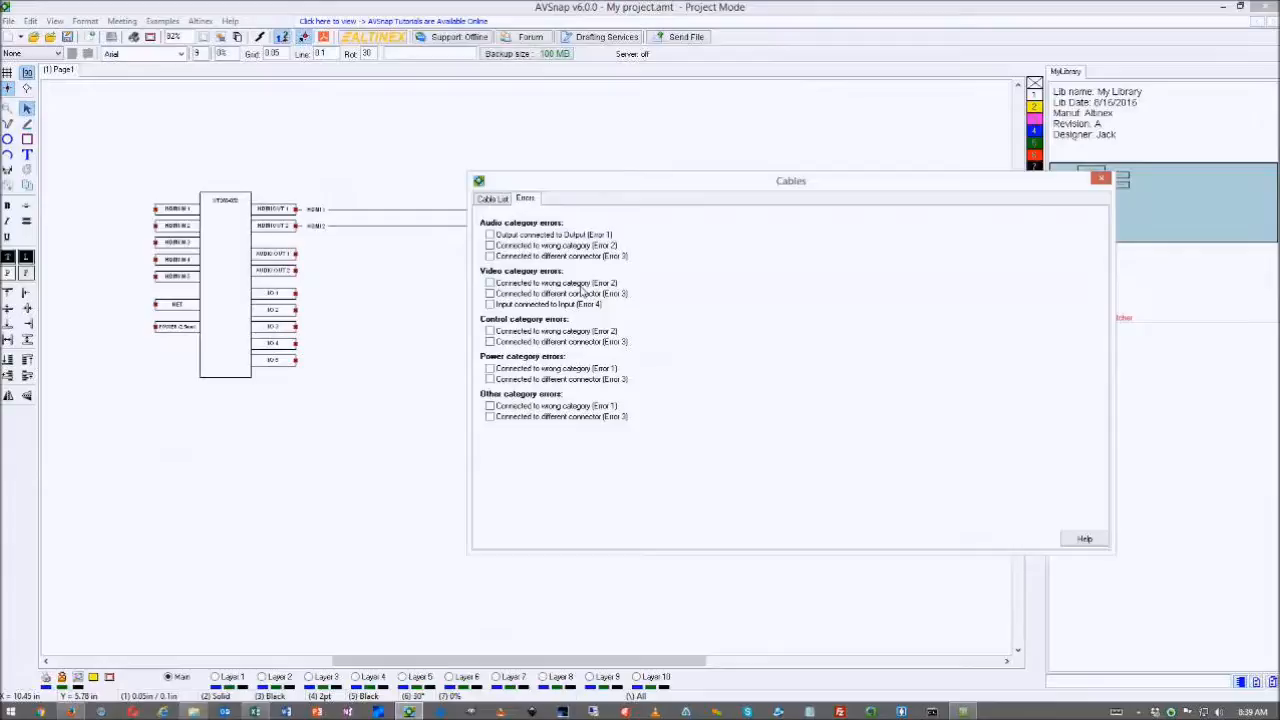
pyautogui.click(490, 284)
pyautogui.click(490, 294)
pyautogui.click(490, 305)
pyautogui.click(494, 199)
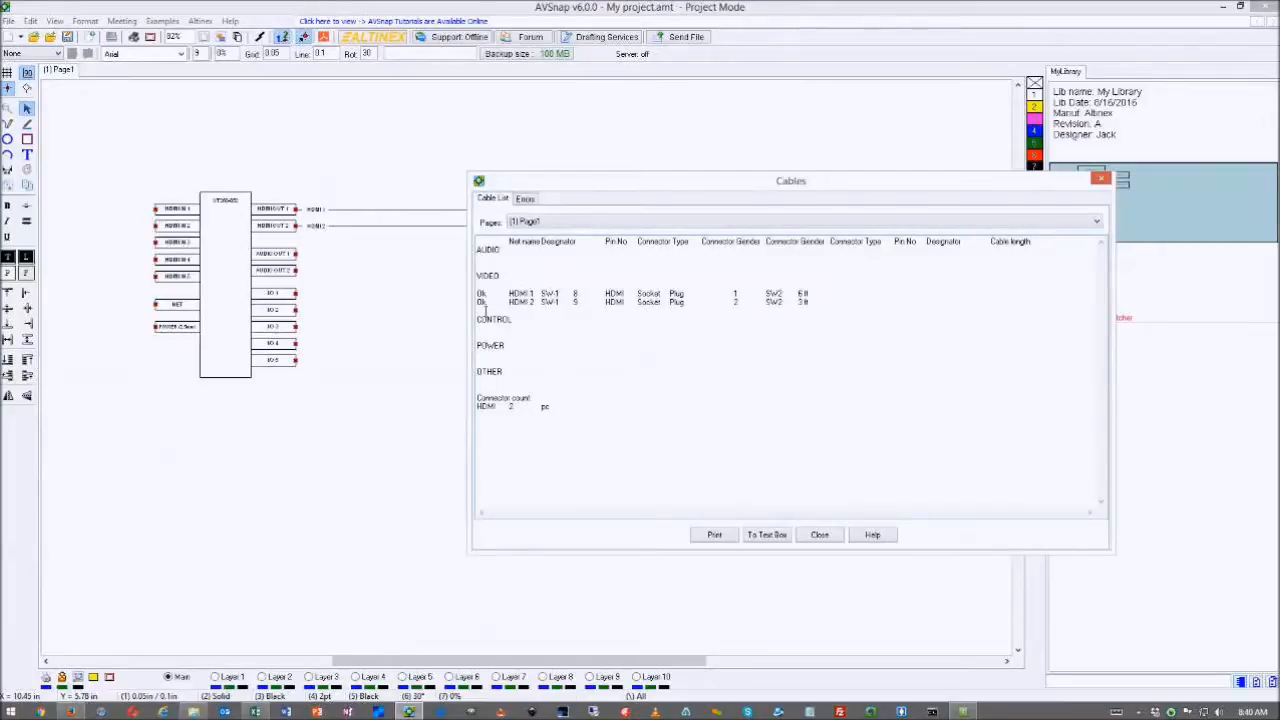
# - Close the Cables window and finish a test wire on the POWER pin
pyautogui.moveTo(707, 190); pyautogui.dragTo(234, 291)
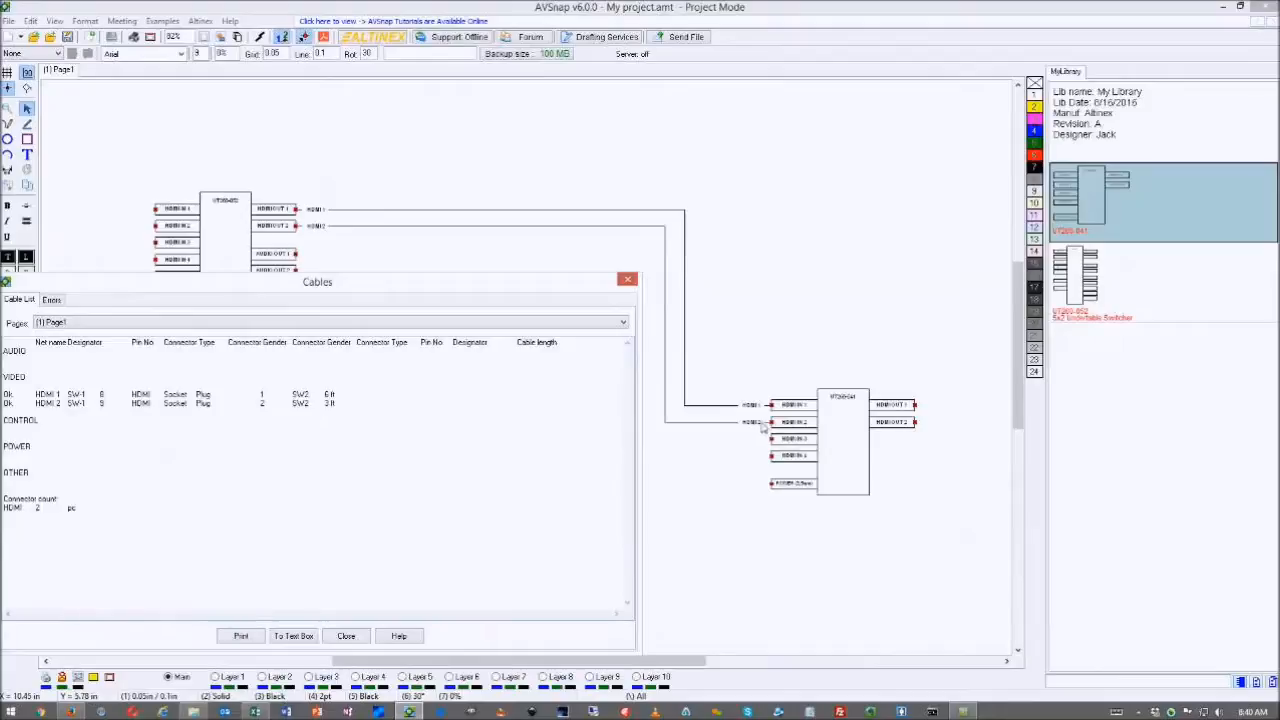
pyautogui.moveTo(506, 291); pyautogui.dragTo(596, 189)
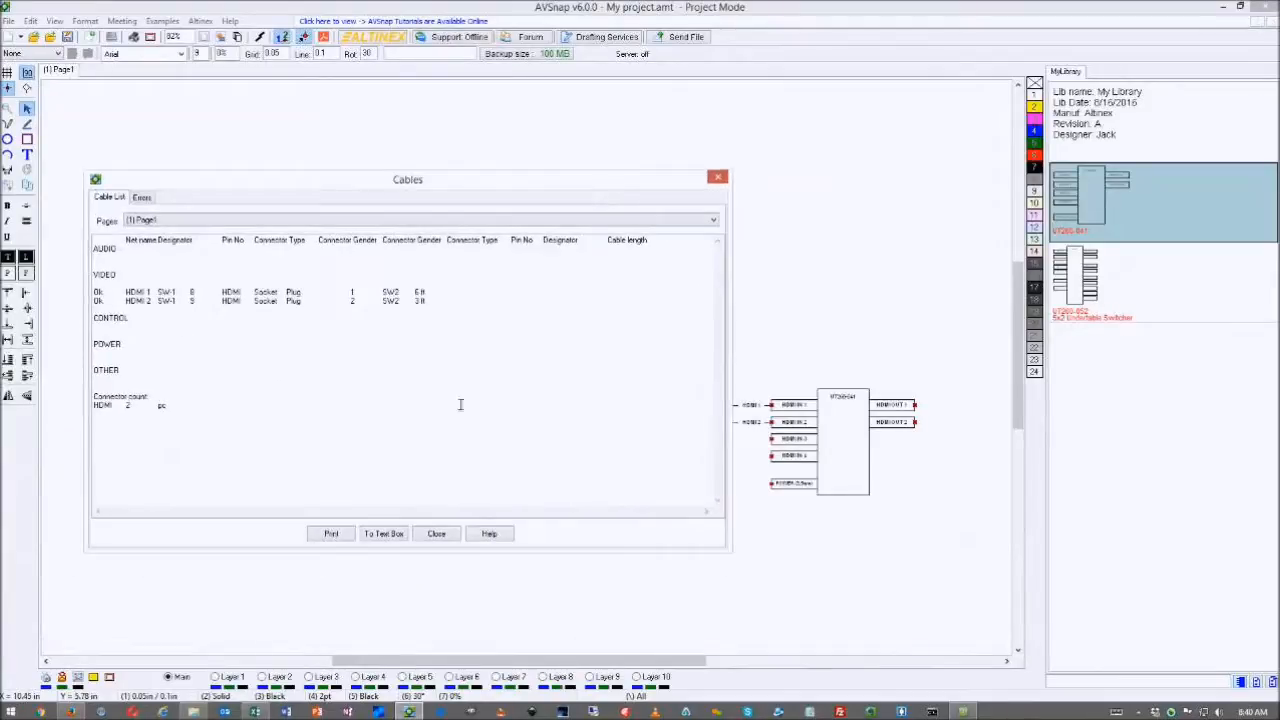
pyautogui.click(436, 534)
pyautogui.click(665, 422)
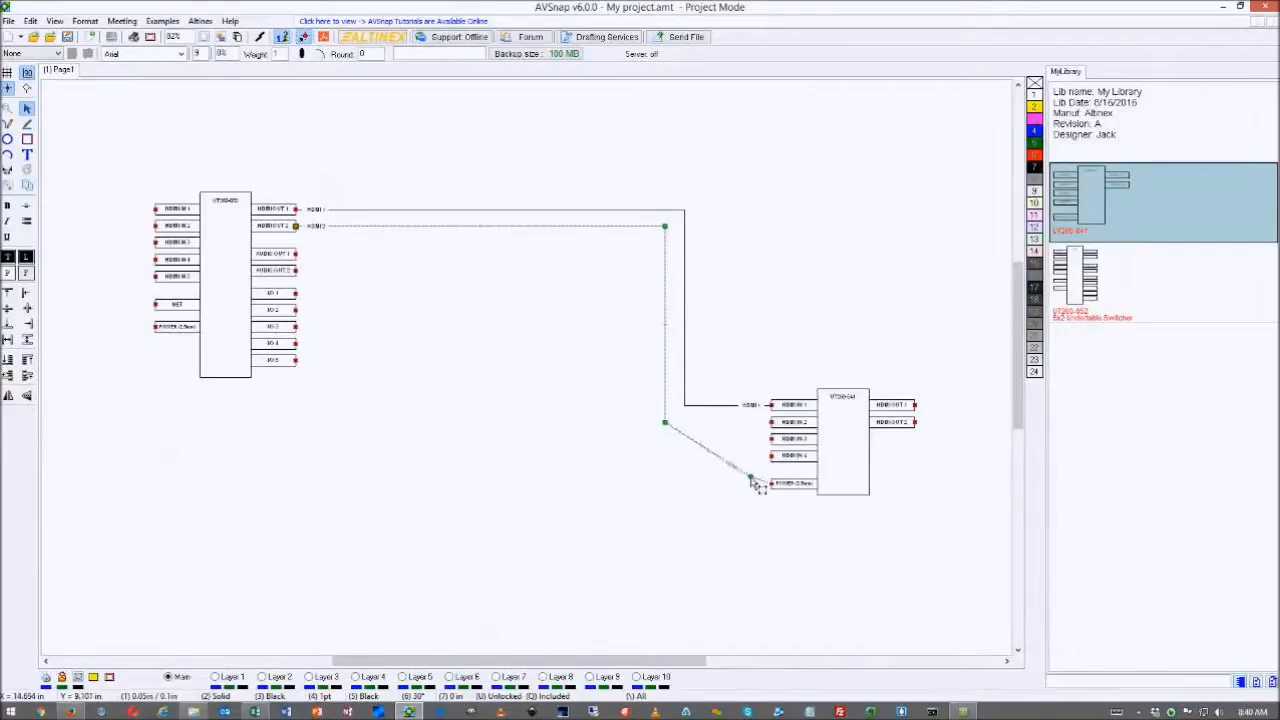
pyautogui.click(755, 482)
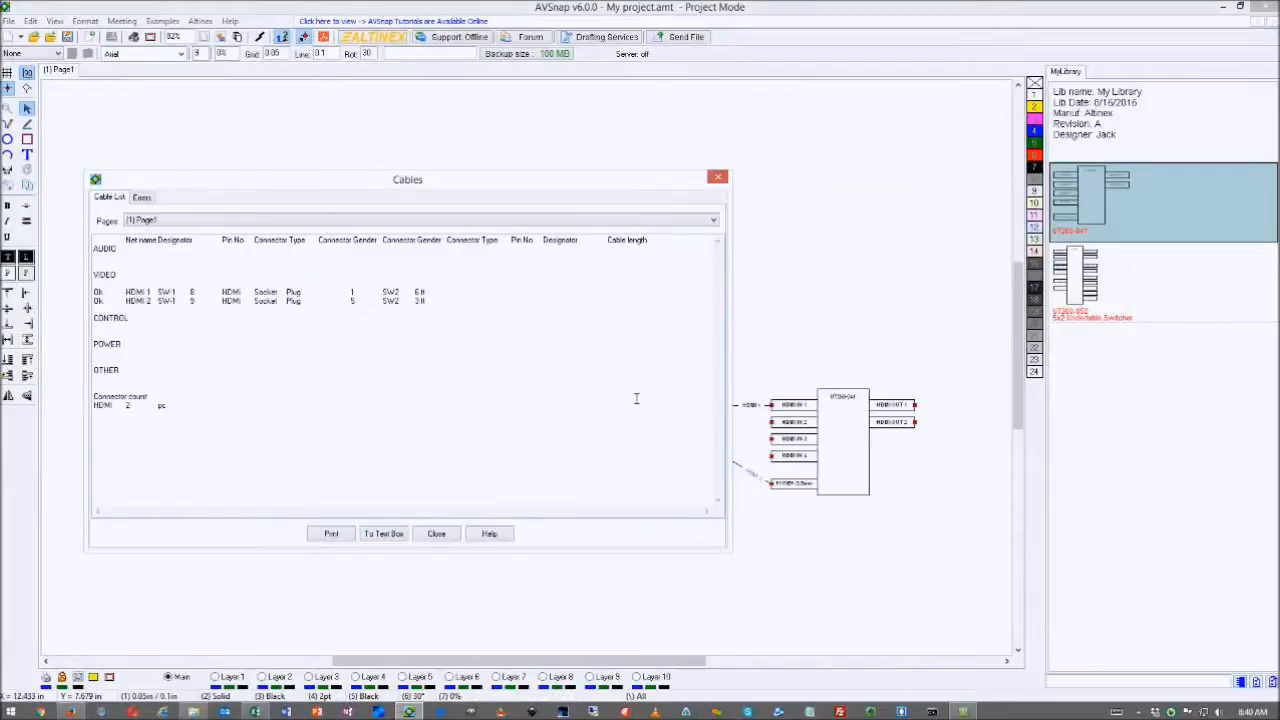
# - Move the second switcher slightly to the right, rechecking the cable error settings
pyautogui.click(142, 197)
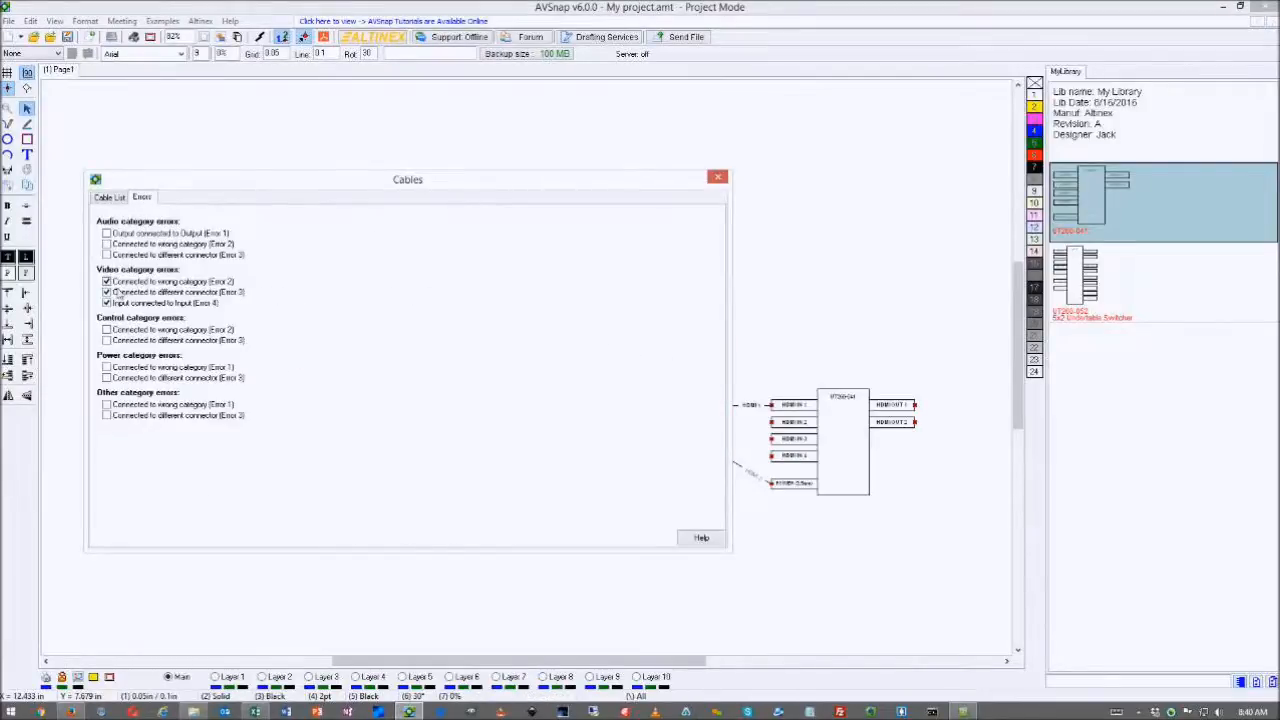
pyautogui.click(717, 177)
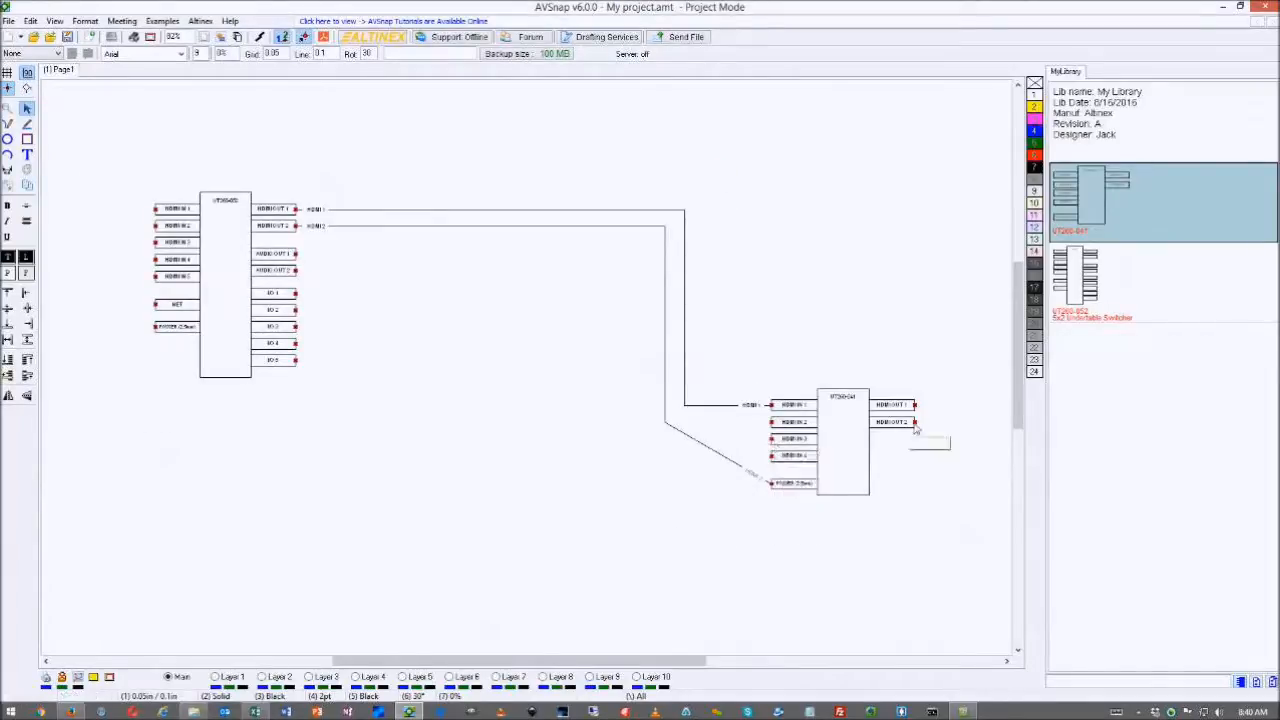
pyautogui.moveTo(767, 488); pyautogui.dragTo(929, 401)
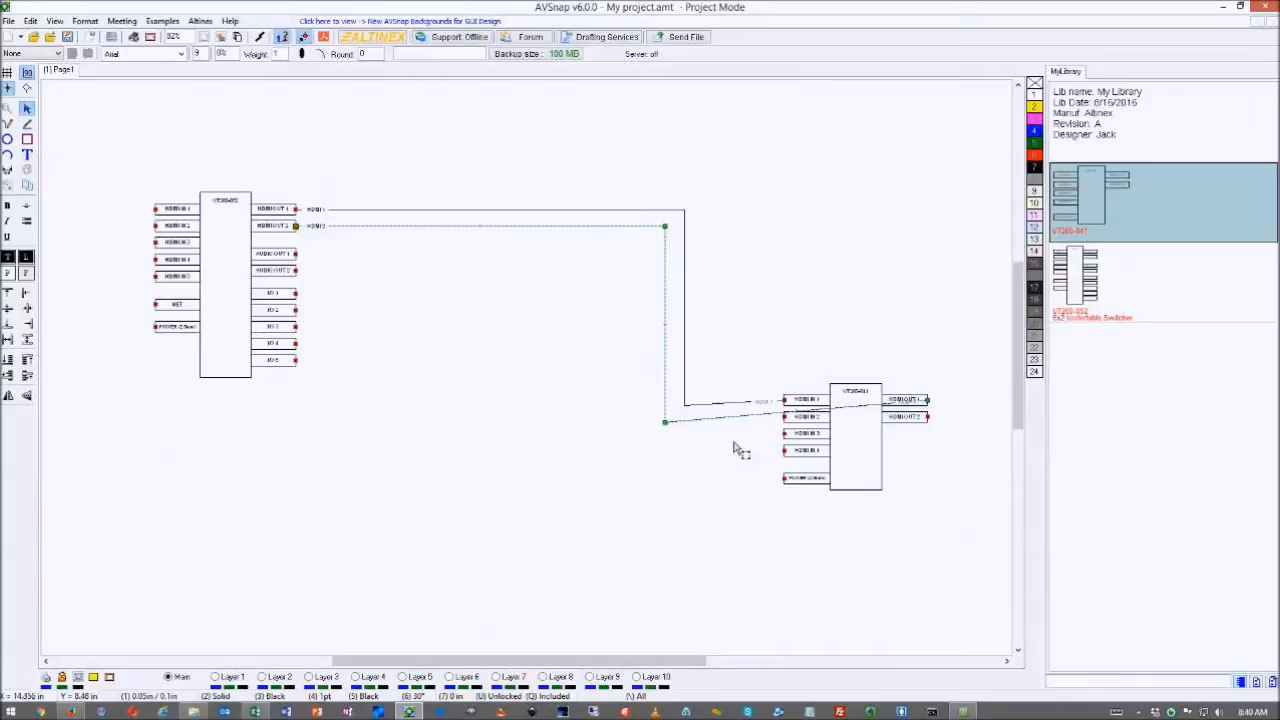
pyautogui.press('F9')
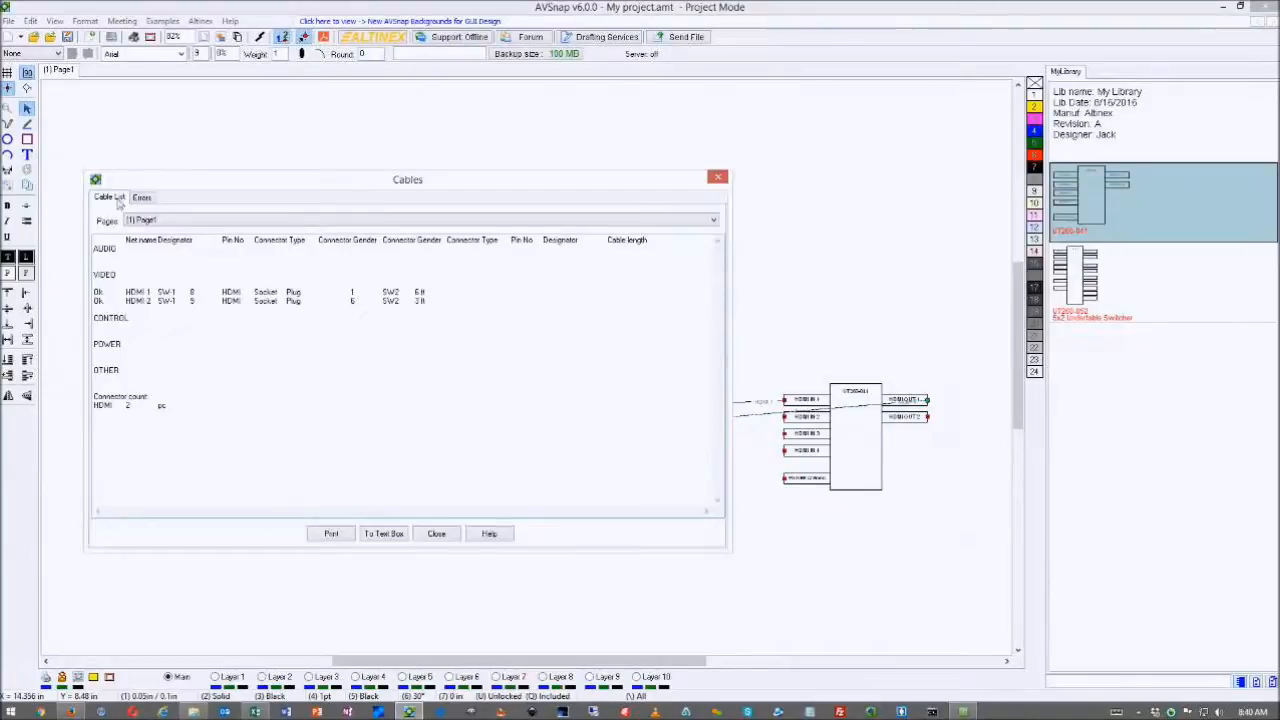
pyautogui.click(142, 197)
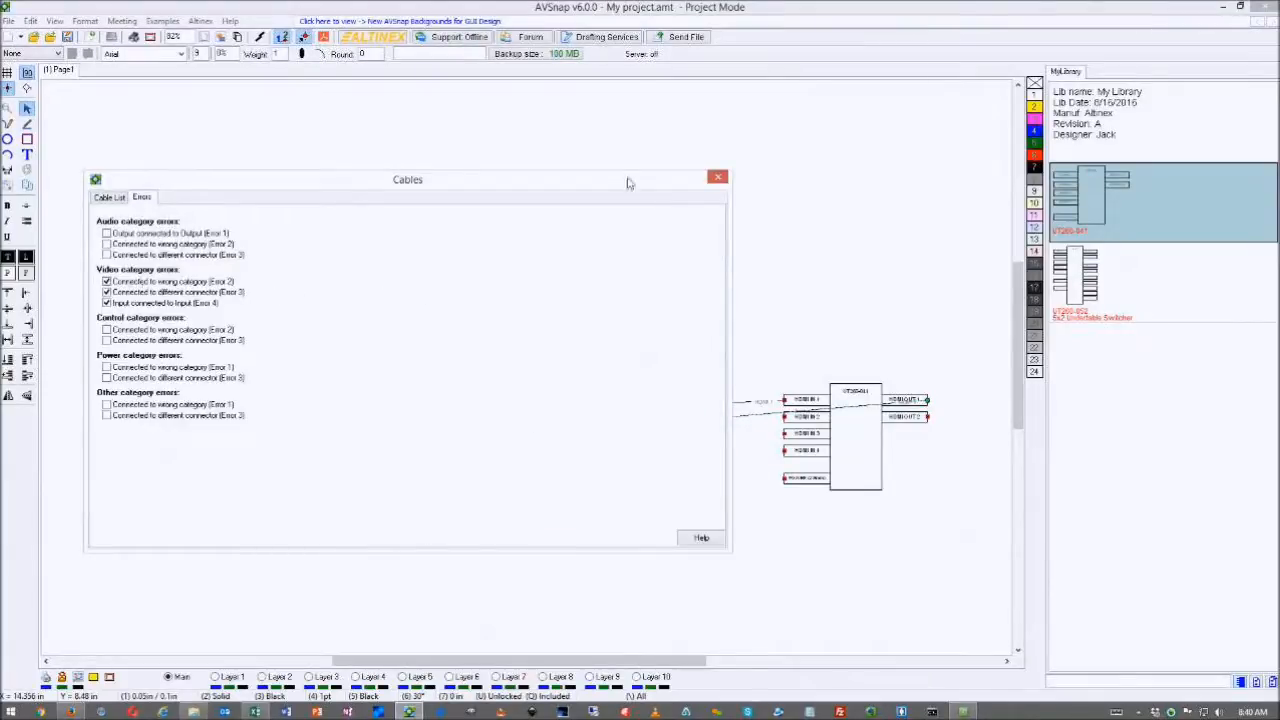
pyautogui.click(717, 177)
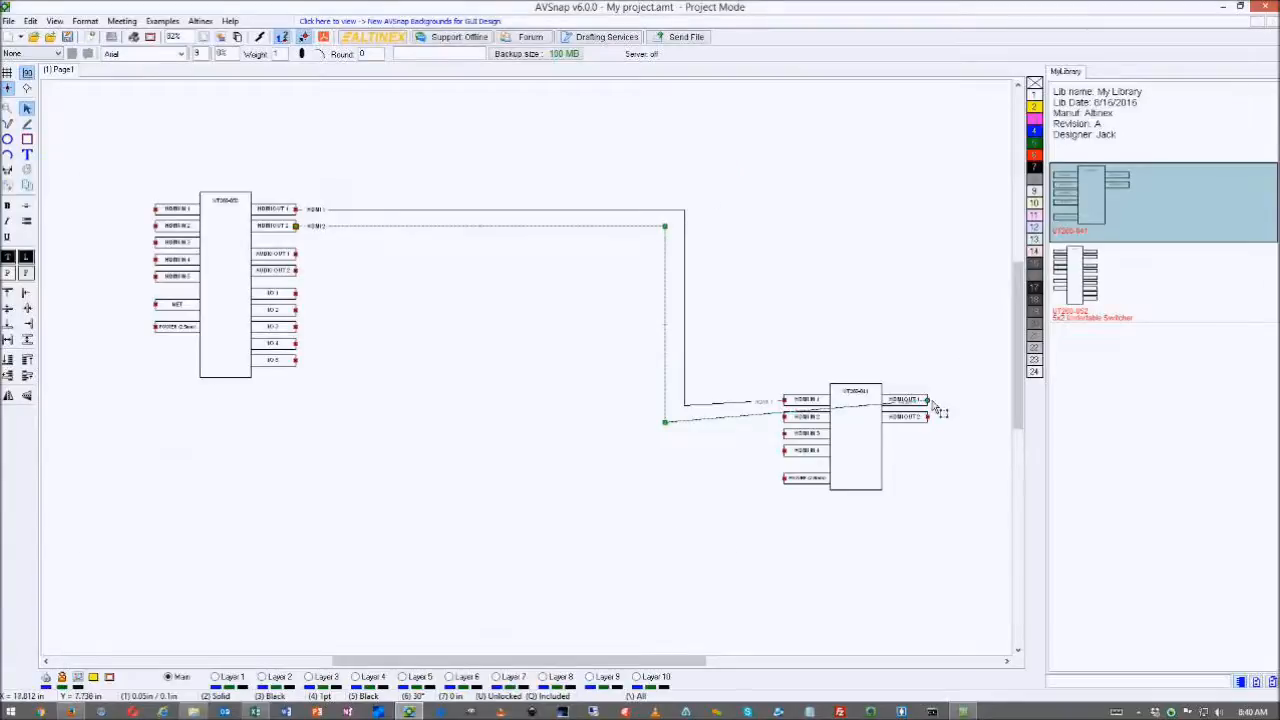
# - Reattach the HDMI2 cable end to the switcher's HDMI IN 2 input
pyautogui.moveTo(927, 400); pyautogui.dragTo(766, 422)
pyautogui.moveTo(666, 423)
pyautogui.mouseDown()
pyautogui.moveTo(632, 448)
pyautogui.moveTo(665, 417)
pyautogui.mouseUp()
pyautogui.click(689, 418)
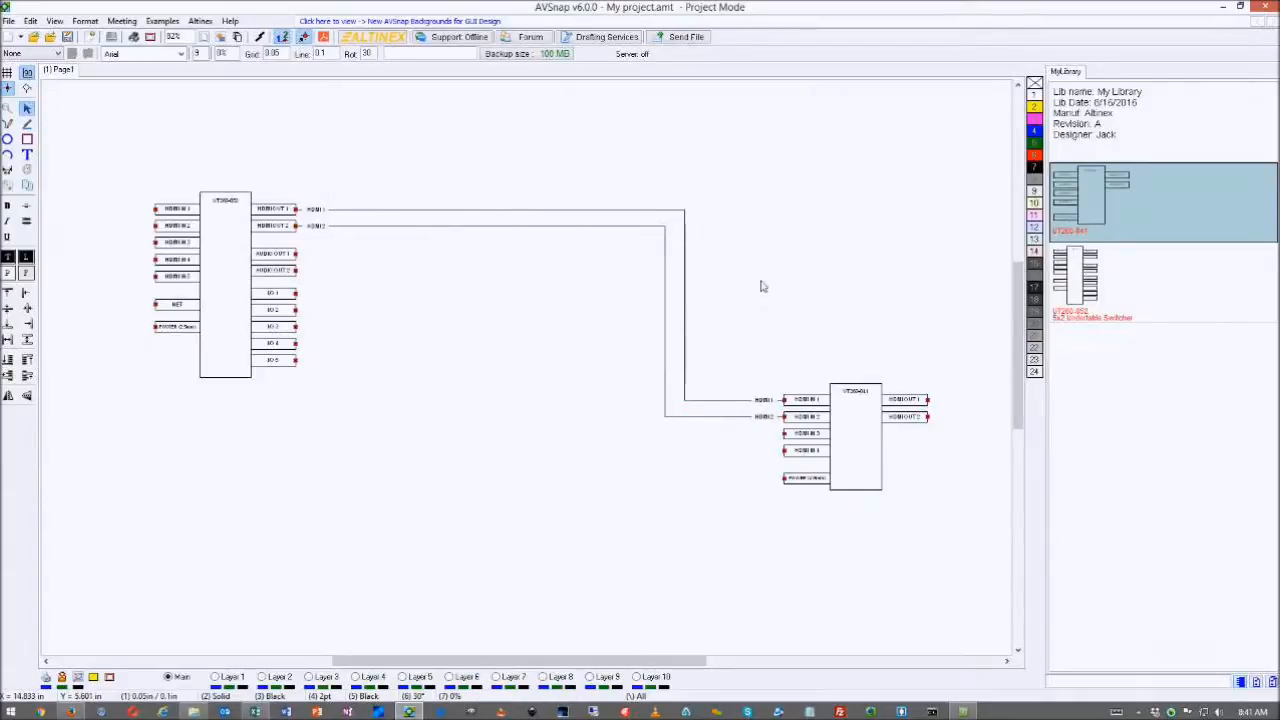
# - Zoom to fit the whole drawing page in the window with F4
pyautogui.press('F4')
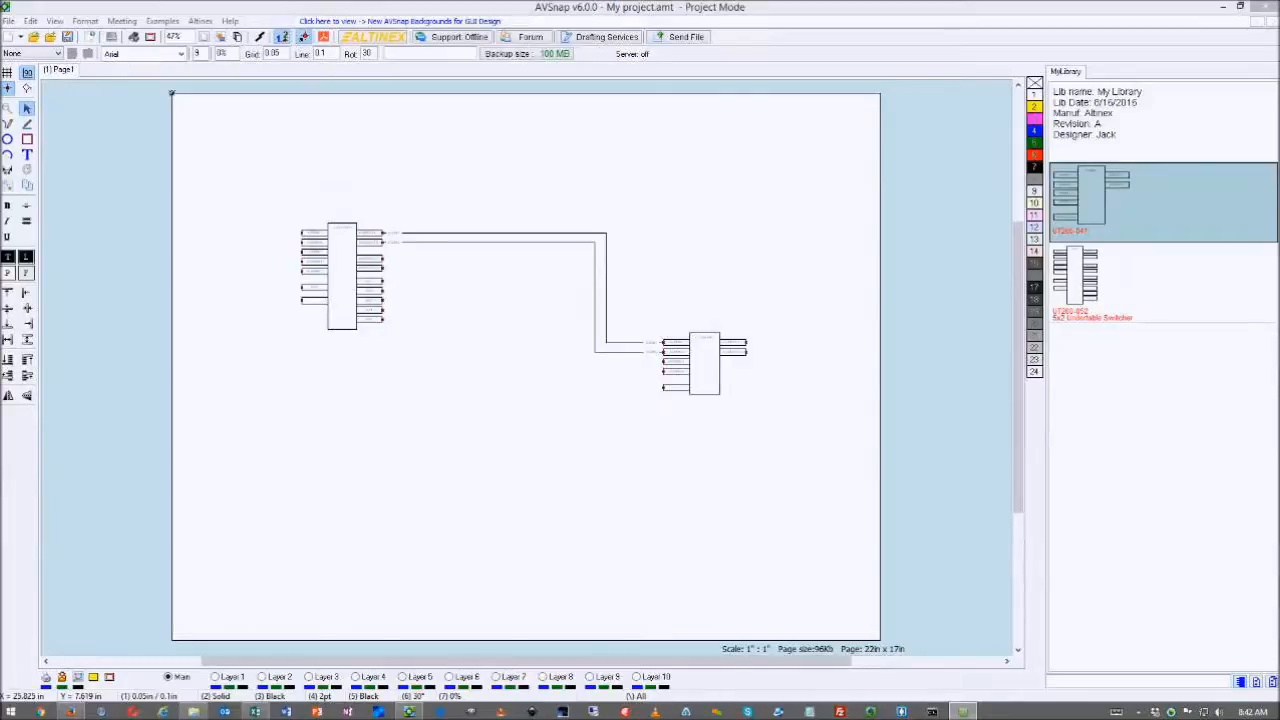
# - Create two copies of the right-hand switcher, checking each copy's Symbol Properties
pyautogui.click(722, 362)
pyautogui.moveTo(724, 362); pyautogui.dragTo(748, 237)
pyautogui.doubleClick(748, 237)
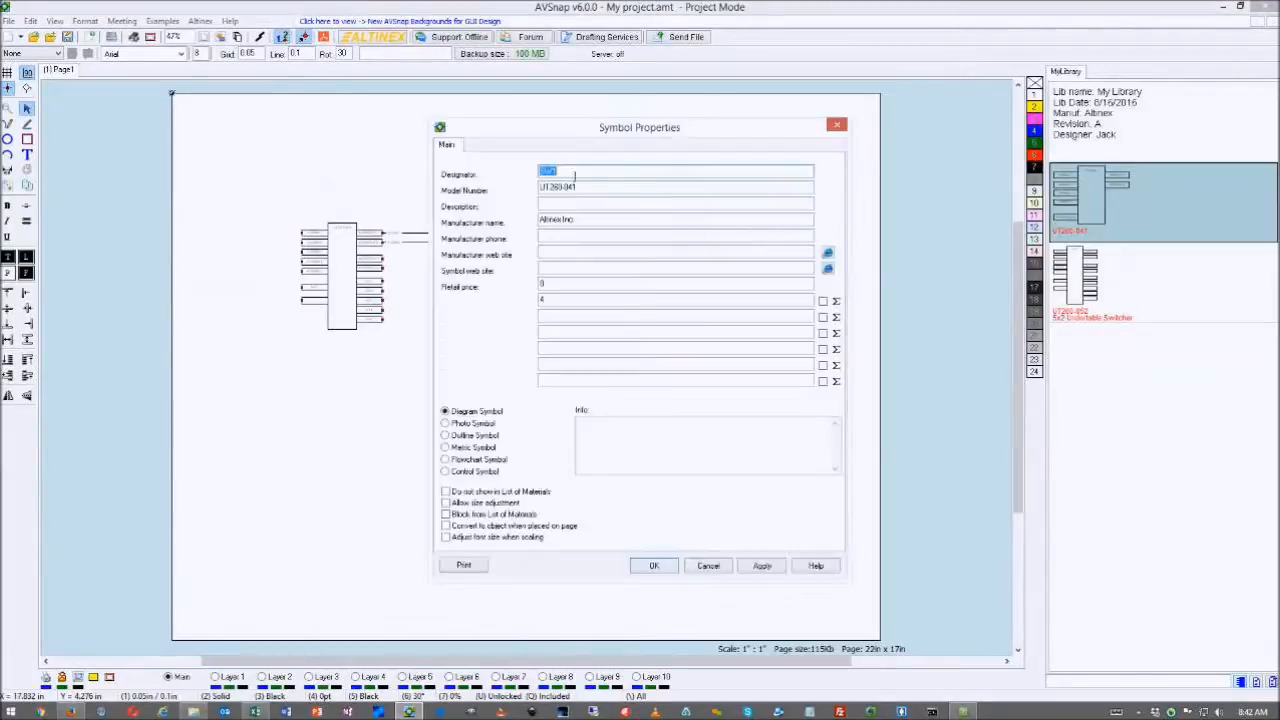
pyautogui.click(837, 124)
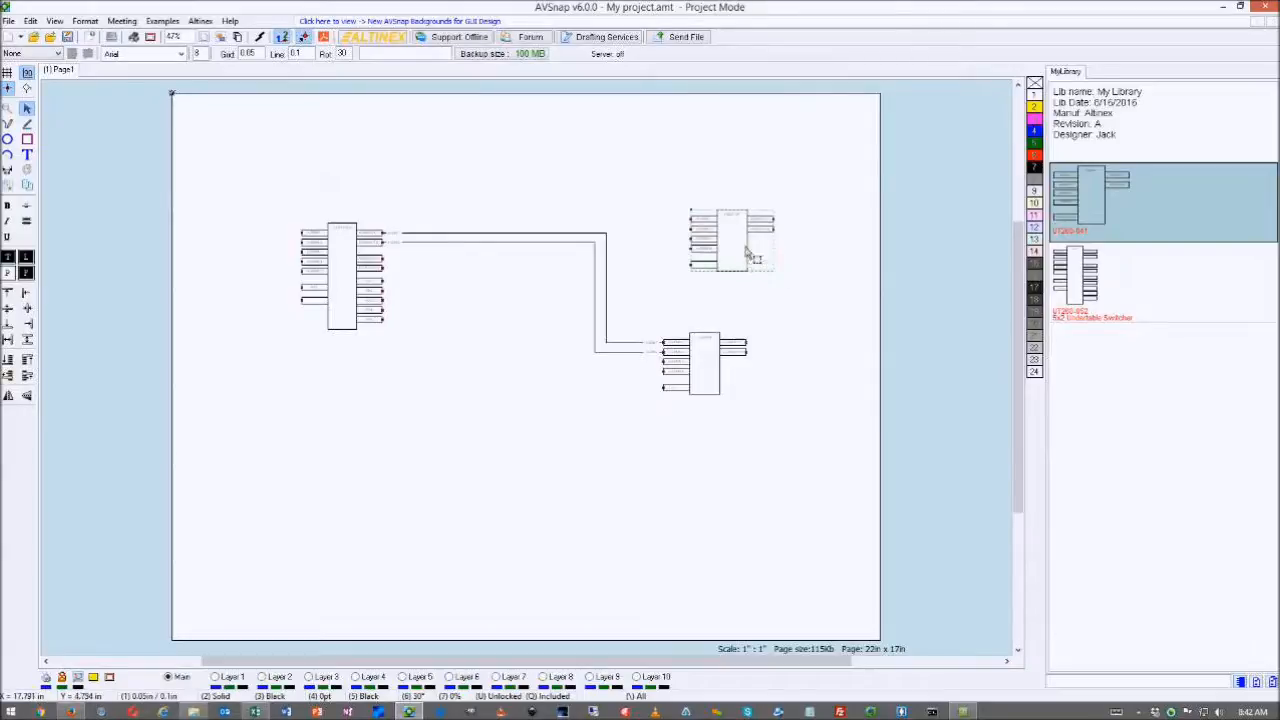
pyautogui.moveTo(745, 252); pyautogui.dragTo(842, 360)
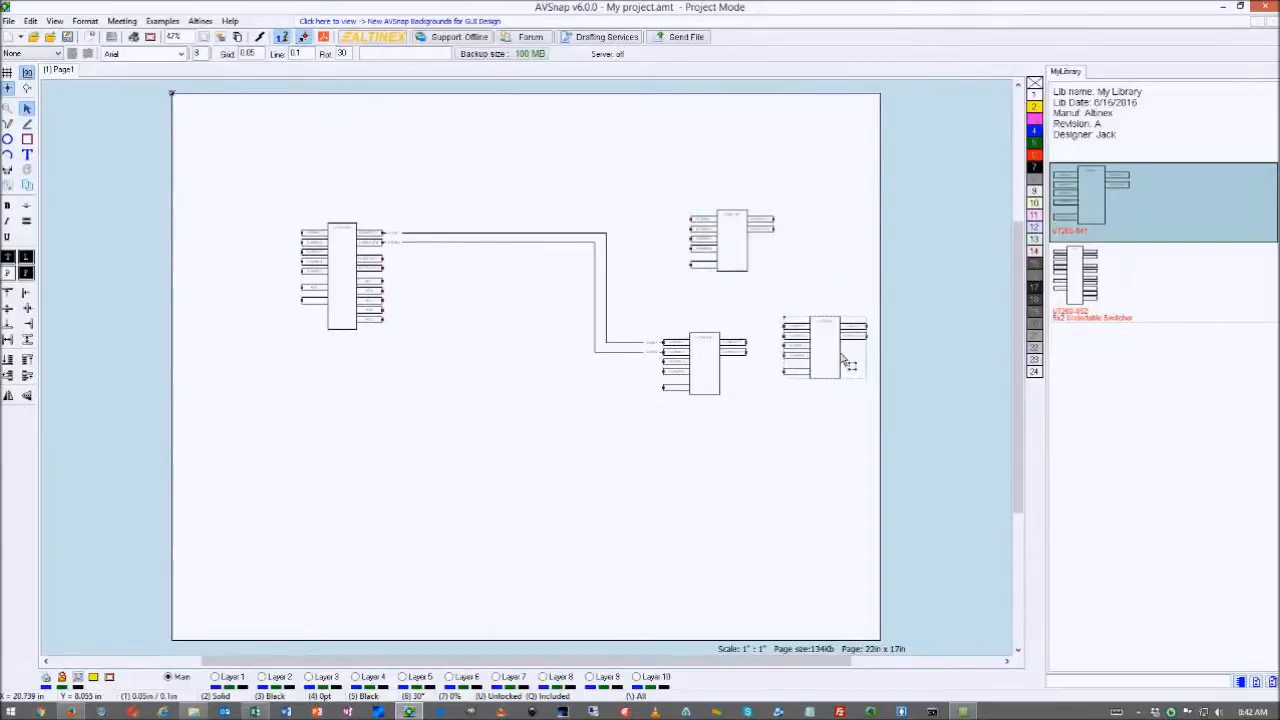
pyautogui.doubleClick(842, 360)
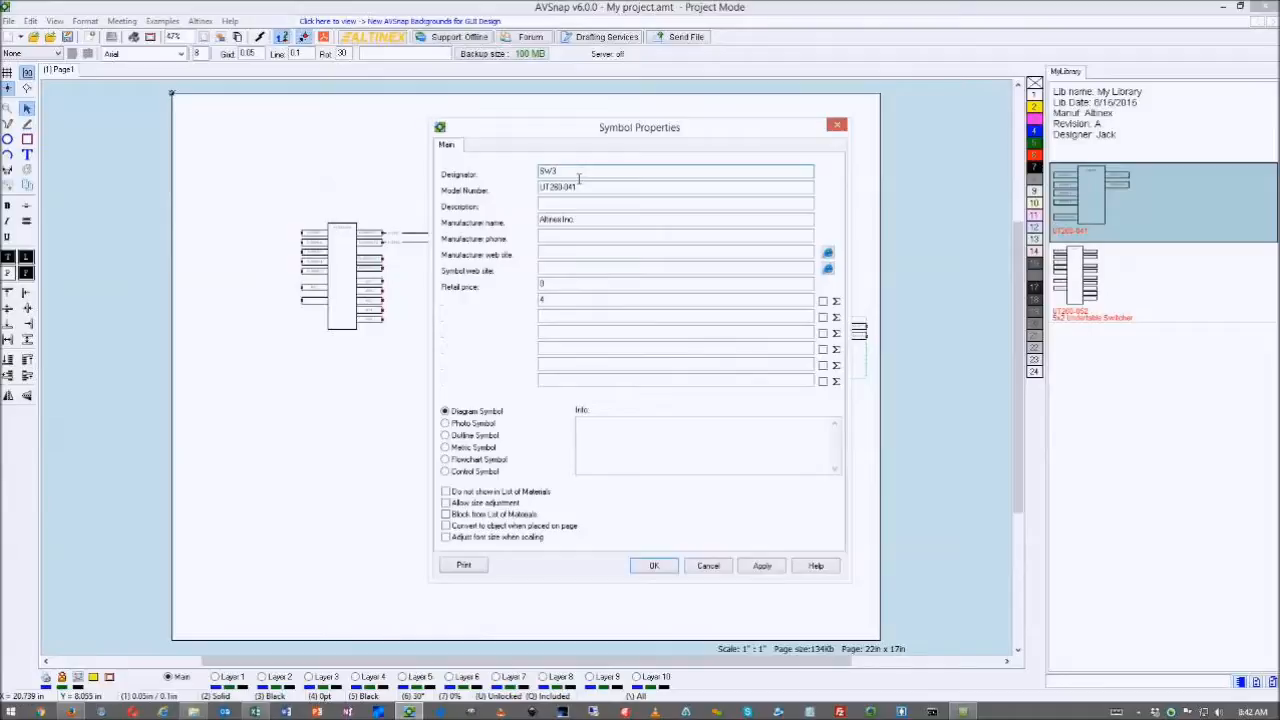
pyautogui.click(654, 565)
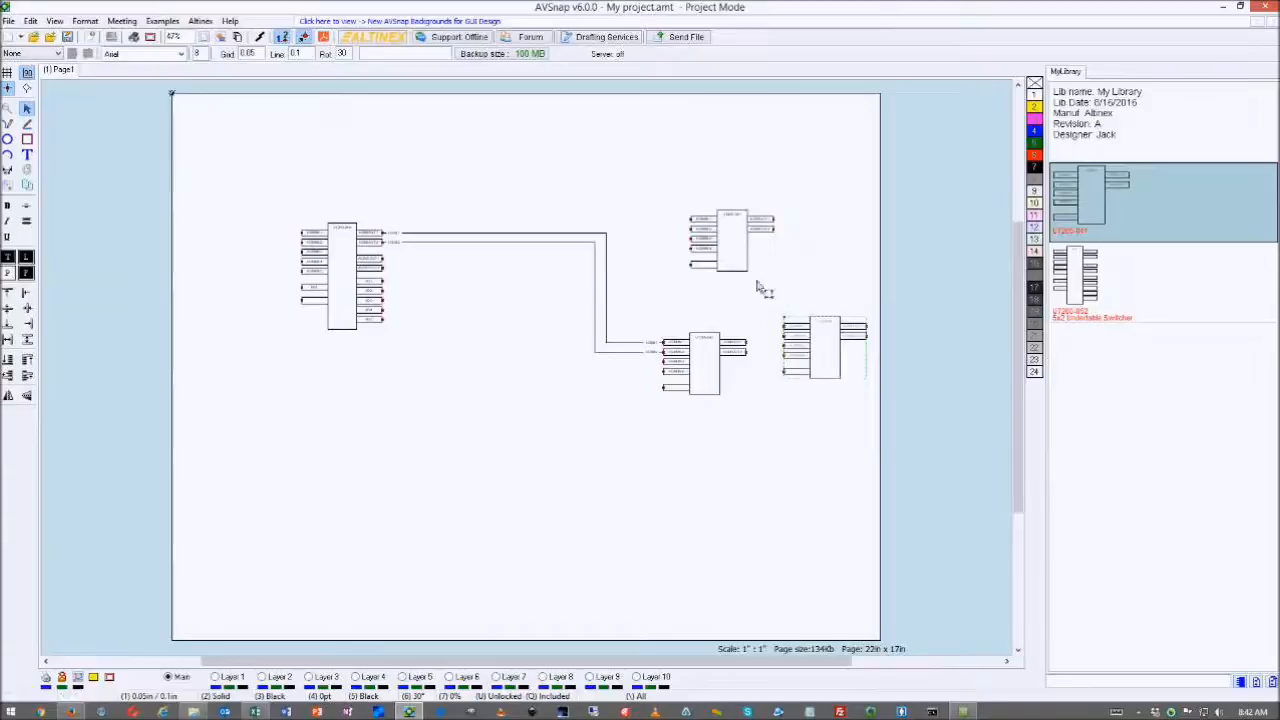
# - Position one switcher copy above and the other below the middle switcher
pyautogui.moveTo(821, 357)
pyautogui.mouseDown()
pyautogui.moveTo(838, 331)
pyautogui.moveTo(808, 352)
pyautogui.mouseUp()
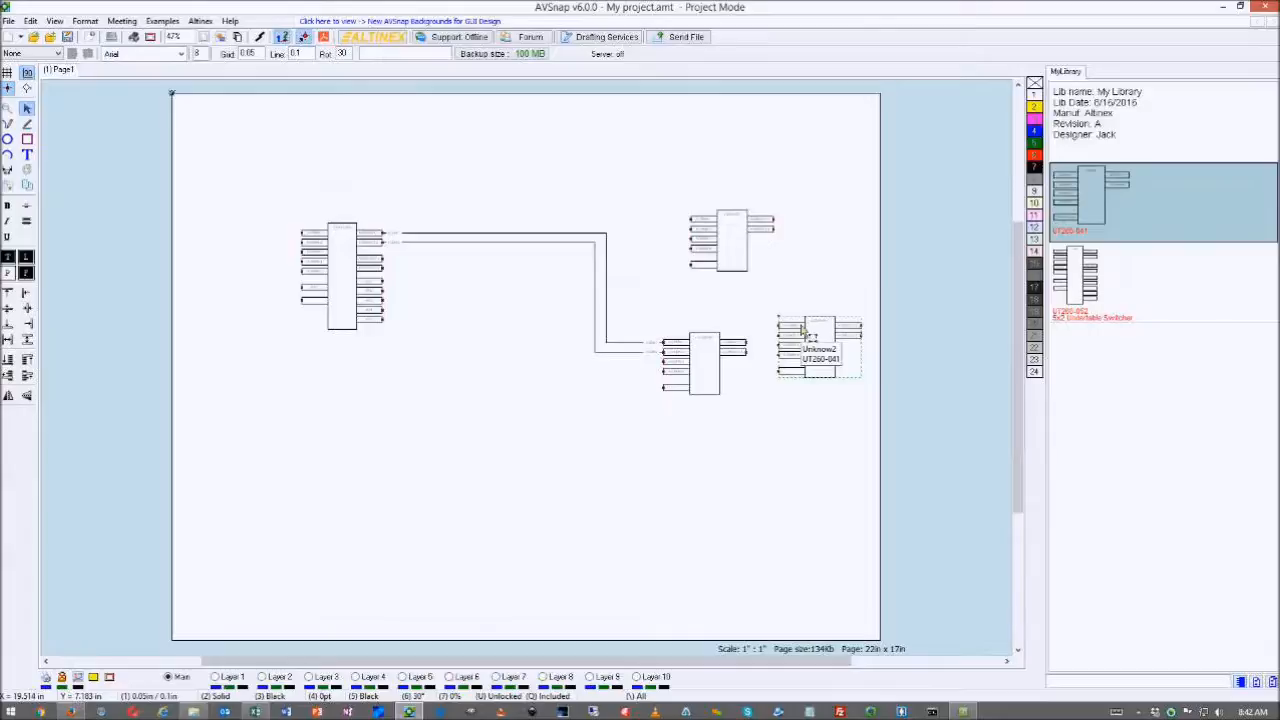
pyautogui.moveTo(803, 330); pyautogui.dragTo(636, 437)
pyautogui.moveTo(748, 266); pyautogui.dragTo(706, 210)
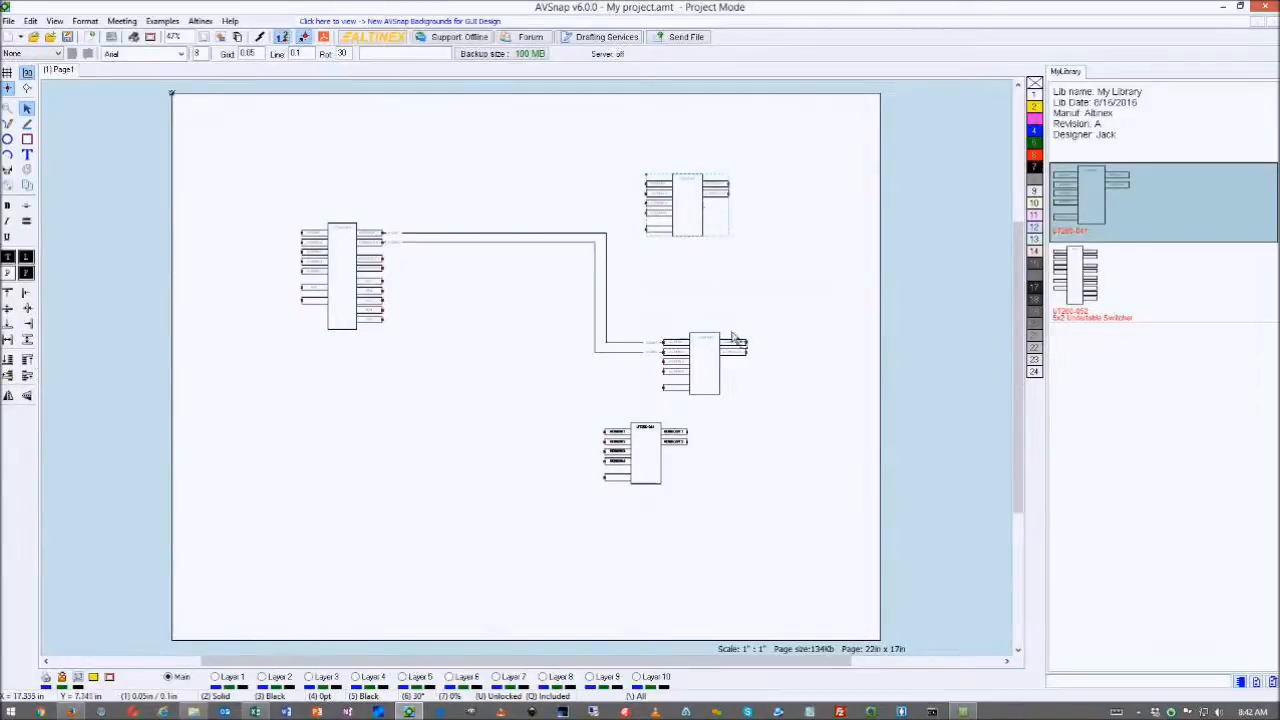
# - Copy the middle UT260-041 switcher into My Library with Copy Symbol to Library and confirm
pyautogui.scroll(2, 736, 372)
pyautogui.scroll(2, 736, 372)
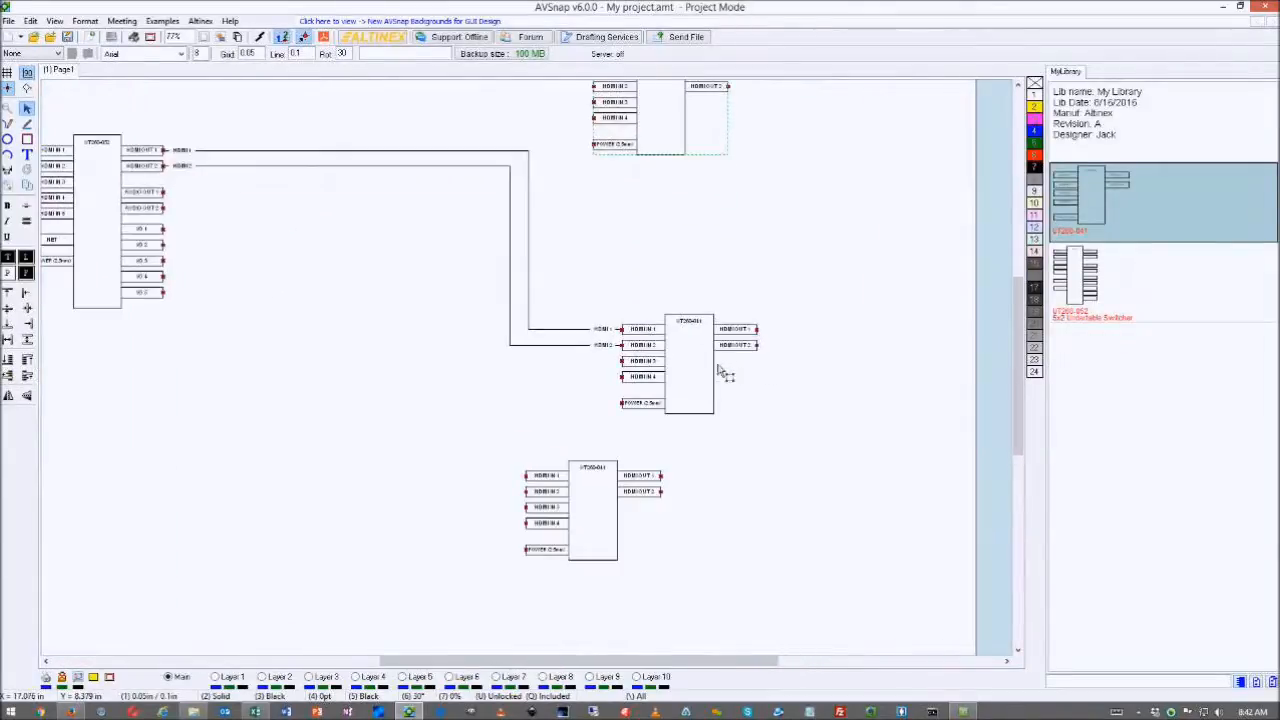
pyautogui.click(716, 371)
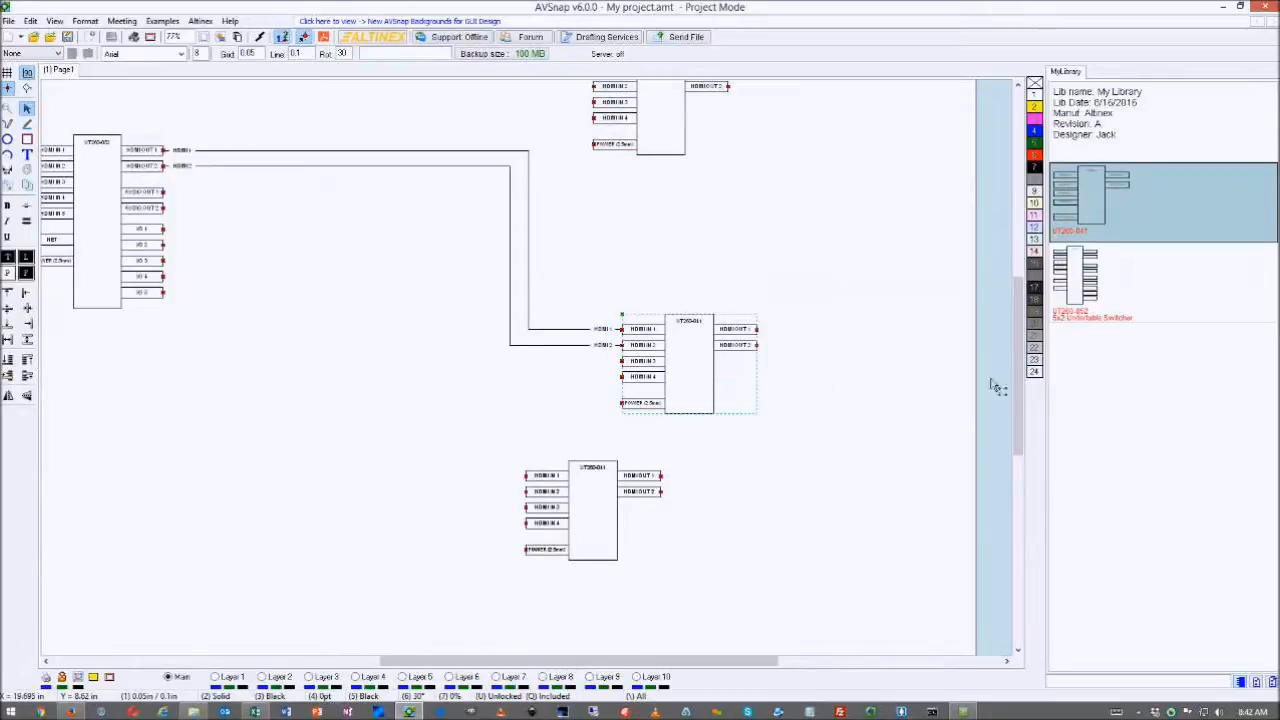
pyautogui.rightClick(1118, 376)
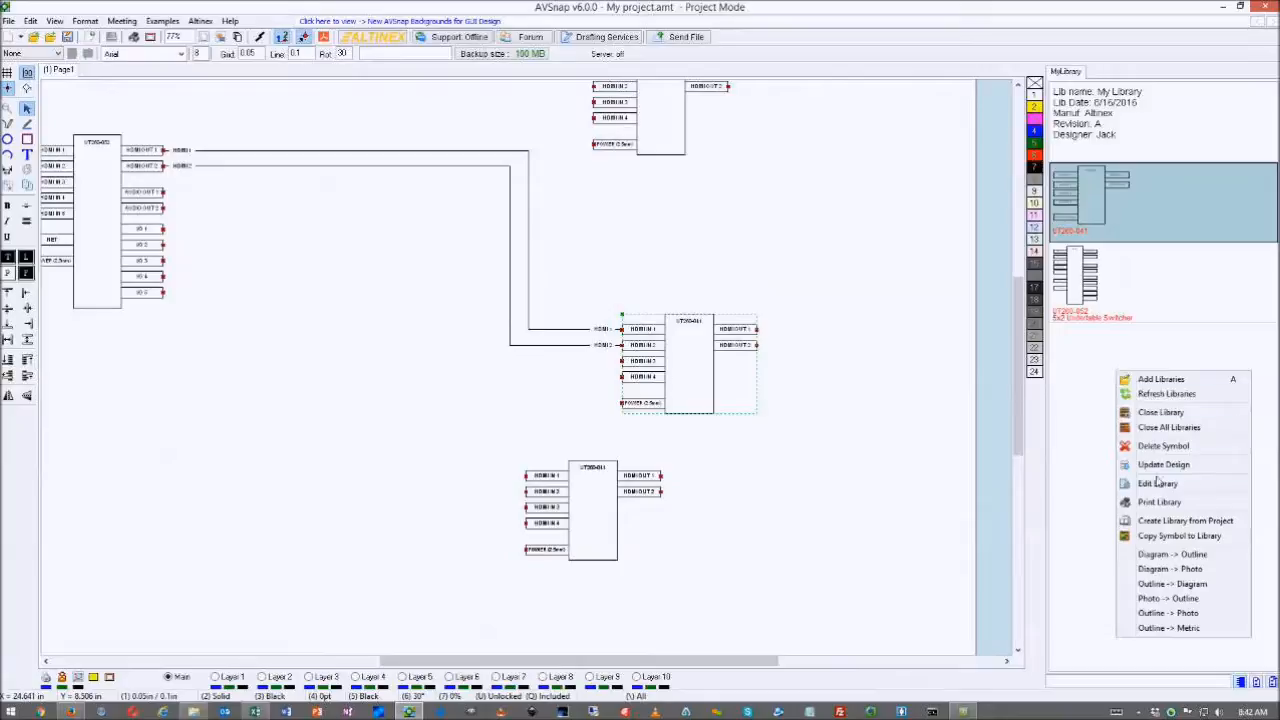
pyautogui.click(1150, 538)
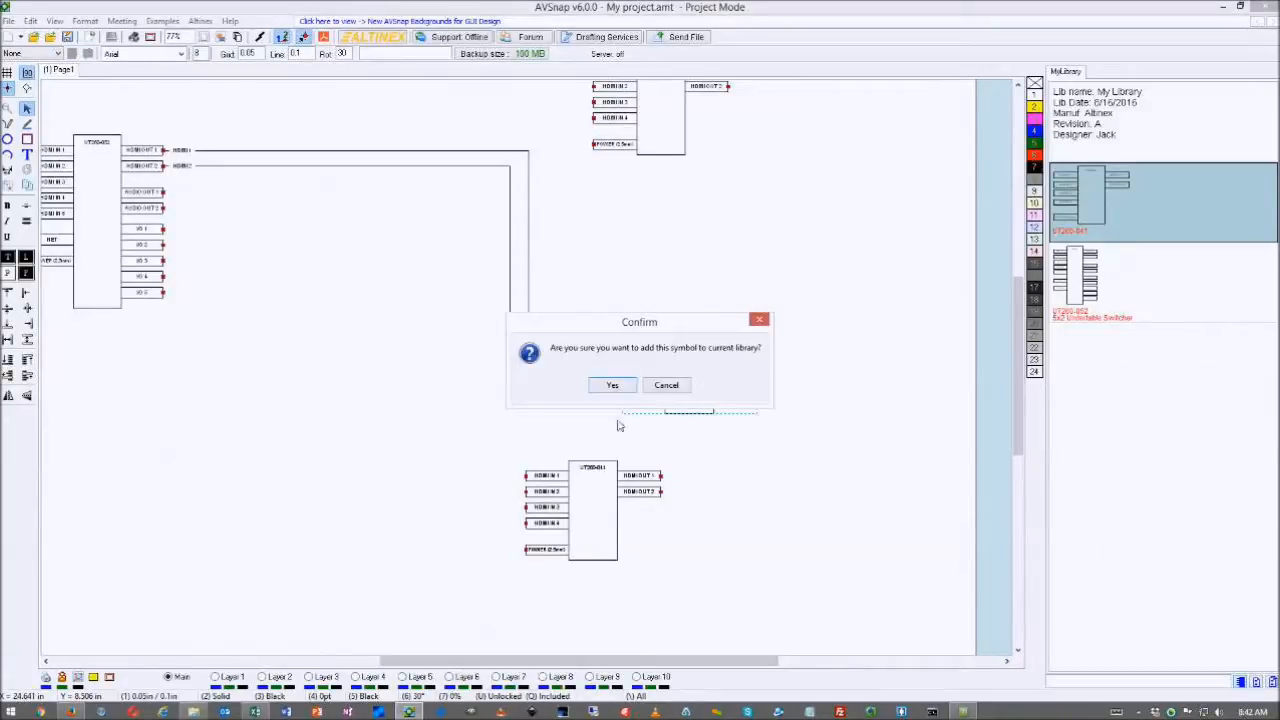
pyautogui.click(611, 385)
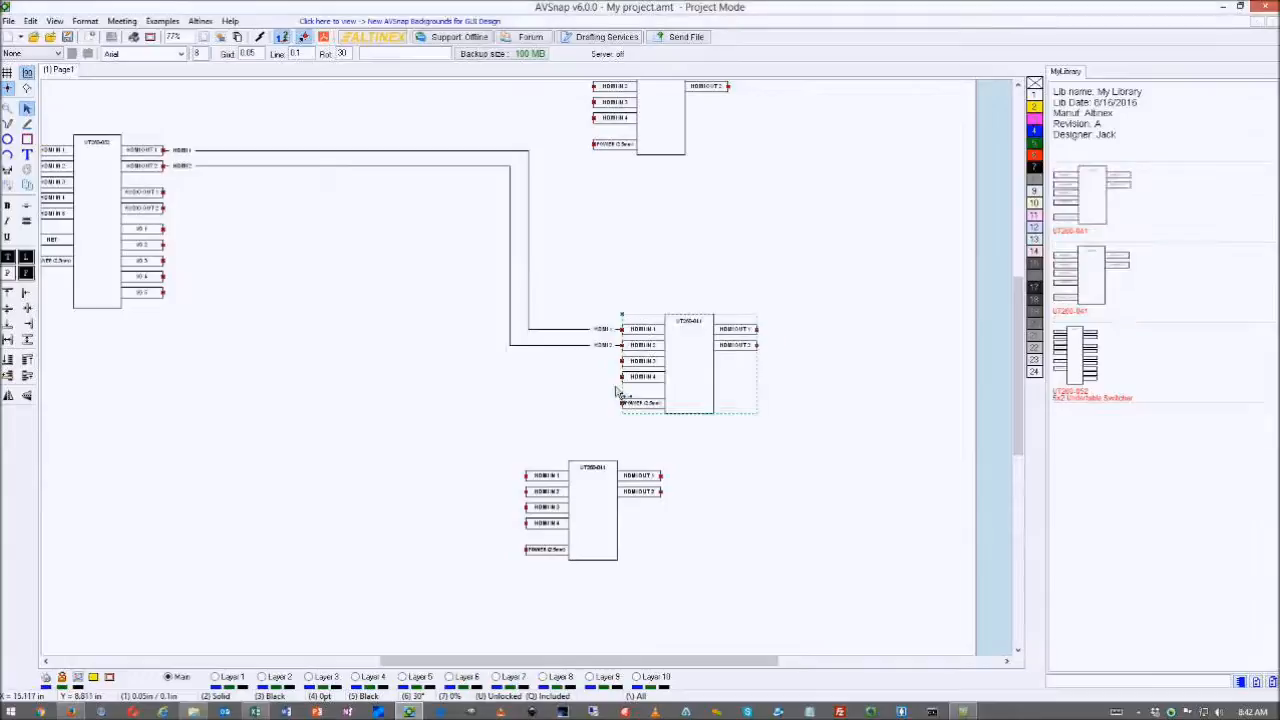
pyautogui.click(1093, 216)
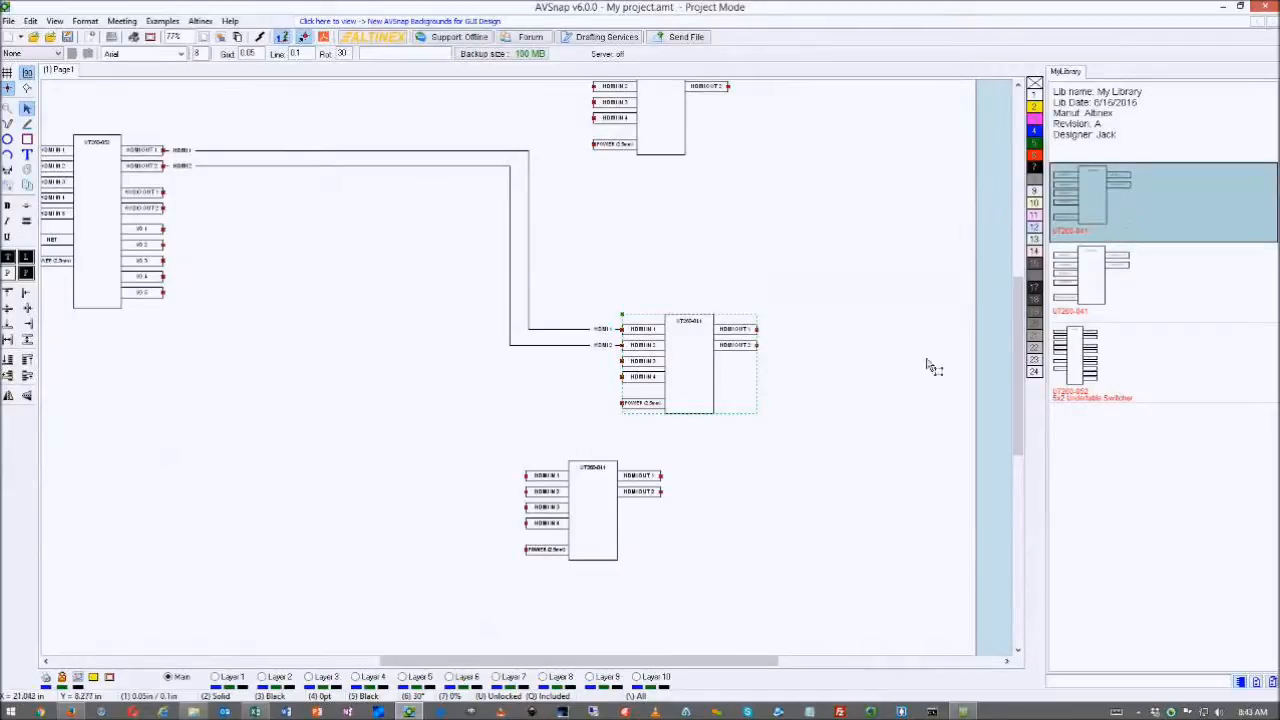
pyautogui.click(858, 370)
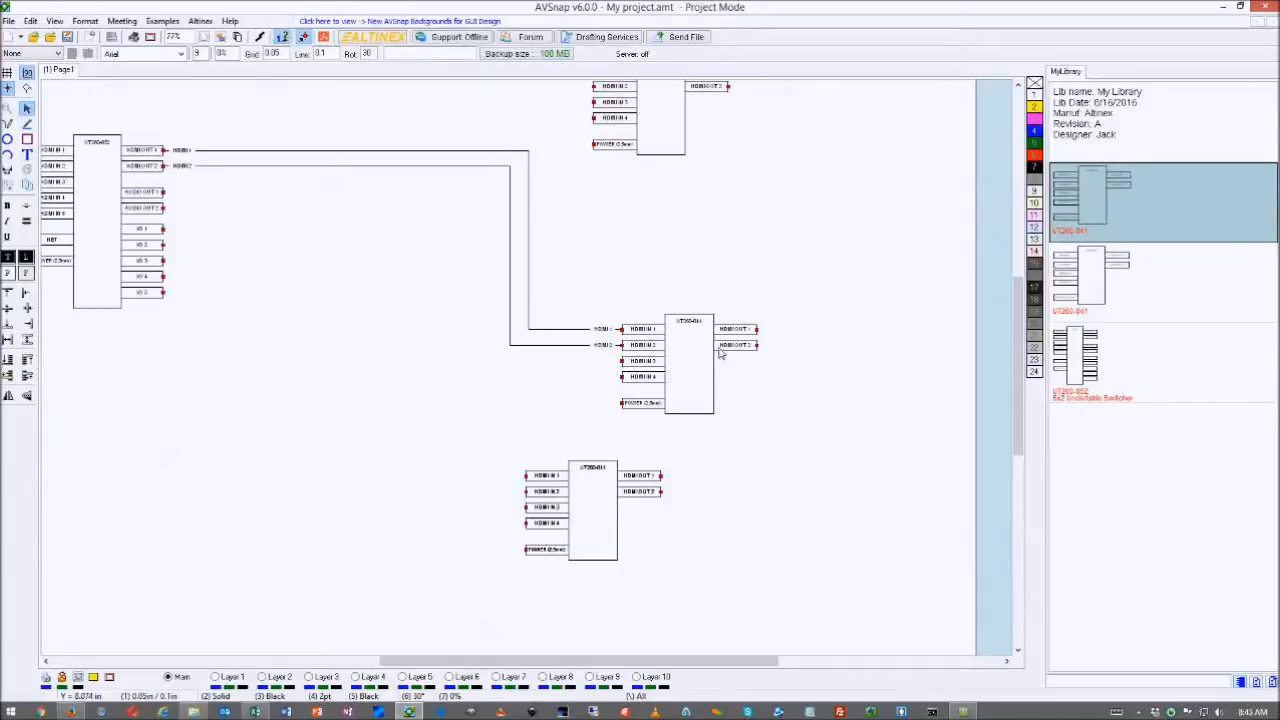
# - Draw a tall rectangle body with a small tab rectangle against its left side
pyautogui.scroll(-2, 880, 327)
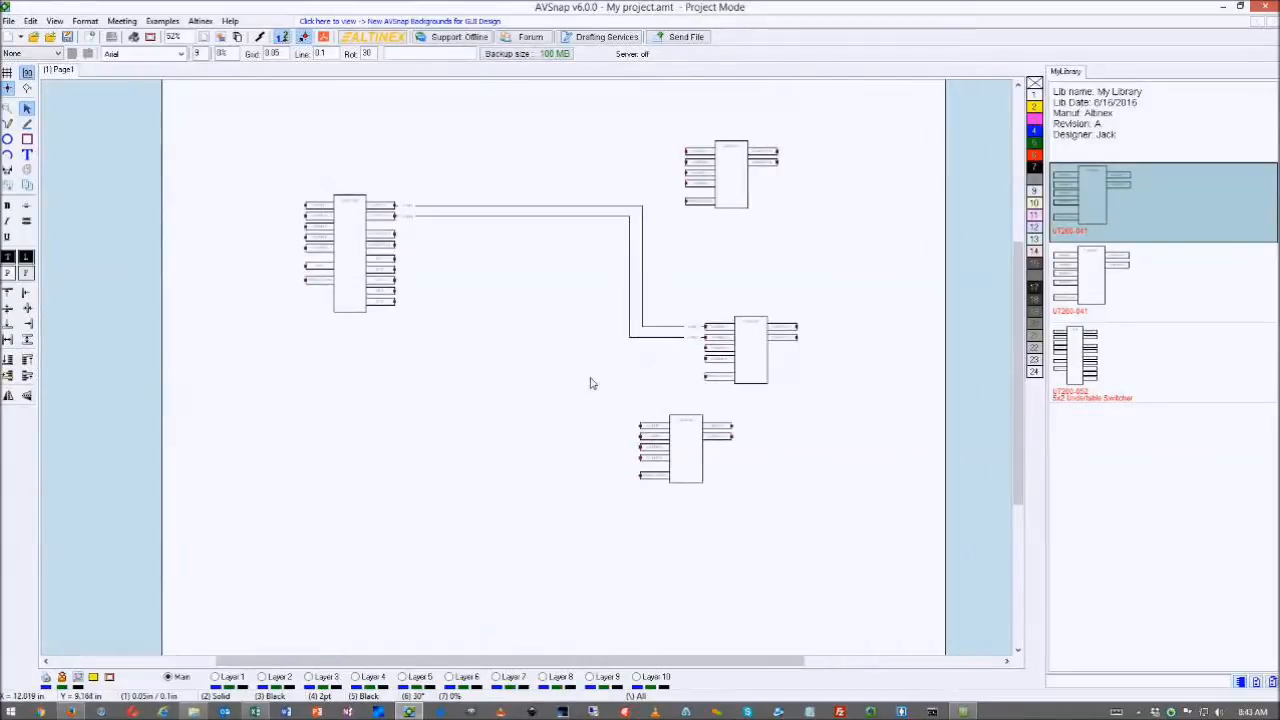
pyautogui.click(33, 141)
pyautogui.scroll(2, 466, 405)
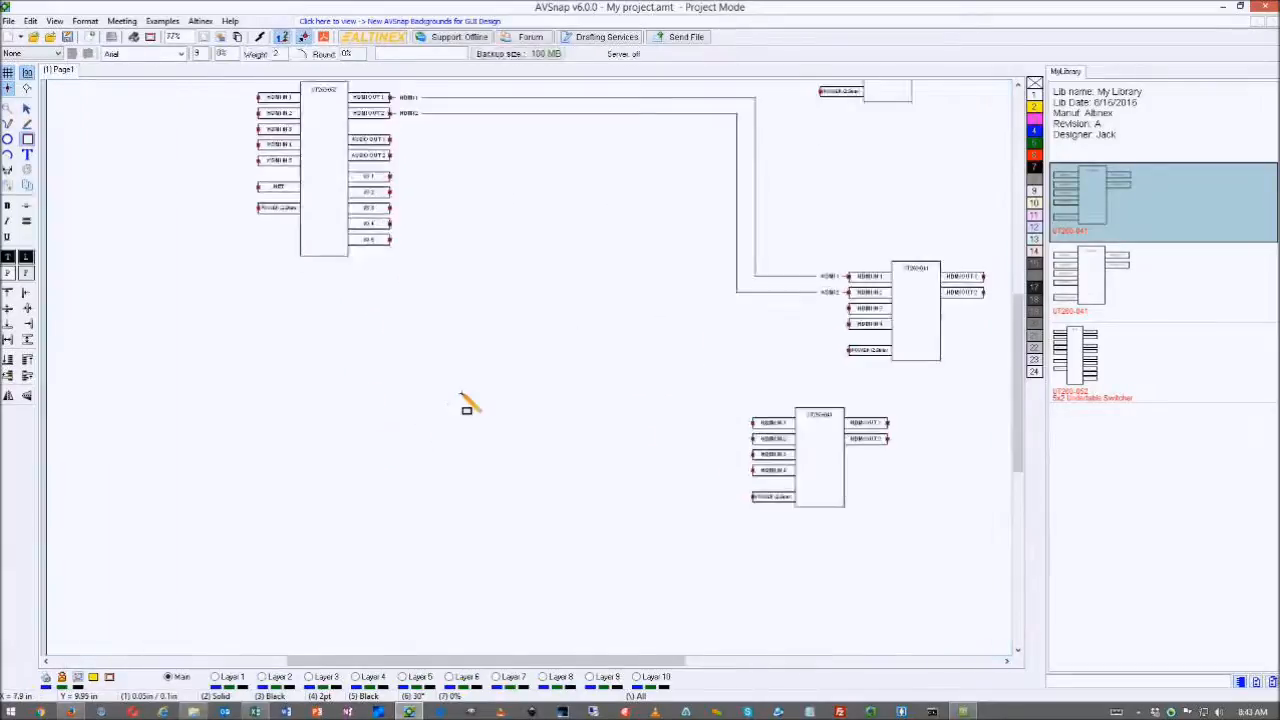
pyautogui.scroll(2, 466, 405)
pyautogui.moveTo(548, 282); pyautogui.dragTo(657, 522)
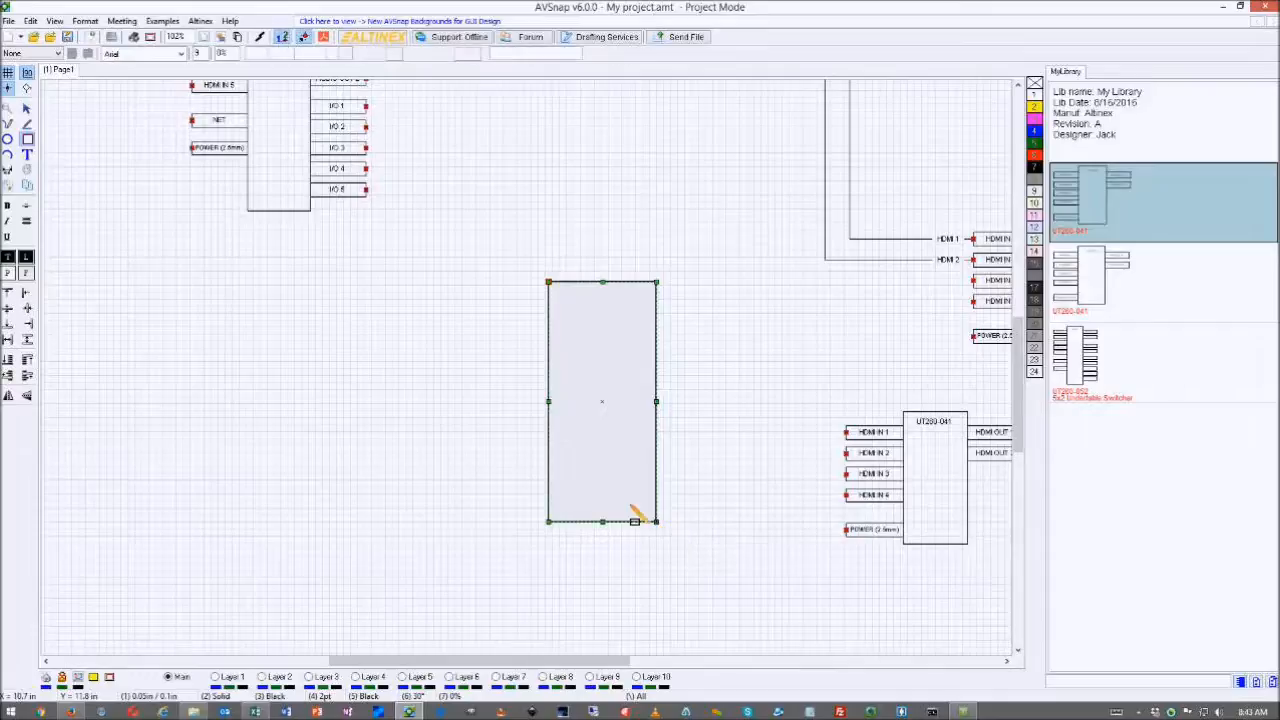
pyautogui.moveTo(475, 299); pyautogui.dragTo(479, 306)
pyautogui.rightClick(484, 313)
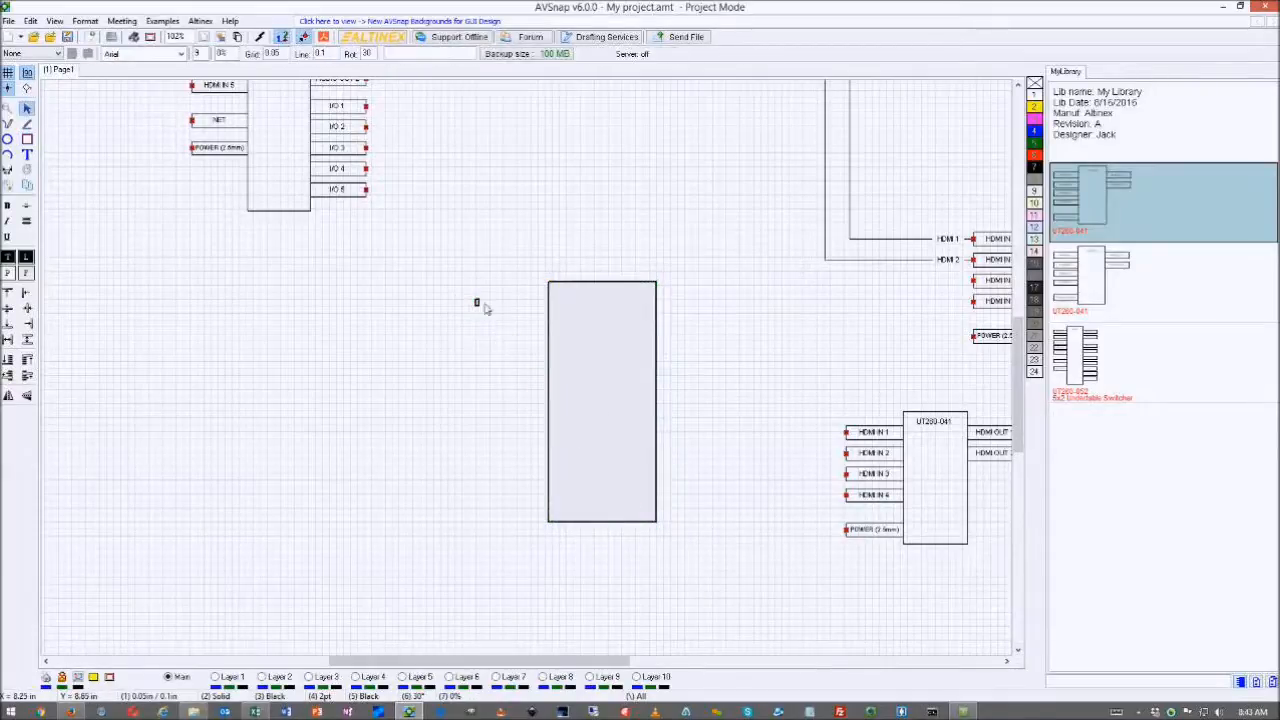
pyautogui.click(478, 305)
pyautogui.moveTo(552, 325)
pyautogui.mouseDown()
pyautogui.moveTo(591, 332)
pyautogui.moveTo(549, 311)
pyautogui.moveTo(553, 321)
pyautogui.mouseUp()
pyautogui.click(595, 337)
pyautogui.click(537, 312)
# - Convert the two rectangles into a single Diagram Symbol
pyautogui.moveTo(449, 263); pyautogui.dragTo(680, 557)
pyautogui.rightClick(593, 347)
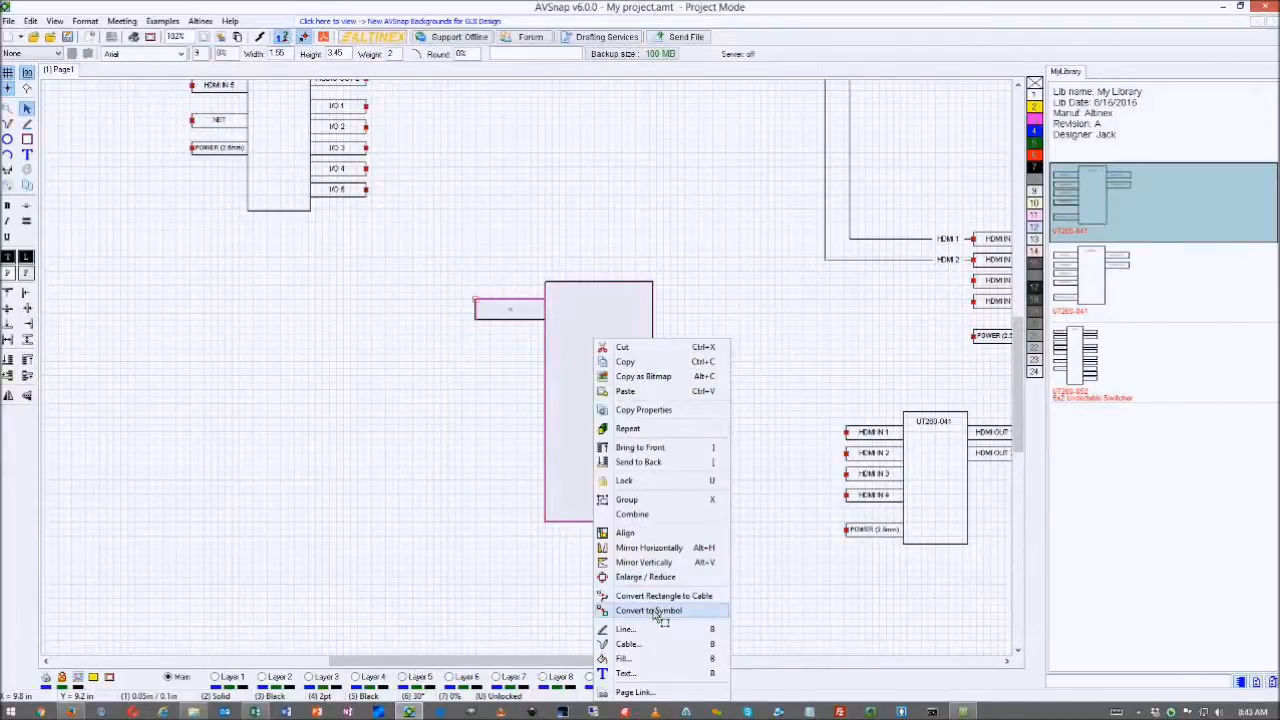
pyautogui.moveTo(652, 610)
pyautogui.click(560, 607)
pyautogui.click(689, 385)
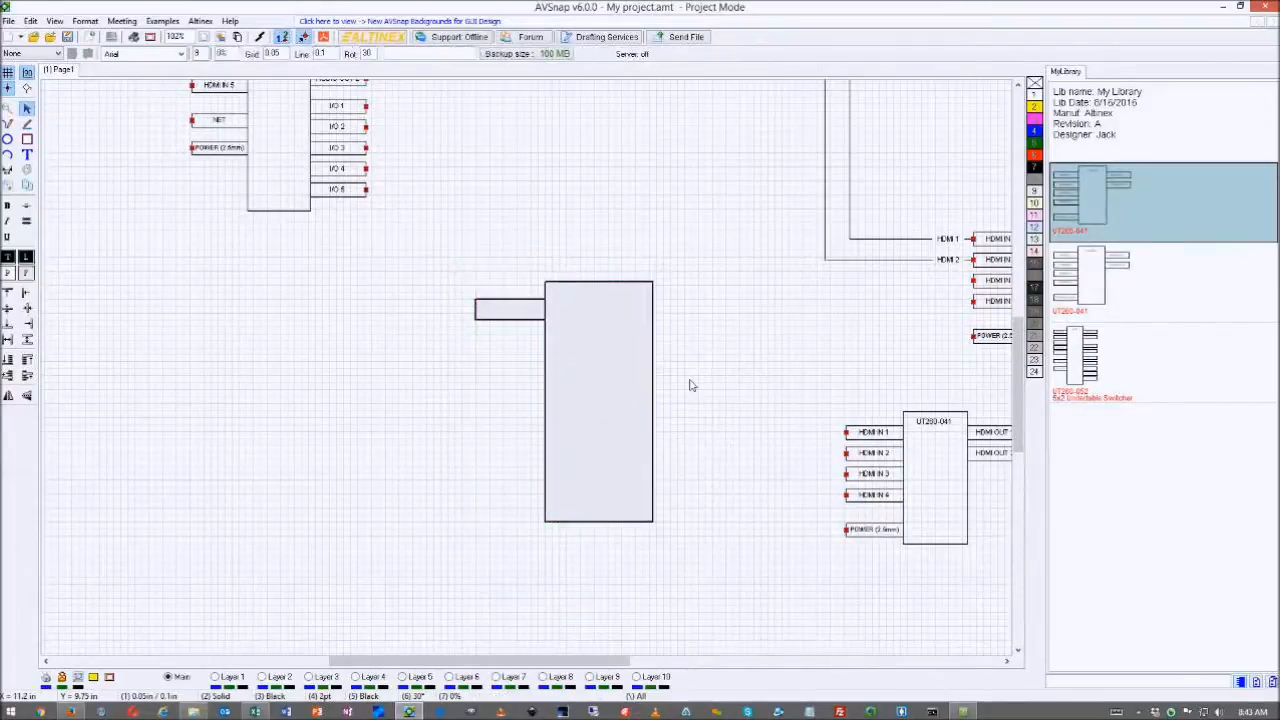
pyautogui.click(615, 352)
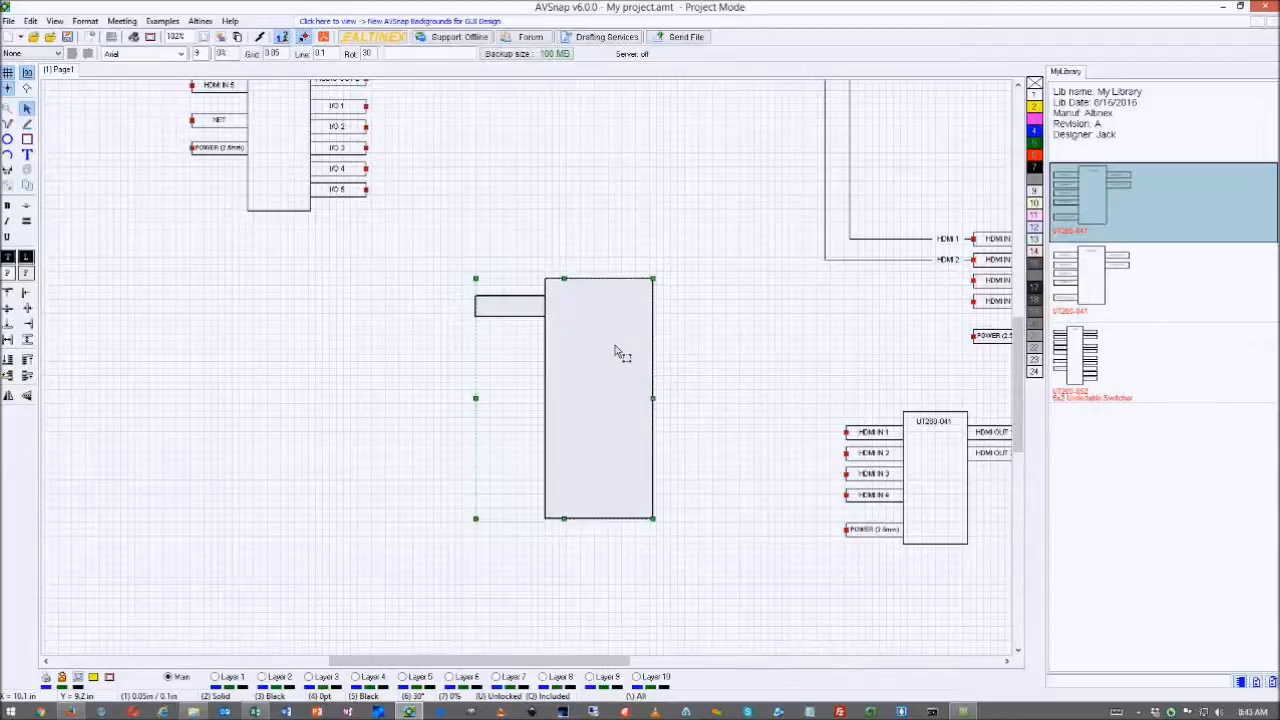
# - Add snap points on the side tab and top-right corner, and move the origin to the tab
pyautogui.rightClick(477, 310)
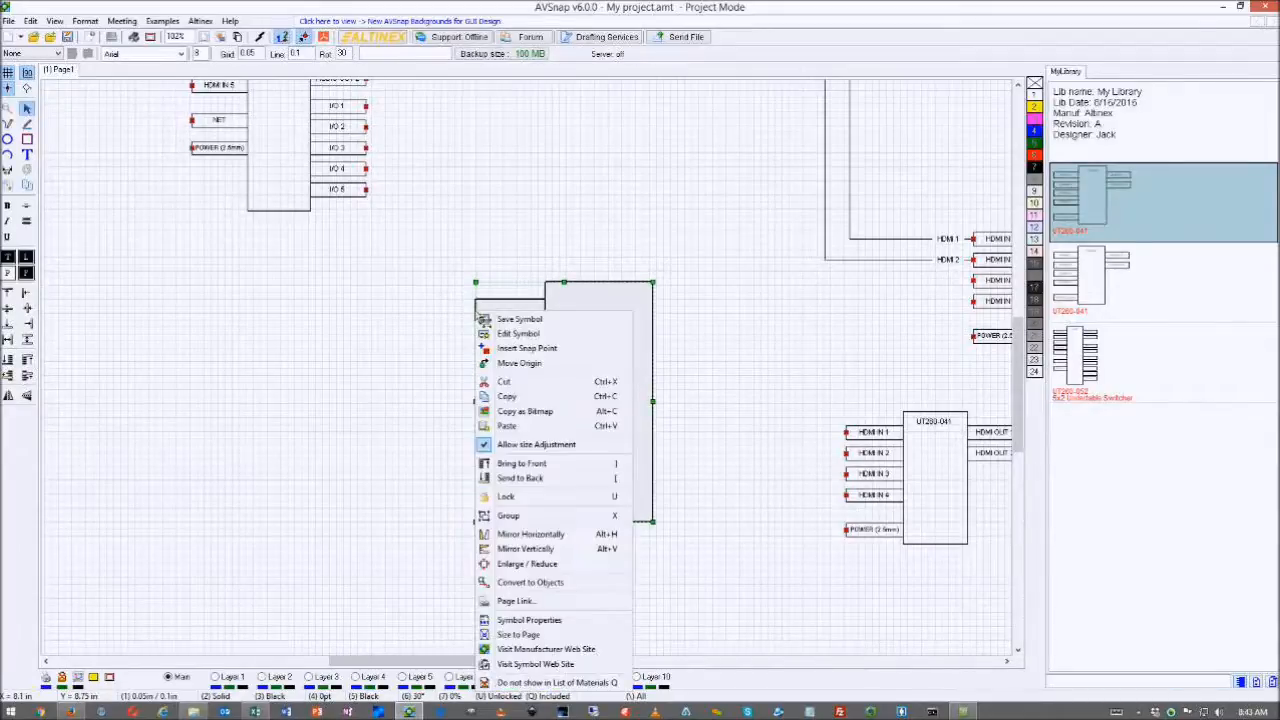
pyautogui.click(525, 349)
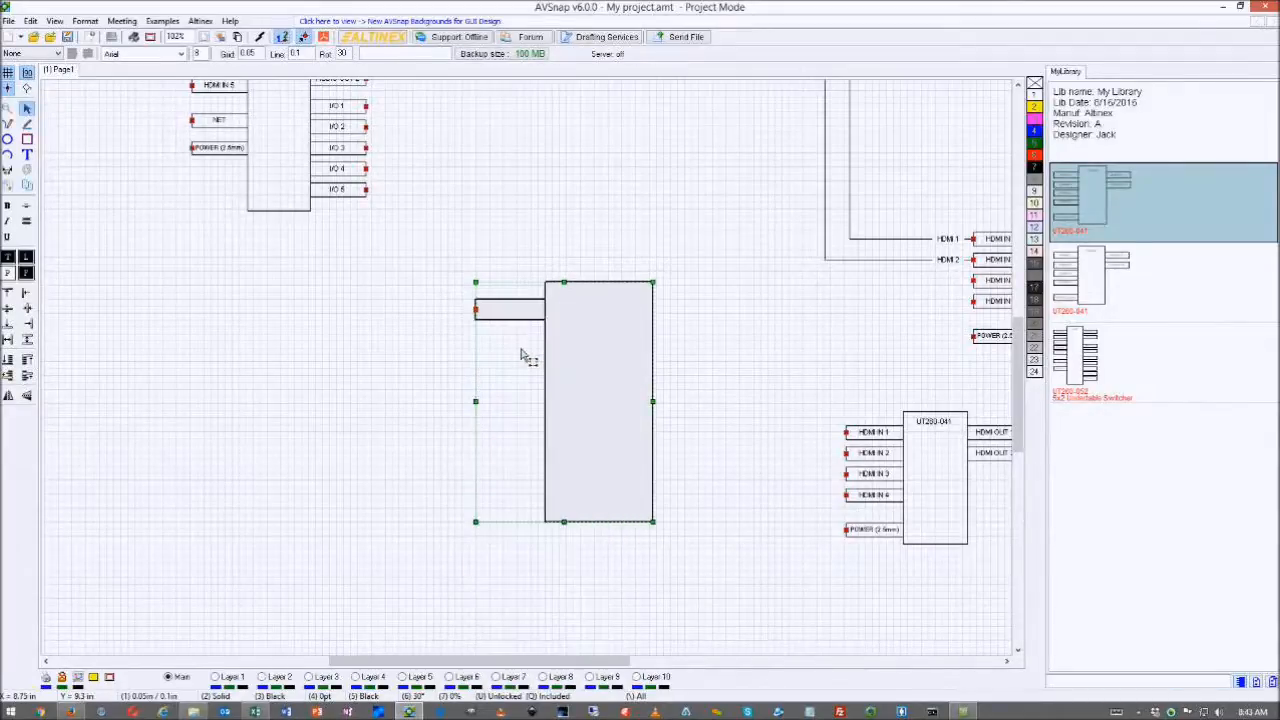
pyautogui.rightClick(657, 314)
pyautogui.click(690, 346)
pyautogui.rightClick(478, 311)
pyautogui.click(519, 336)
# - Nudge the new symbol slightly right and down, and review its properties without changes
pyautogui.click(596, 372)
pyautogui.moveTo(596, 374)
pyautogui.mouseDown()
pyautogui.moveTo(618, 384)
pyautogui.moveTo(603, 383)
pyautogui.mouseUp()
pyautogui.doubleClick(603, 386)
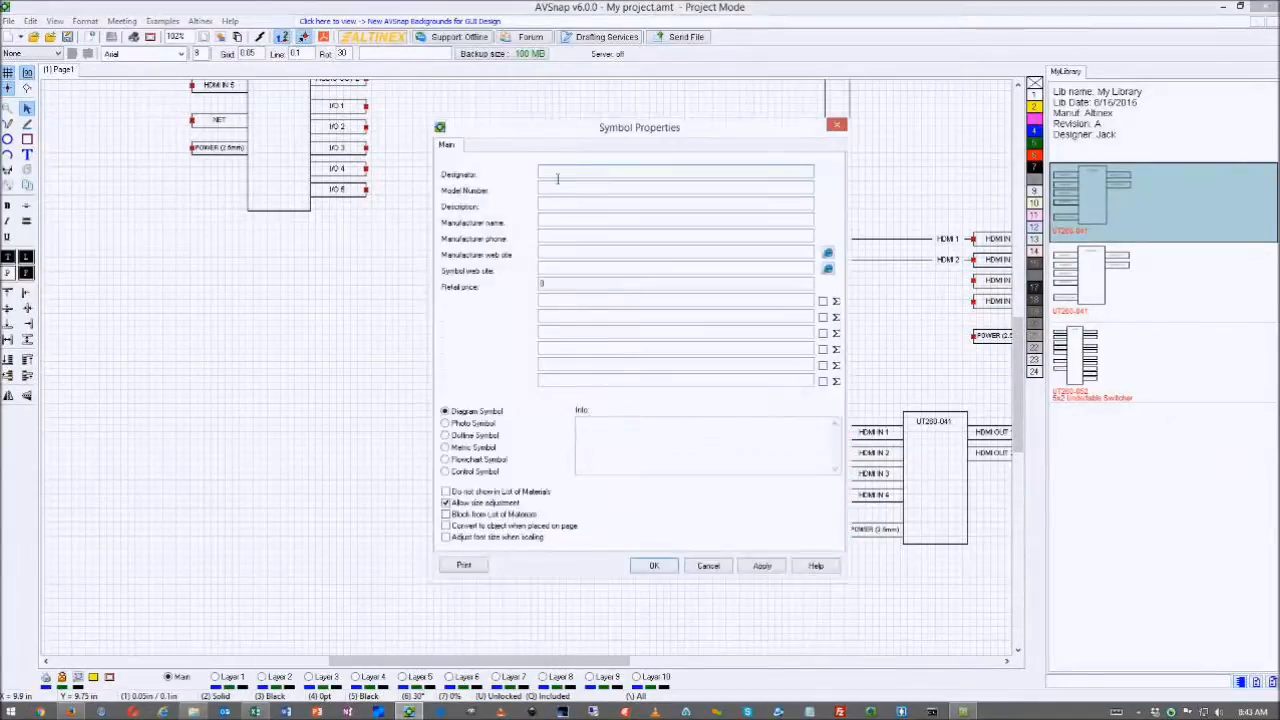
pyautogui.click(587, 190)
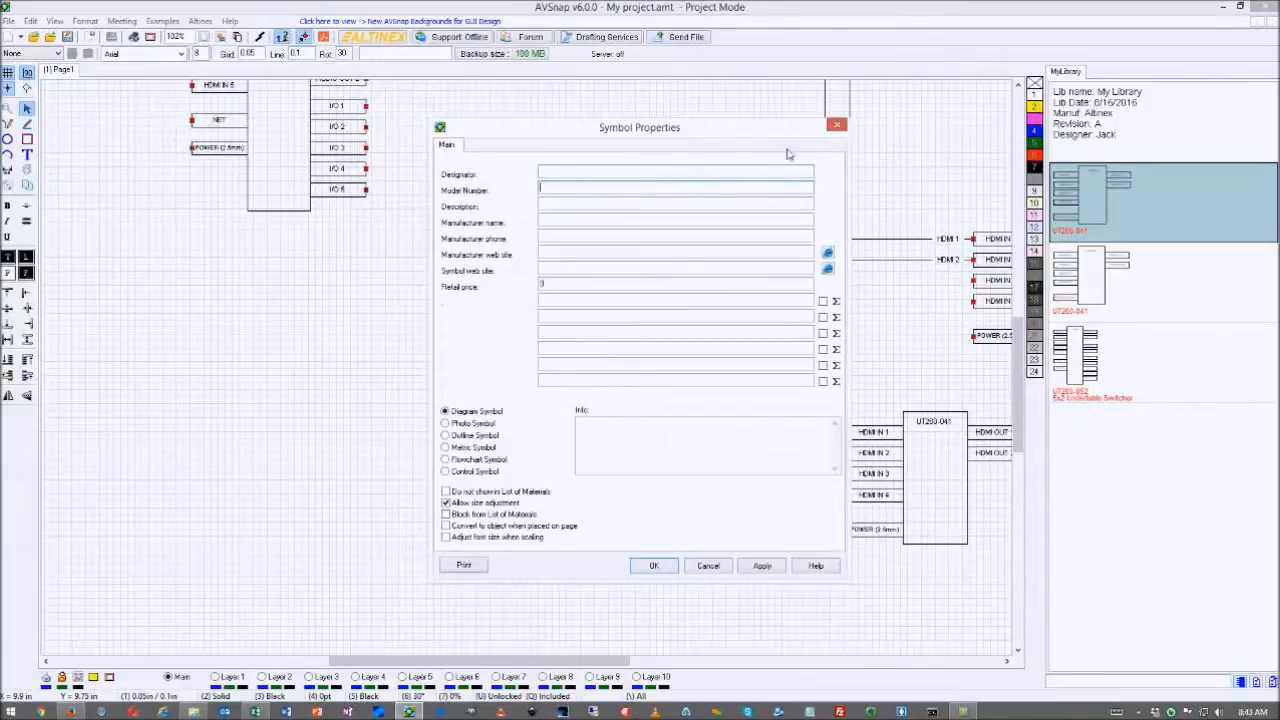
pyautogui.click(836, 126)
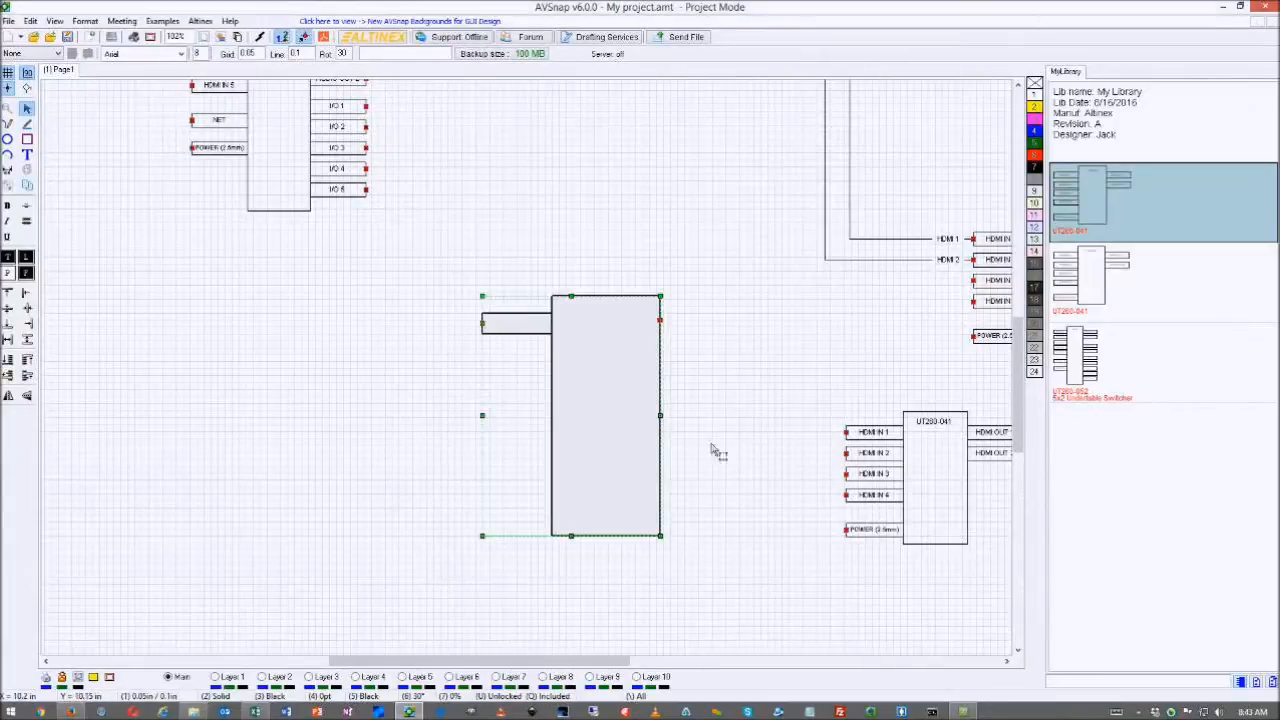
# - Copy the custom drawn symbol into My Library with model number ABC-1
pyautogui.rightClick(1113, 462)
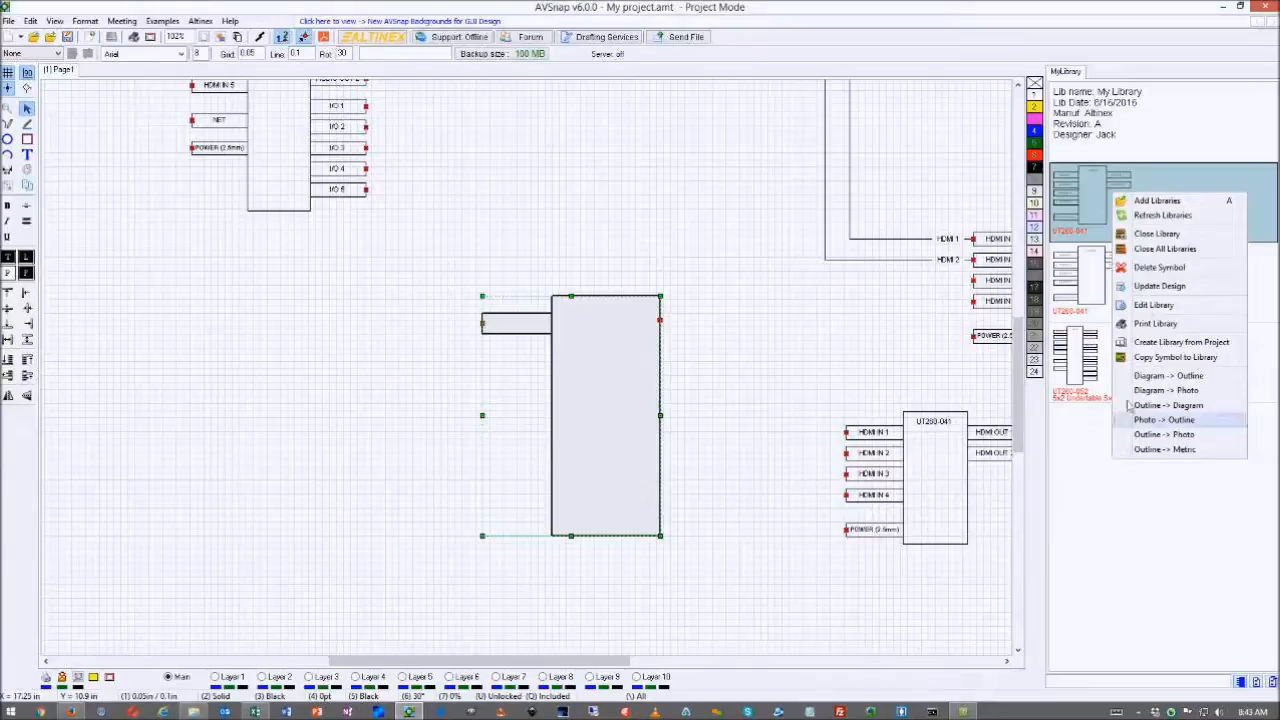
pyautogui.click(1176, 358)
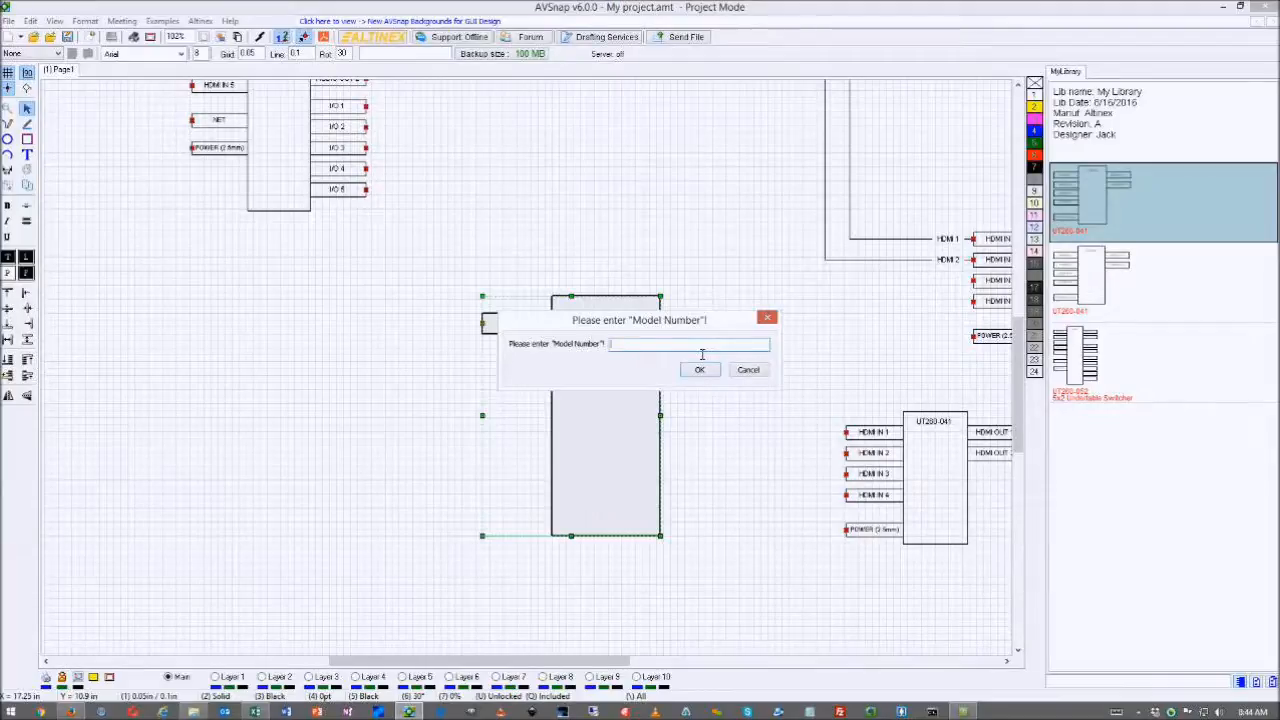
pyautogui.write('ABC-1')
pyautogui.click(700, 372)
pyautogui.click(613, 384)
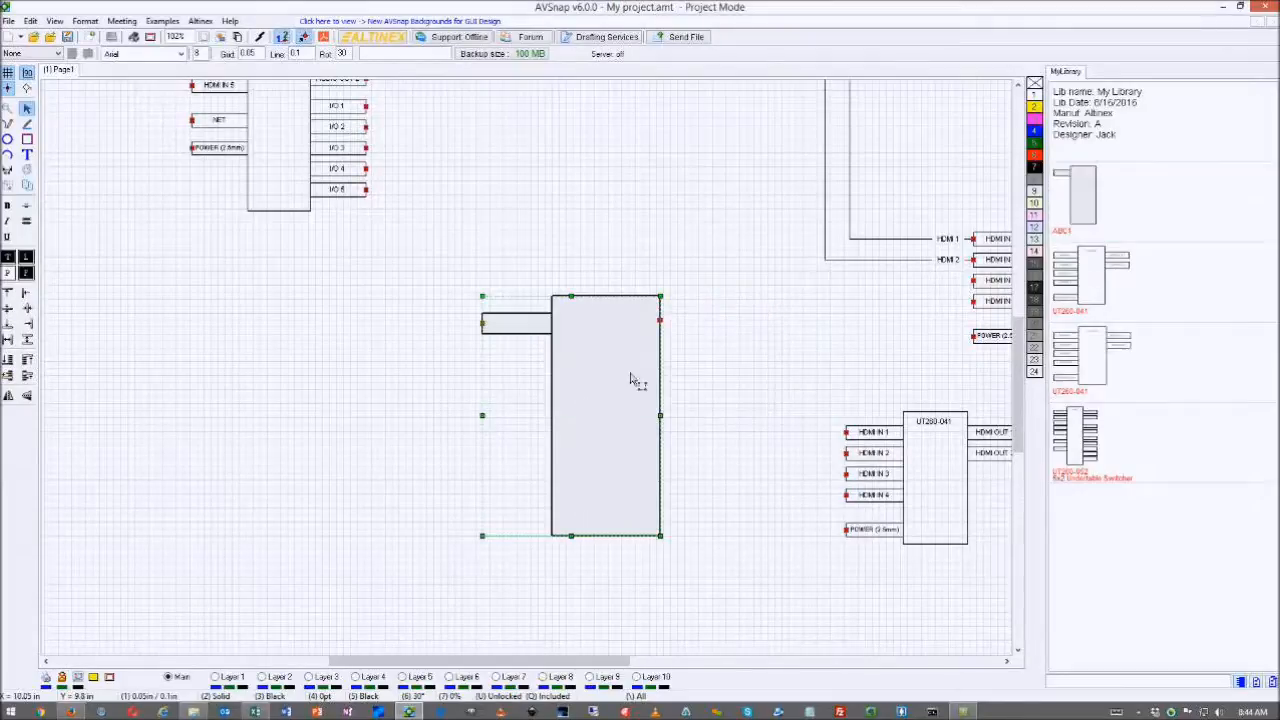
# - Check the new ABC1 entry in My Library, deselect the diagram symbol, and fit the whole page in view
pyautogui.click(1090, 192)
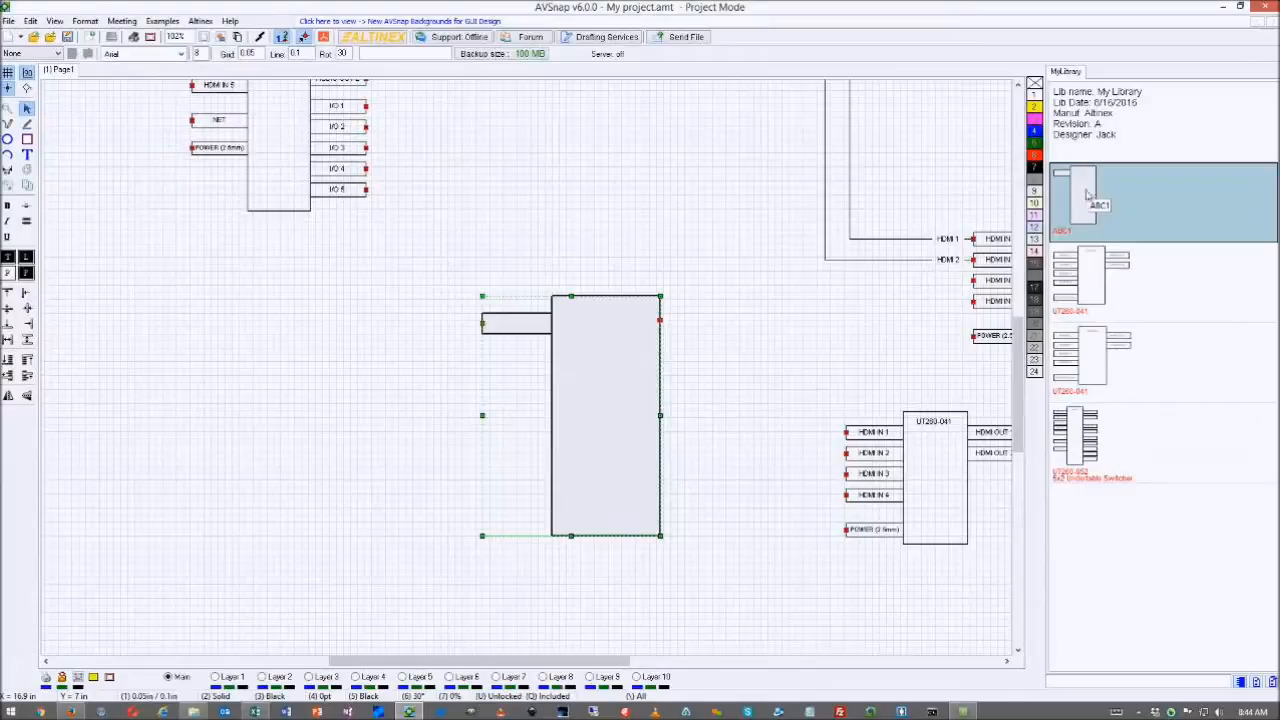
pyautogui.click(727, 264)
pyautogui.press('F4')
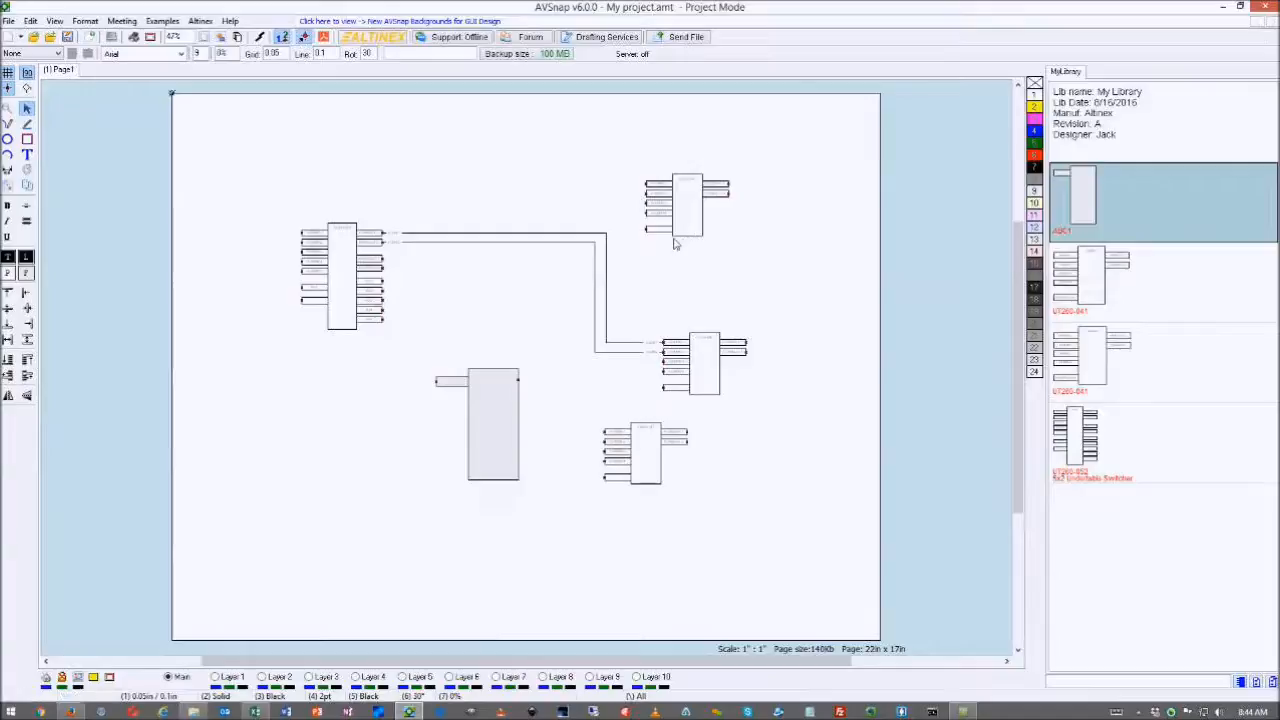
pyautogui.rightClick(1117, 294)
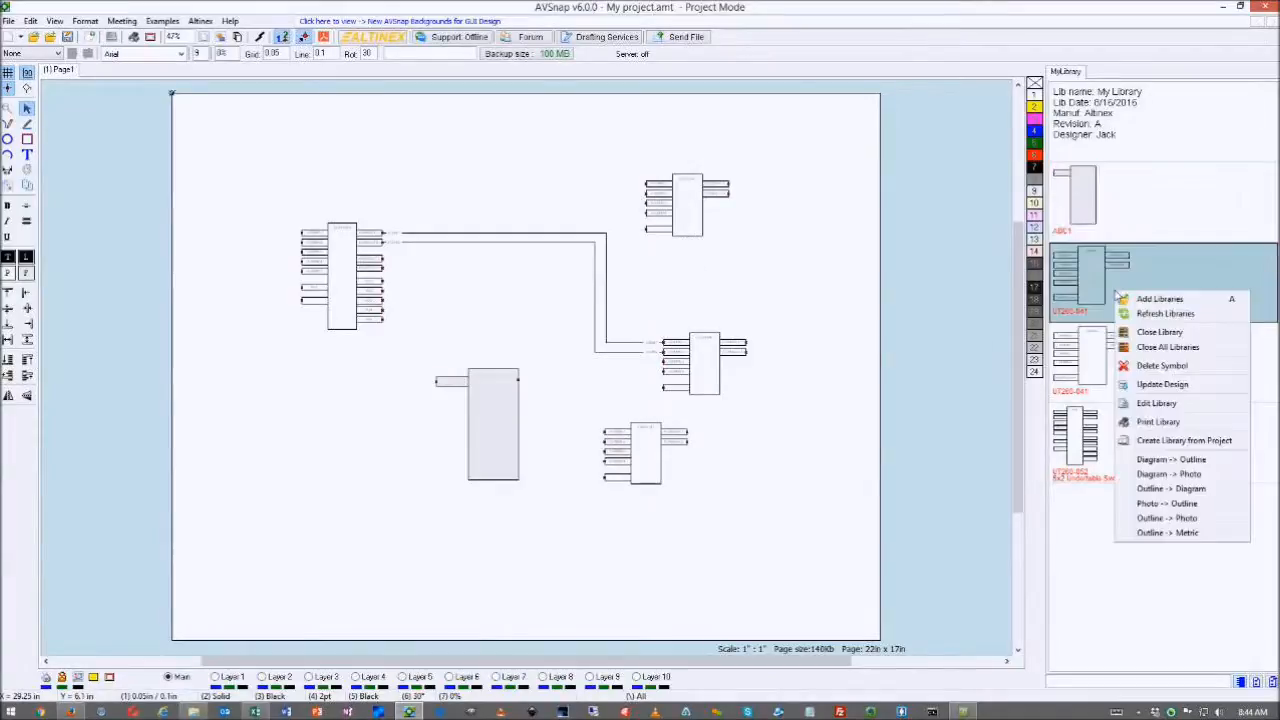
pyautogui.click(1155, 447)
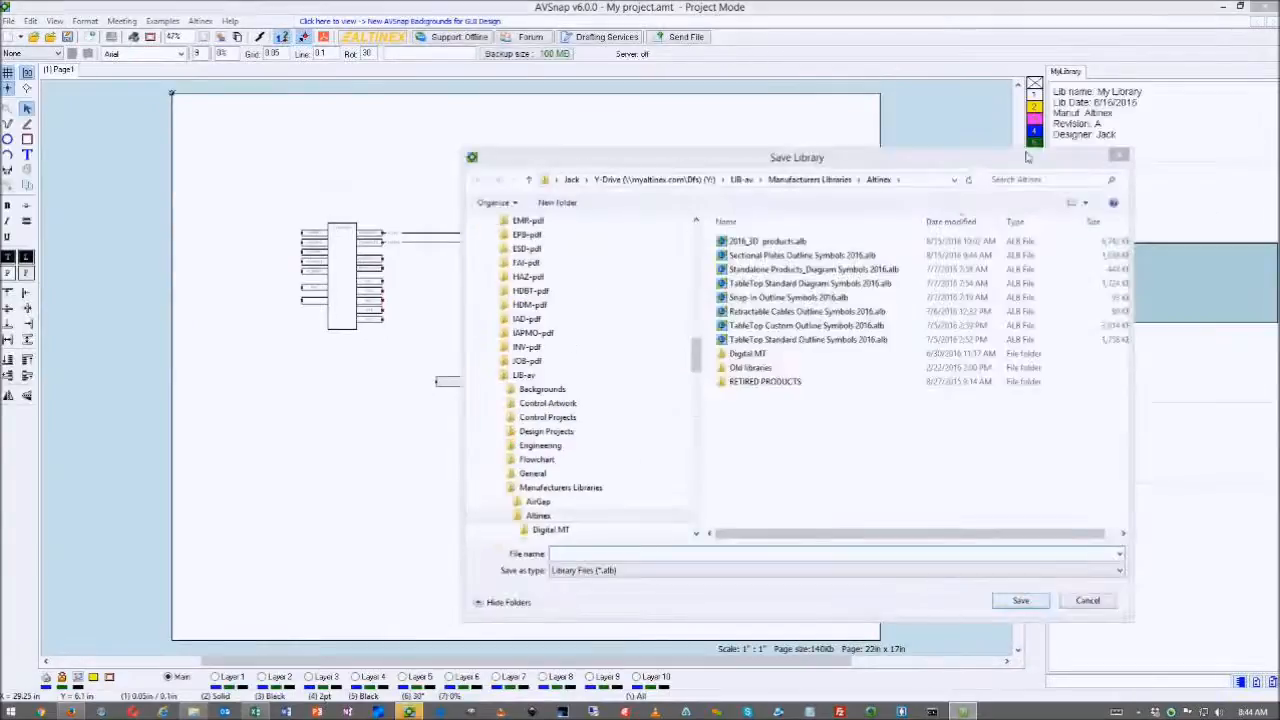
pyautogui.click(1119, 156)
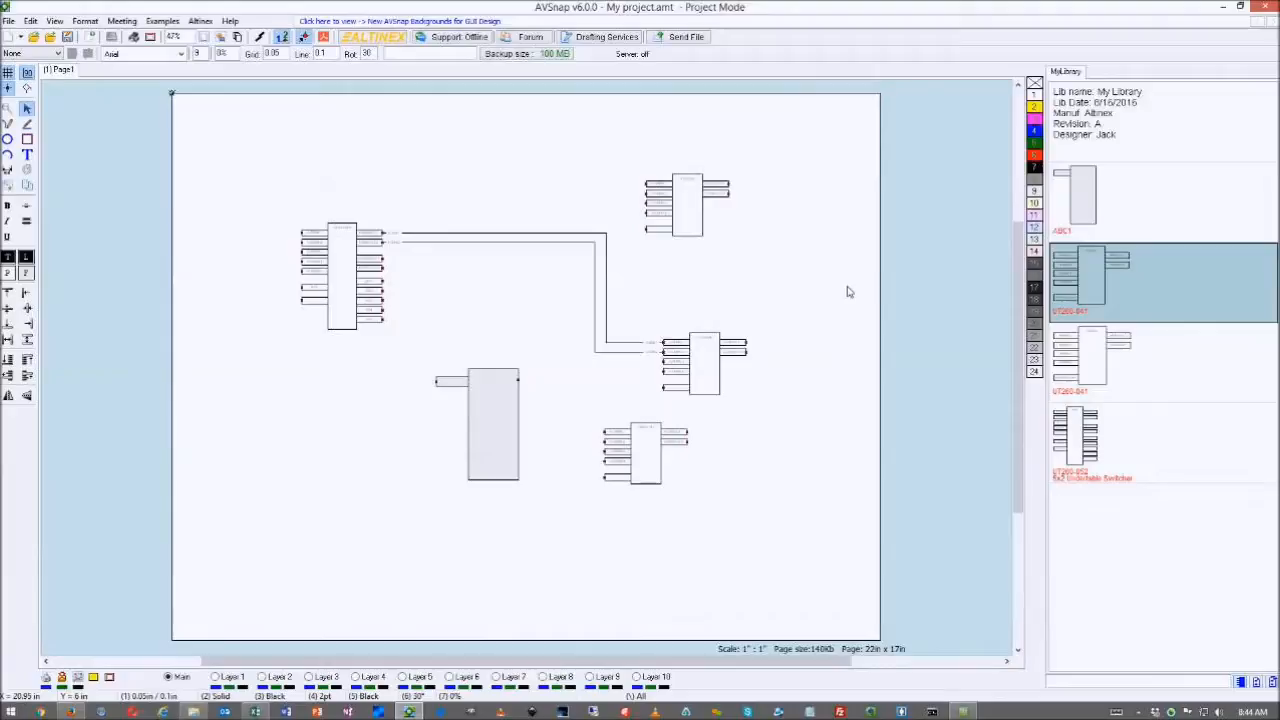
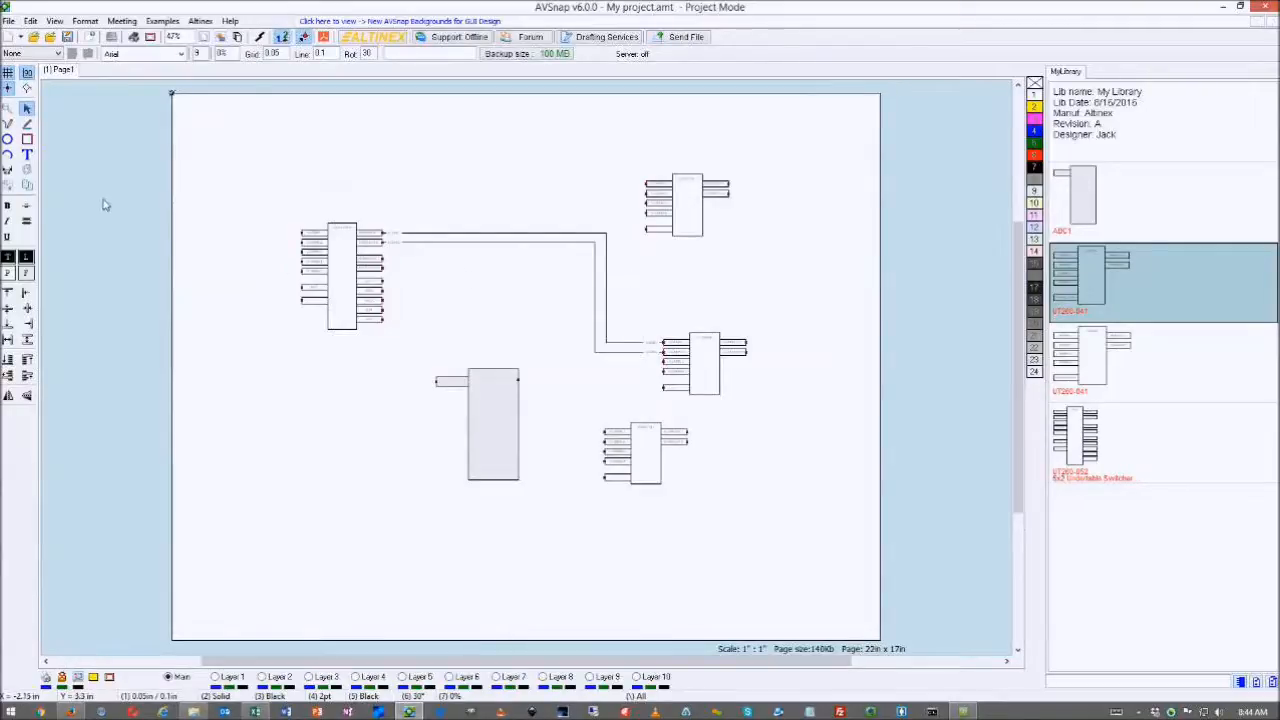
# - Open the library holding the UT260-041 symbol for editing, saving the project first
pyautogui.rightClick(1099, 275)
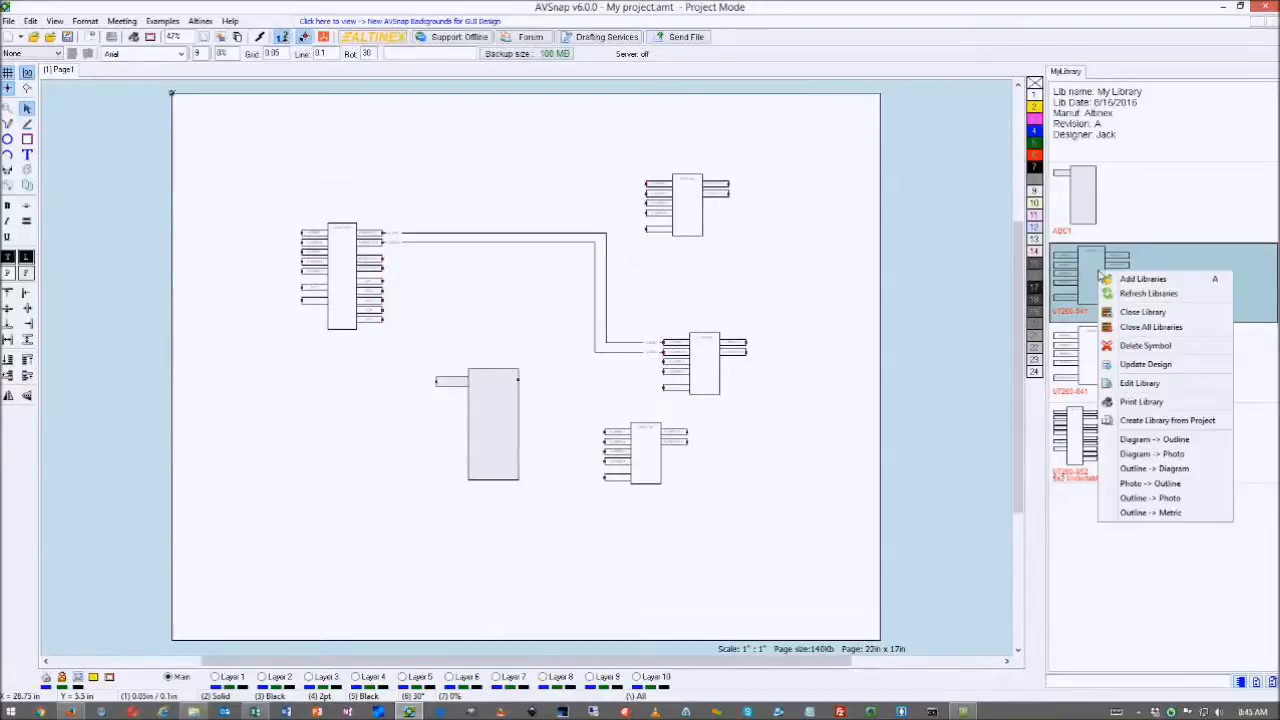
pyautogui.click(1140, 385)
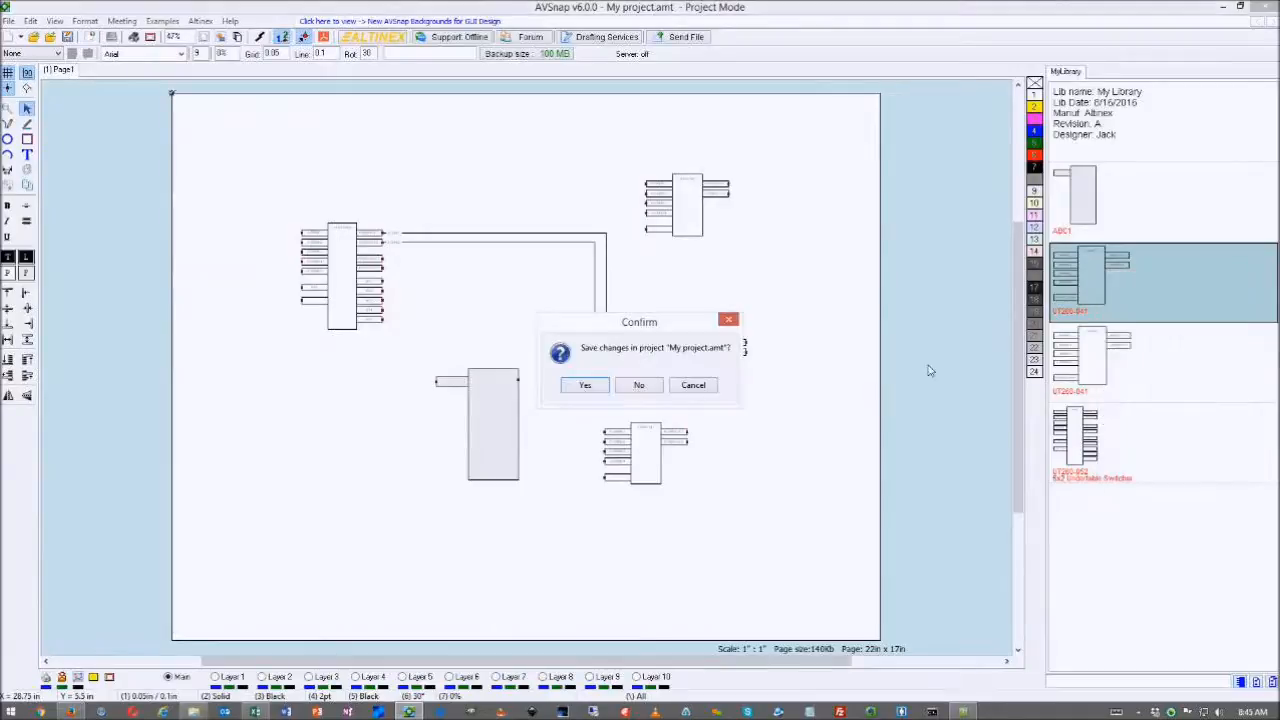
pyautogui.click(585, 386)
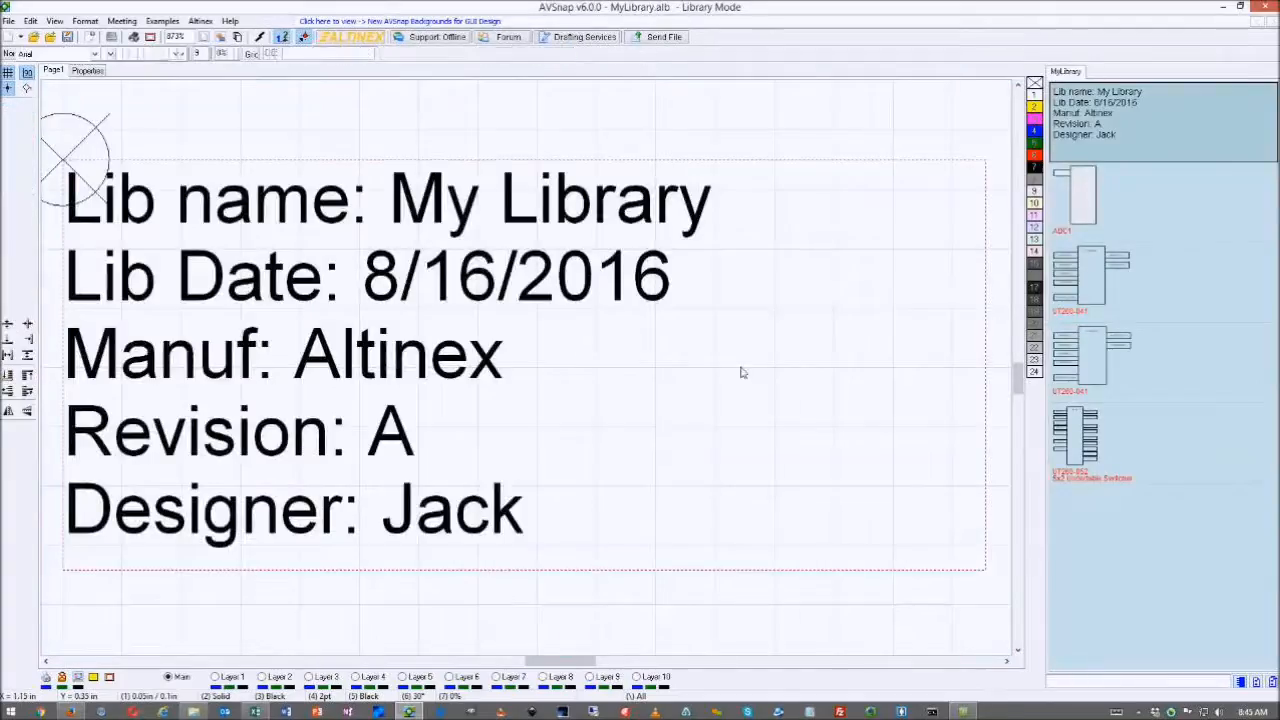
pyautogui.scroll(-5, 800, 348)
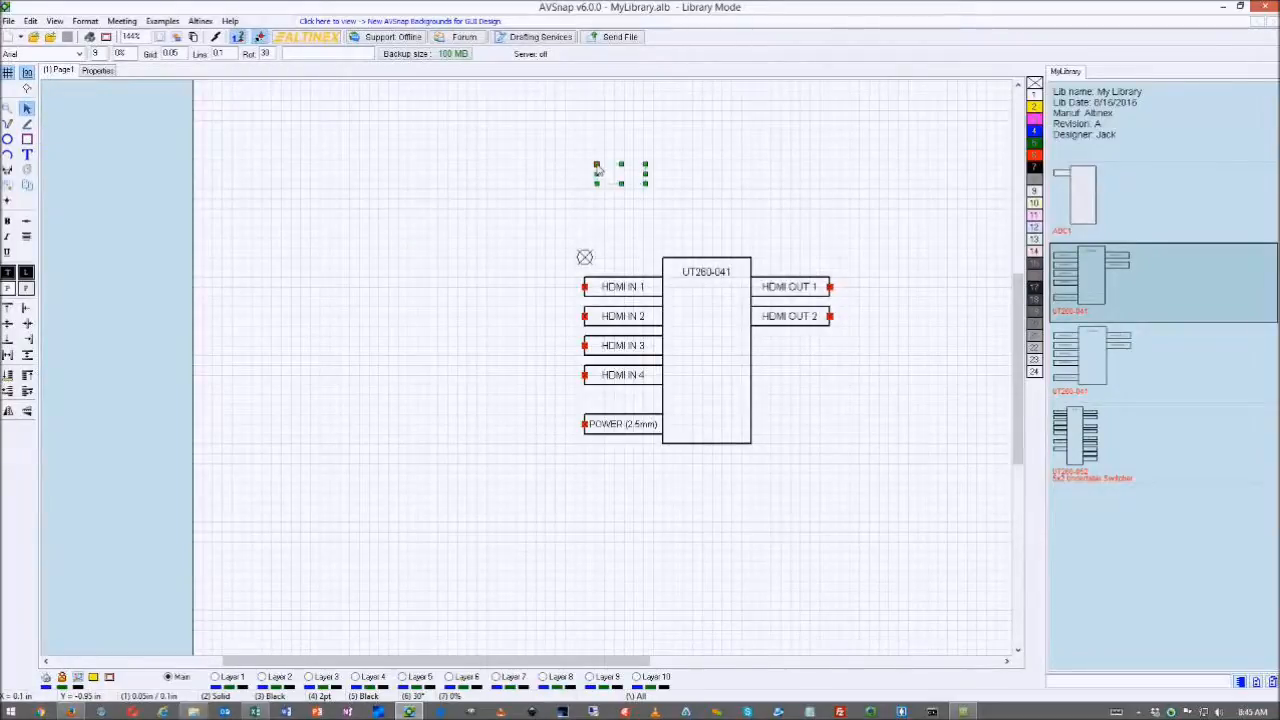
# - Add a #J# designator text label and place it on top of the UT260-041 block
pyautogui.click(597, 167)
pyautogui.click(706, 368)
pyautogui.click(651, 527)
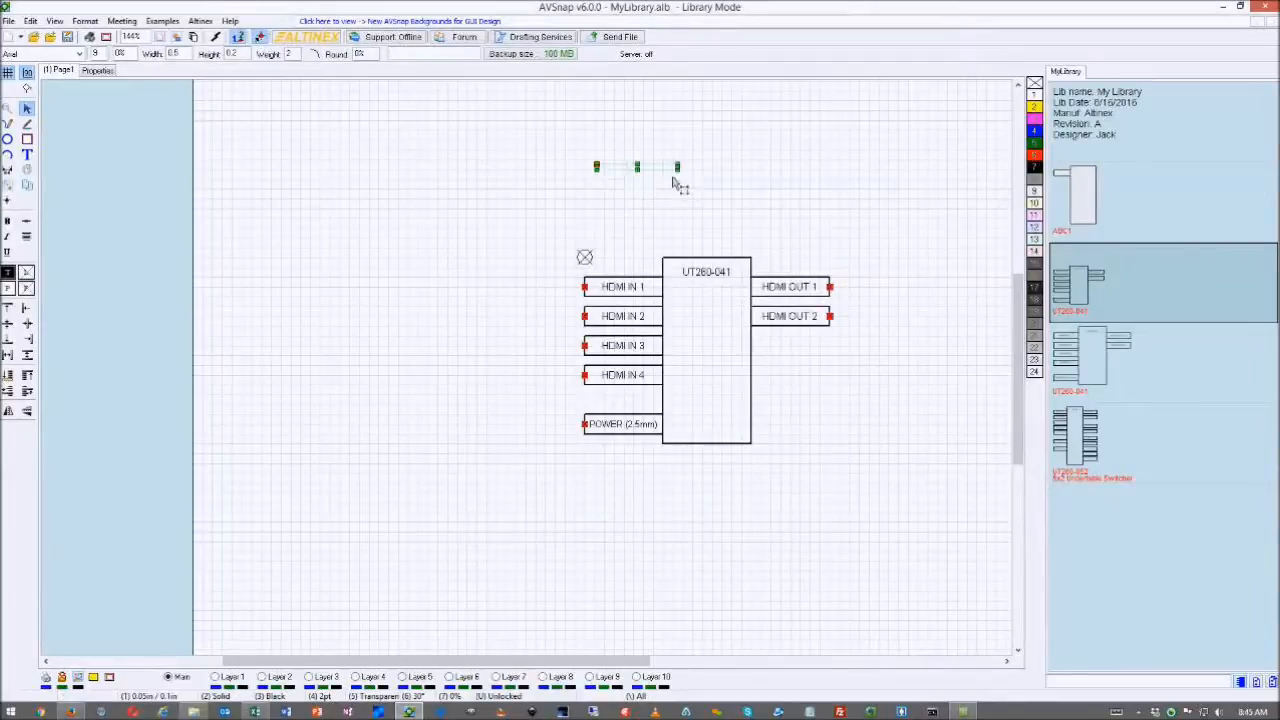
pyautogui.moveTo(639, 175); pyautogui.dragTo(751, 246)
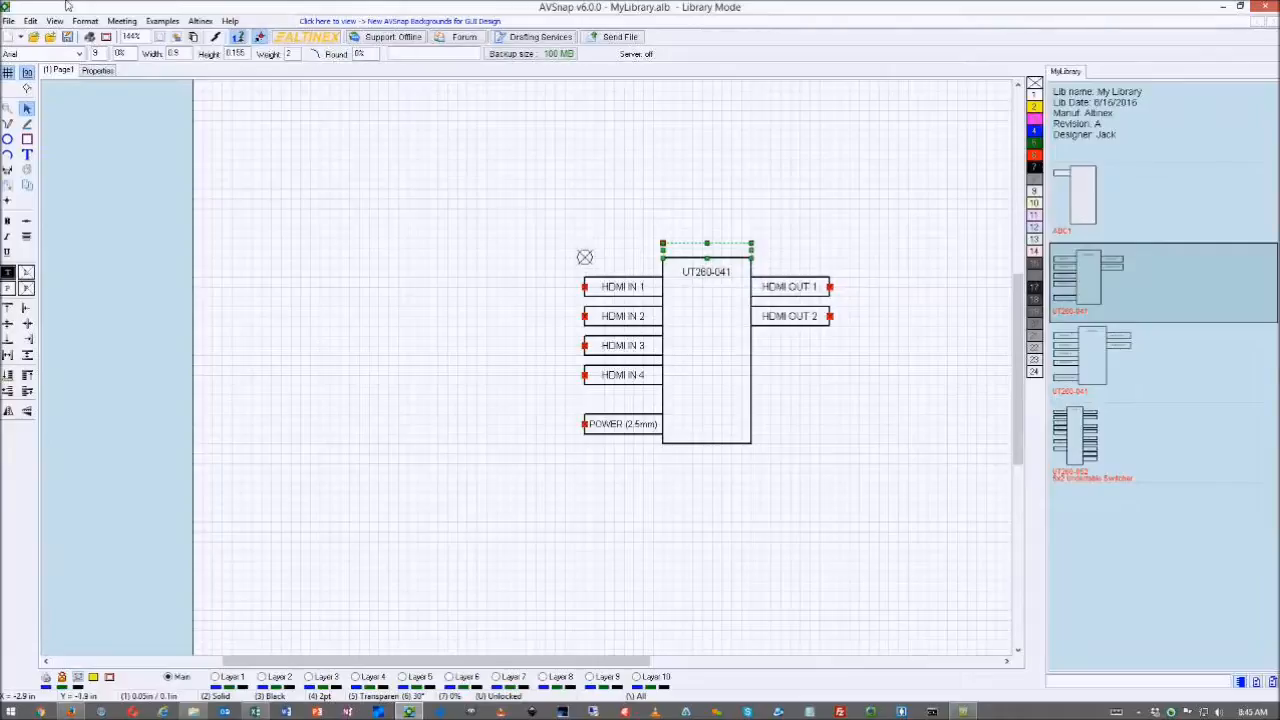
pyautogui.scroll(5, 105, 57)
pyautogui.click(663, 228)
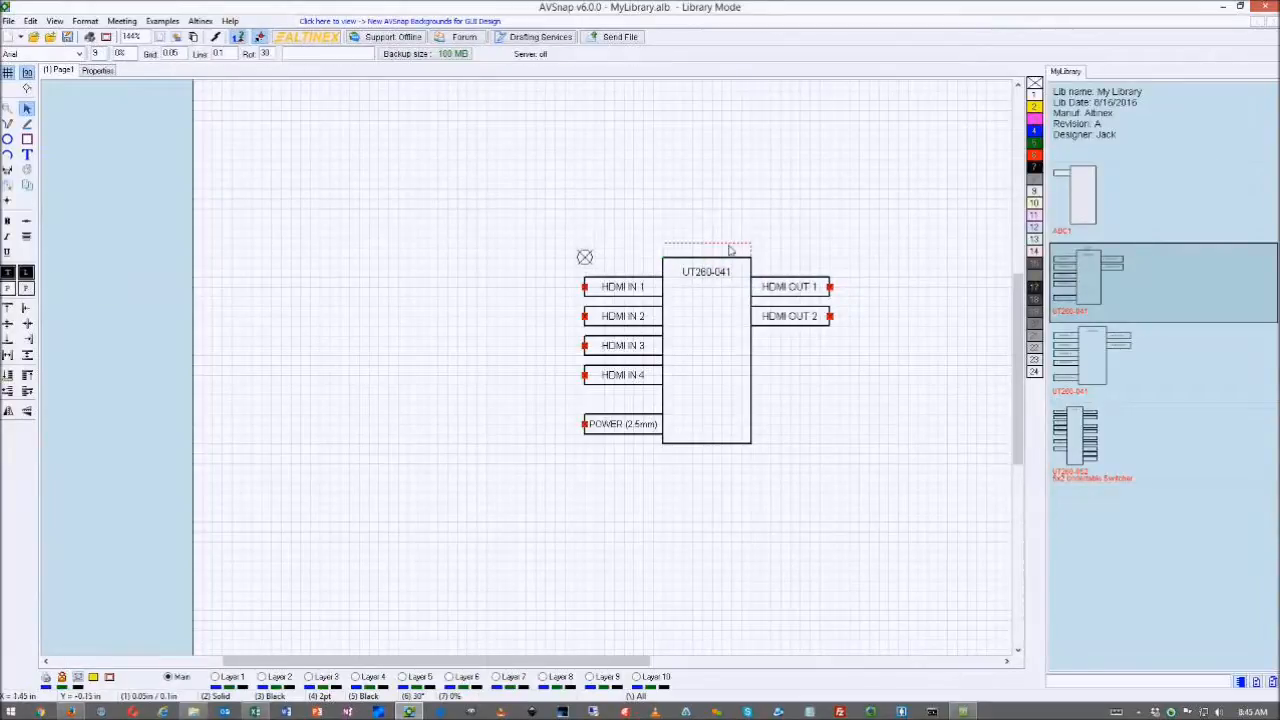
# - Reselect the designator label above the block and try stretching it taller
pyautogui.scroll(5, 735, 250)
pyautogui.scroll(2, 729, 251)
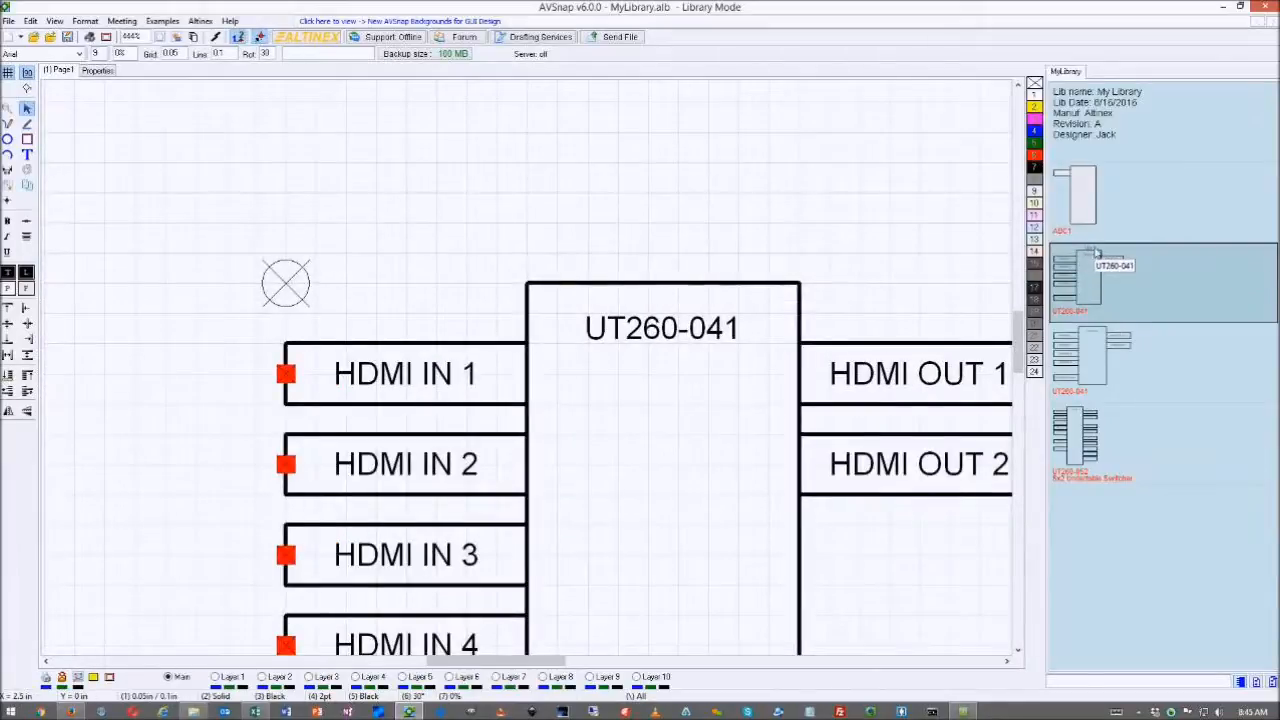
pyautogui.click(675, 257)
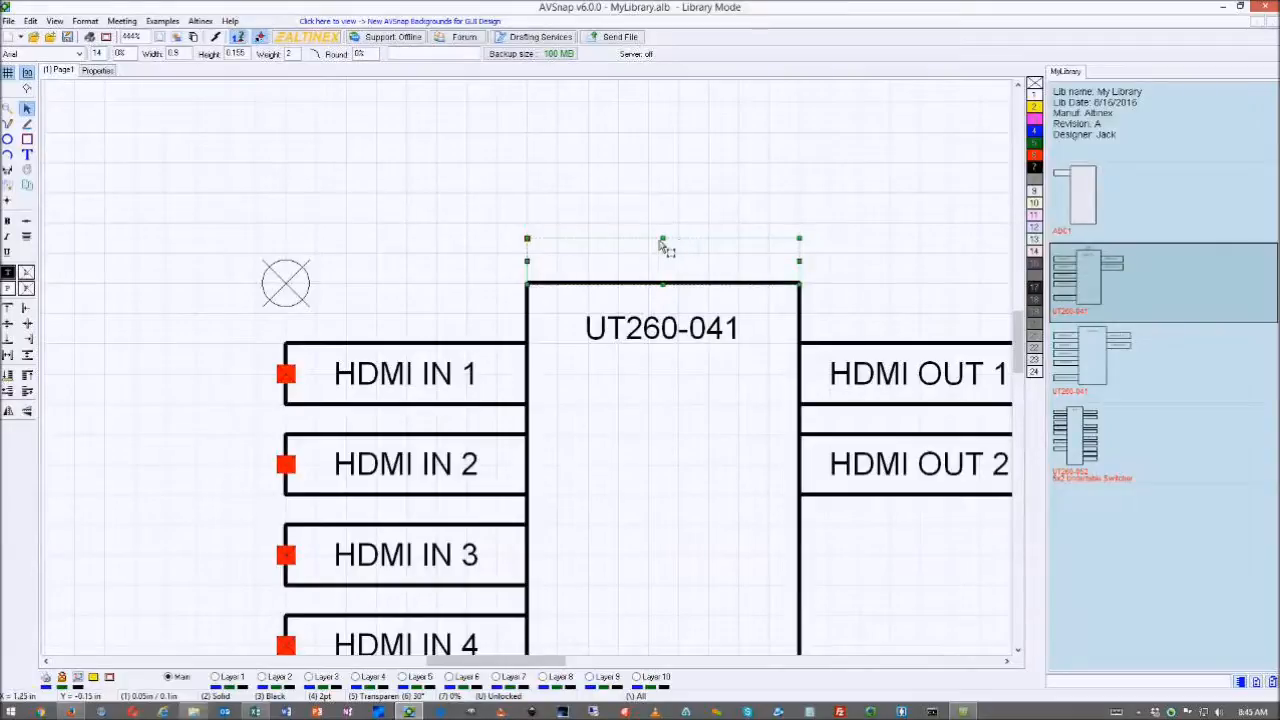
pyautogui.moveTo(664, 239); pyautogui.dragTo(666, 238)
pyautogui.click(715, 205)
pyautogui.scroll(-1, 715, 208)
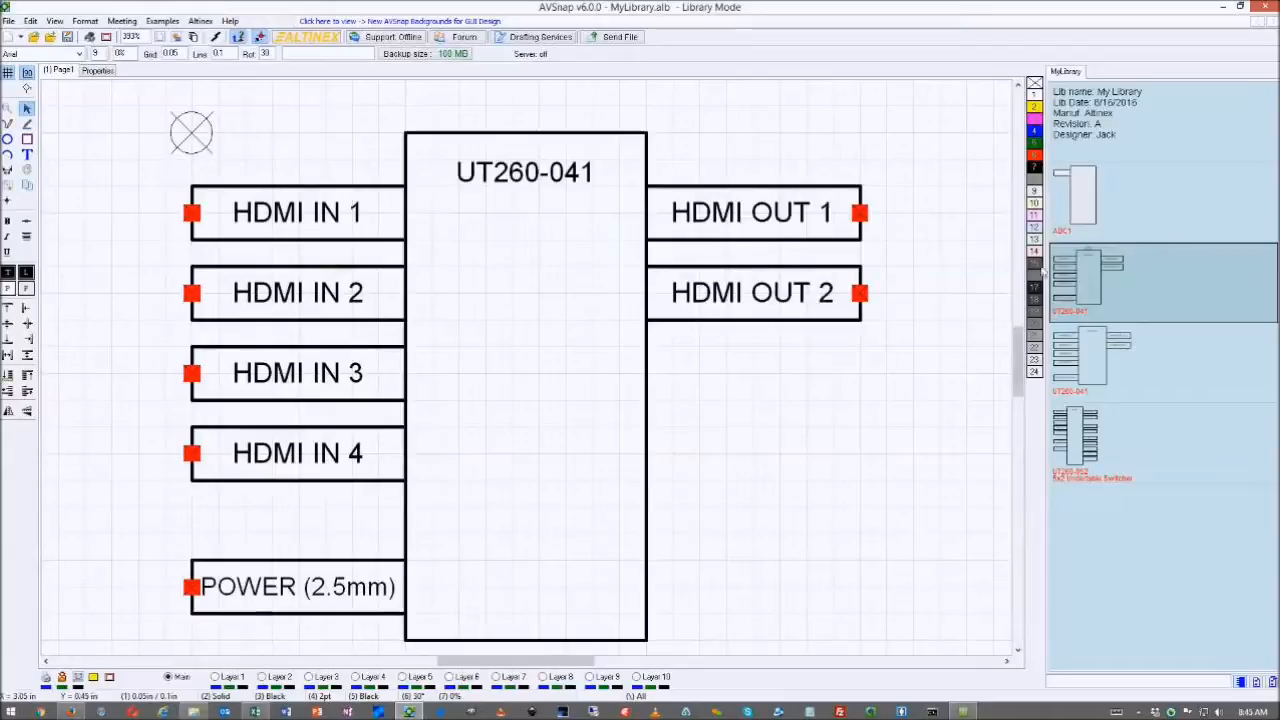
# - Return to the project and save the library changes
pyautogui.rightClick(1113, 281)
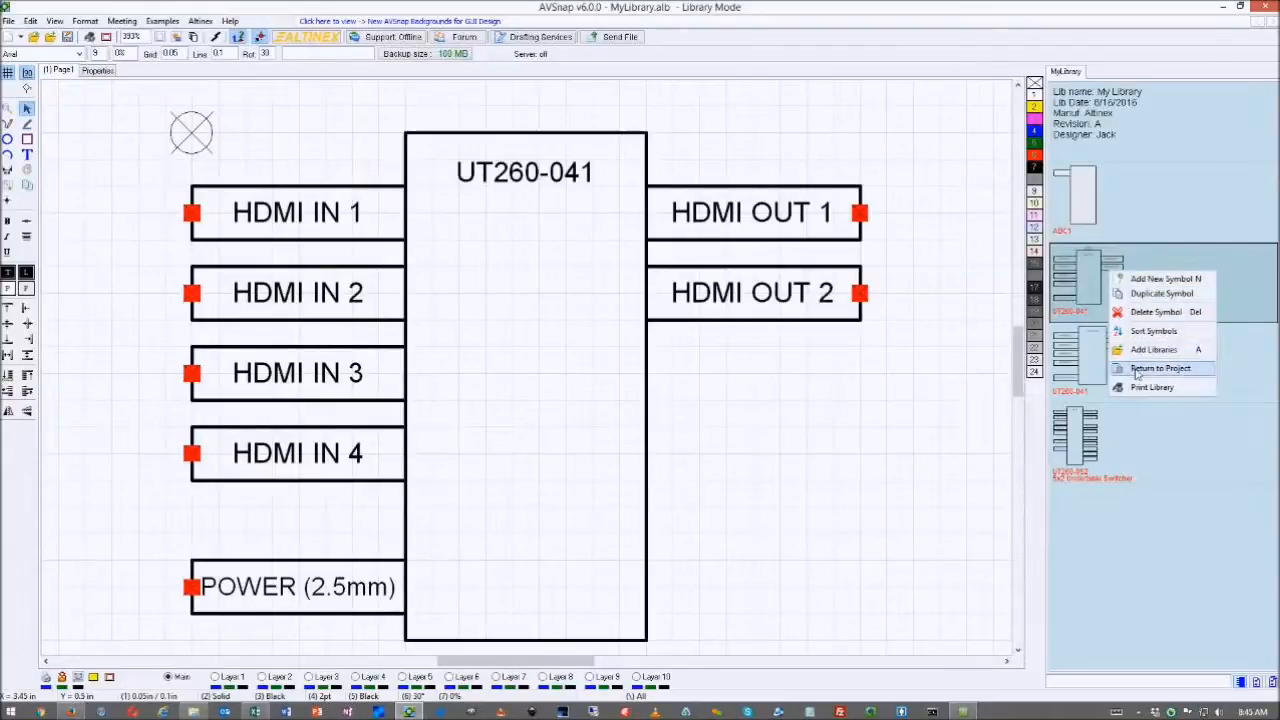
pyautogui.click(1124, 370)
pyautogui.click(586, 386)
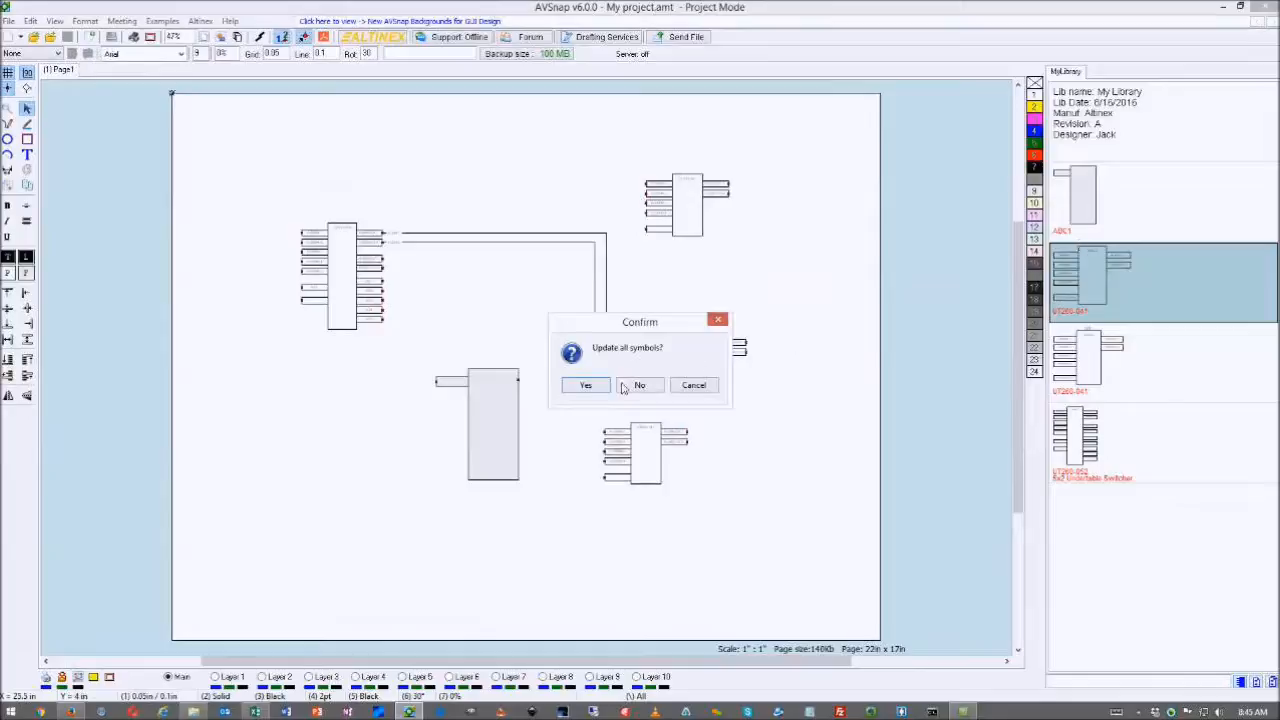
# - Update all placed symbols from the library, then select the SW1 switch
pyautogui.click(594, 386)
pyautogui.scroll(3, 690, 211)
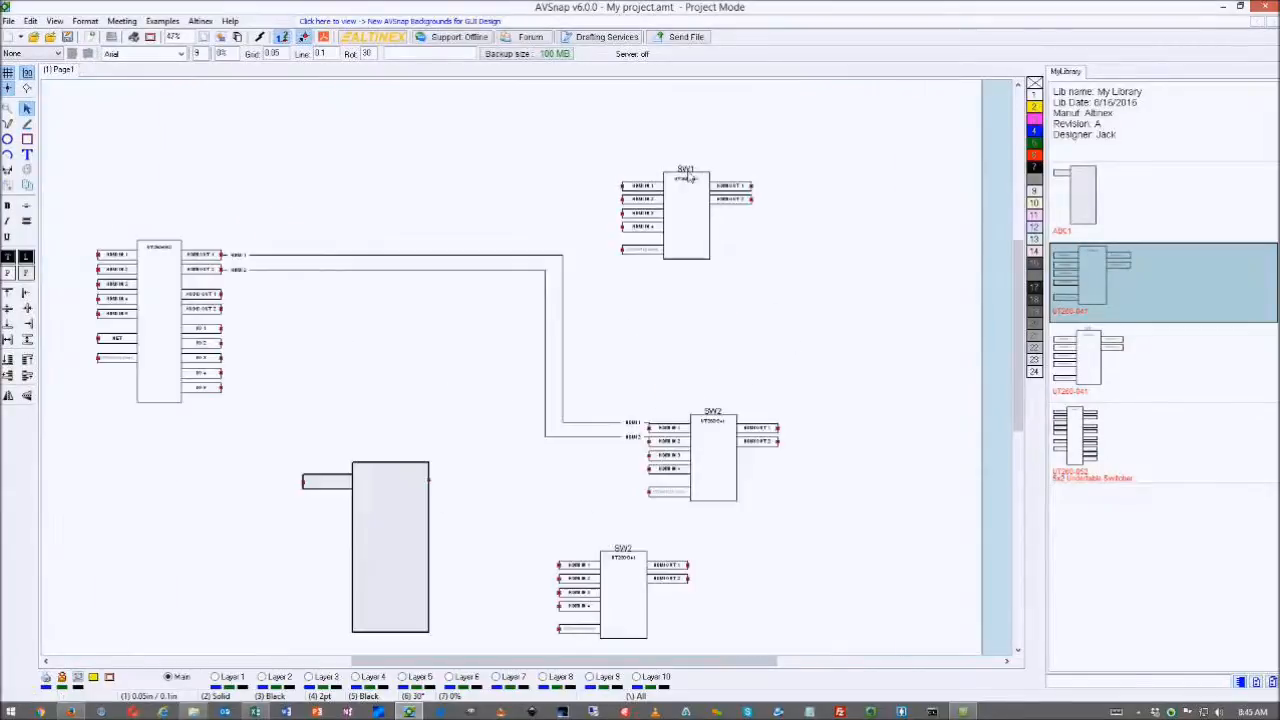
pyautogui.click(694, 176)
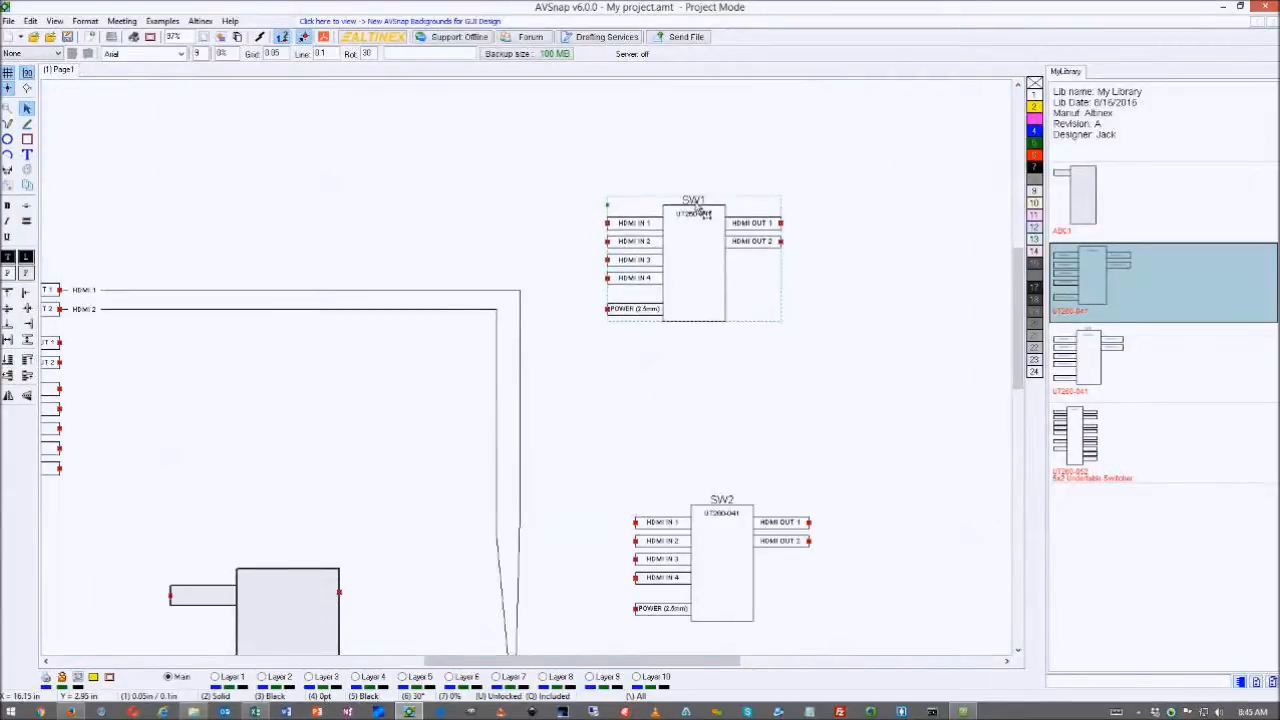
pyautogui.scroll(-1, 742, 264)
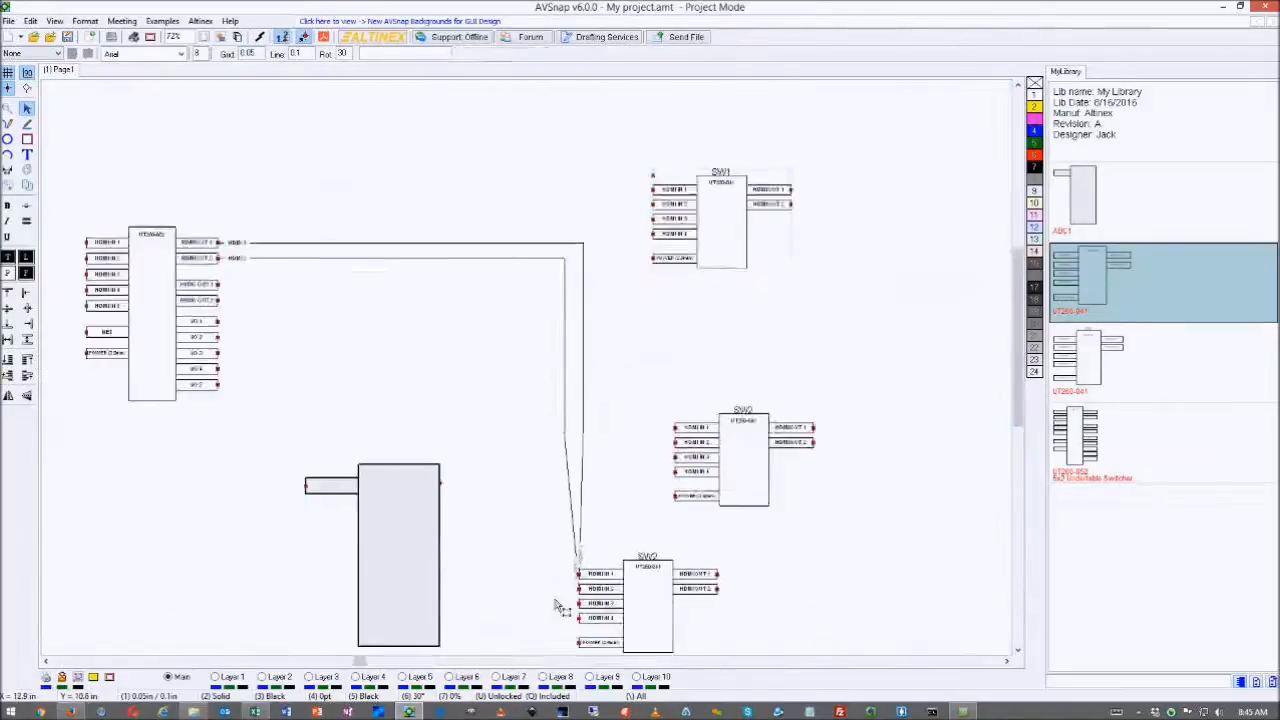
pyautogui.scroll(3, 560, 606)
# - Reroute the HDMI 1 and HDMI 2 wires into the lower SW2 block, shifting it right
pyautogui.moveTo(571, 211); pyautogui.dragTo(572, 560)
pyautogui.moveTo(716, 540); pyautogui.dragTo(865, 533)
pyautogui.click(617, 170)
pyautogui.moveTo(617, 174); pyautogui.dragTo(571, 557)
pyautogui.doubleClick(512, 472)
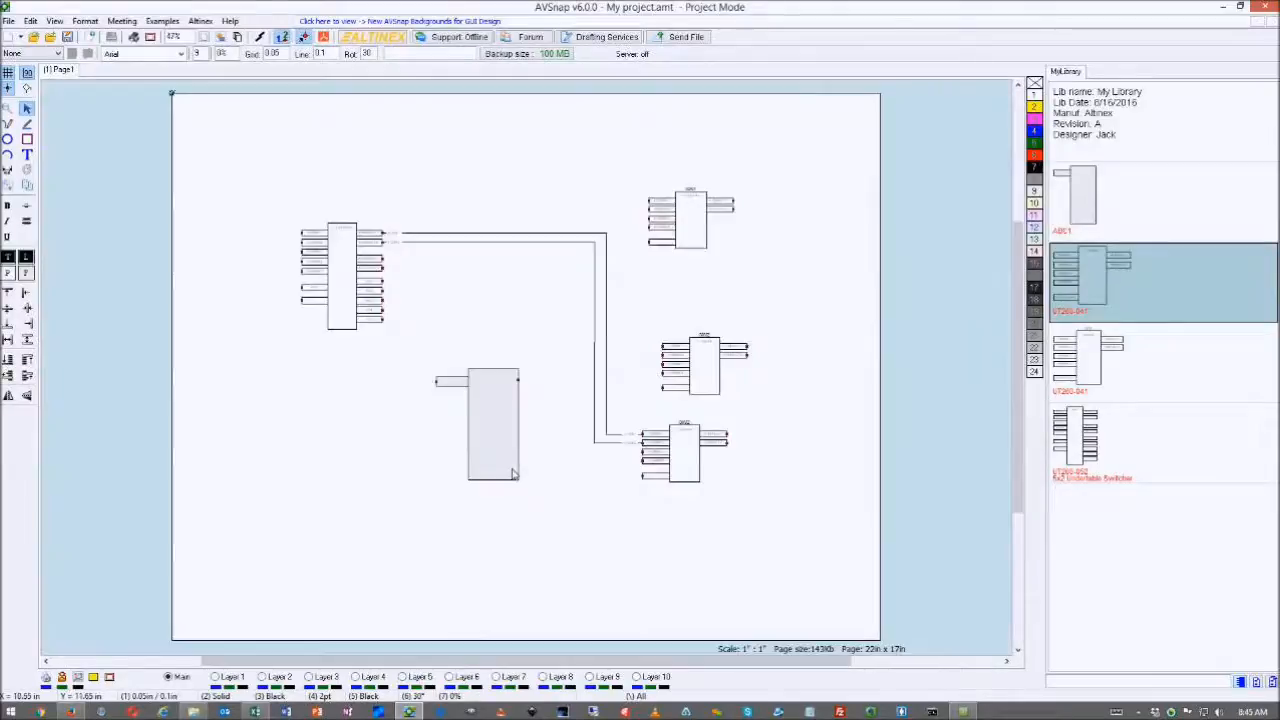
# - Position the SW2 labels just above the lower and upper SW2 blocks
pyautogui.scroll(3, 716, 436)
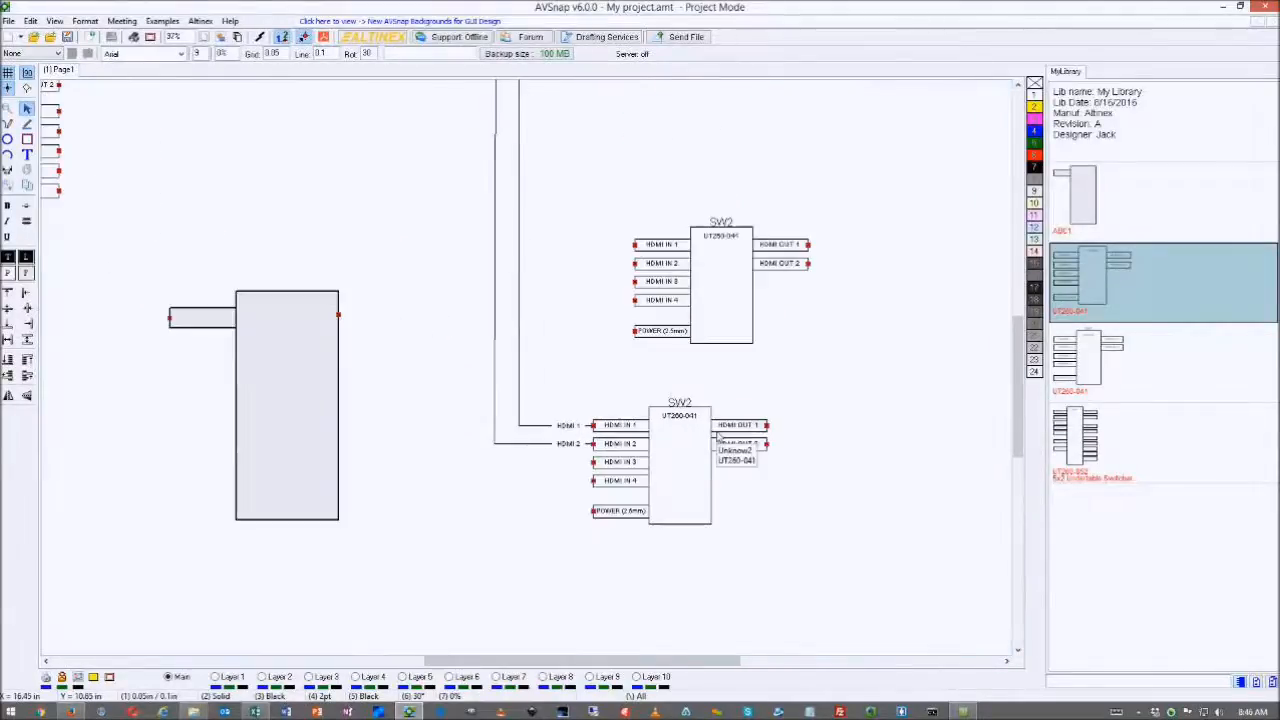
pyautogui.click(719, 443)
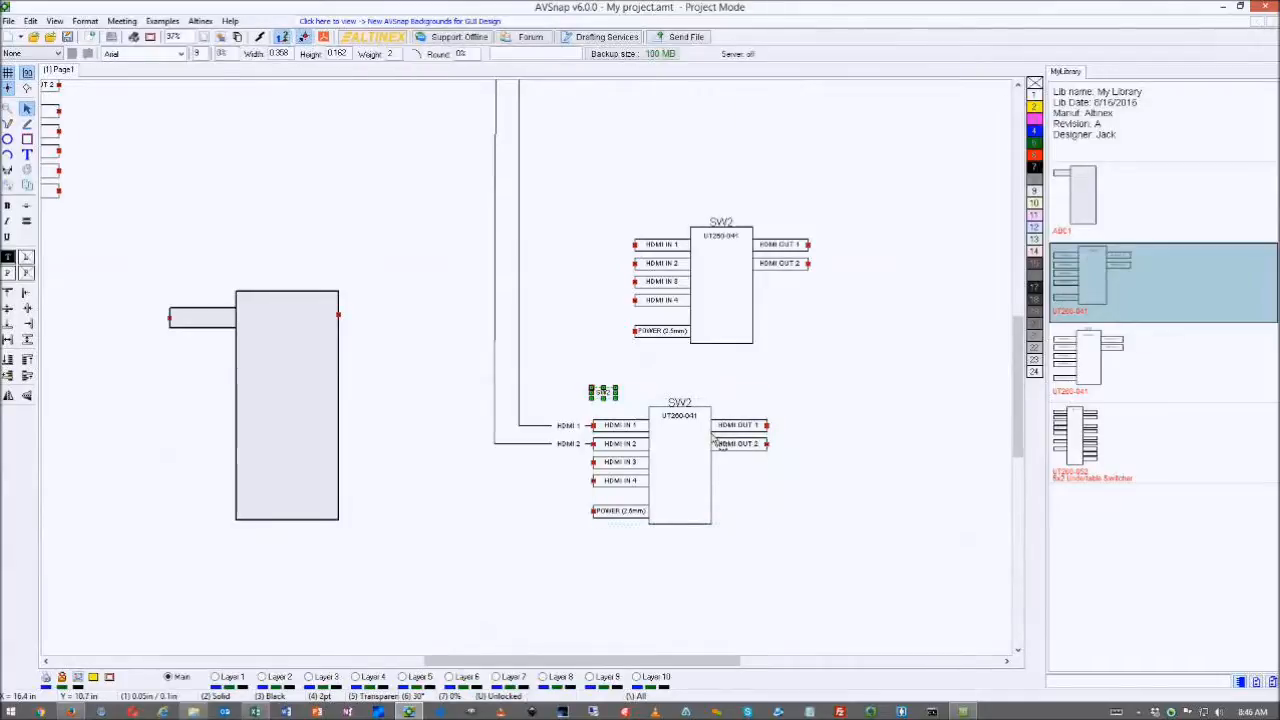
pyautogui.moveTo(614, 403); pyautogui.dragTo(688, 398)
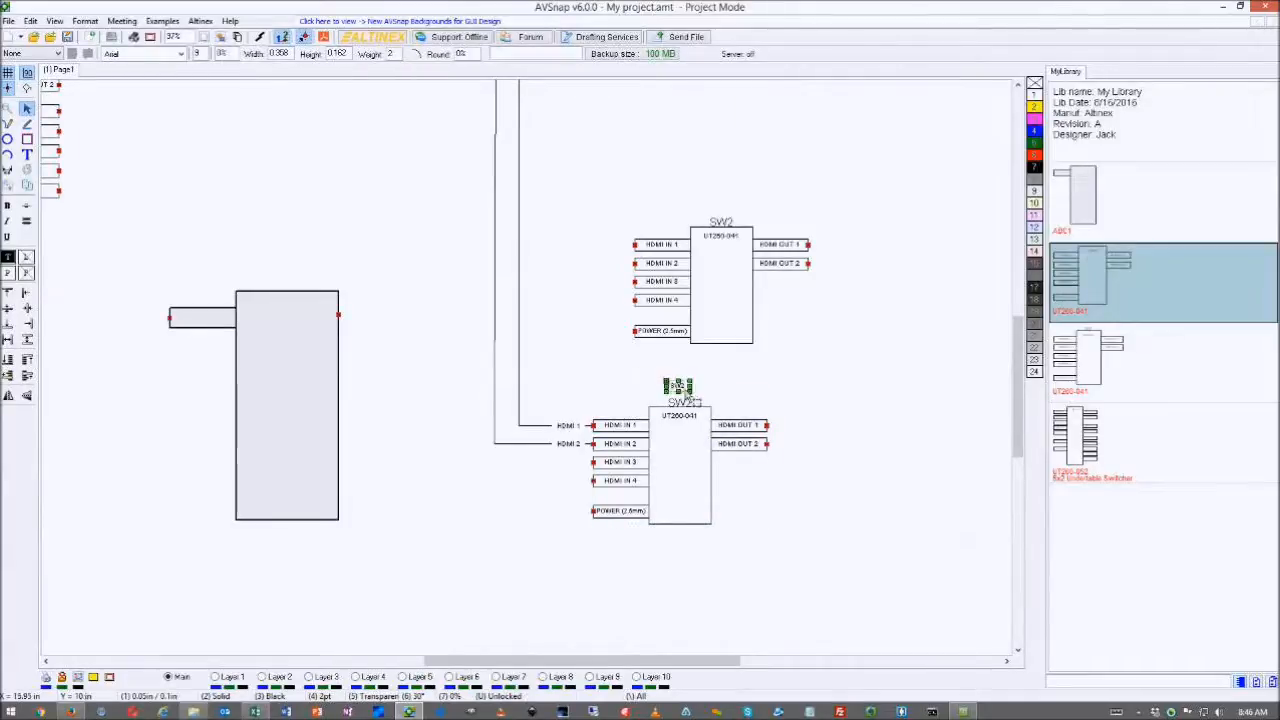
pyautogui.click(706, 360)
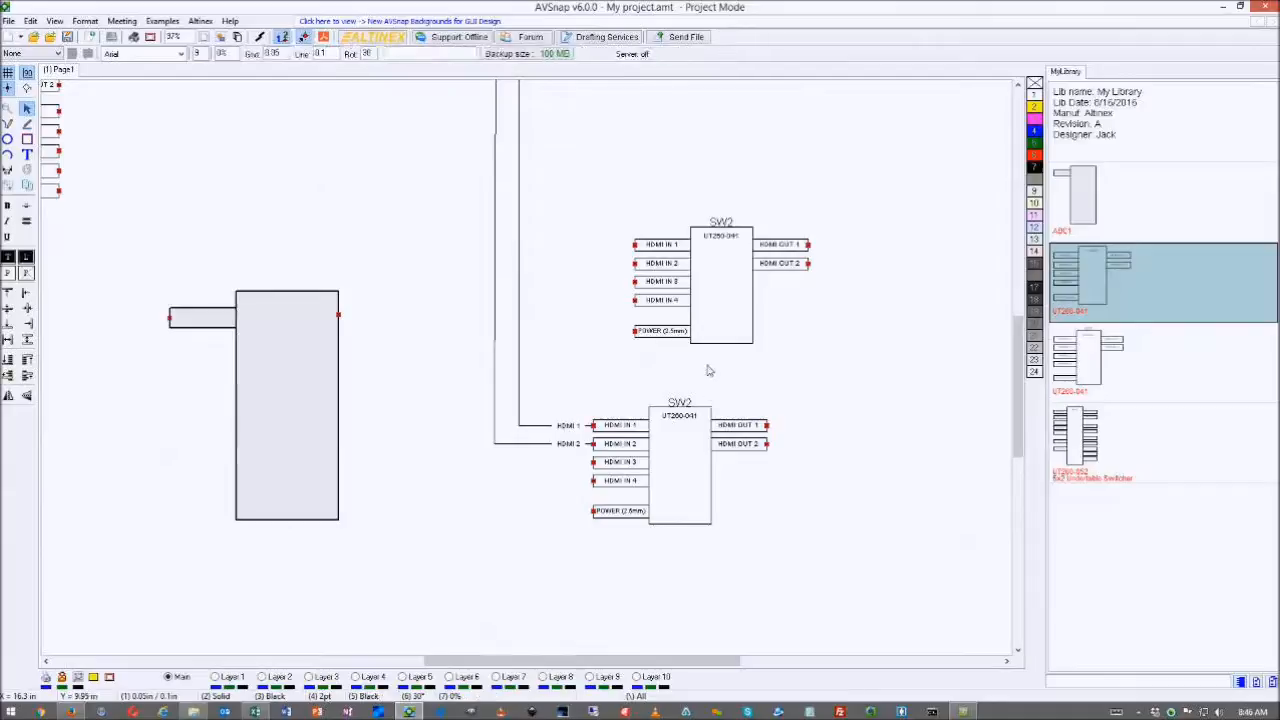
pyautogui.moveTo(699, 350); pyautogui.dragTo(697, 352)
pyautogui.press('n')
pyautogui.scroll(3, 662, 222)
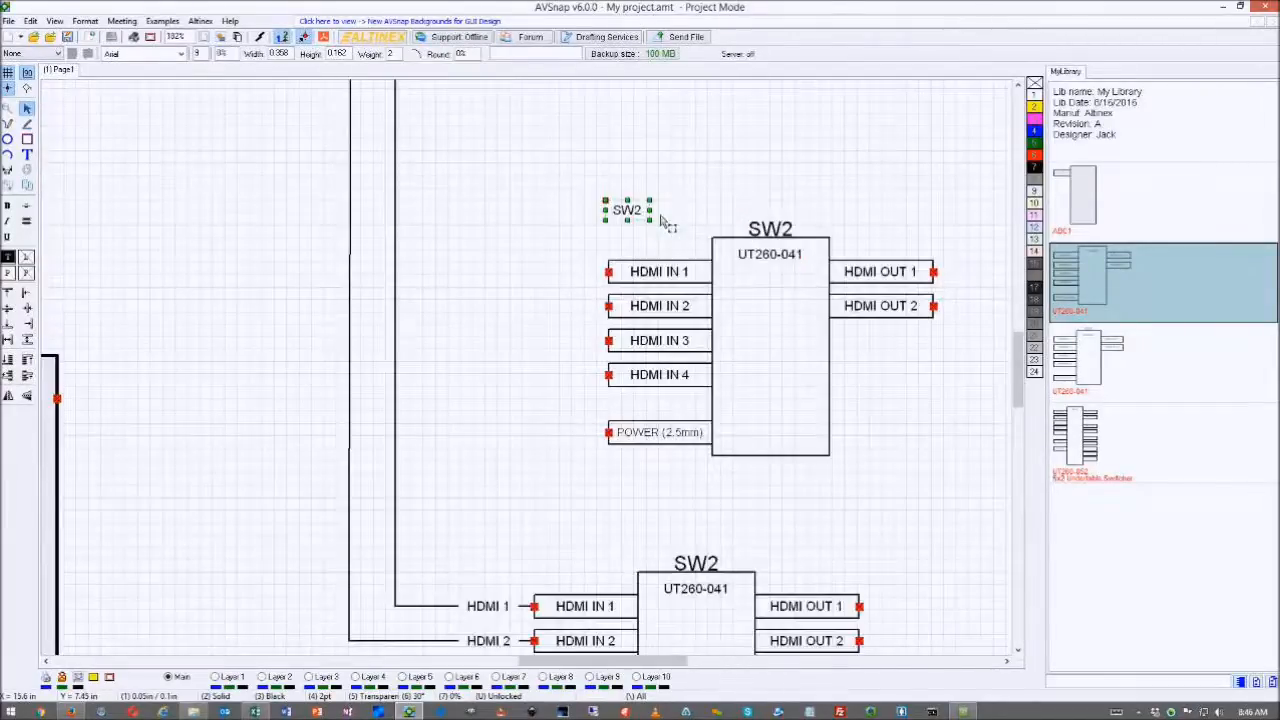
pyautogui.moveTo(628, 212); pyautogui.dragTo(720, 206)
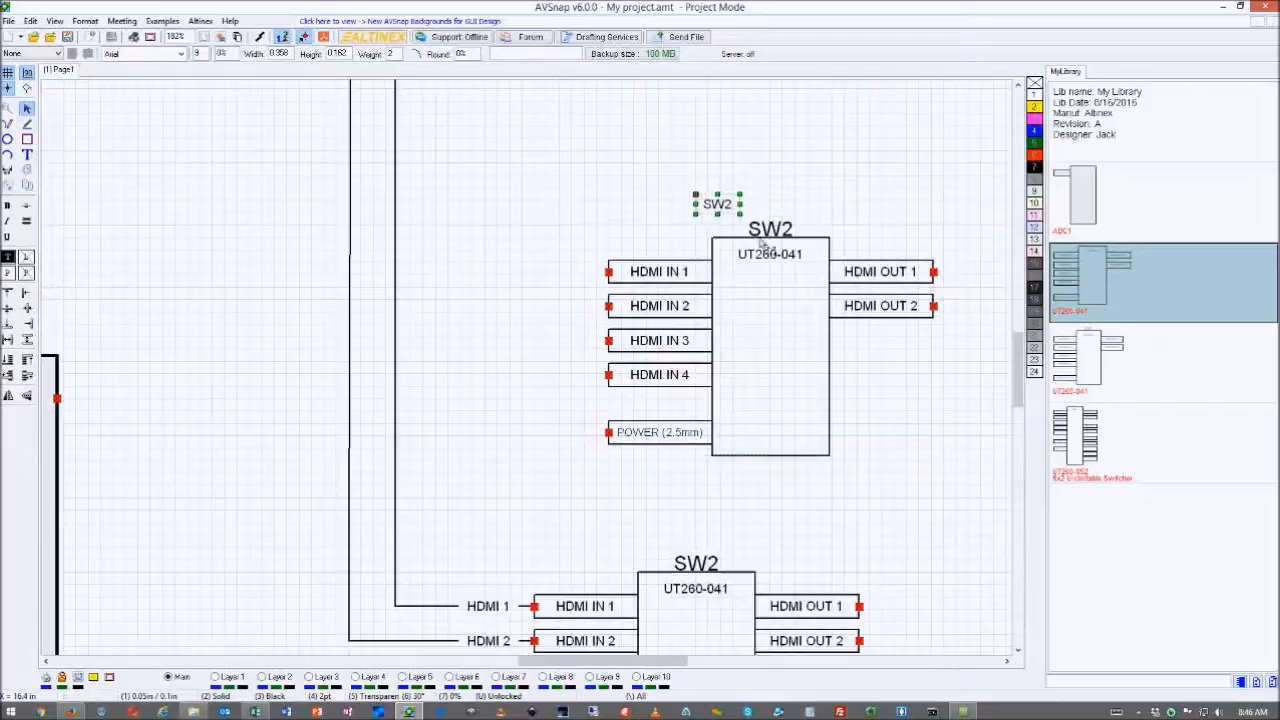
# - Check the SW2 symbol's properties unchanged and delete the stray SW2 label
pyautogui.doubleClick(762, 244)
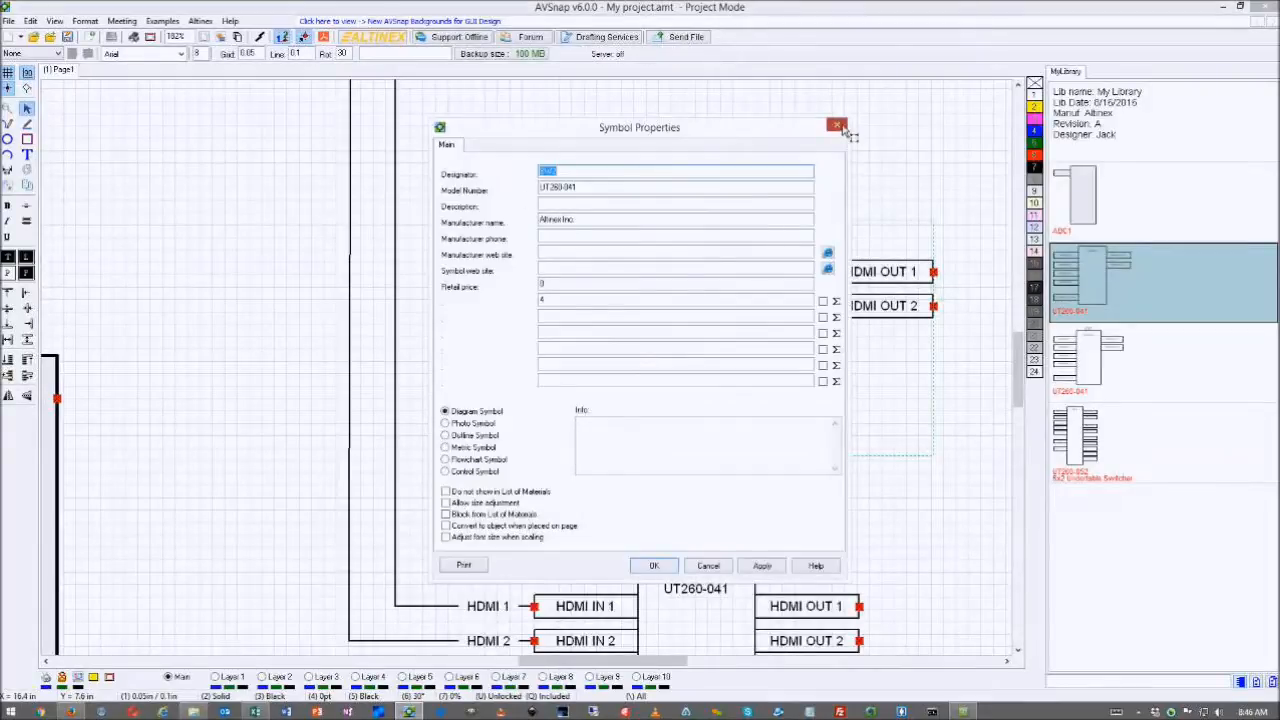
pyautogui.click(837, 125)
pyautogui.click(728, 206)
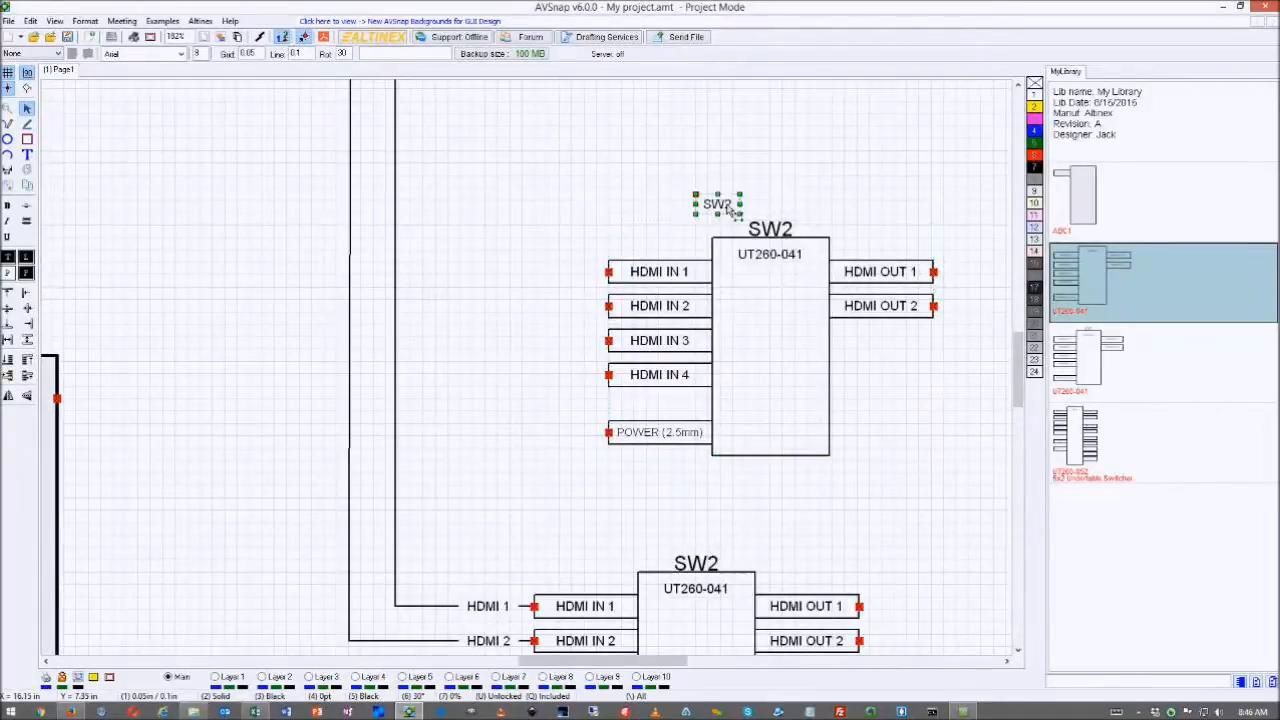
pyautogui.press('Delete')
pyautogui.click(780, 236)
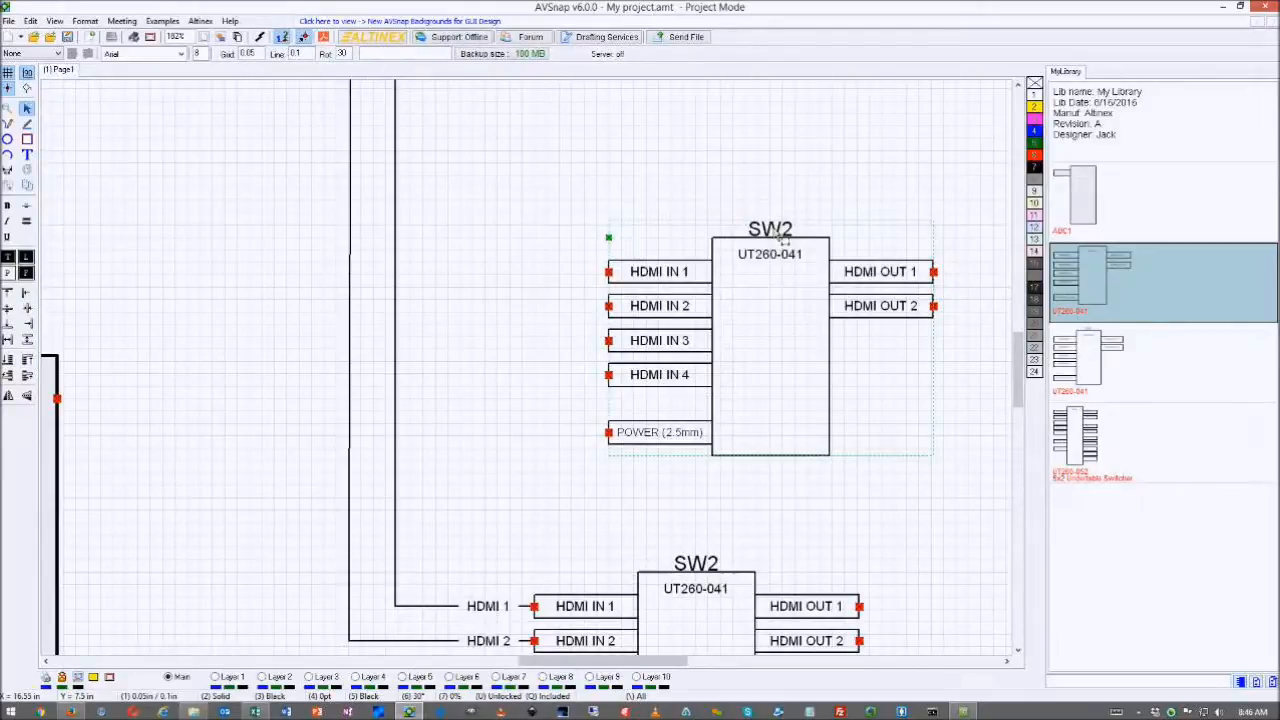
pyautogui.click(860, 393)
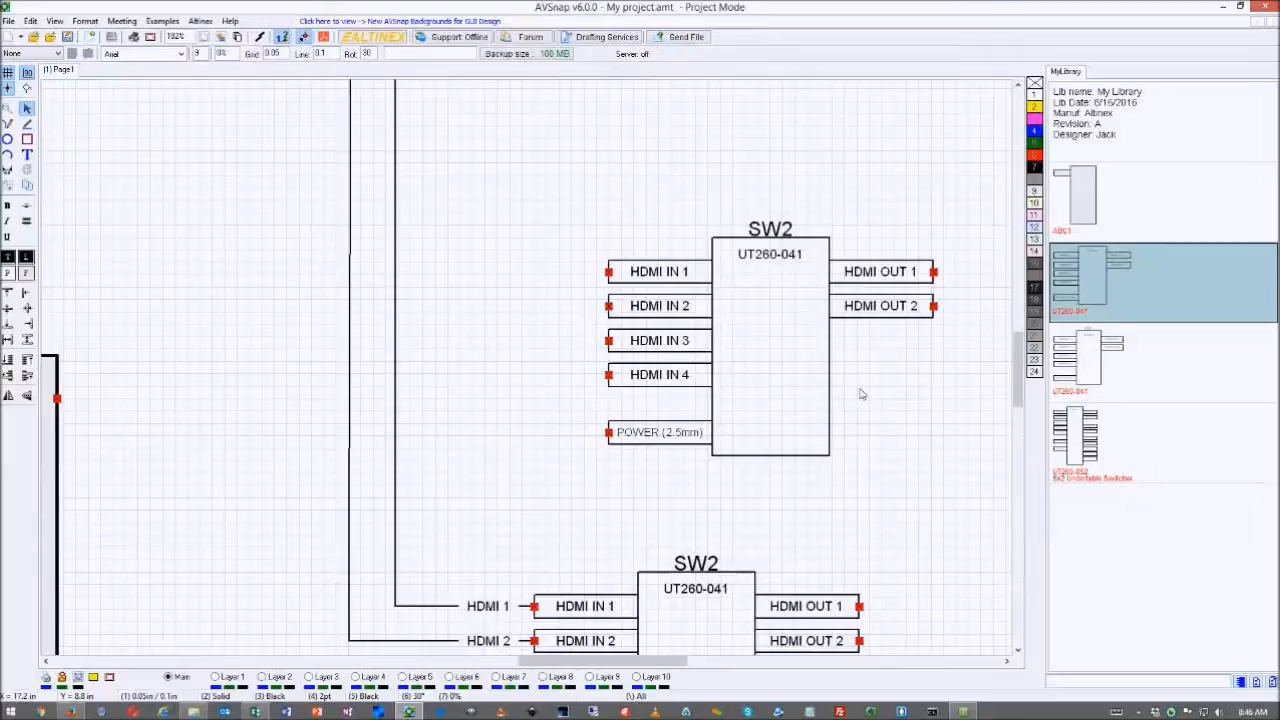
# - Pick the third UT260-041 library symbol and select all diagram components and wires
pyautogui.scroll(-5, 862, 394)
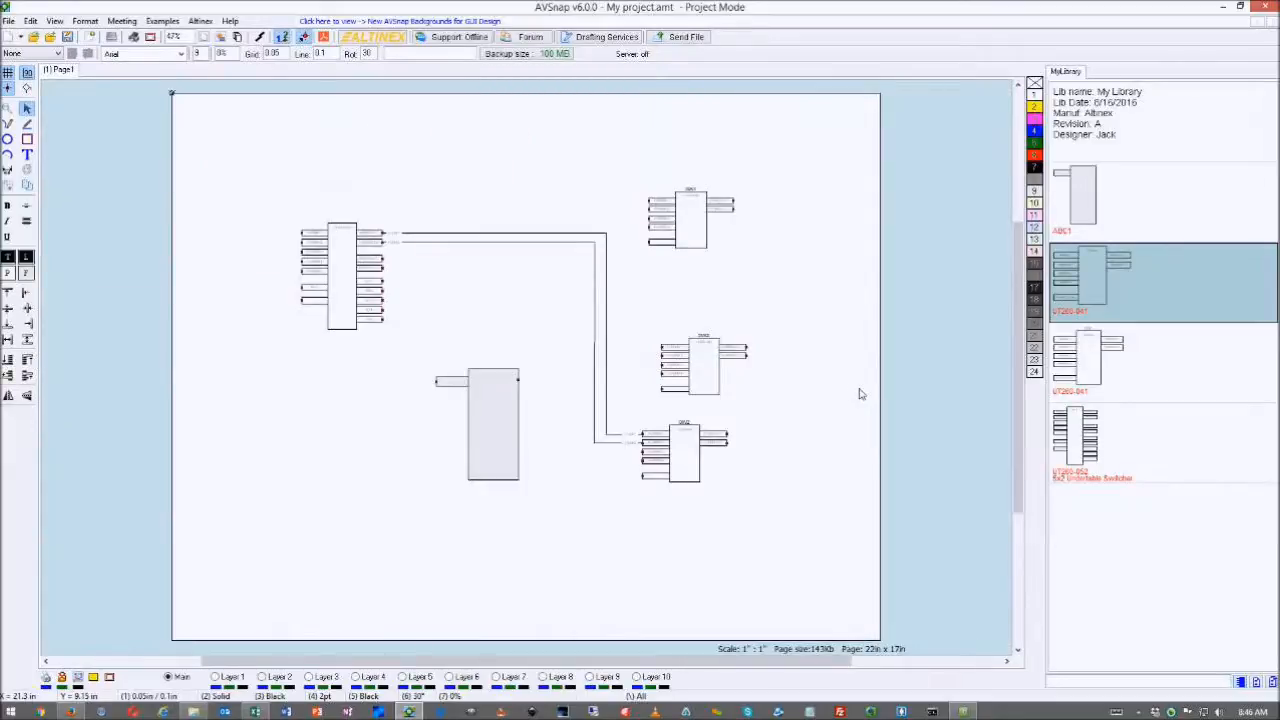
pyautogui.click(1088, 370)
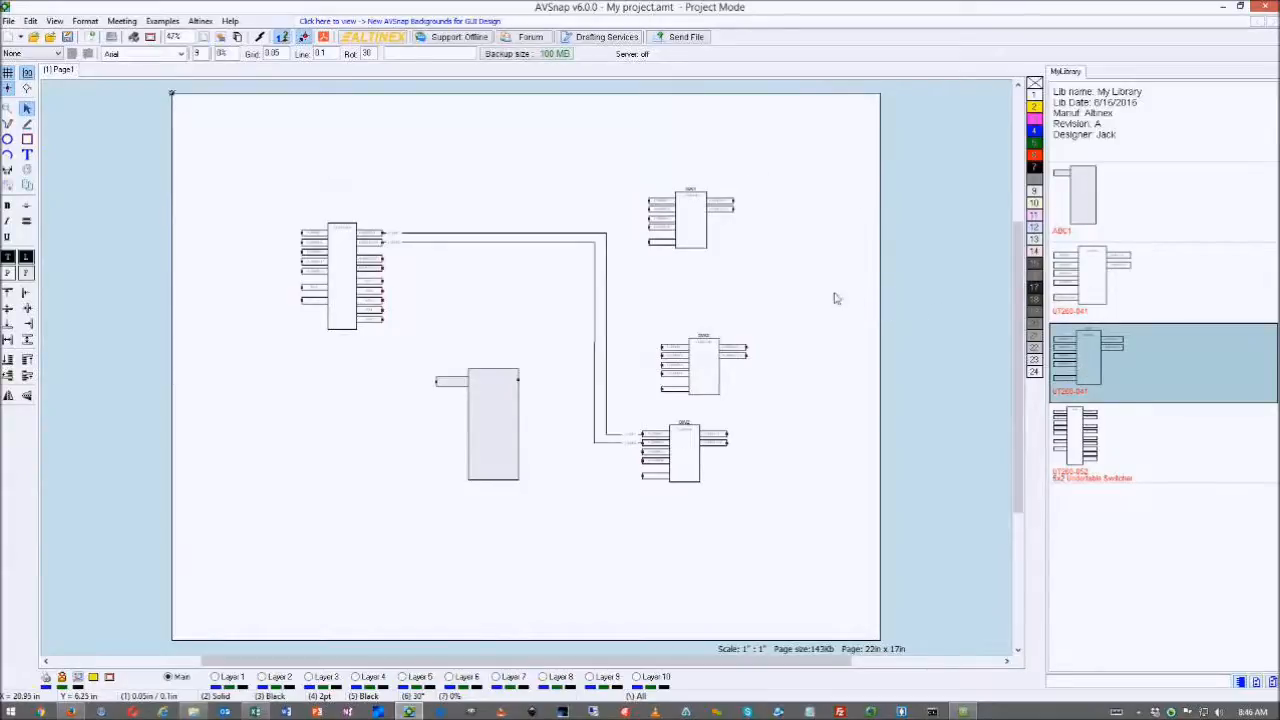
pyautogui.moveTo(829, 144); pyautogui.dragTo(343, 514)
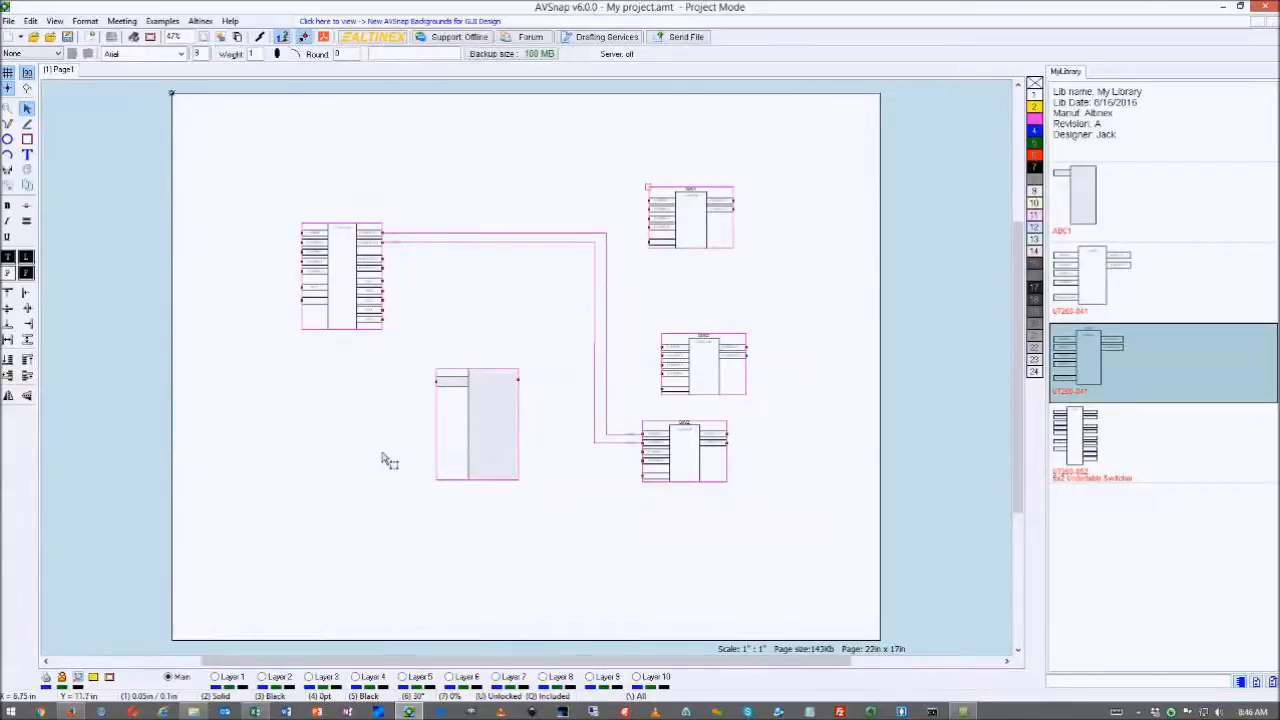
# - Add one new blank page to the project
pyautogui.click(484, 214)
pyautogui.rightClick(508, 185)
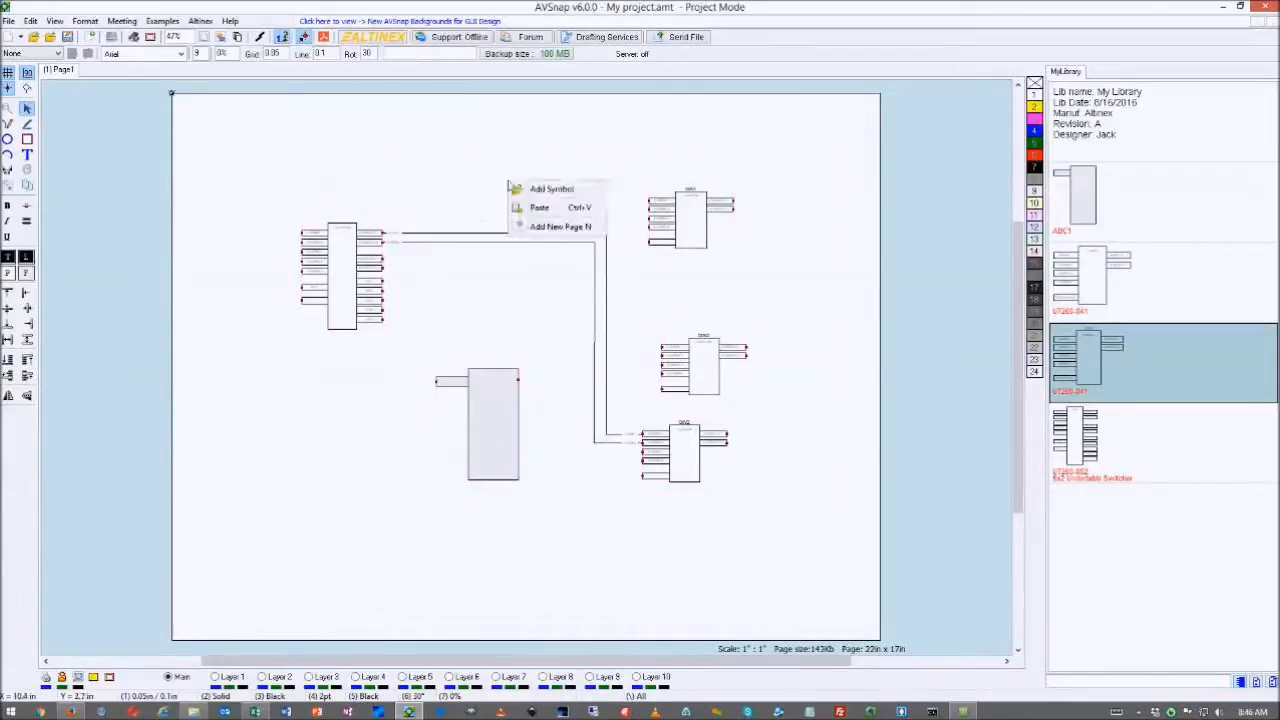
pyautogui.click(563, 226)
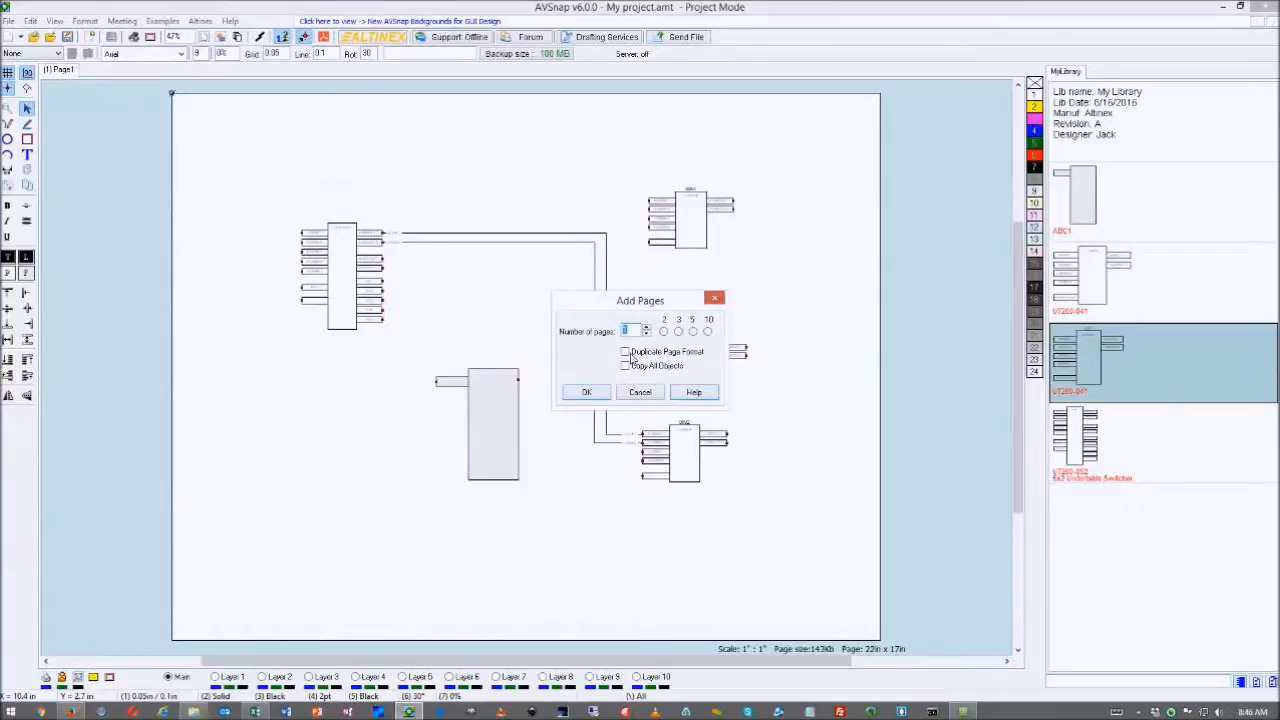
pyautogui.click(590, 391)
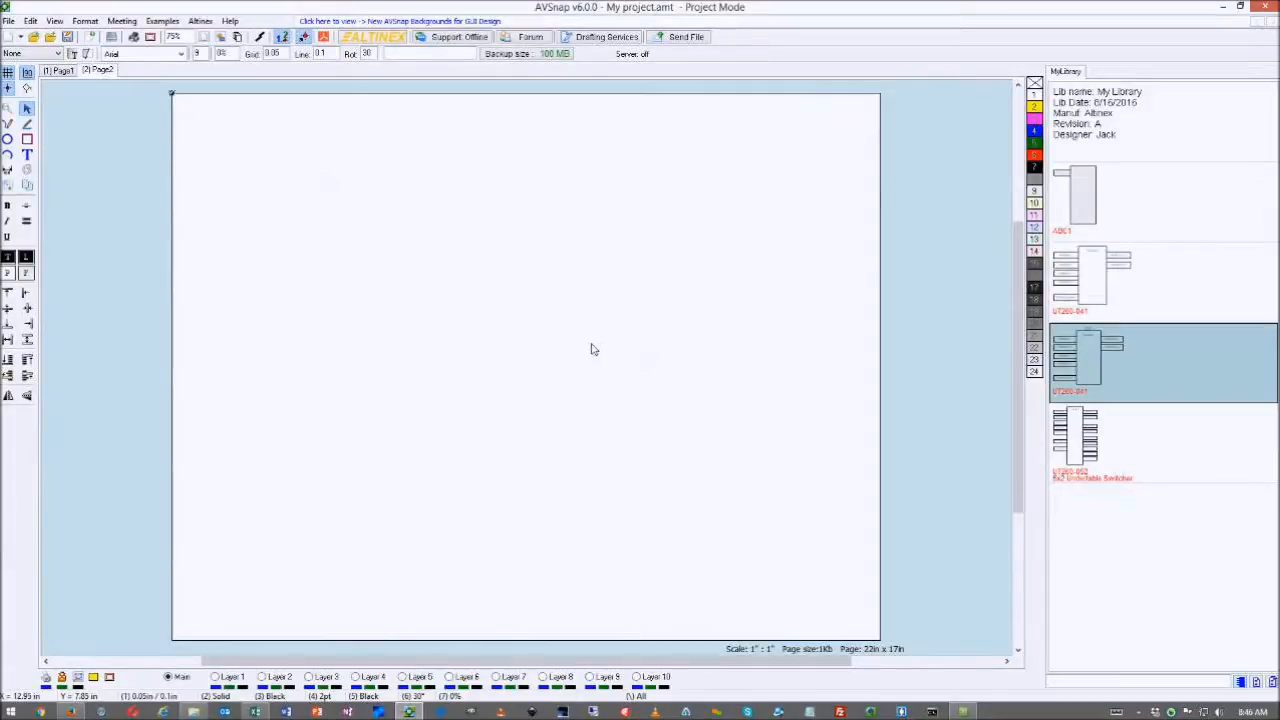
# - Draw a 3 by 0.85 rectangle, convert it to a symbol, and move it near the page top
pyautogui.click(30, 141)
pyautogui.moveTo(462, 232); pyautogui.dragTo(614, 260)
pyautogui.scroll(3, 463, 57)
pyautogui.click(612, 212)
pyautogui.click(613, 260)
pyautogui.moveTo(614, 262); pyautogui.dragTo(560, 251)
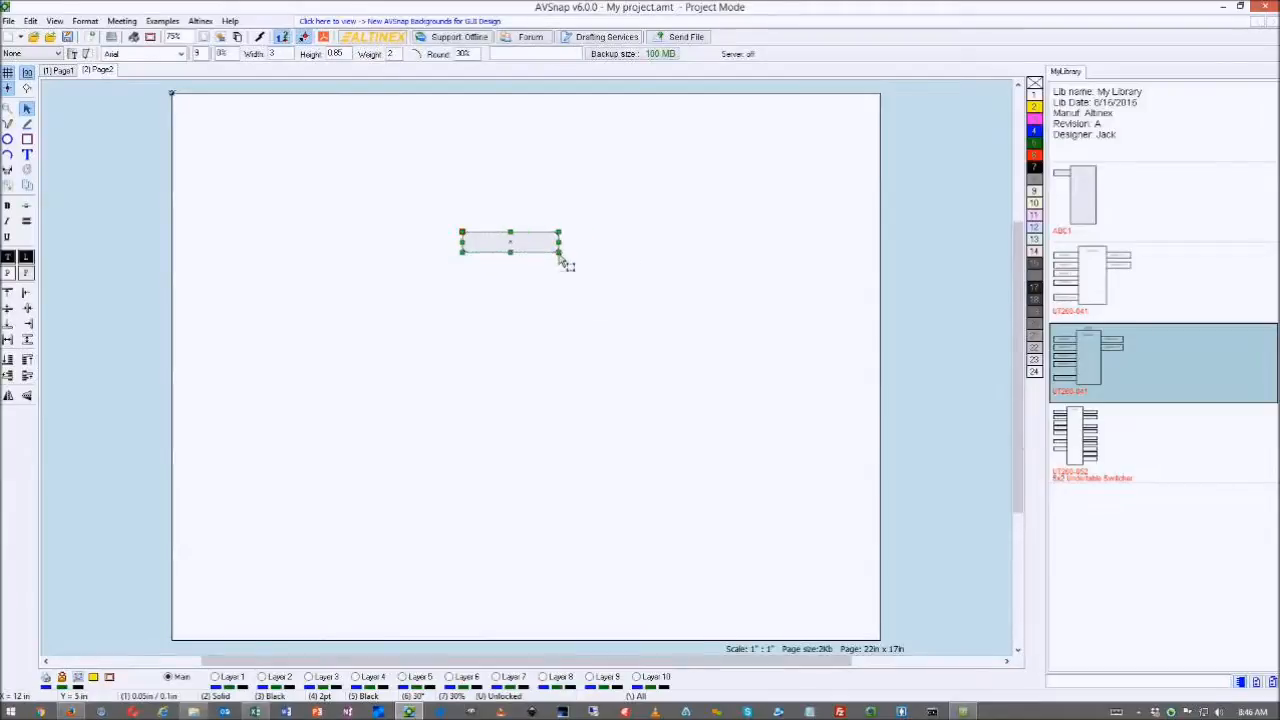
pyautogui.rightClick(520, 242)
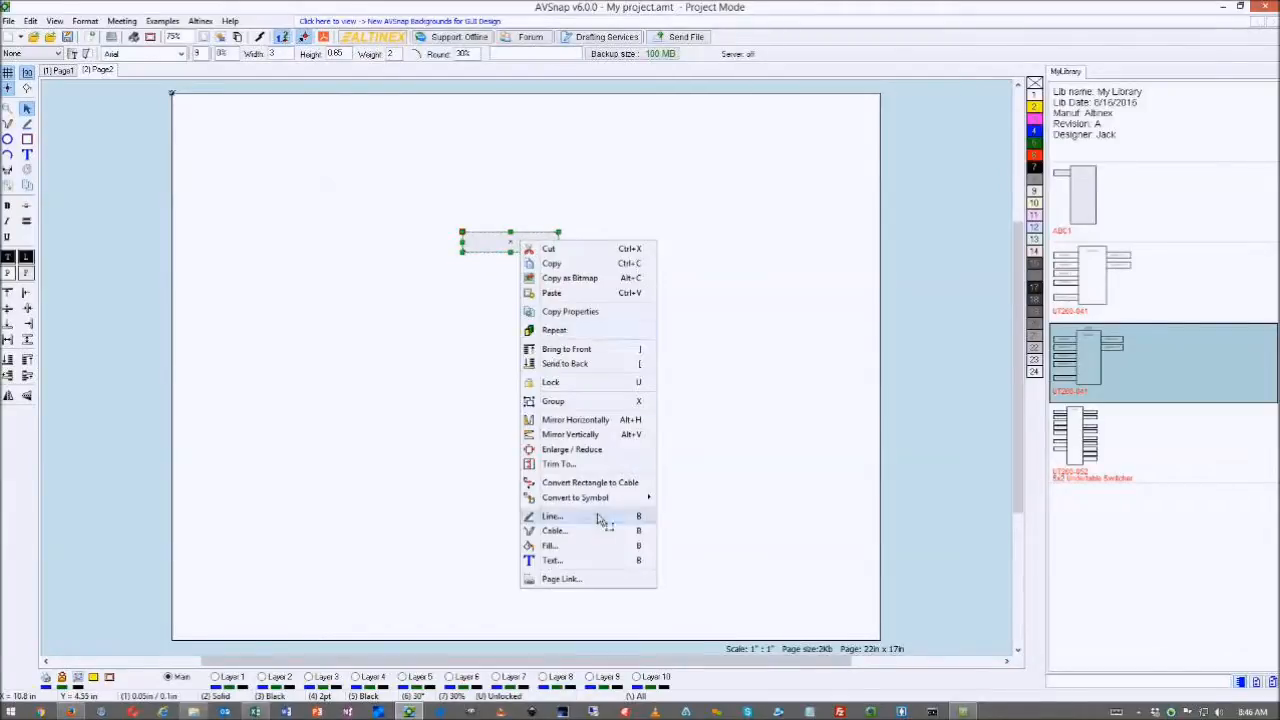
pyautogui.moveTo(576, 503)
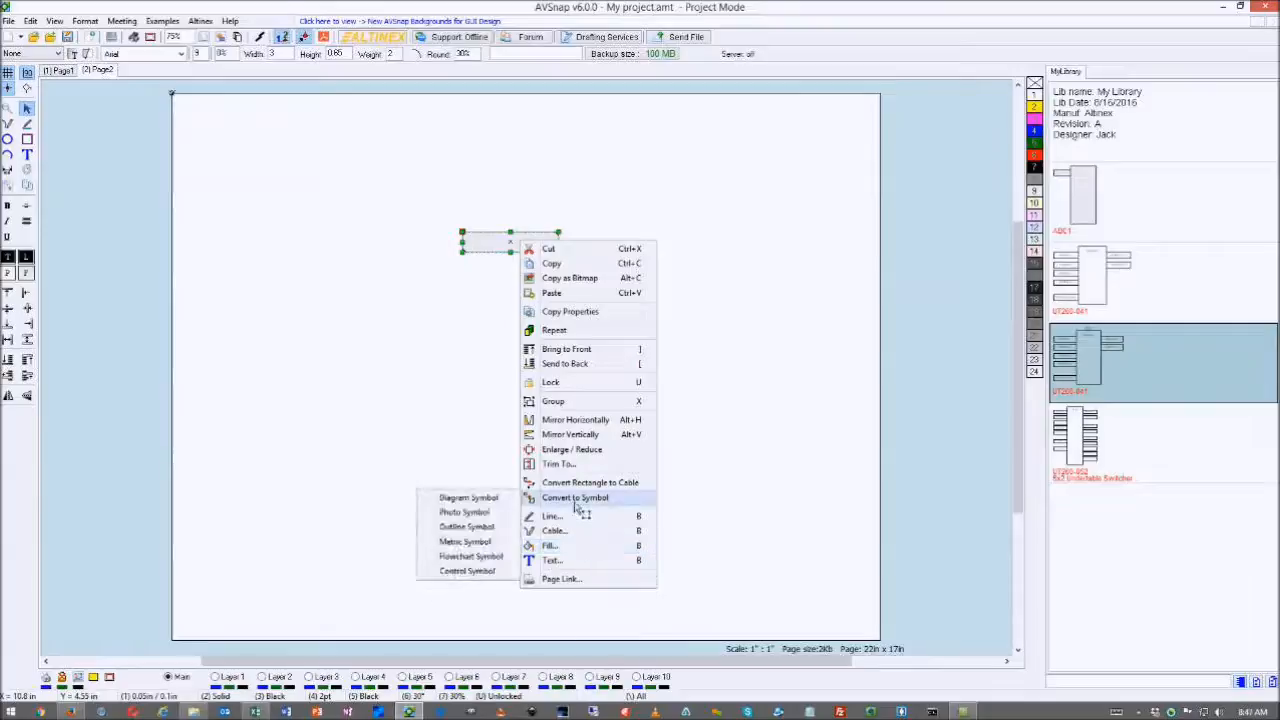
pyautogui.click(464, 562)
pyautogui.moveTo(525, 250); pyautogui.dragTo(551, 144)
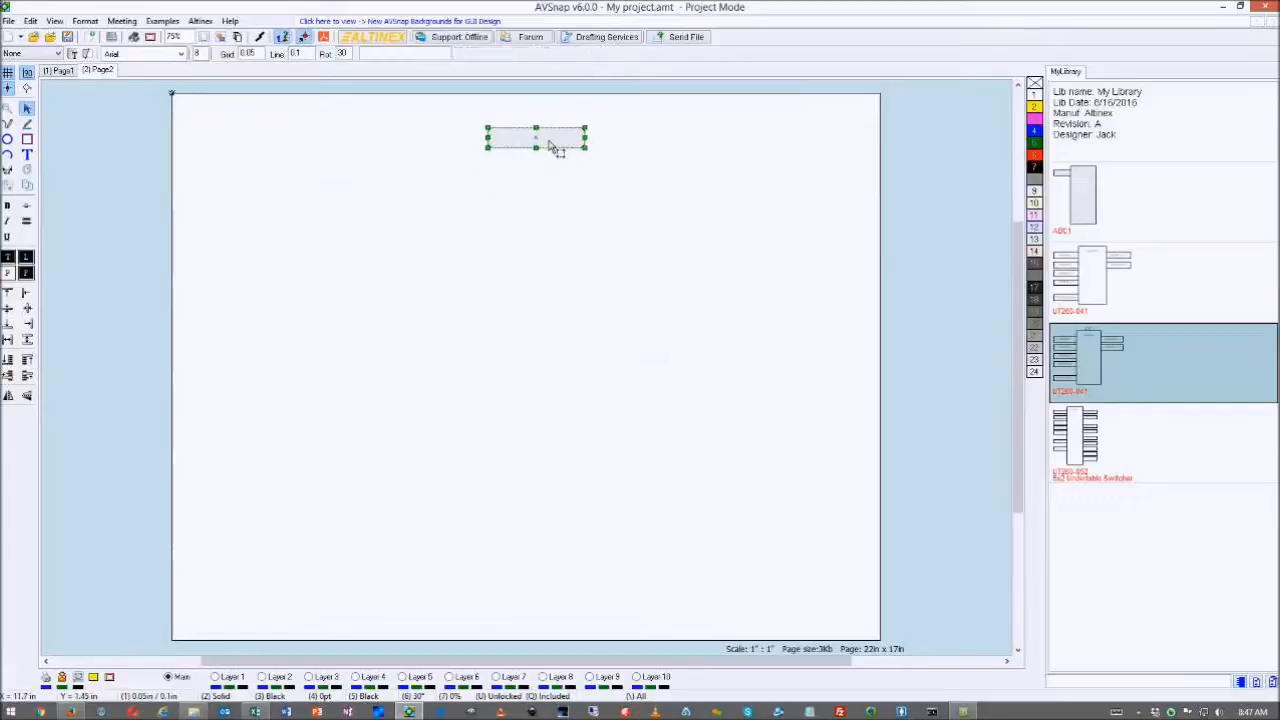
# - Draw a square below, rotate it 45° into a diamond, and convert it to a flowchart symbol
pyautogui.click(27, 140)
pyautogui.moveTo(513, 258)
pyautogui.mouseDown()
pyautogui.moveTo(594, 309)
pyautogui.moveTo(637, 294)
pyautogui.moveTo(569, 314)
pyautogui.moveTo(585, 330)
pyautogui.mouseUp()
pyautogui.click(422, 698)
pyautogui.press('r')
pyautogui.moveTo(558, 302)
pyautogui.mouseDown()
pyautogui.moveTo(586, 298)
pyautogui.moveTo(572, 300)
pyautogui.mouseUp()
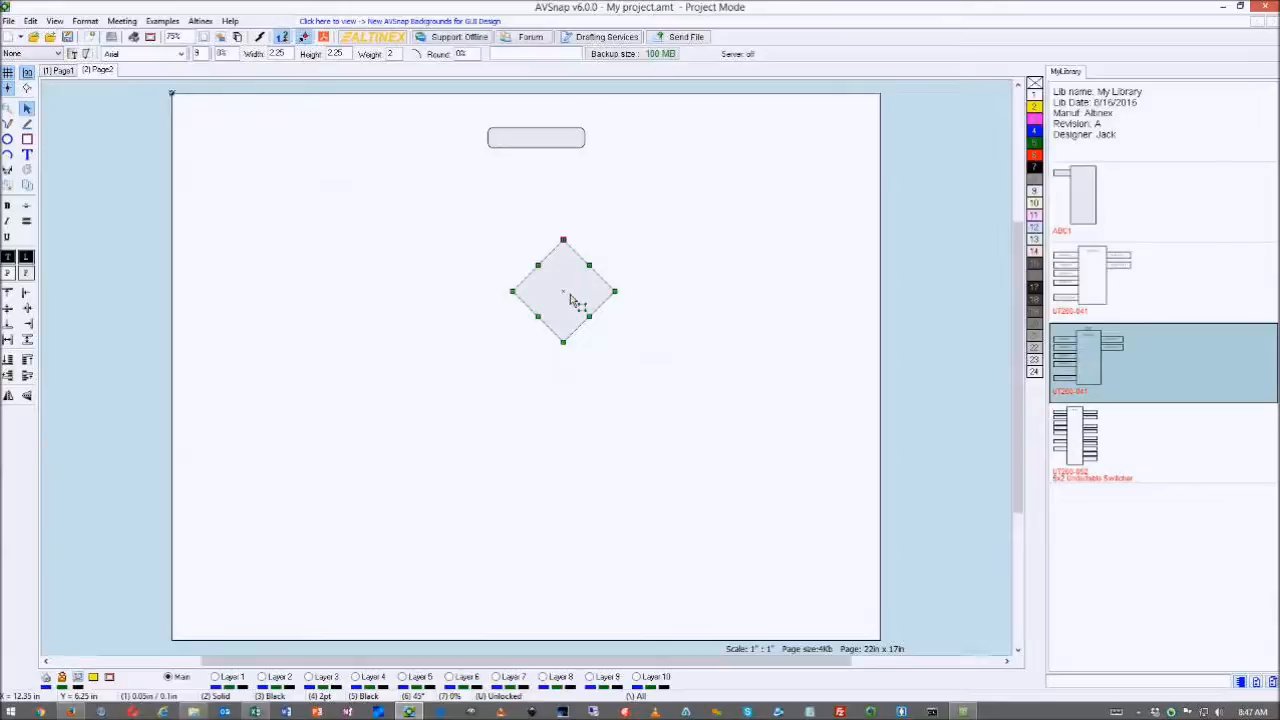
pyautogui.rightClick(572, 298)
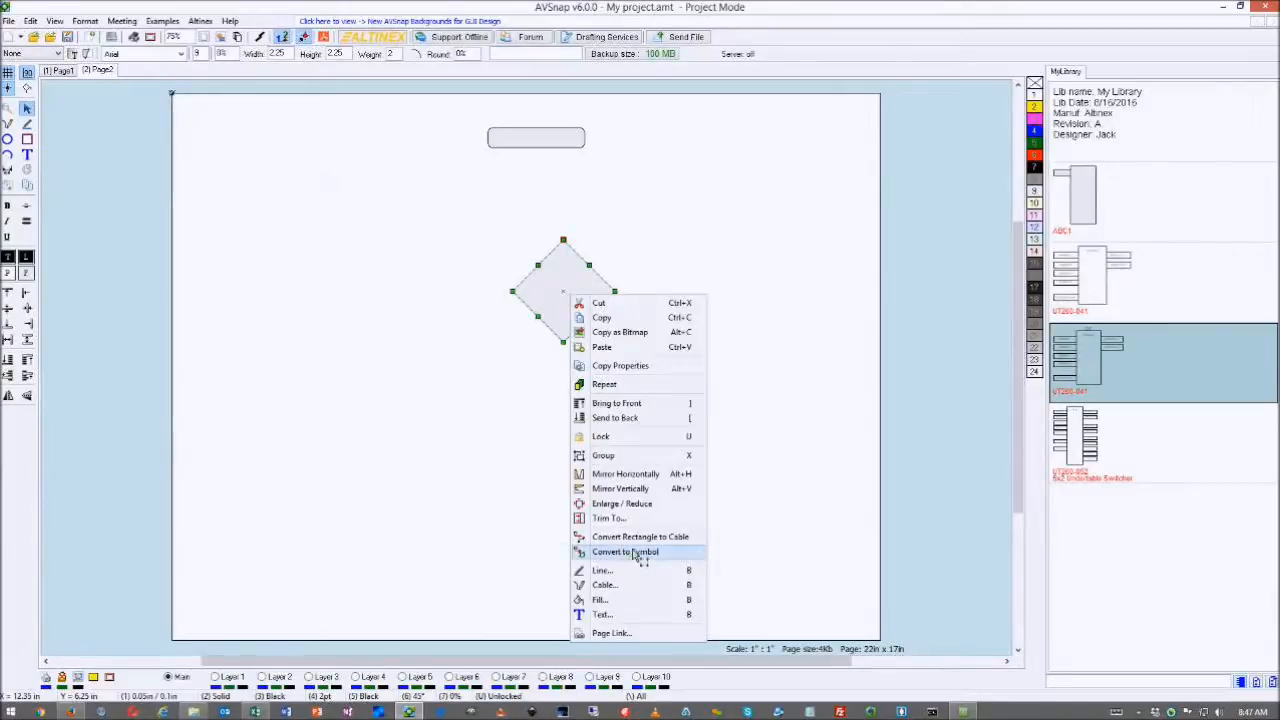
pyautogui.moveTo(640, 558)
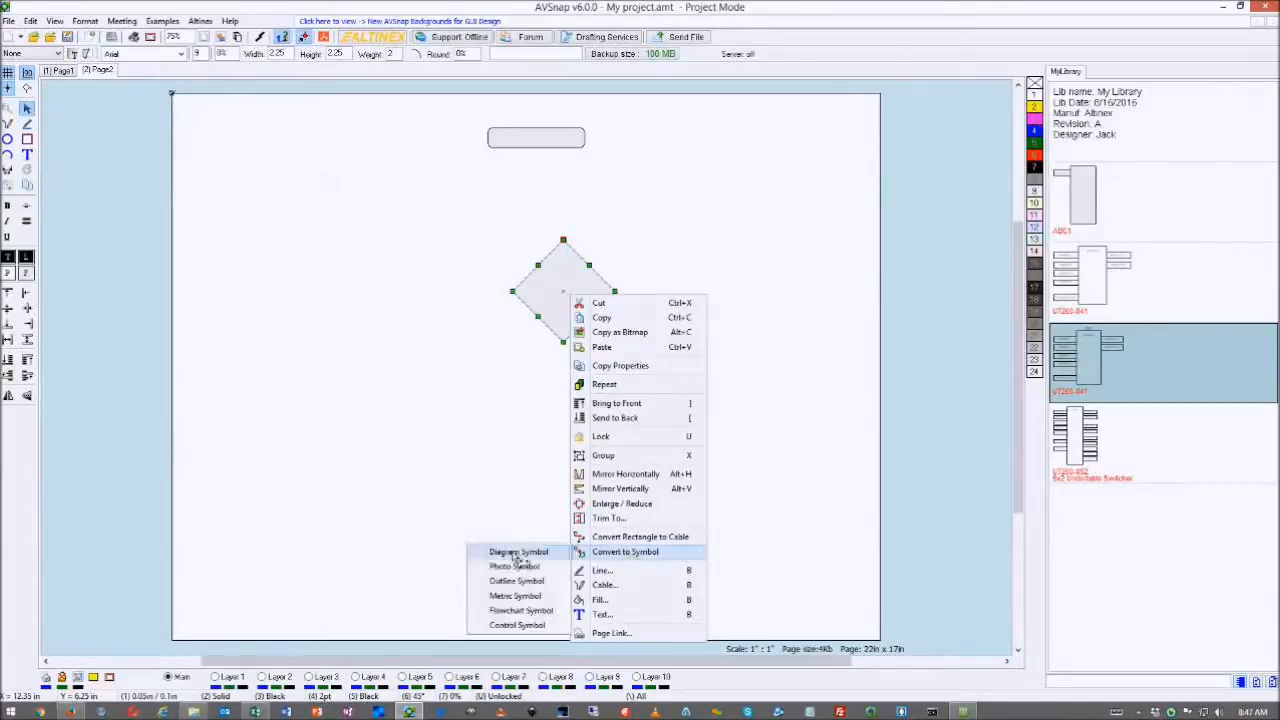
pyautogui.click(520, 611)
pyautogui.moveTo(566, 295); pyautogui.dragTo(540, 292)
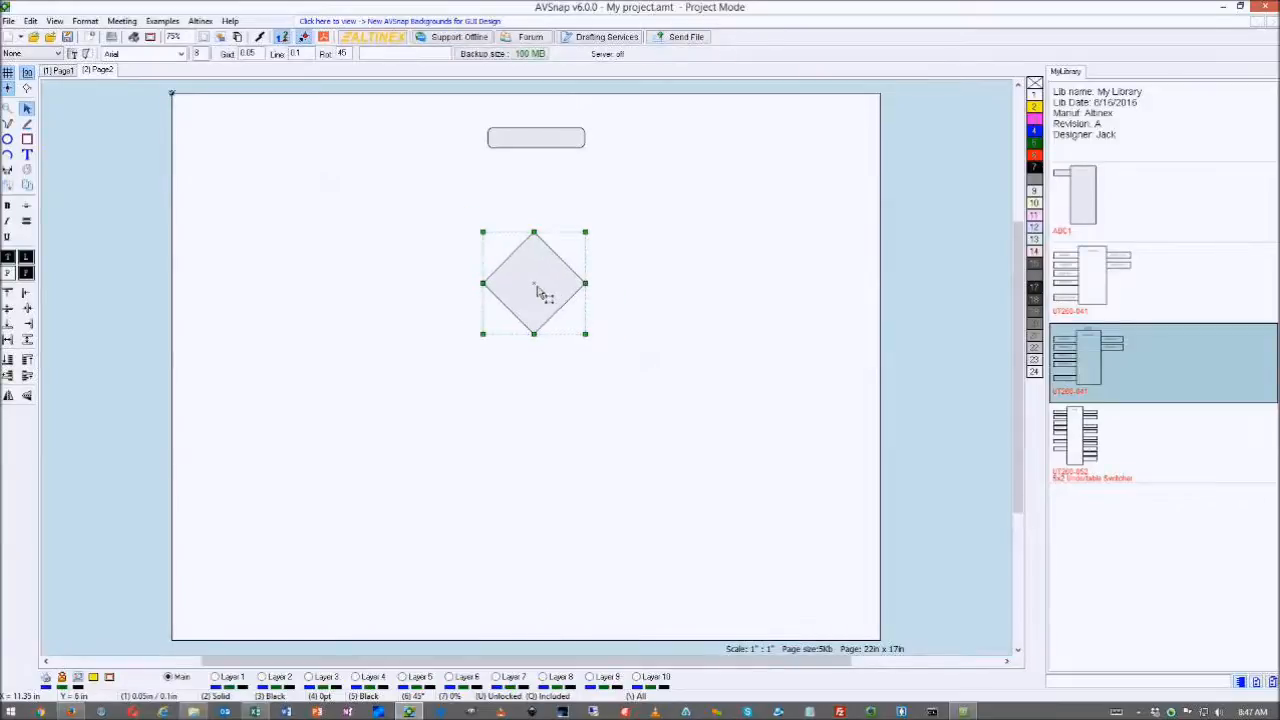
# - Copy the top box below the diamond and begin typing its 'Move' label
pyautogui.click(533, 148)
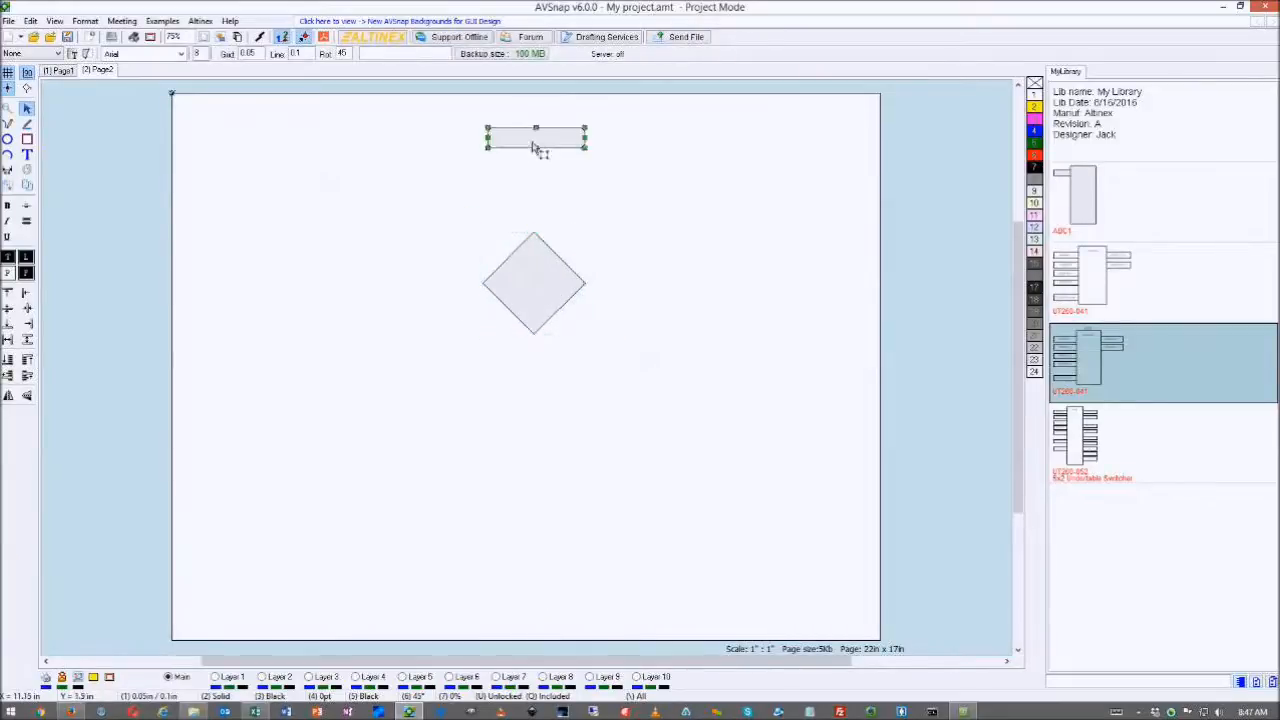
pyautogui.moveTo(533, 148); pyautogui.dragTo(608, 414)
pyautogui.doubleClick(557, 417)
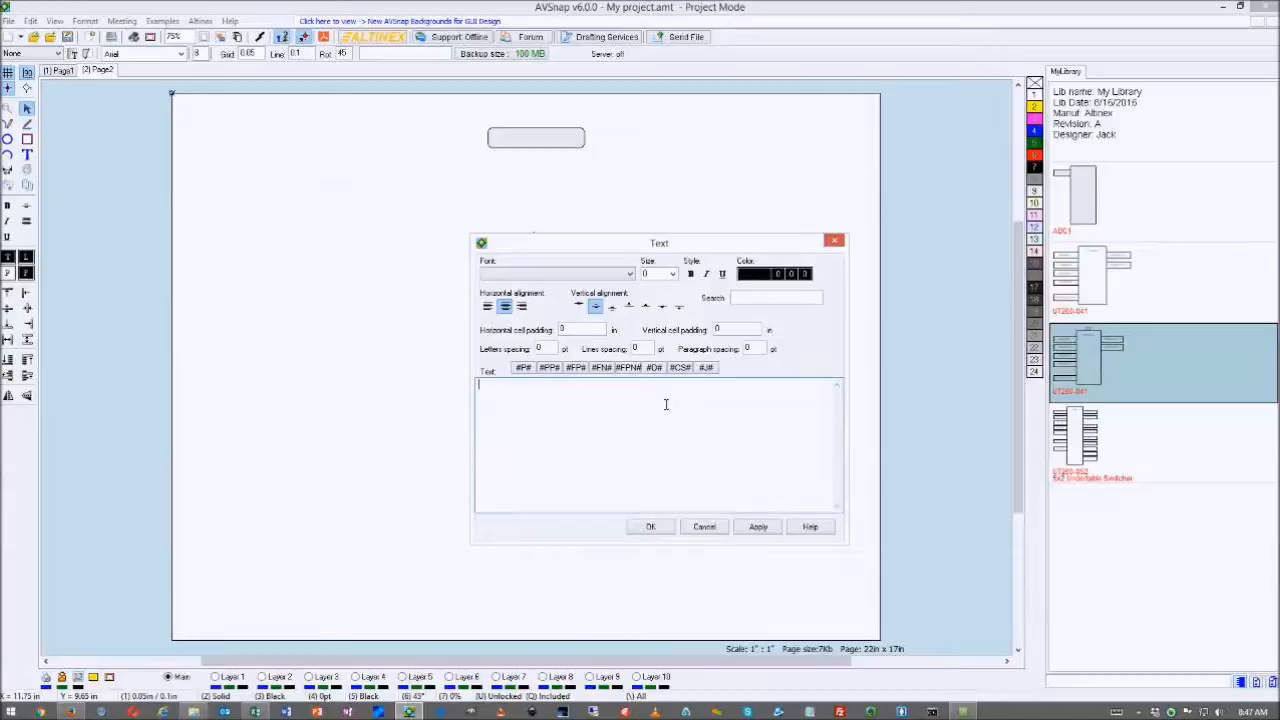
pyautogui.write('Move Item Left')
# - Confirm the 'Move Item Left' label and label the diamond 'If Right then'
pyautogui.click(650, 530)
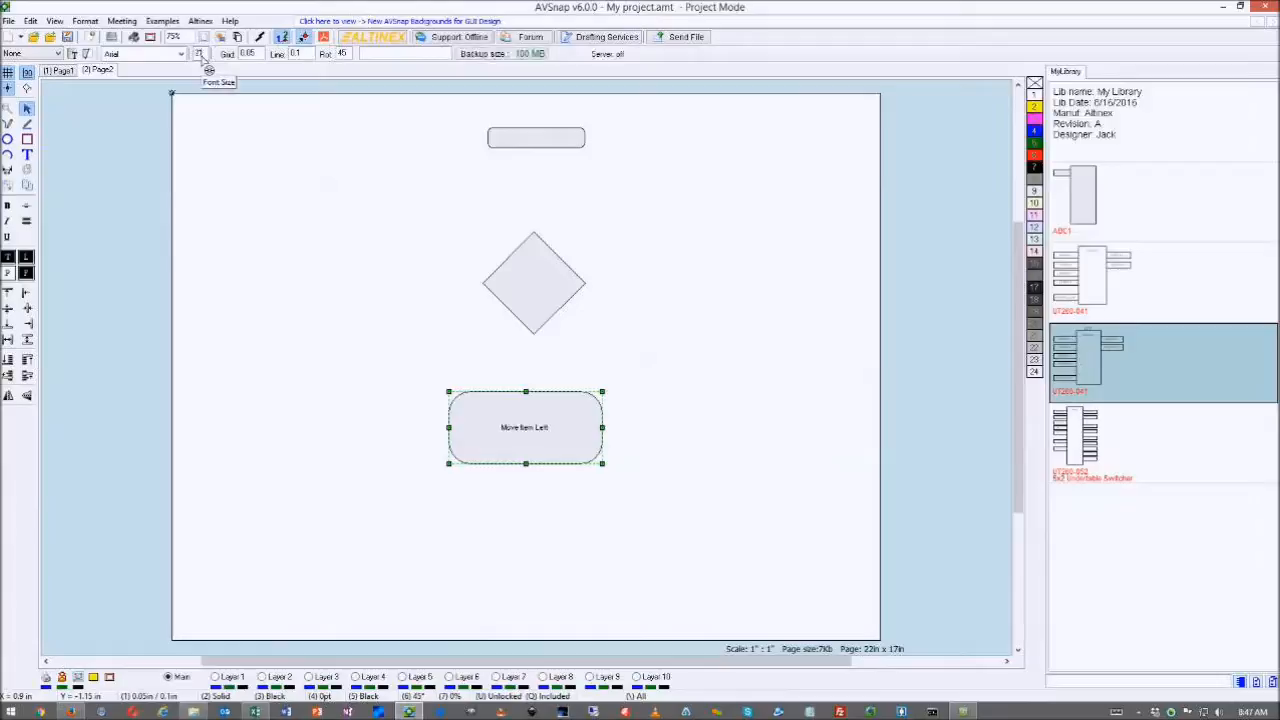
pyautogui.moveTo(529, 449); pyautogui.dragTo(548, 453)
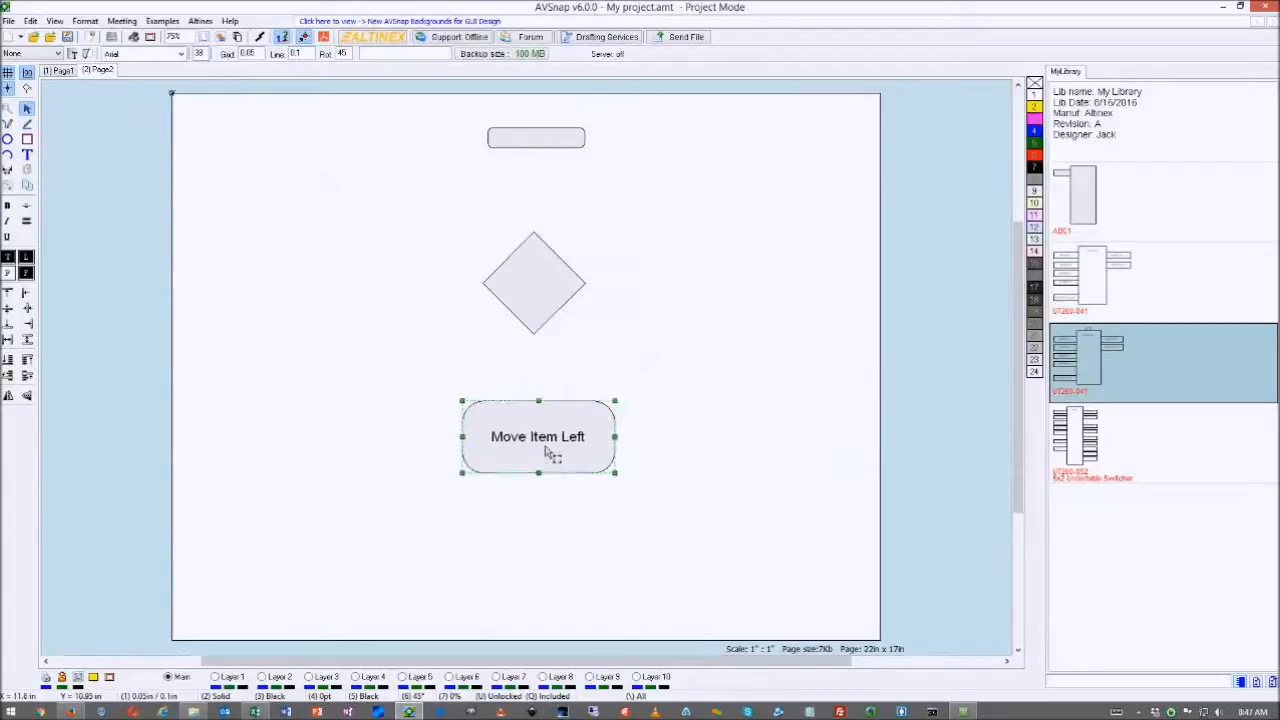
pyautogui.doubleClick(535, 308)
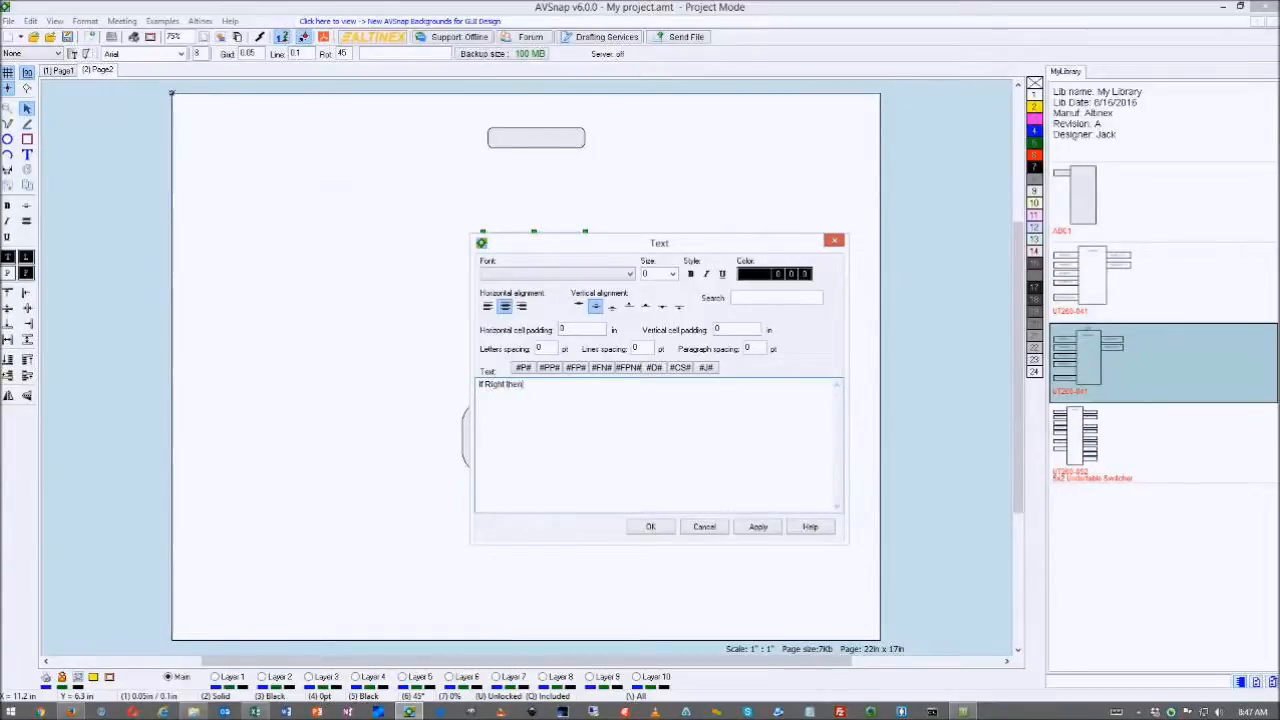
pyautogui.click(667, 528)
# - Label the top rounded box 'Start'
pyautogui.scroll(17, 208, 60)
pyautogui.click(530, 137)
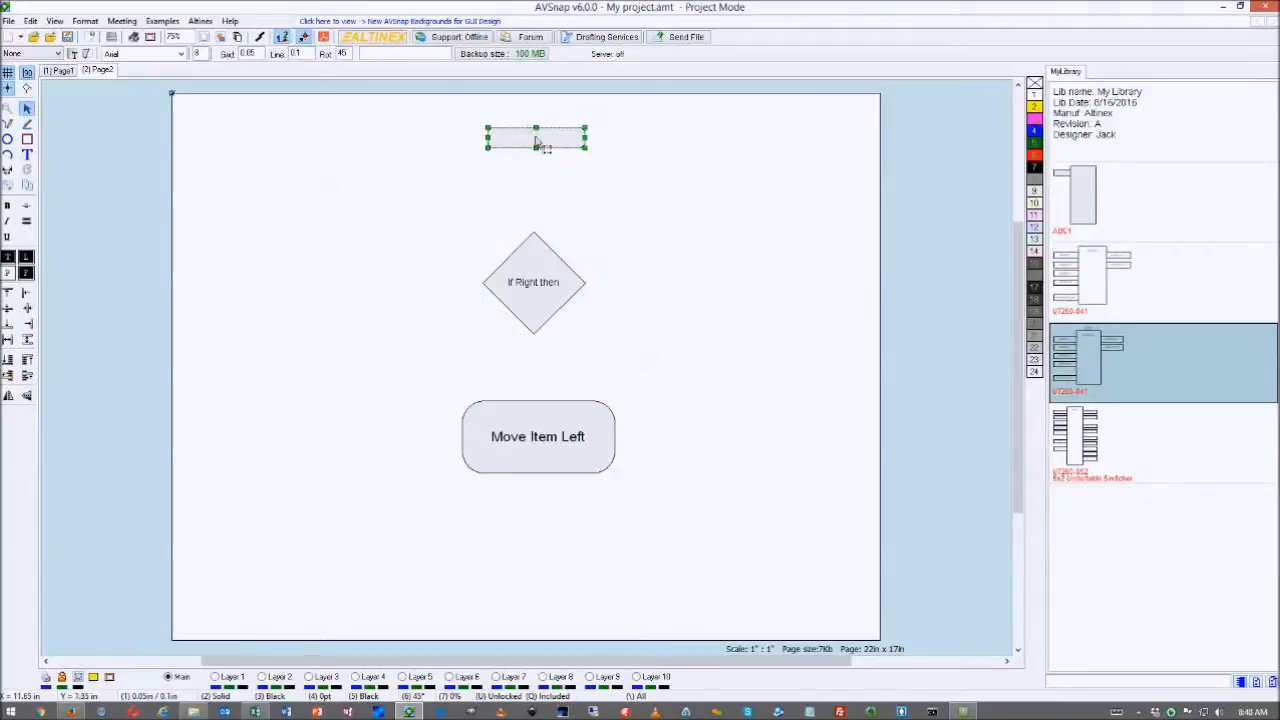
pyautogui.rightClick(537, 142)
pyautogui.doubleClick(530, 144)
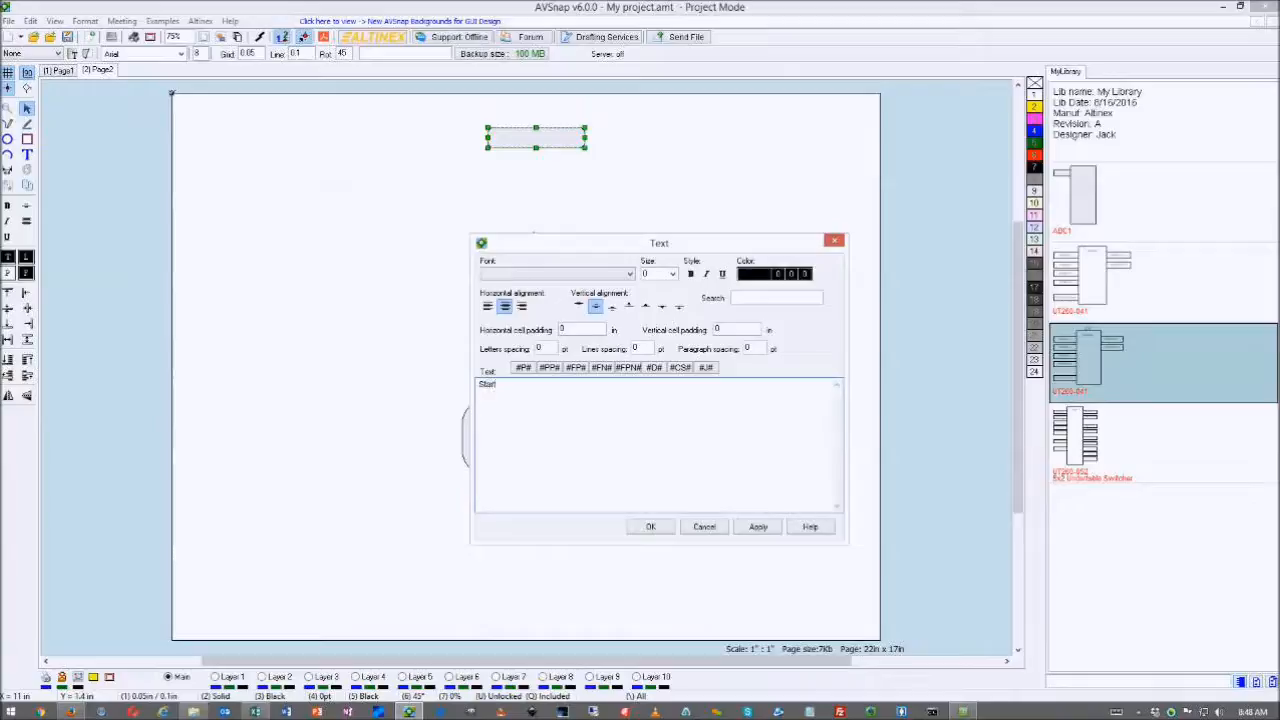
pyautogui.click(650, 527)
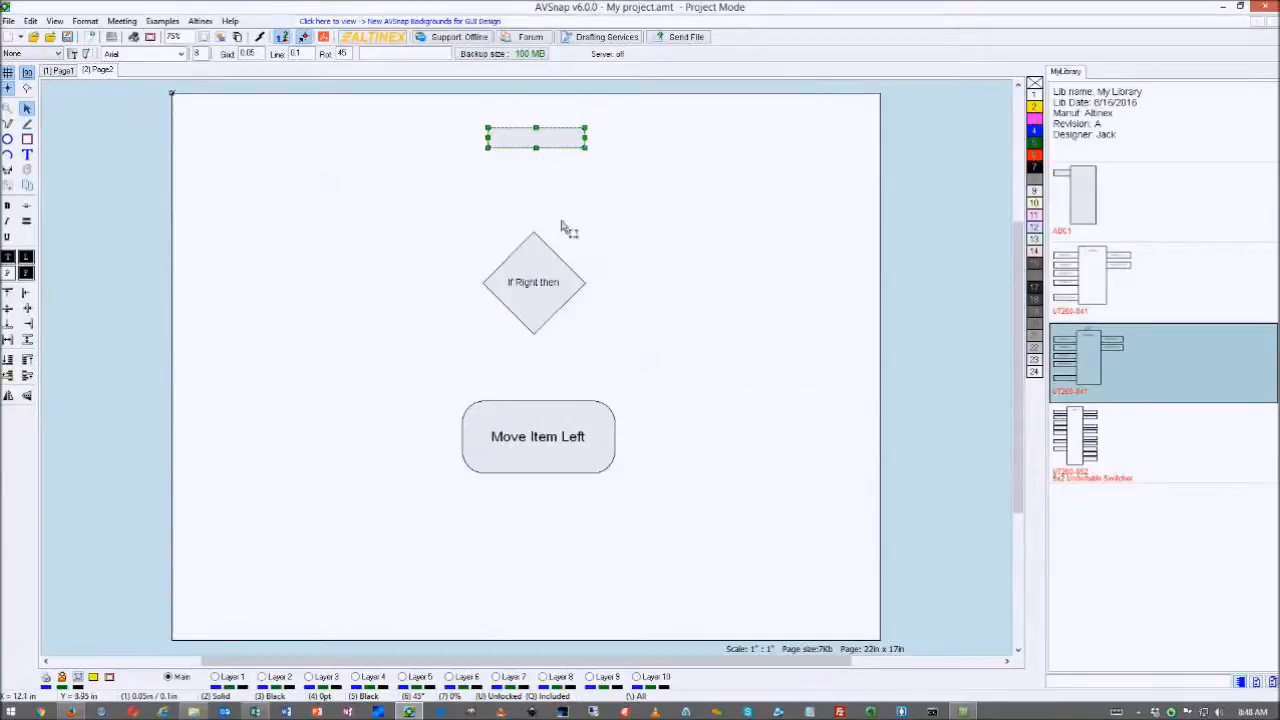
# - Insert snap points at the Start box's bottom and the diamond's top
pyautogui.scroll(5, 206, 60)
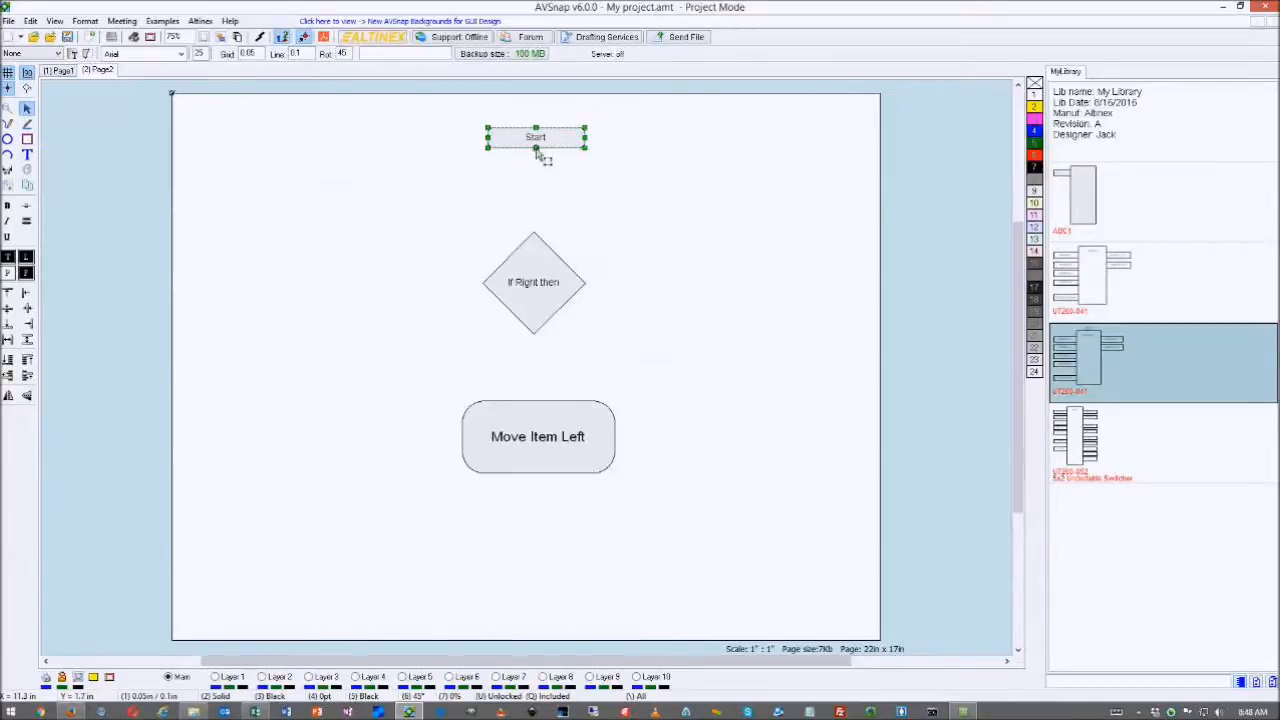
pyautogui.rightClick(536, 149)
pyautogui.click(566, 187)
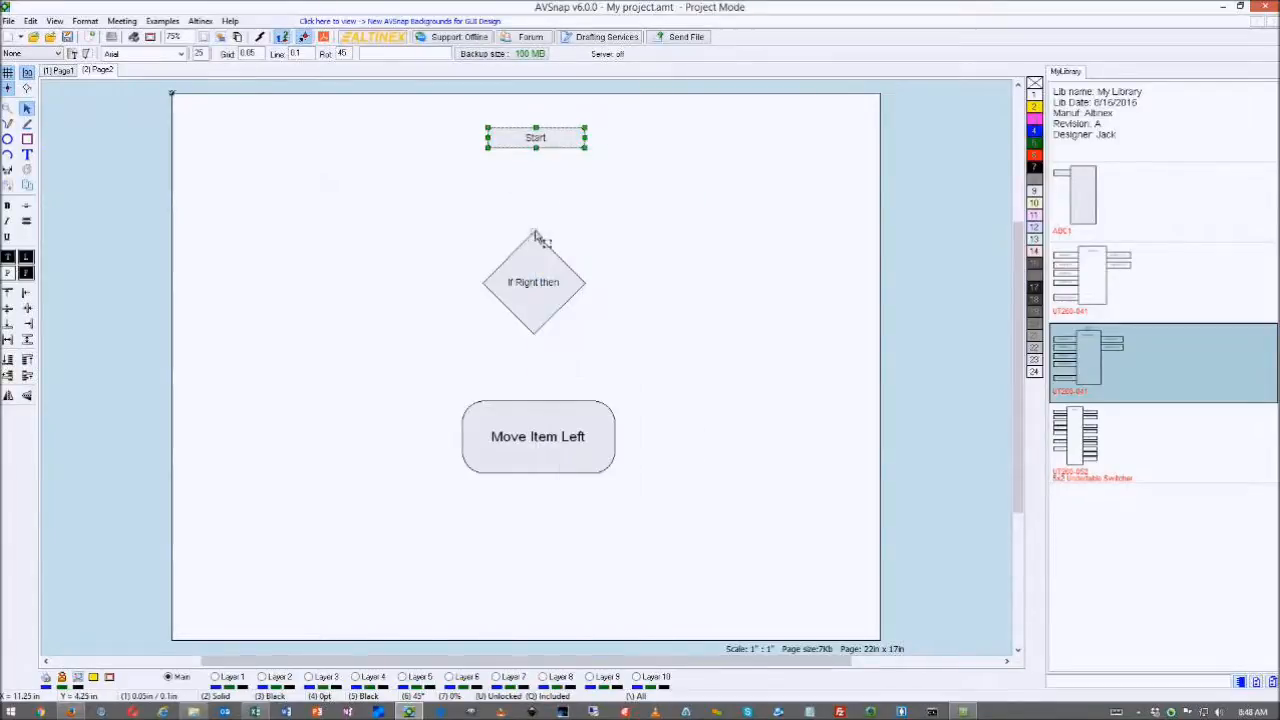
pyautogui.rightClick(536, 237)
pyautogui.click(566, 266)
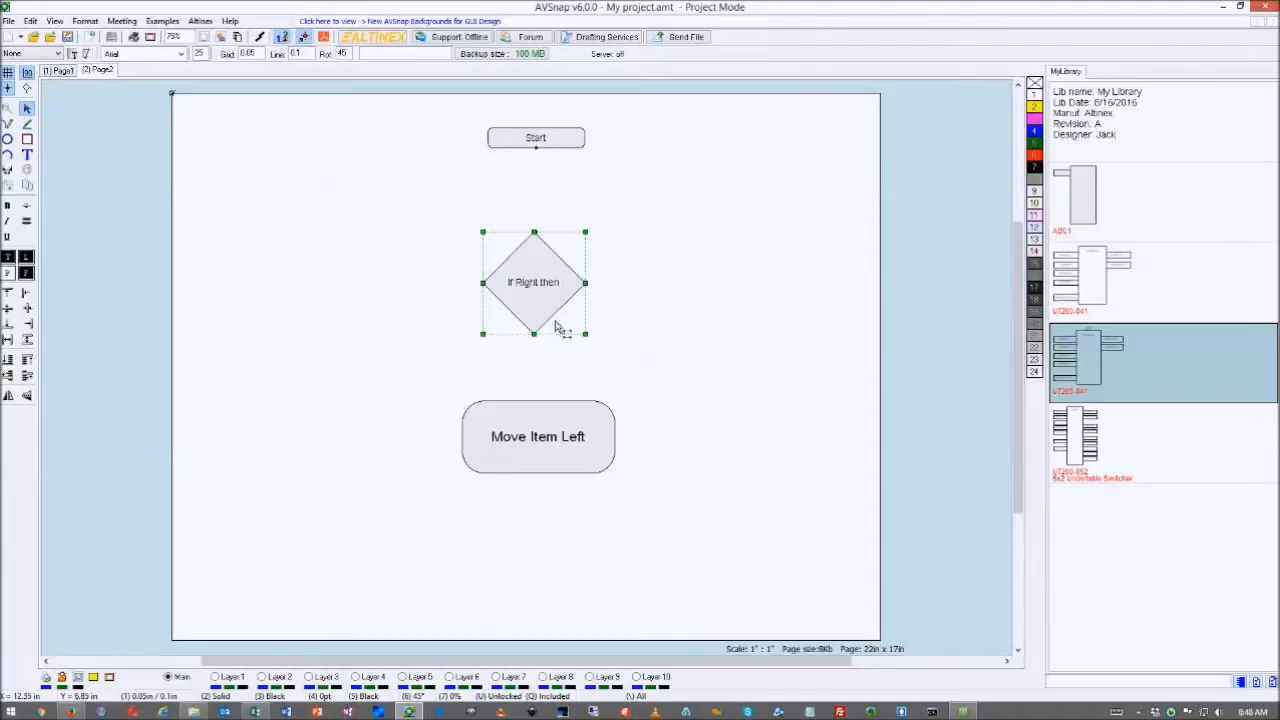
# - Insert snap points at the diamond's bottom and the Move Item Left box's top
pyautogui.rightClick(533, 334)
pyautogui.click(566, 355)
pyautogui.rightClick(537, 402)
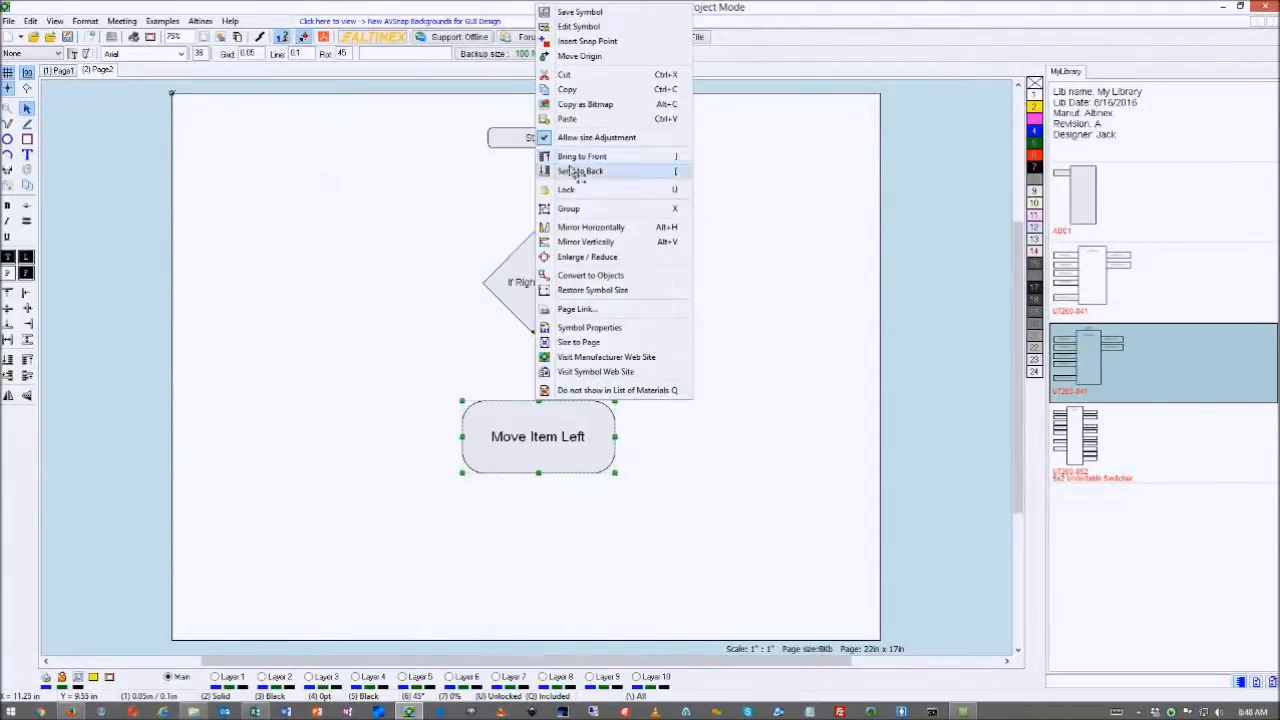
pyautogui.click(585, 41)
pyautogui.moveTo(555, 401)
pyautogui.mouseDown()
pyautogui.moveTo(624, 403)
pyautogui.moveTo(561, 398)
pyautogui.mouseUp()
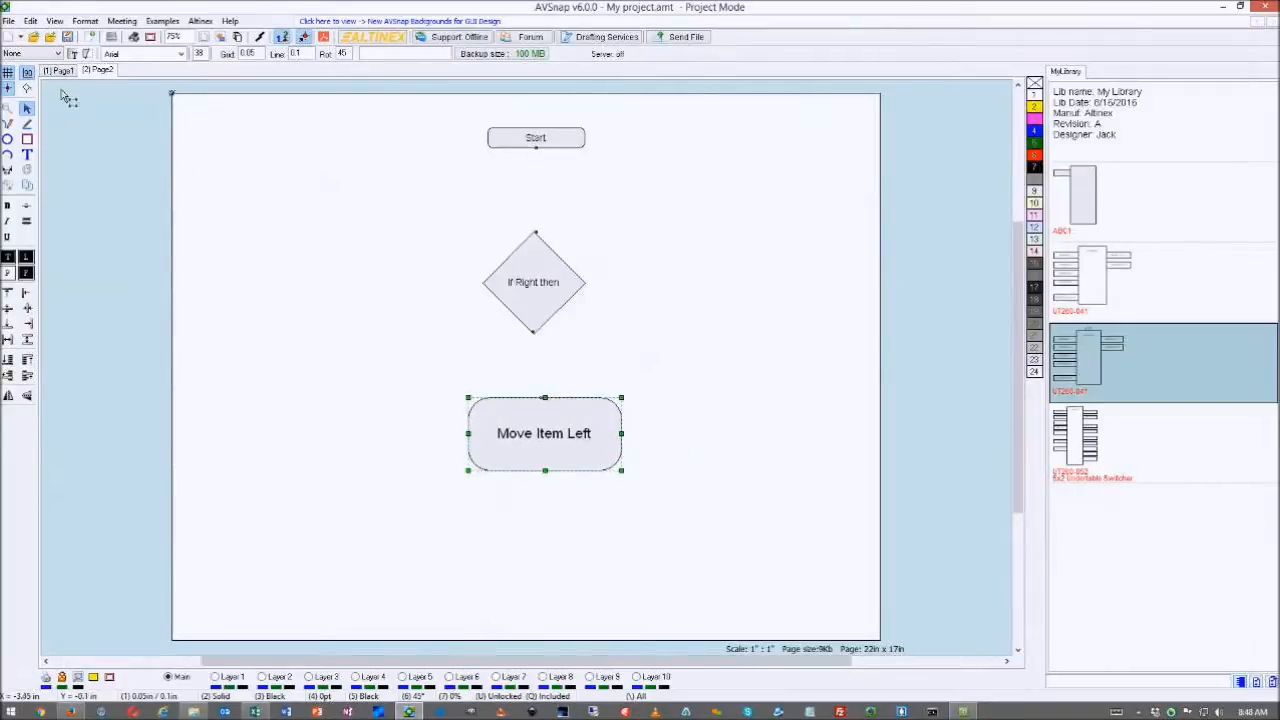
# - Connect Start, the diamond and Move Item Left with lines, placing Move Item Left down-right
pyautogui.click(27, 89)
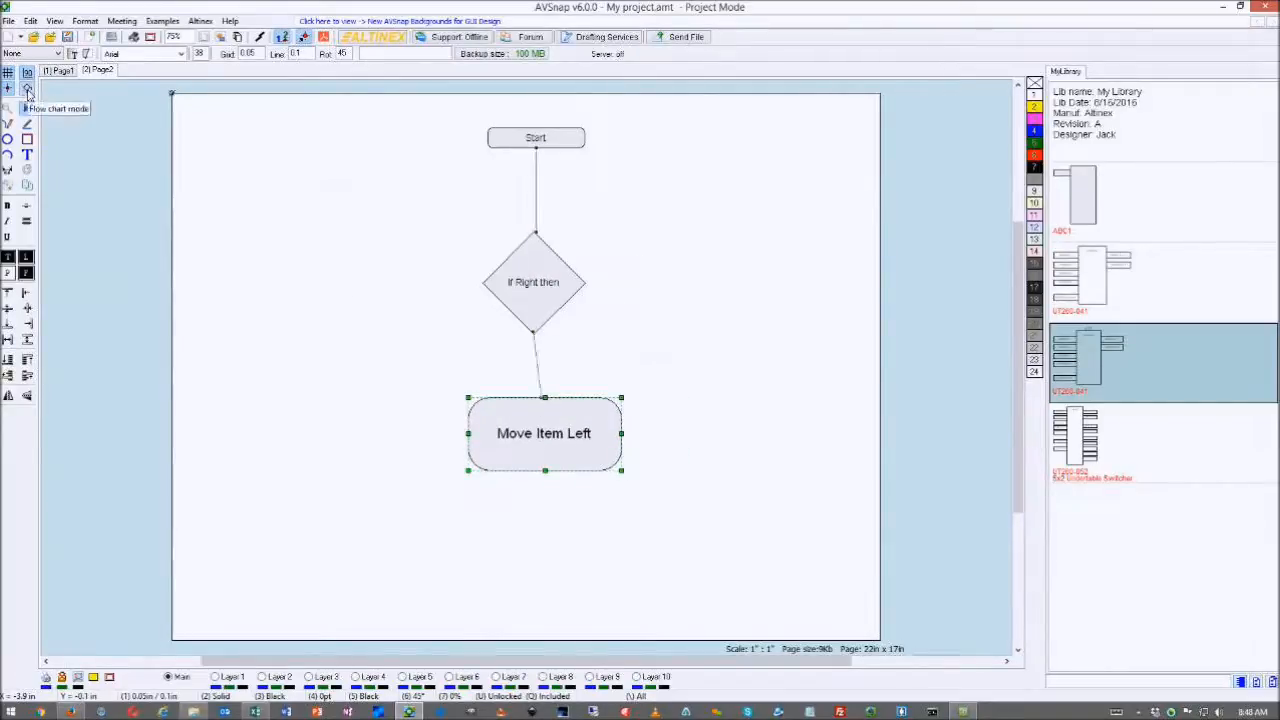
pyautogui.click(27, 89)
pyautogui.click(27, 89)
pyautogui.moveTo(573, 409); pyautogui.dragTo(667, 424)
pyautogui.moveTo(540, 295)
pyautogui.mouseDown()
pyautogui.moveTo(648, 276)
pyautogui.moveTo(476, 300)
pyautogui.moveTo(702, 288)
pyautogui.moveTo(507, 300)
pyautogui.moveTo(557, 300)
pyautogui.mouseUp()
# - Copy the Start box to the left of the diamond and link it to the diamond
pyautogui.click(545, 142)
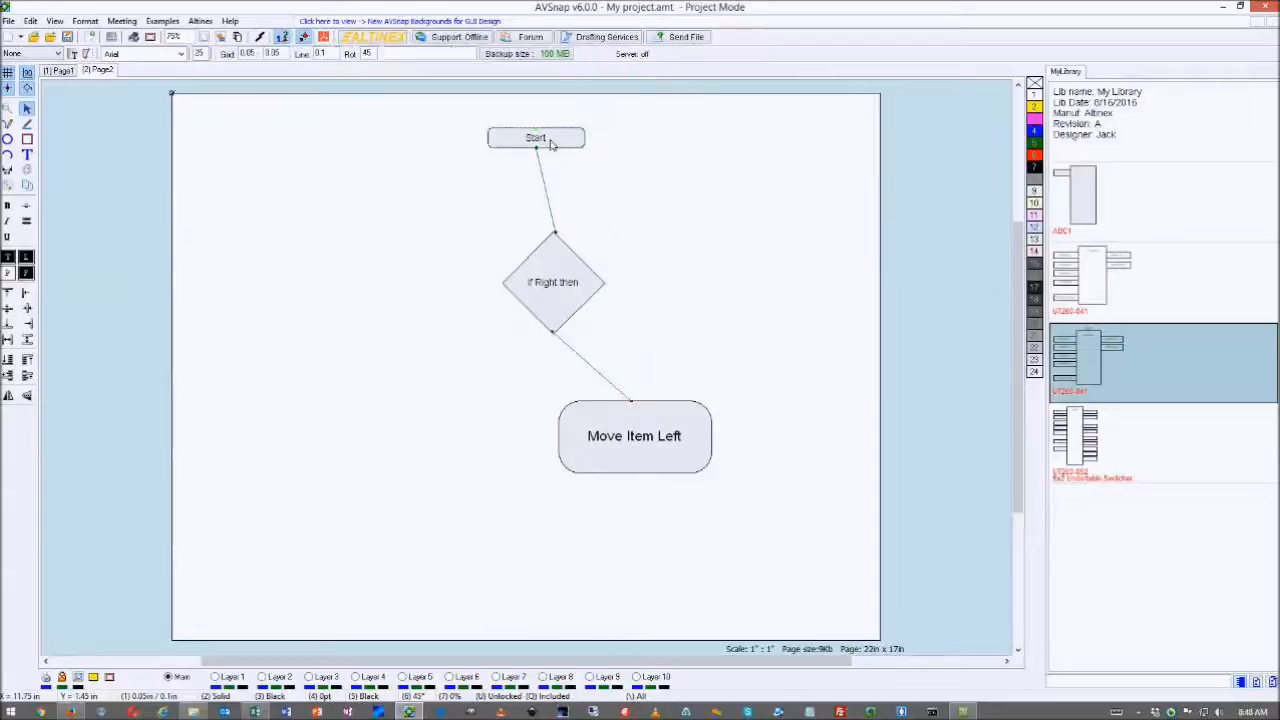
pyautogui.moveTo(552, 145); pyautogui.dragTo(350, 282)
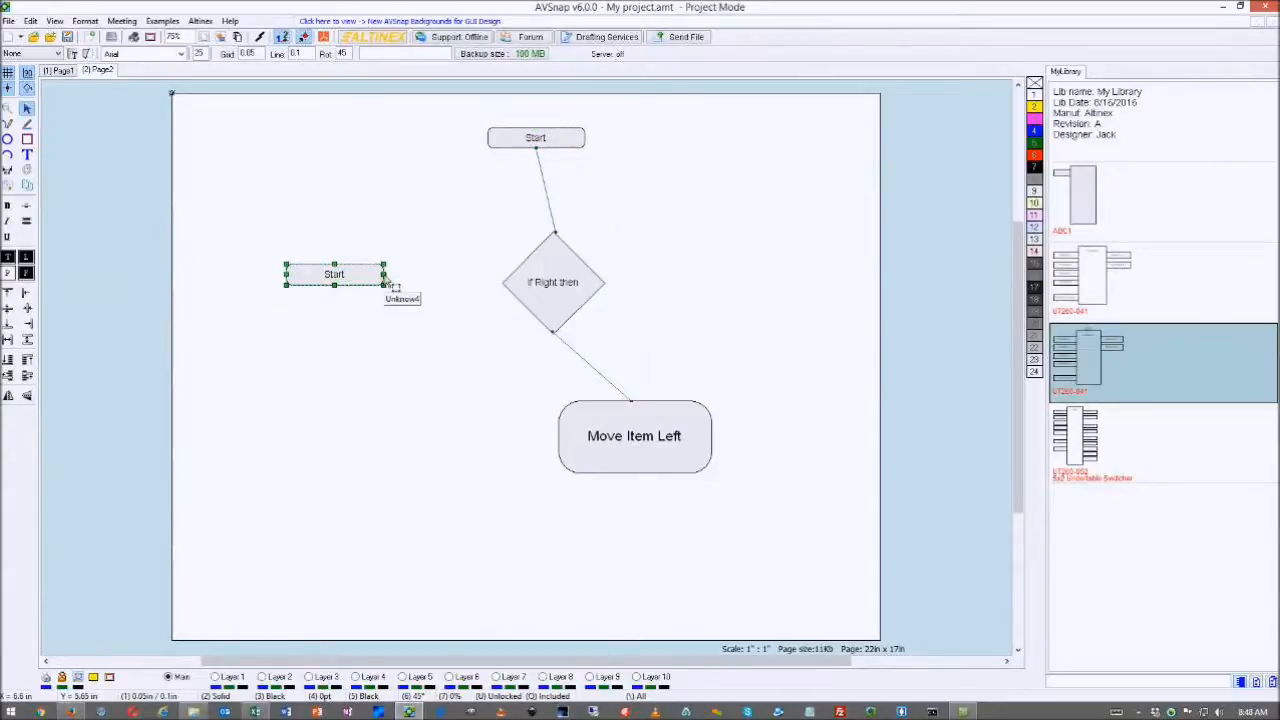
pyautogui.rightClick(386, 278)
pyautogui.click(506, 296)
pyautogui.rightClick(503, 284)
pyautogui.click(528, 321)
pyautogui.click(454, 323)
pyautogui.moveTo(360, 279)
pyautogui.mouseDown()
pyautogui.moveTo(362, 302)
pyautogui.moveTo(366, 284)
pyautogui.mouseUp()
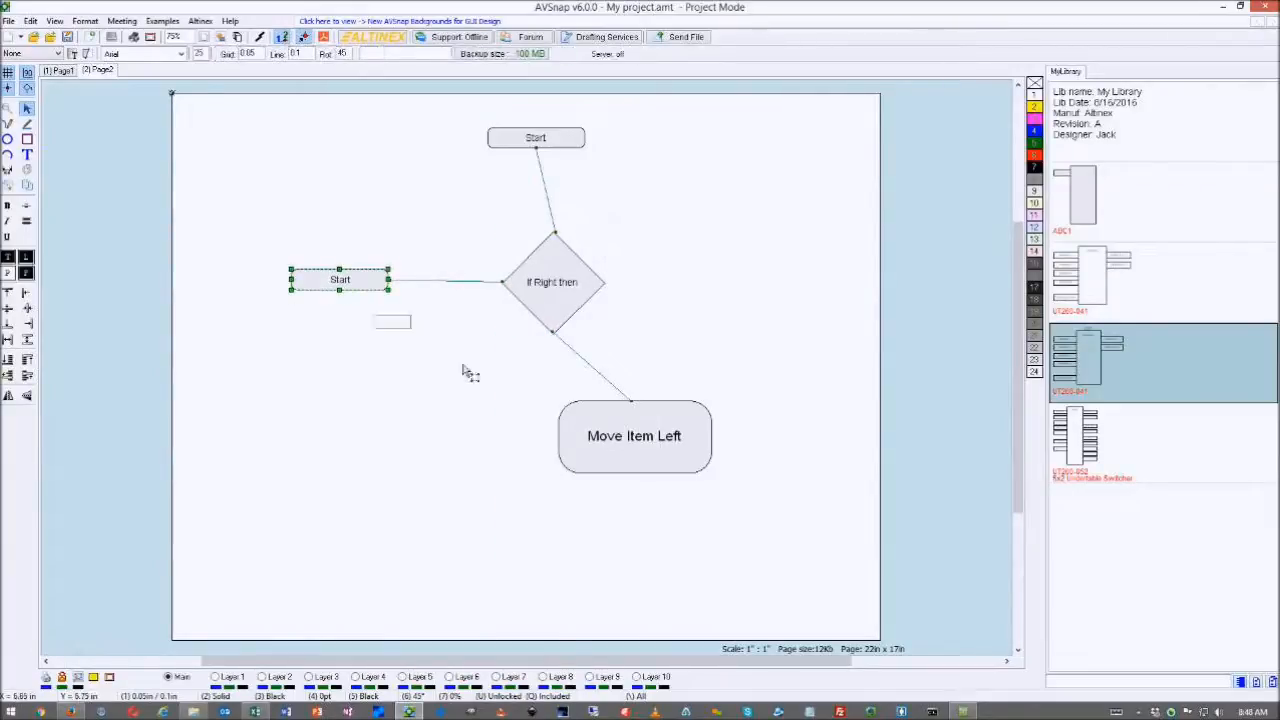
pyautogui.moveTo(635, 418); pyautogui.dragTo(604, 451)
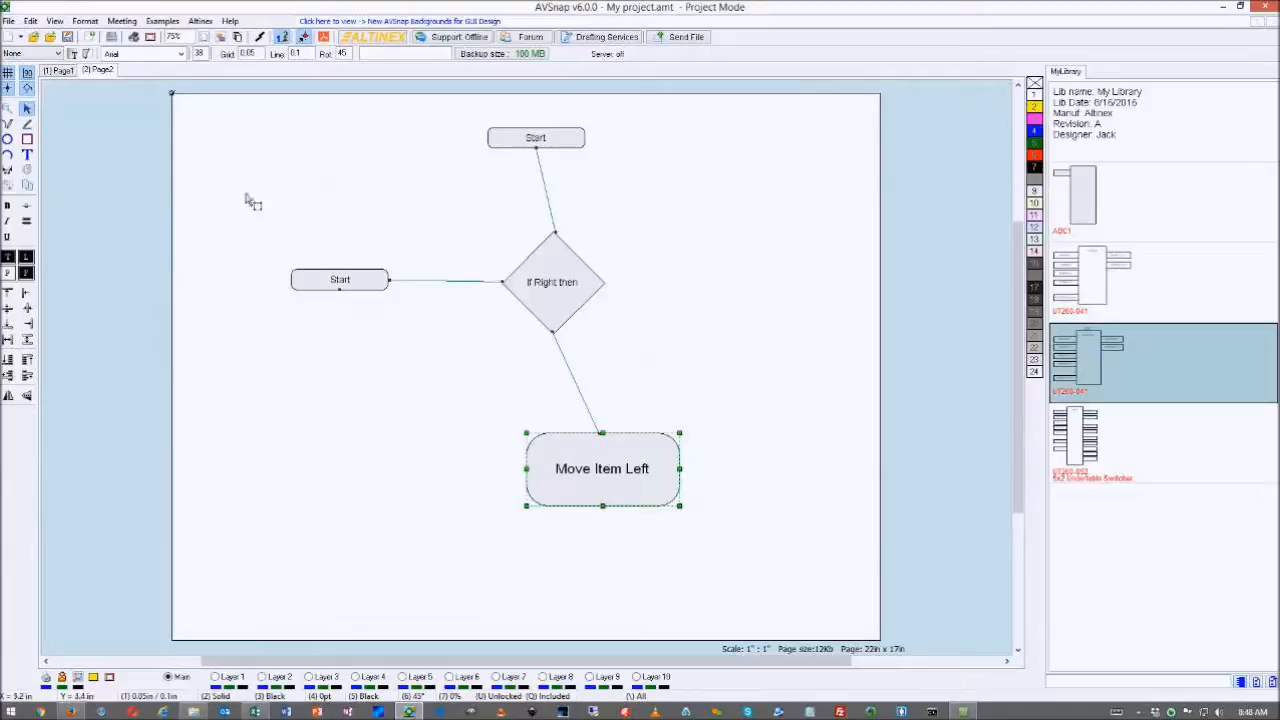
# - Auto-route the flowchart connectors into right-angled lines
pyautogui.click(27, 89)
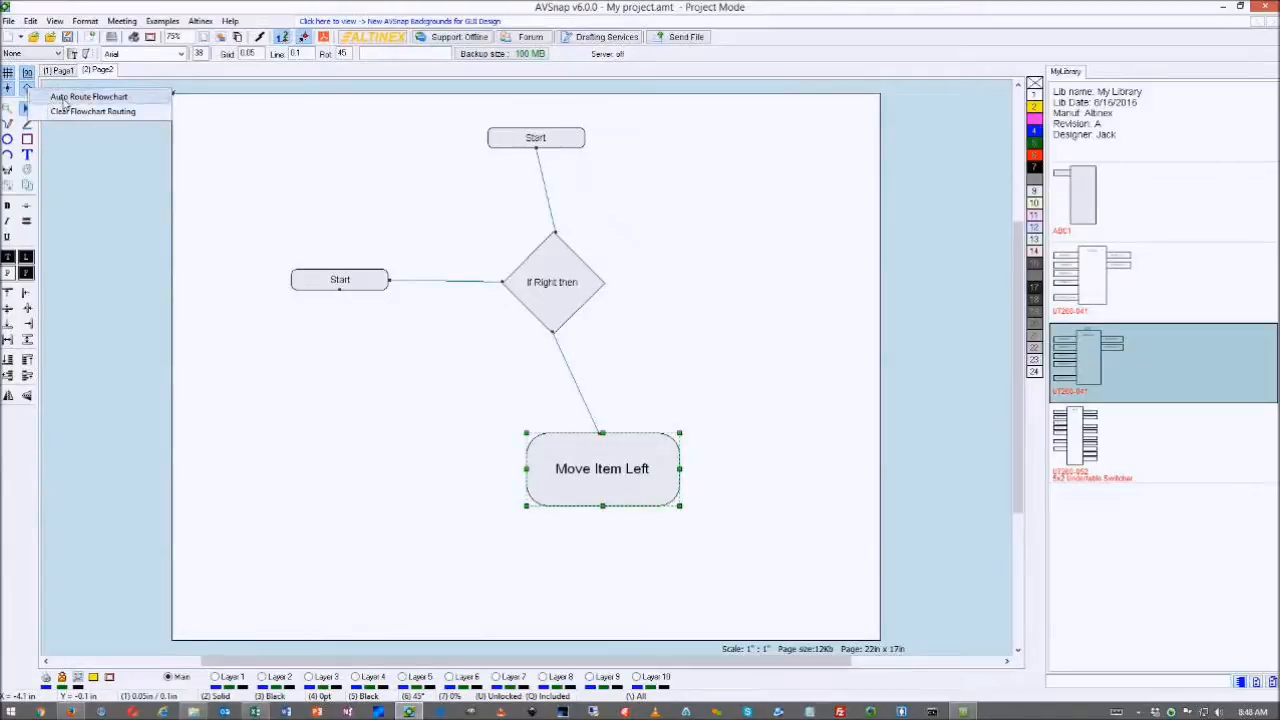
pyautogui.click(73, 98)
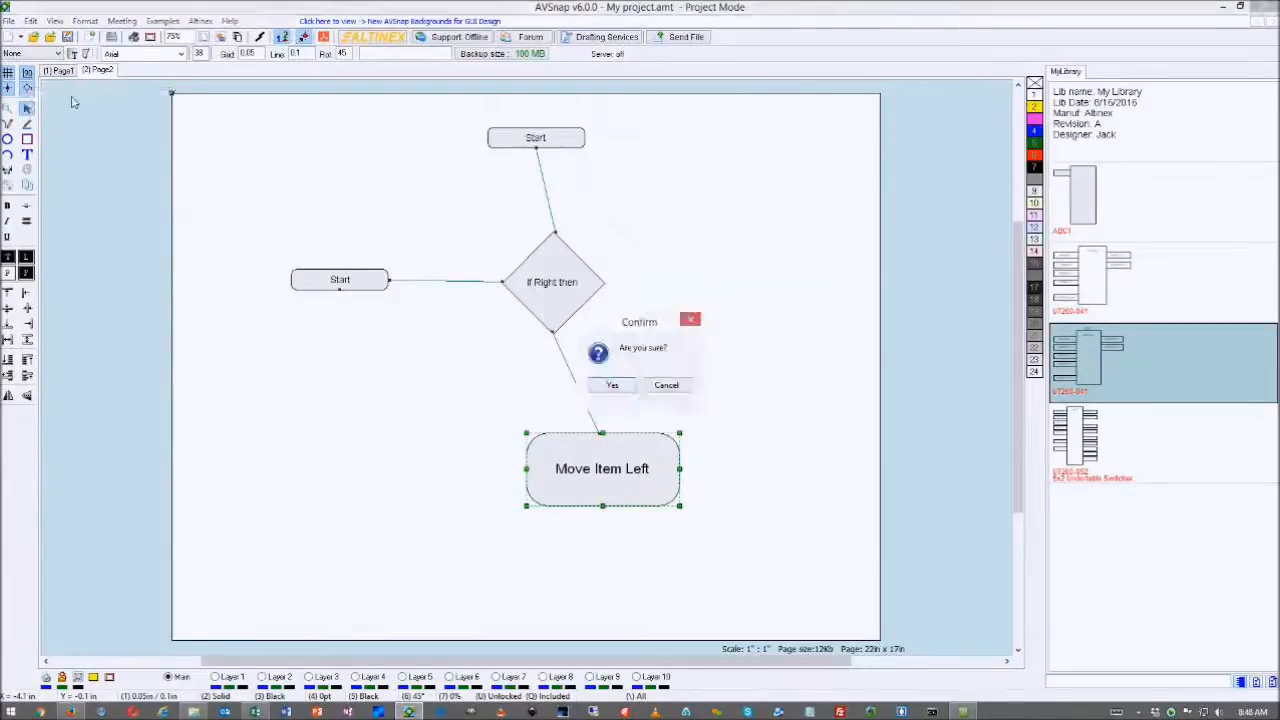
pyautogui.click(614, 386)
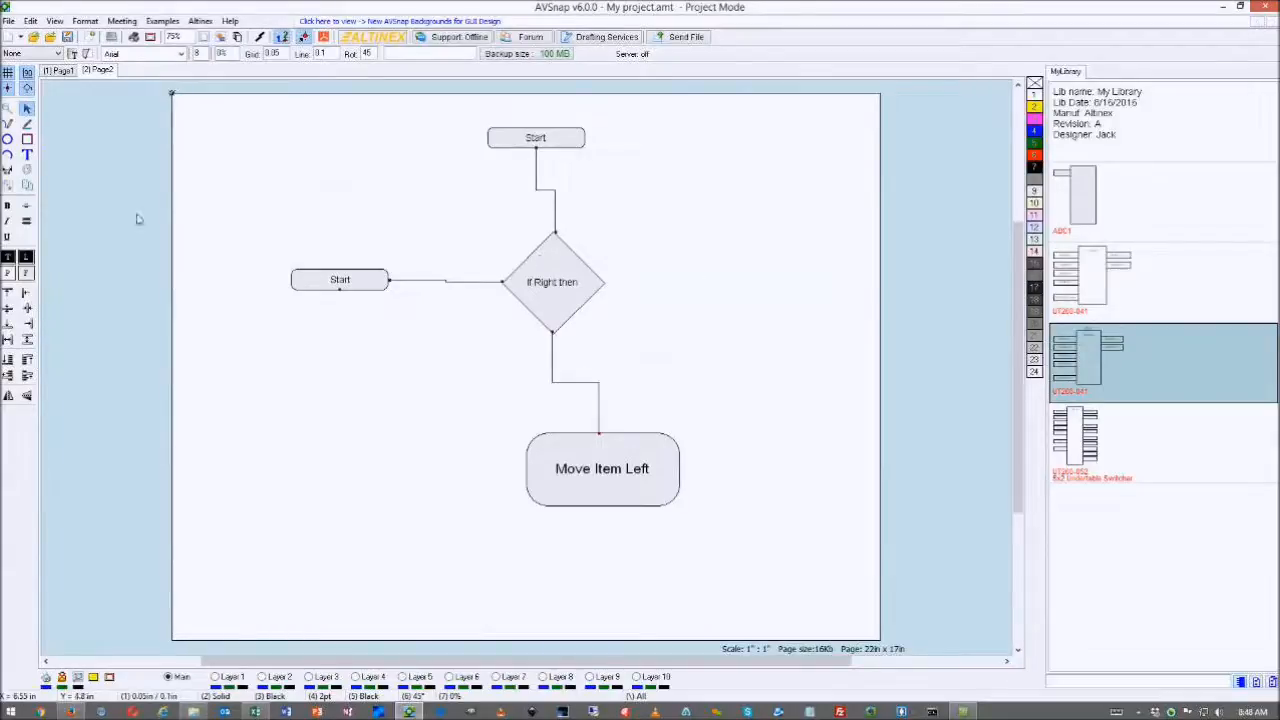
pyautogui.rightClick(28, 91)
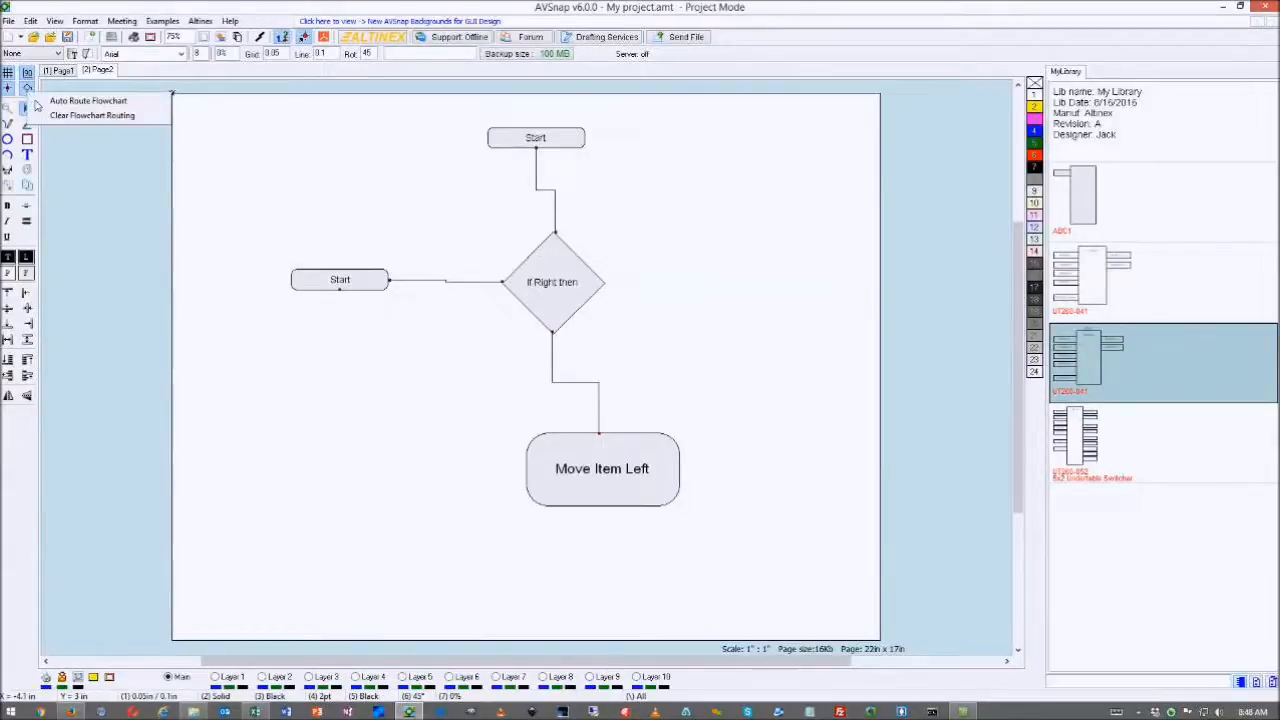
# - Clear the connector routing and rearrange Move Item Left and the small Start box
pyautogui.click(91, 115)
pyautogui.click(614, 386)
pyautogui.moveTo(600, 468); pyautogui.dragTo(431, 417)
pyautogui.moveTo(534, 418); pyautogui.dragTo(584, 391)
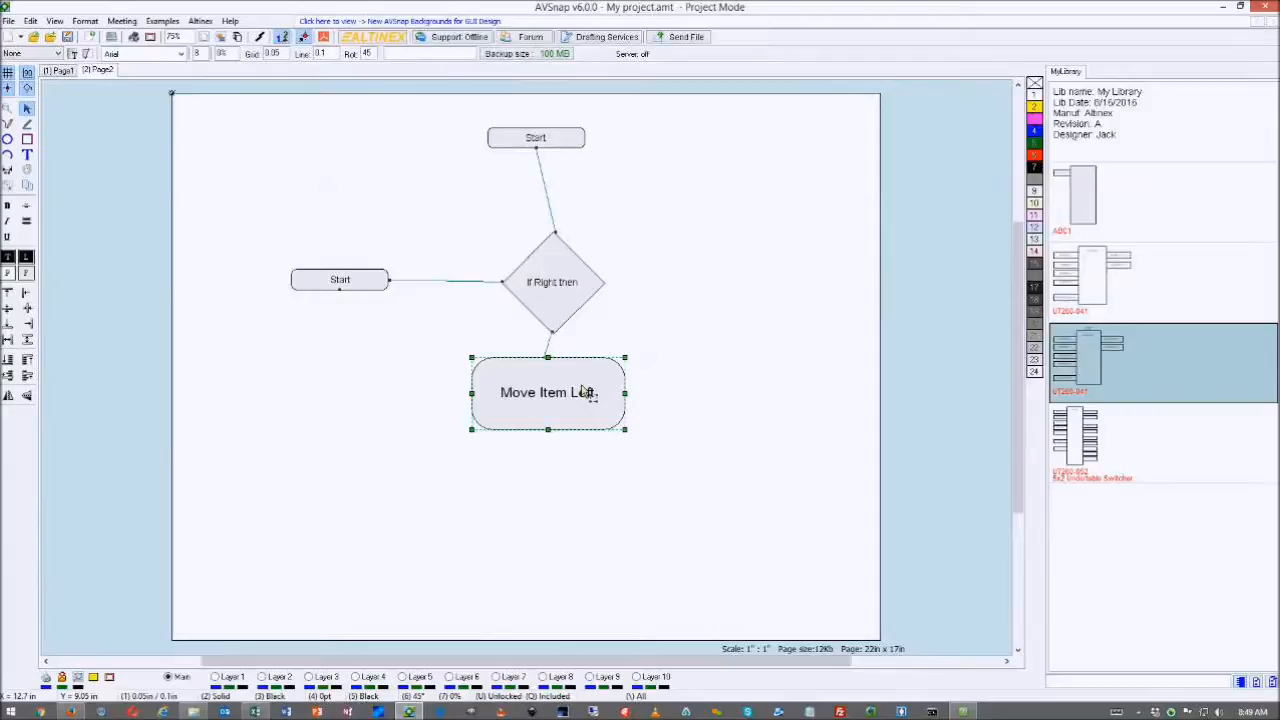
pyautogui.moveTo(584, 391); pyautogui.dragTo(382, 388)
pyautogui.moveTo(357, 287); pyautogui.dragTo(488, 419)
pyautogui.moveTo(374, 394); pyautogui.dragTo(374, 369)
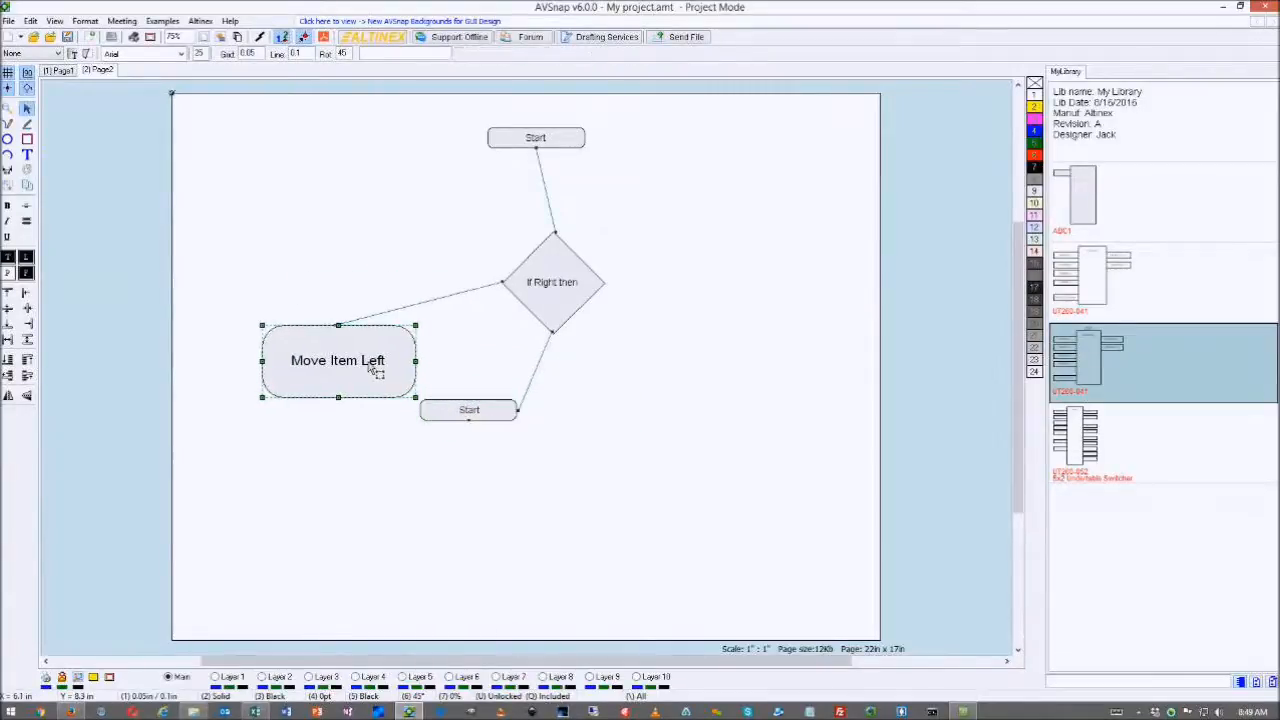
# - Auto-route the rearranged flowchart, then delete all its shapes and connectors
pyautogui.click(27, 88)
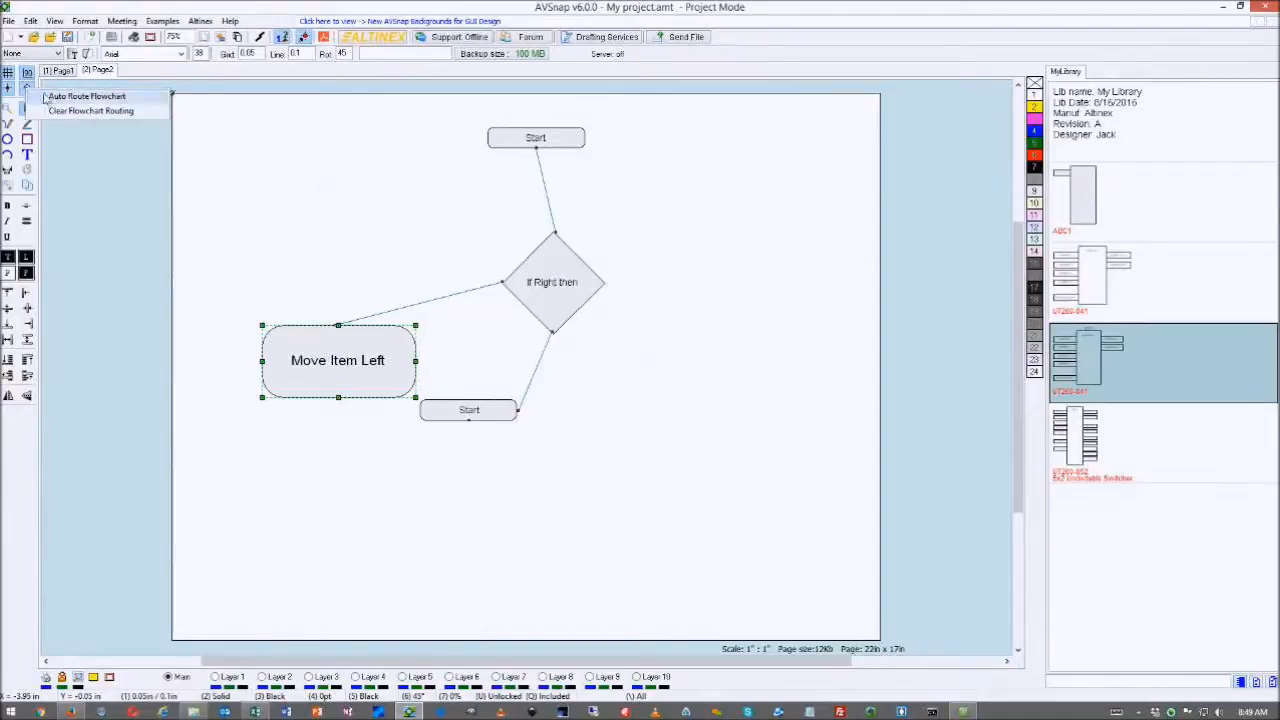
pyautogui.click(70, 98)
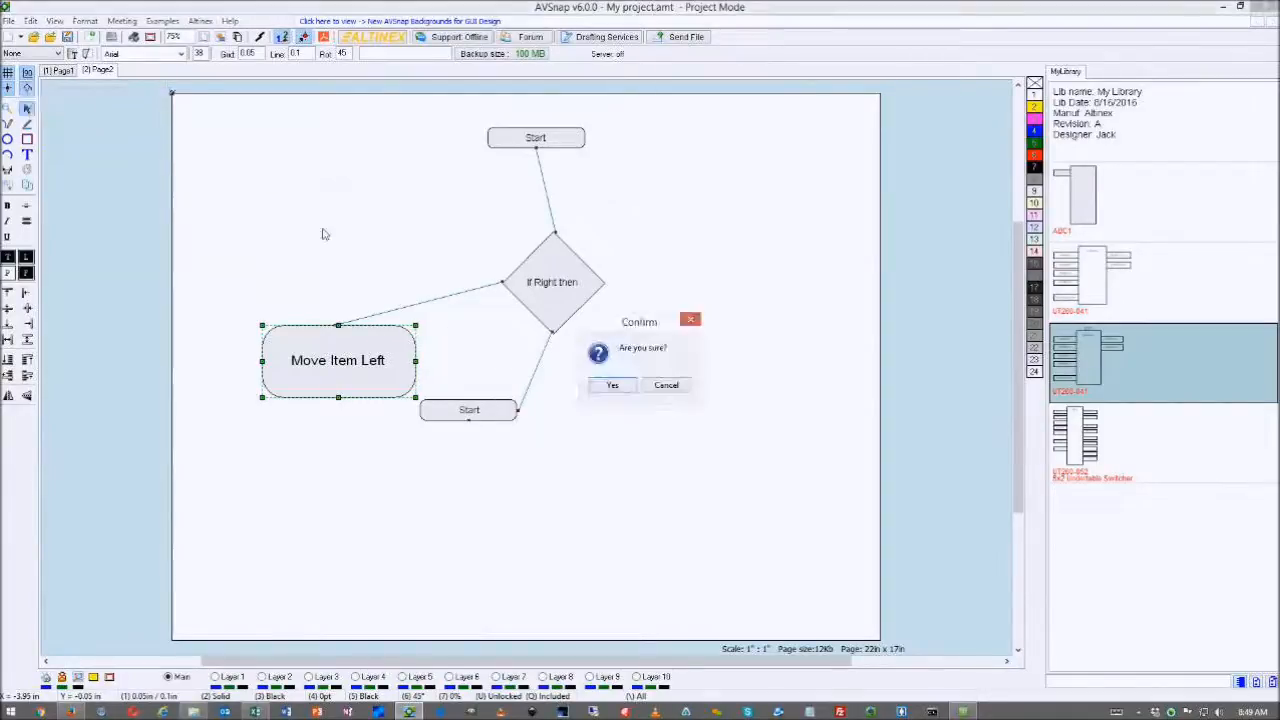
pyautogui.click(612, 386)
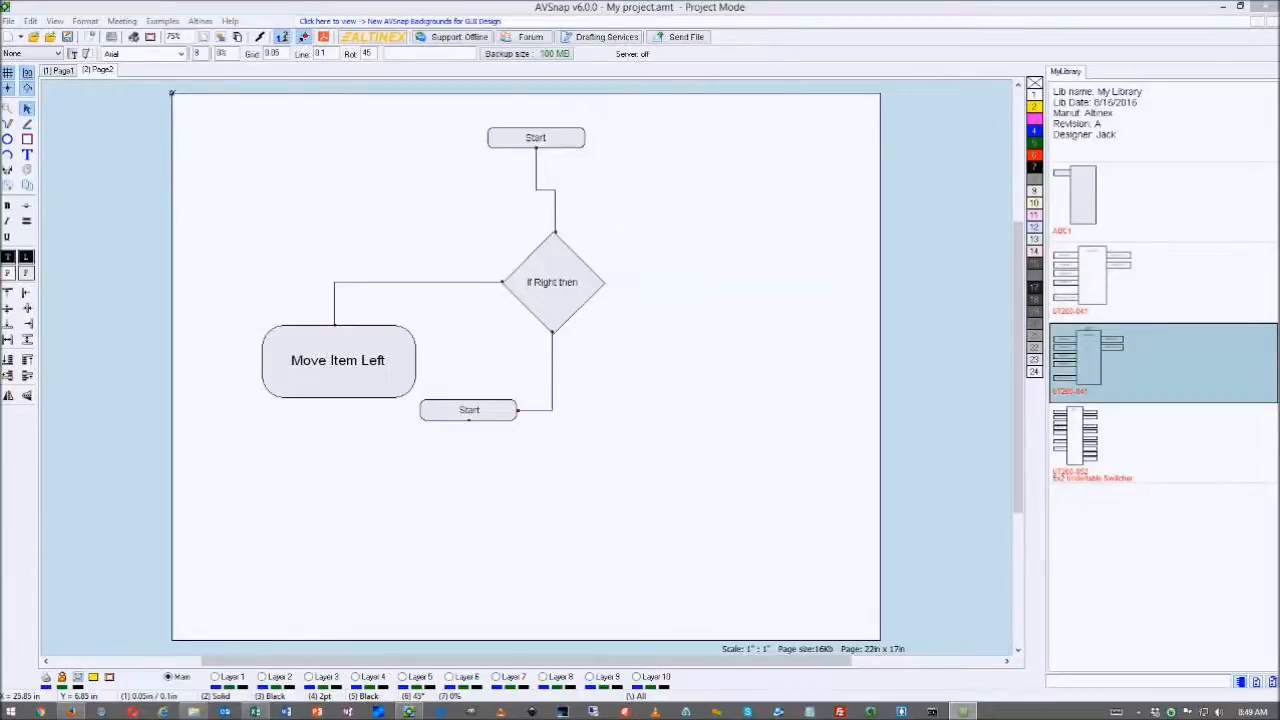
pyautogui.moveTo(646, 140); pyautogui.dragTo(307, 446)
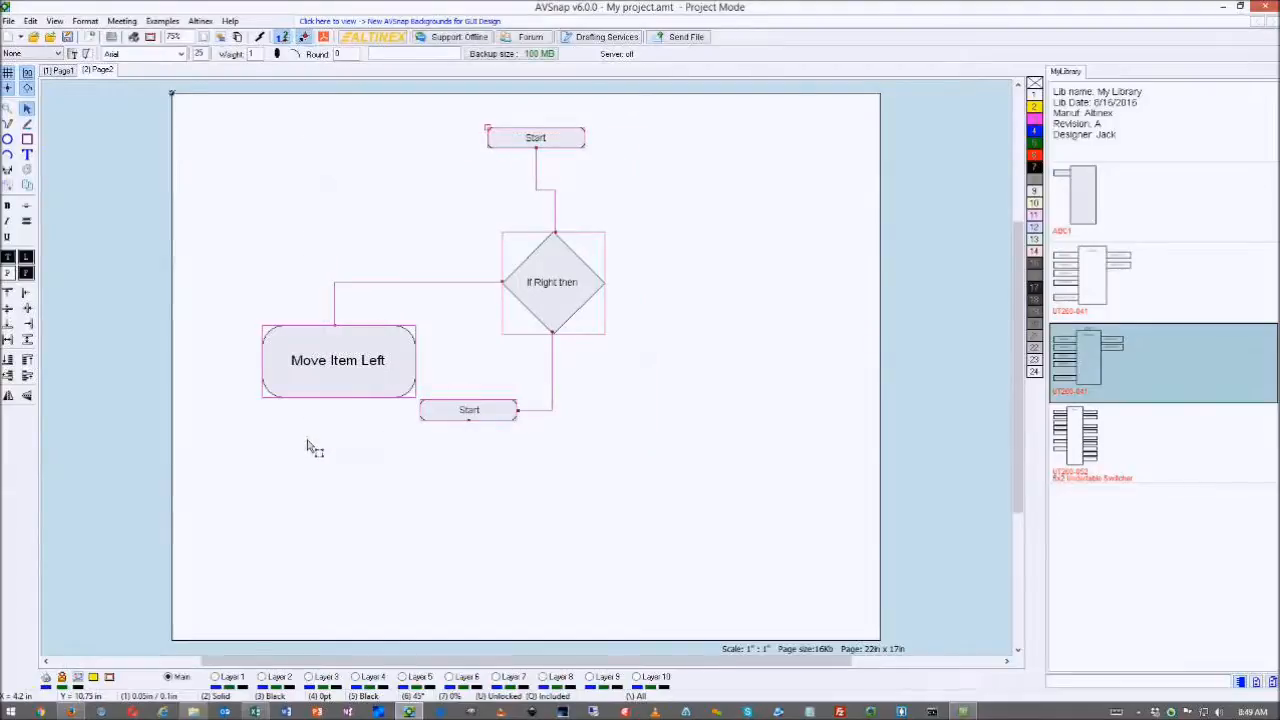
pyautogui.press('Delete')
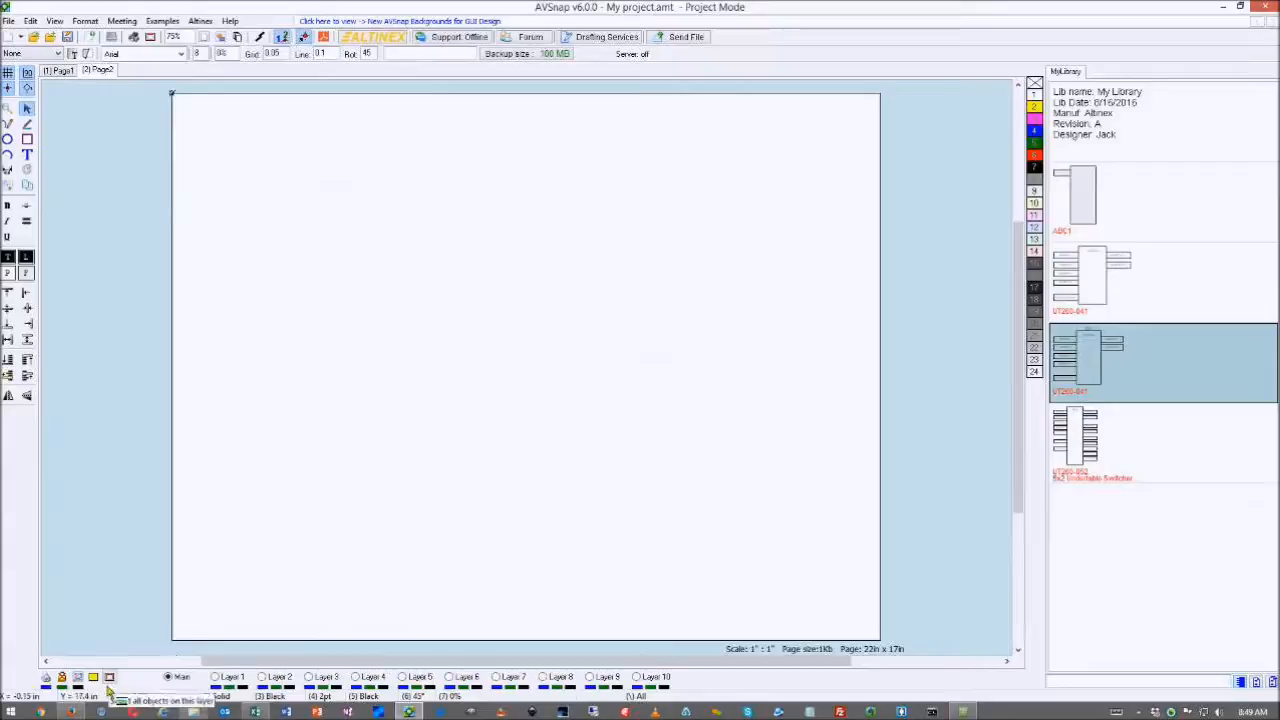
# - Switch to the UT260-052 product page in Firefox and capture its product photo
pyautogui.click(70, 711)
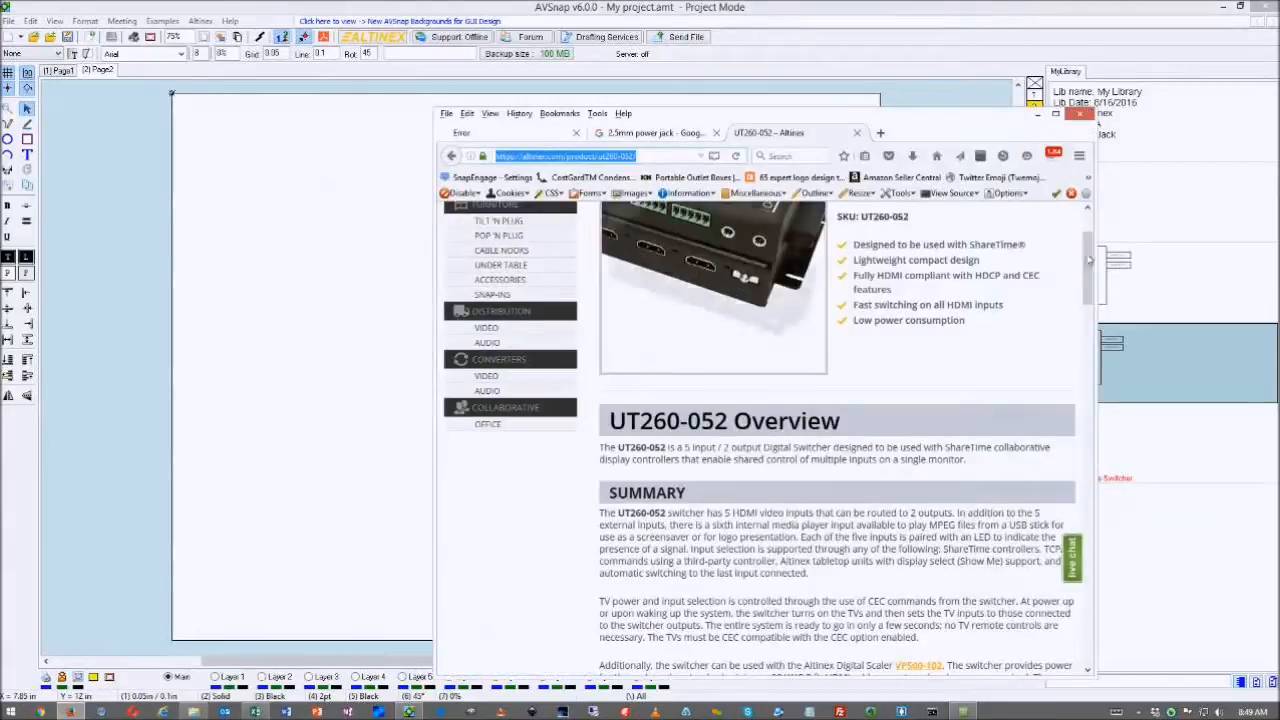
pyautogui.scroll(2, 1048, 287)
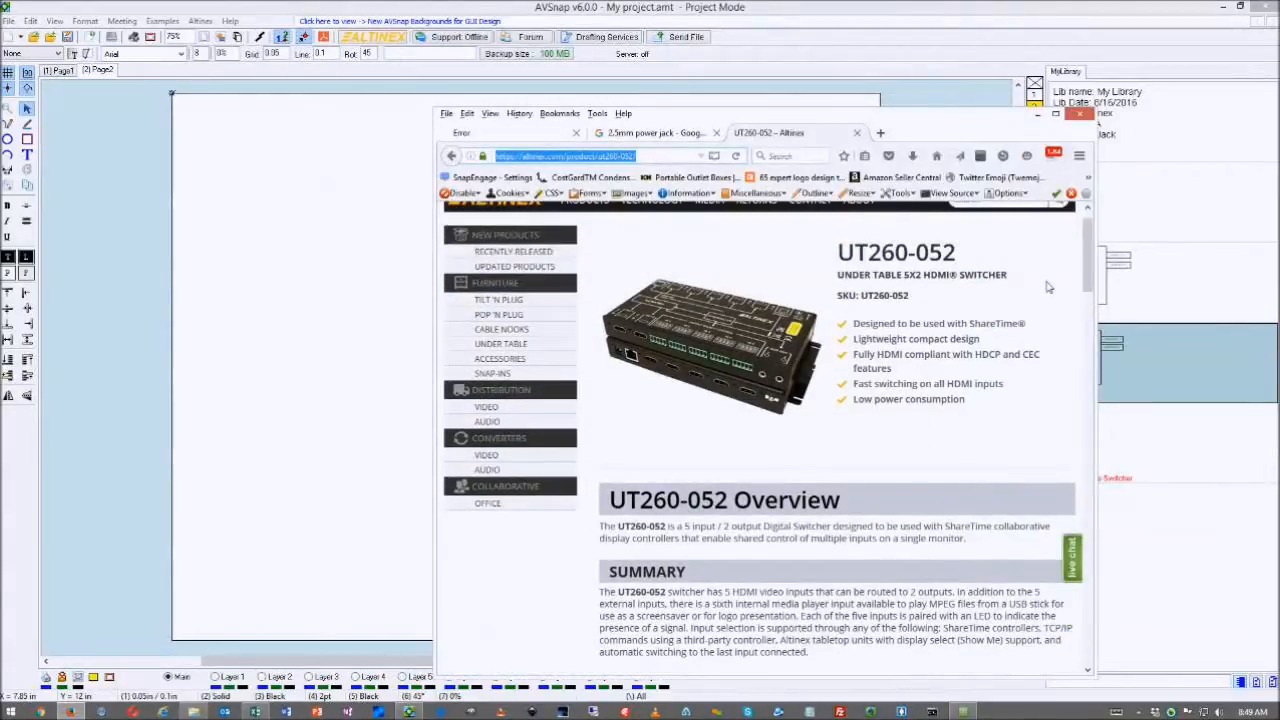
pyautogui.moveTo(600, 277); pyautogui.dragTo(829, 424)
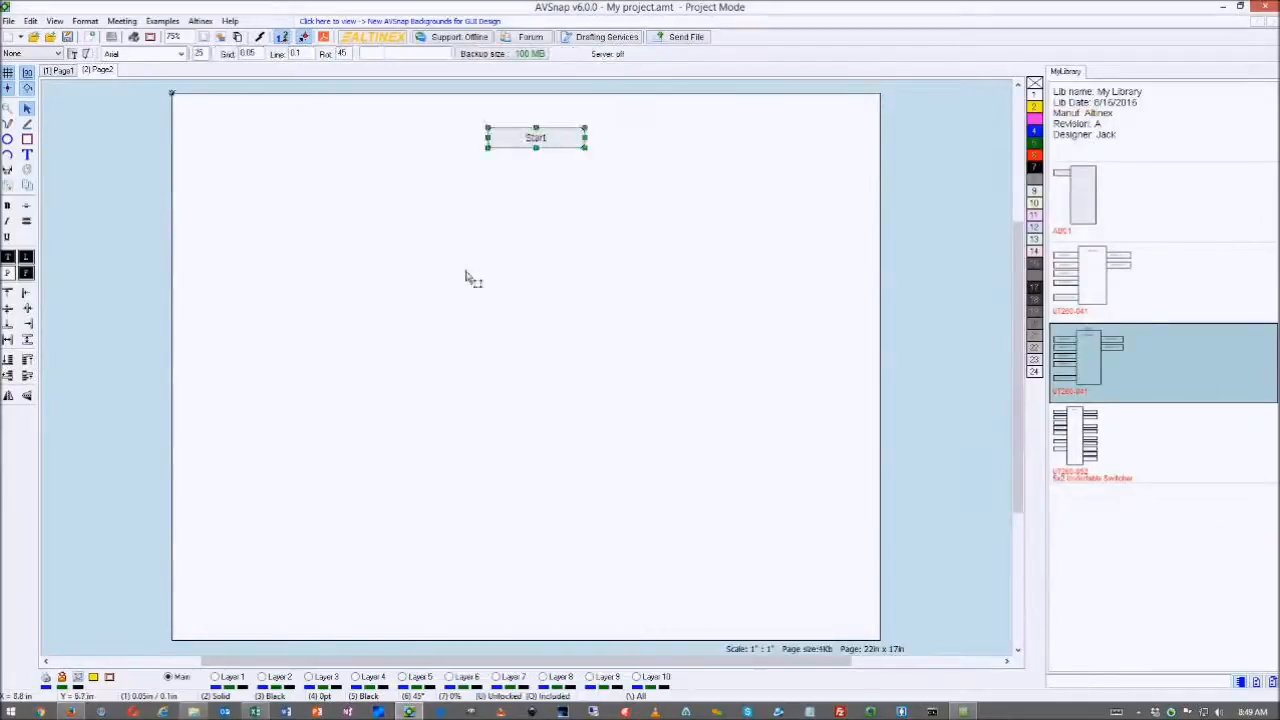
# - Remove the stray Start block from Page 2 and recapture the UT260-052 photo
pyautogui.press('Delete')
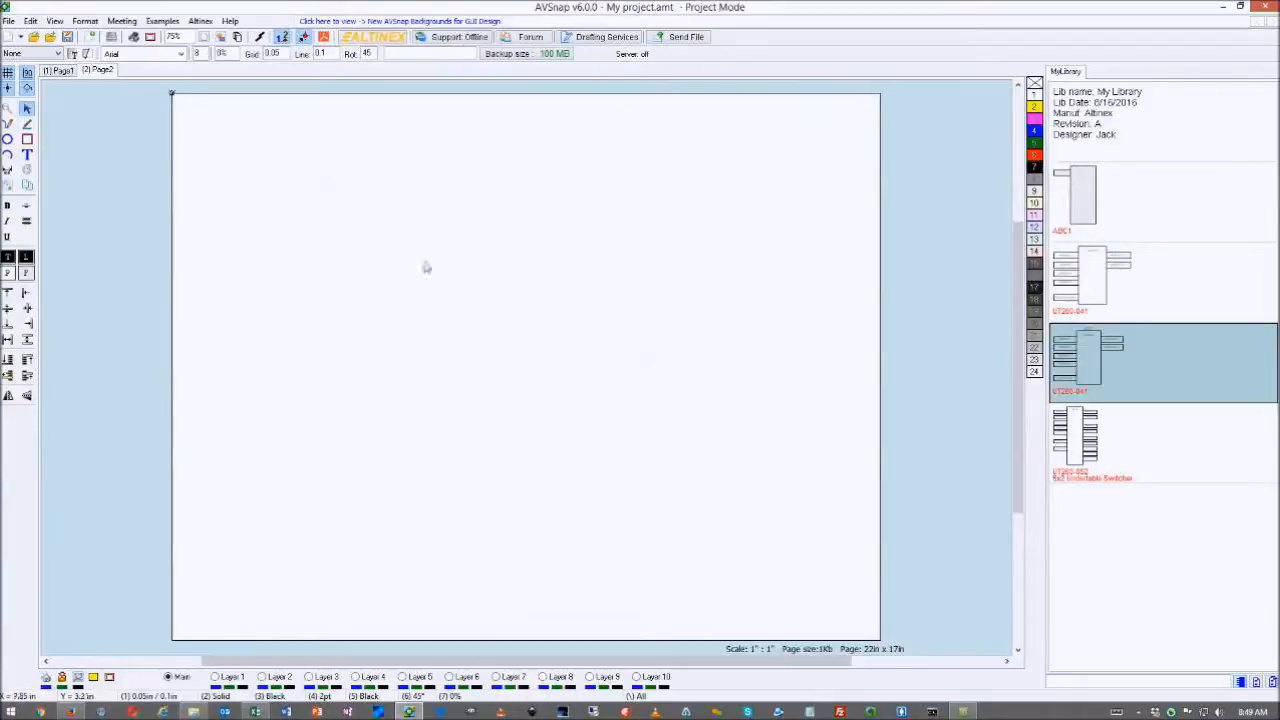
pyautogui.hotkey('ctrl', 'z')
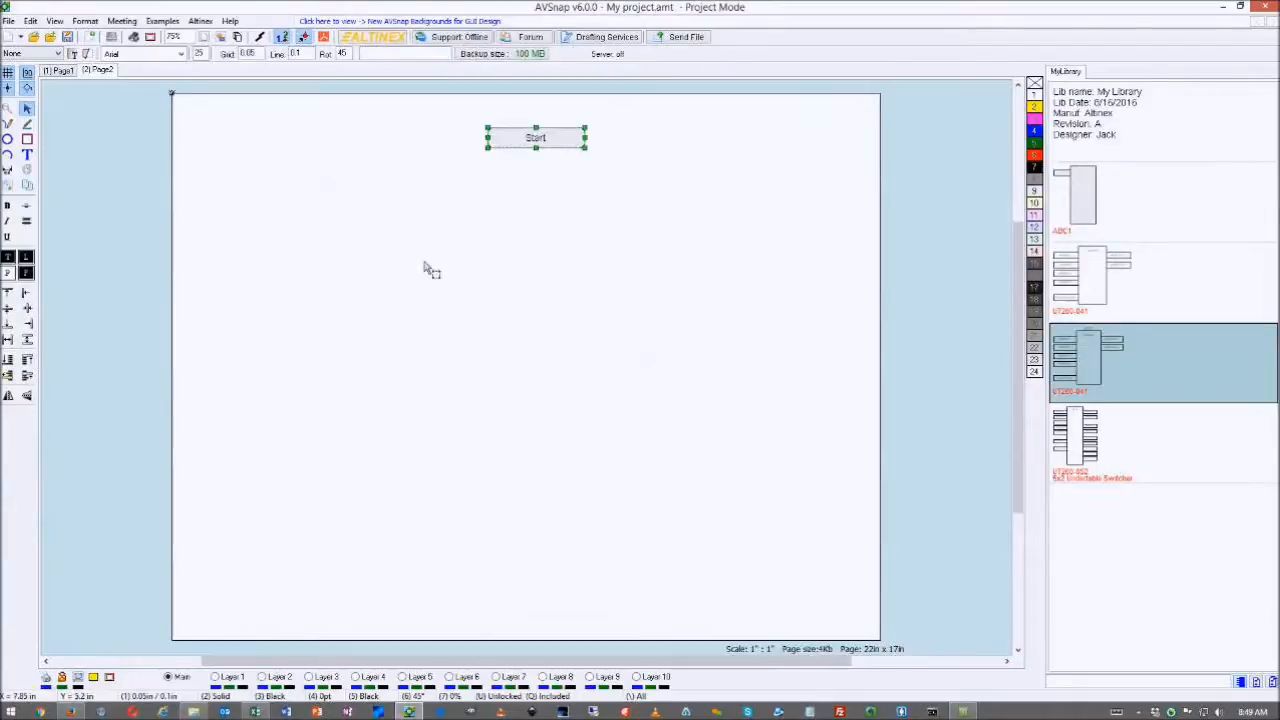
pyautogui.press('Delete')
pyautogui.rightClick(523, 167)
pyautogui.click(545, 215)
pyautogui.press('Delete')
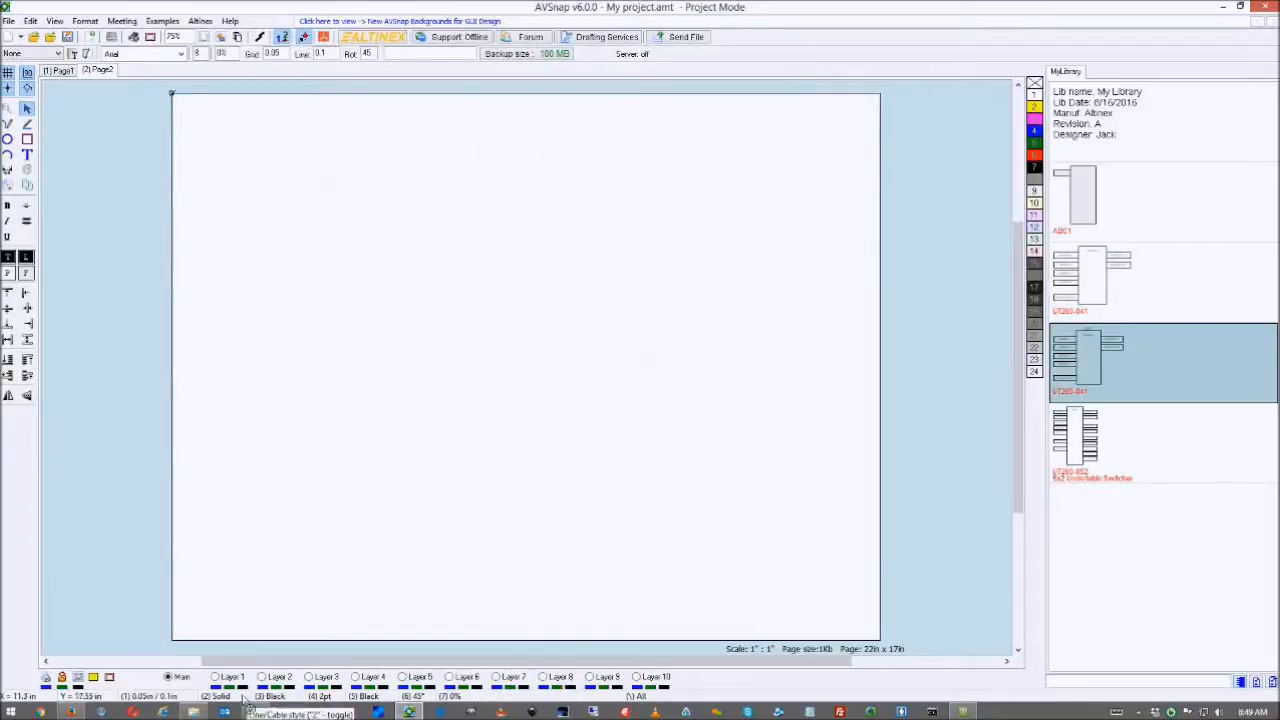
pyautogui.click(71, 711)
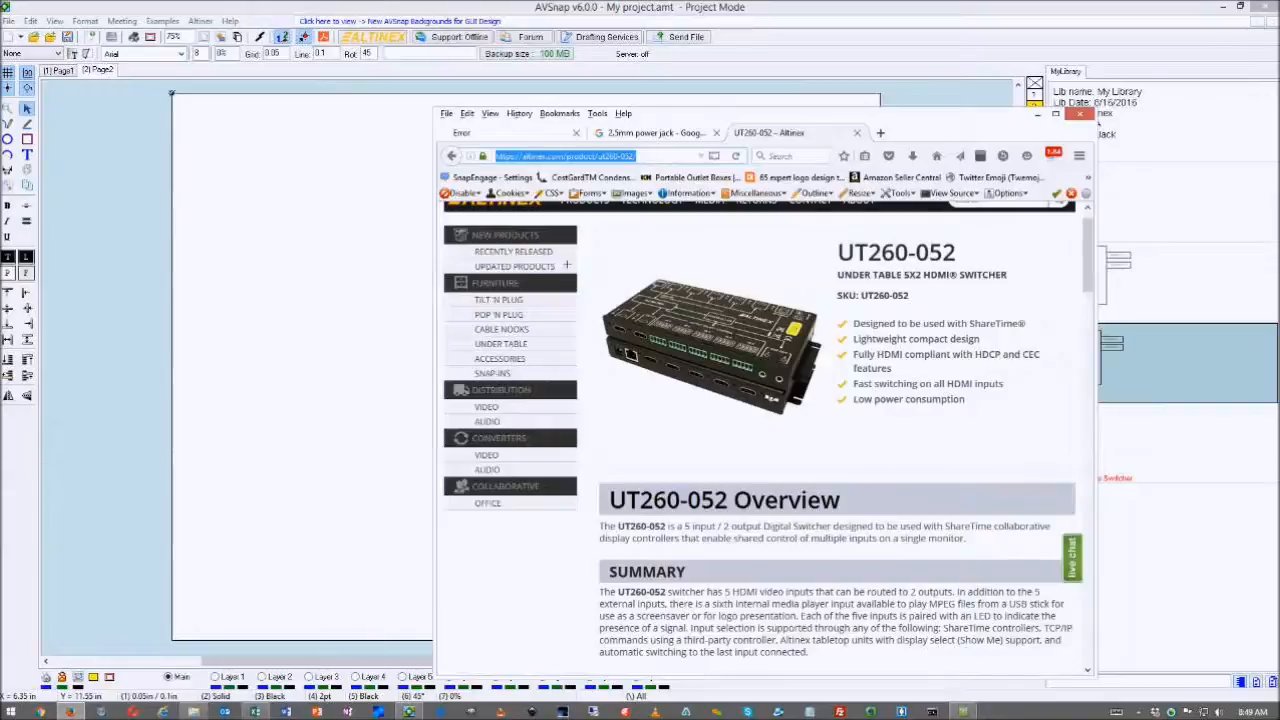
pyautogui.moveTo(608, 278); pyautogui.dragTo(766, 416)
# - Zoom the page to 100% and move the pasted device photo toward the upper-left
pyautogui.click(352, 374)
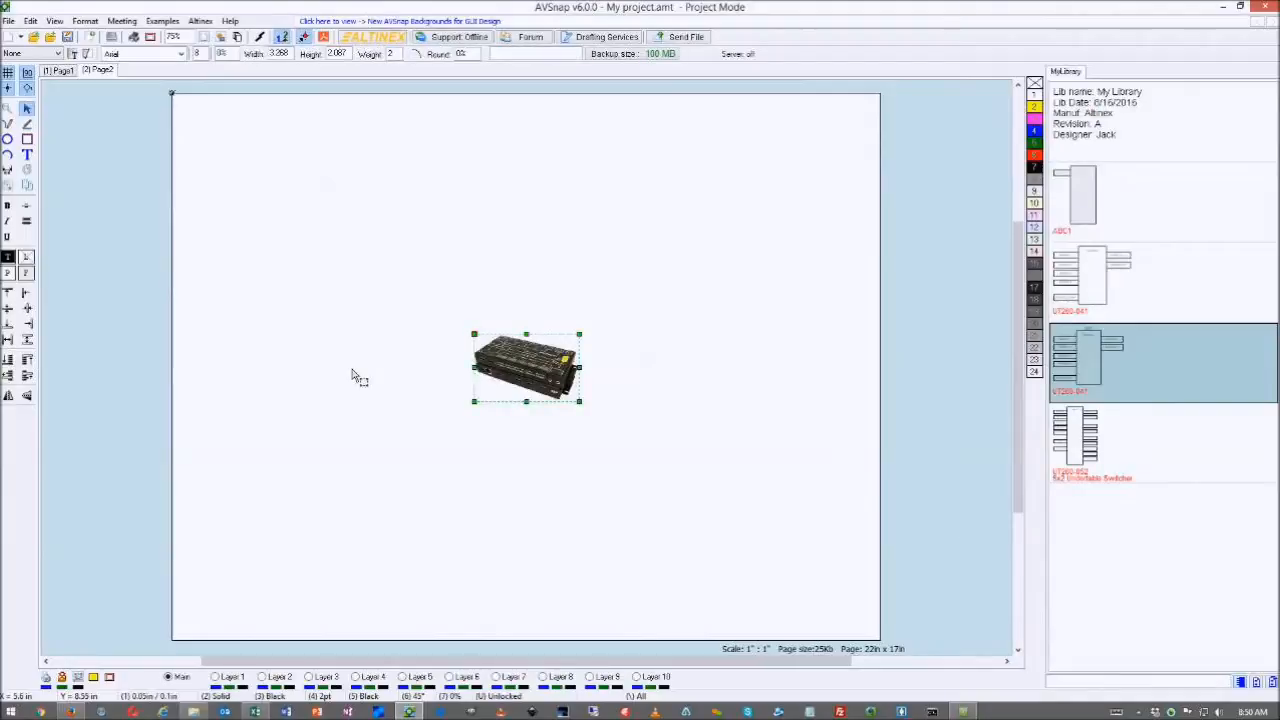
pyautogui.moveTo(530, 378); pyautogui.dragTo(528, 331)
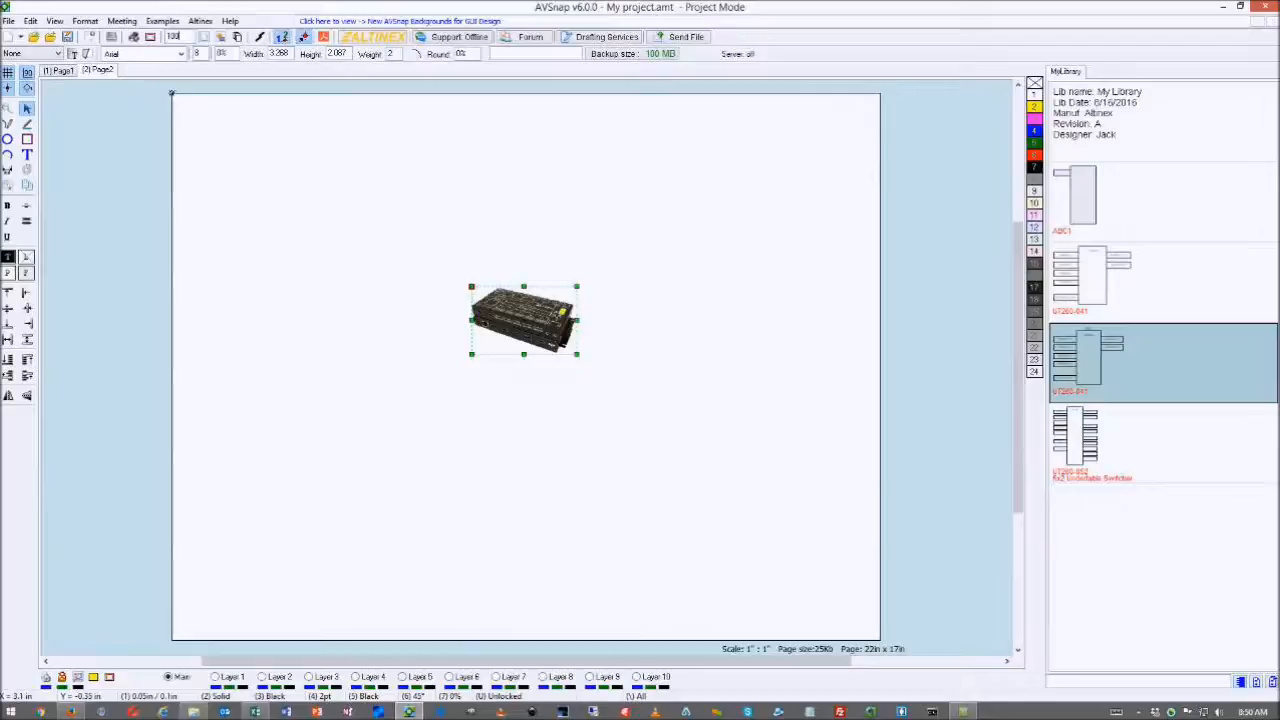
pyautogui.press('Return')
pyautogui.moveTo(992, 570); pyautogui.dragTo(602, 343)
pyautogui.scroll(1, 655, 338)
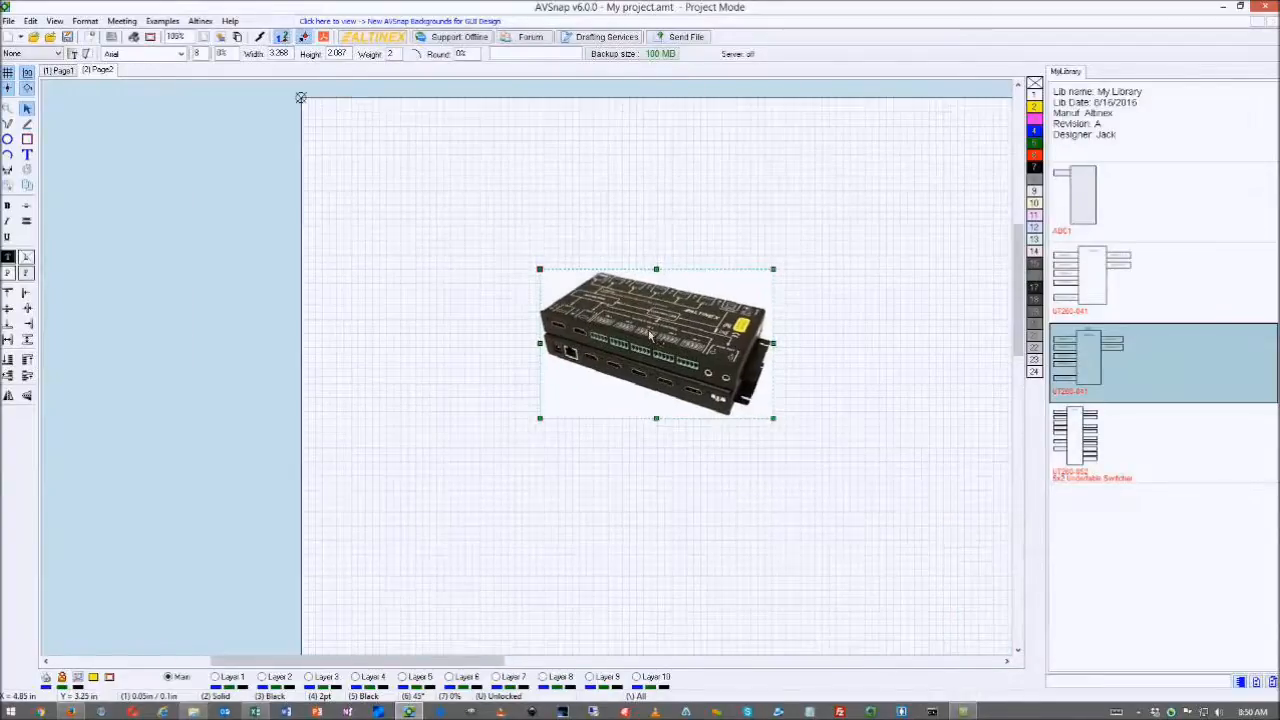
pyautogui.click(449, 299)
pyautogui.scroll(5, 644, 316)
pyautogui.scroll(-3, 644, 316)
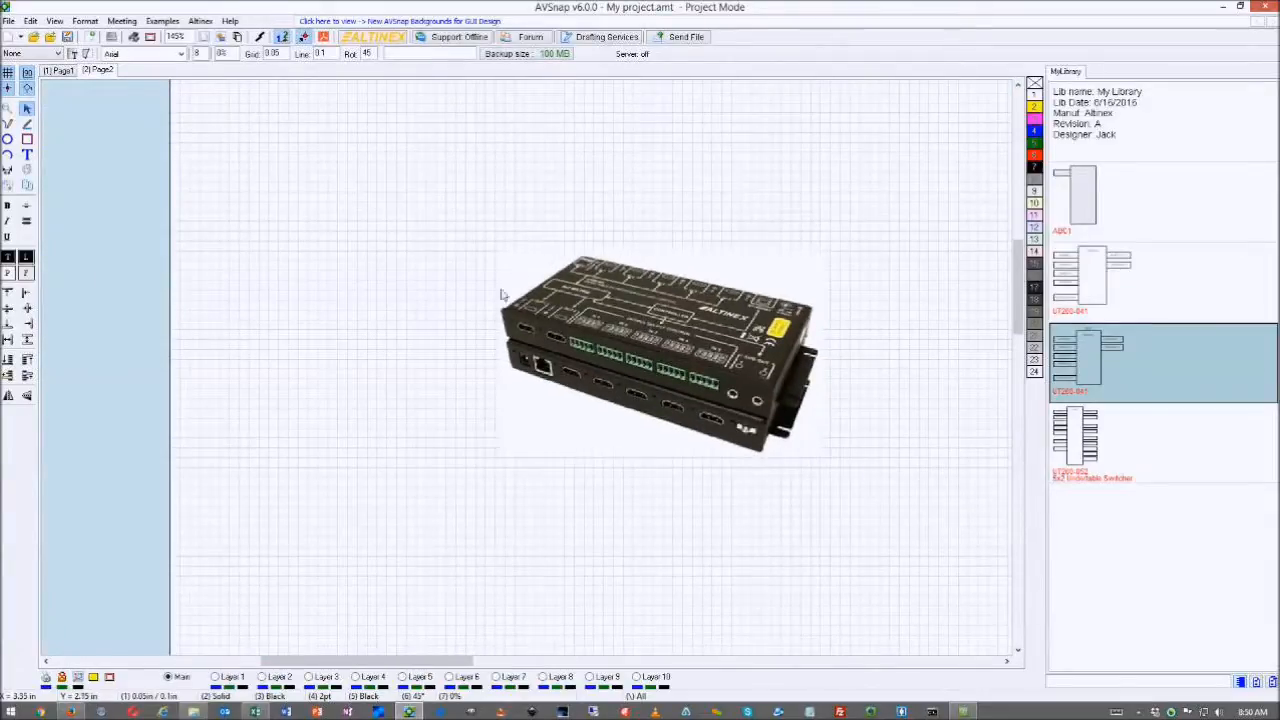
pyautogui.moveTo(742, 274); pyautogui.dragTo(613, 304)
# - Turn off the page grid and draw a large rectangle behind the device photo
pyautogui.press('g')
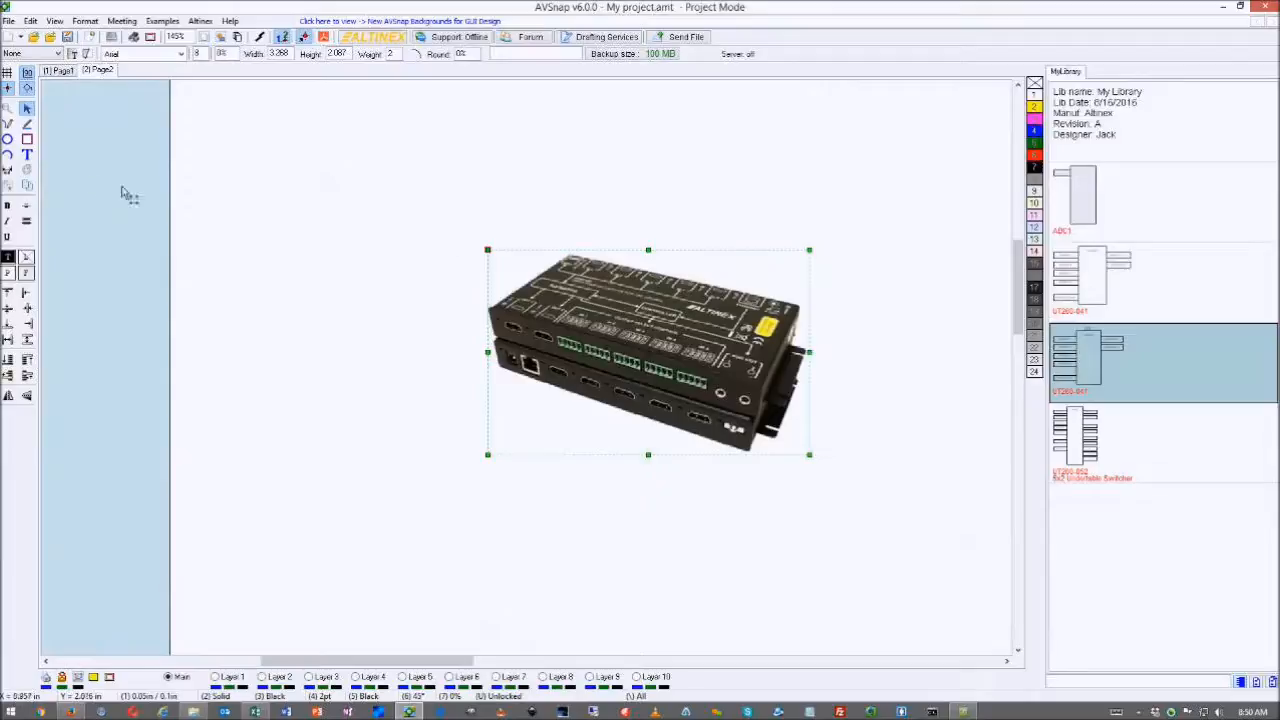
pyautogui.click(27, 139)
pyautogui.moveTo(341, 145)
pyautogui.mouseDown()
pyautogui.moveTo(409, 209)
pyautogui.moveTo(927, 568)
pyautogui.mouseUp()
pyautogui.press('b')
pyautogui.press('Escape')
pyautogui.moveTo(583, 368); pyautogui.dragTo(575, 372)
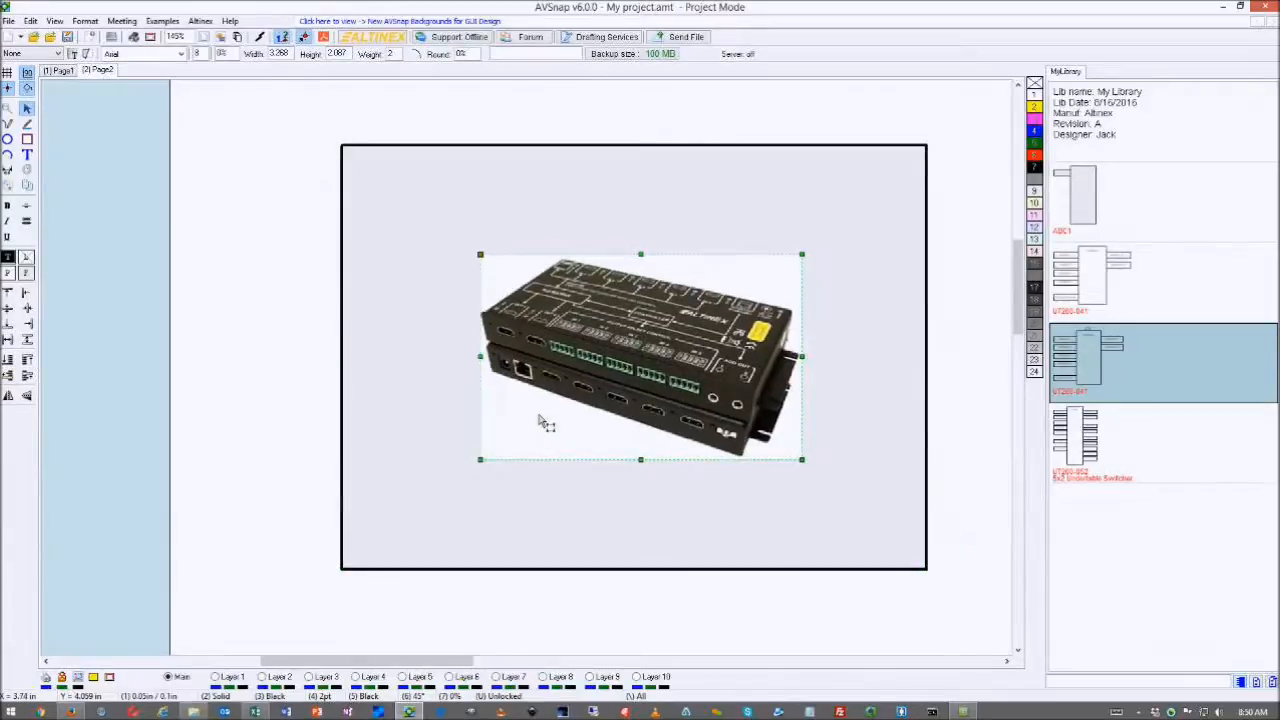
# - In the photo's format settings, enable Transparent Color with a colour picked from the image
pyautogui.doubleClick(542, 421)
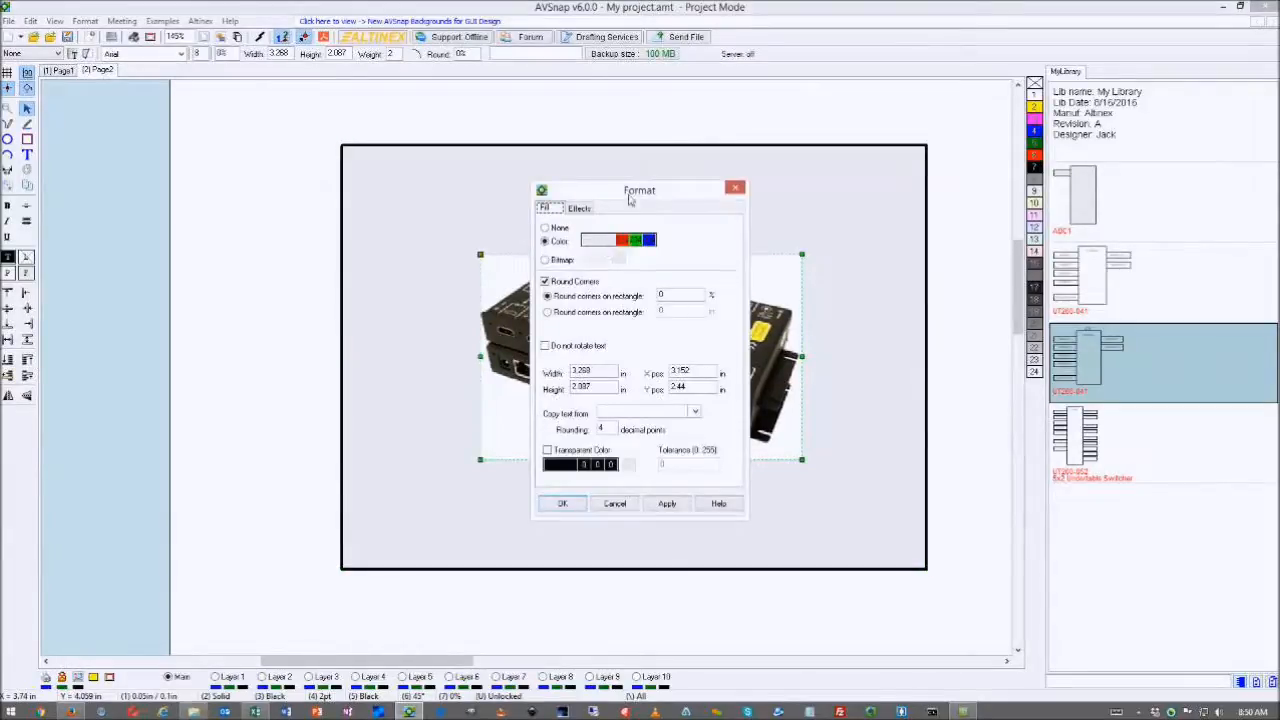
pyautogui.moveTo(630, 200); pyautogui.dragTo(365, 216)
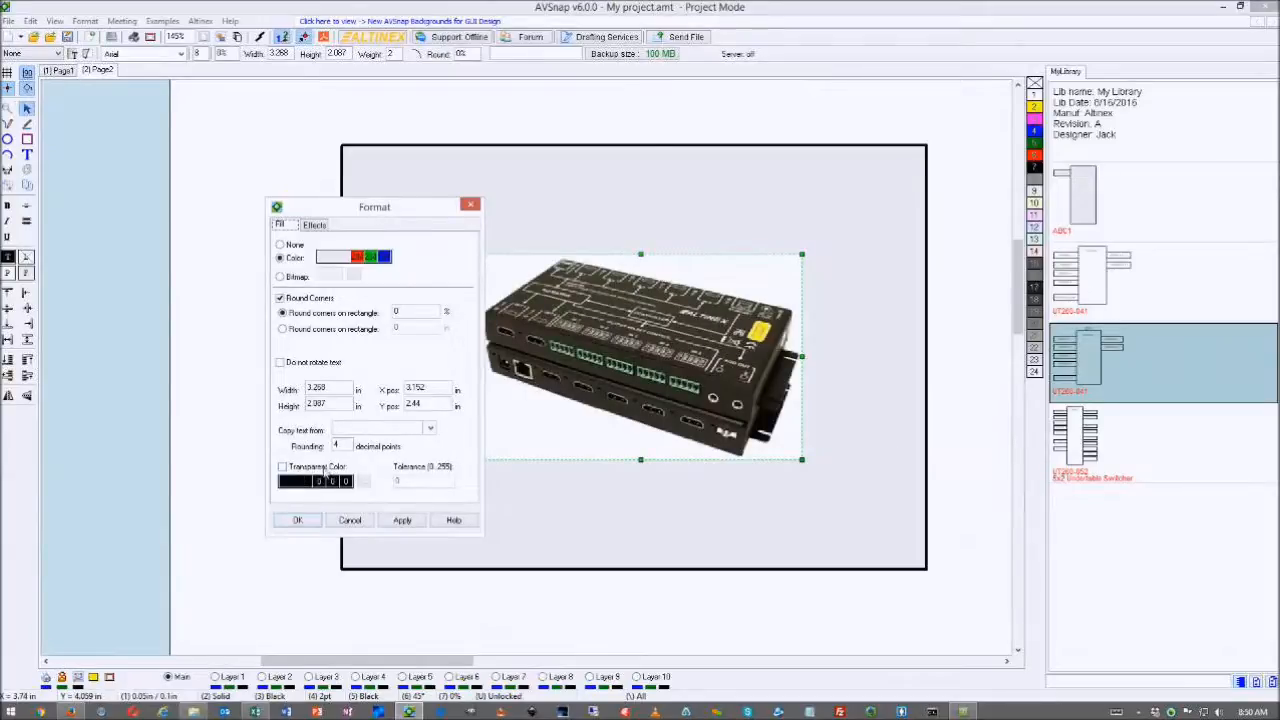
pyautogui.click(283, 467)
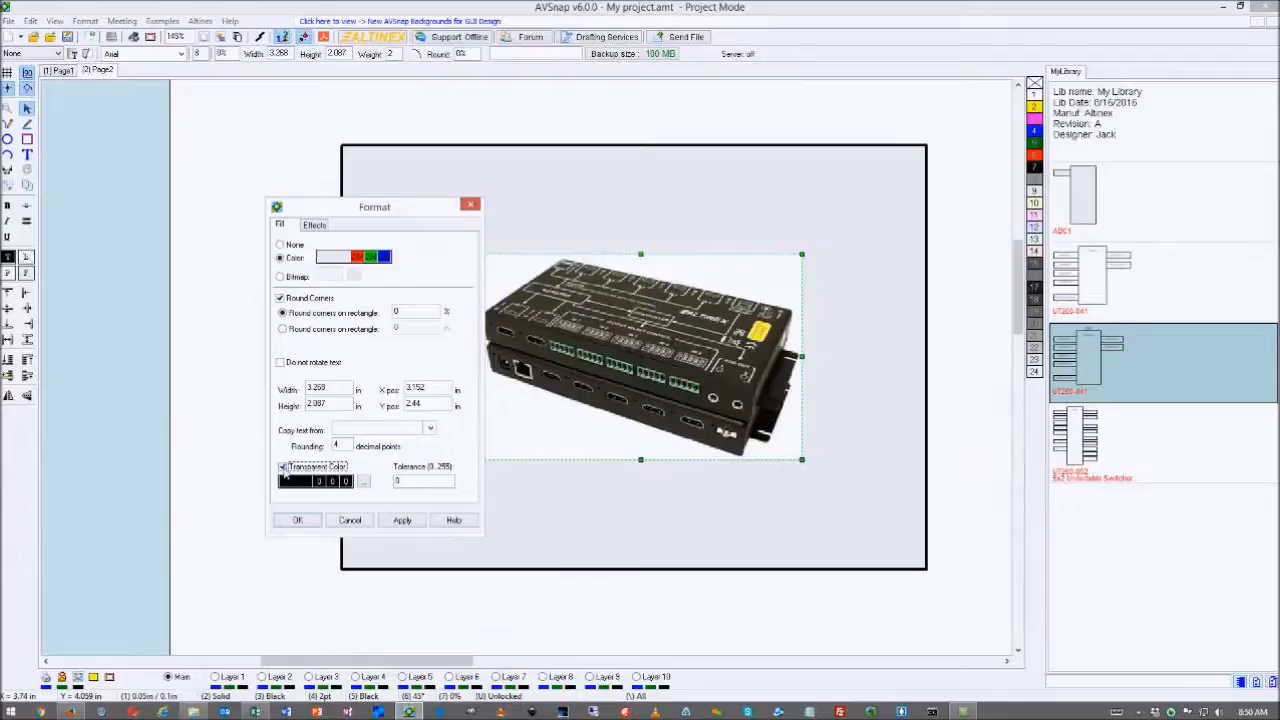
pyautogui.click(365, 483)
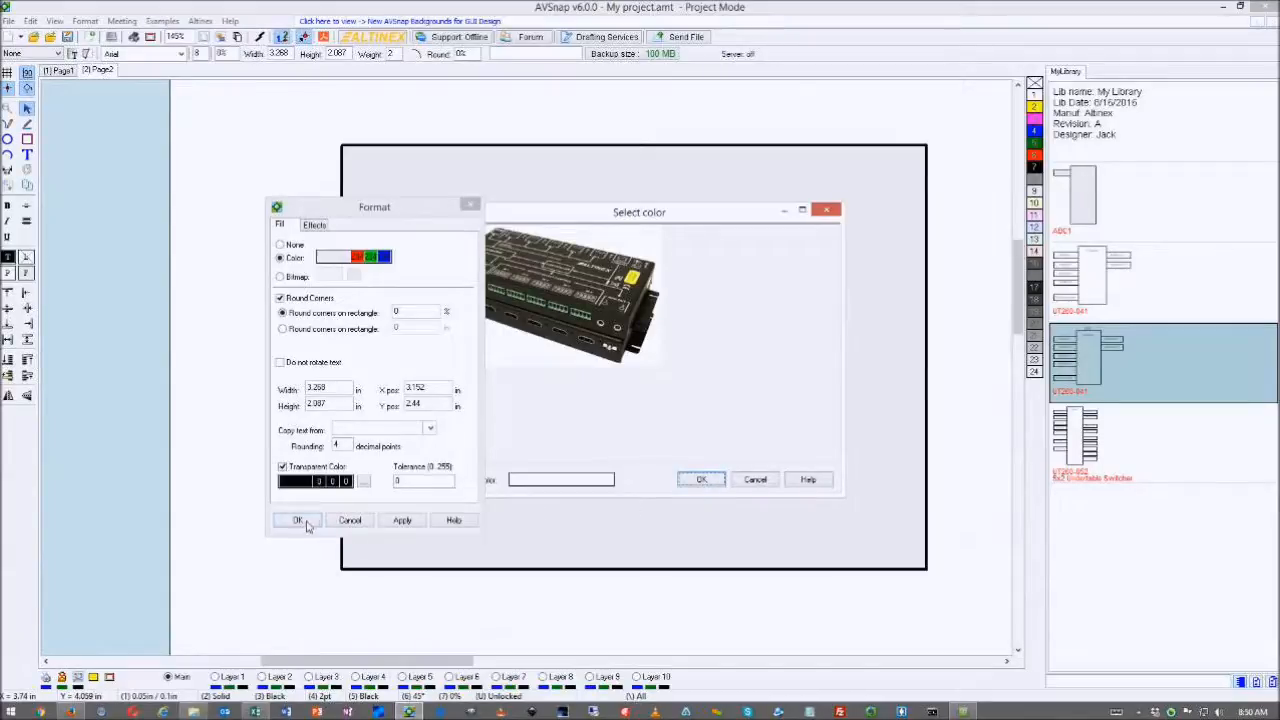
pyautogui.click(700, 481)
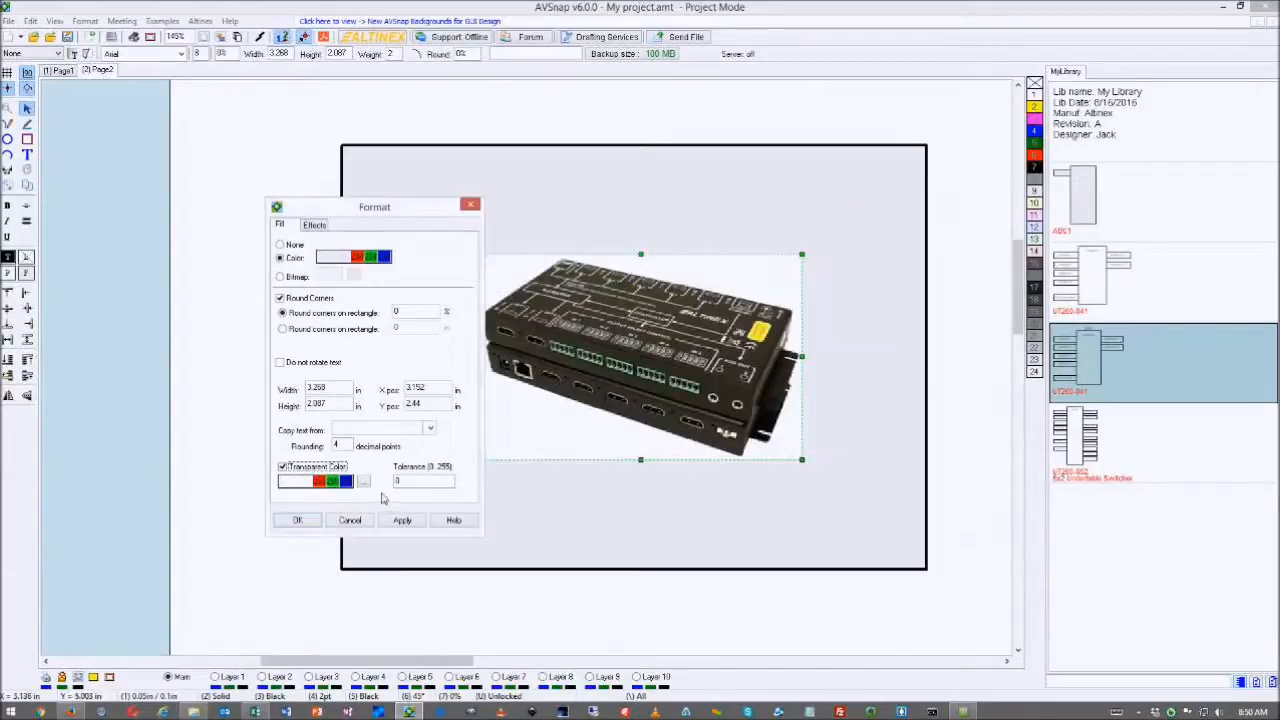
pyautogui.moveTo(679, 270); pyautogui.dragTo(741, 248)
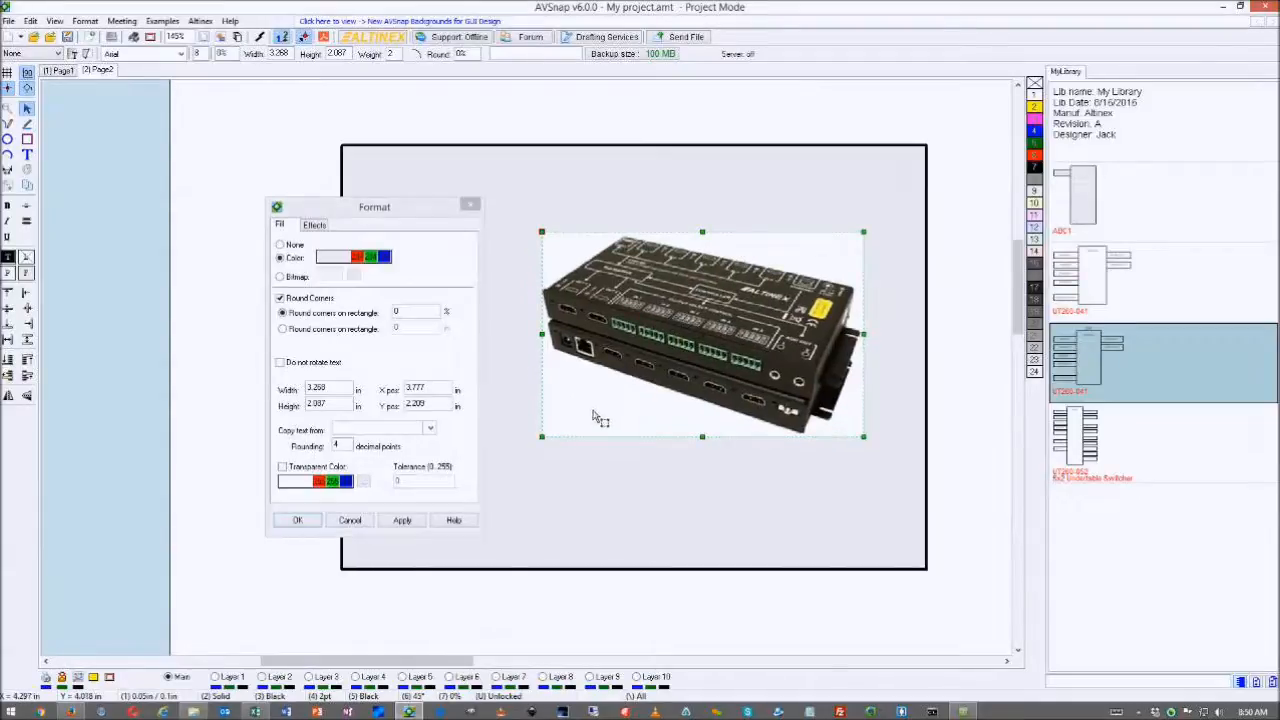
pyautogui.scroll(2, 403, 487)
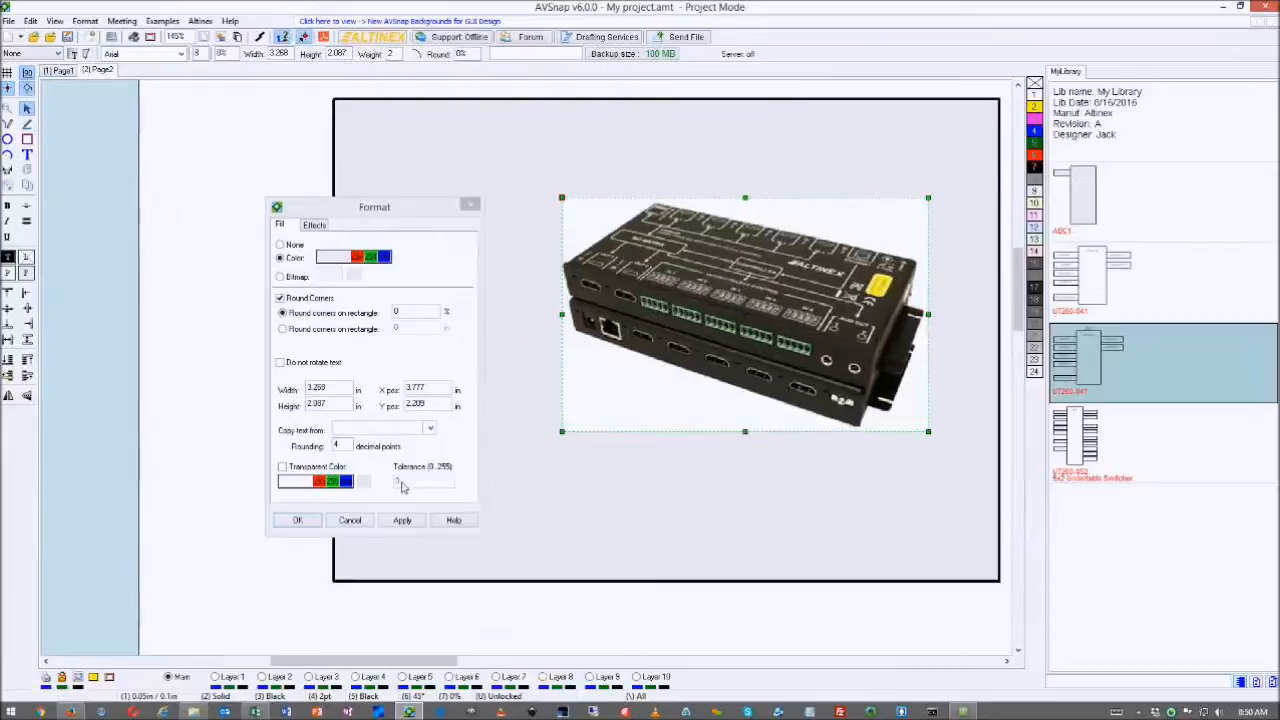
pyautogui.scroll(-2, 403, 487)
# - Pick the photo's white background as the transparent colour, set tolerance 7, and apply
pyautogui.doubleClick(403, 486)
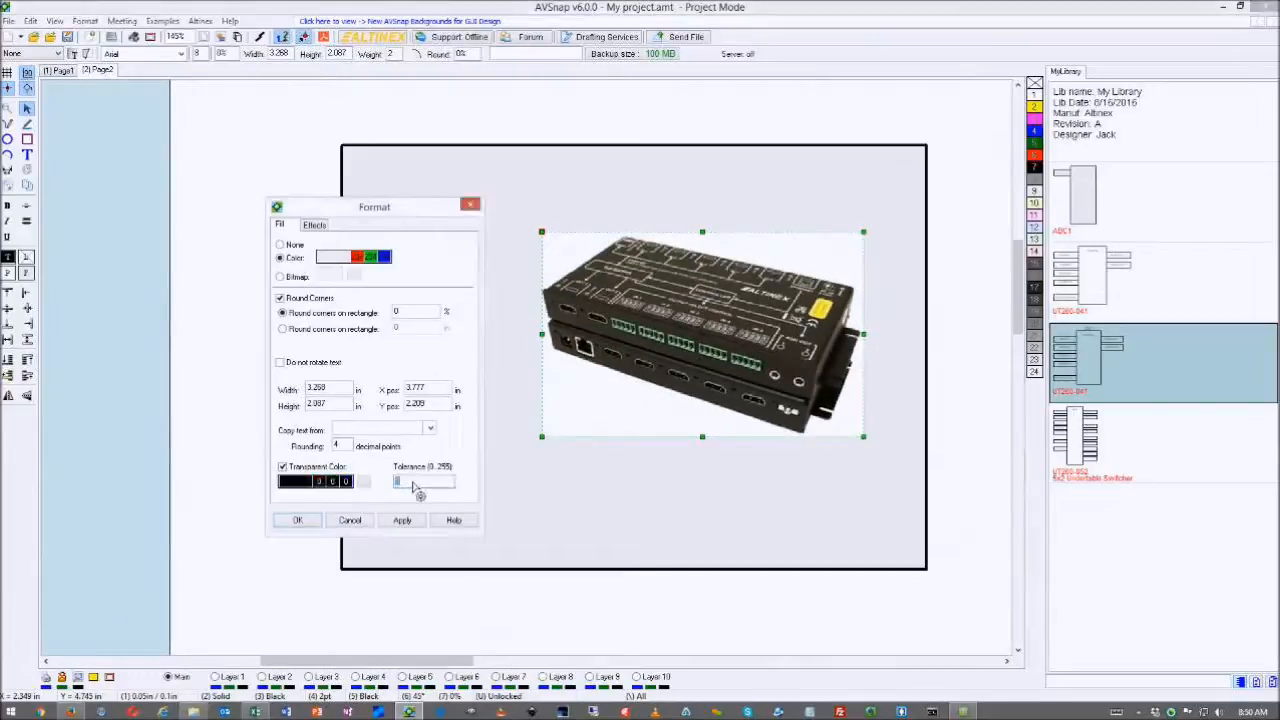
pyautogui.write('10')
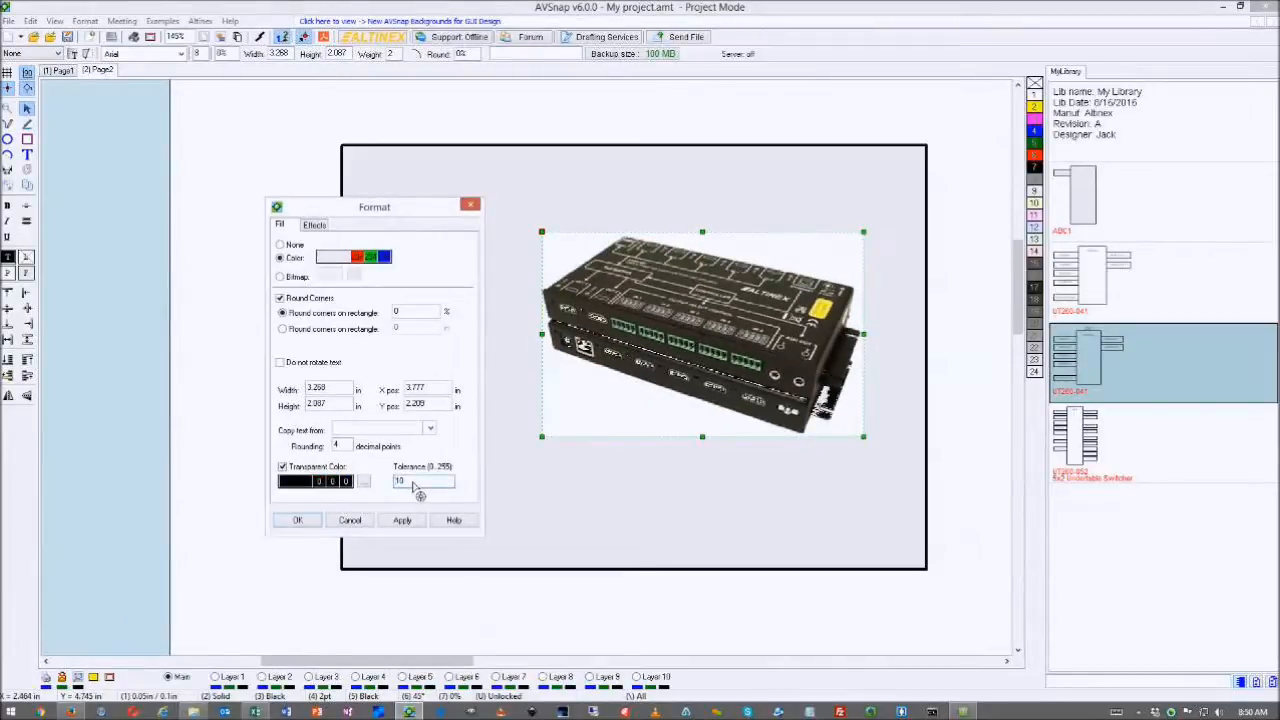
pyautogui.press('BackSpace')
pyautogui.press('BackSpace')
pyautogui.write('21')
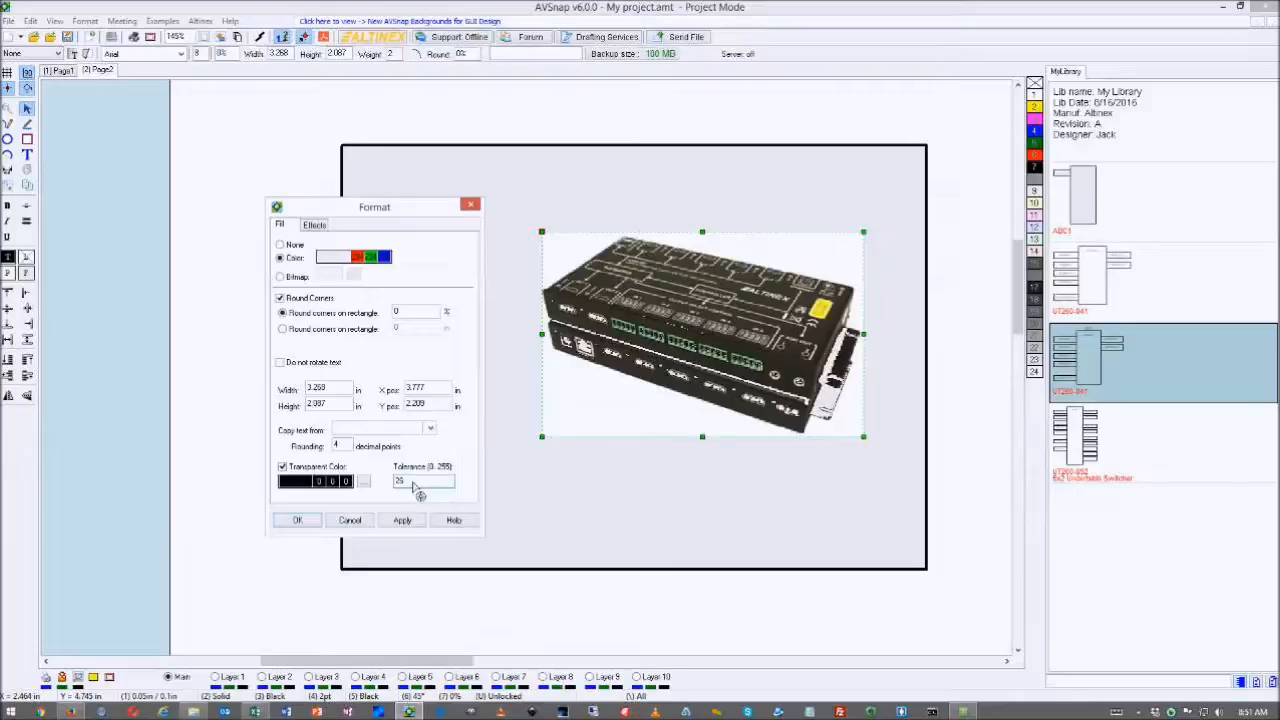
pyautogui.press('BackSpace')
pyautogui.press('BackSpace')
pyautogui.write('5')
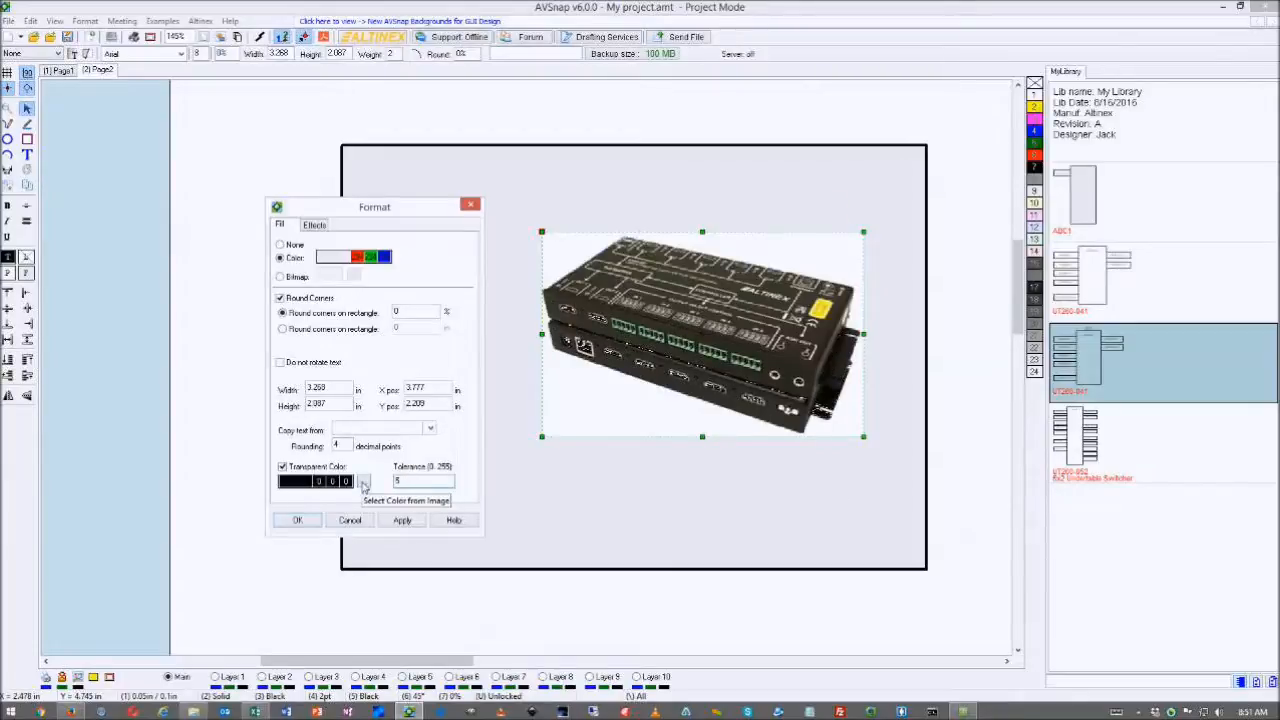
pyautogui.click(364, 481)
pyautogui.click(510, 348)
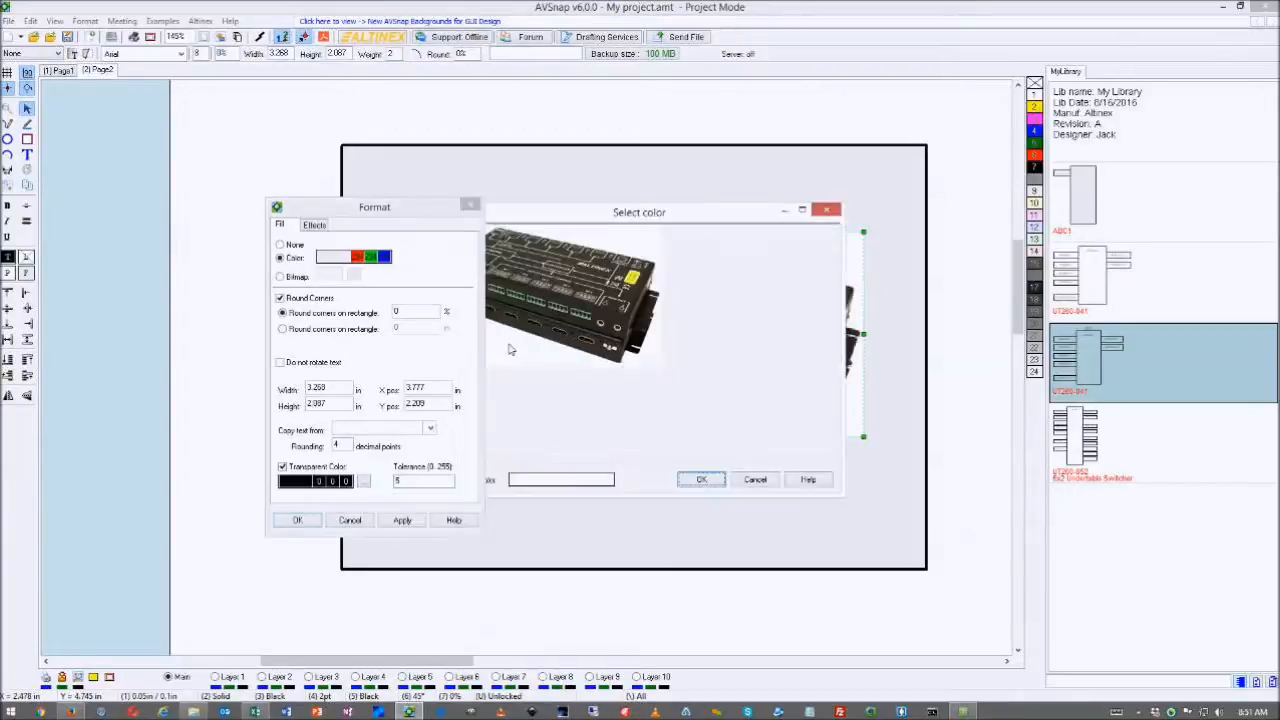
pyautogui.click(701, 481)
pyautogui.press('BackSpace')
pyautogui.write('7')
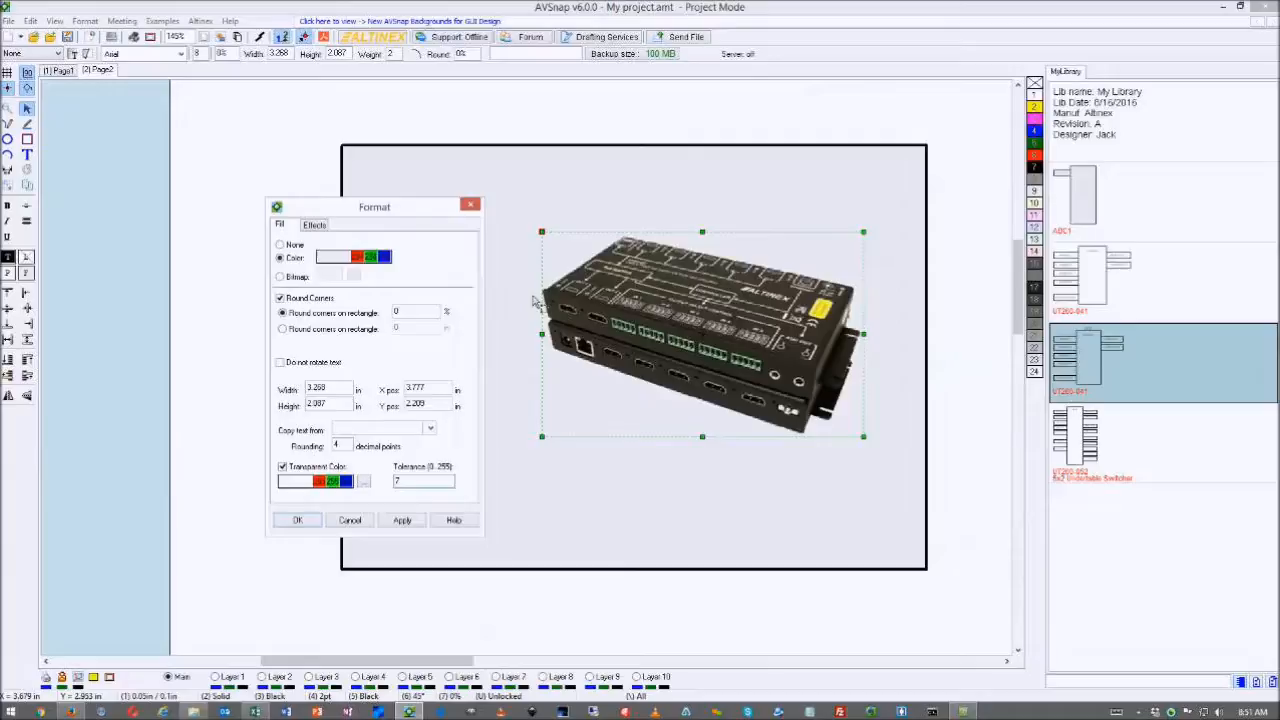
pyautogui.click(293, 520)
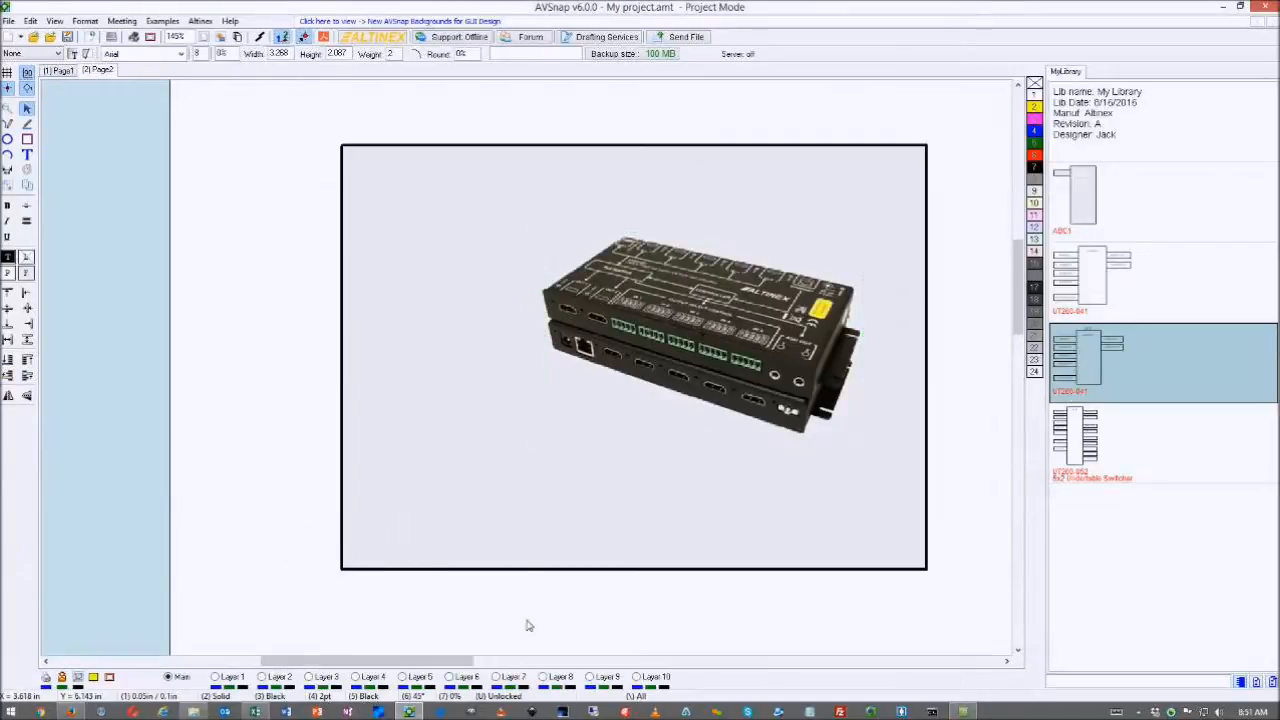
# - Delete the grey framing rectangle behind the device photo
pyautogui.click(507, 528)
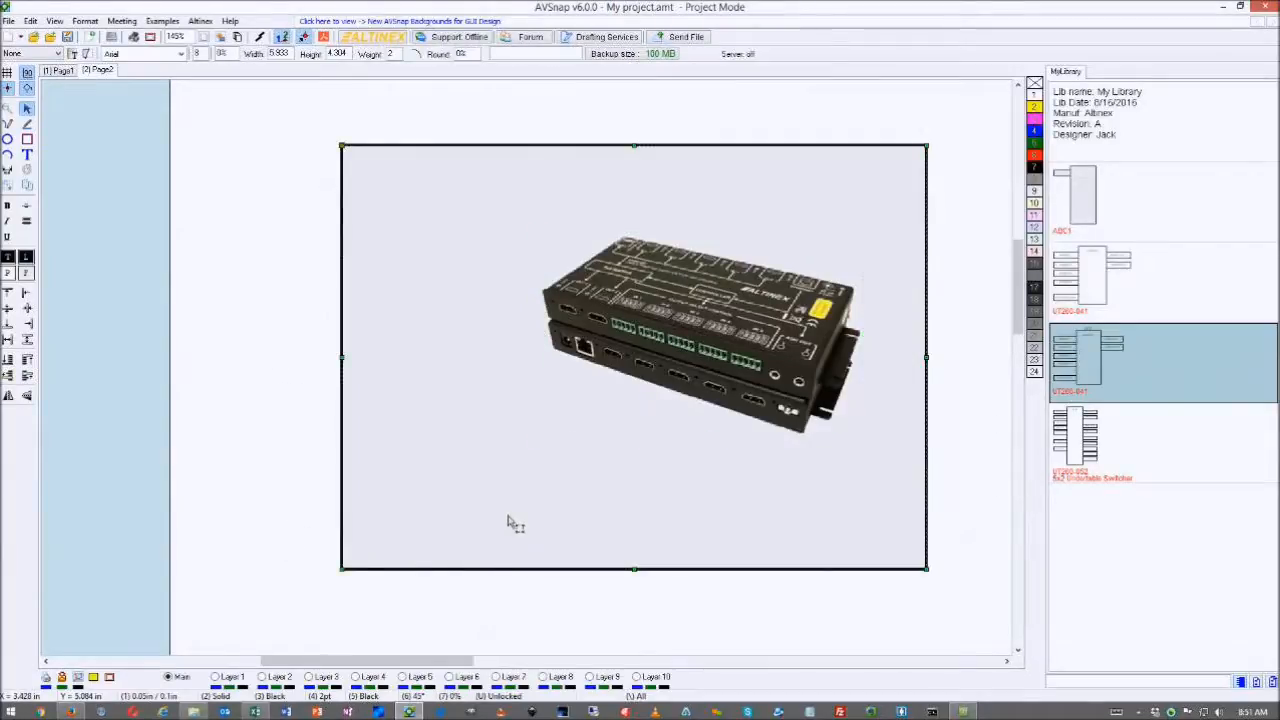
pyautogui.press('Delete')
pyautogui.moveTo(696, 353); pyautogui.dragTo(666, 381)
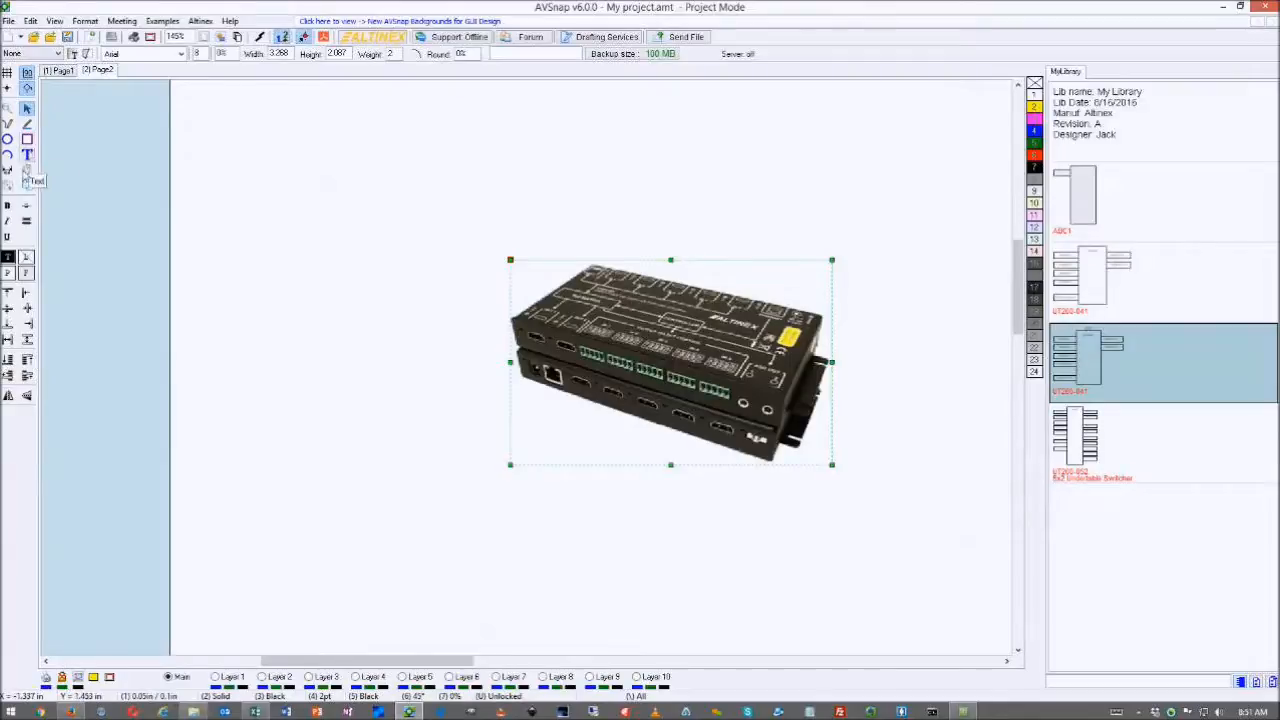
# - Convert the device photo to a Photo Symbol and nudge it up-right
pyautogui.rightClick(568, 295)
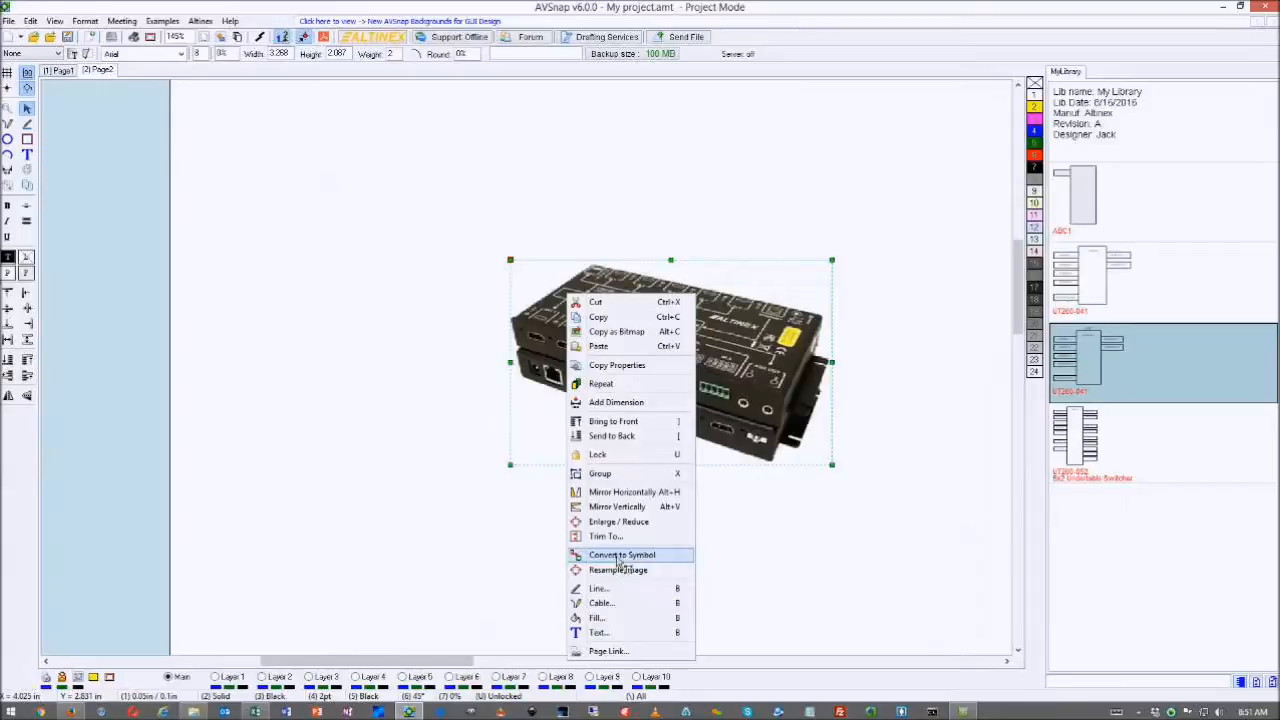
pyautogui.moveTo(620, 562)
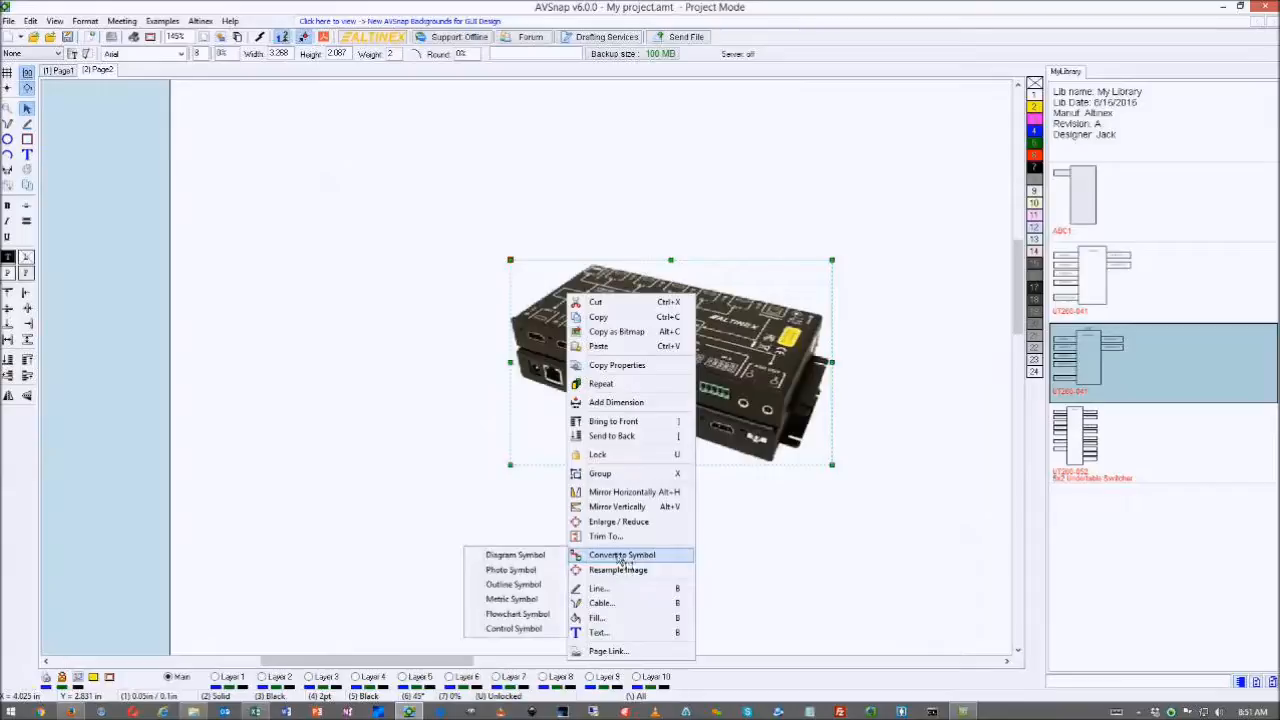
pyautogui.click(511, 569)
pyautogui.moveTo(657, 349); pyautogui.dragTo(696, 323)
# - Insert snap points at the symbol's top-left corner, left edge and four front ports
pyautogui.rightClick(555, 261)
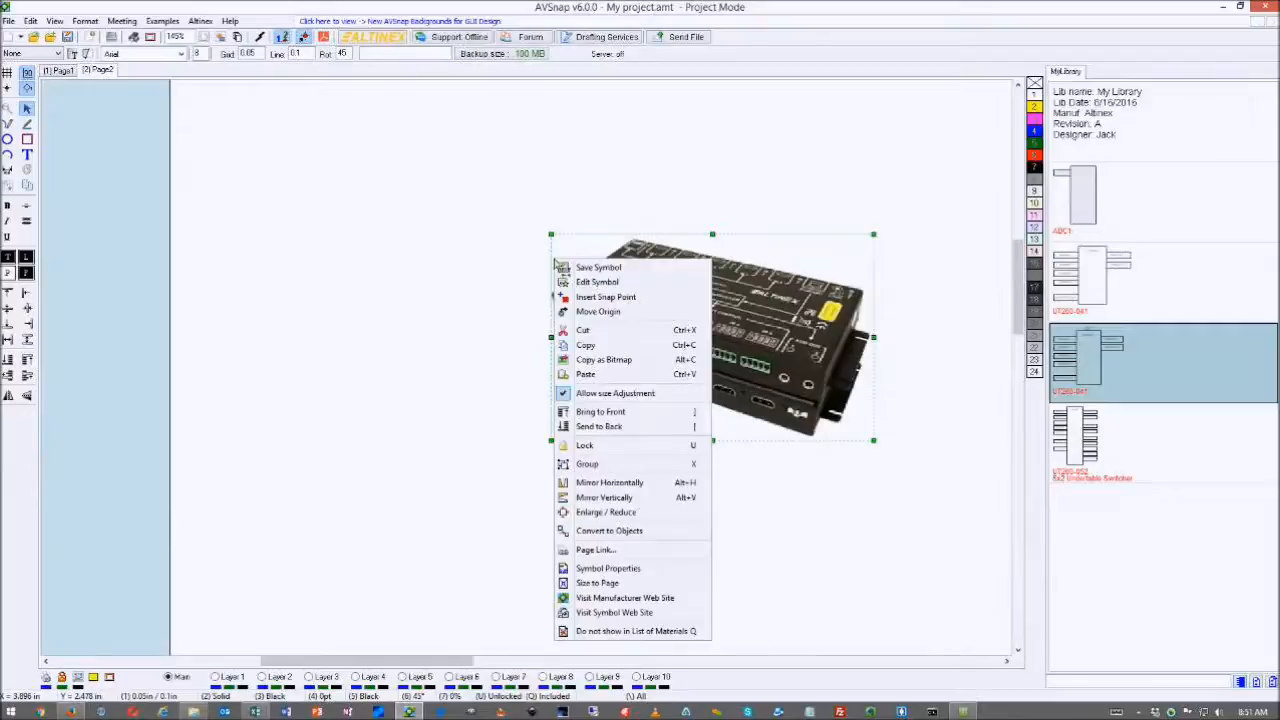
pyautogui.click(590, 297)
pyautogui.rightClick(554, 278)
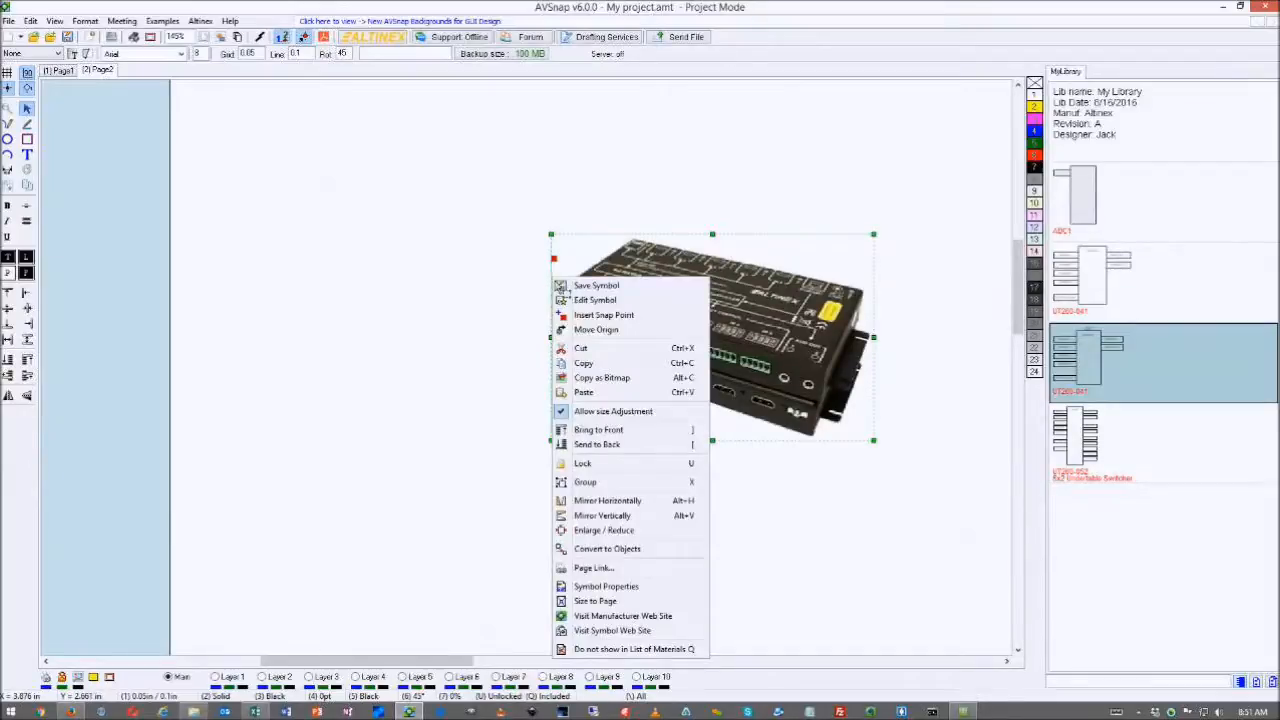
pyautogui.click(591, 314)
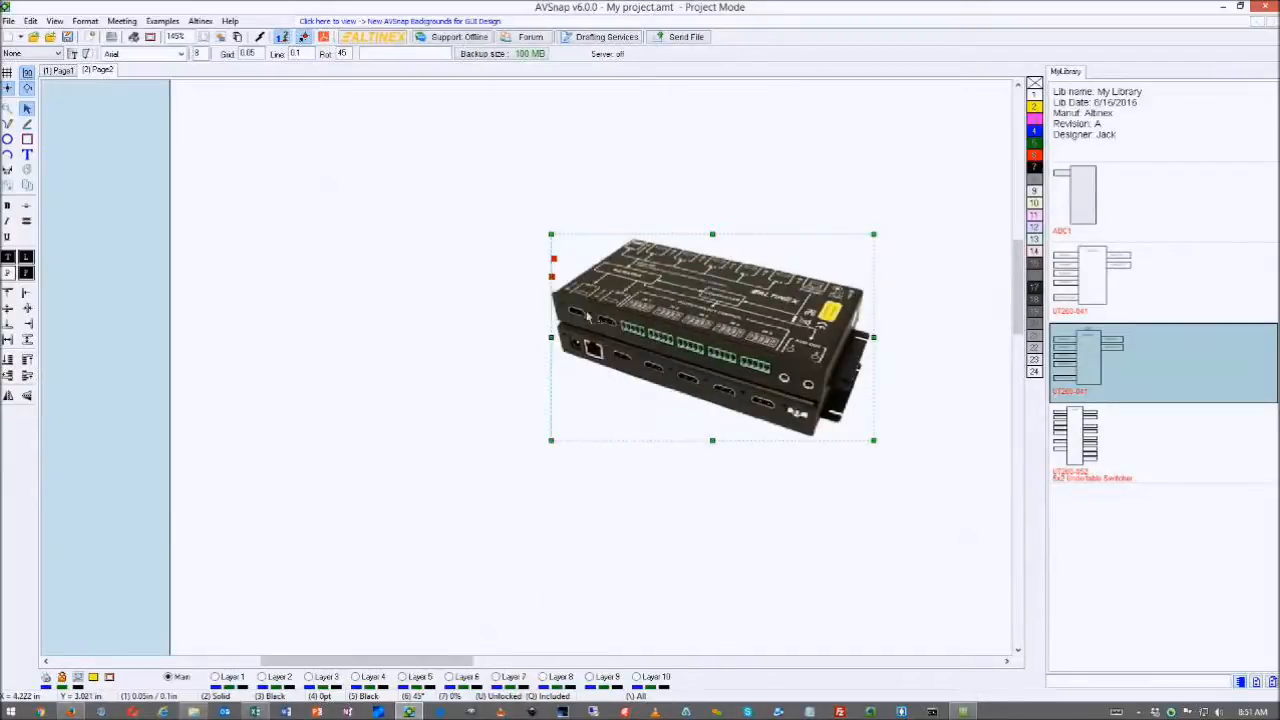
pyautogui.rightClick(622, 358)
pyautogui.click(656, 358)
pyautogui.rightClick(667, 378)
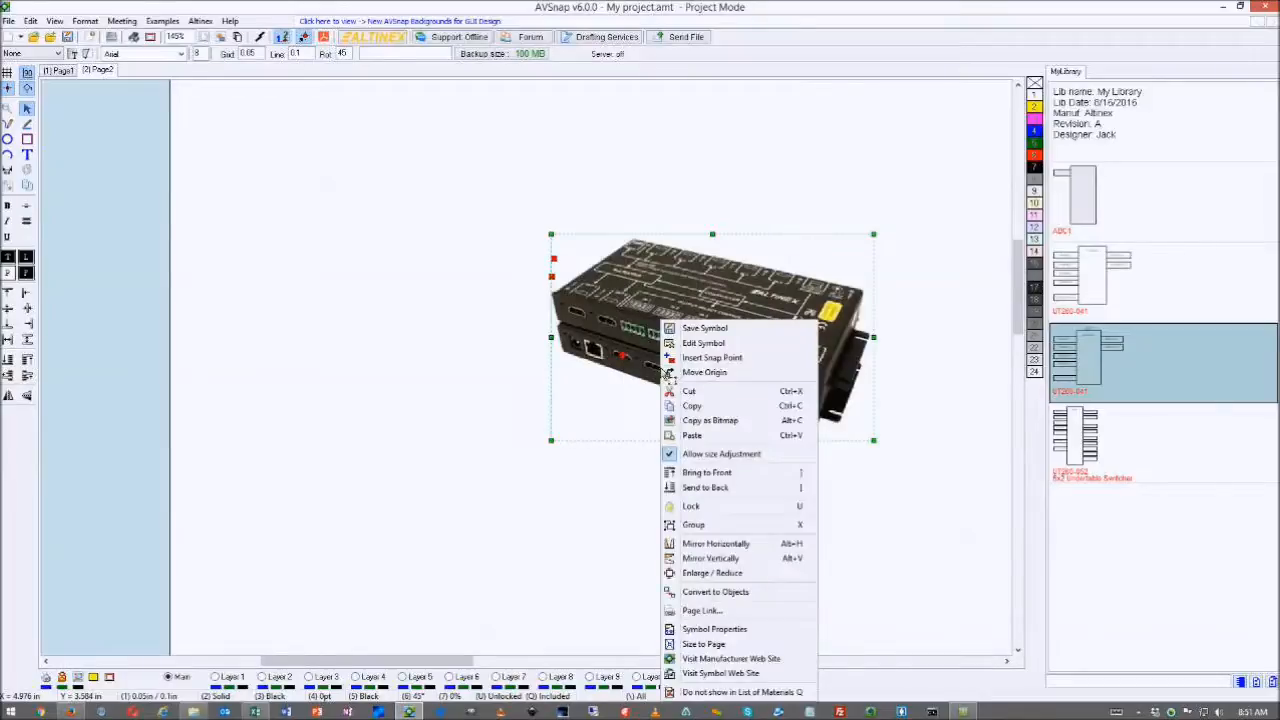
pyautogui.click(688, 357)
pyautogui.rightClick(689, 370)
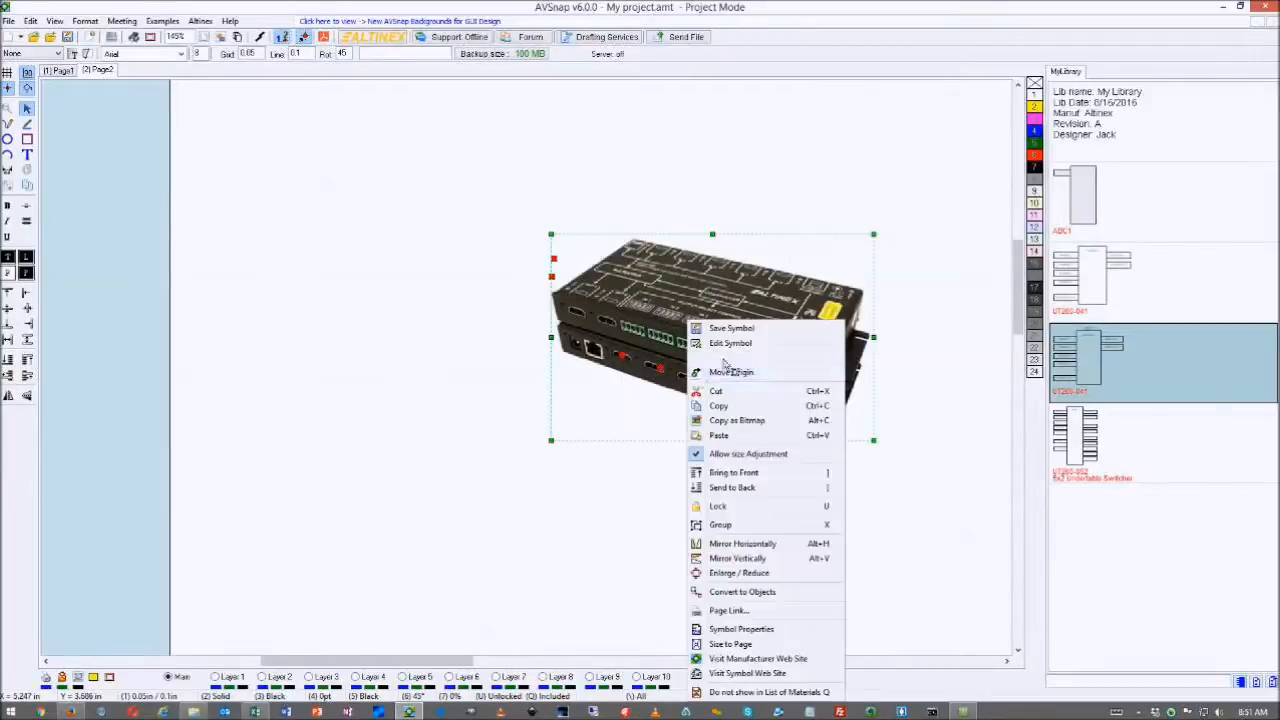
pyautogui.click(724, 362)
pyautogui.rightClick(722, 386)
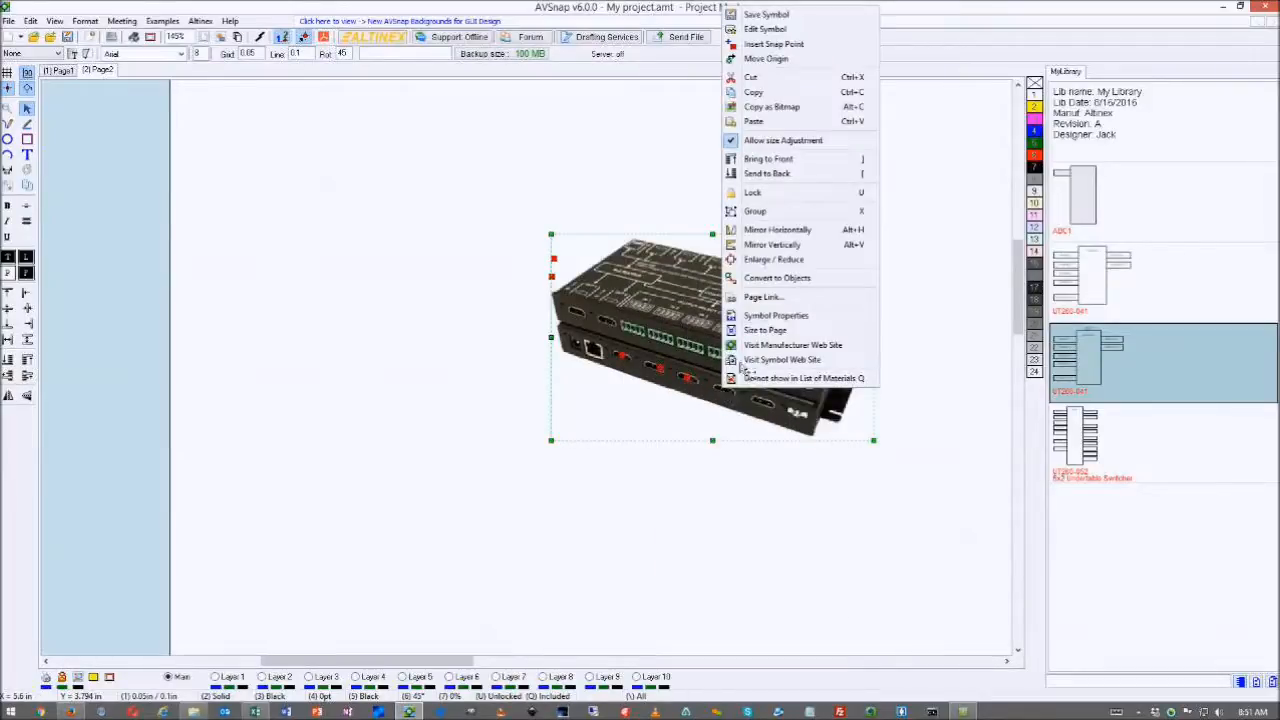
pyautogui.click(770, 44)
pyautogui.moveTo(789, 366); pyautogui.dragTo(773, 375)
# - Copy the photo symbol to My Library as 'UT260-052 Photo', then delete it from Page 2
pyautogui.rightClick(1111, 506)
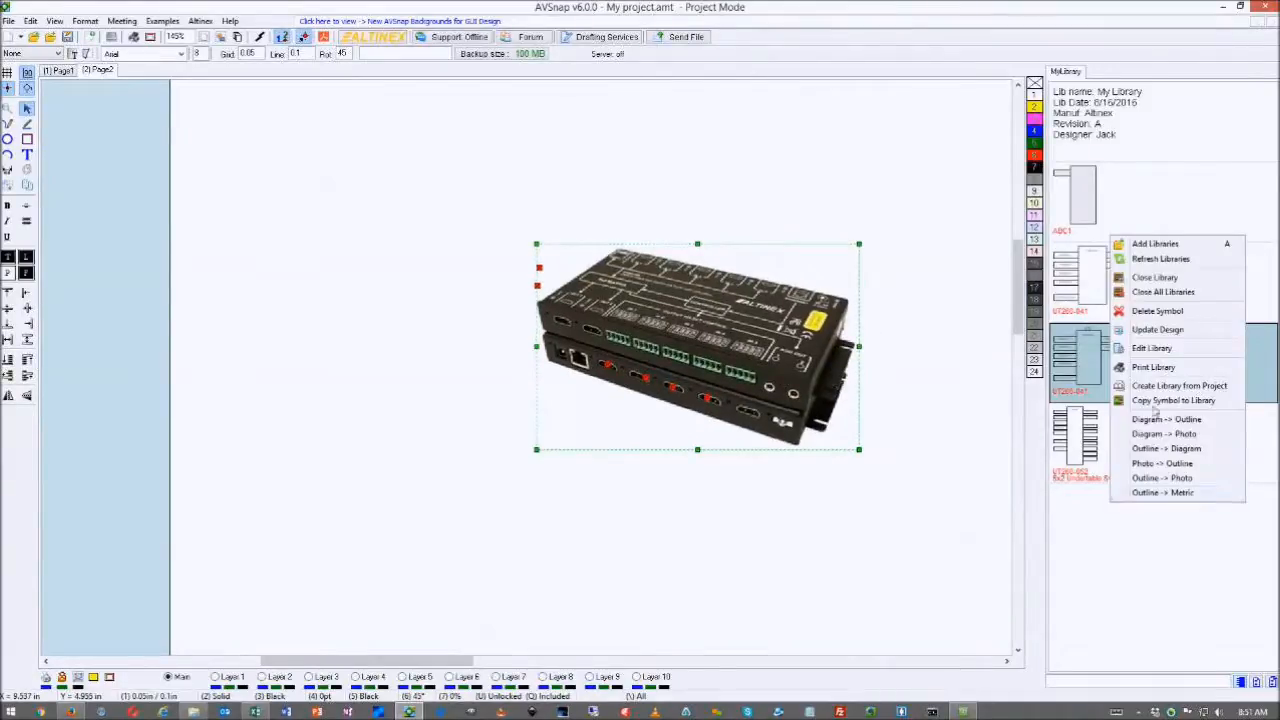
pyautogui.click(1158, 400)
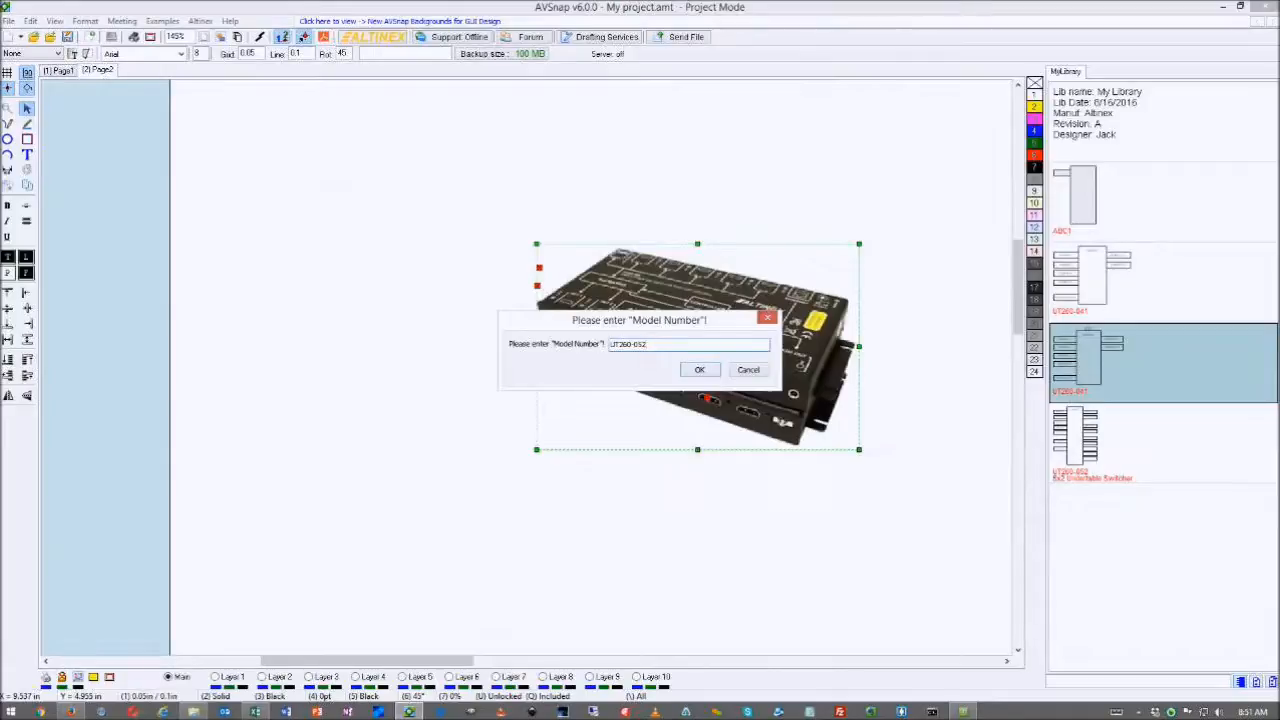
pyautogui.click(700, 370)
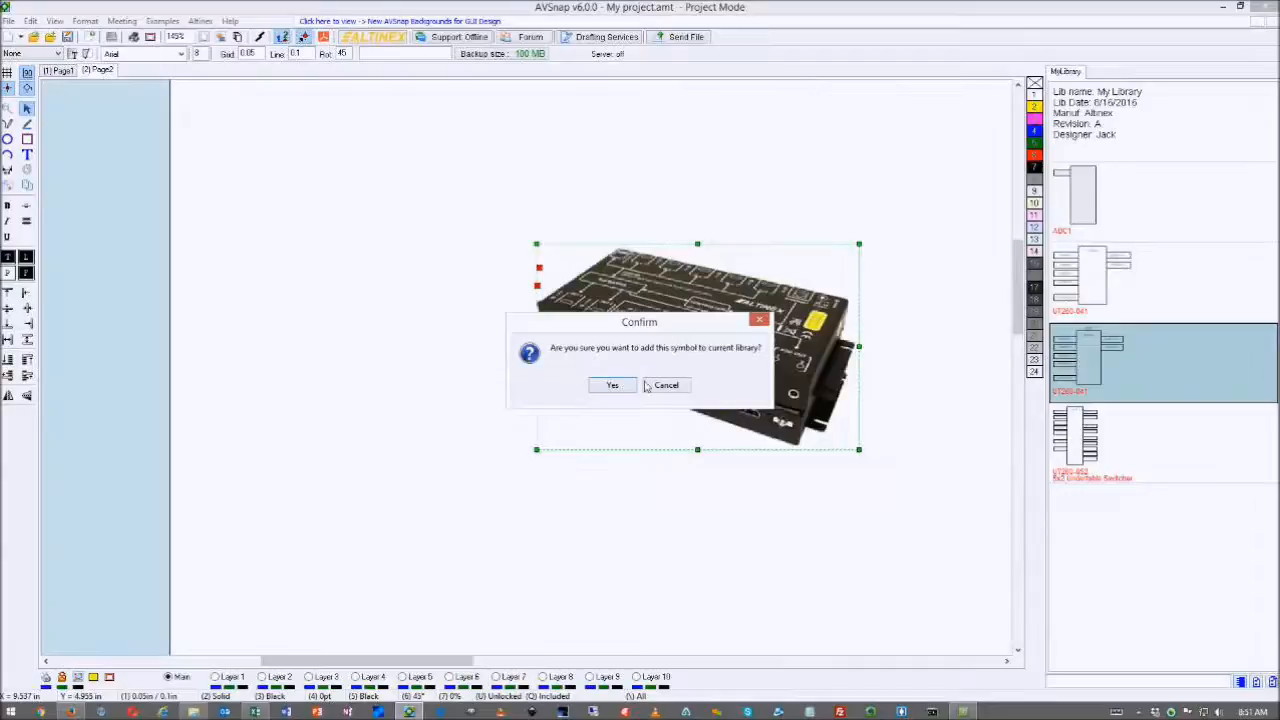
pyautogui.click(610, 386)
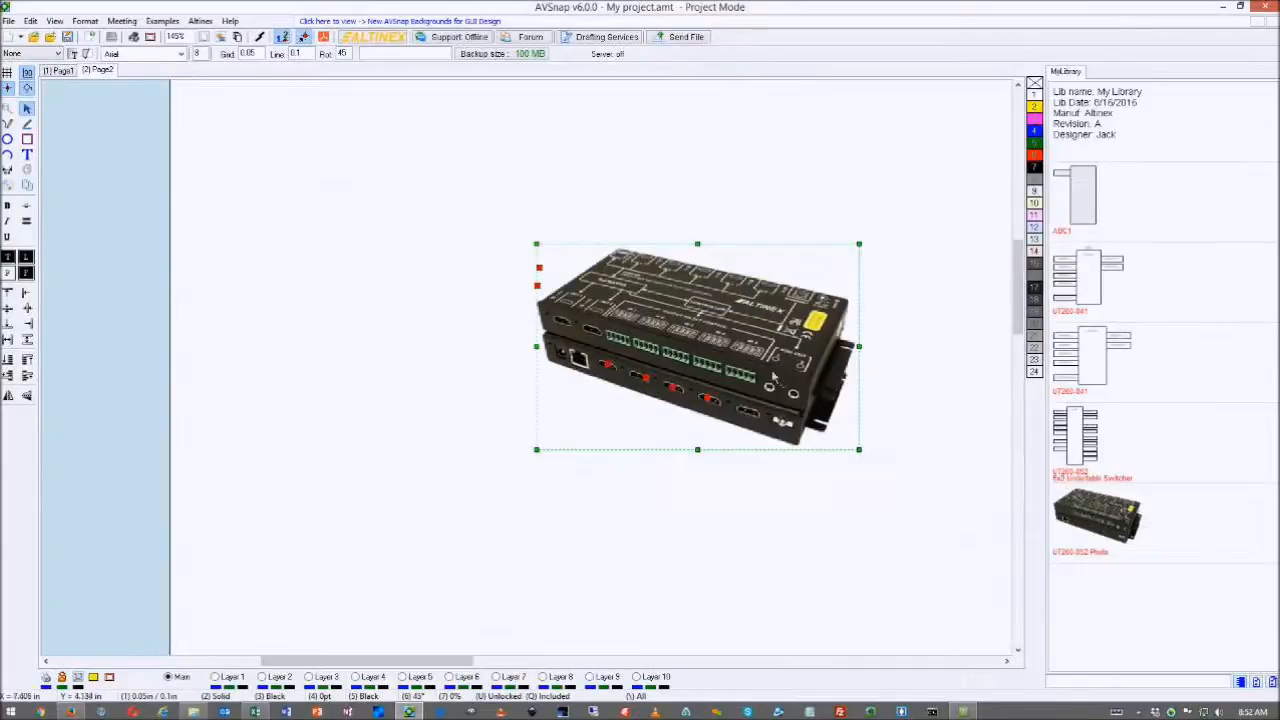
pyautogui.press('Delete')
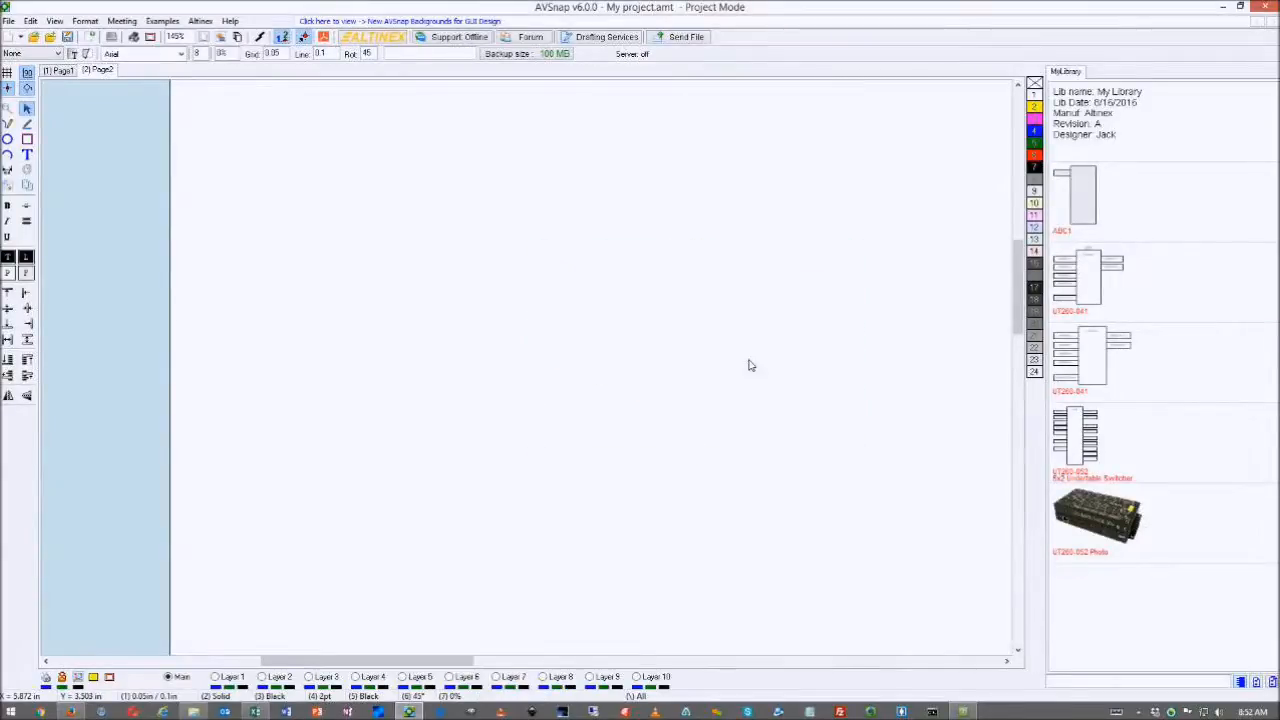
pyautogui.press('F4')
pyautogui.moveTo(1110, 522); pyautogui.dragTo(545, 248)
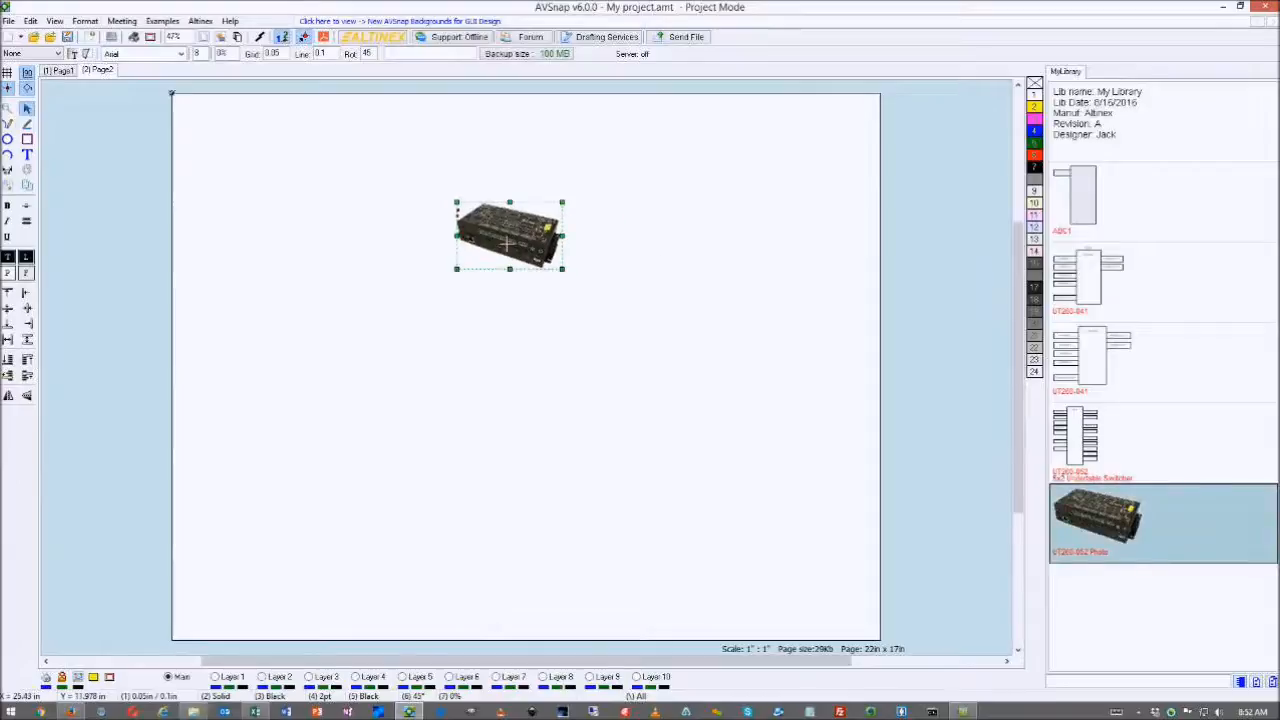
pyautogui.moveTo(1115, 538); pyautogui.dragTo(481, 346)
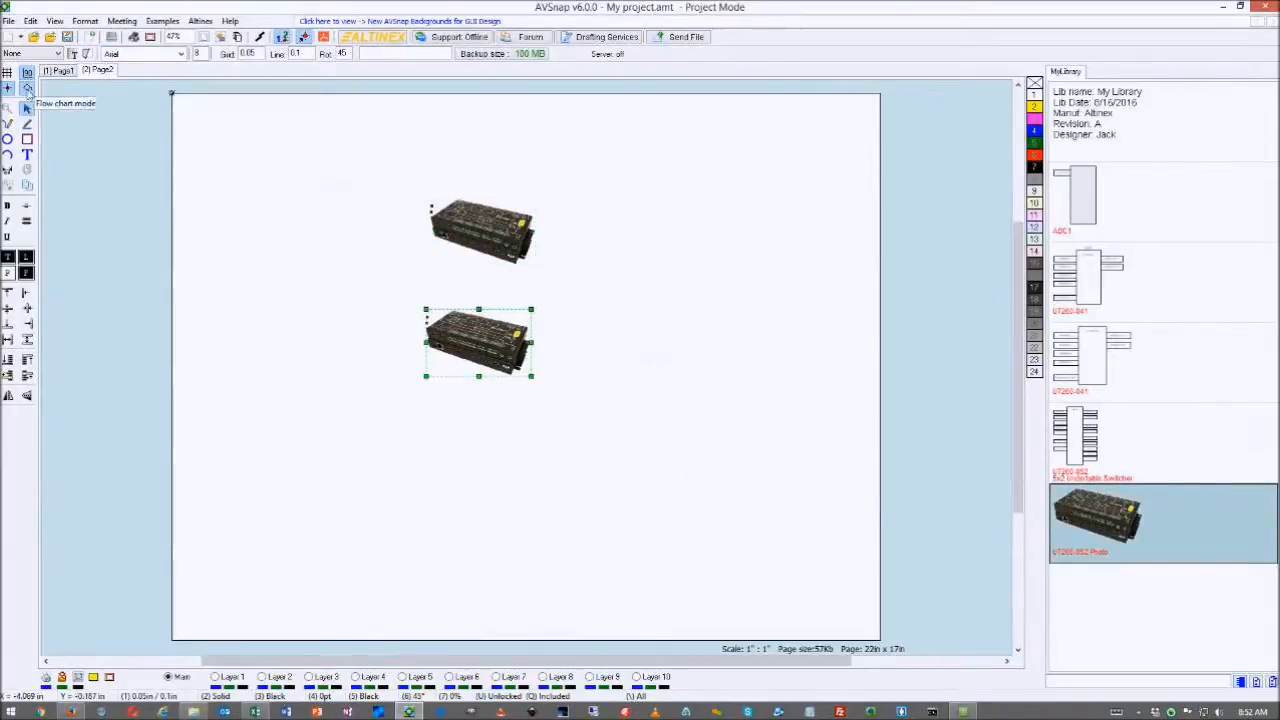
pyautogui.moveTo(482, 337); pyautogui.dragTo(460, 342)
pyautogui.moveTo(485, 244); pyautogui.dragTo(448, 232)
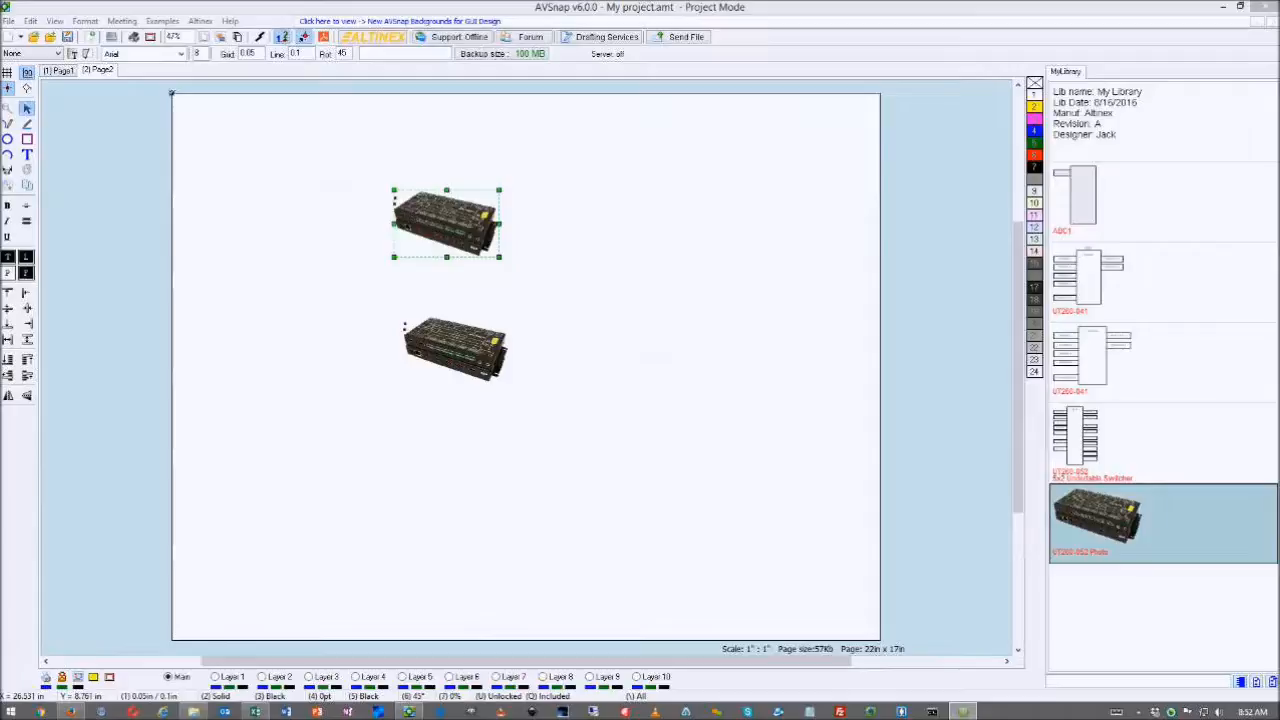
pyautogui.moveTo(548, 174); pyautogui.dragTo(418, 441)
pyautogui.press('Delete')
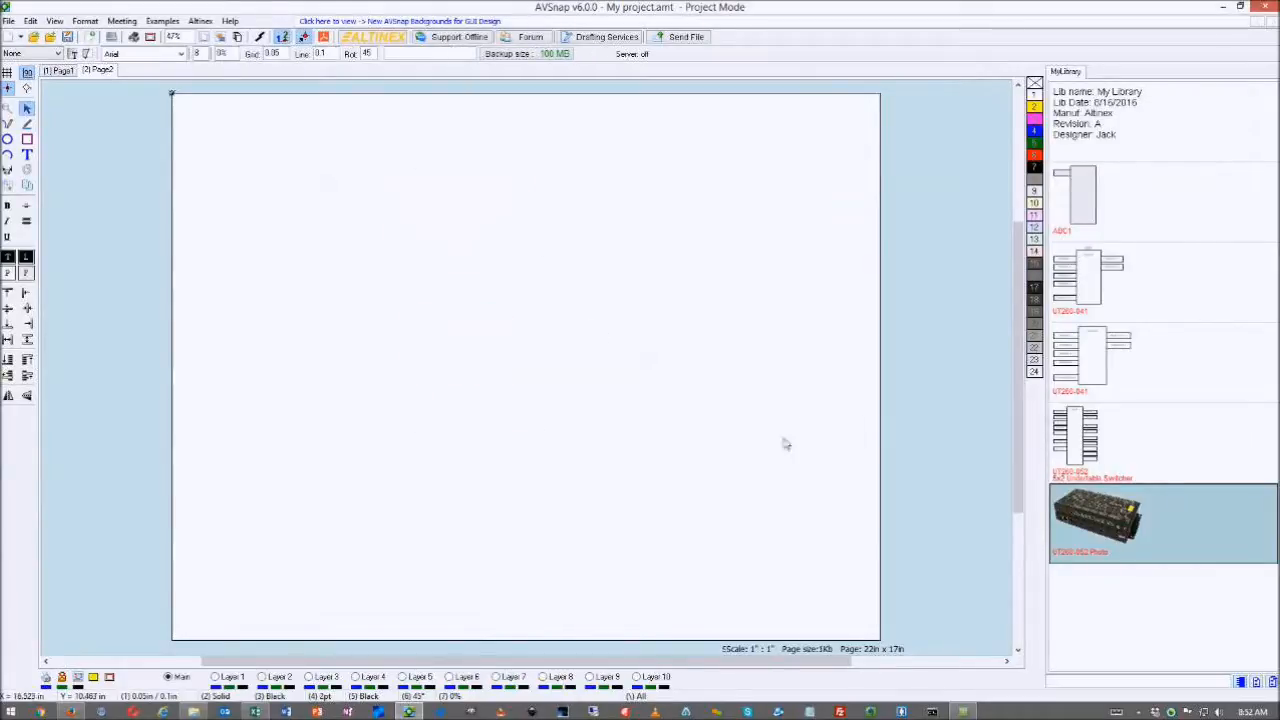
# - Add the Altinex 'Sectional Plates Outline Symbols 2016.alb' library beside My Library
pyautogui.rightClick(1146, 418)
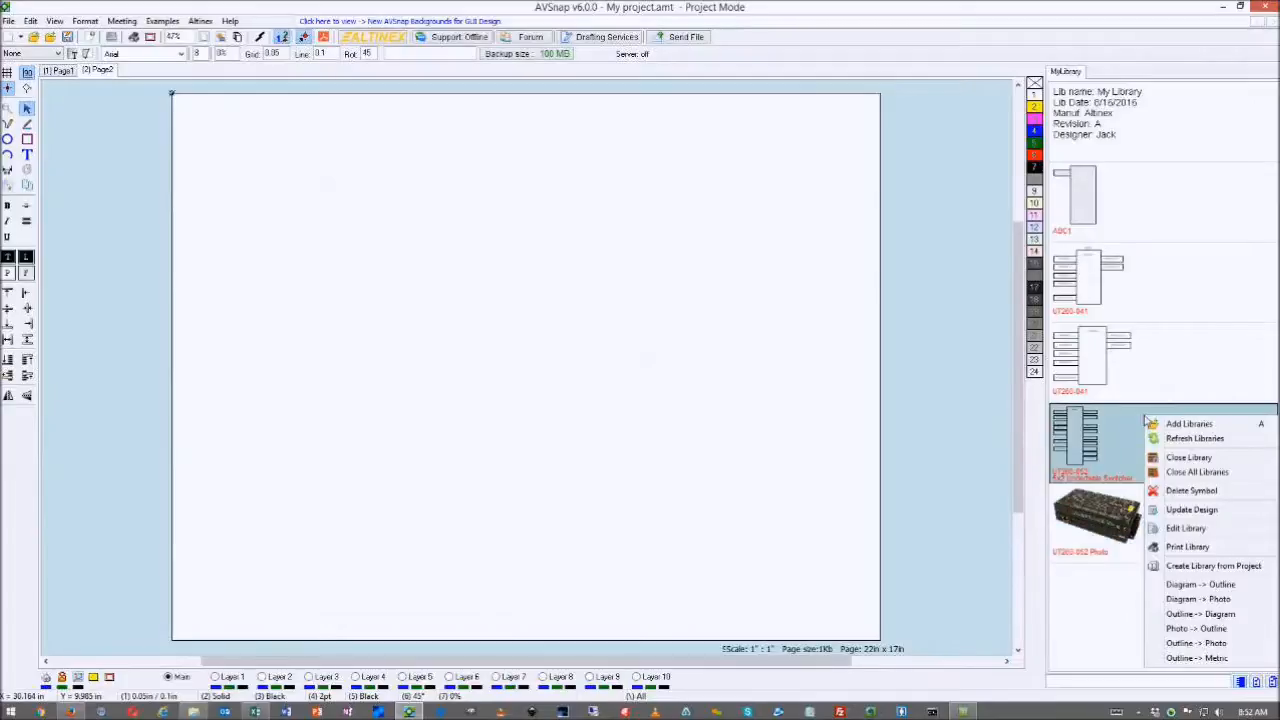
pyautogui.click(1128, 376)
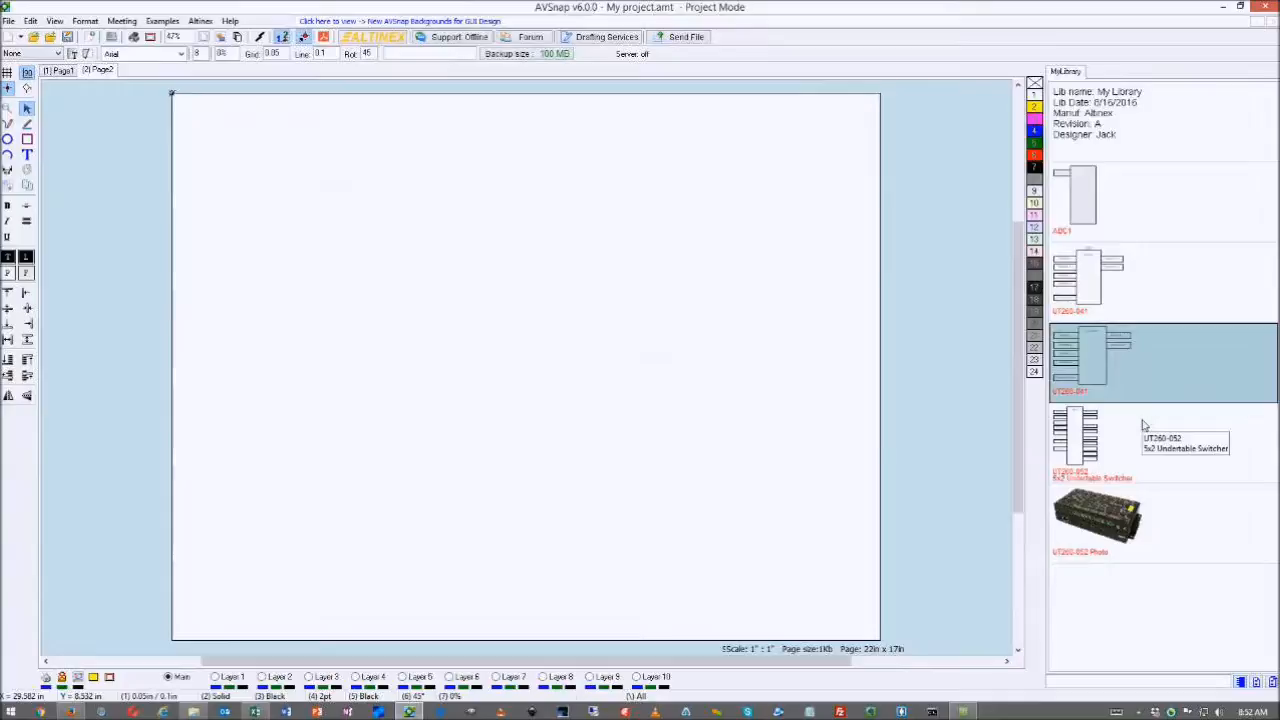
pyautogui.rightClick(1137, 213)
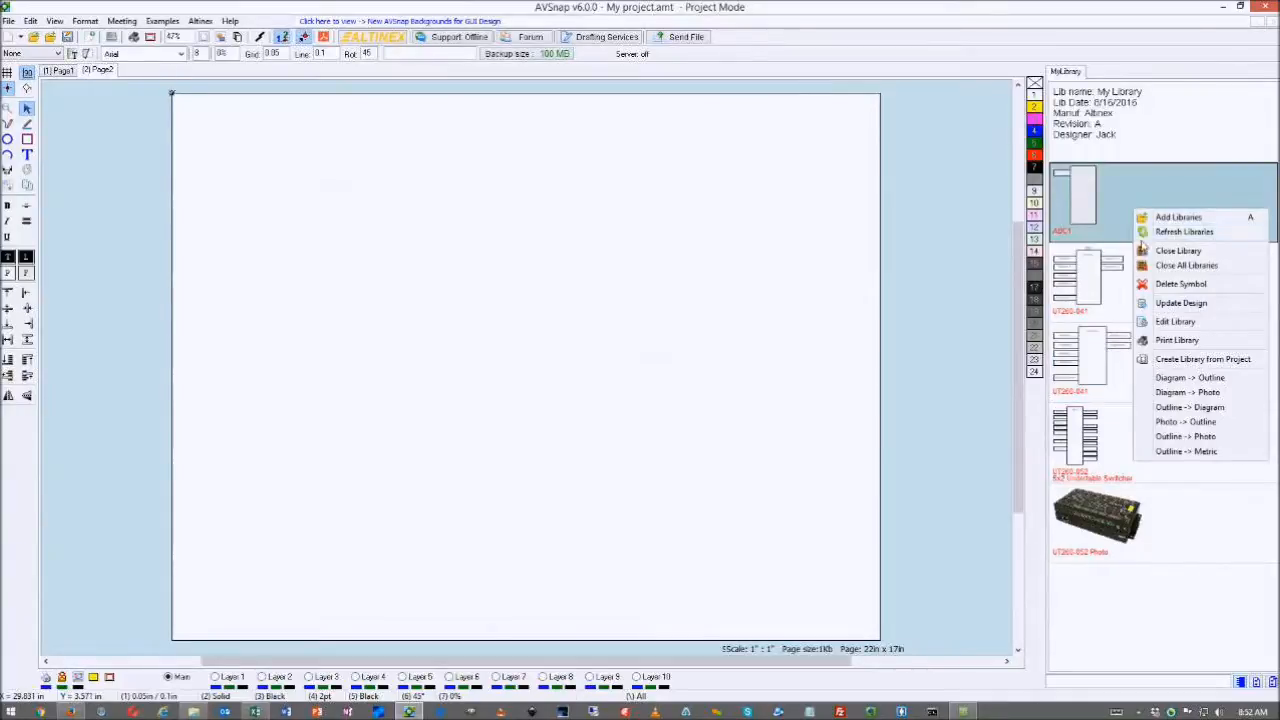
pyautogui.click(1174, 220)
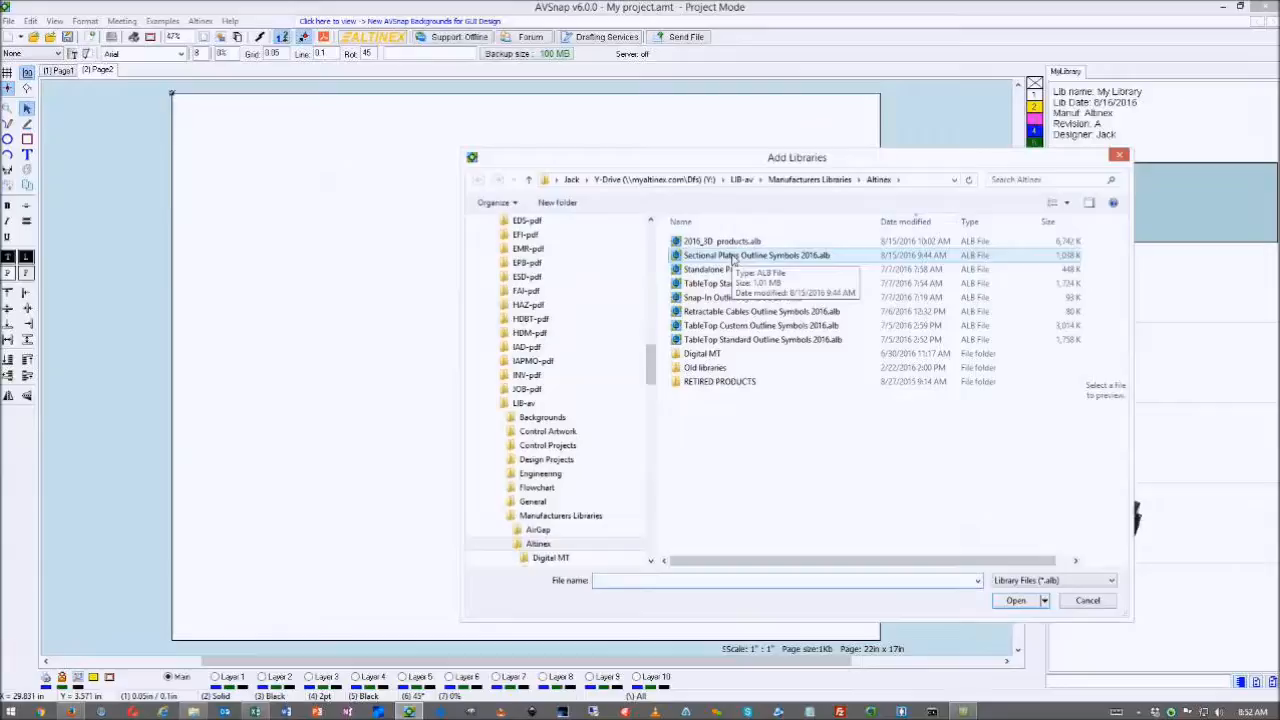
pyautogui.doubleClick(732, 257)
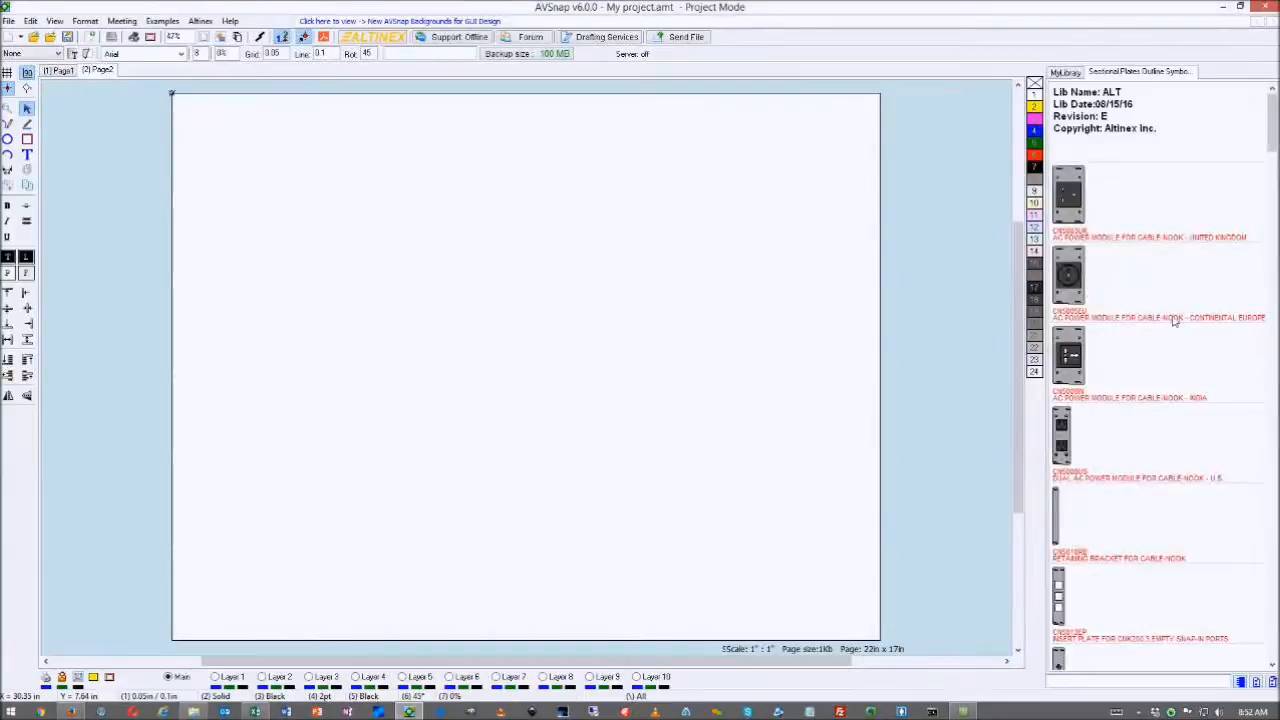
pyautogui.scroll(-5, 1091, 206)
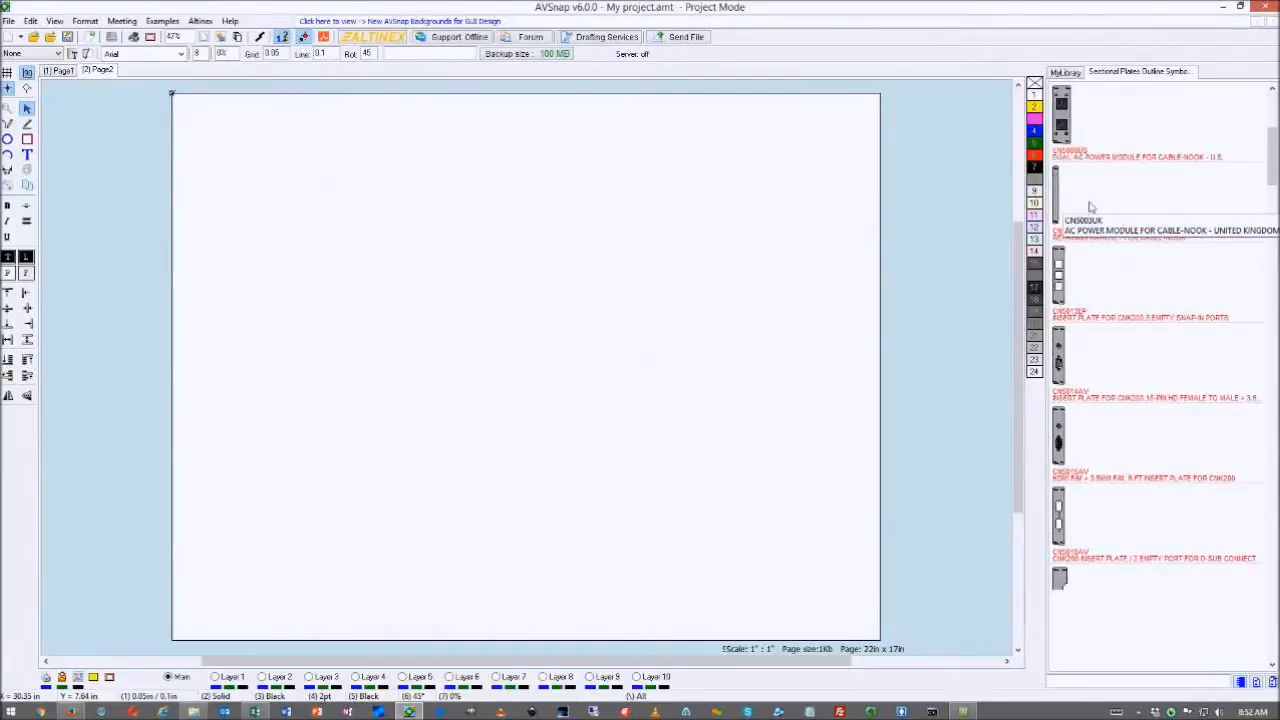
pyautogui.scroll(-2, 1091, 206)
# - Print the Sectional Plates library to PDFCreator and save the PDF in the PDF folder
pyautogui.rightClick(1108, 266)
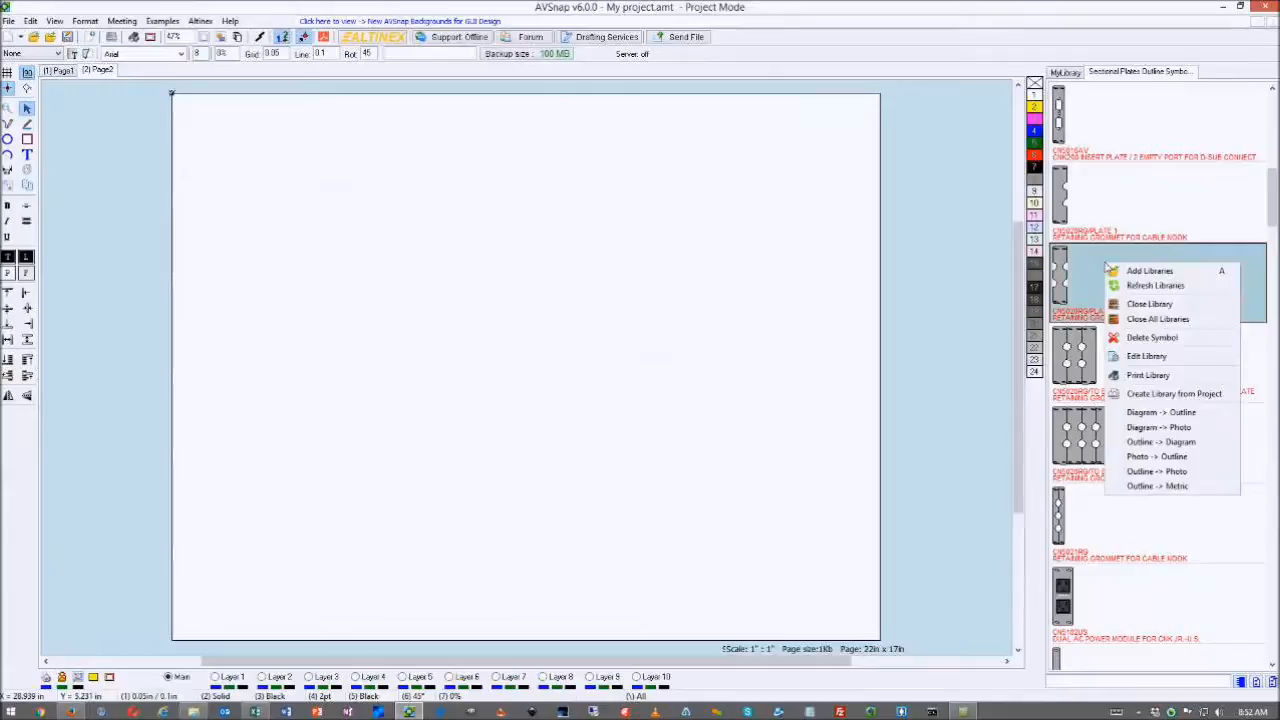
pyautogui.click(1148, 376)
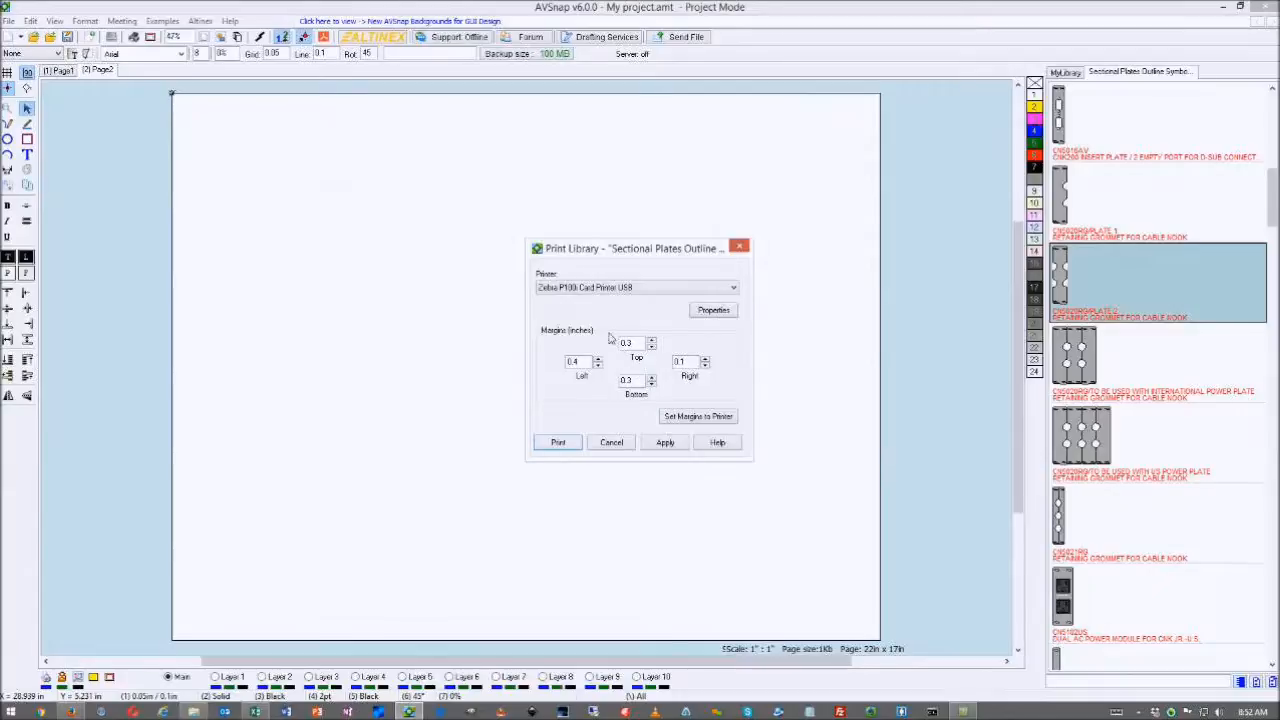
pyautogui.click(627, 287)
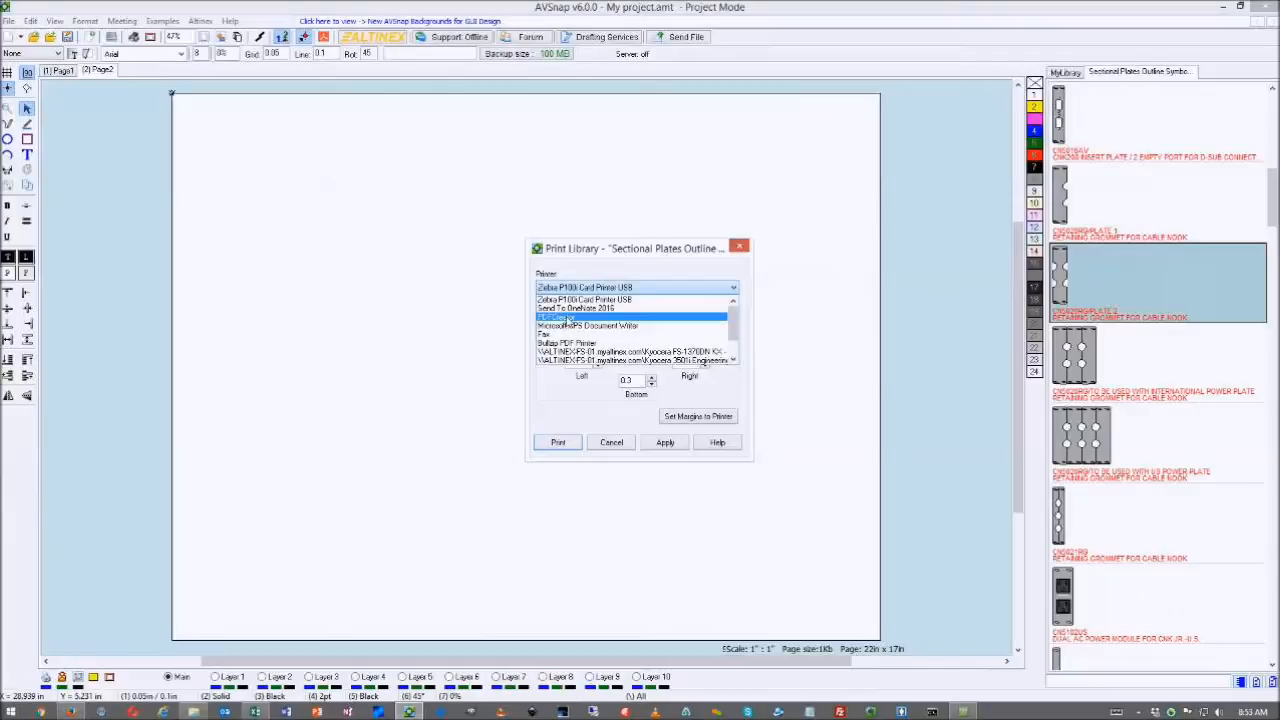
pyautogui.click(567, 317)
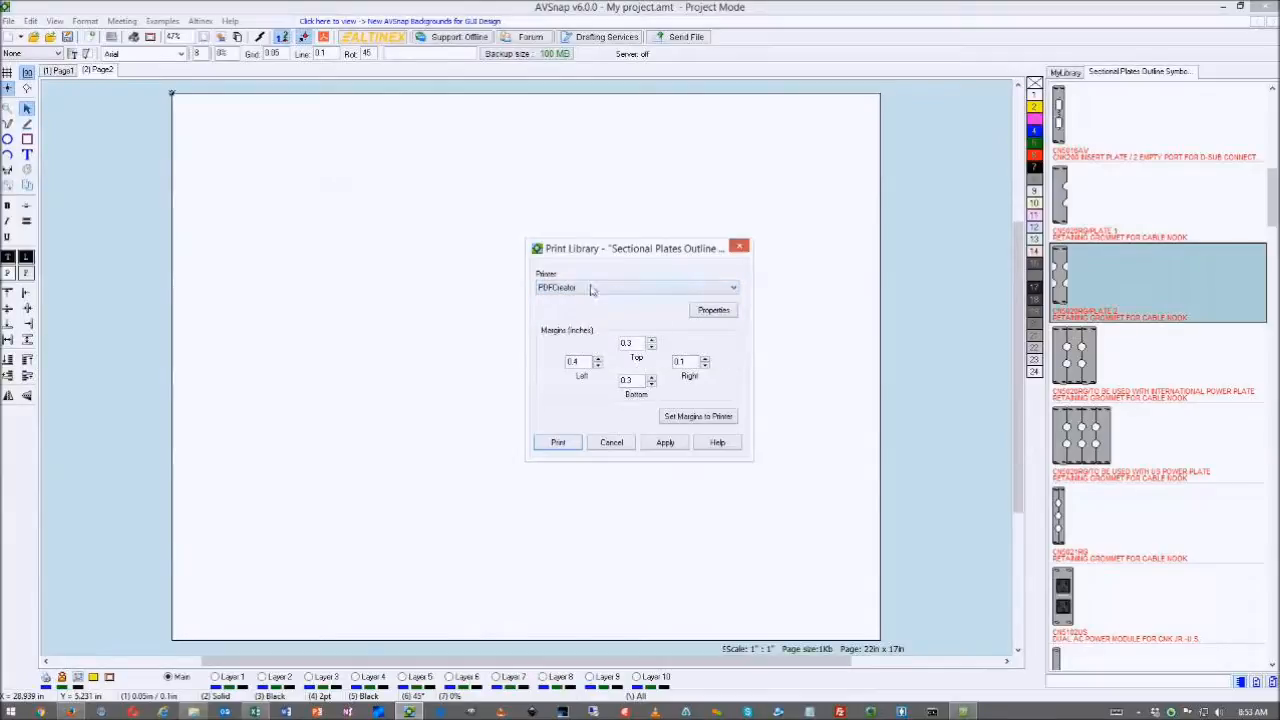
pyautogui.click(663, 448)
pyautogui.click(557, 444)
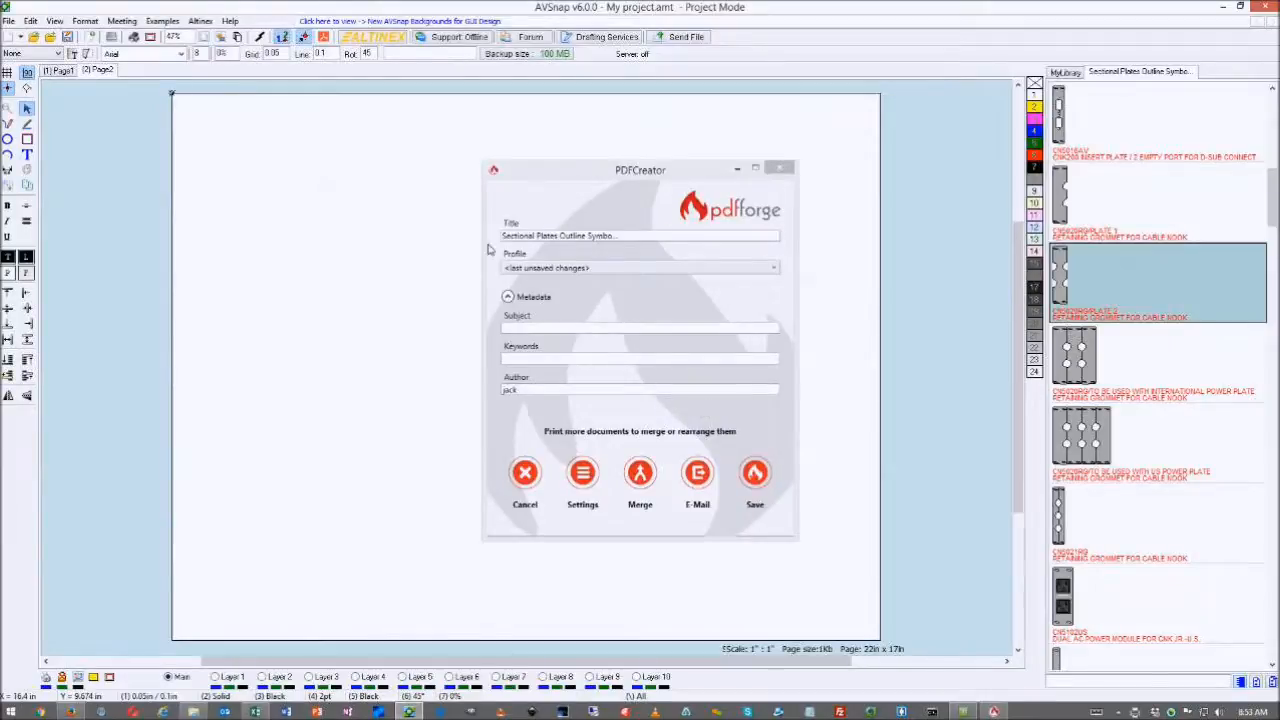
pyautogui.click(757, 474)
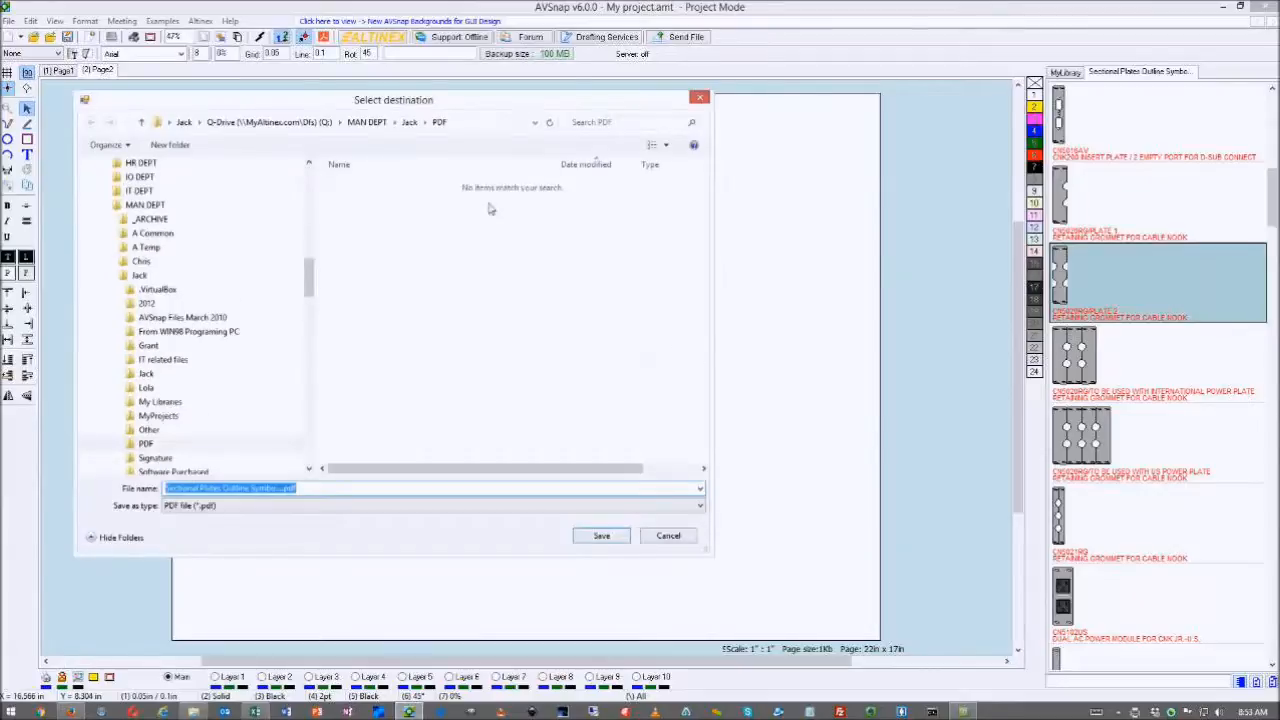
pyautogui.click(603, 537)
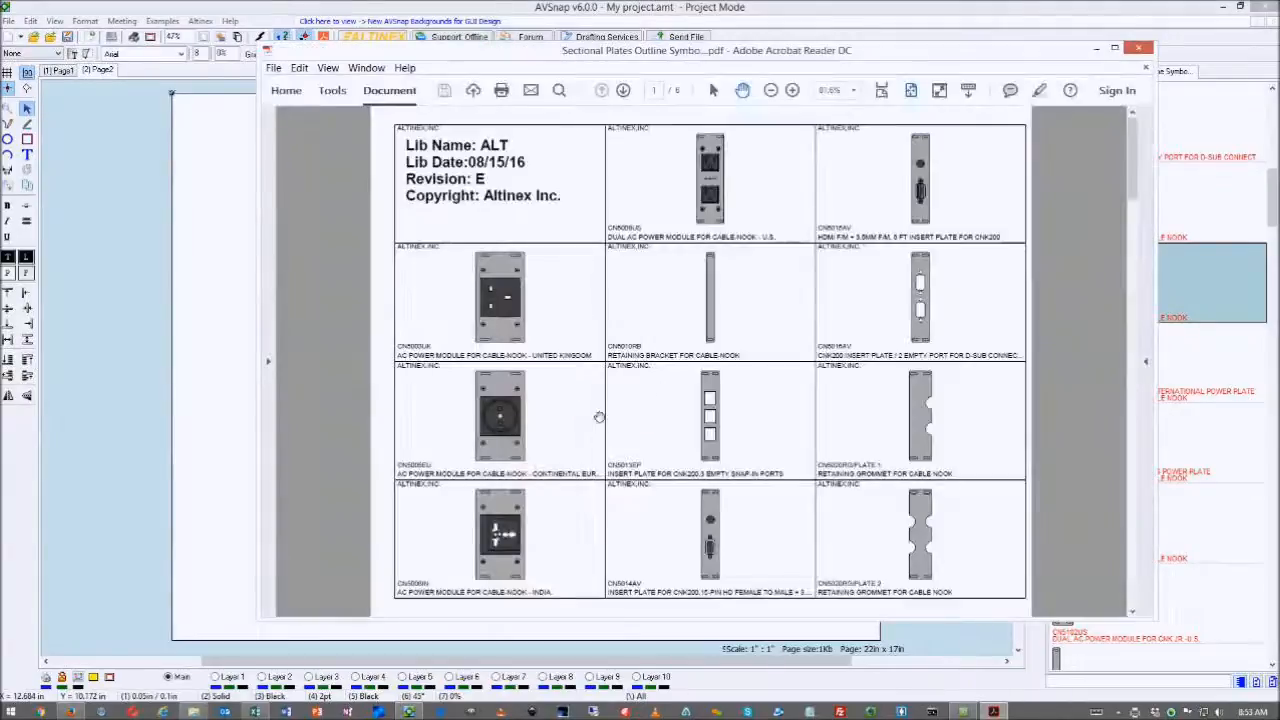
# - Maximize Acrobat, scroll through the six-page Sectional Plates PDF, then minimize it
pyautogui.click(1114, 47)
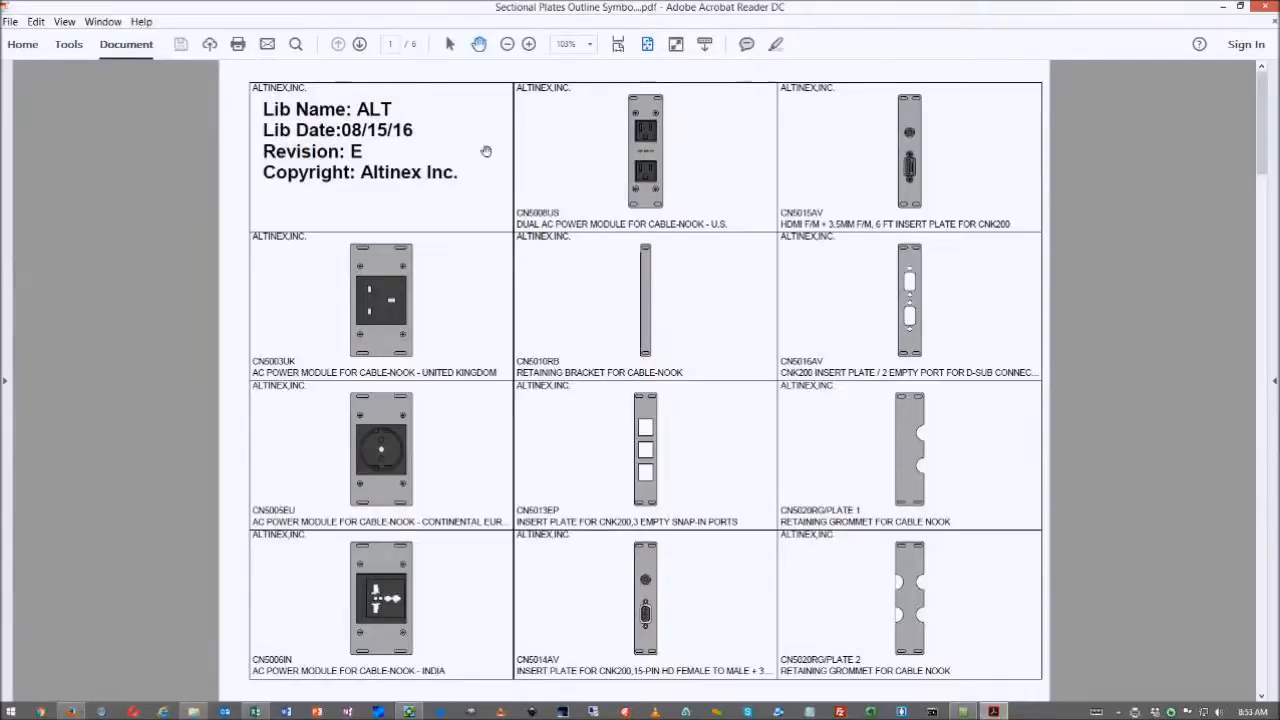
pyautogui.scroll(-3, 793, 212)
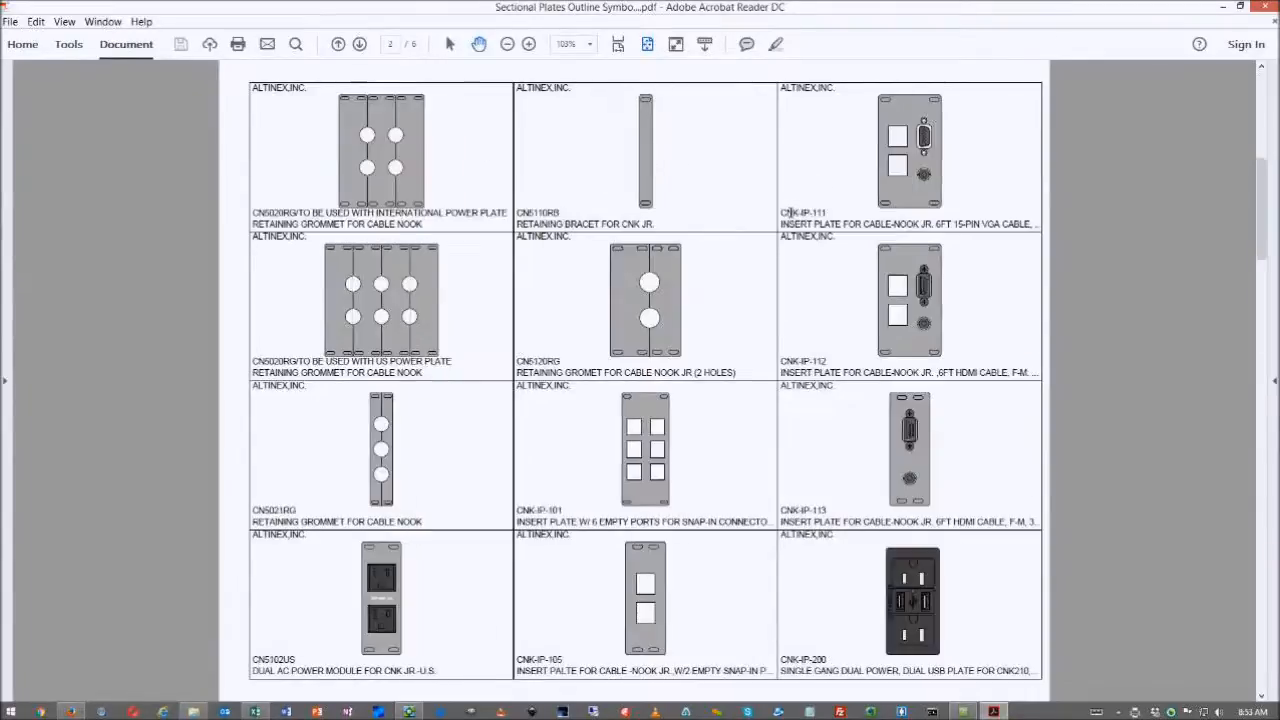
pyautogui.scroll(-3, 790, 212)
pyautogui.scroll(-3, 790, 212)
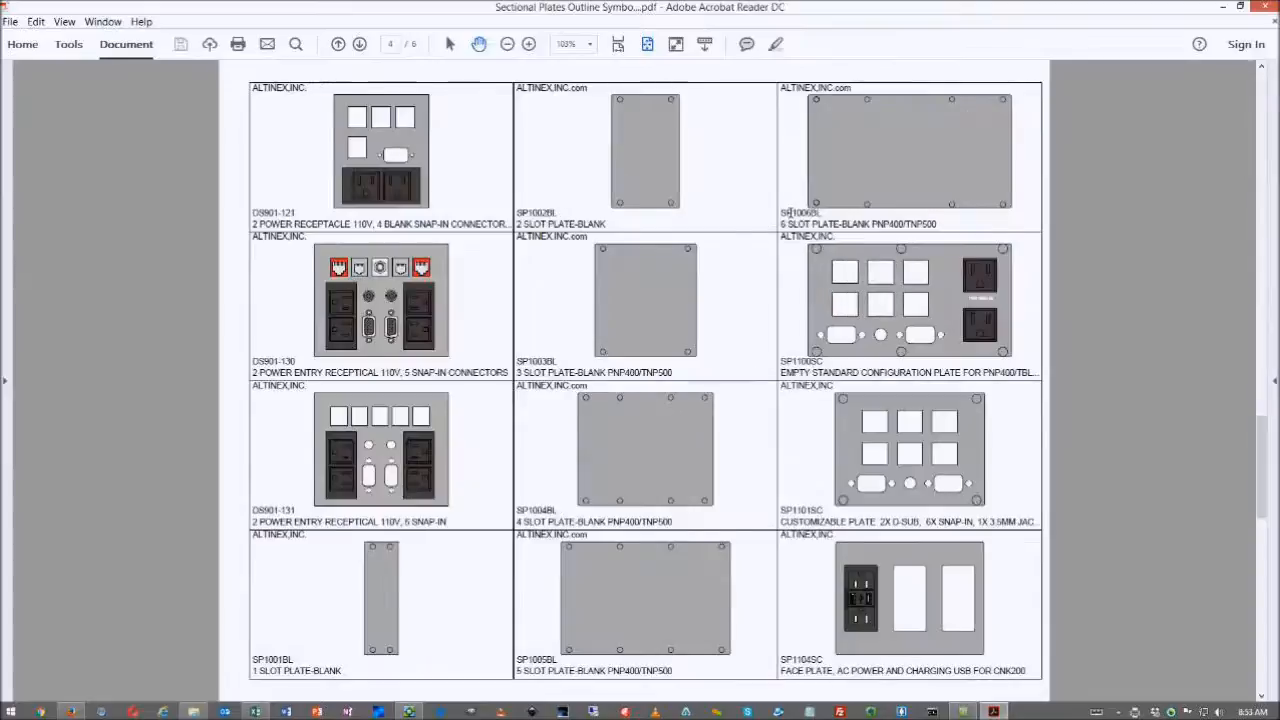
pyautogui.scroll(-3, 790, 212)
pyautogui.scroll(-3, 793, 212)
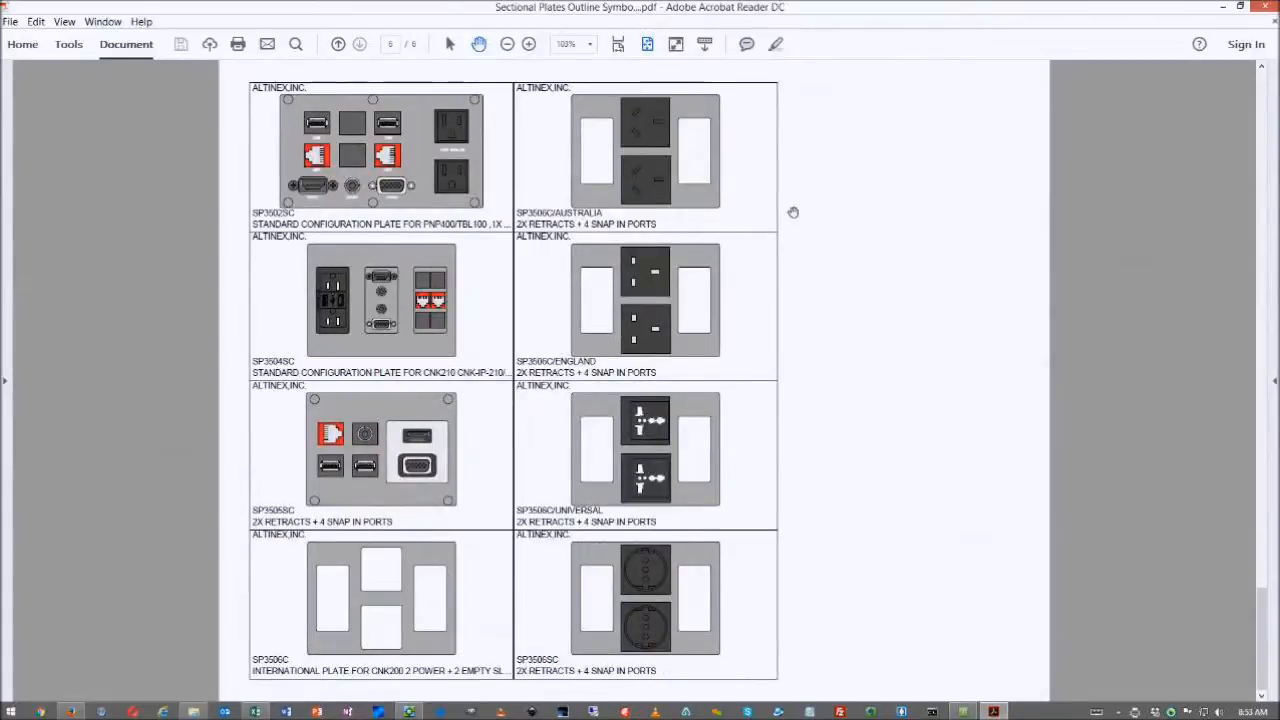
pyautogui.scroll(3, 793, 212)
pyautogui.scroll(3, 790, 212)
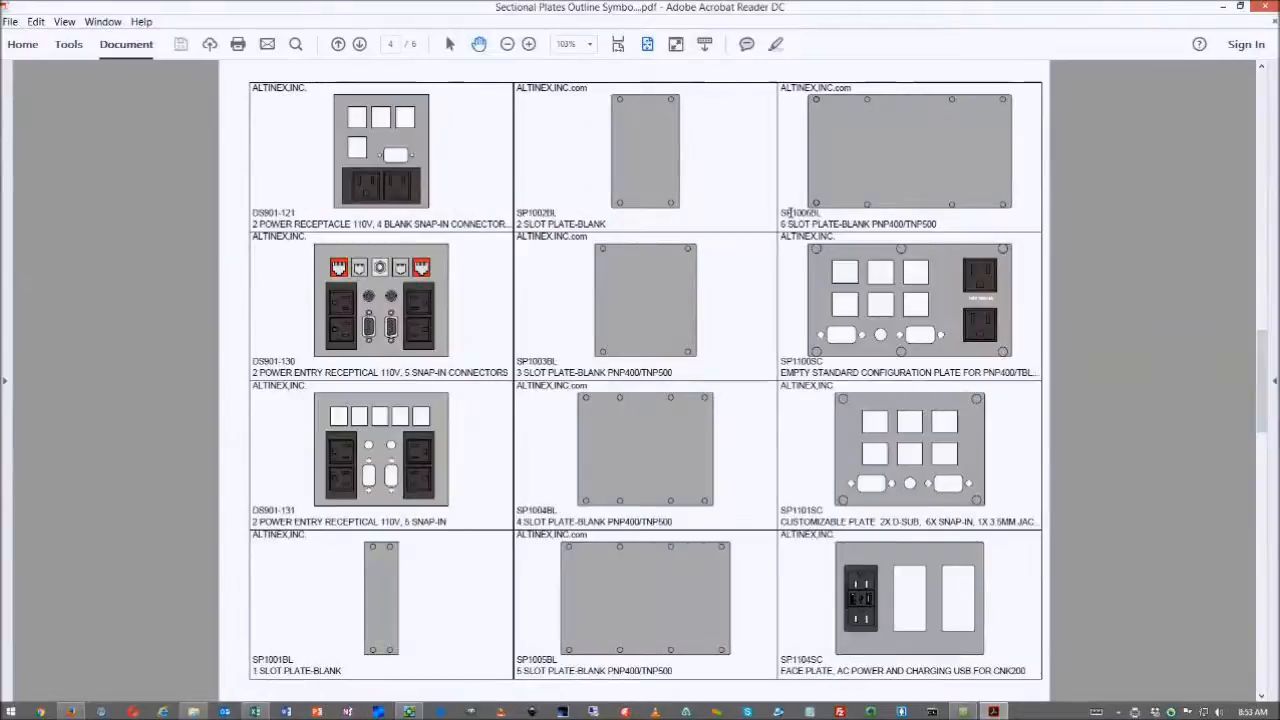
pyautogui.click(1240, 8)
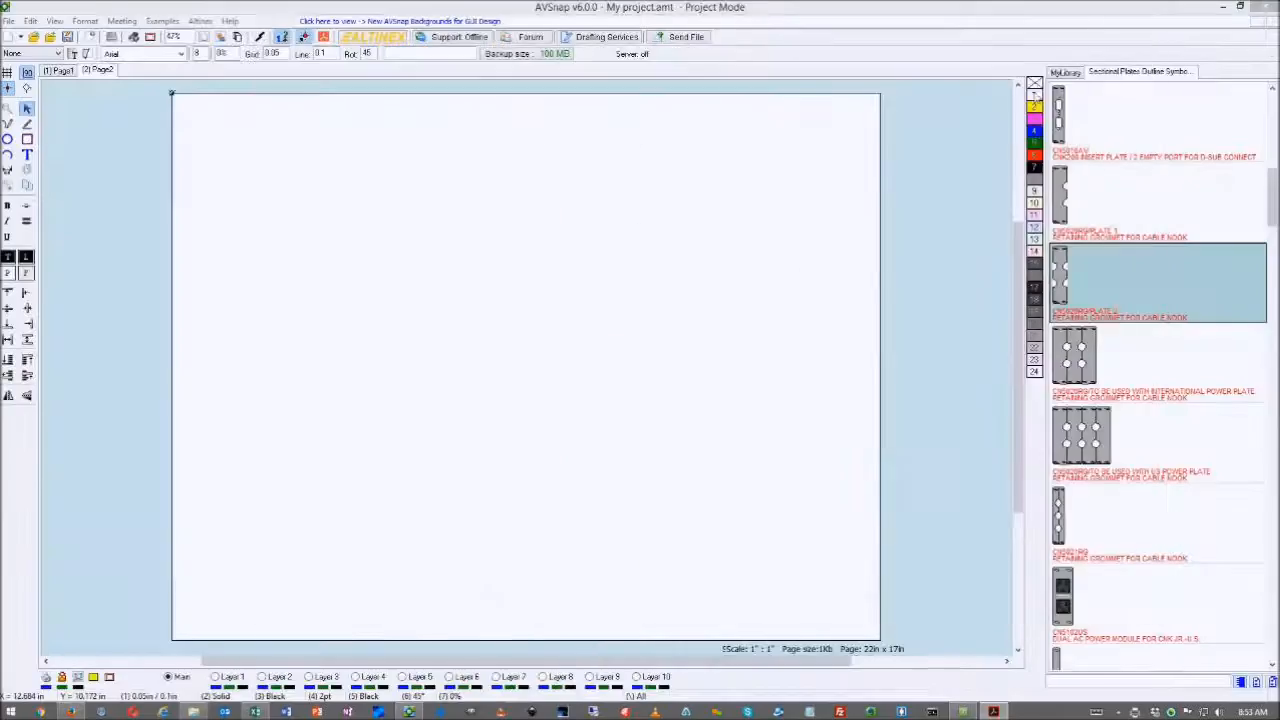
# - Right-click a symbol in the Sectional Plates library panel to show its context menu
pyautogui.rightClick(1113, 270)
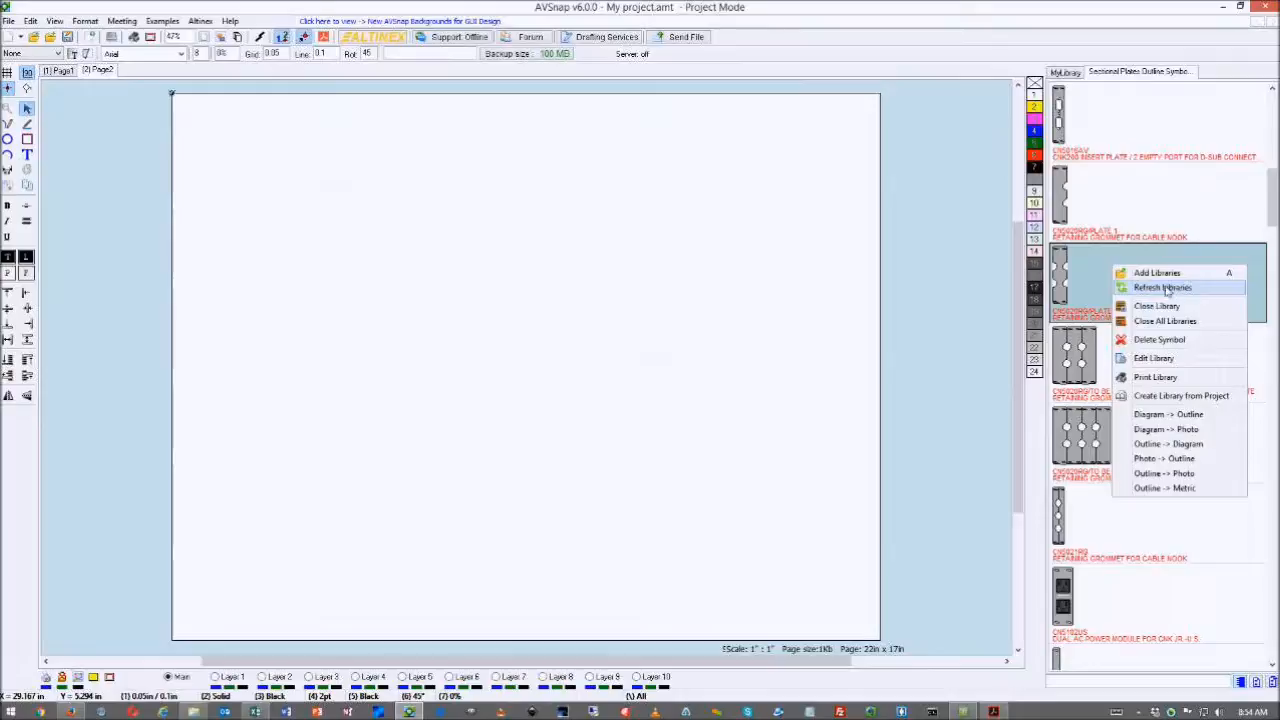
# - Refresh the symbol libraries, then return the library panel to the MyLibrary tab
pyautogui.click(1166, 290)
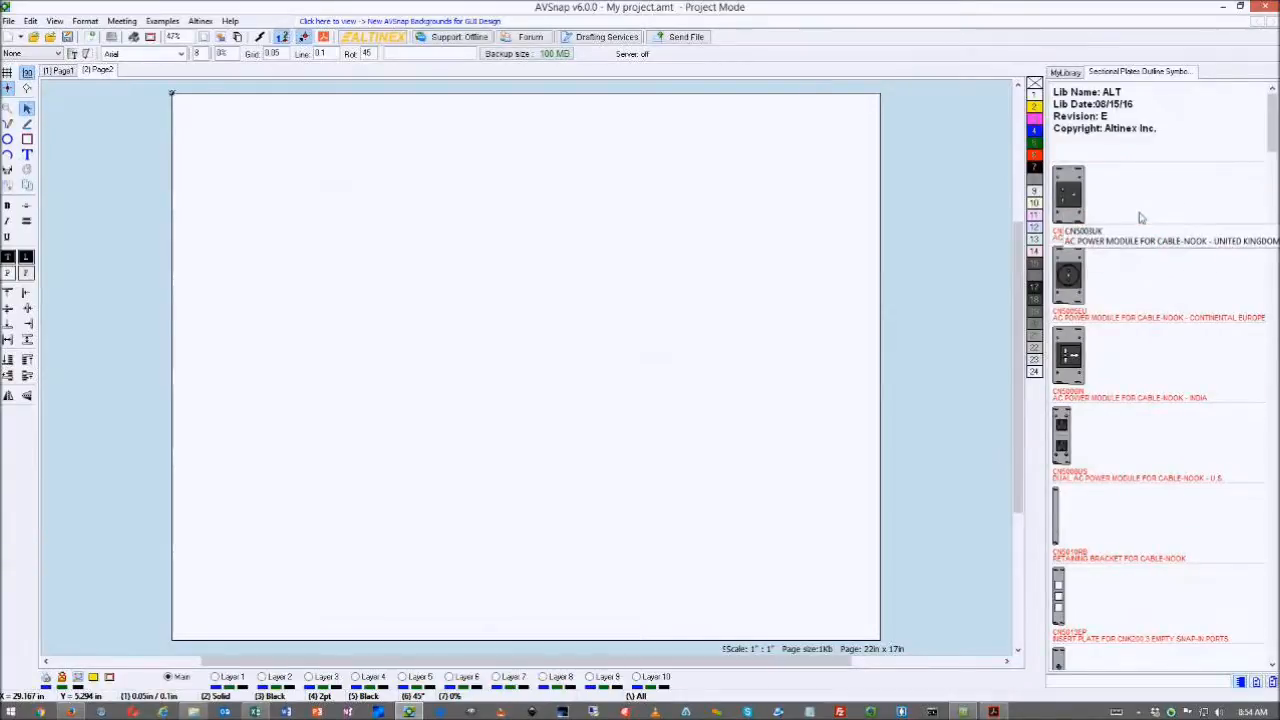
pyautogui.rightClick(1136, 278)
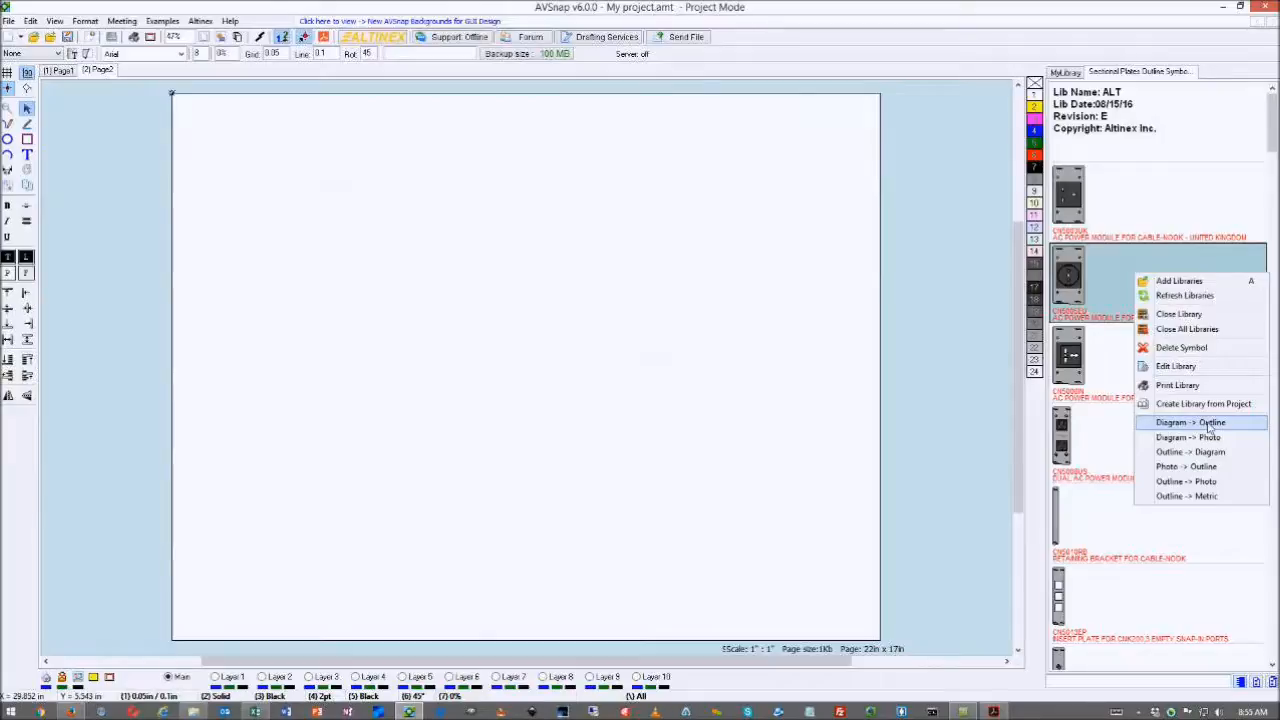
pyautogui.click(1104, 286)
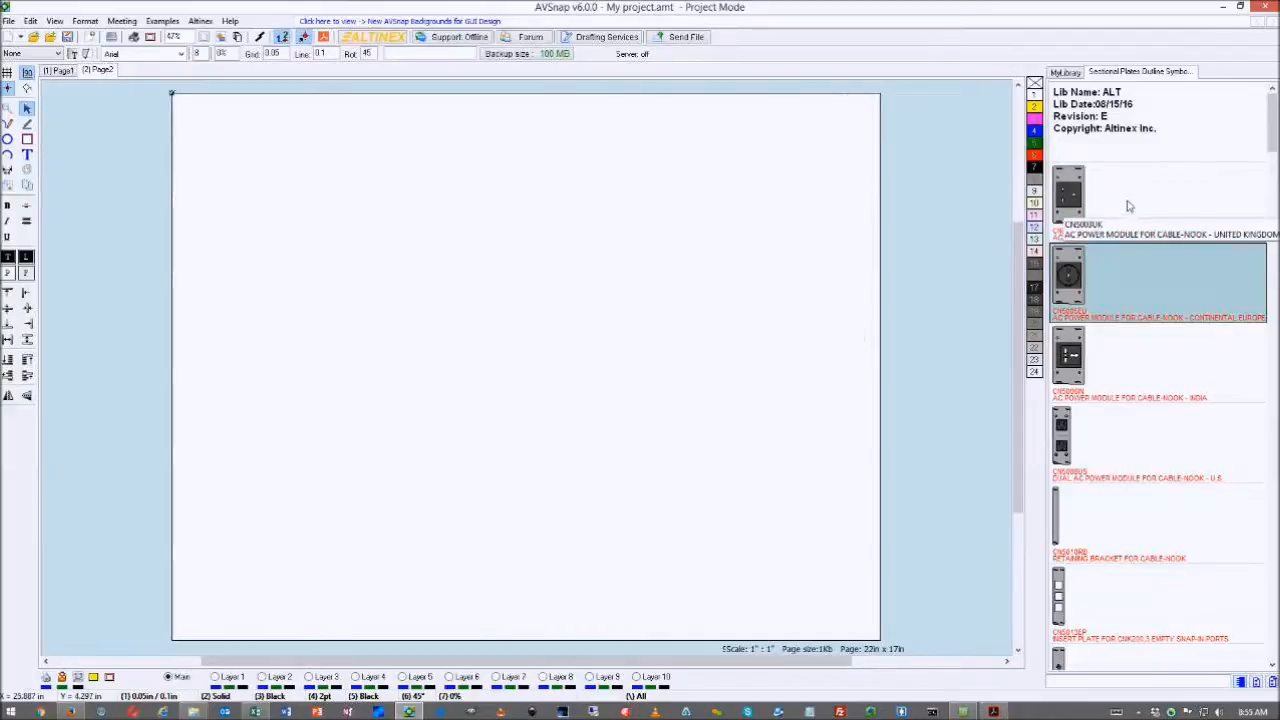
pyautogui.click(1072, 75)
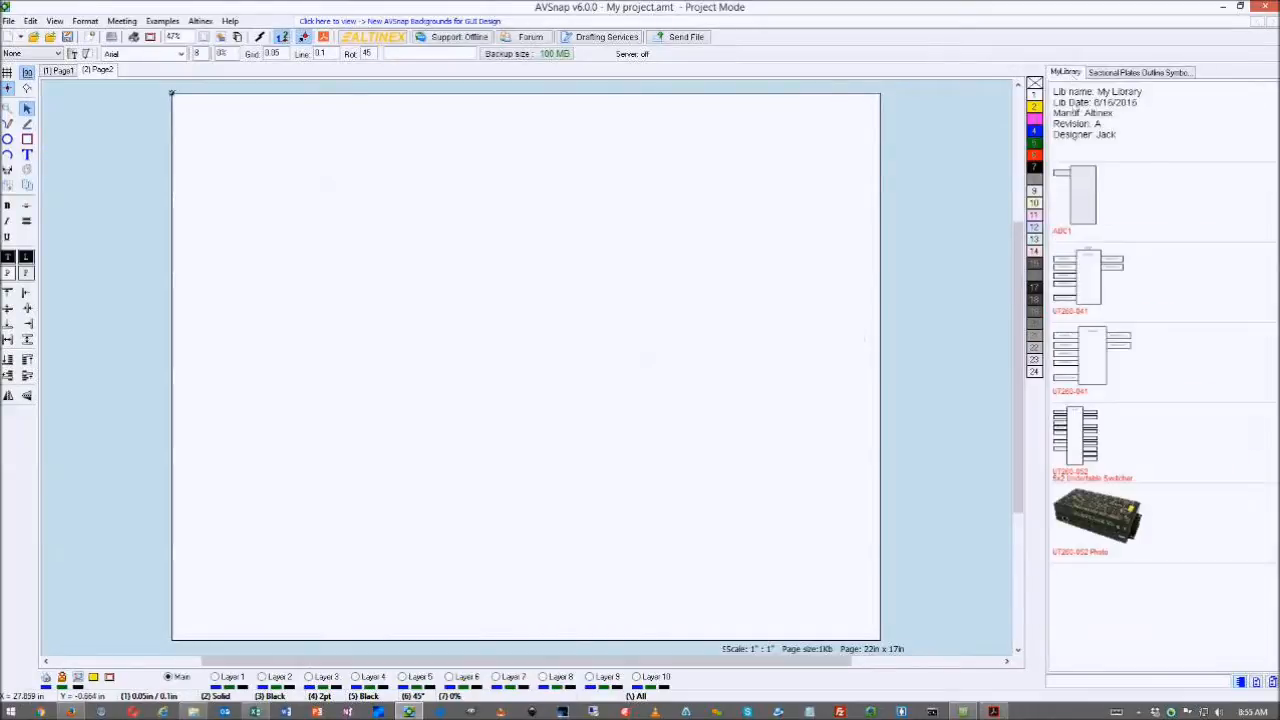
# - Choose Edit Library on ABC1 and decline saving the project changes
pyautogui.rightClick(1103, 212)
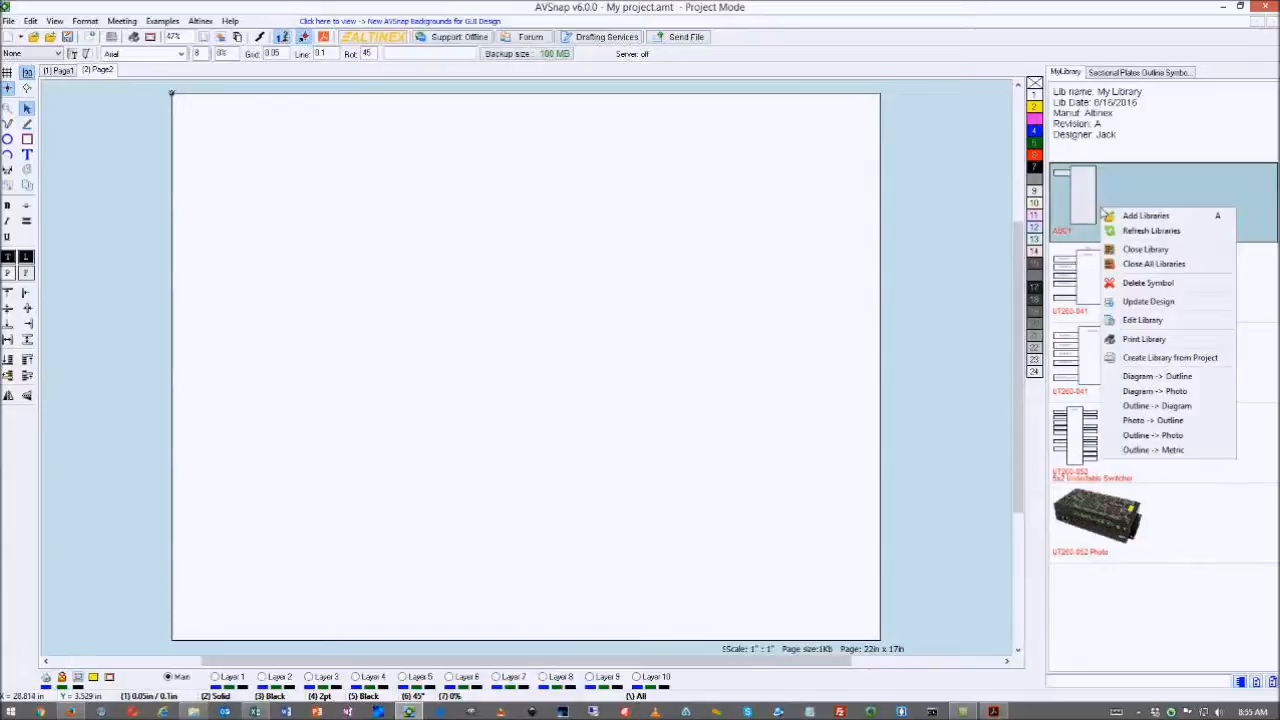
pyautogui.click(1142, 321)
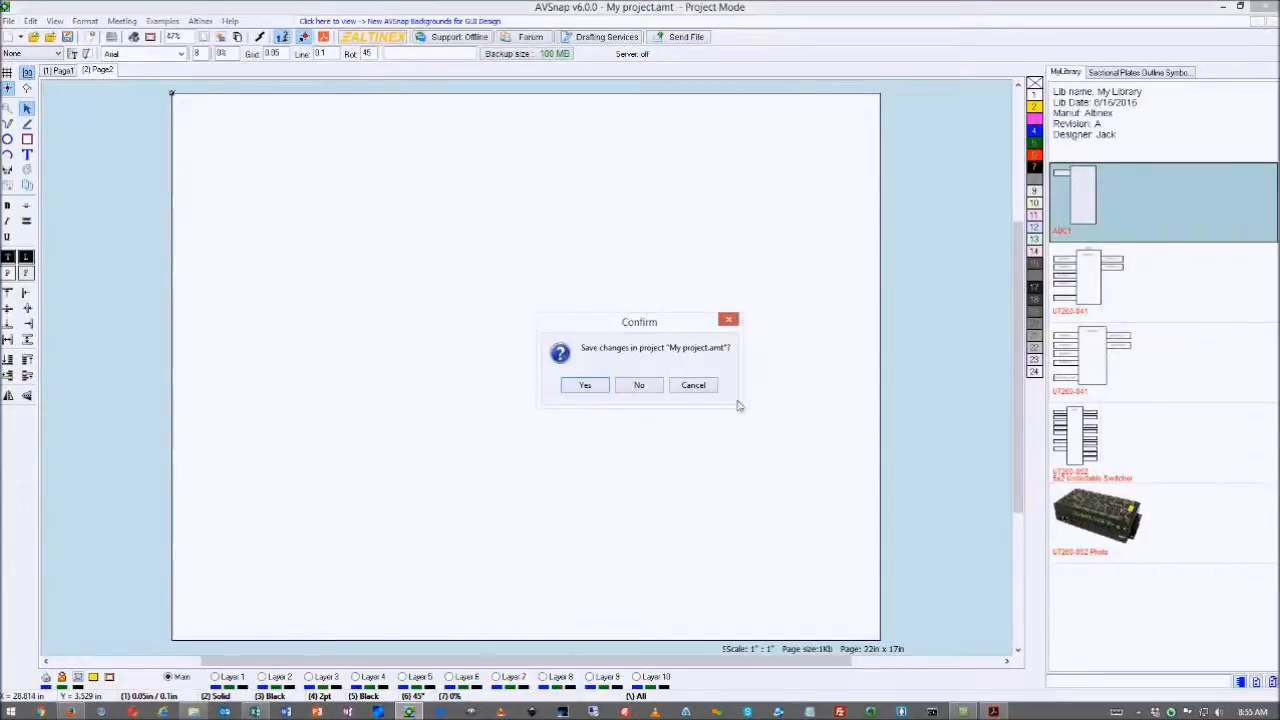
pyautogui.click(638, 387)
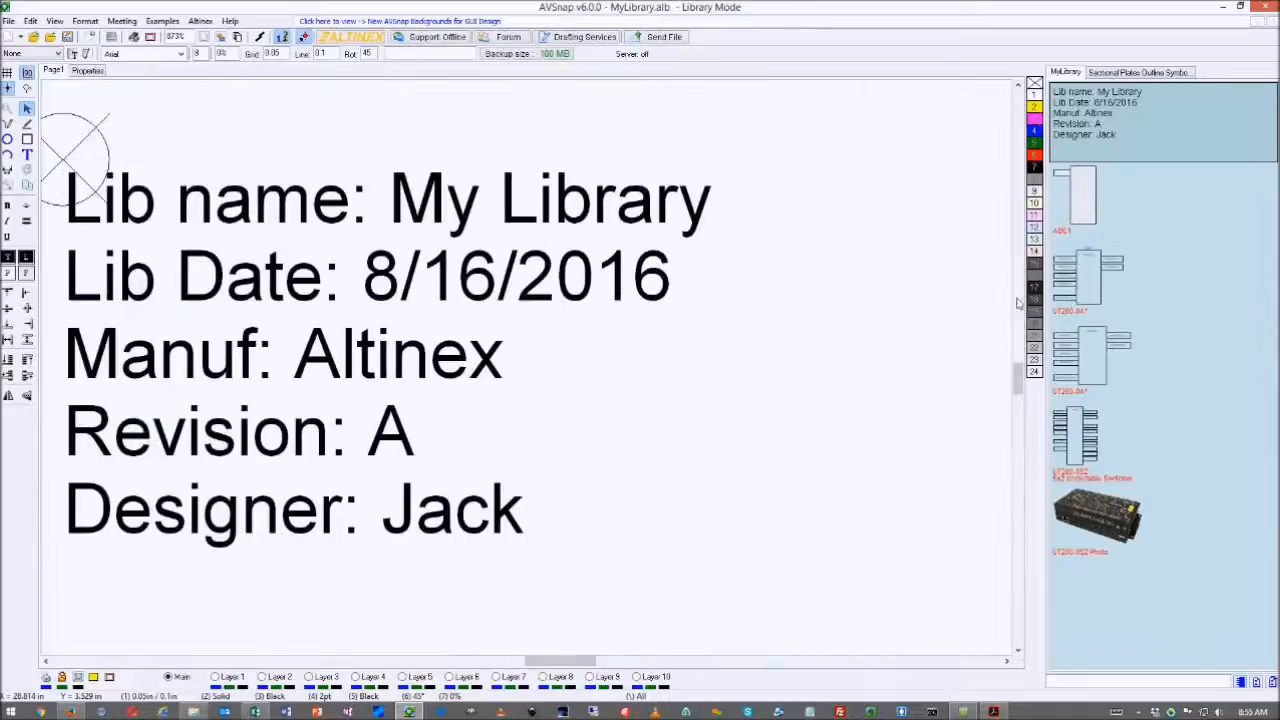
# - Start a new blank project page and show the Sectional Plates Outline Symbols library
pyautogui.click(1075, 195)
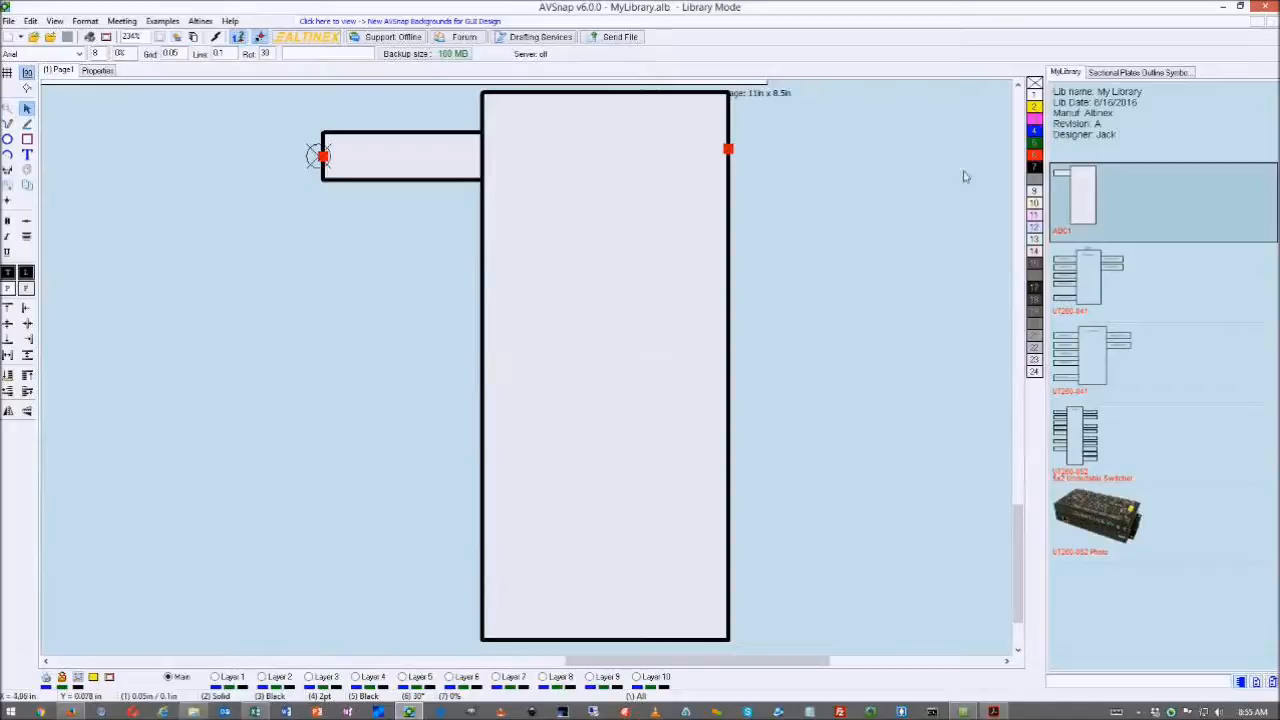
pyautogui.click(8, 39)
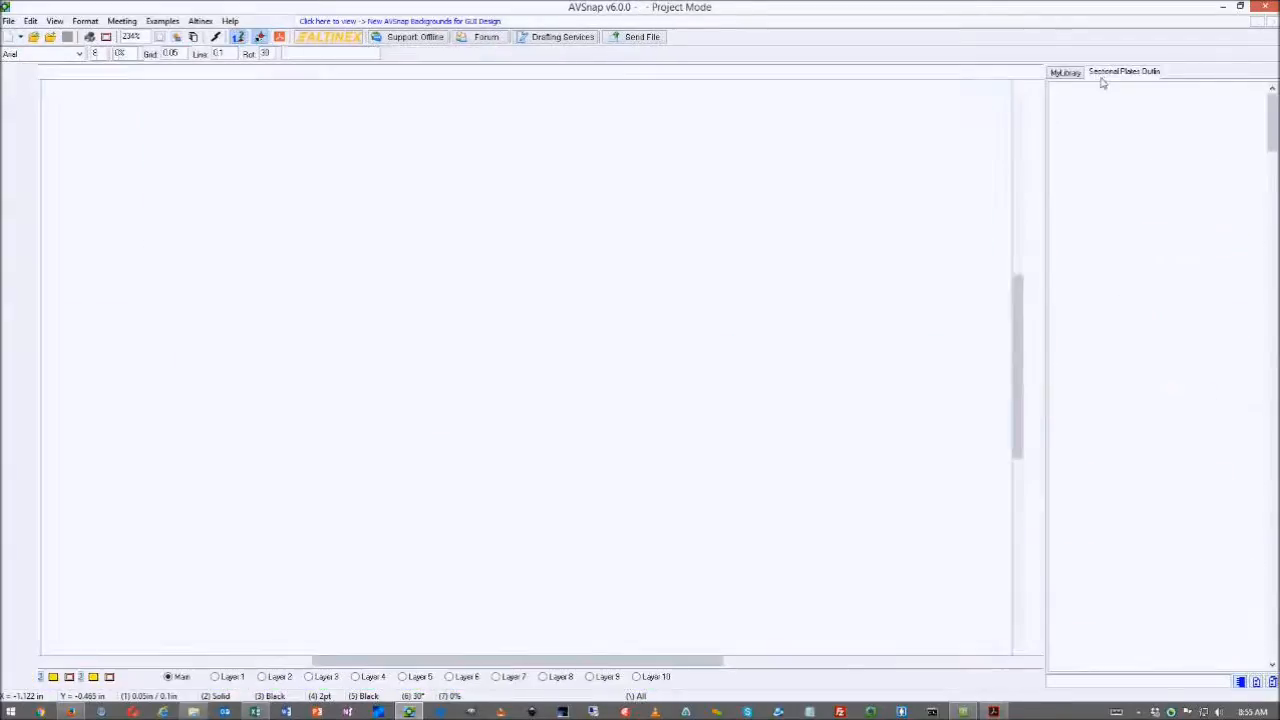
pyautogui.click(1108, 75)
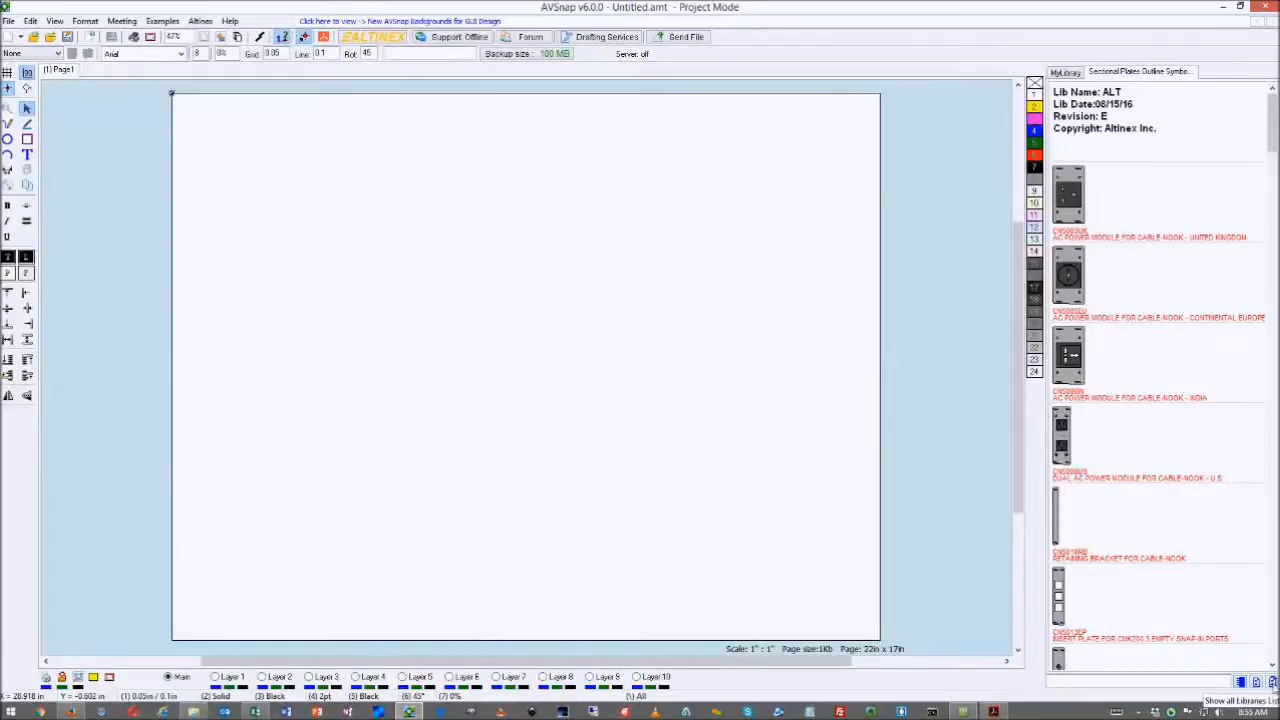
# - In the text list view, search model number cnk-ip-216 and place the CNK-IP-216 plate on the page
pyautogui.click(1274, 683)
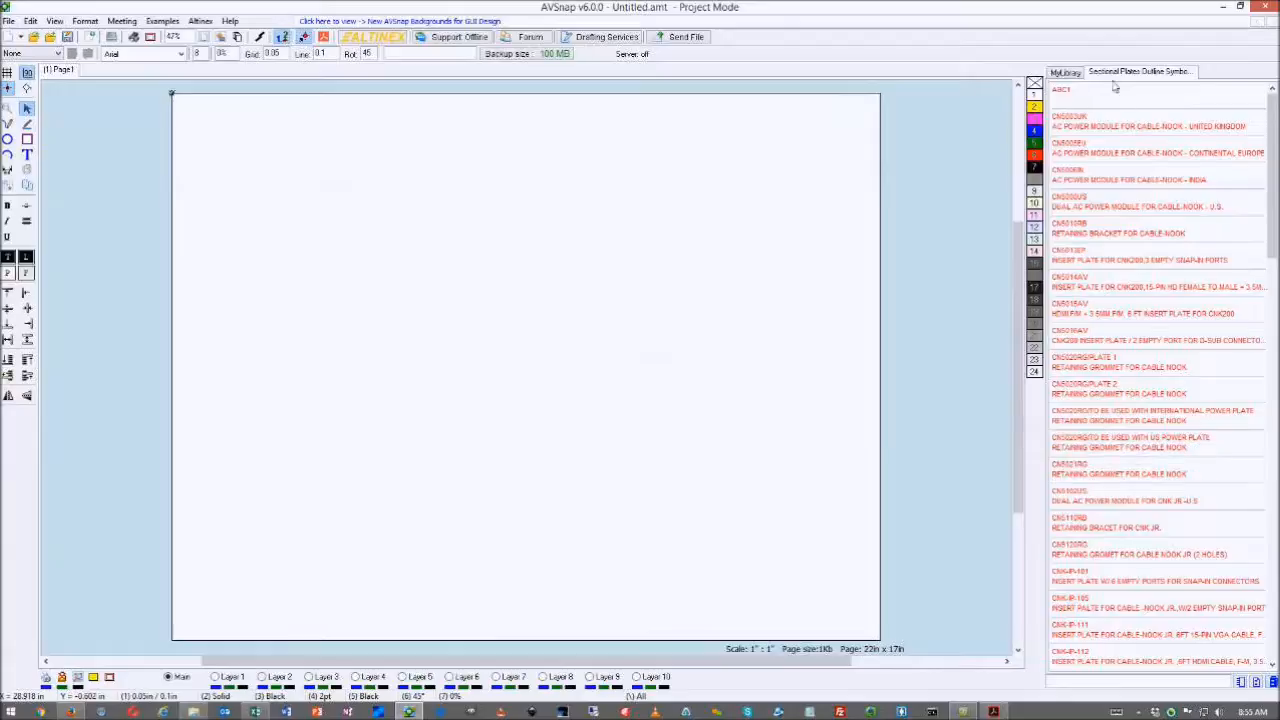
pyautogui.scroll(-2, 1103, 170)
pyautogui.scroll(-10, 1103, 170)
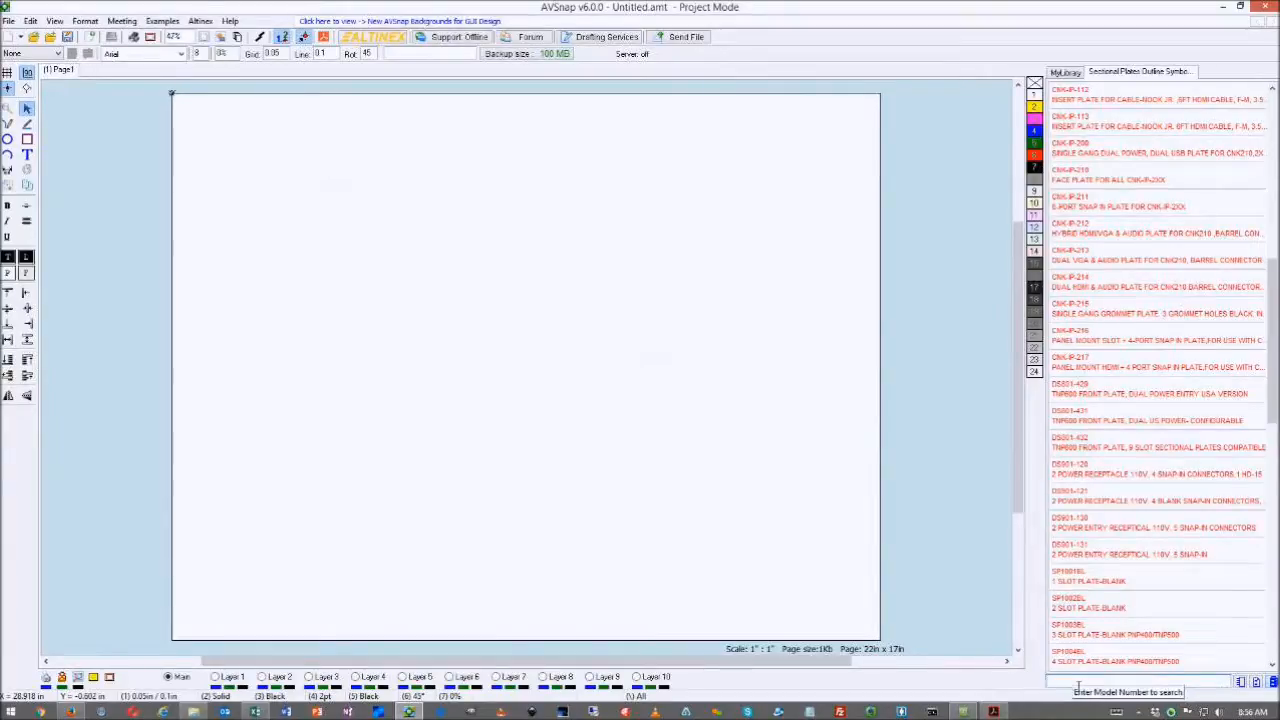
pyautogui.write('cnk')
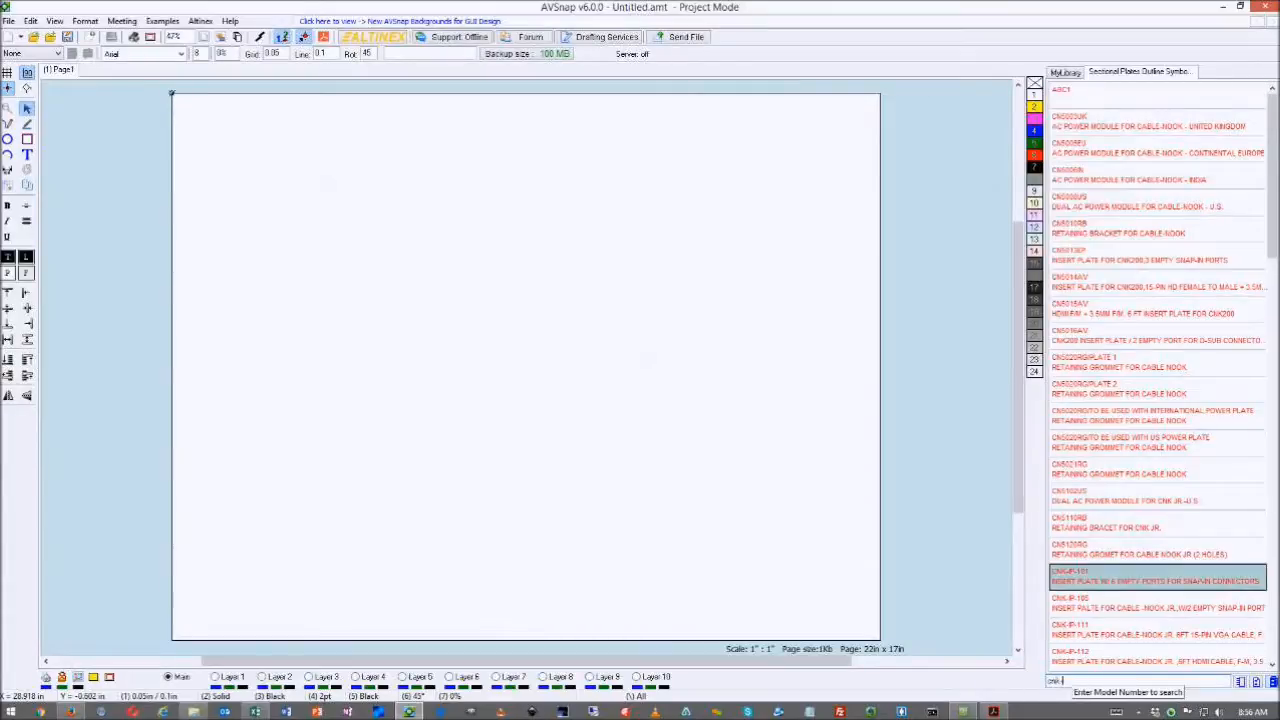
pyautogui.write('-ip21')
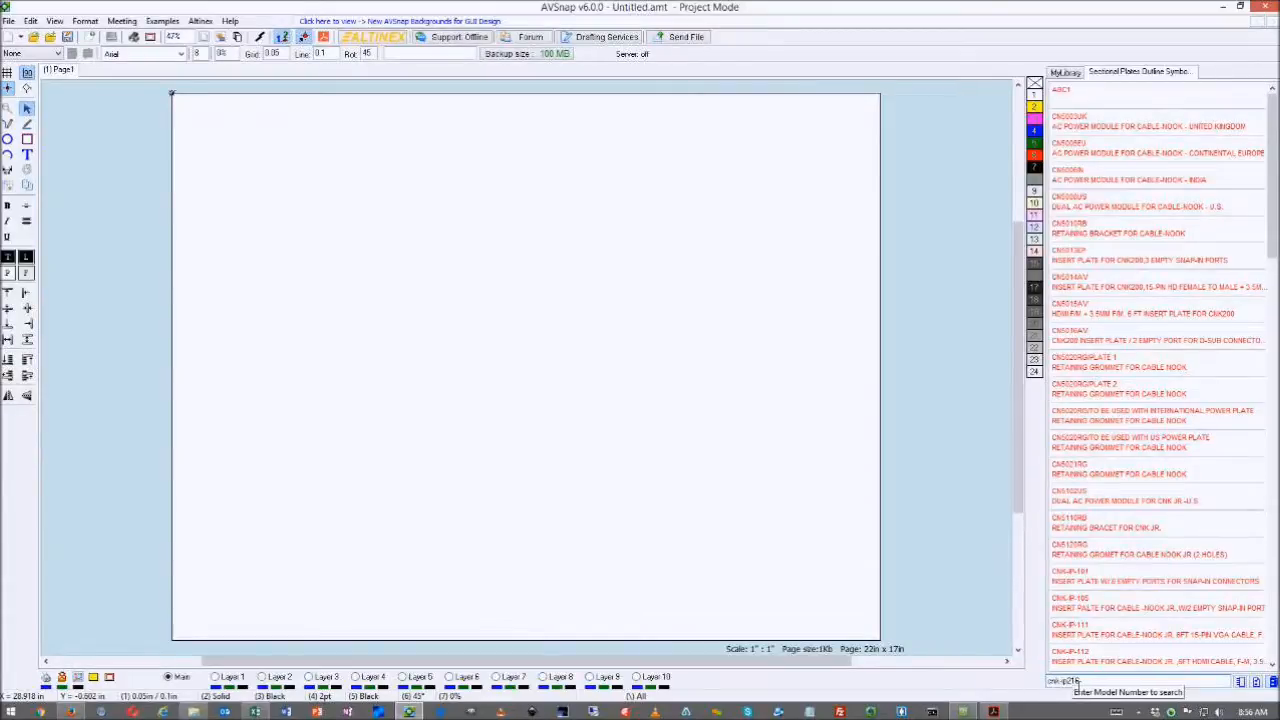
pyautogui.press('BackSpace')
pyautogui.press('BackSpace')
pyautogui.press('BackSpace')
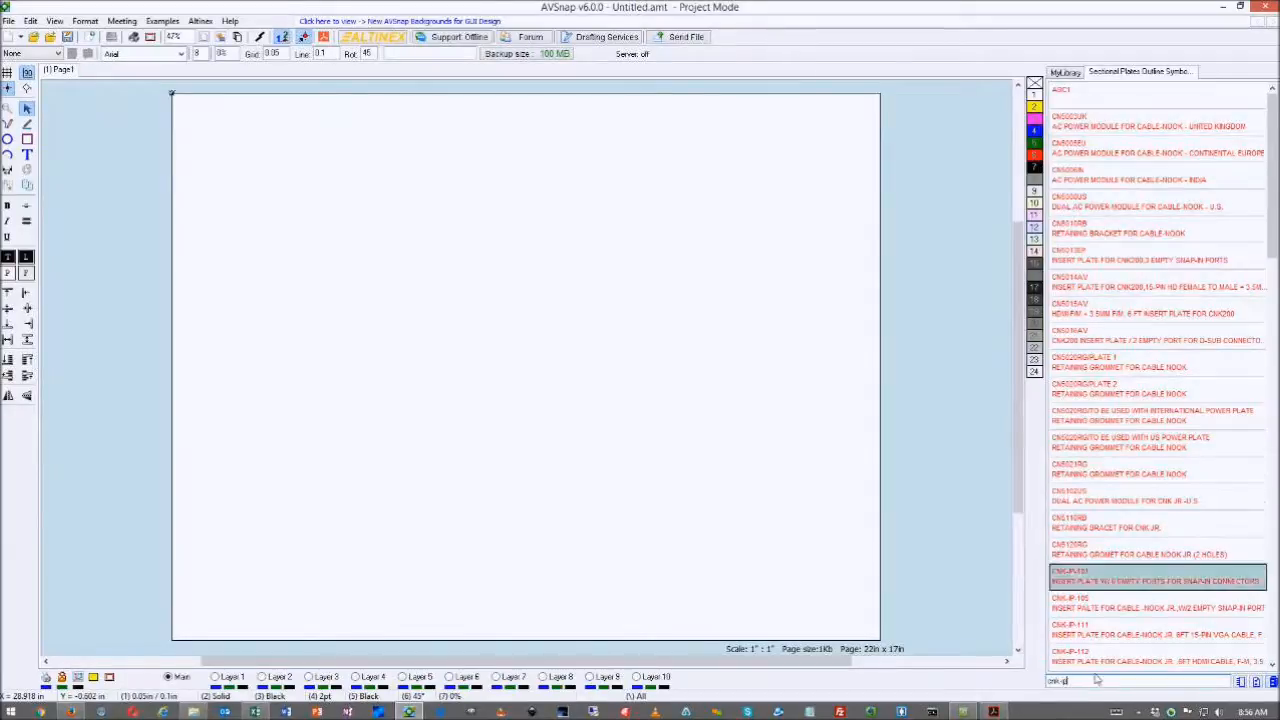
pyautogui.write('-216')
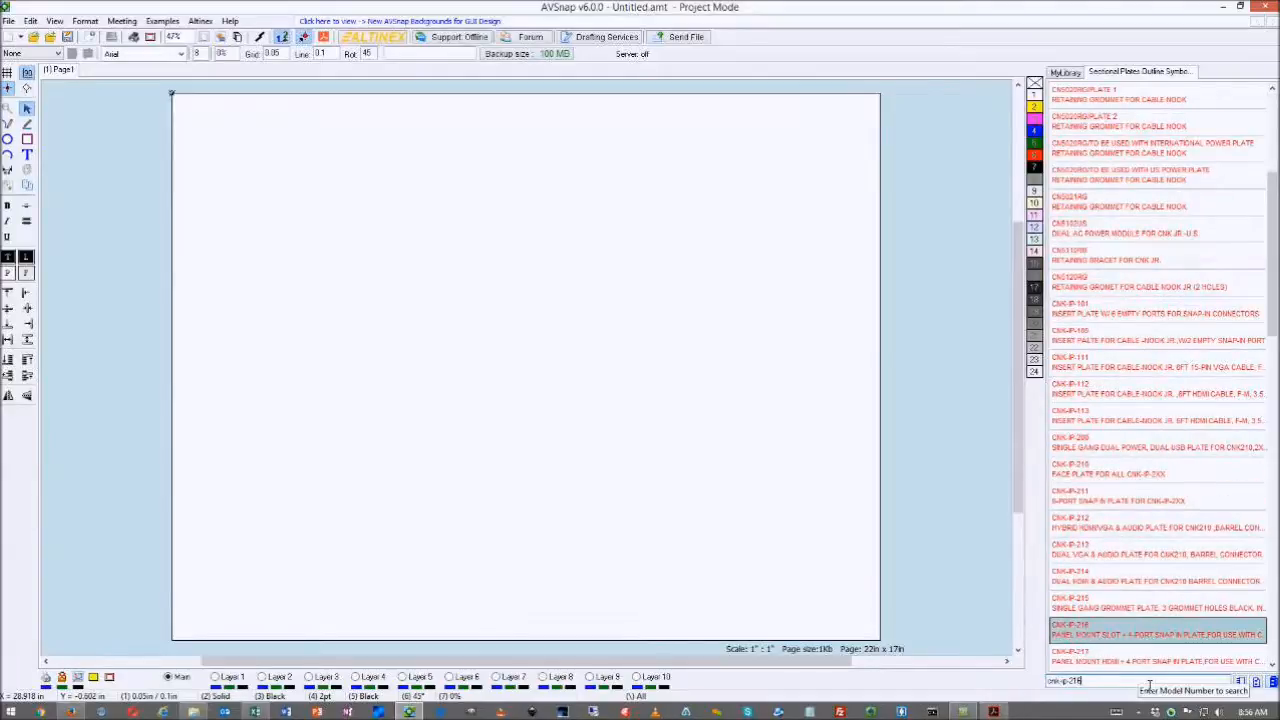
pyautogui.press('Return')
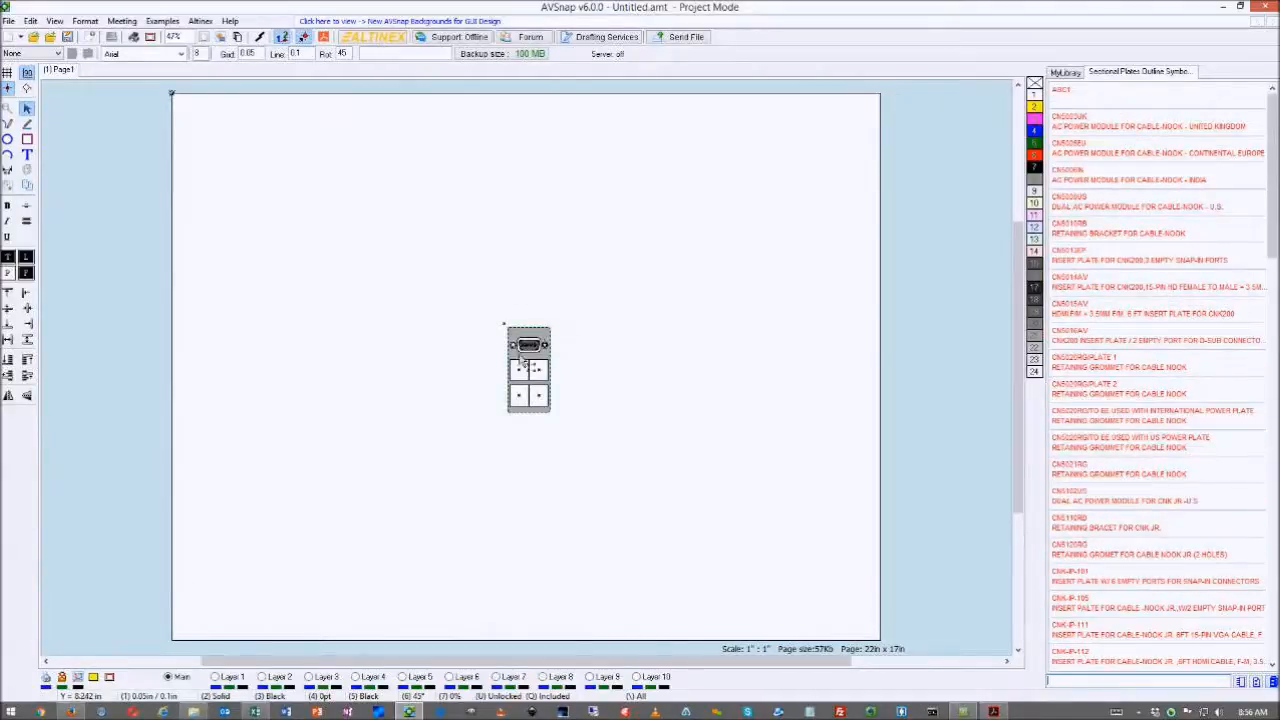
# - Nudge the CNK-IP-216 plate up and right, and show the library as picture thumbnails
pyautogui.moveTo(531, 340); pyautogui.dragTo(544, 310)
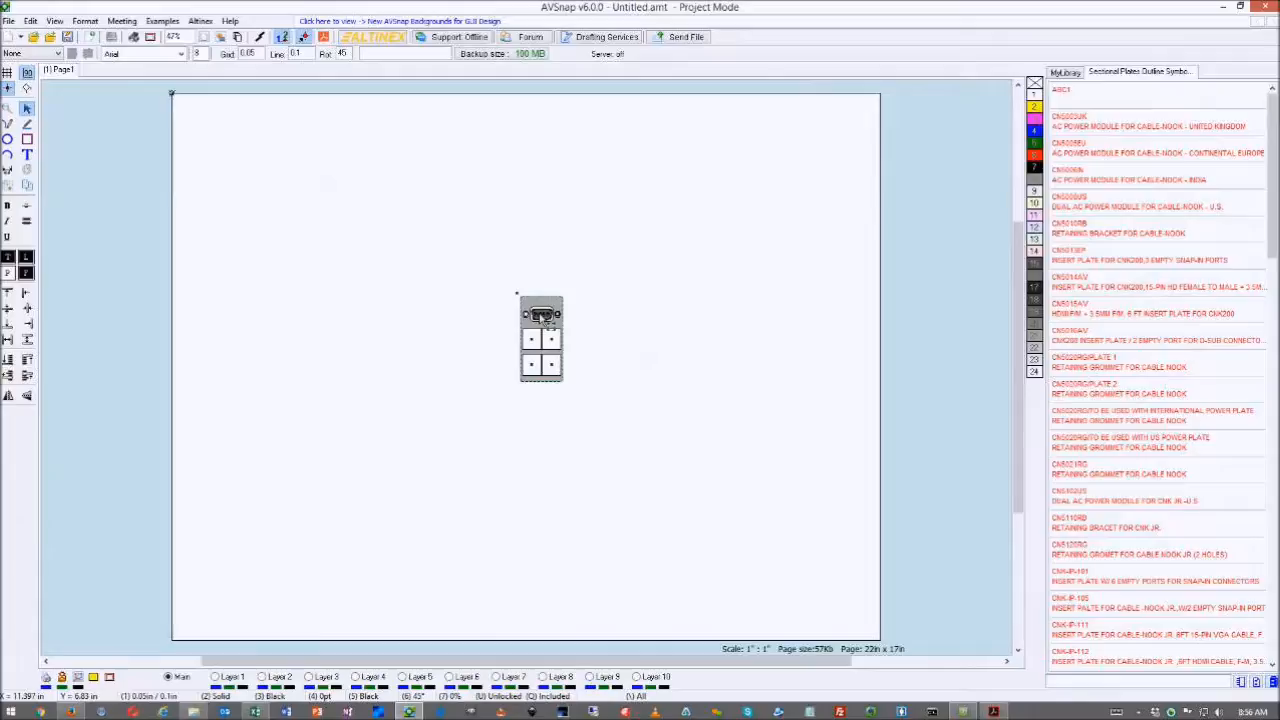
pyautogui.click(1241, 684)
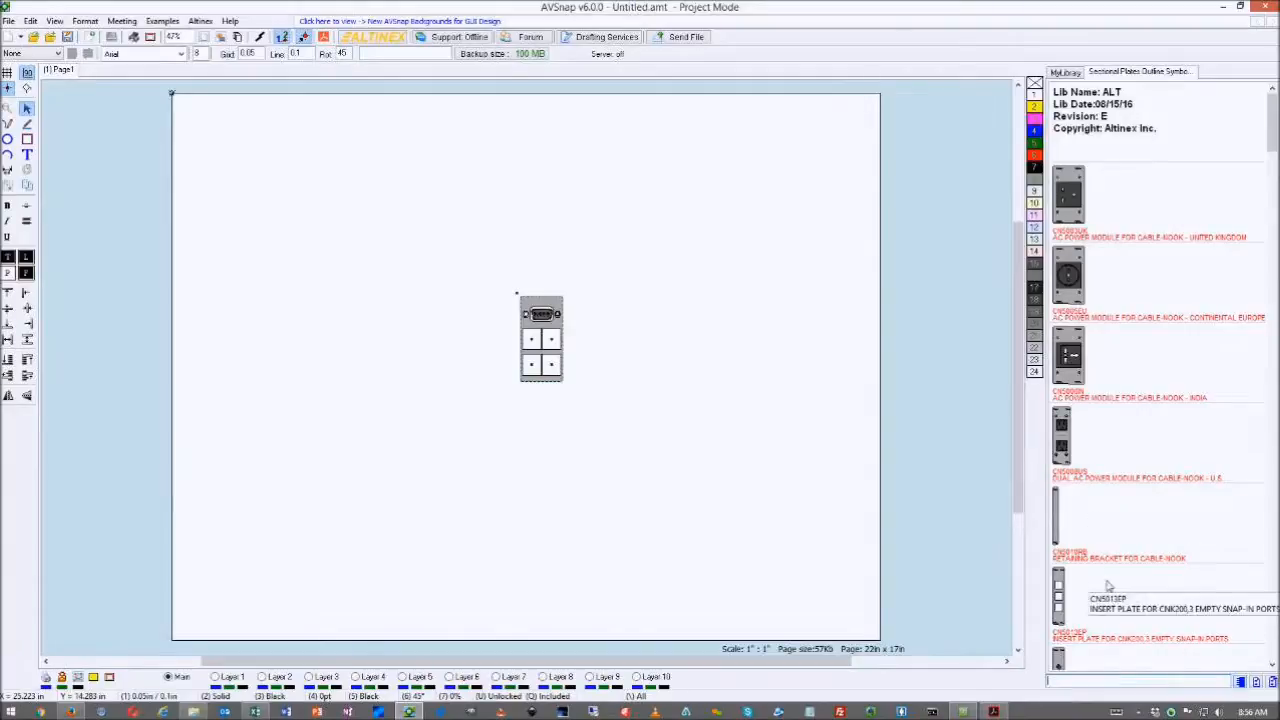
pyautogui.scroll(-10, 1108, 585)
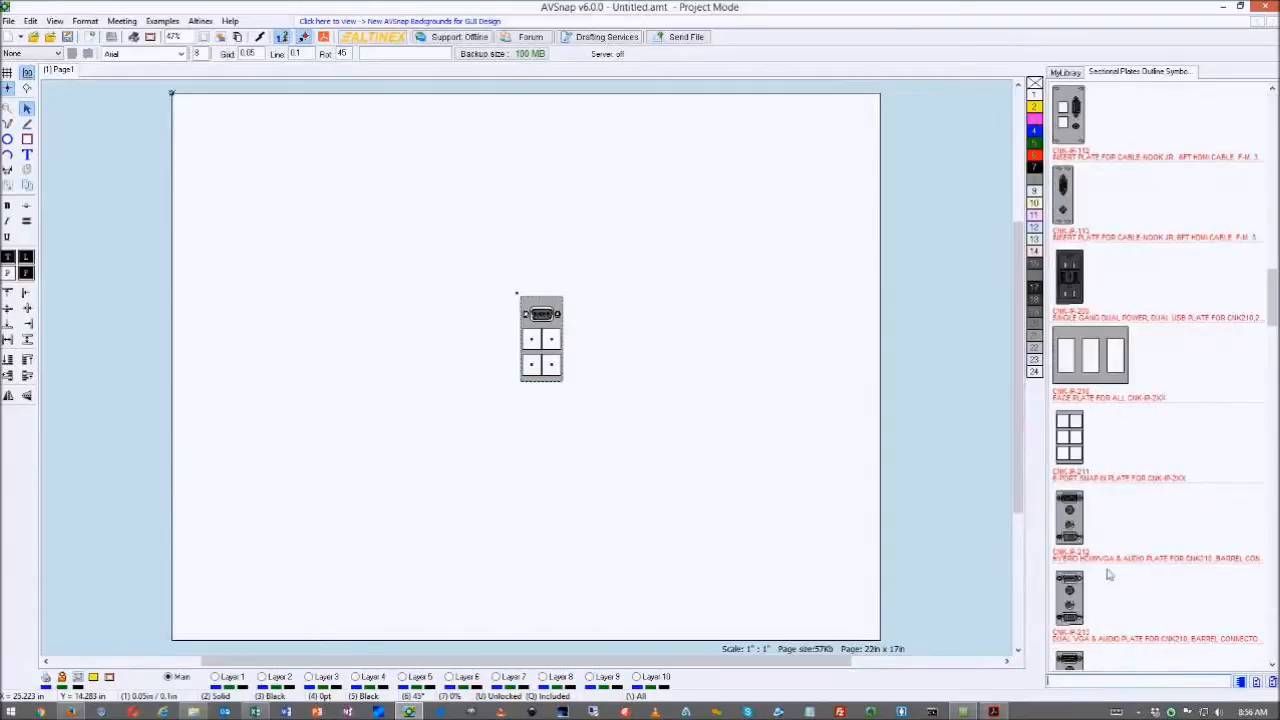
pyautogui.scroll(-10, 1108, 575)
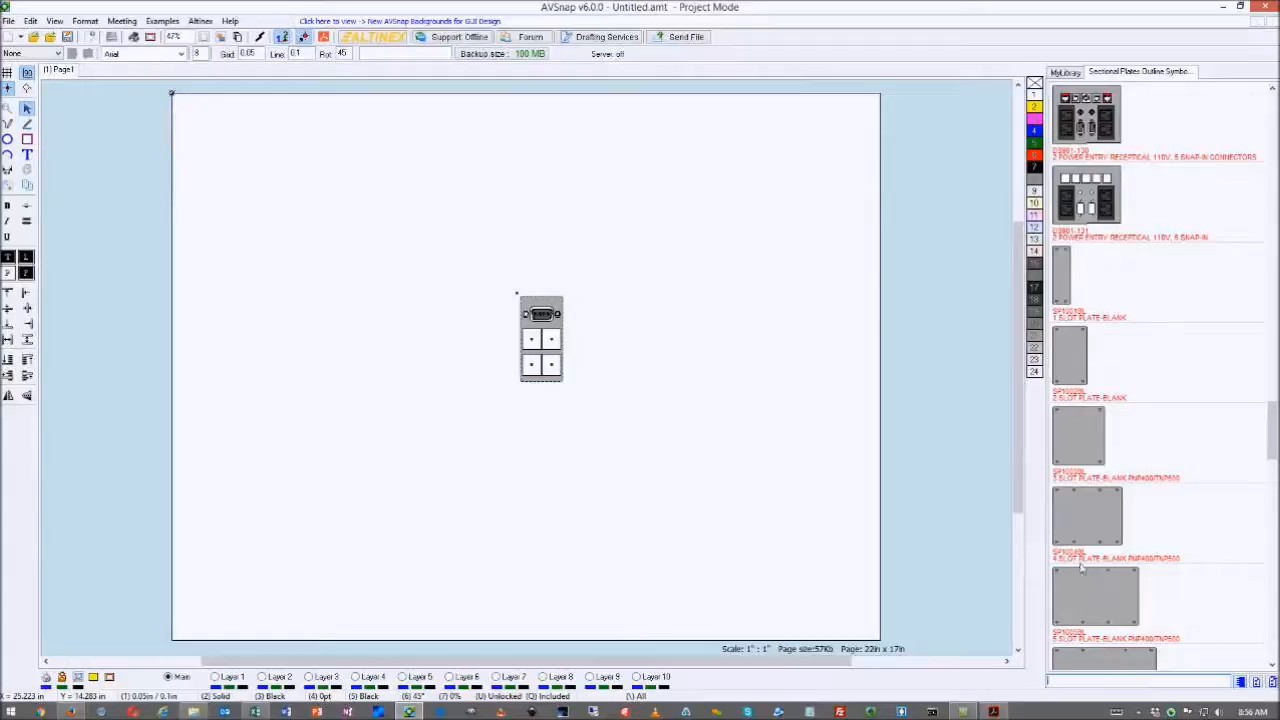
pyautogui.scroll(10, 1080, 567)
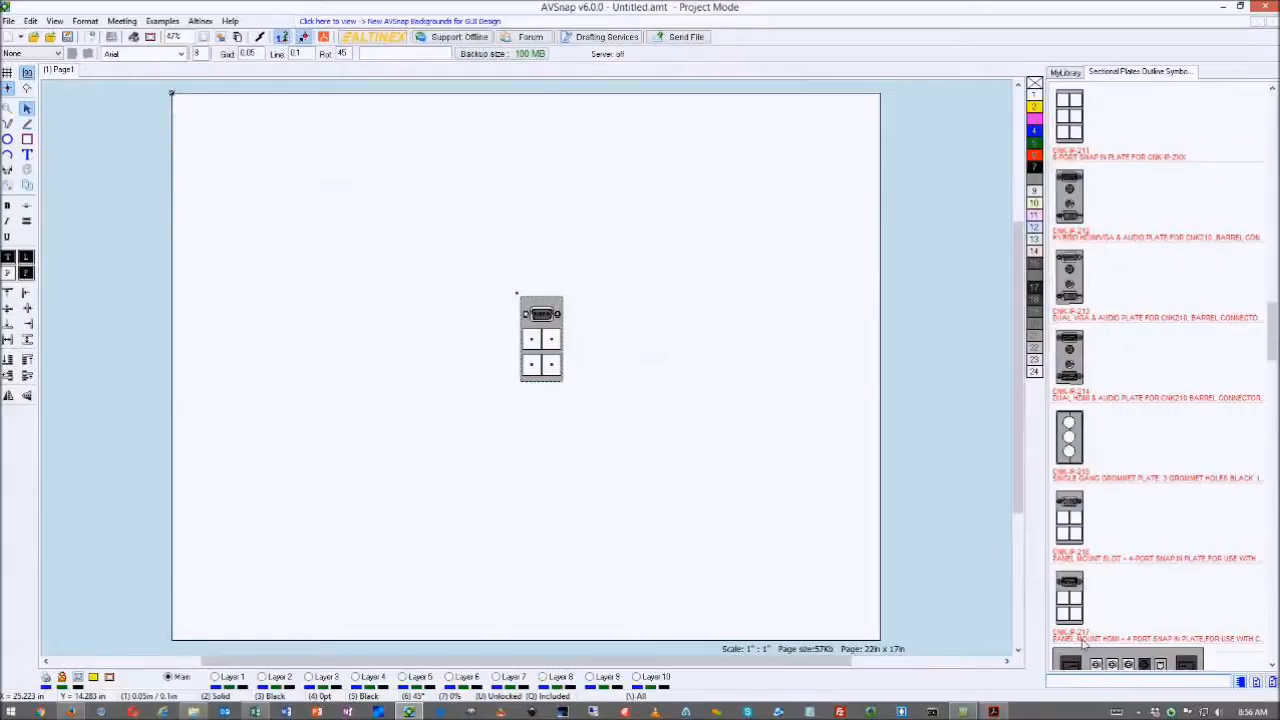
# - Search the library for sp1004 and the SP100 blank plates, then clear the search
pyautogui.write('sp1004')
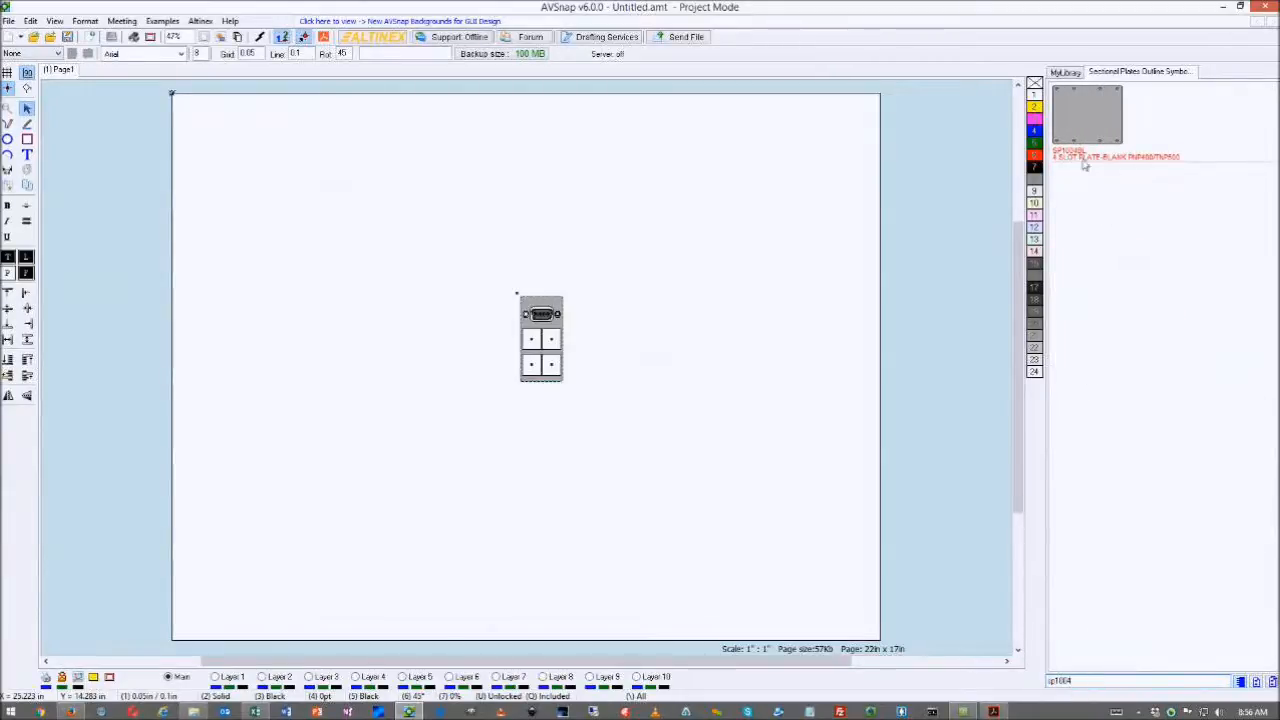
pyautogui.press('BackSpace')
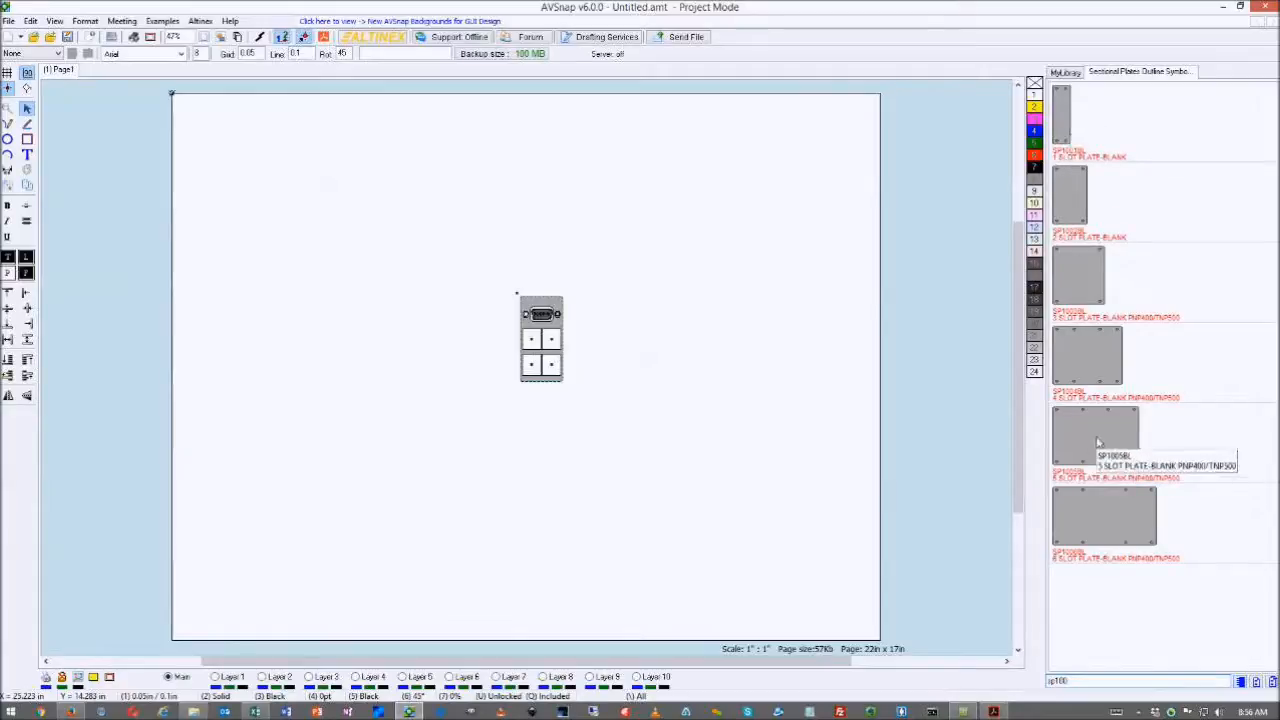
pyautogui.click(1104, 680)
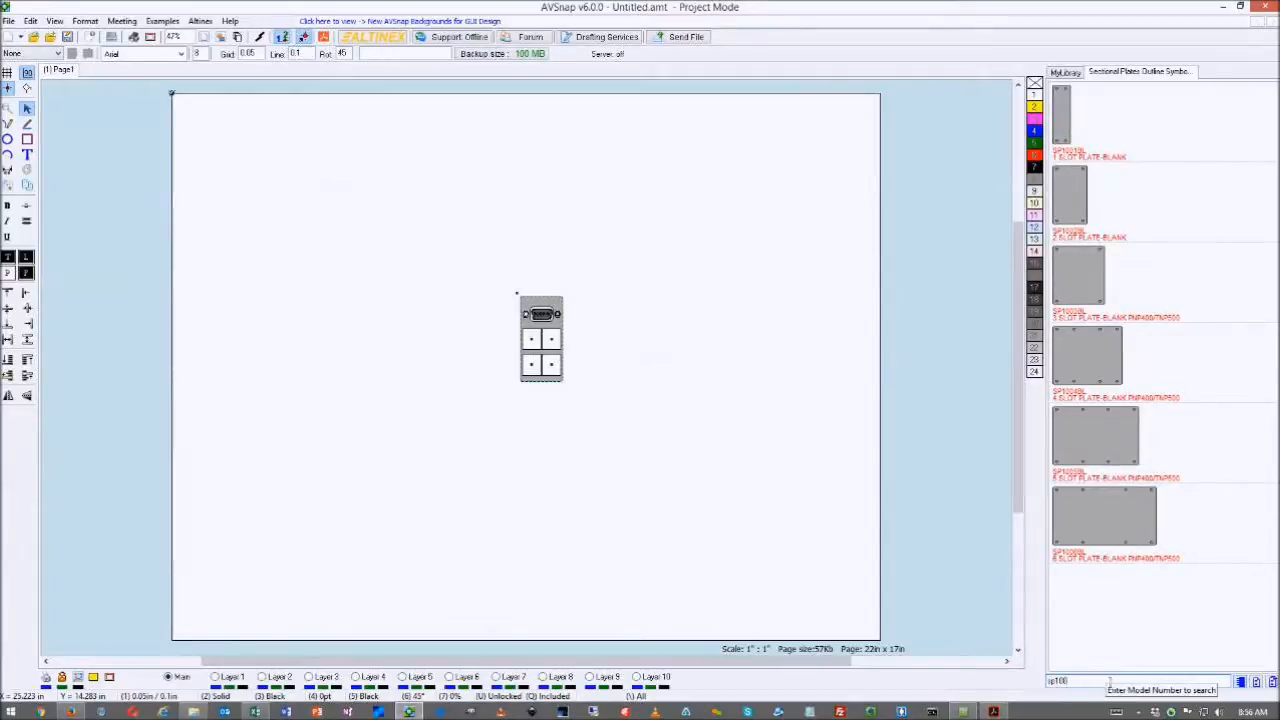
pyautogui.write('4')
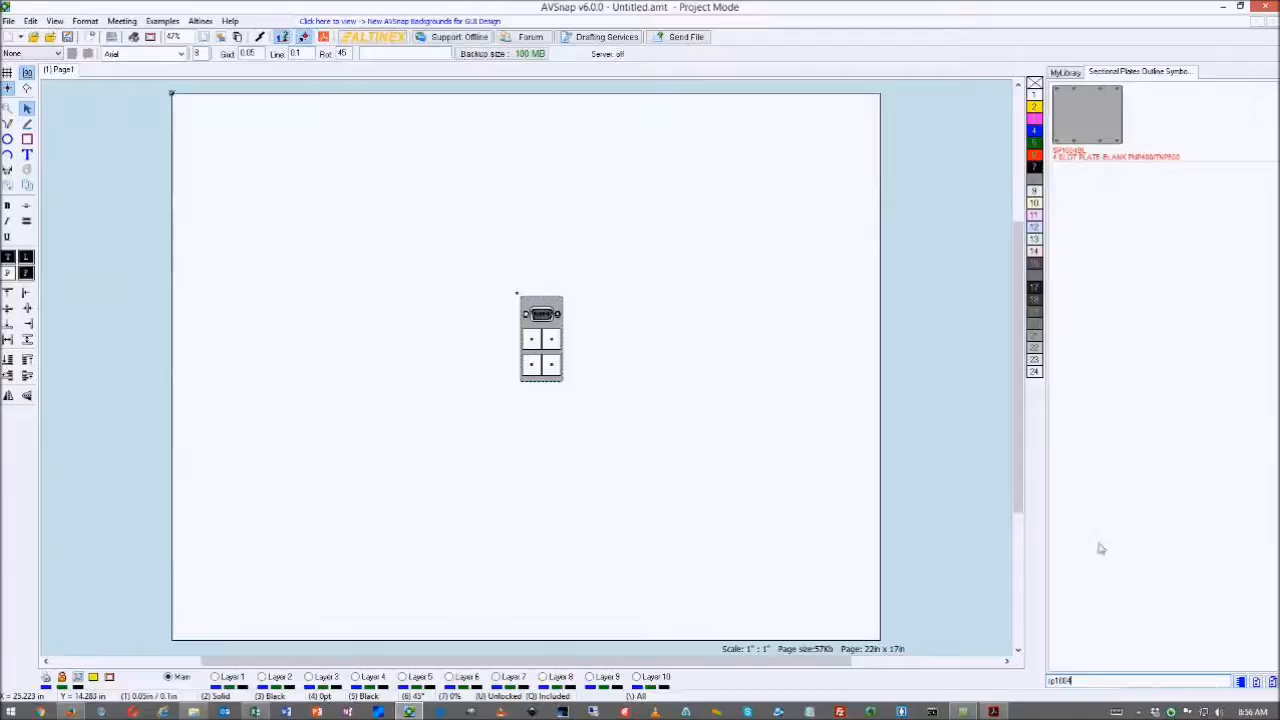
pyautogui.press('BackSpace')
pyautogui.press('BackSpace')
pyautogui.press('BackSpace')
pyautogui.press('BackSpace')
pyautogui.press('BackSpace')
pyautogui.press('BackSpace')
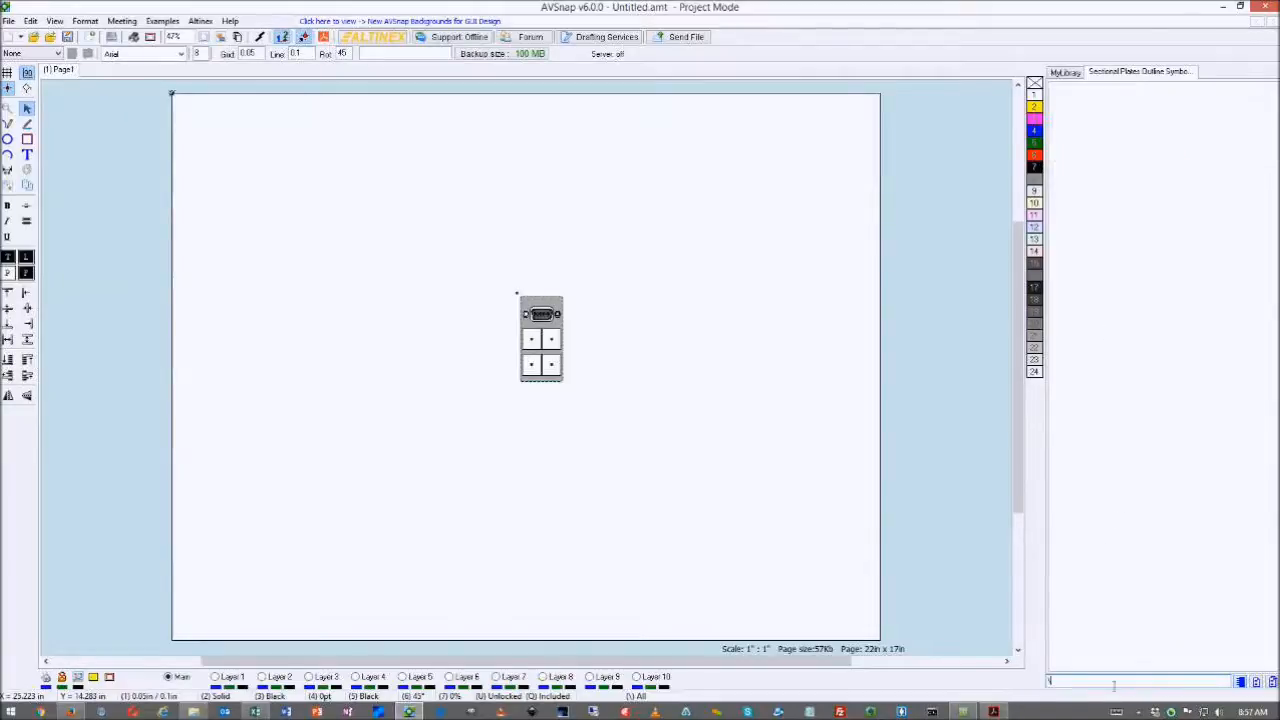
# - Place the SP1004 4-slot blank plate on the page, right of the CNK-IP-216 plate
pyautogui.press('BackSpace')
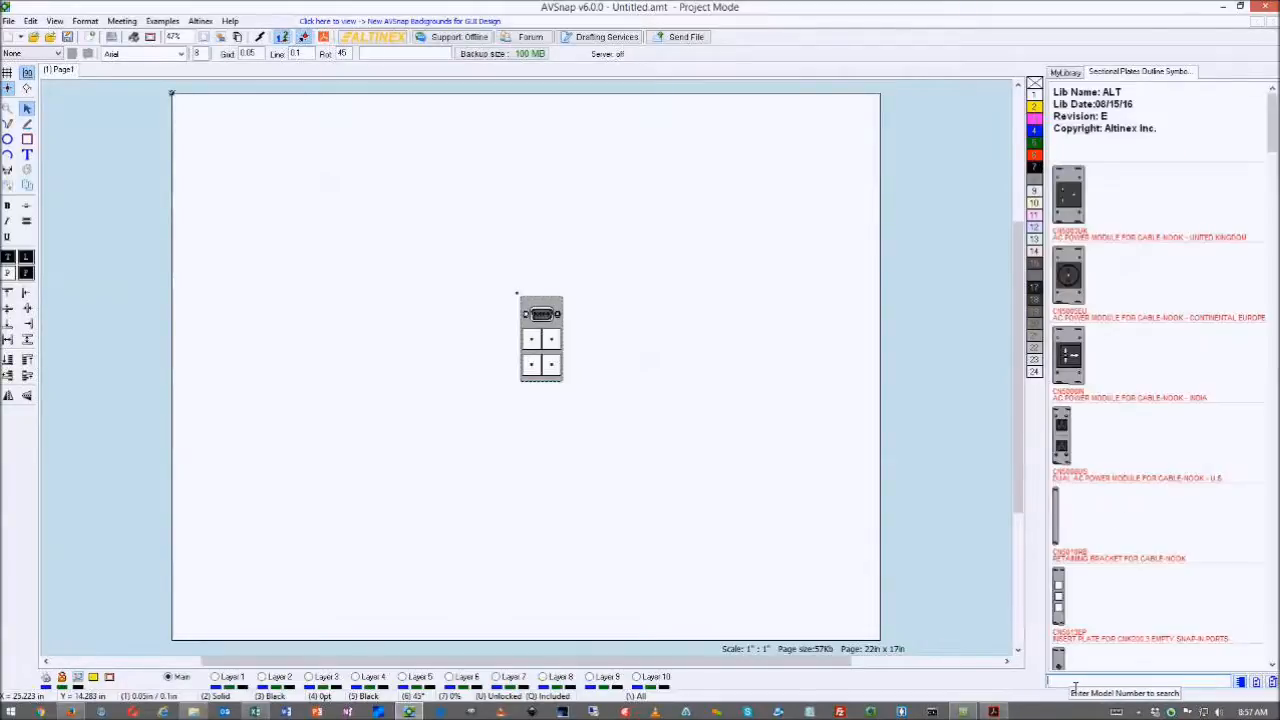
pyautogui.write('sp1004')
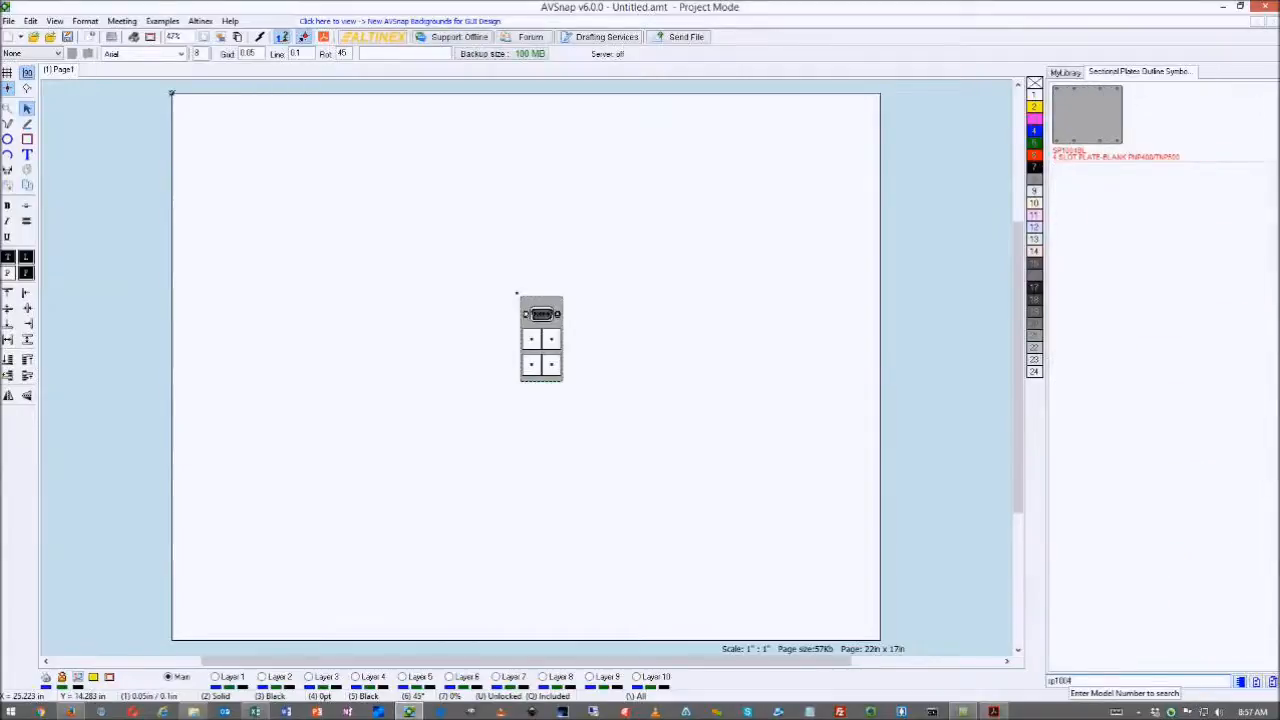
pyautogui.press('BackSpace')
pyautogui.press('BackSpace')
pyautogui.press('BackSpace')
pyautogui.press('BackSpace')
pyautogui.press('BackSpace')
pyautogui.press('BackSpace')
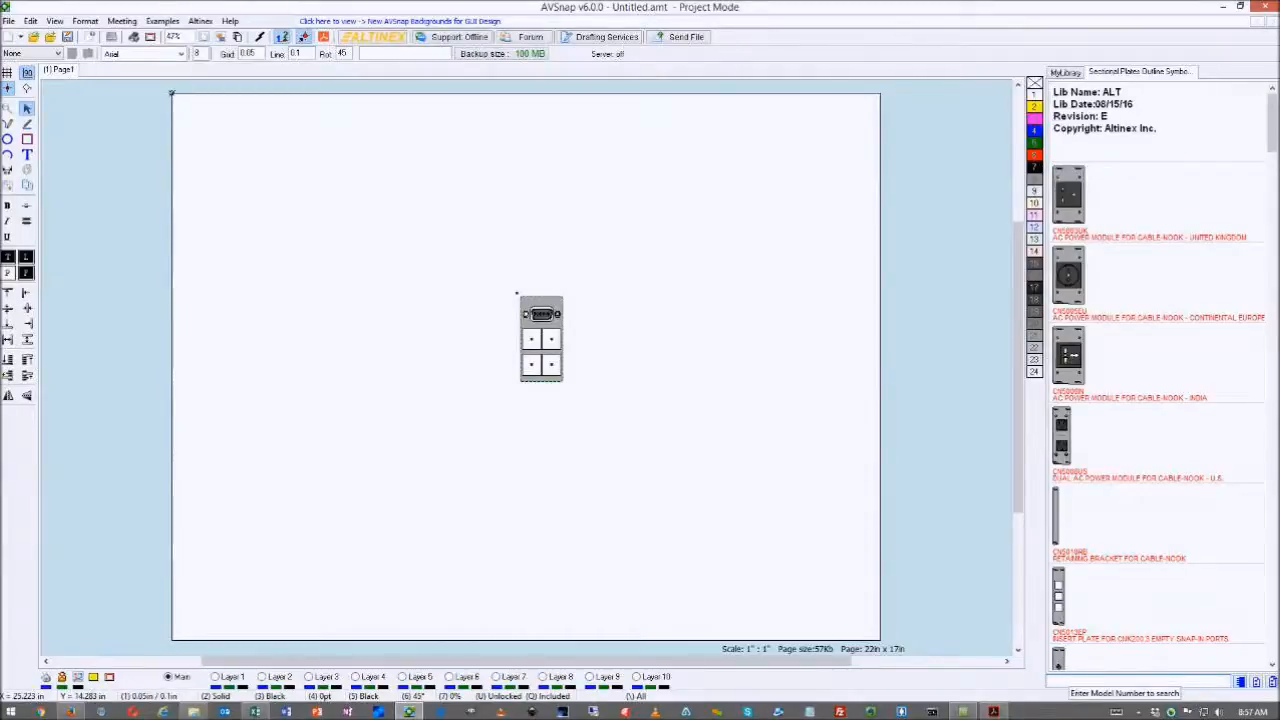
pyautogui.write('sp1004')
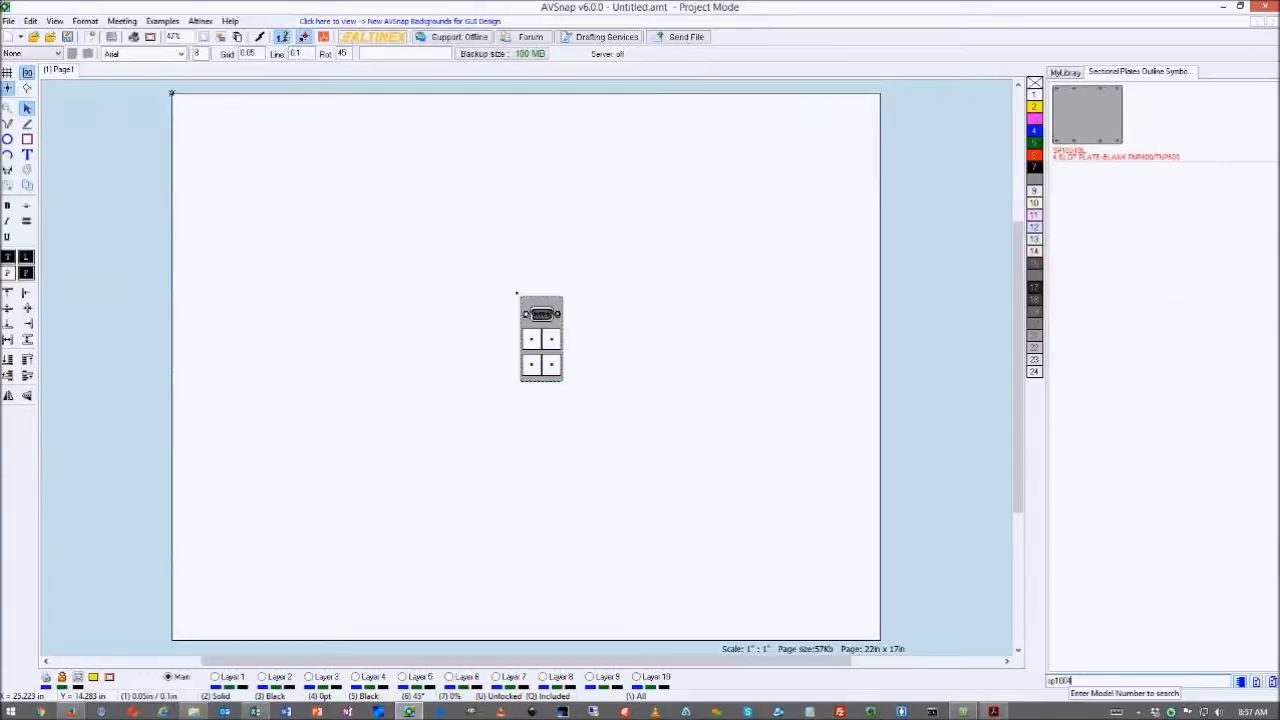
pyautogui.moveTo(1087, 115); pyautogui.dragTo(760, 331)
pyautogui.moveTo(546, 341)
pyautogui.mouseDown()
pyautogui.moveTo(554, 318)
pyautogui.moveTo(559, 336)
pyautogui.mouseUp()
# - Delete the grey blank plate and move the CNK-IP-216 plate up and to the left
pyautogui.click(1257, 681)
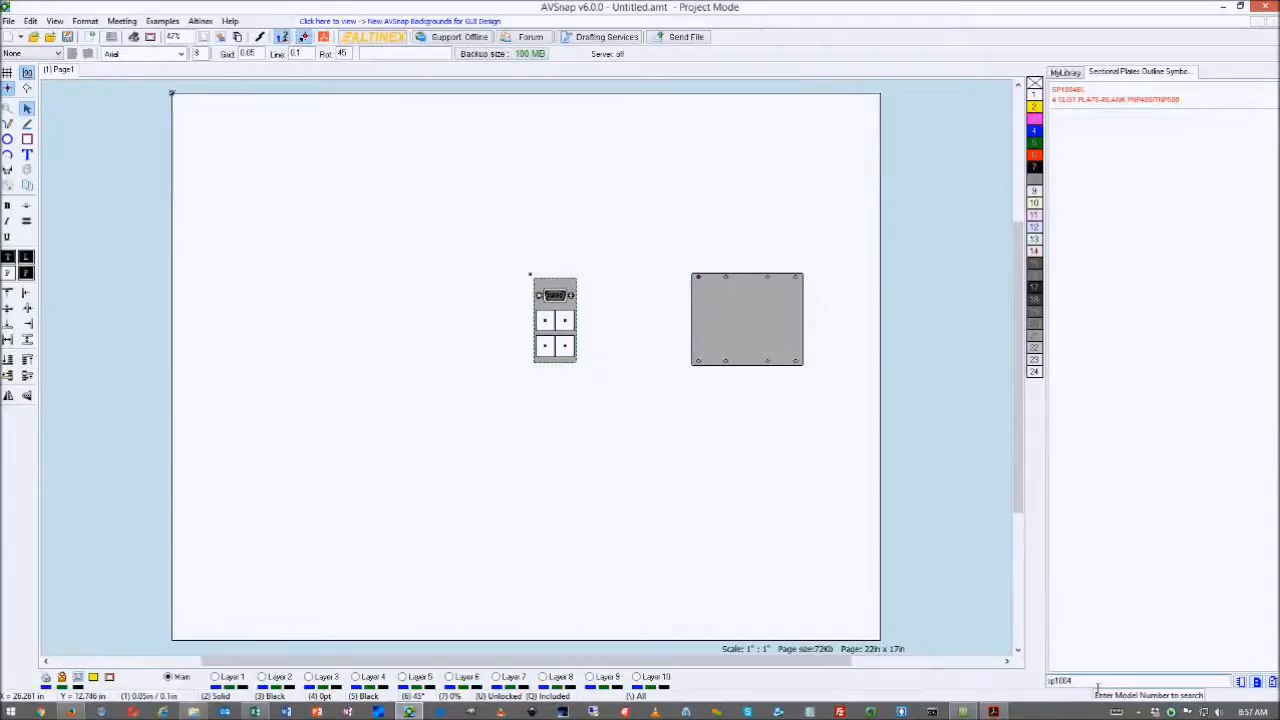
pyautogui.press('BackSpace')
pyautogui.press('BackSpace')
pyautogui.press('BackSpace')
pyautogui.press('BackSpace')
pyautogui.press('BackSpace')
pyautogui.press('BackSpace')
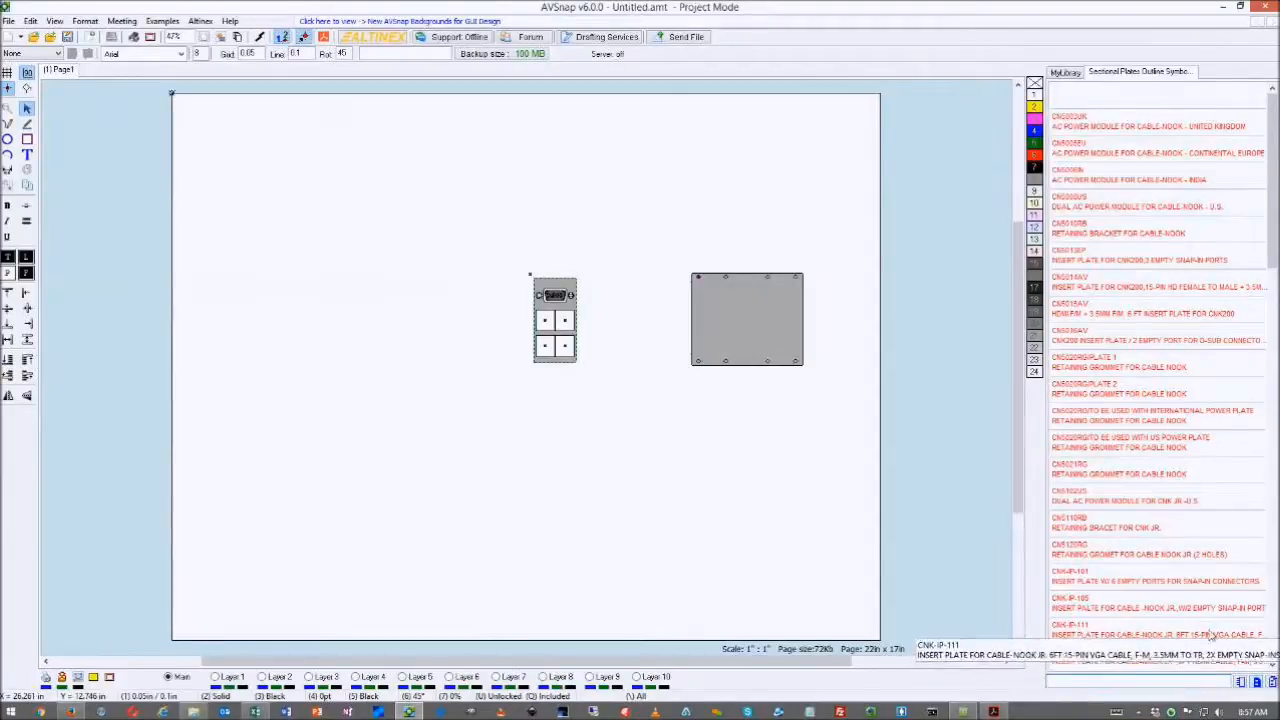
pyautogui.click(1119, 683)
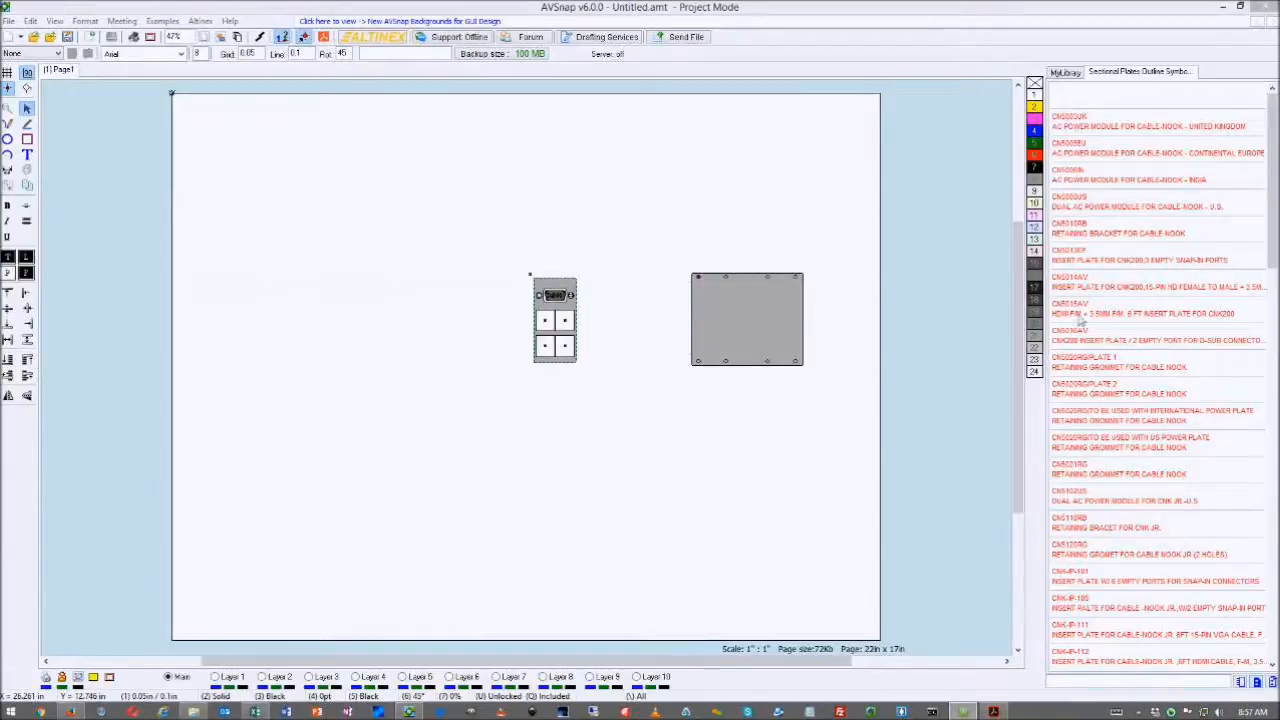
pyautogui.click(744, 319)
pyautogui.press('Delete')
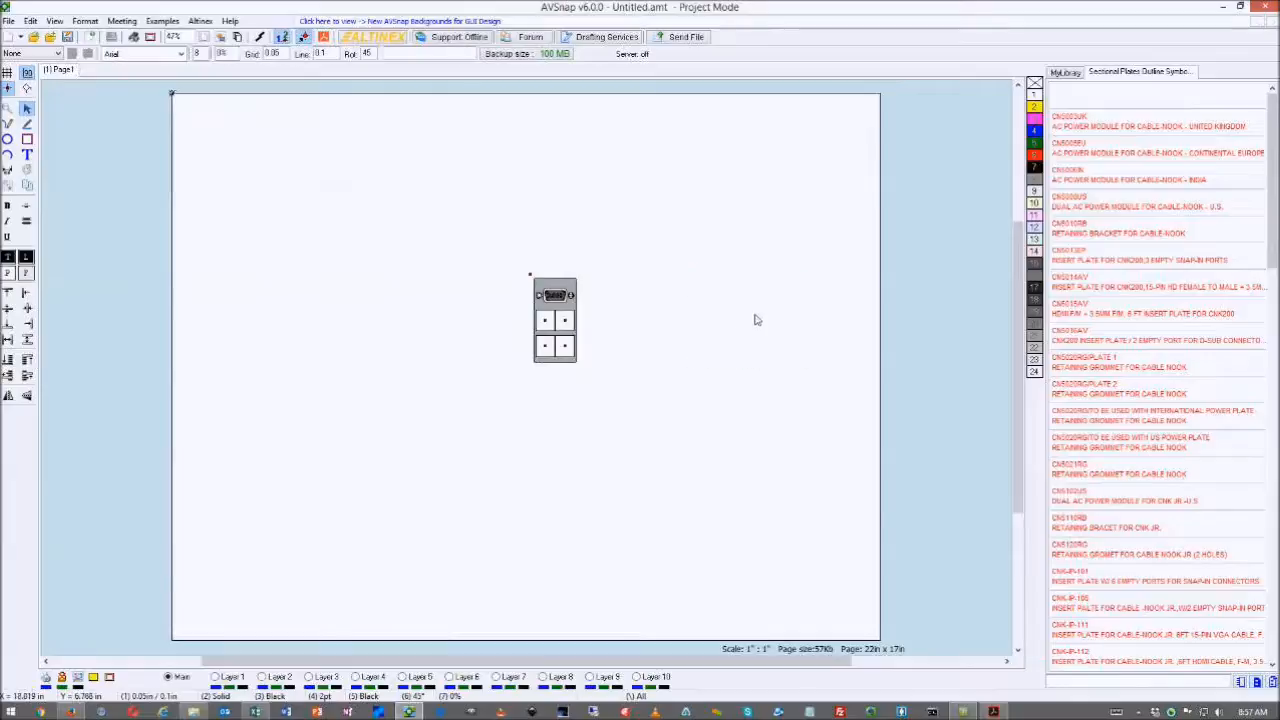
pyautogui.moveTo(563, 290); pyautogui.dragTo(491, 266)
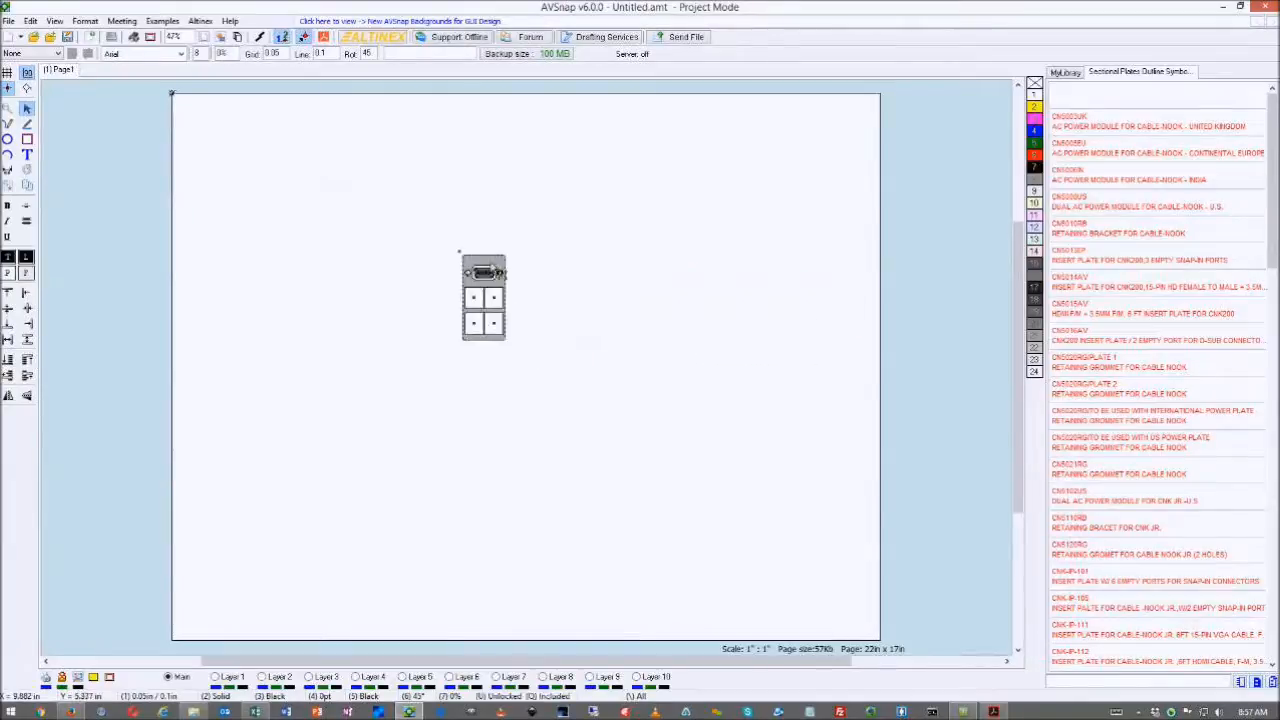